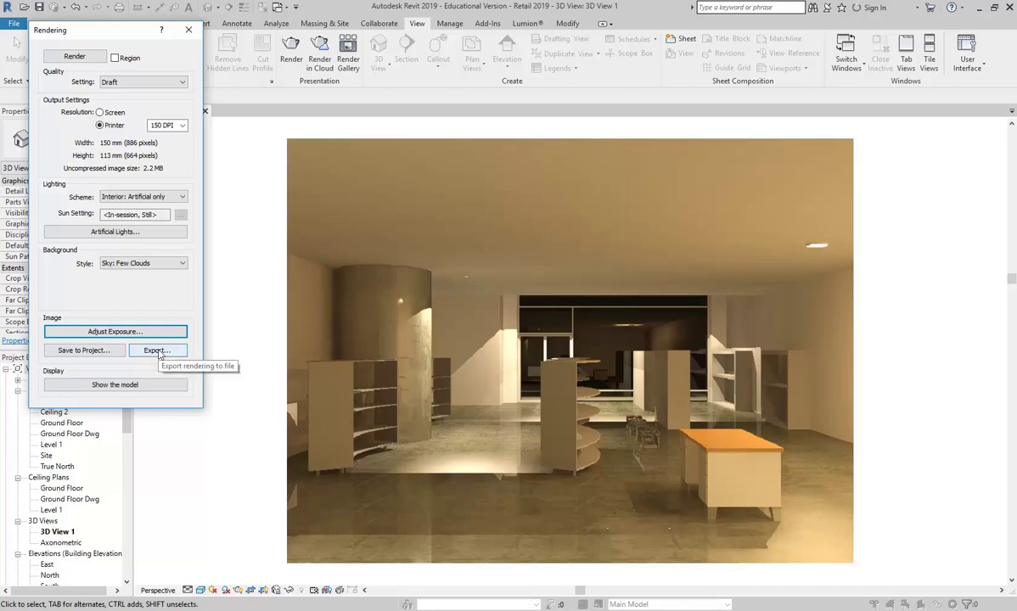
# Start exporting the rendering to a file and browse to the 2019 > 3D & Digital Pres folder on the U: home drive.
pyautogui.click(157, 351)
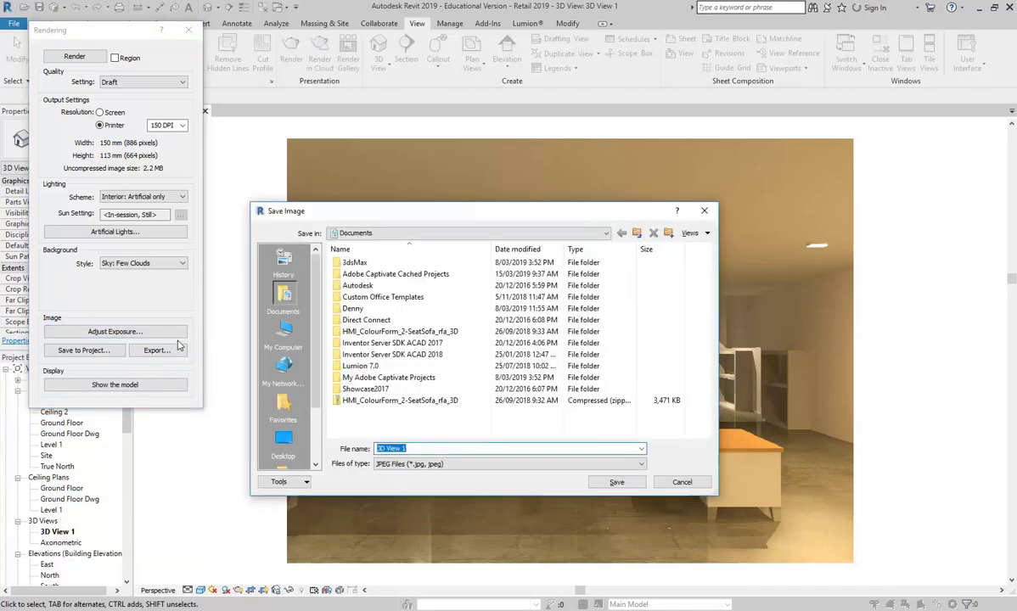
pyautogui.click(381, 234)
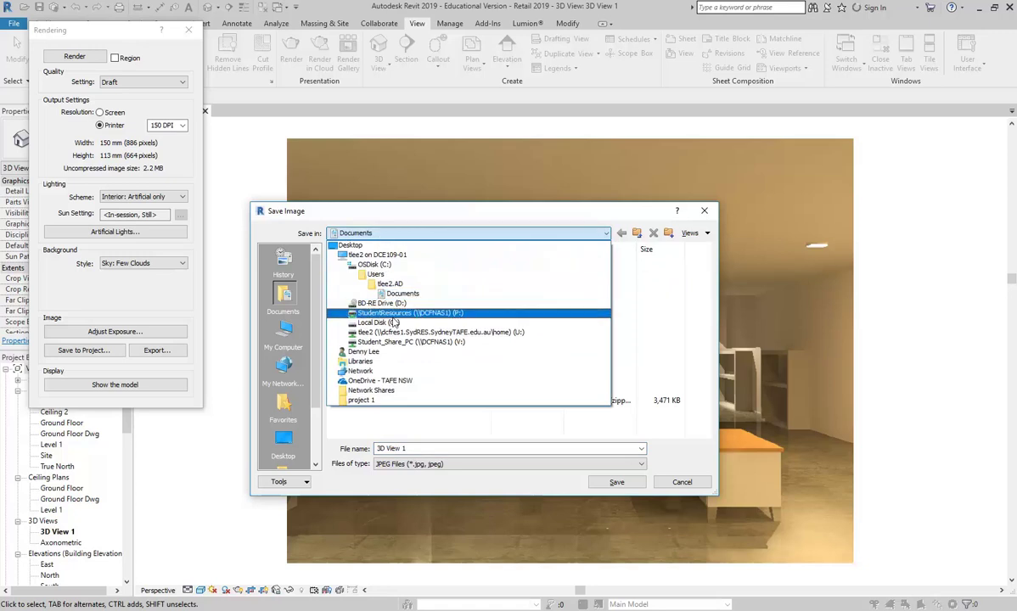
pyautogui.click(398, 330)
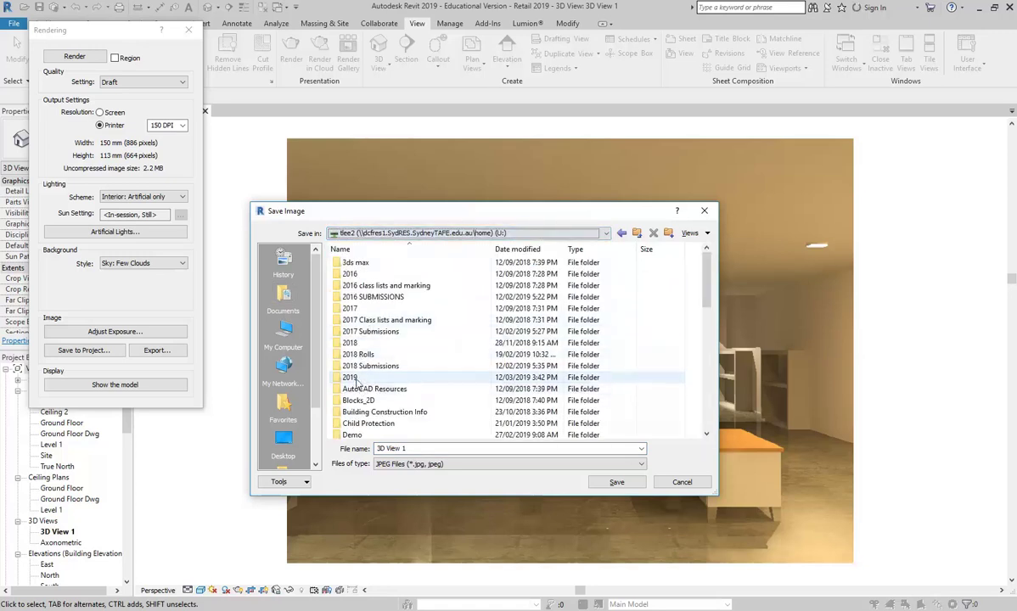
pyautogui.doubleClick(349, 376)
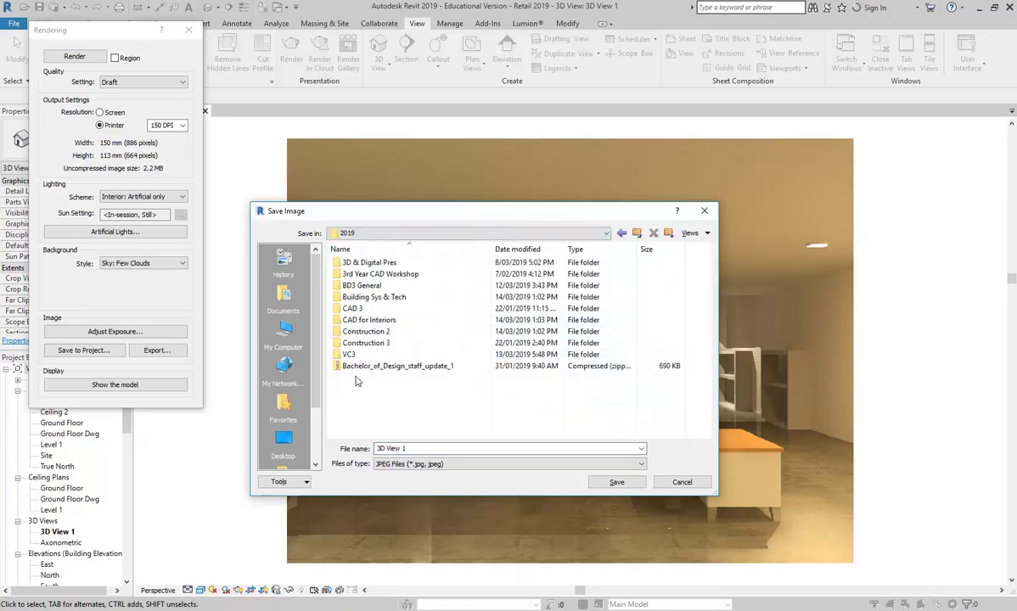
pyautogui.doubleClick(365, 263)
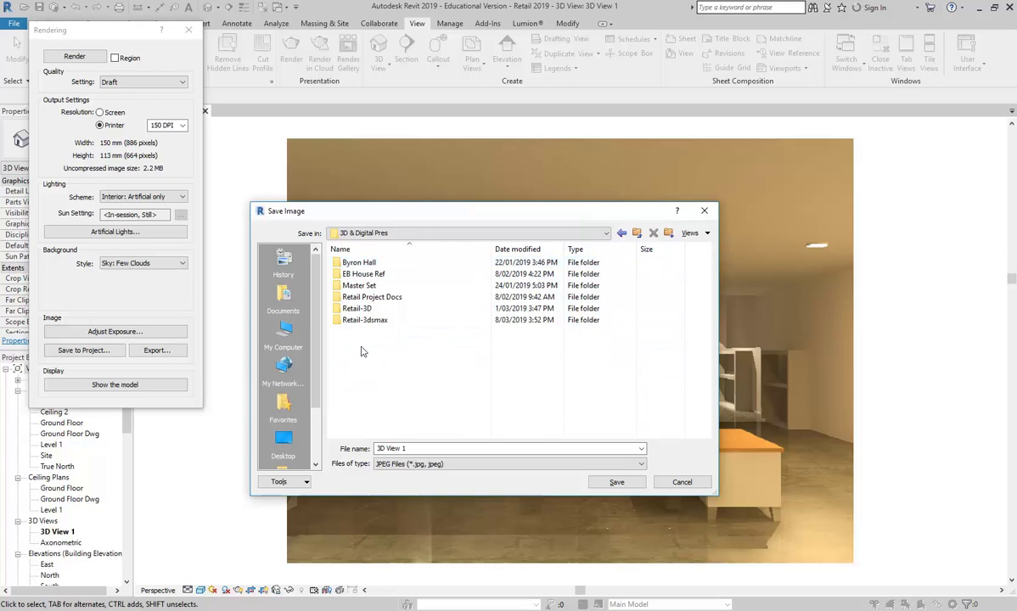
pyautogui.doubleClick(357, 298)
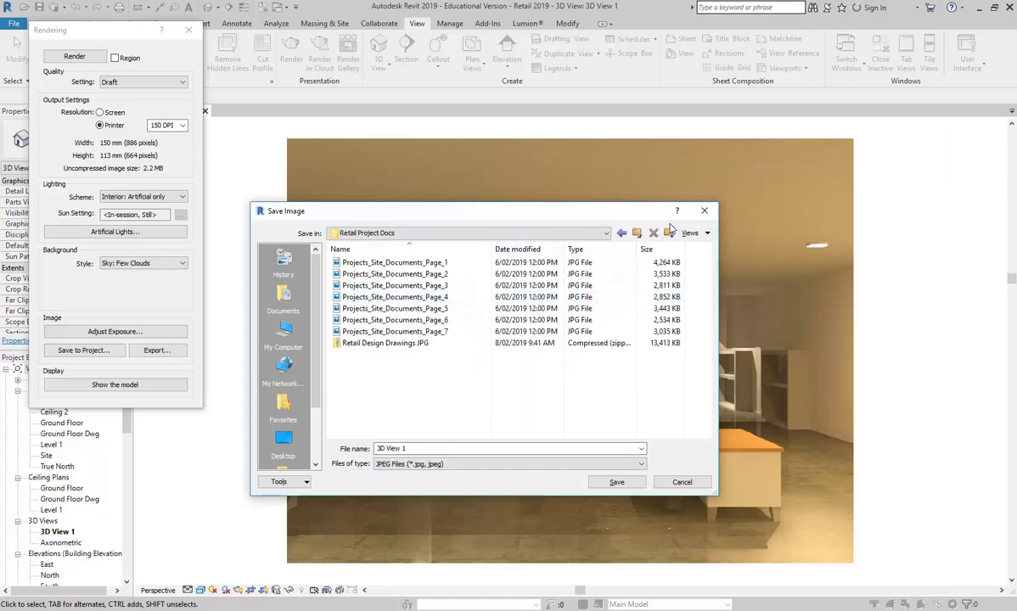
pyautogui.click(622, 233)
# Create a new folder named Retail Phototshop inside 3D & Digital Pres.
pyautogui.rightClick(355, 341)
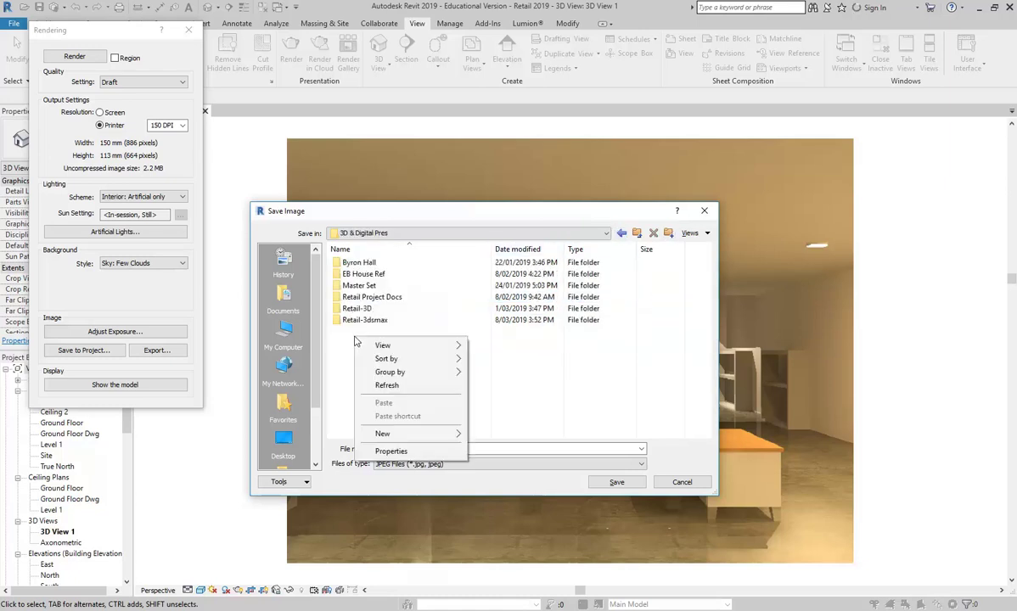
pyautogui.moveTo(450, 434)
pyautogui.click(494, 435)
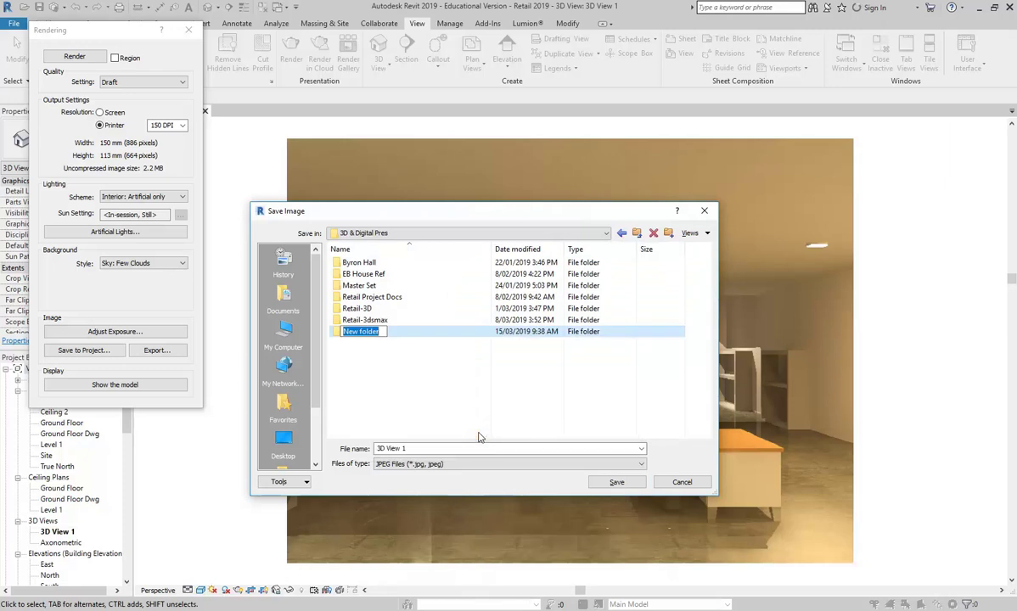
pyautogui.write('Retailo')
pyautogui.press('BackSpace')
pyautogui.write('Photot')
pyautogui.press('BackSpace')
pyautogui.write('shop')
pyautogui.press('Return')
# Save the rendering in the Retail Phototshop folder as a JPEG file named 3D View 1.
pyautogui.press('Return')
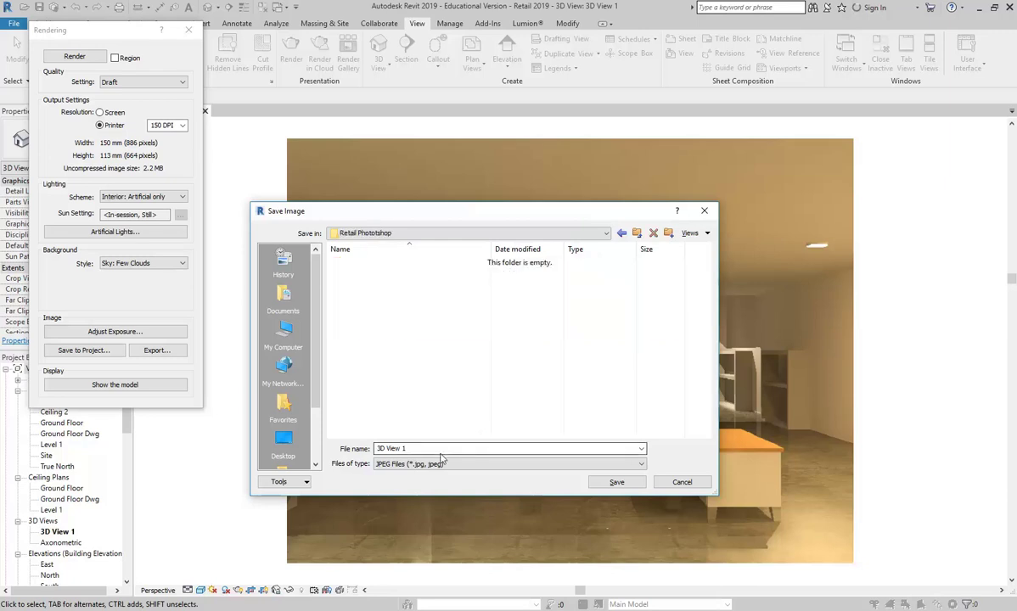
pyautogui.click(441, 449)
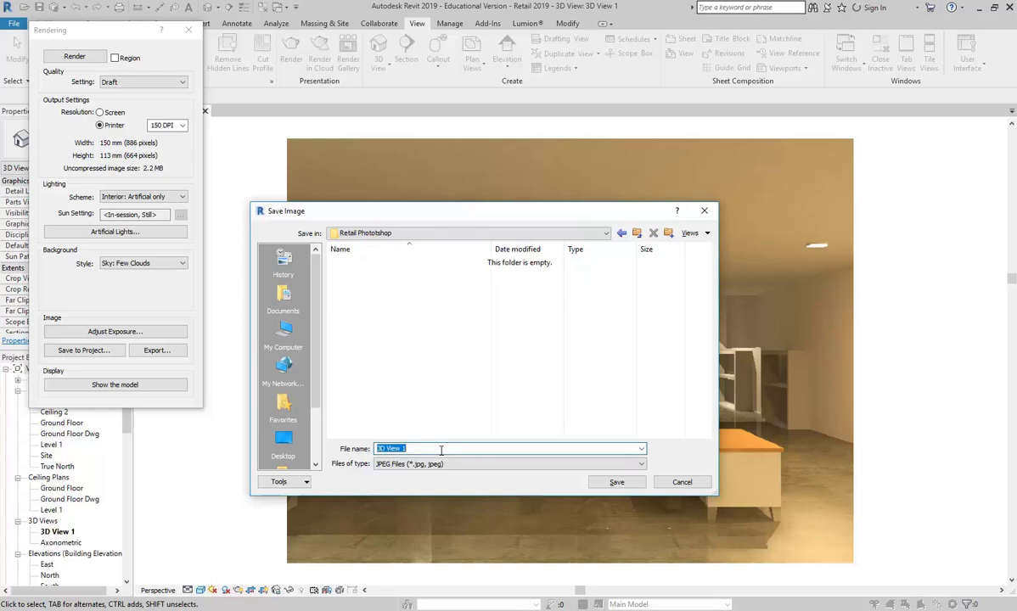
pyautogui.click(617, 482)
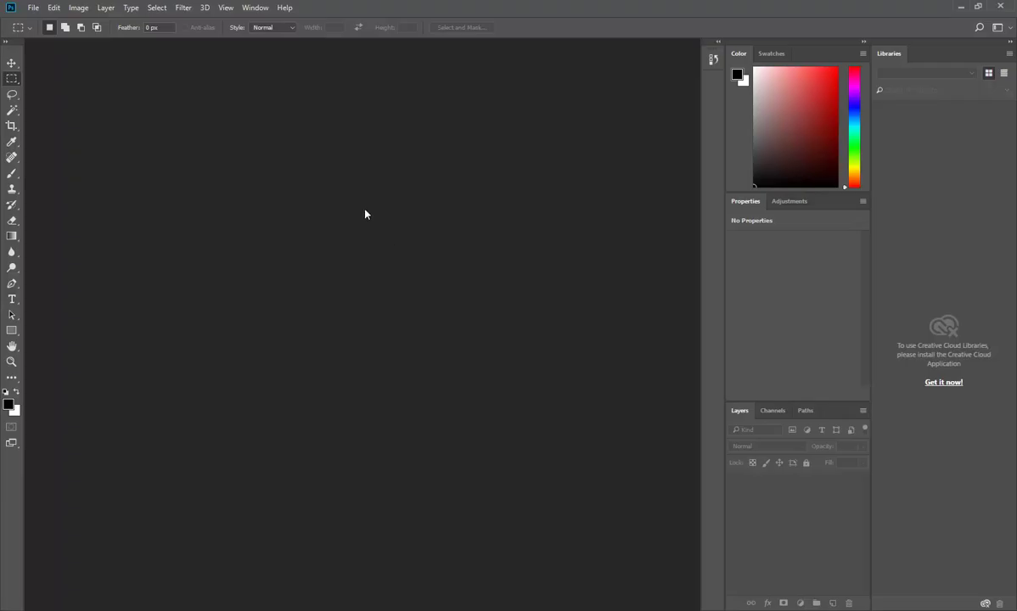
# Switch to Photoshop and open the 3D View 1 JPG from the U: drive folder 2019 > 3D & Digital Pres > Retail Phototshop.
pyautogui.click(34, 7)
pyautogui.click(50, 32)
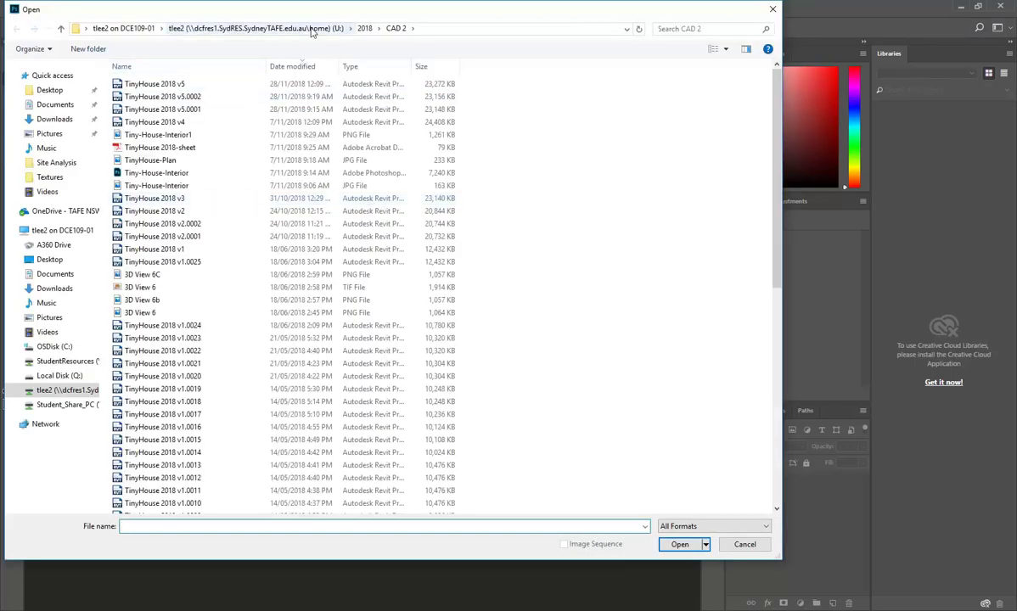
pyautogui.click(332, 30)
pyautogui.doubleClick(140, 211)
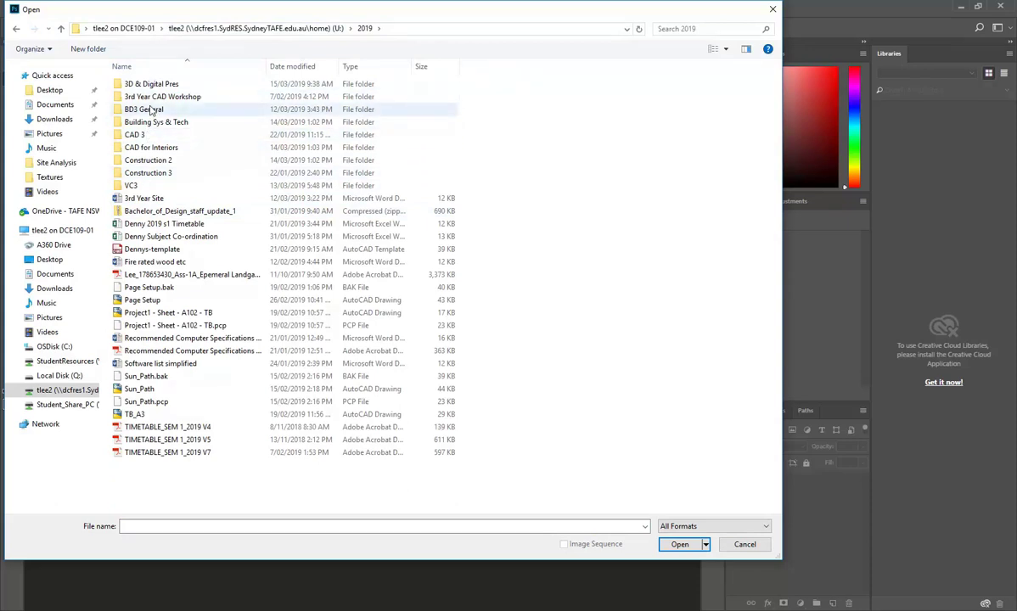
pyautogui.doubleClick(150, 85)
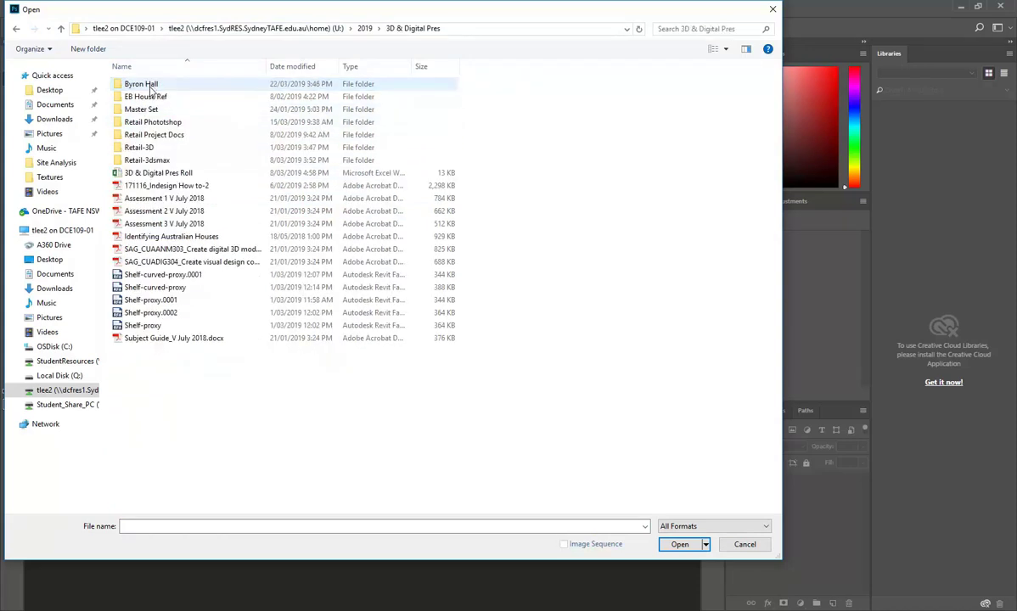
pyautogui.doubleClick(146, 123)
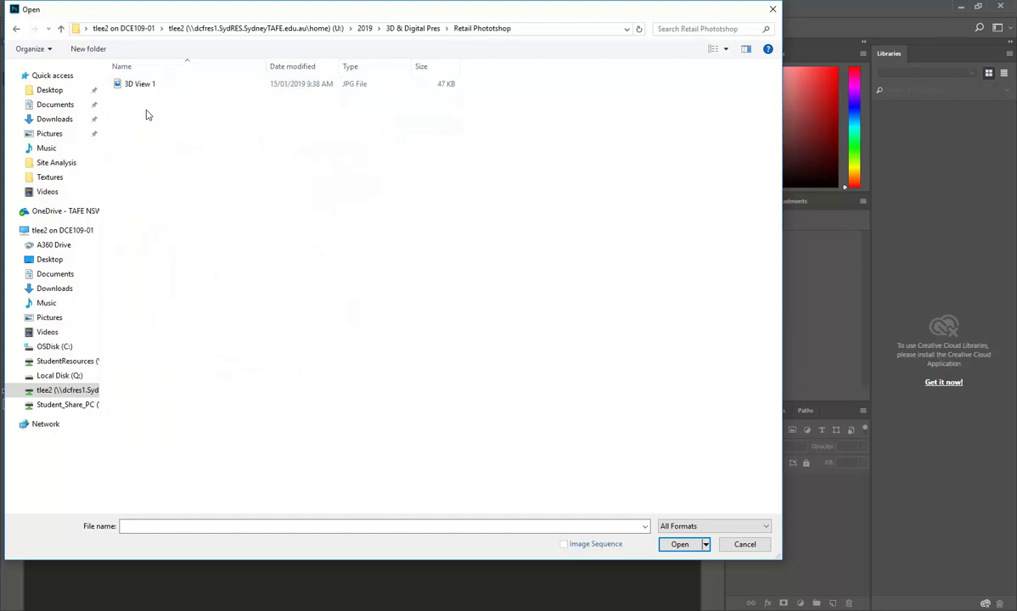
pyautogui.click(678, 546)
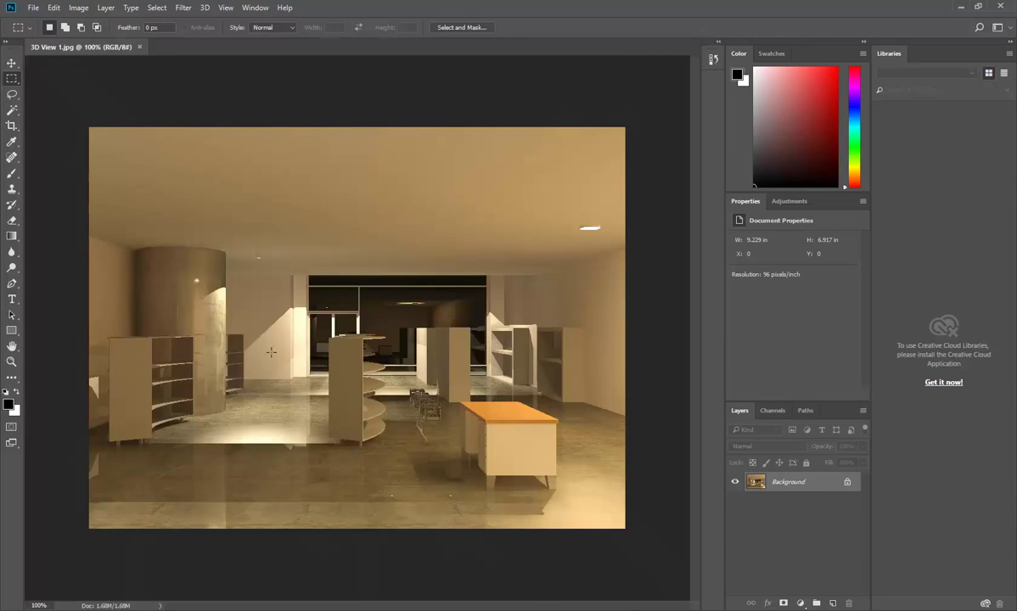
# Open the Image Size settings for the rendering and show its width and height in millimeters.
pyautogui.click(78, 8)
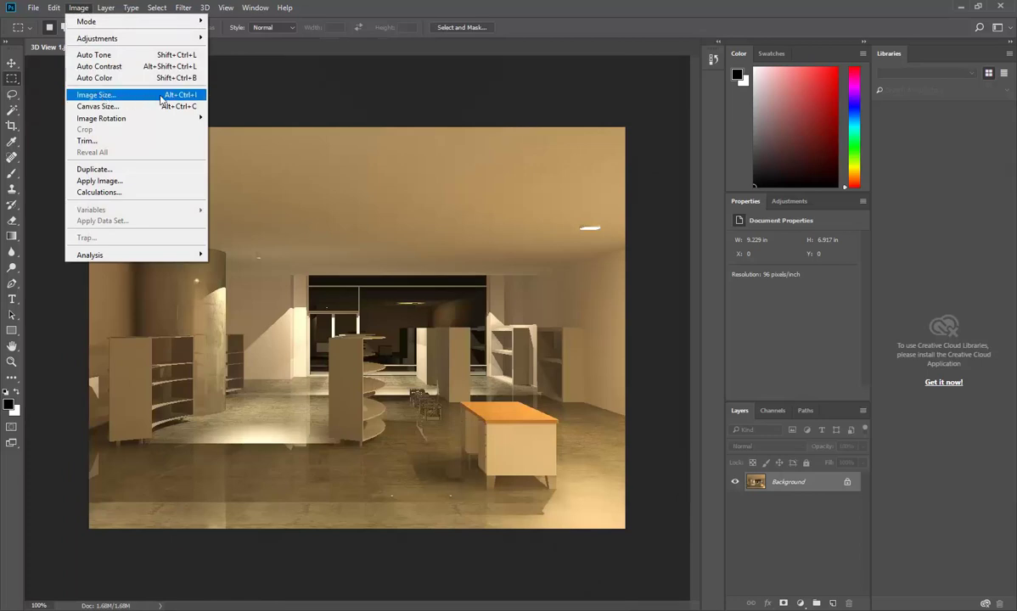
pyautogui.click(71, 5)
pyautogui.click(71, 7)
pyautogui.click(85, 100)
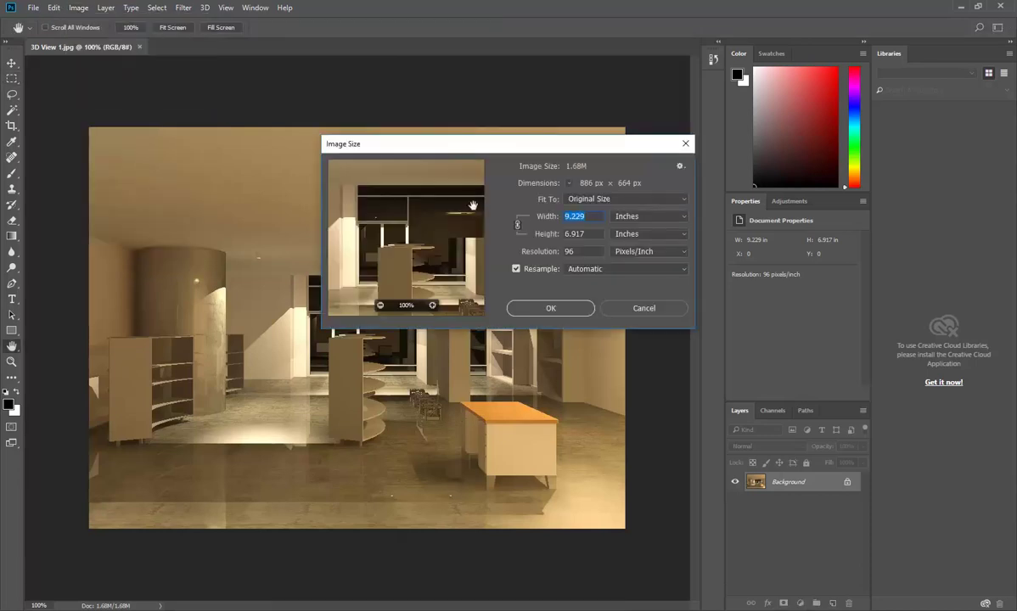
pyautogui.moveTo(521, 156); pyautogui.dragTo(321, 146)
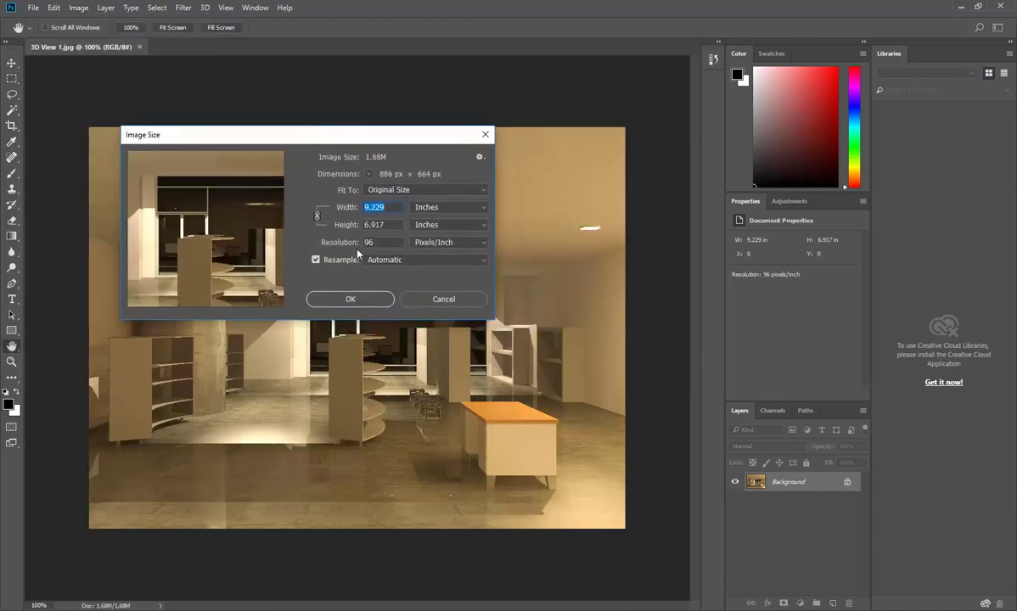
pyautogui.click(475, 211)
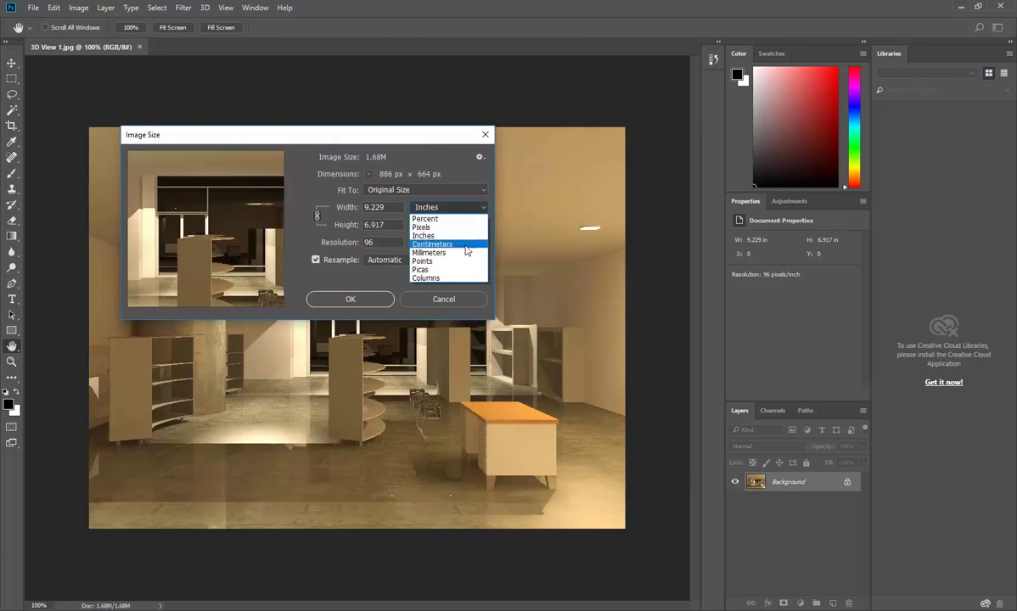
pyautogui.click(428, 252)
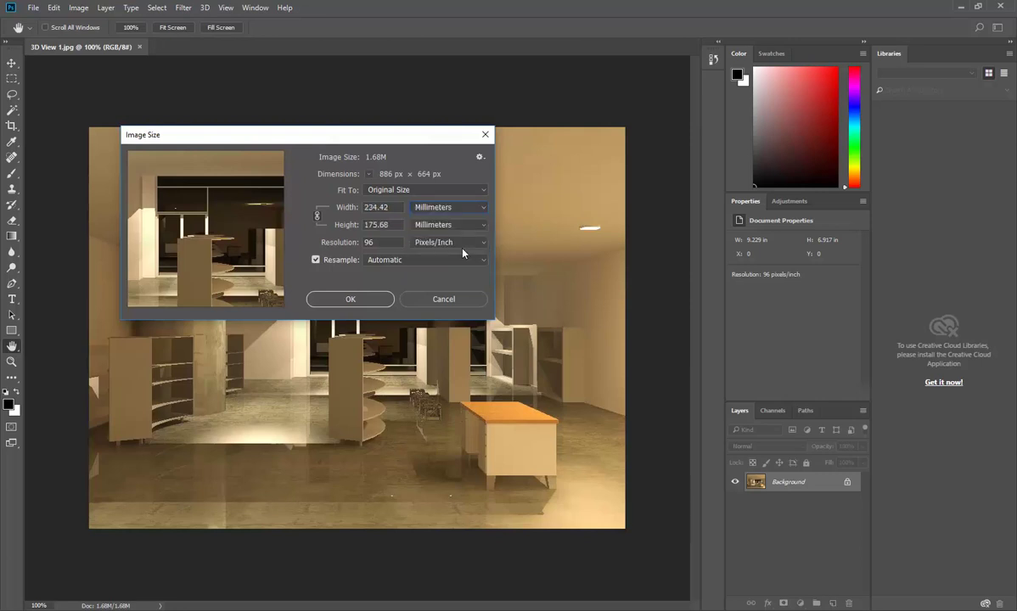
# Show the image's width and height in centimeters and in pixels.
pyautogui.click(394, 209)
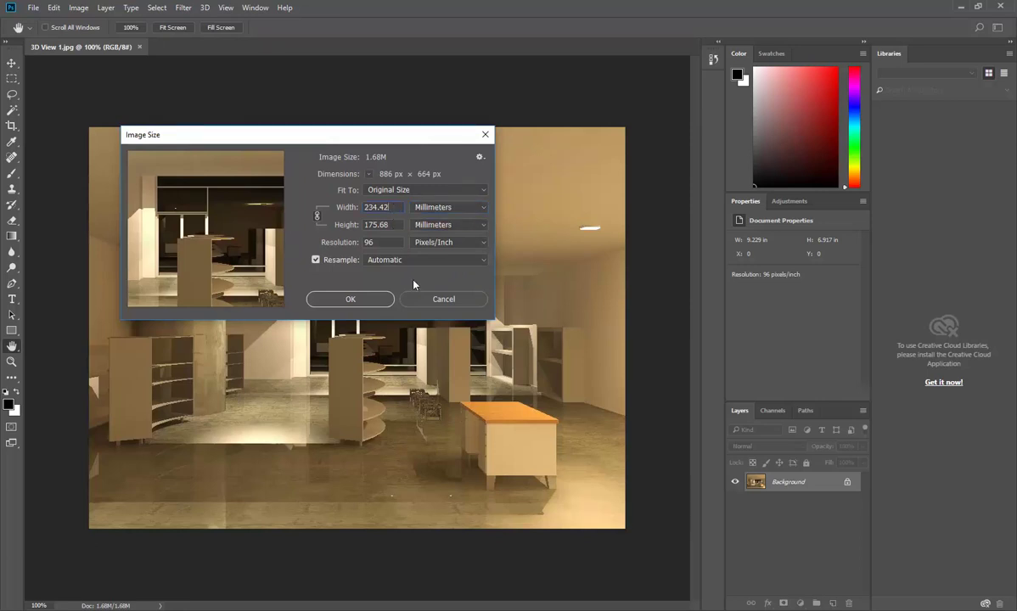
pyautogui.click(451, 209)
pyautogui.click(441, 247)
pyautogui.click(391, 225)
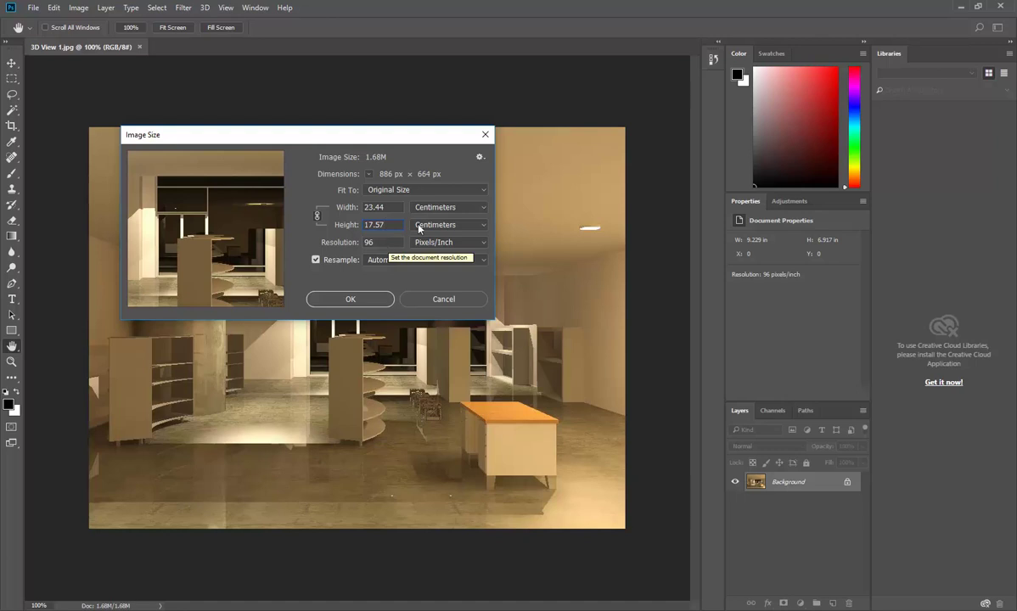
pyautogui.click(469, 209)
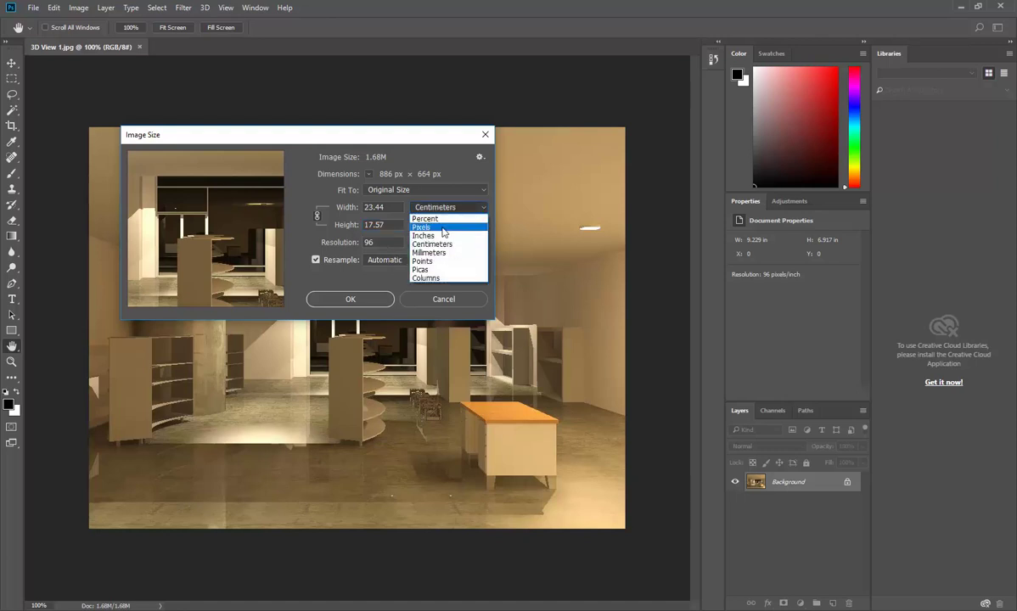
pyautogui.click(442, 228)
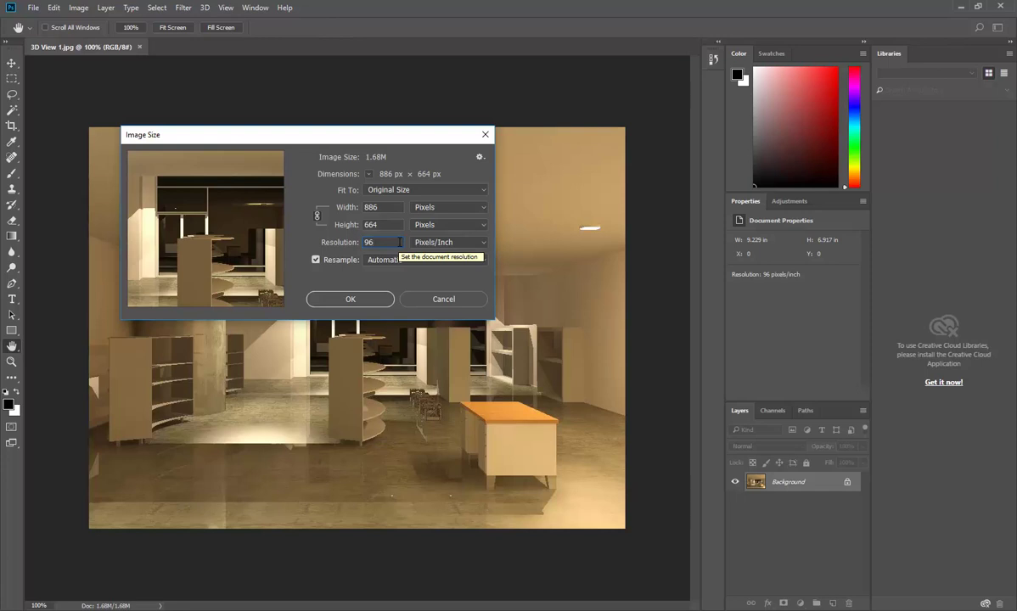
# Set the image resolution to 300 pixels/inch with resampling on and apply the resize.
pyautogui.moveTo(388, 243); pyautogui.dragTo(328, 246)
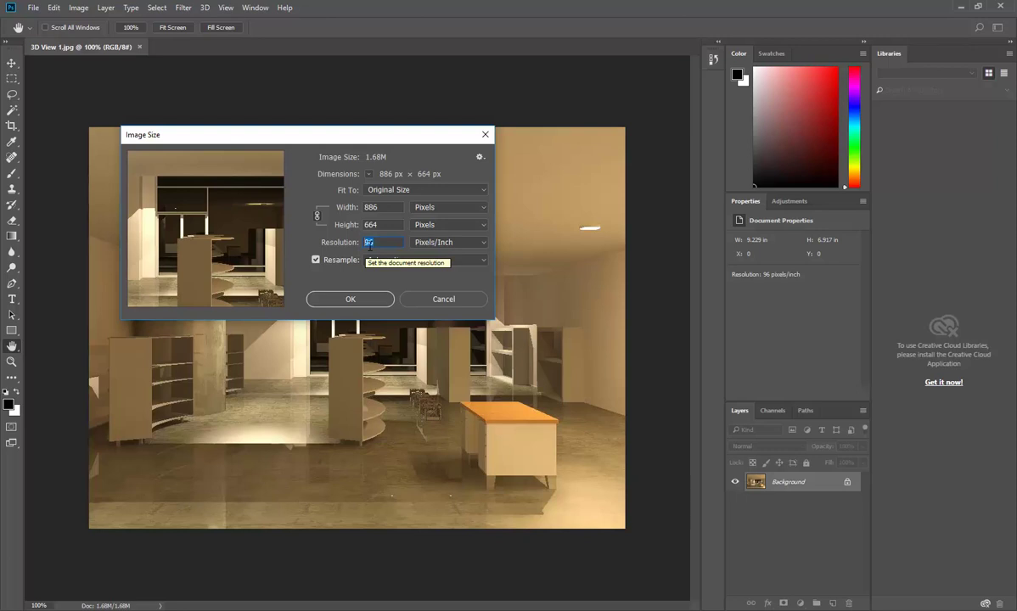
pyautogui.write('300')
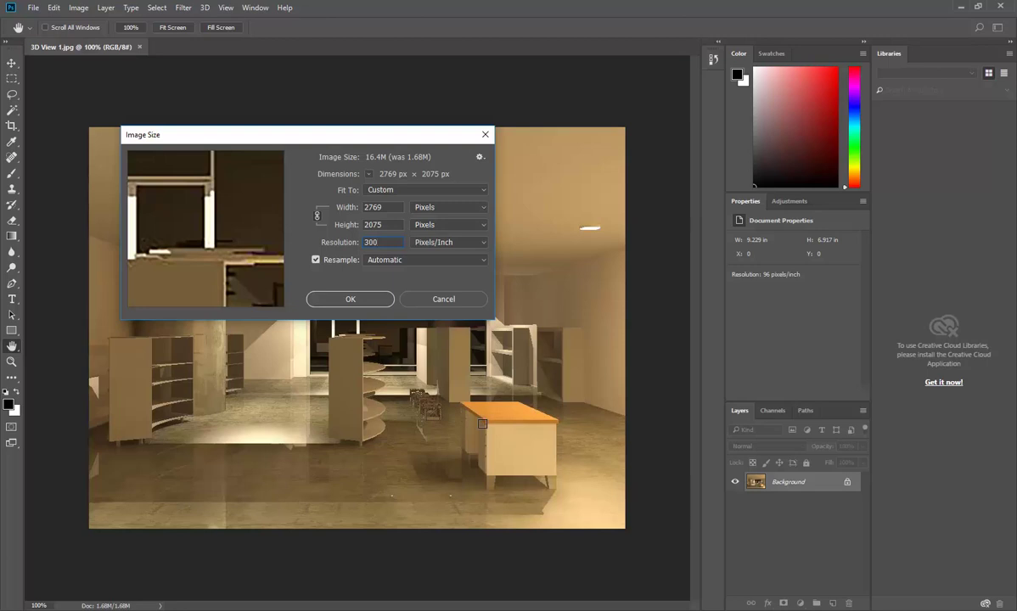
pyautogui.click(350, 299)
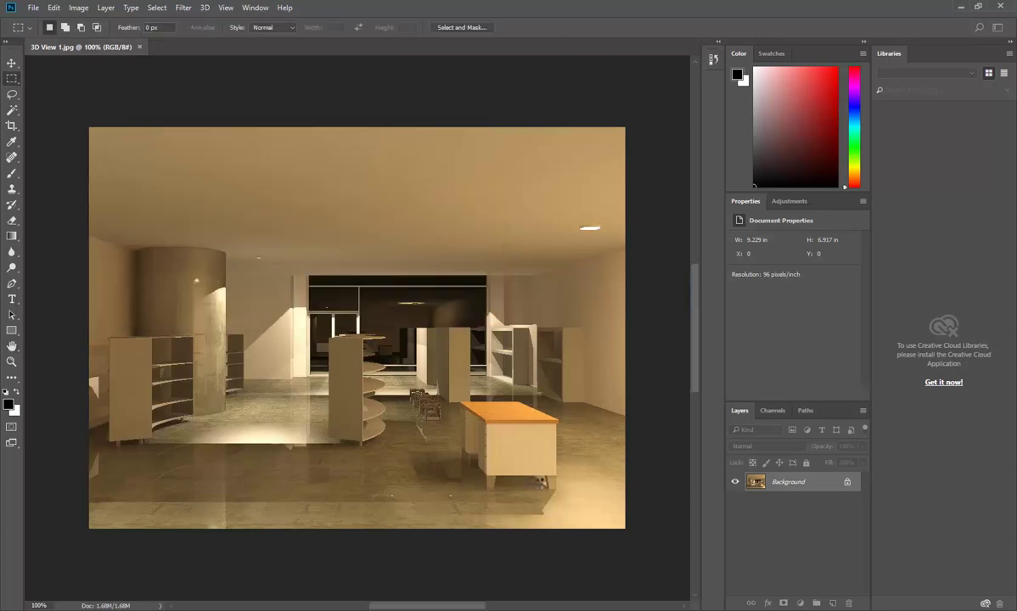
pyautogui.scroll(-4, 395, 382)
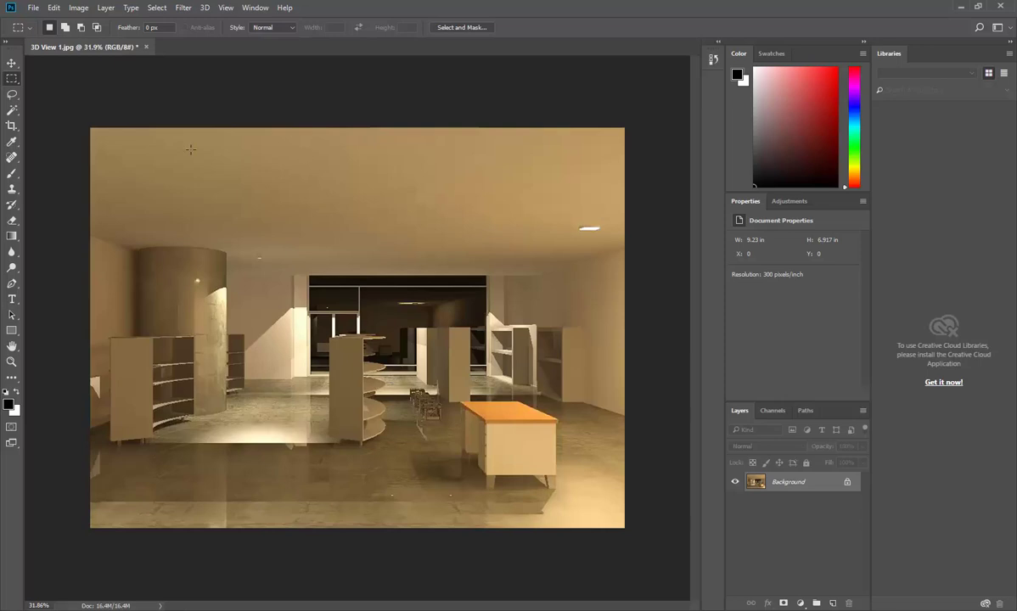
# Undo the last image size change.
pyautogui.click(78, 8)
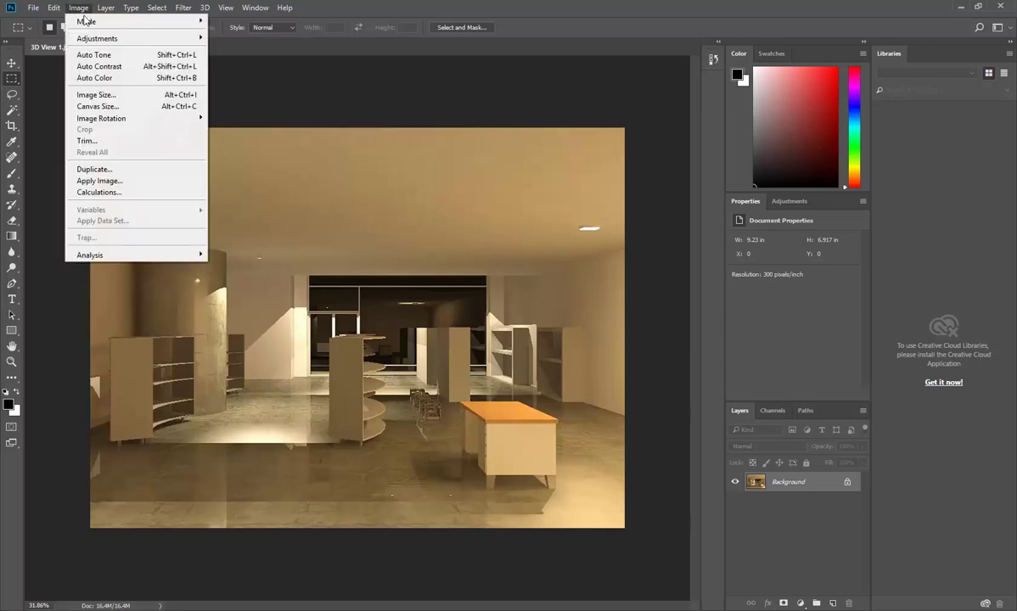
pyautogui.click(77, 7)
pyautogui.click(53, 7)
pyautogui.click(68, 18)
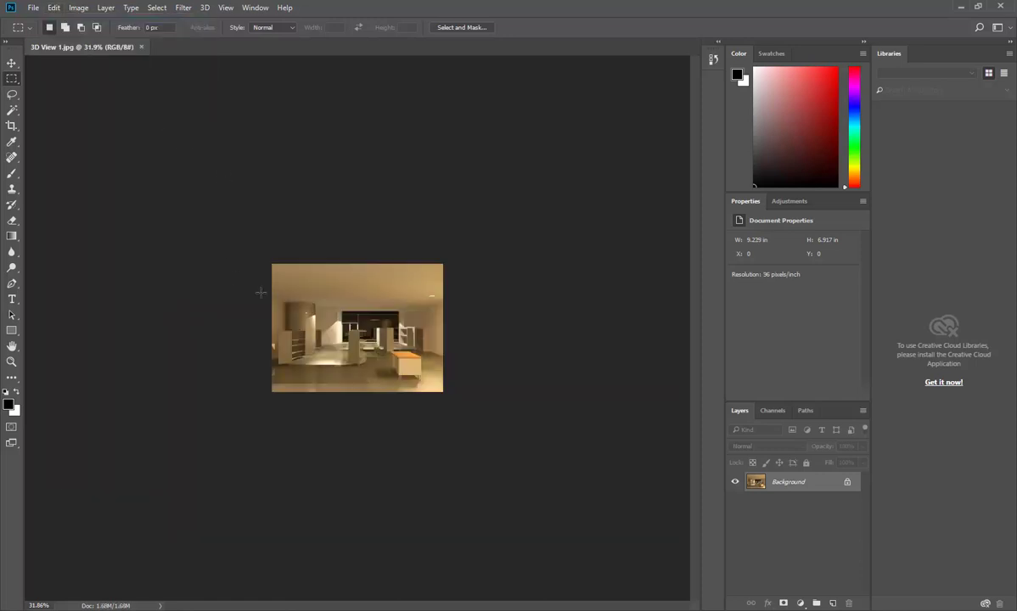
pyautogui.scroll(13, 251, 289)
pyautogui.scroll(-2, 251, 289)
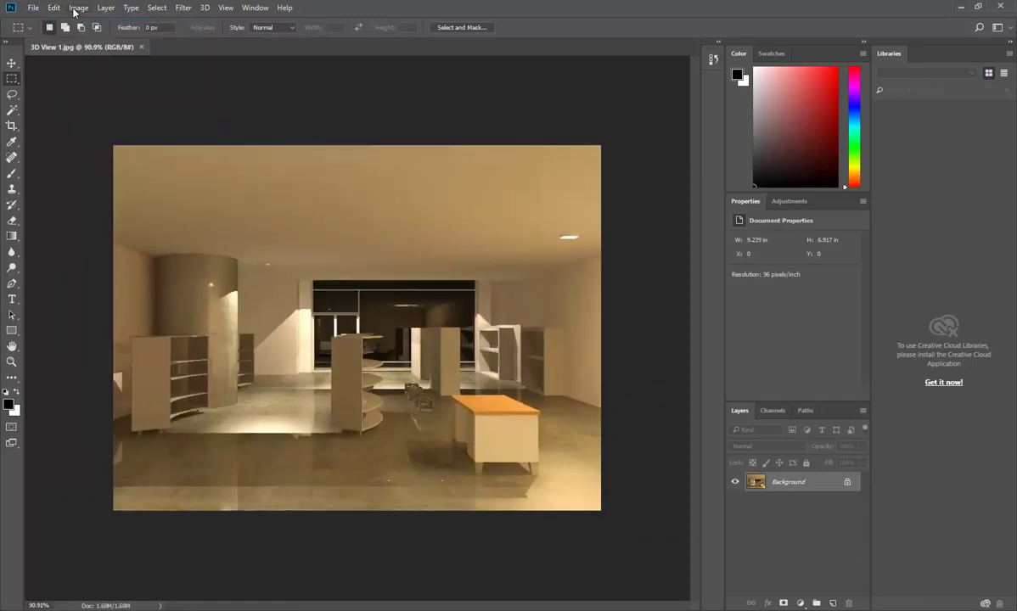
# Open the image size settings, turn off resampling and set the resolution to 300 pixels/inch.
pyautogui.click(78, 8)
pyautogui.click(102, 93)
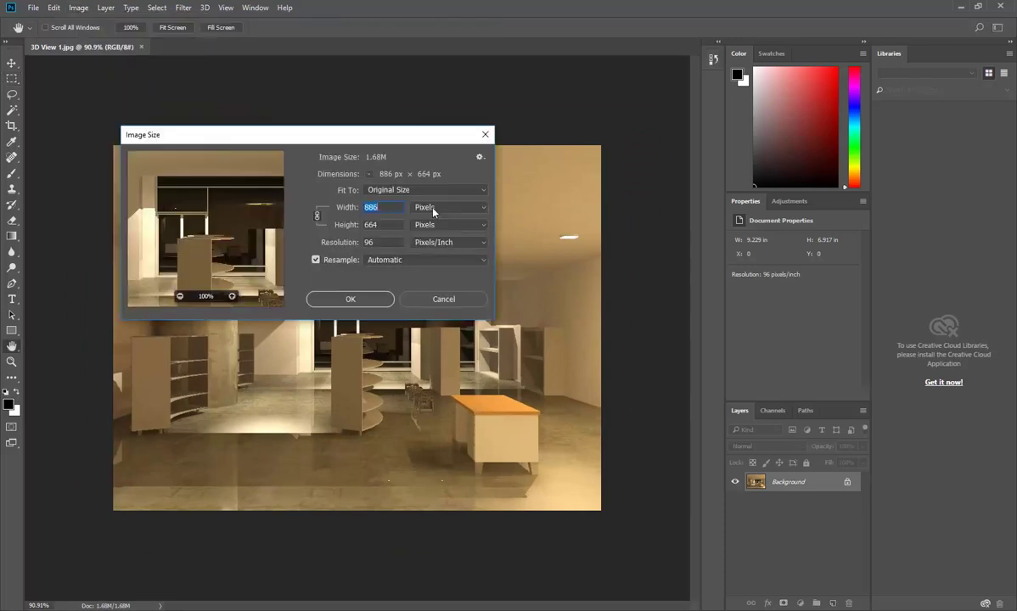
pyautogui.click(316, 260)
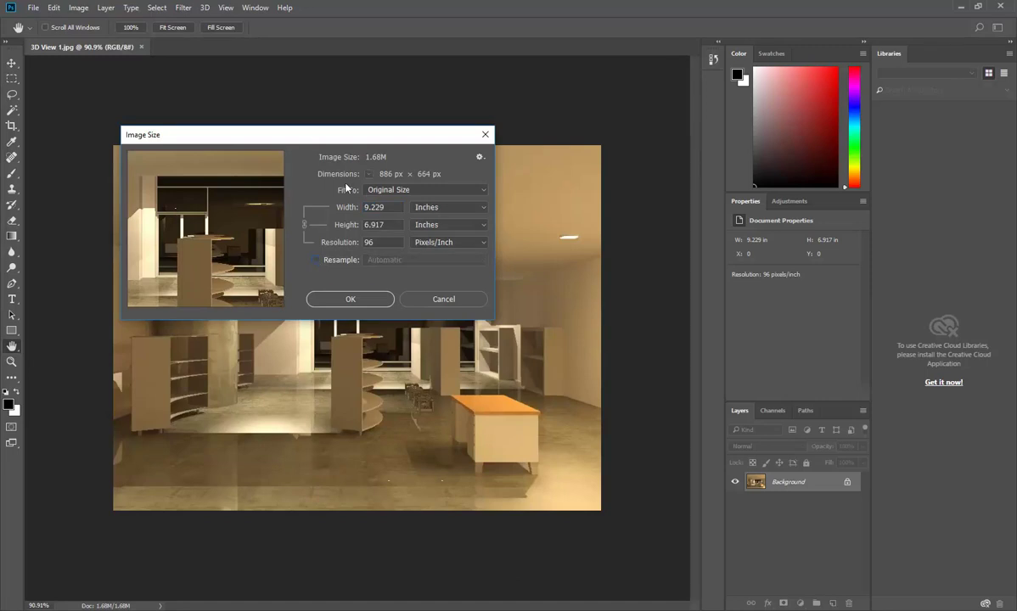
pyautogui.moveTo(388, 242); pyautogui.dragTo(259, 242)
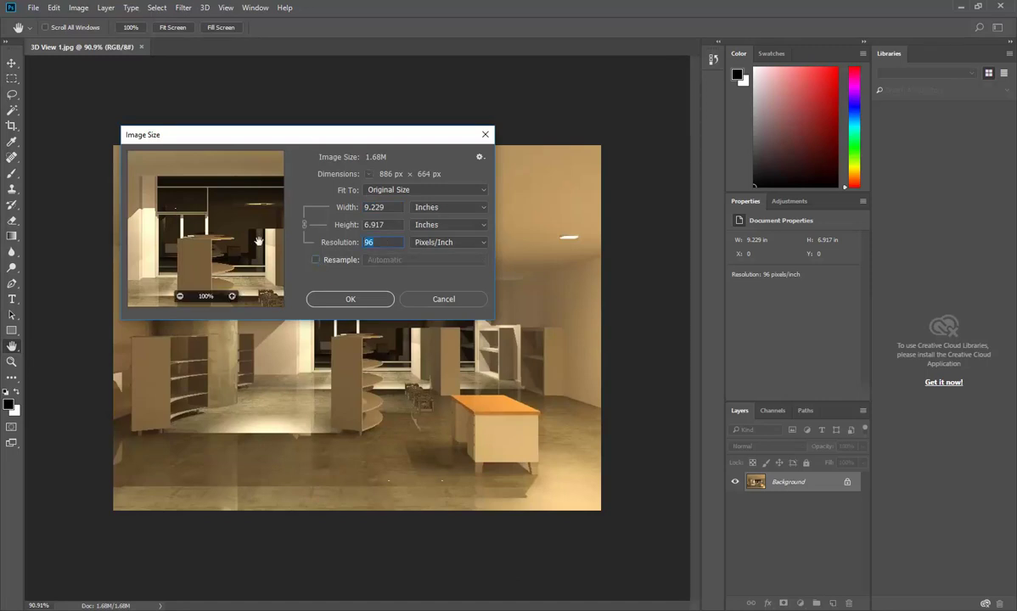
pyautogui.write('300')
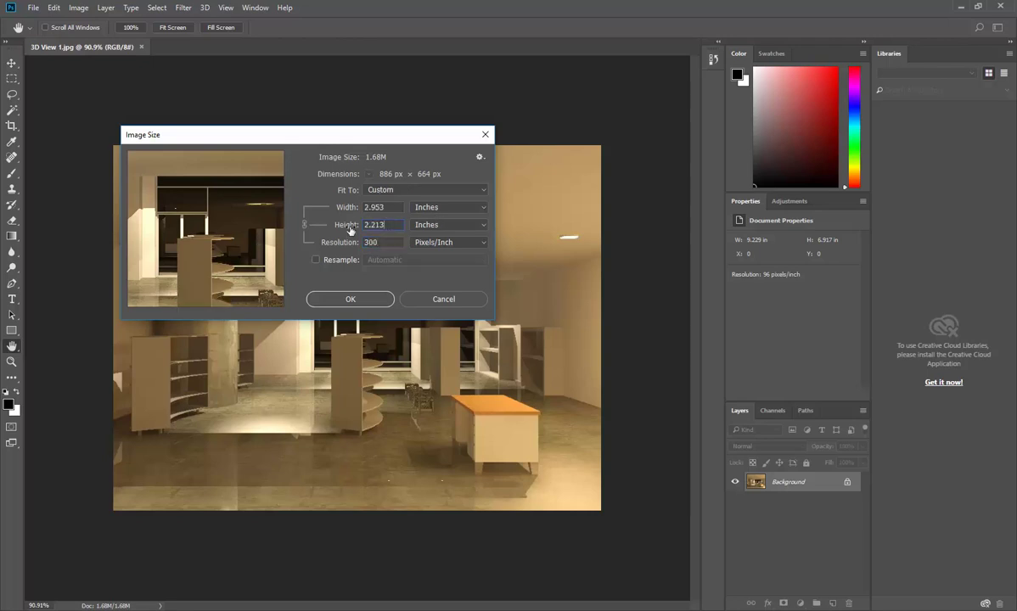
# Show the image's width and height in millimeters and in centimeters, and discard the image size changes.
pyautogui.click(429, 212)
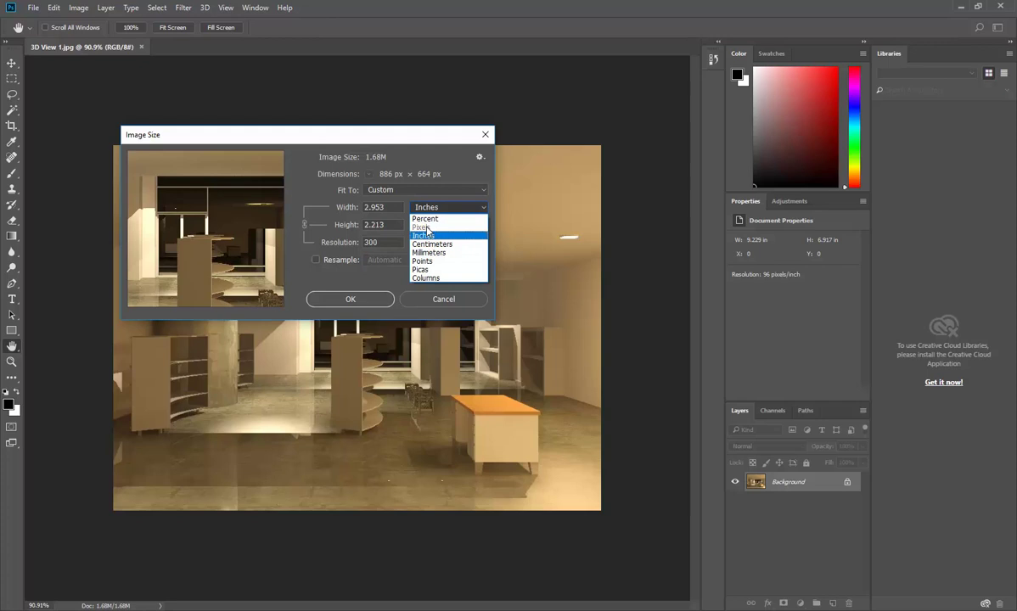
pyautogui.click(424, 235)
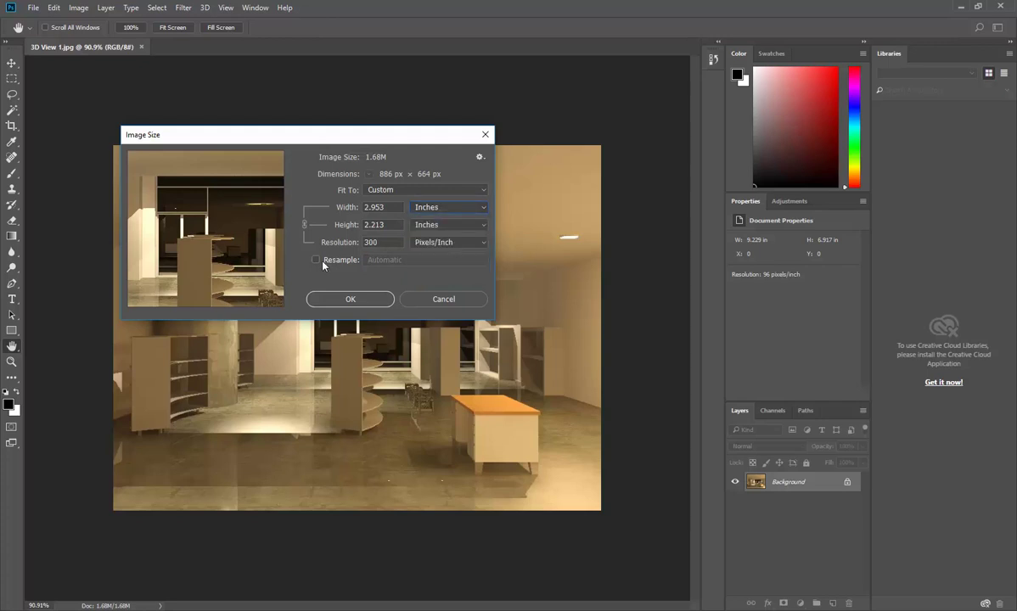
pyautogui.click(441, 191)
pyautogui.click(440, 193)
pyautogui.click(442, 209)
pyautogui.click(428, 252)
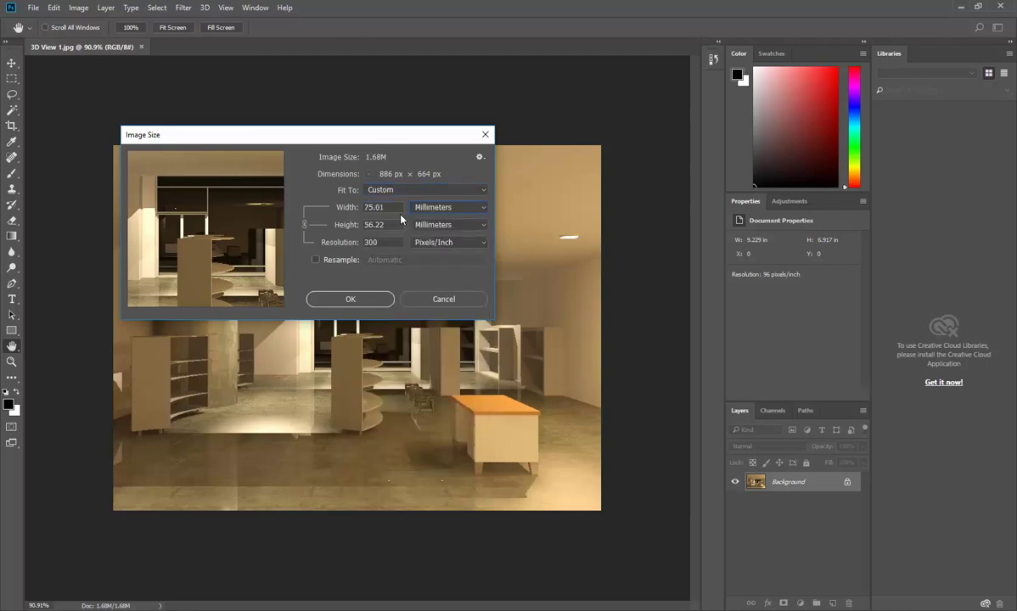
pyautogui.click(439, 209)
pyautogui.click(406, 234)
pyautogui.click(387, 225)
pyautogui.click(379, 243)
pyautogui.doubleClick(391, 241)
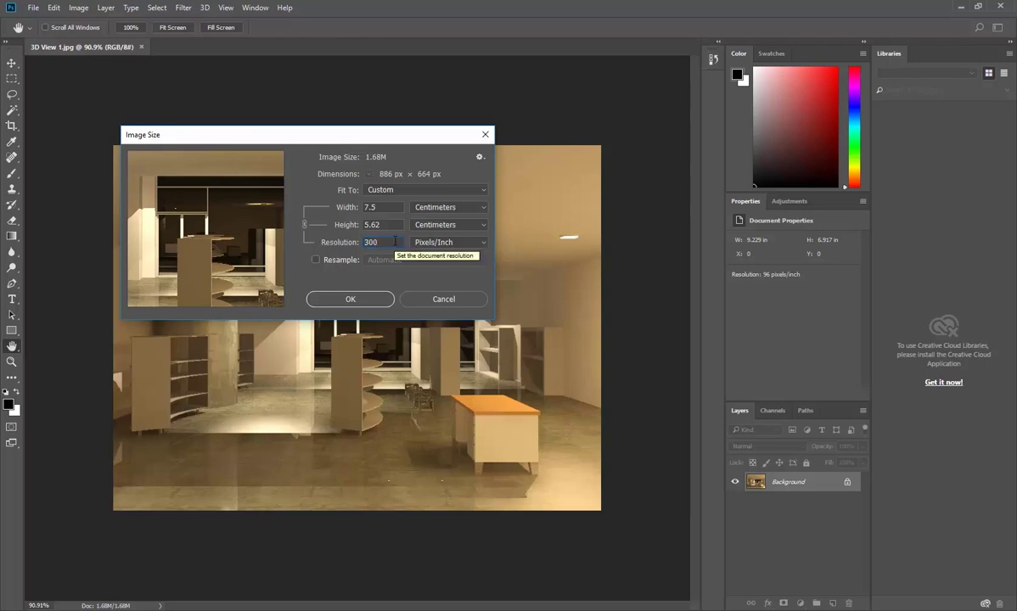
pyautogui.click(434, 299)
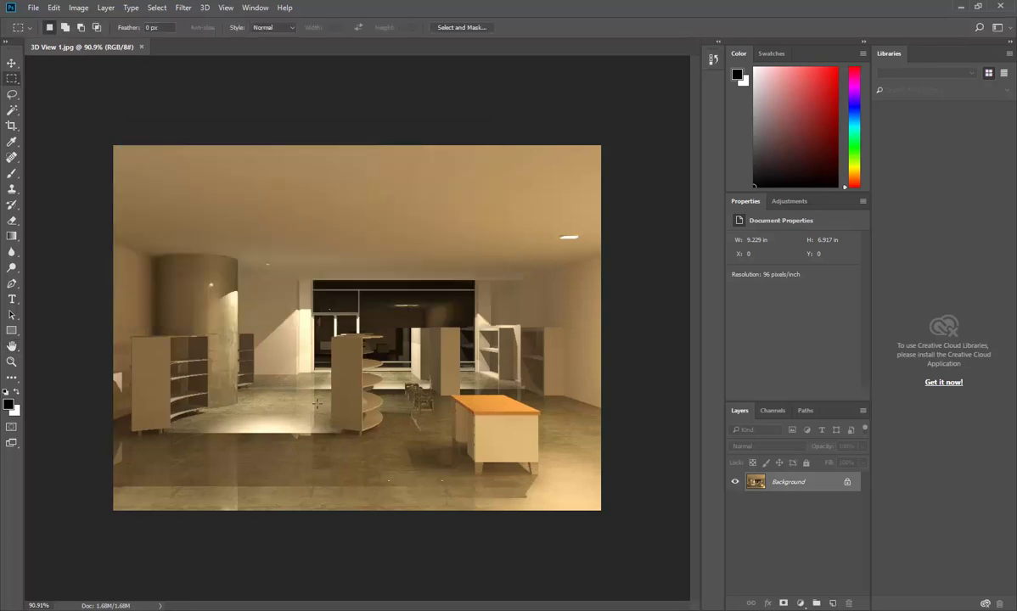
# Switch to Revit, set the rendering output to Screen resolution and compare its pixel dimensions at different zoom levels.
pyautogui.click(312, 609)
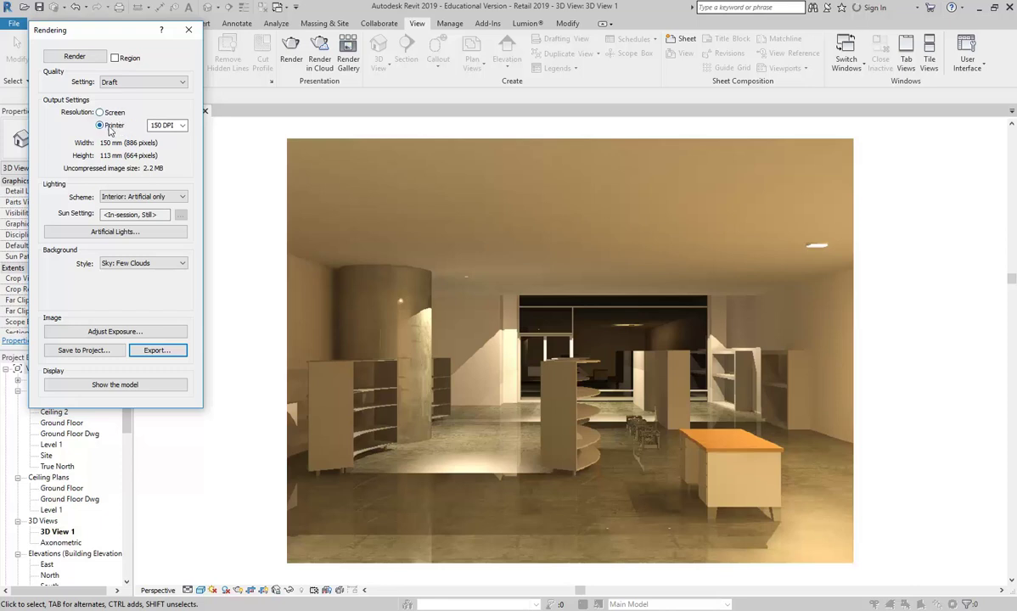
pyautogui.click(105, 113)
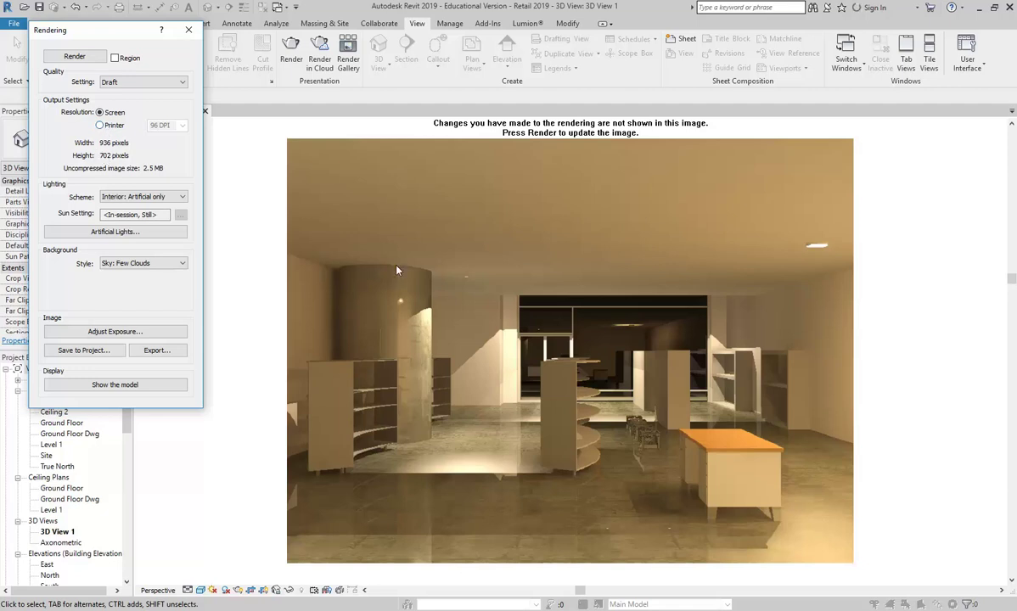
pyautogui.scroll(-2, 439, 325)
pyautogui.scroll(2, 439, 324)
pyautogui.scroll(-2, 439, 324)
pyautogui.scroll(2, 439, 324)
pyautogui.scroll(-1, 439, 324)
pyautogui.scroll(1, 439, 324)
pyautogui.scroll(-1, 438, 324)
pyautogui.scroll(1, 438, 324)
pyautogui.scroll(-1, 439, 324)
pyautogui.scroll(1, 439, 324)
pyautogui.scroll(-1, 439, 324)
pyautogui.scroll(1, 439, 324)
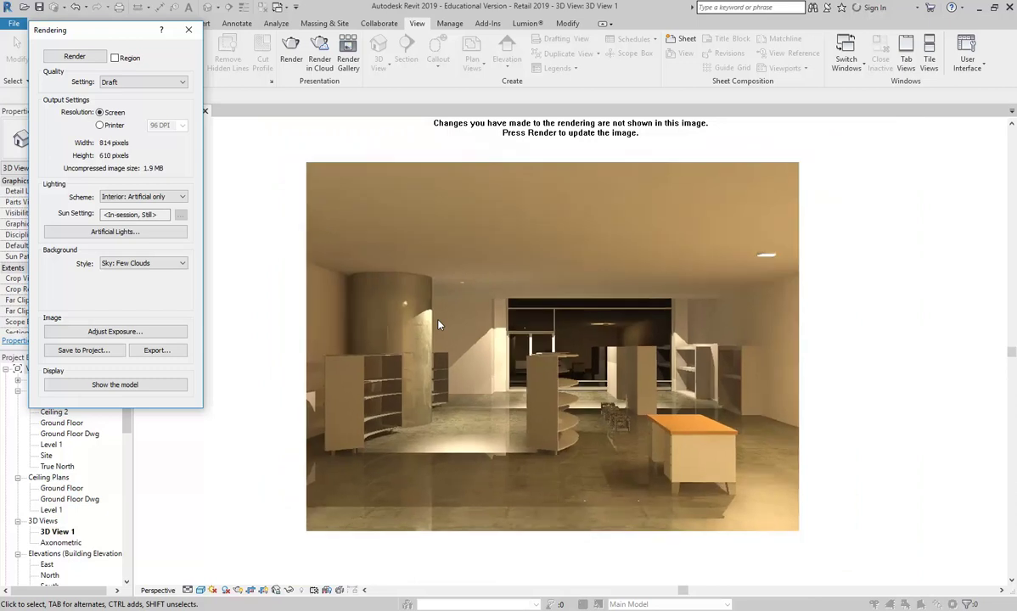
pyautogui.scroll(1, 445, 329)
pyautogui.scroll(-1, 445, 329)
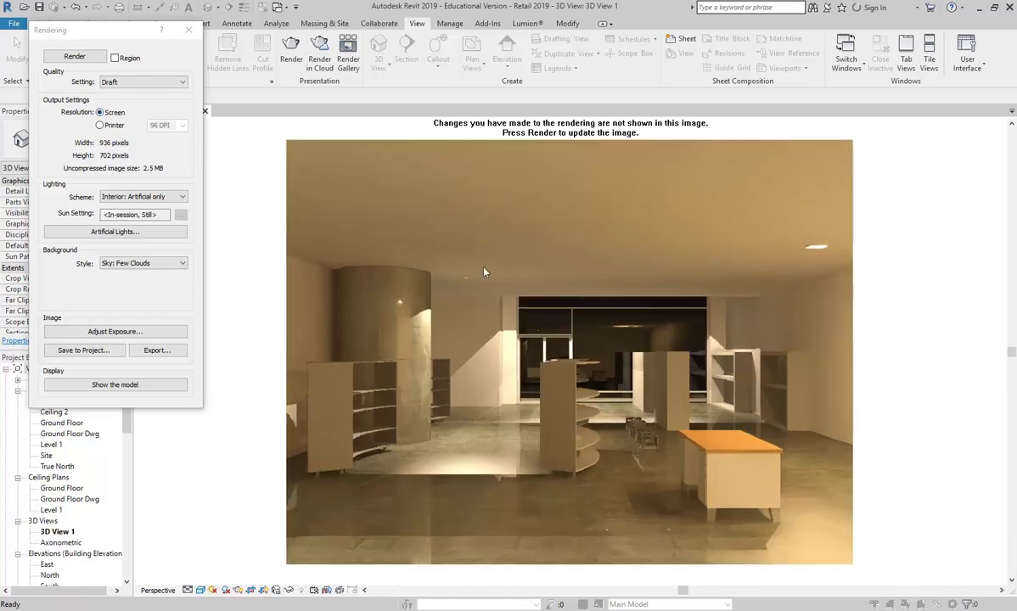
pyautogui.click(101, 112)
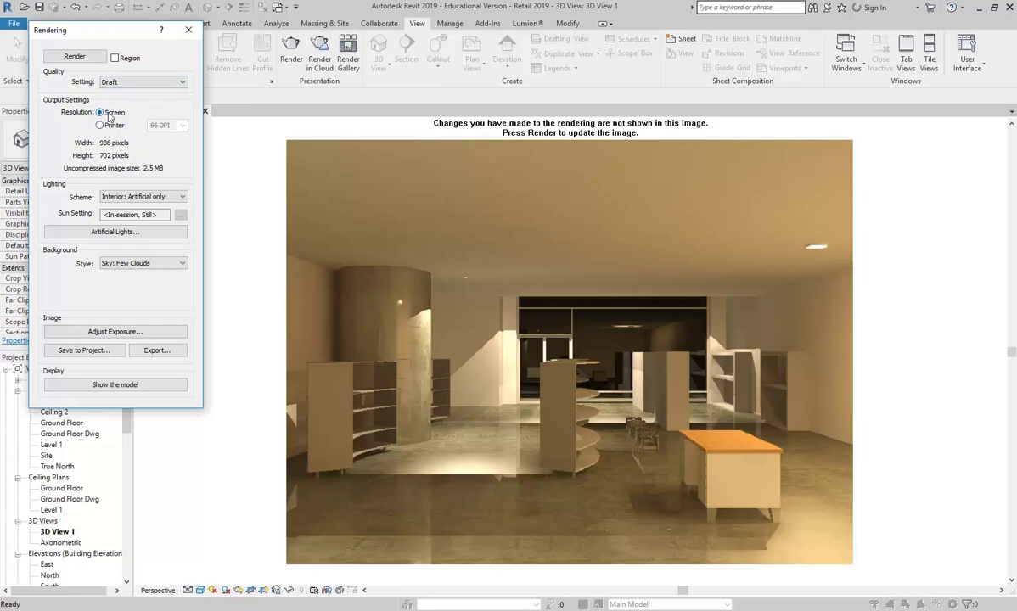
pyautogui.scroll(-2, 512, 319)
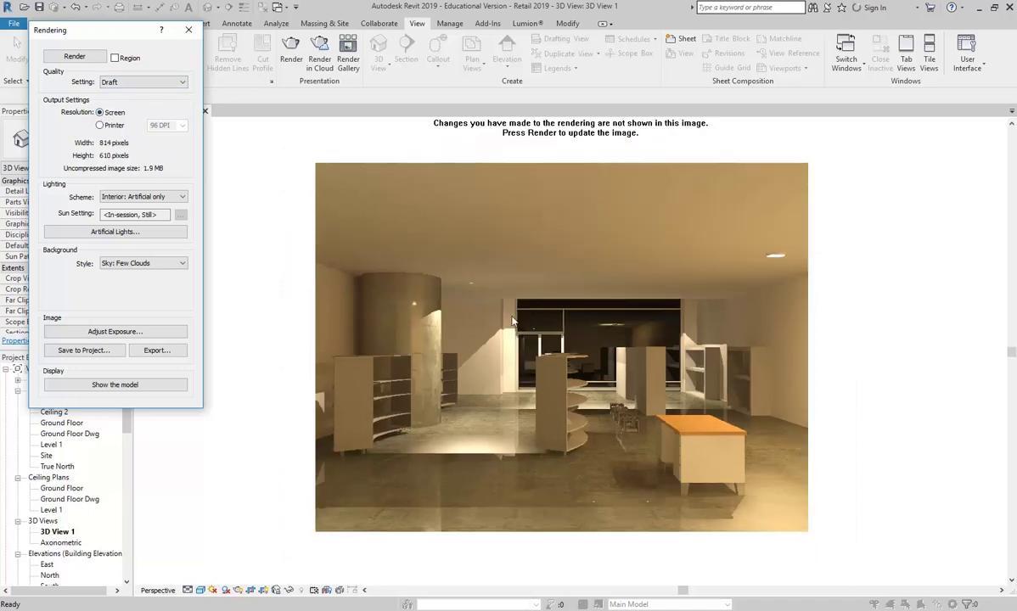
pyautogui.scroll(2, 512, 319)
pyautogui.scroll(-2, 512, 319)
pyautogui.scroll(1, 512, 319)
pyautogui.scroll(-1, 512, 321)
pyautogui.scroll(2, 512, 321)
pyautogui.scroll(-1, 511, 321)
# Set the rendering output to Printer resolution, display the model instead of the rendering and select the camera view's crop region.
pyautogui.click(101, 126)
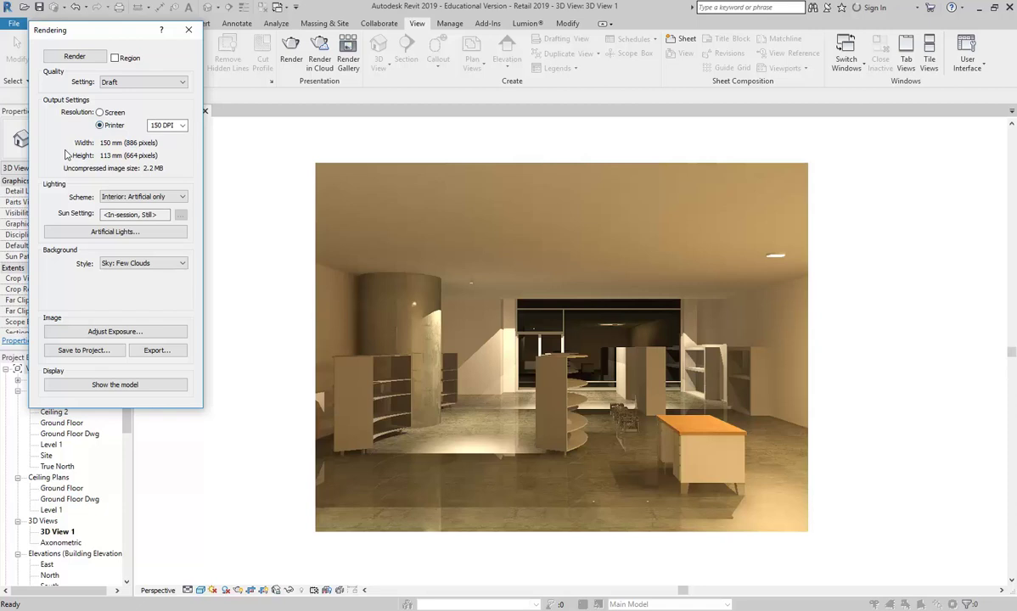
pyautogui.click(153, 386)
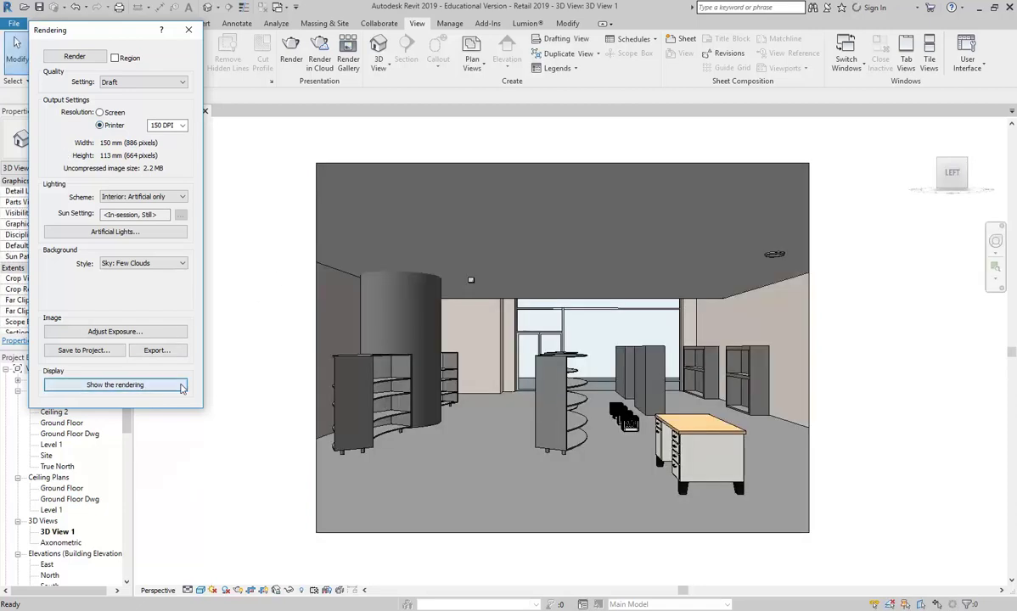
pyautogui.click(315, 244)
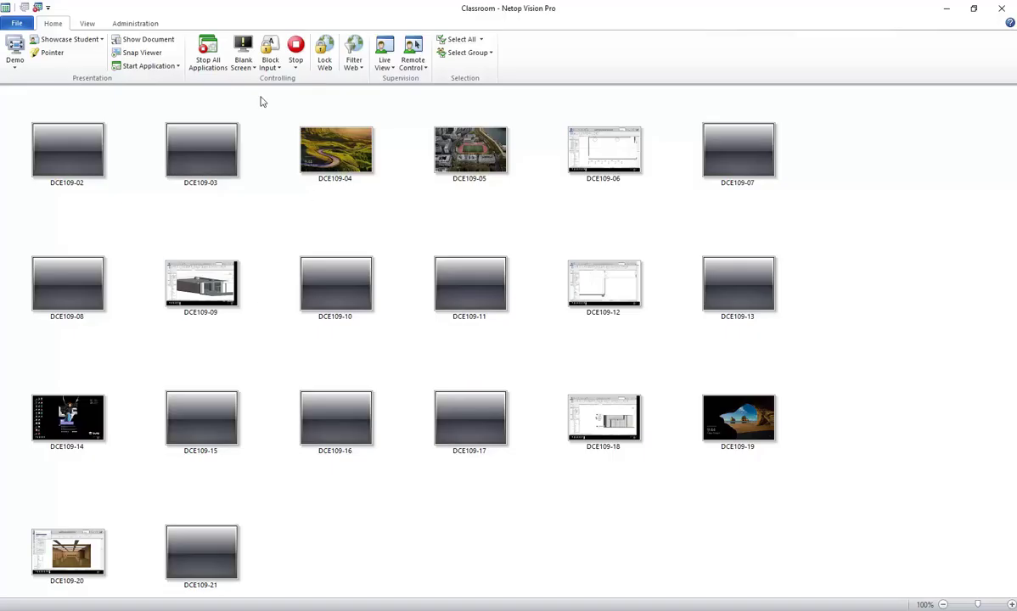
# Toggle the screen demo in Netop Vision Pro and return to Revit.
pyautogui.click(15, 45)
pyautogui.click(946, 10)
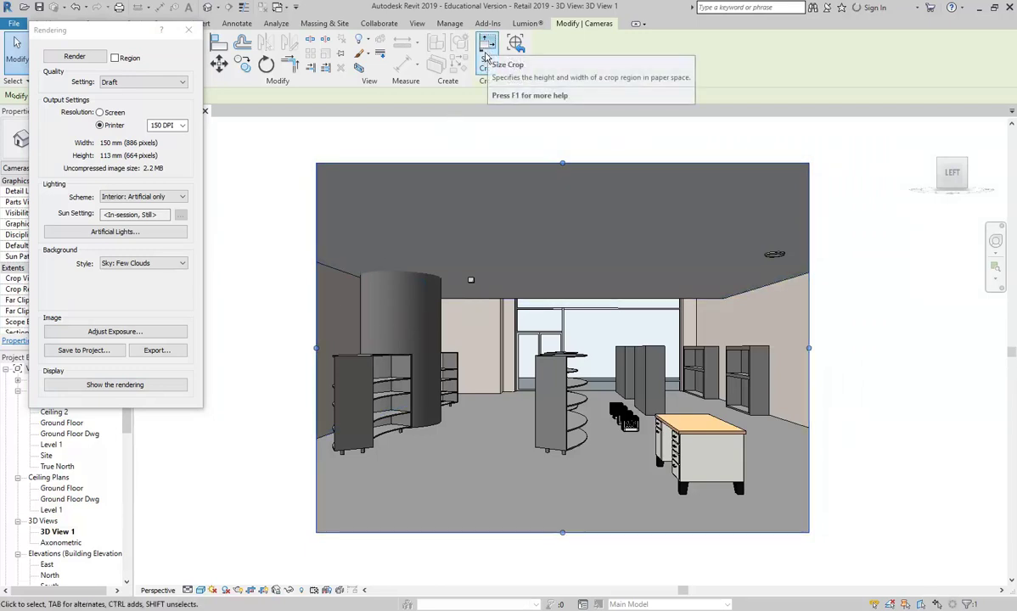
# Open the crop region size settings, choose Scale (locked proportions) and enter a width of 251 mm.
pyautogui.click(488, 58)
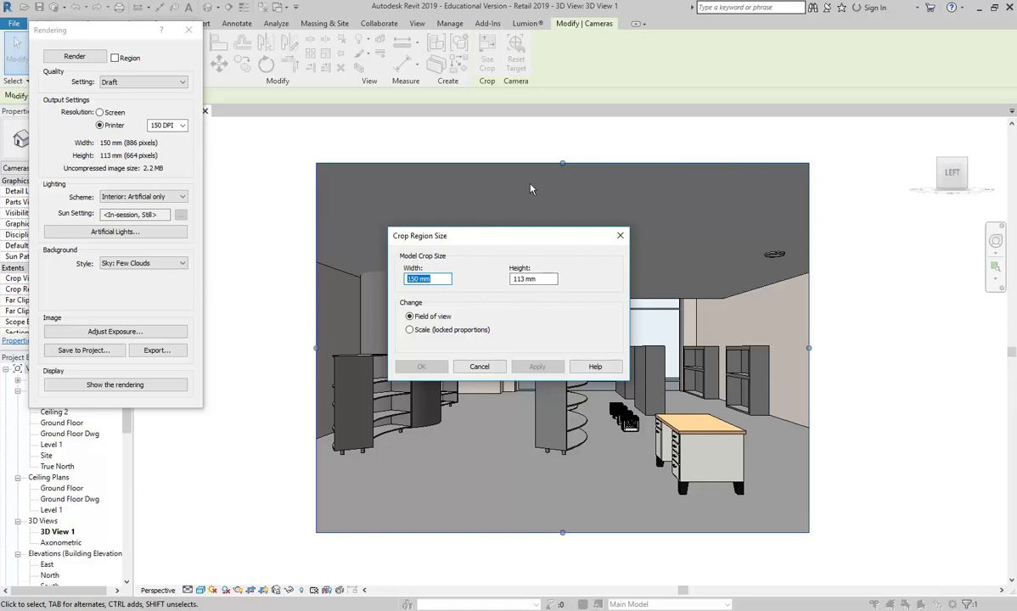
pyautogui.click(427, 332)
pyautogui.click(412, 278)
pyautogui.click(519, 278)
pyautogui.click(416, 279)
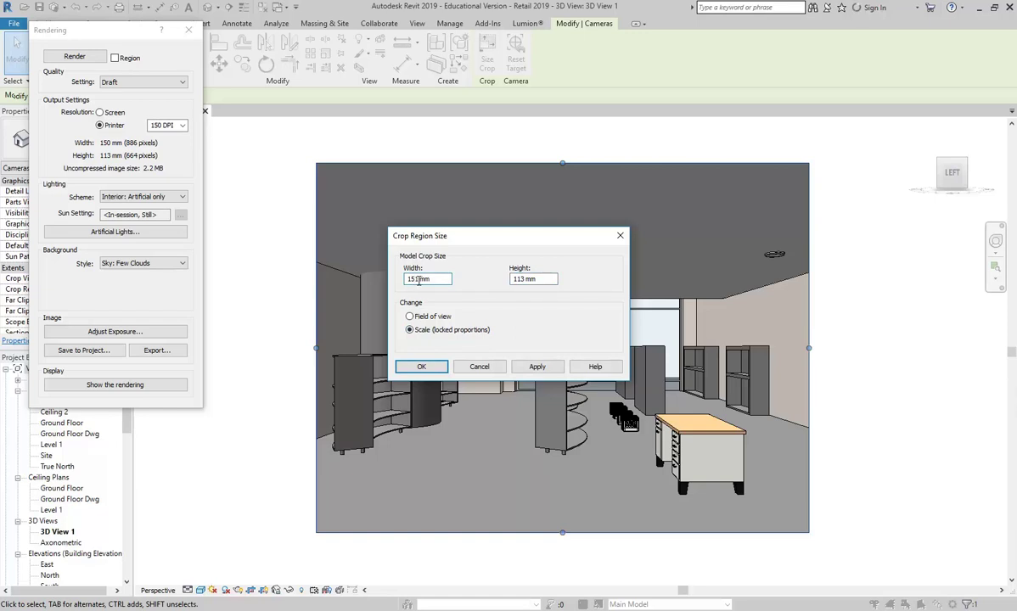
pyautogui.moveTo(415, 279); pyautogui.dragTo(391, 279)
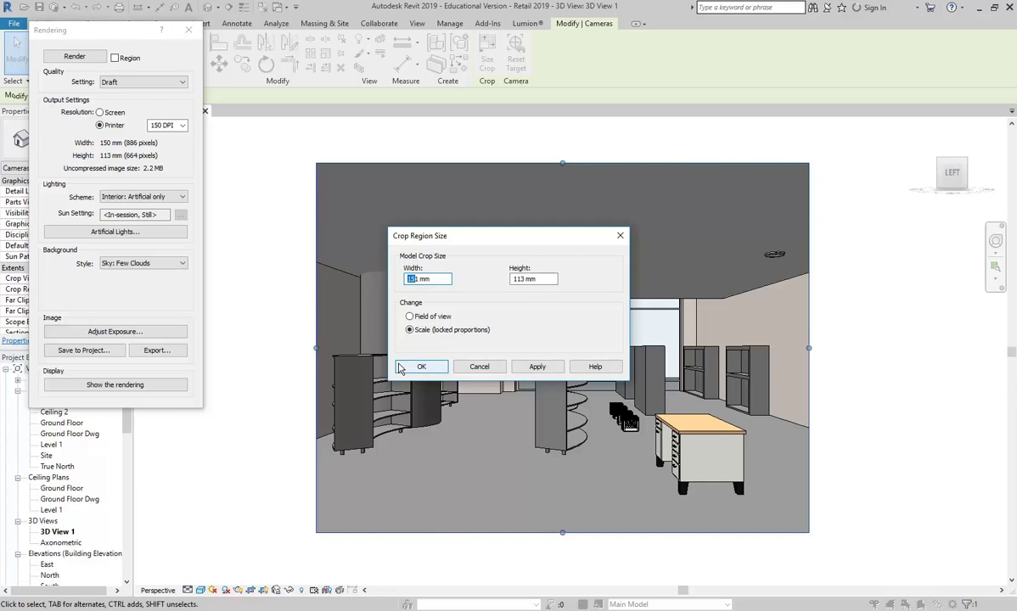
pyautogui.write('25')
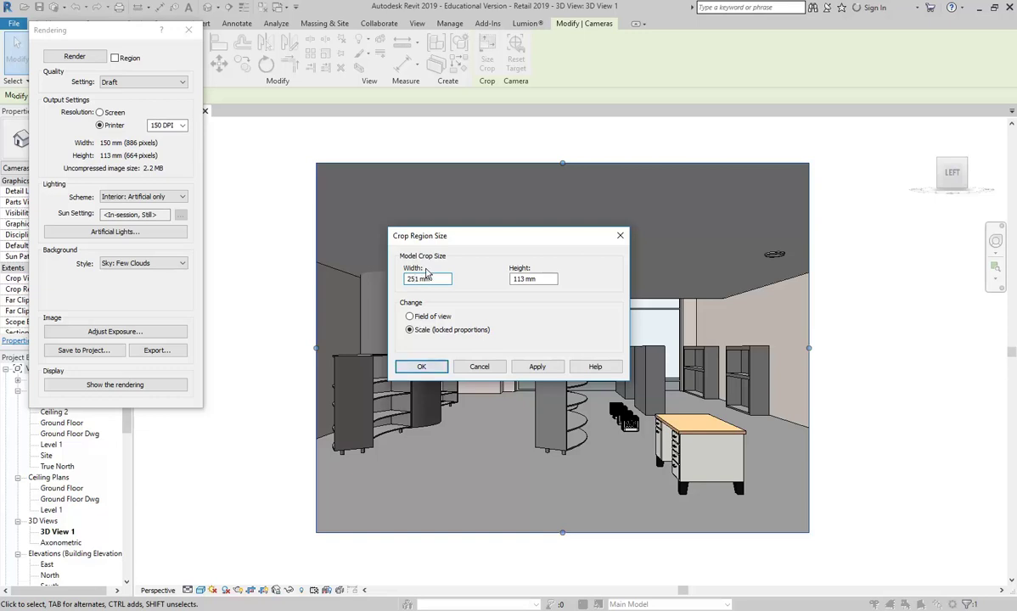
# Set the crop region's height to 175 mm with locked proportions and apply the new size.
pyautogui.click(538, 278)
pyautogui.click(524, 278)
pyautogui.write('75')
pyautogui.click(415, 281)
pyautogui.click(421, 366)
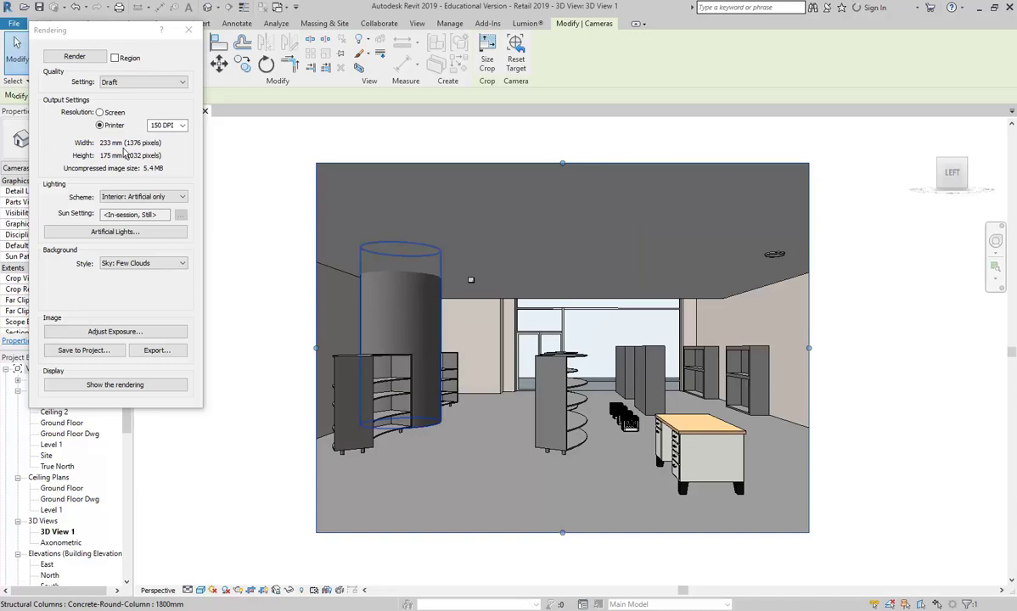
# Set the rendering's printer resolution to 300 DPI.
pyautogui.click(99, 125)
pyautogui.click(181, 125)
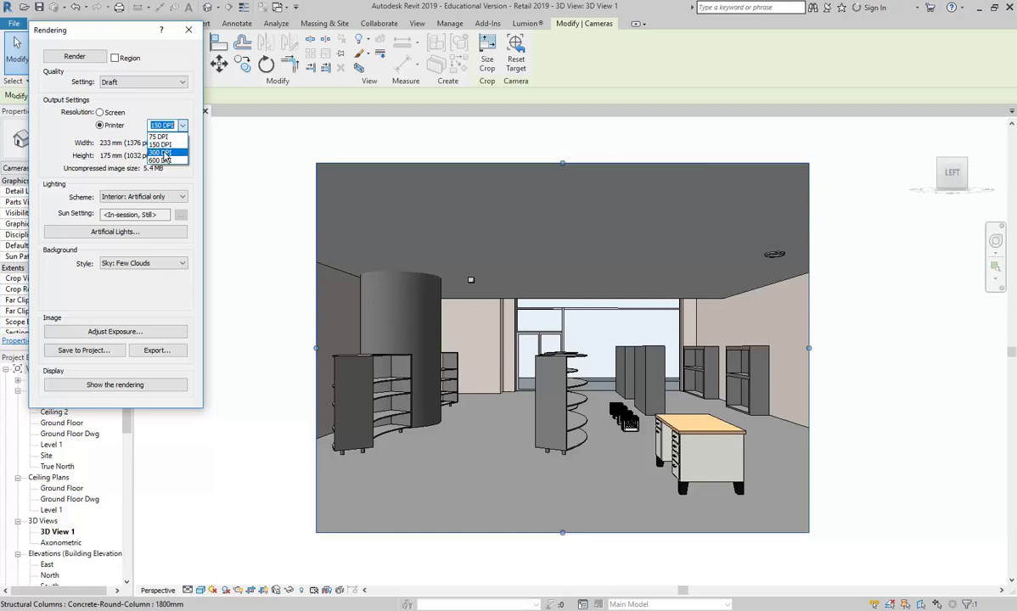
pyautogui.click(164, 154)
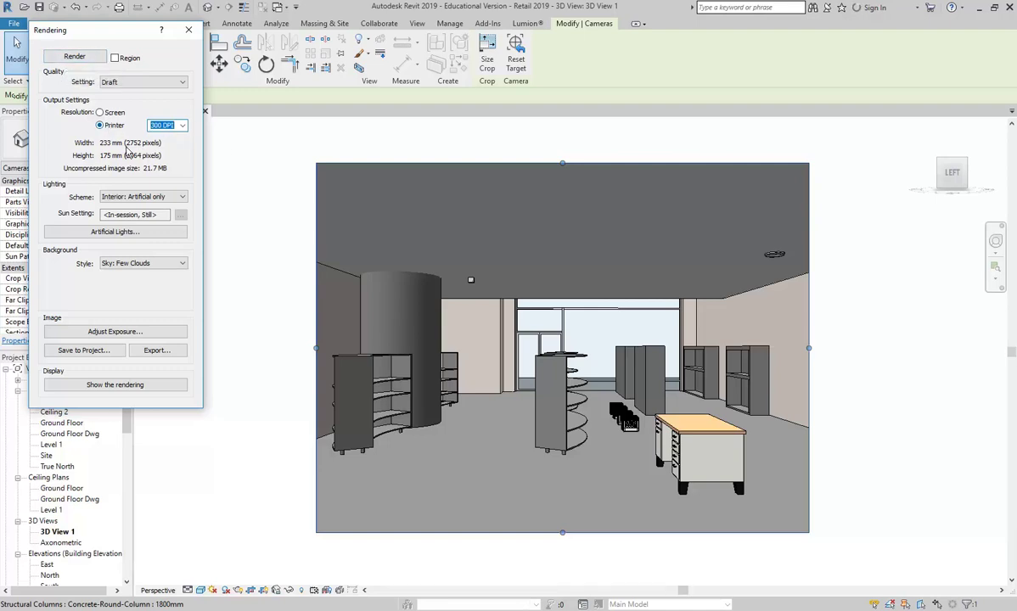
# Set the printer resolution to 150 DPI and render the interior view at Draft quality.
pyautogui.click(183, 126)
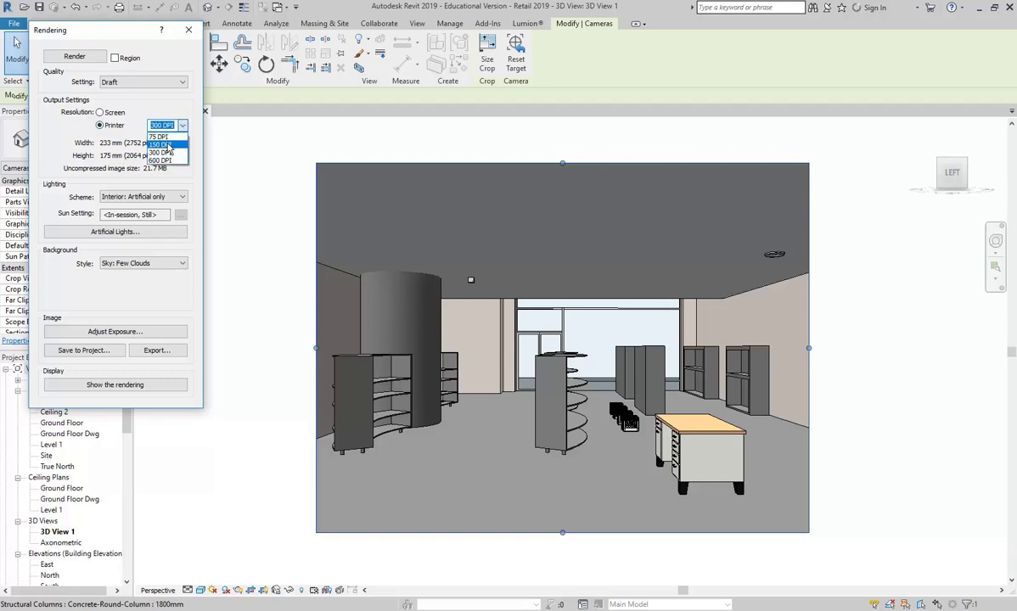
pyautogui.click(164, 145)
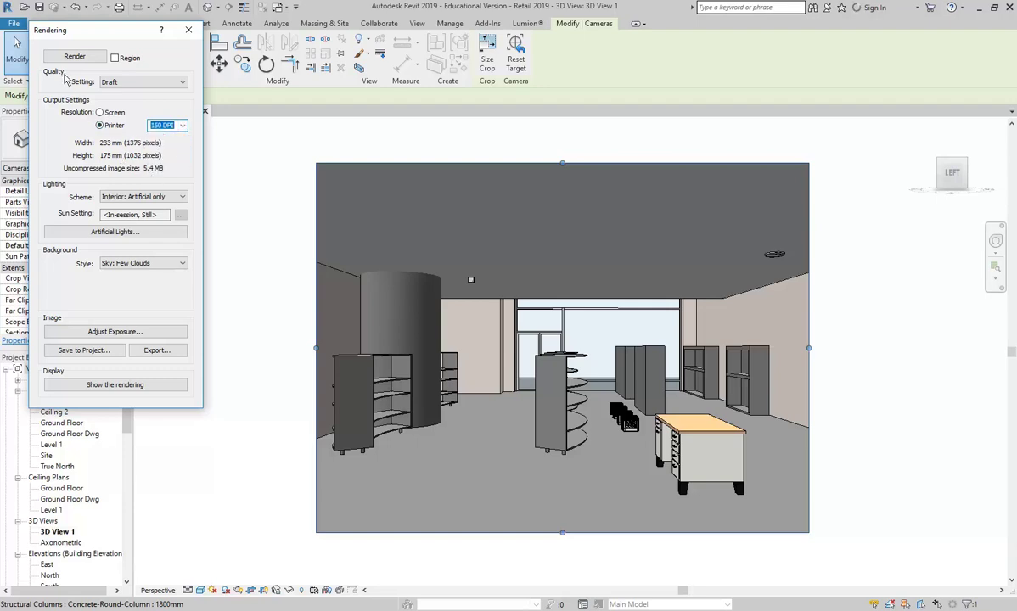
pyautogui.click(68, 59)
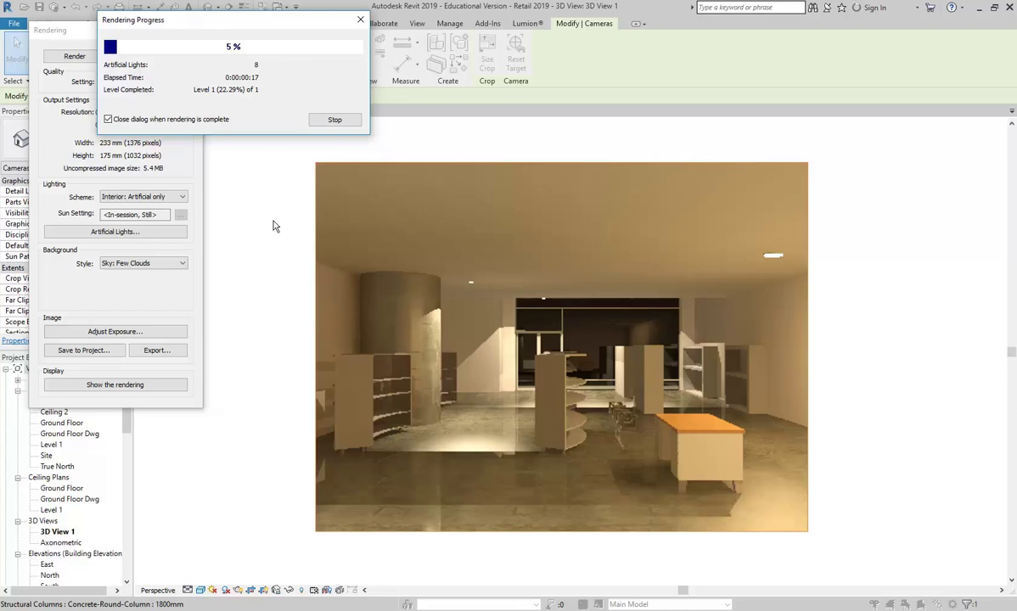
pyautogui.moveTo(236, 27); pyautogui.dragTo(403, 102)
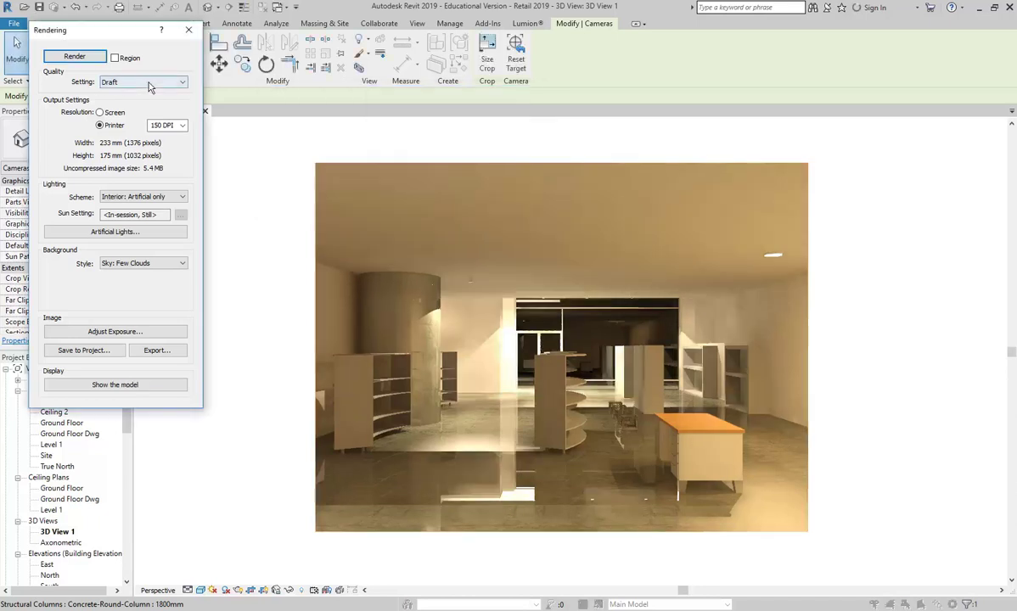
# Try the Medium rendering quality, review the other quality options and return the setting to Draft.
pyautogui.click(148, 84)
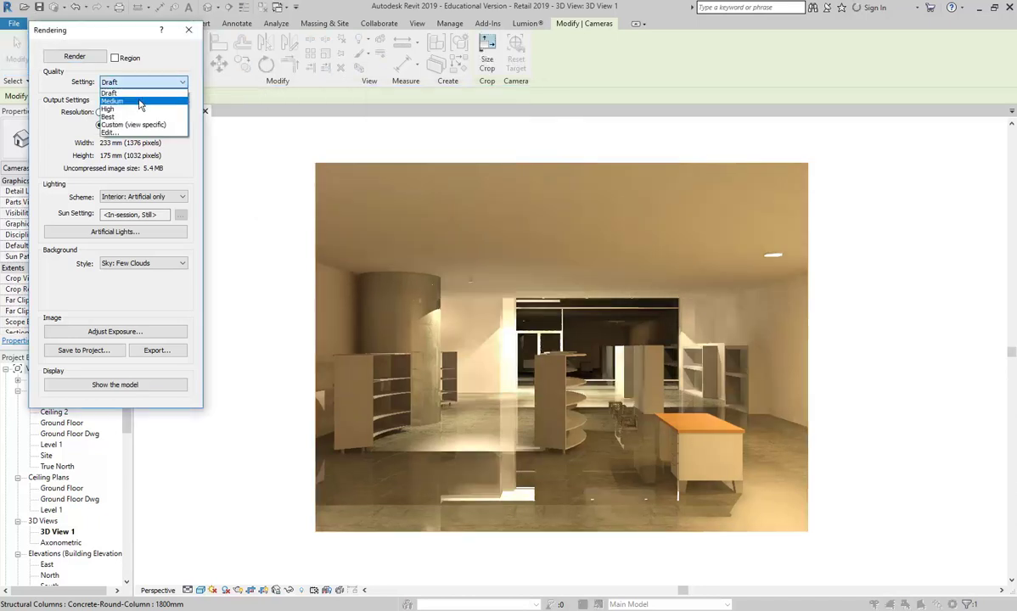
pyautogui.click(141, 103)
pyautogui.click(131, 82)
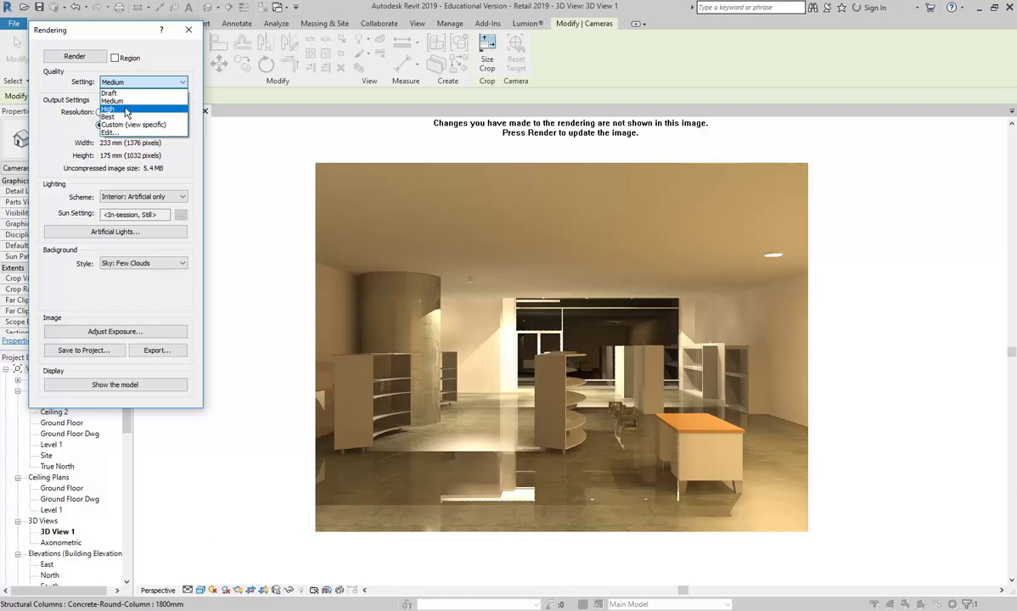
pyautogui.click(134, 85)
pyautogui.click(134, 85)
pyautogui.click(127, 91)
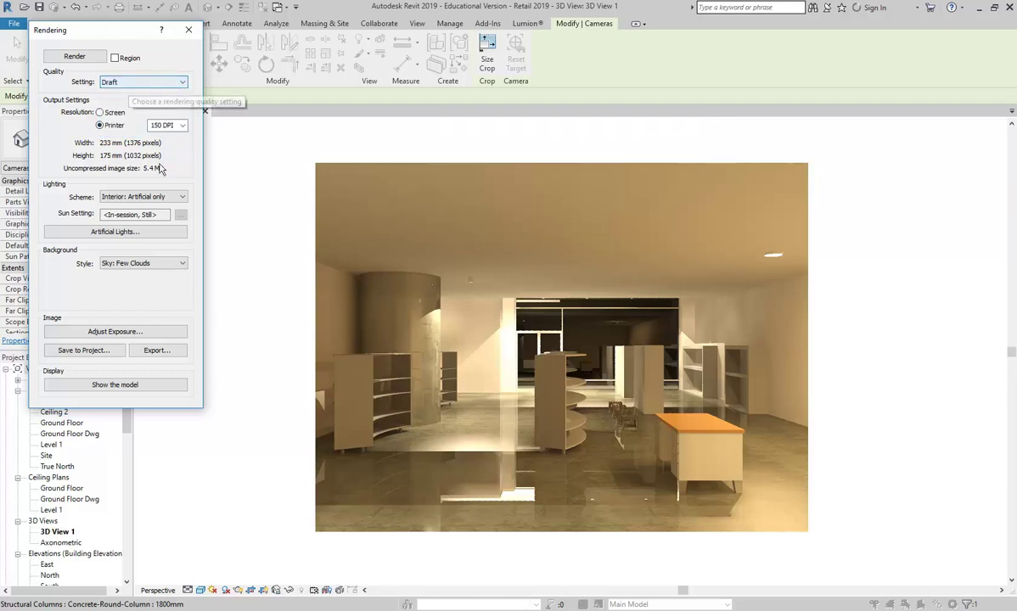
pyautogui.click(283, 609)
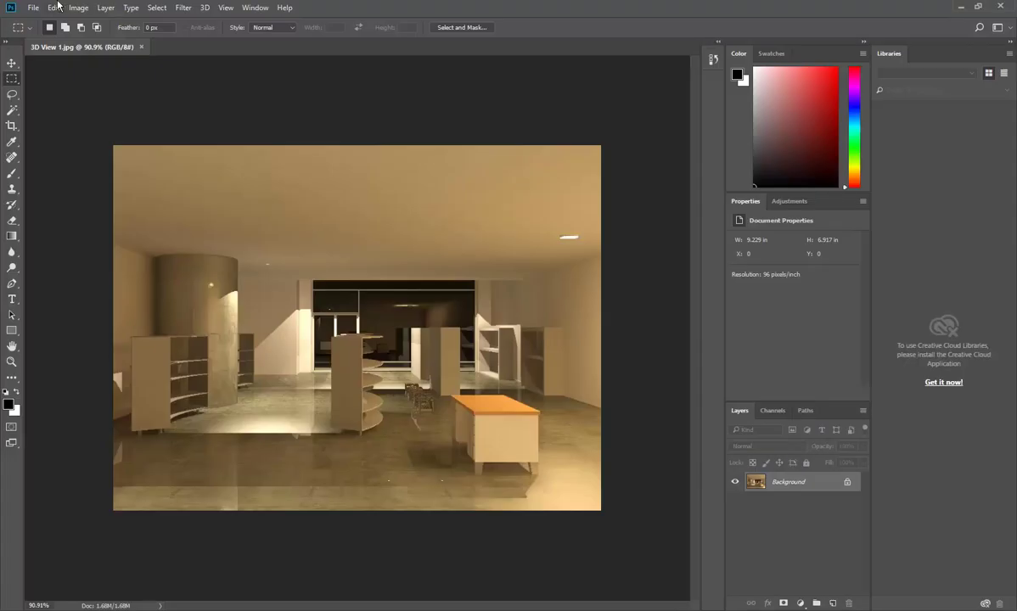
pyautogui.click(293, 610)
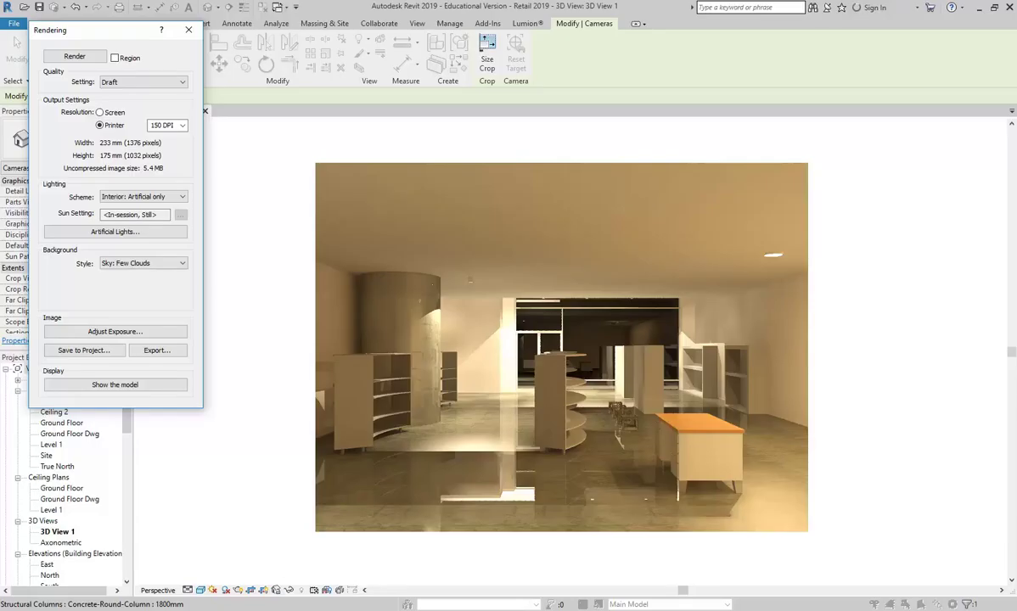
# Export the rendered interior view as a JPG named 3D View 1 high-res.
pyautogui.click(154, 355)
pyautogui.click(420, 448)
pyautogui.write('high-res')
pyautogui.click(616, 482)
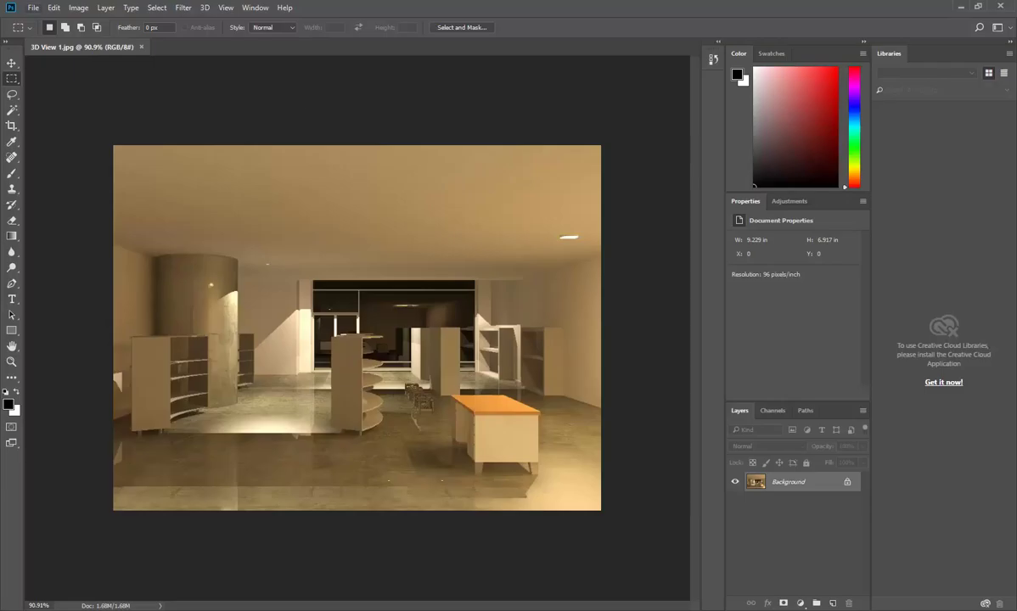
# Switch to Photoshop and open the exported 3D View 1 high-res image from the Retail Photoshop folder.
pyautogui.click(33, 8)
pyautogui.click(46, 33)
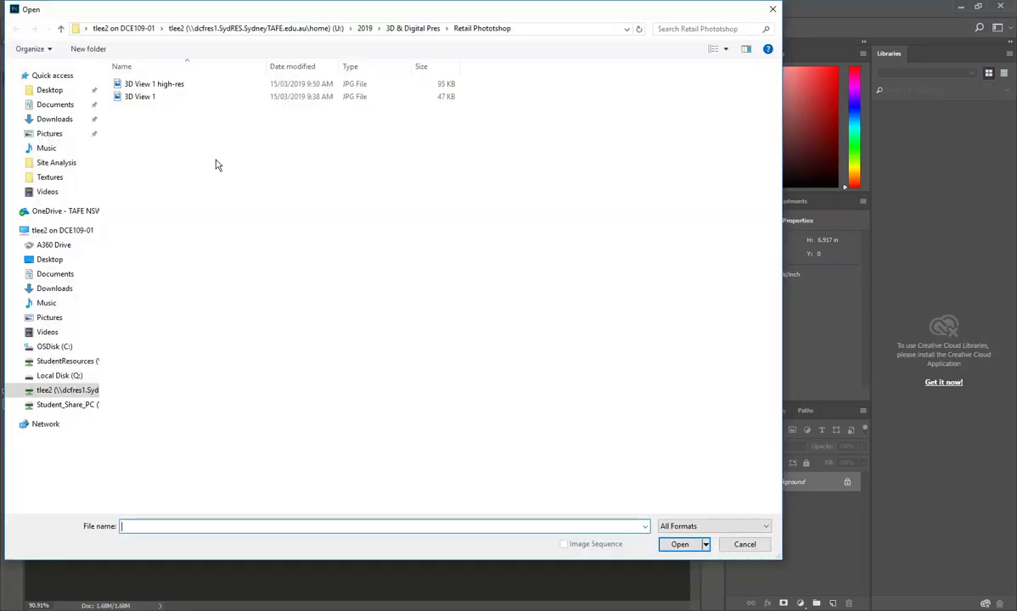
pyautogui.doubleClick(163, 84)
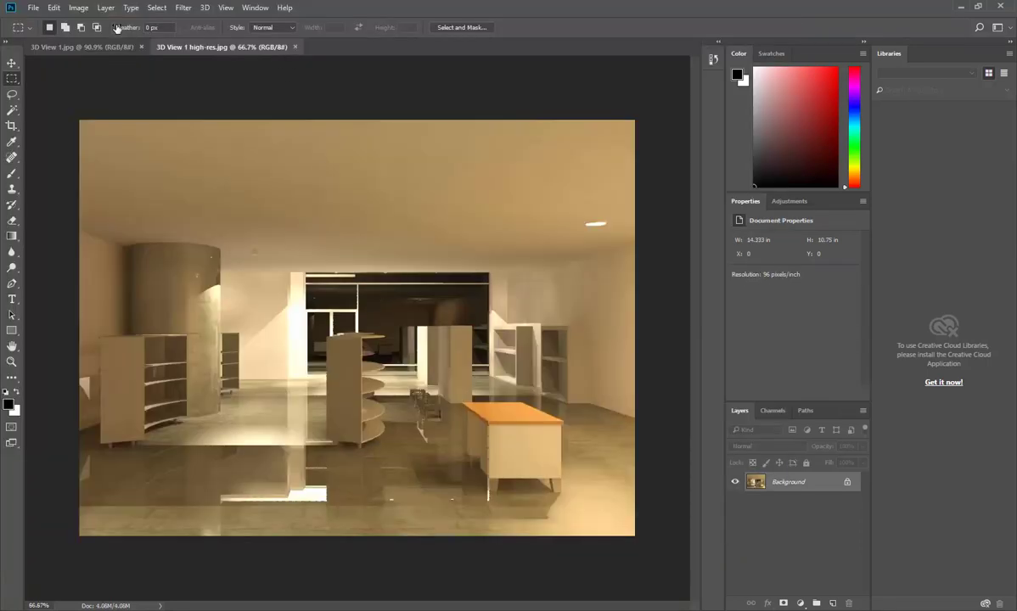
# Compare the original 3D View 1 image with the high-res version by alternating between the two open documents.
pyautogui.click(82, 47)
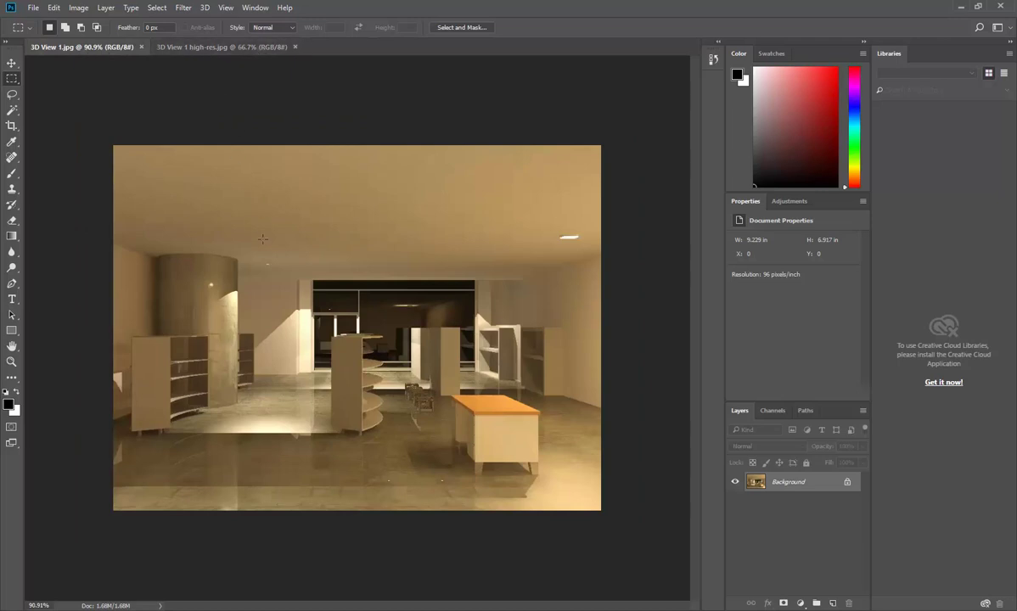
pyautogui.scroll(1, 263, 222)
pyautogui.click(211, 47)
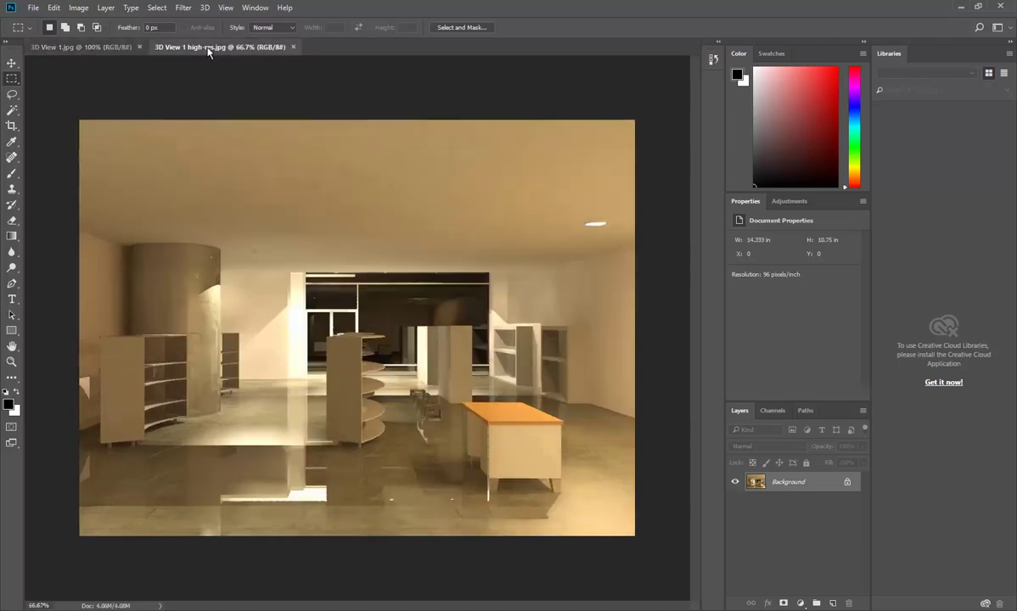
pyautogui.click(93, 49)
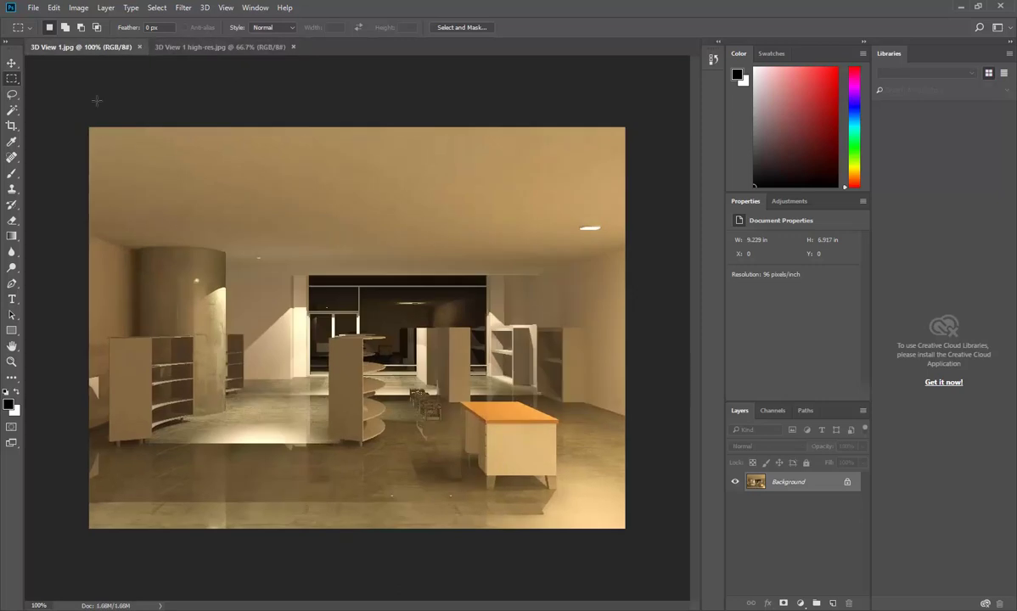
pyautogui.click(224, 48)
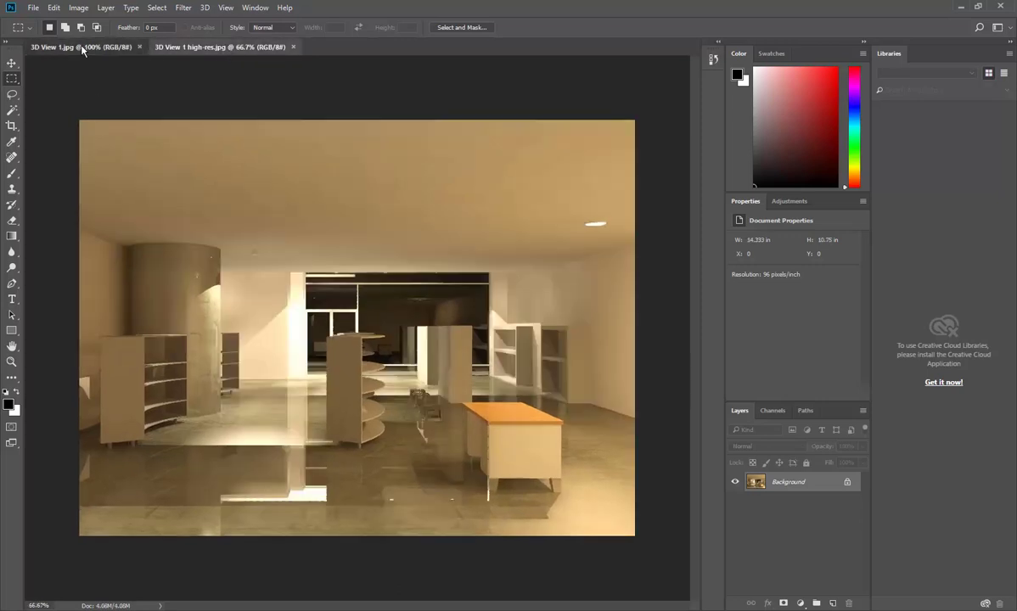
pyautogui.click(82, 48)
pyautogui.click(218, 47)
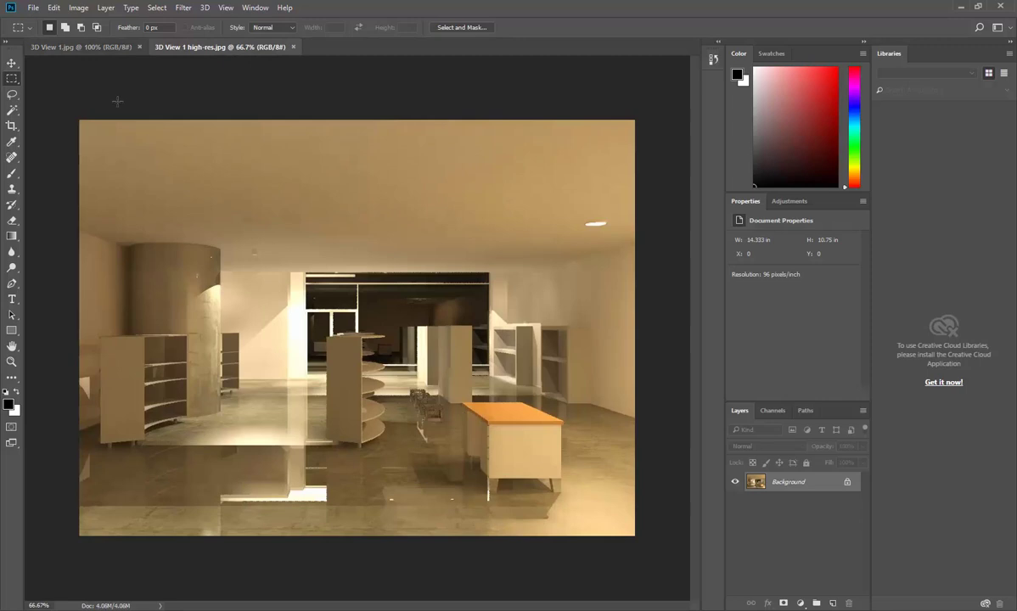
pyautogui.click(89, 46)
pyautogui.click(222, 48)
pyautogui.click(91, 49)
pyautogui.click(227, 49)
pyautogui.click(95, 47)
pyautogui.click(212, 47)
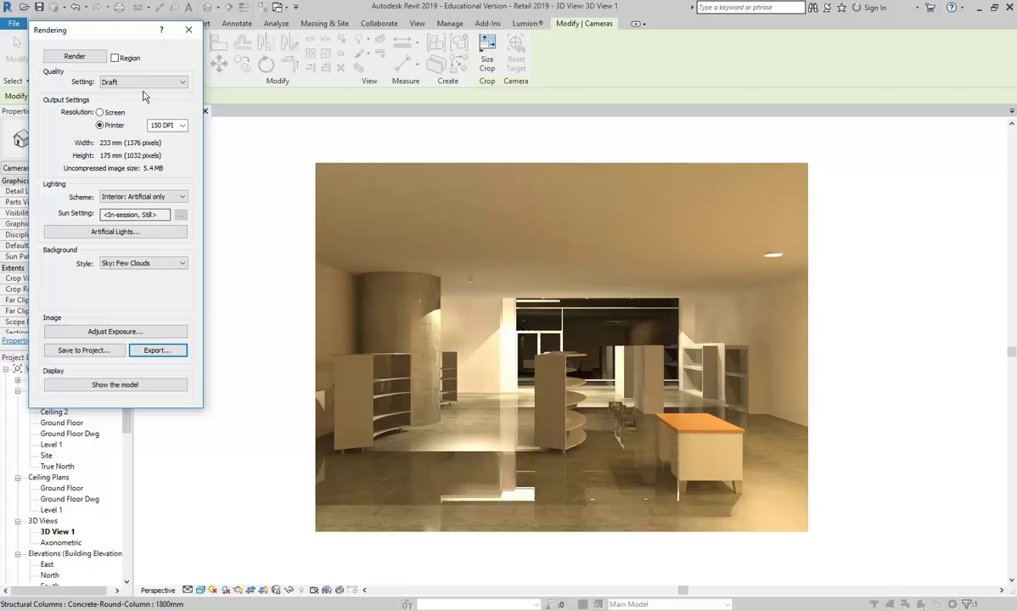
# Switch to Revit, set the rendering quality to Medium and render the interior view.
pyautogui.click(146, 83)
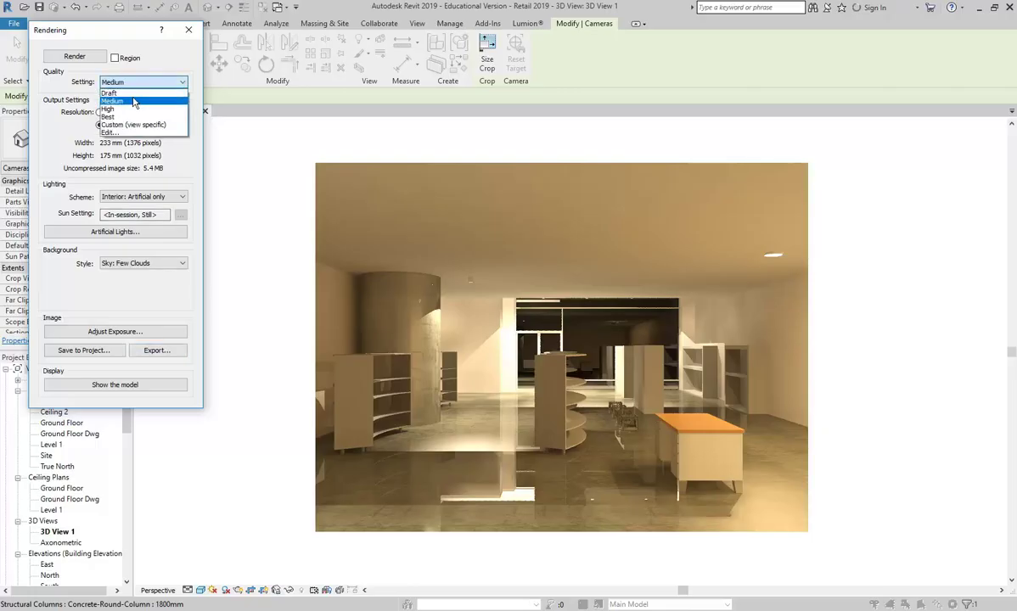
pyautogui.click(133, 102)
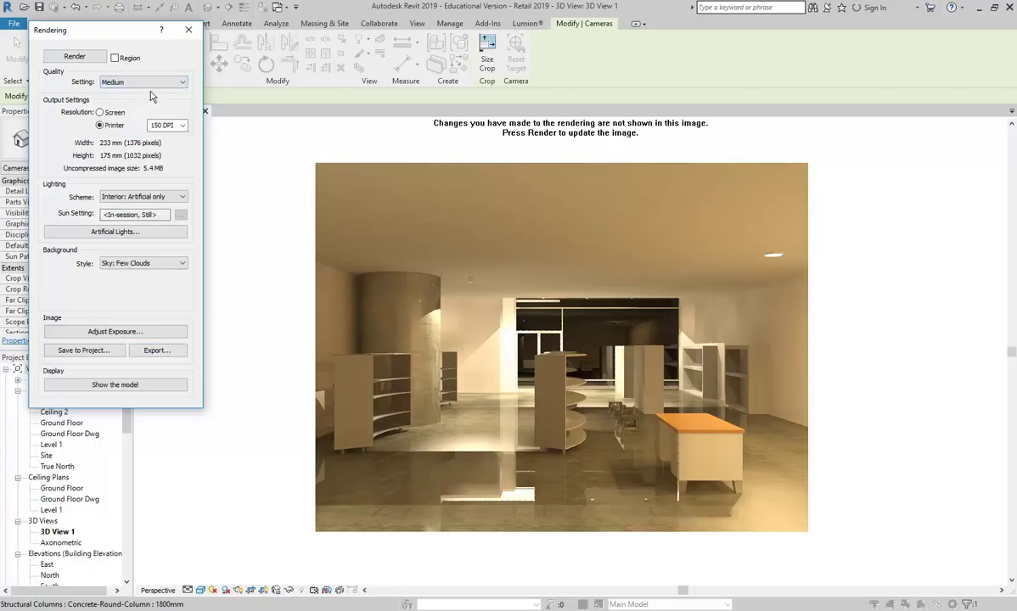
pyautogui.click(74, 57)
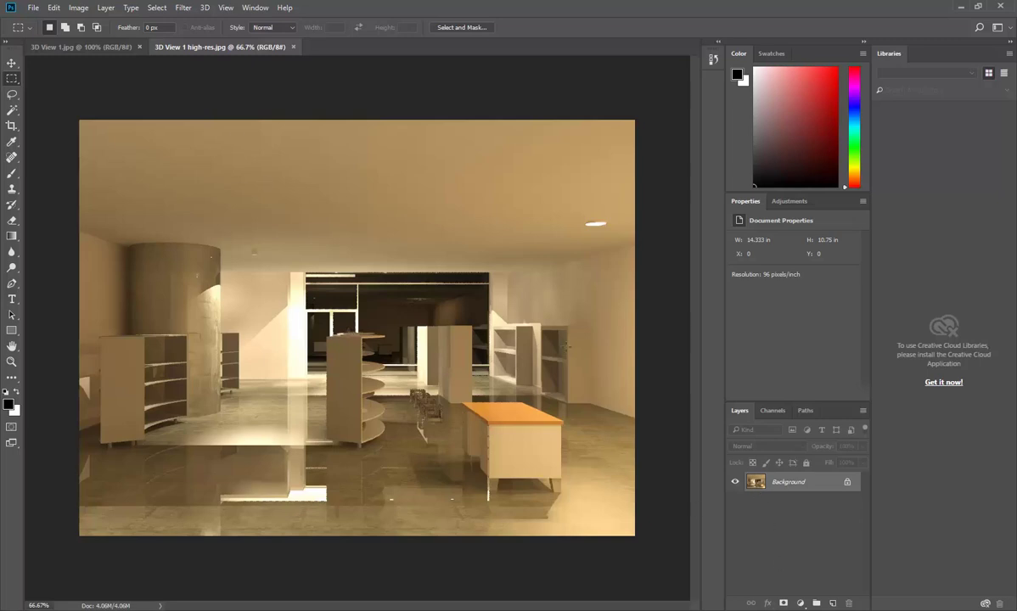
# Switch to Photoshop, turn off resampling for the high-res image, try 300 pixels/inch and set its resolution to 150 pixels/inch.
pyautogui.click(77, 8)
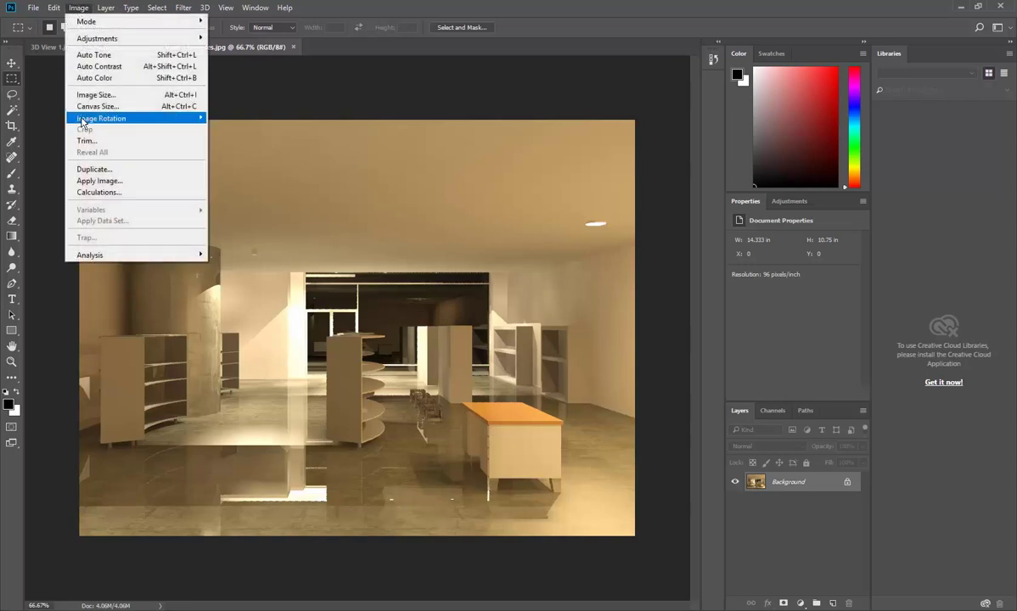
pyautogui.click(95, 94)
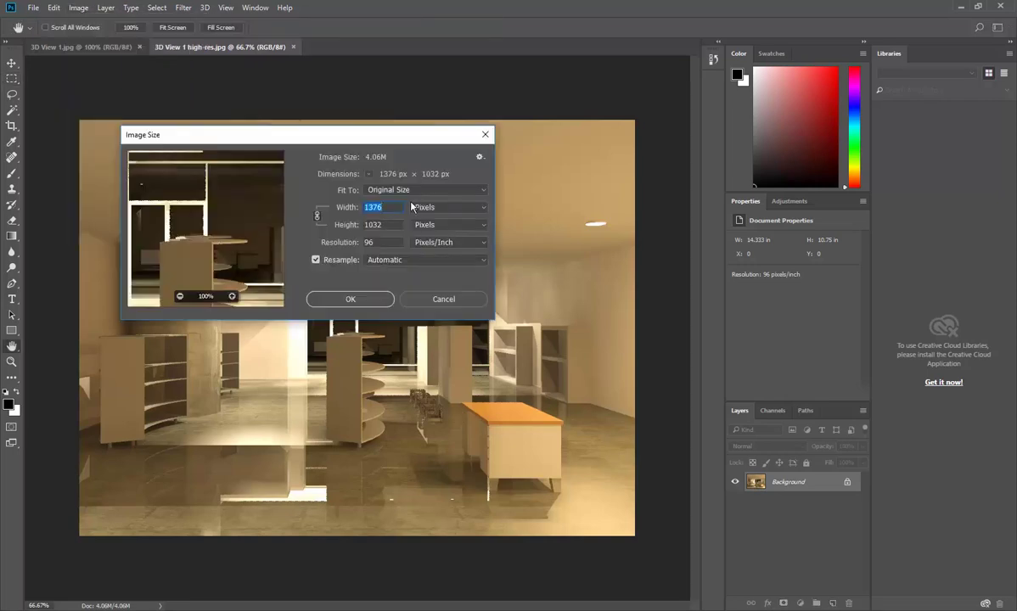
pyautogui.click(316, 260)
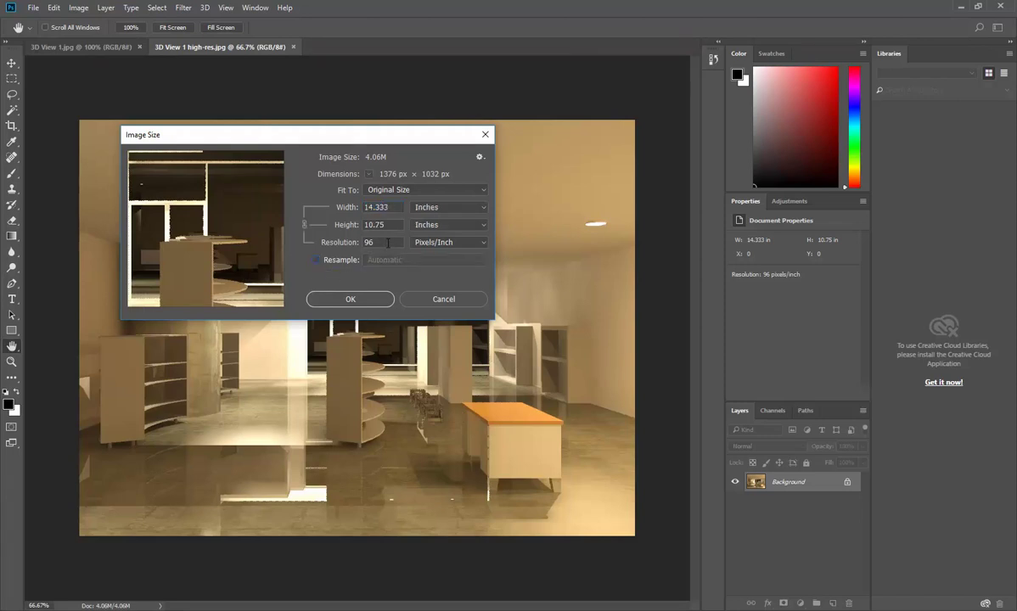
pyautogui.click(348, 245)
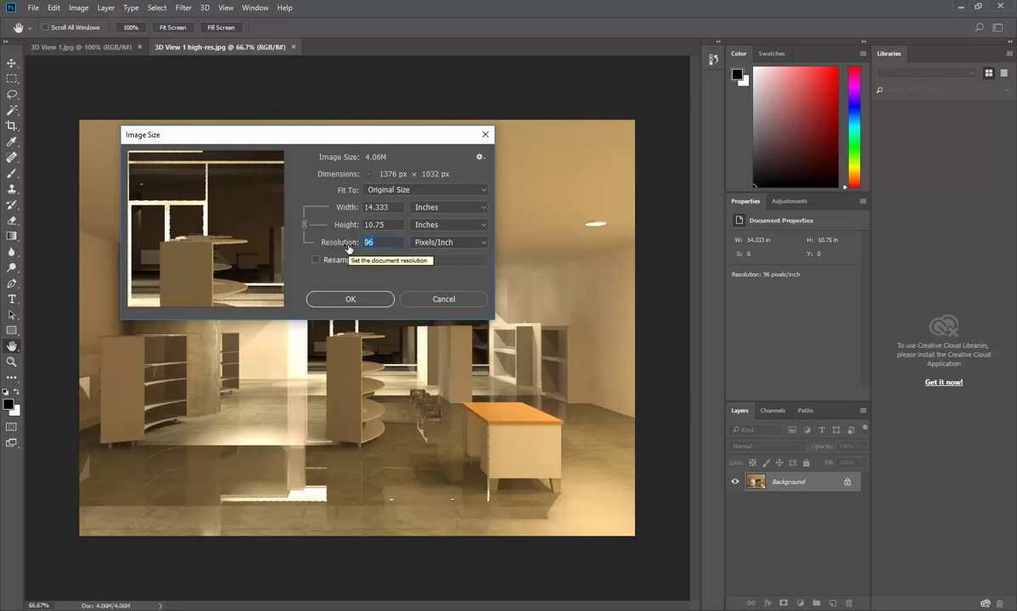
pyautogui.write('300')
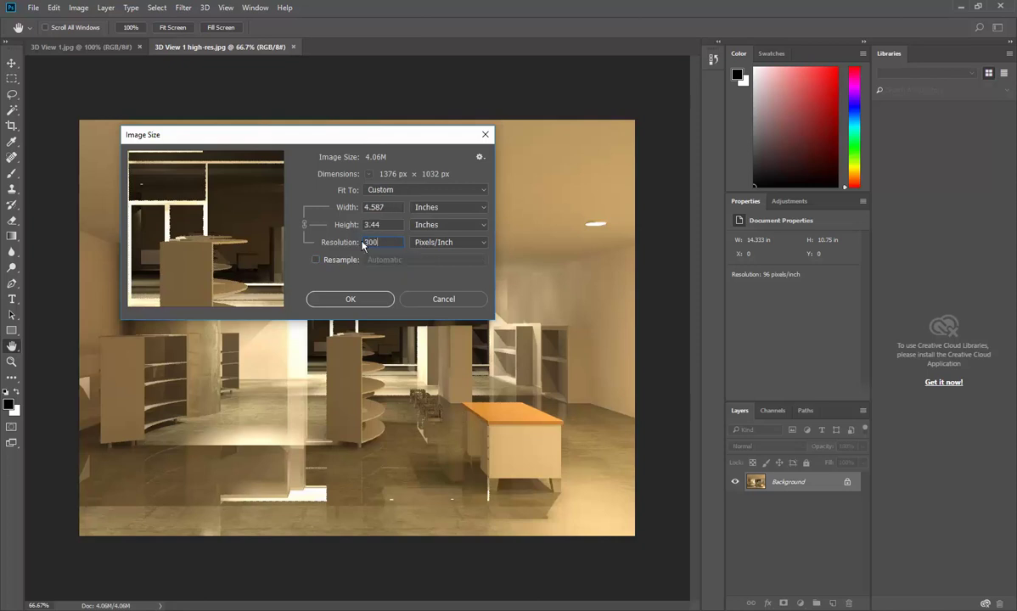
pyautogui.press('BackSpace')
pyautogui.press('BackSpace')
pyautogui.press('BackSpace')
pyautogui.write('150')
# Show the image dimensions in centimeters, change the units to millimeters and apply the image size settings.
pyautogui.click(480, 227)
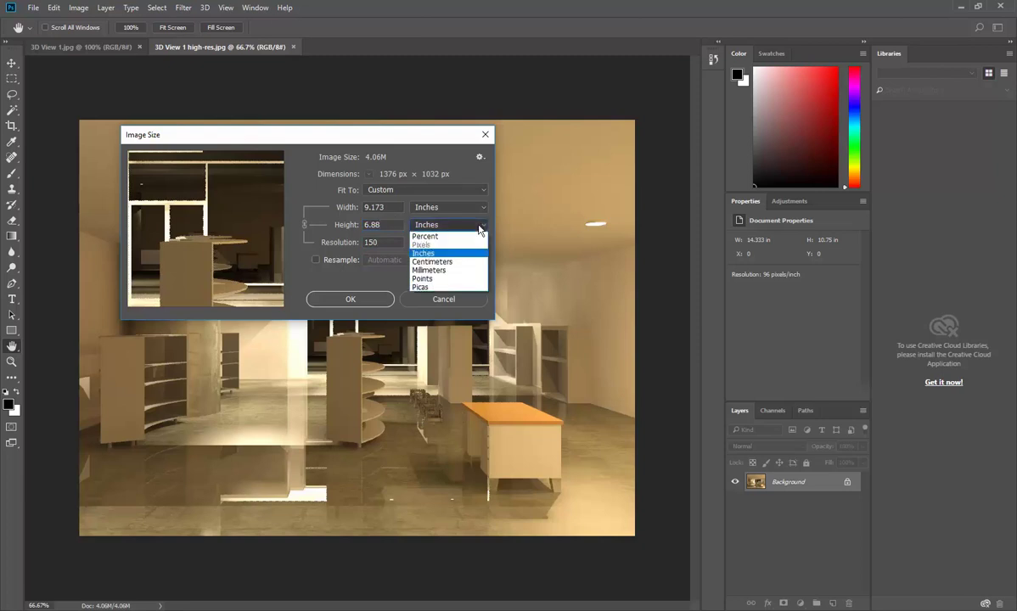
pyautogui.click(432, 261)
pyautogui.click(392, 209)
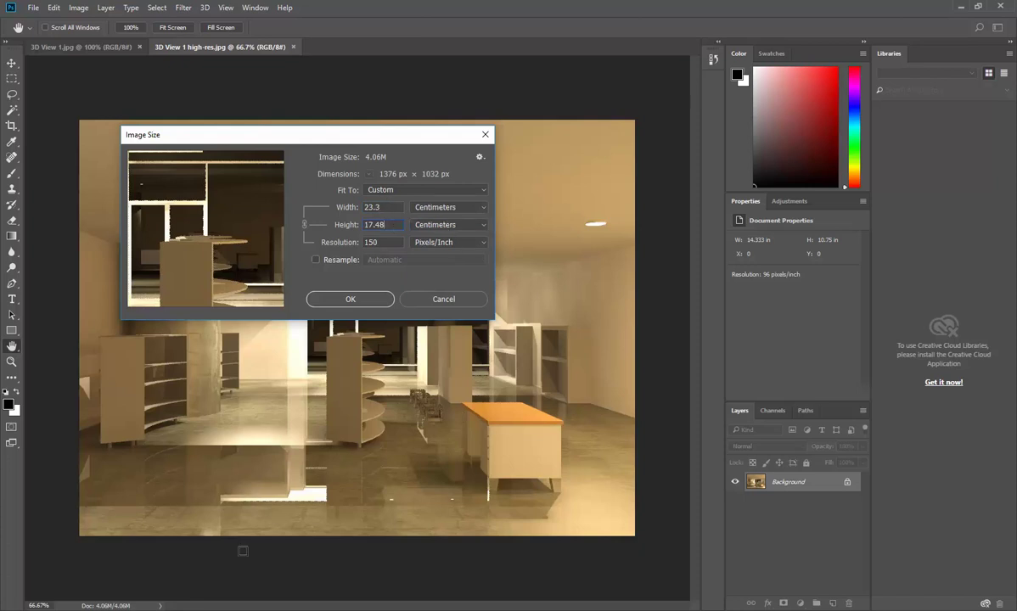
pyautogui.click(440, 226)
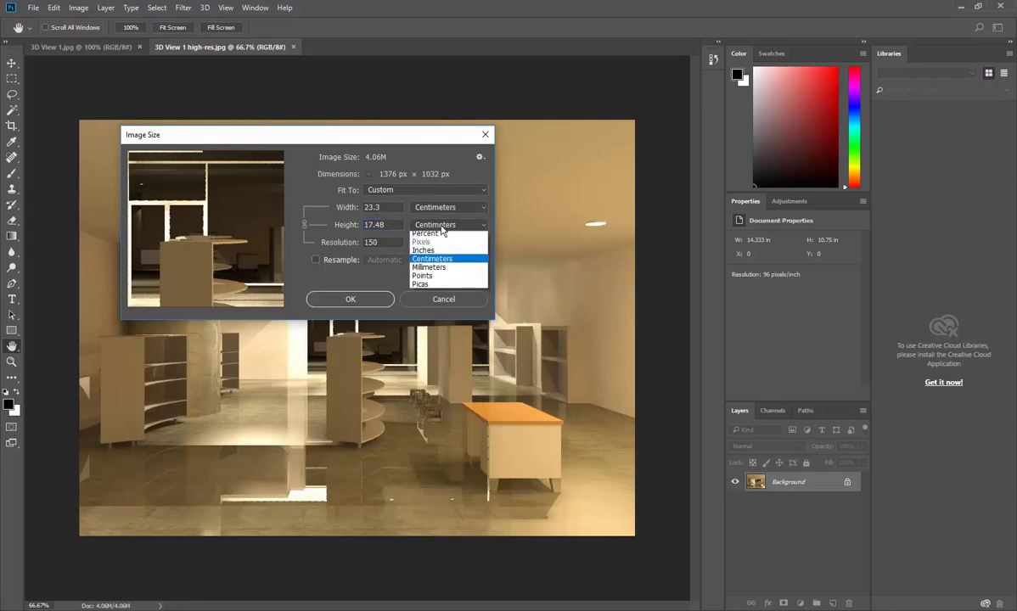
pyautogui.click(428, 269)
pyautogui.click(392, 226)
pyautogui.click(393, 227)
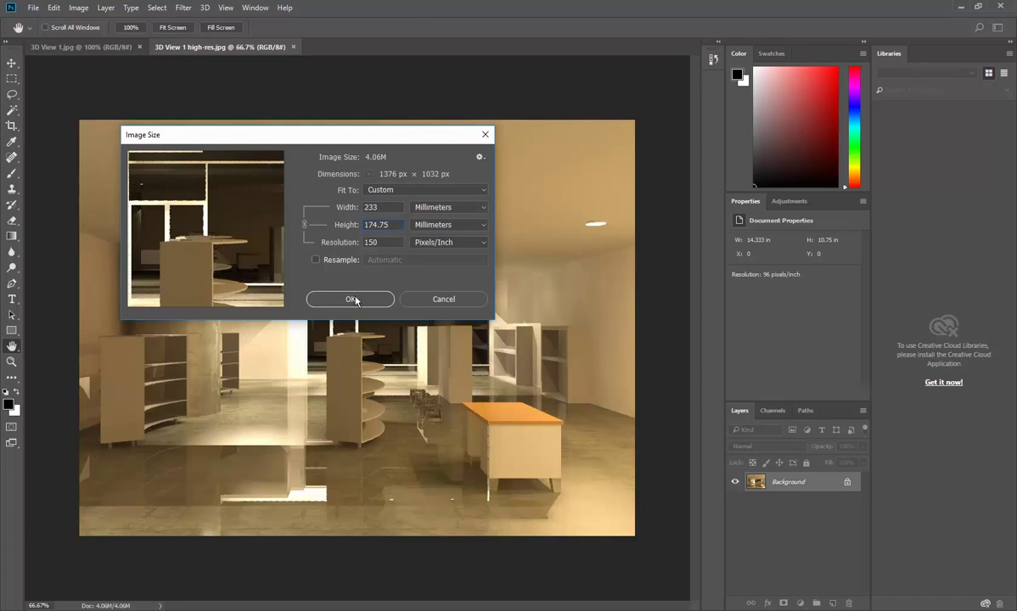
pyautogui.click(351, 299)
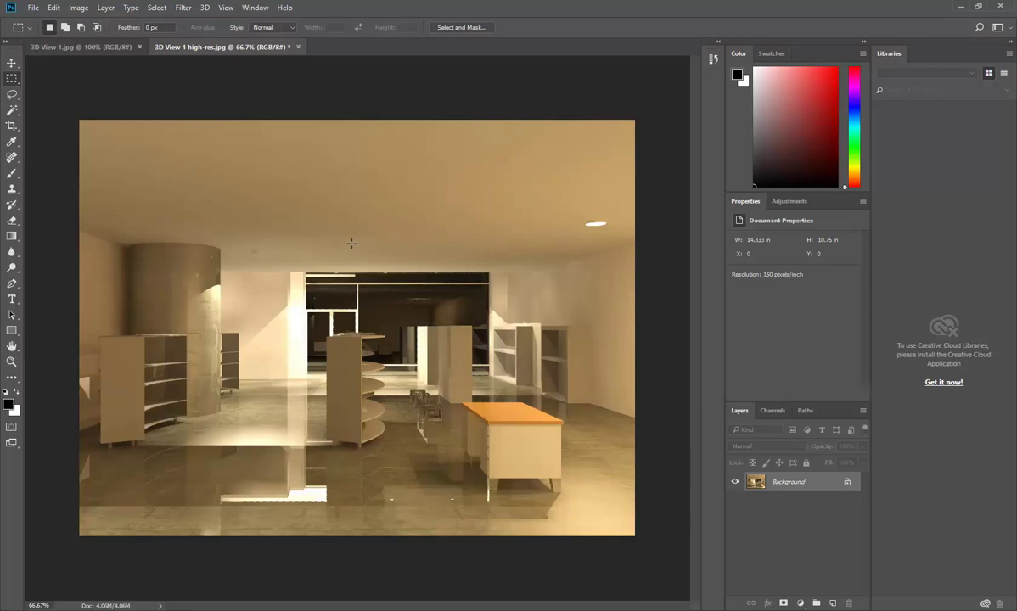
# Check the high-res image's size and resolution again without changing any values.
pyautogui.click(78, 7)
pyautogui.click(106, 100)
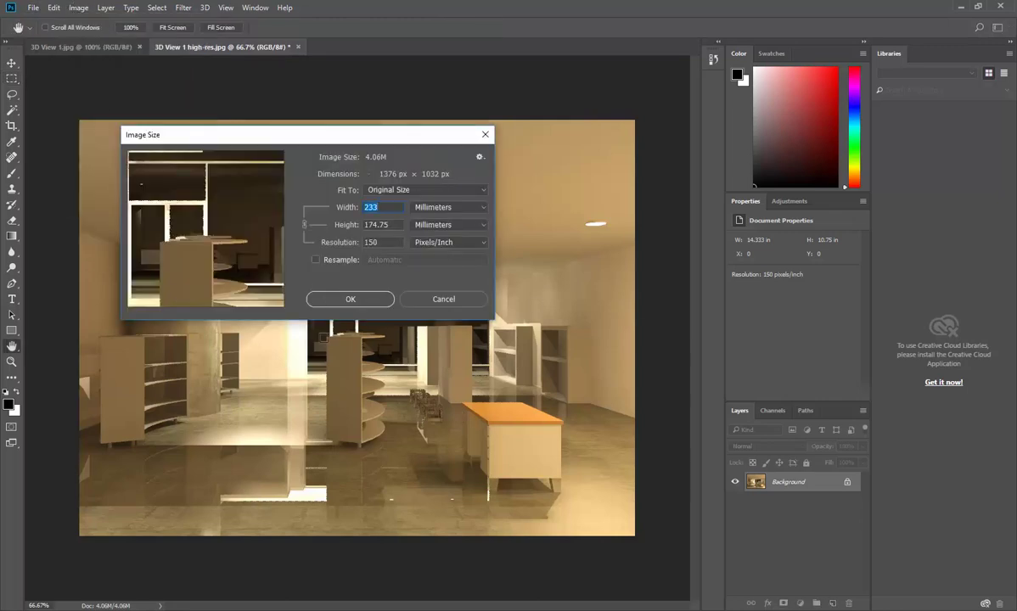
pyautogui.click(443, 299)
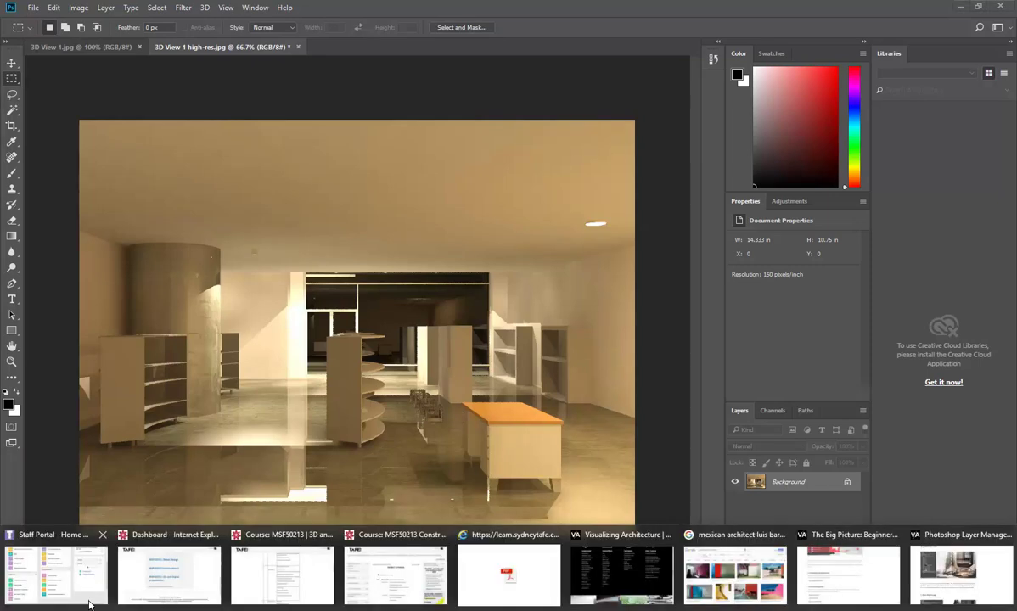
# Switch to the browser, review the Photoshop layer management article's sections on organizing layers, base files and sky groups, and return to Photoshop.
pyautogui.click(942, 573)
pyautogui.scroll(5, 340, 374)
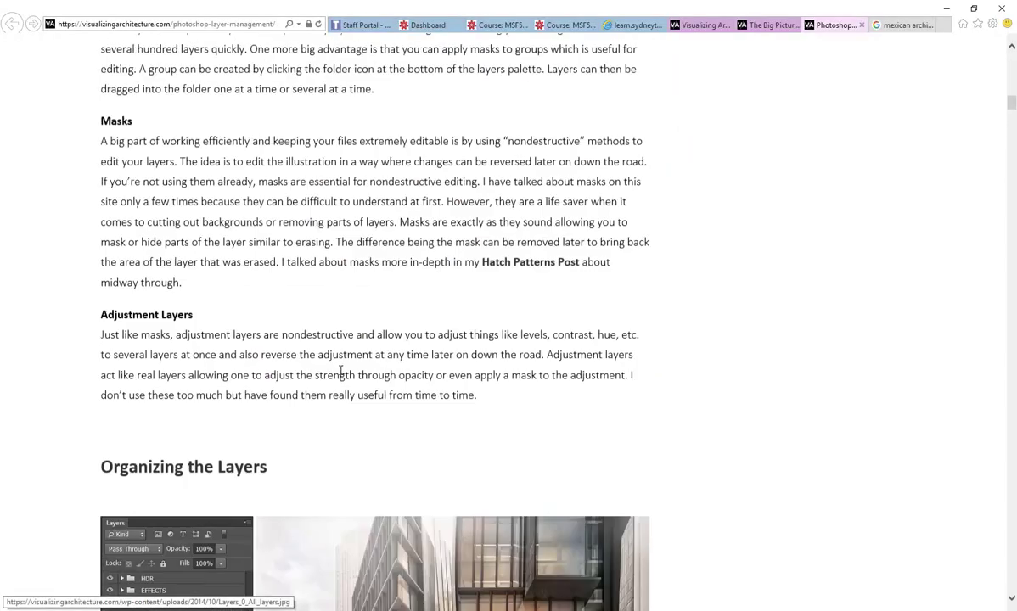
pyautogui.scroll(-4, 341, 374)
pyautogui.scroll(3, 331, 364)
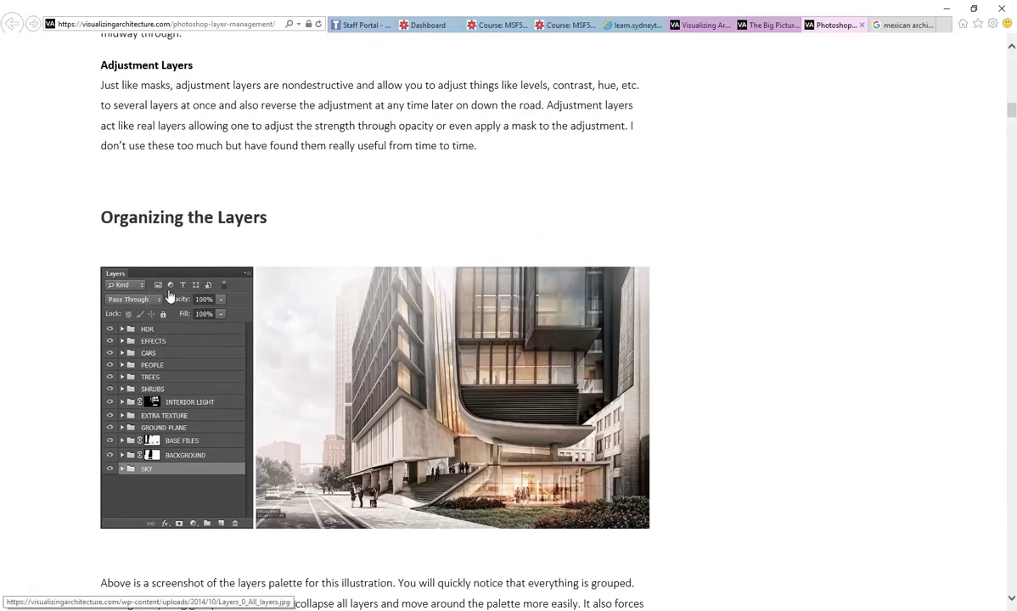
pyautogui.scroll(-4, 160, 278)
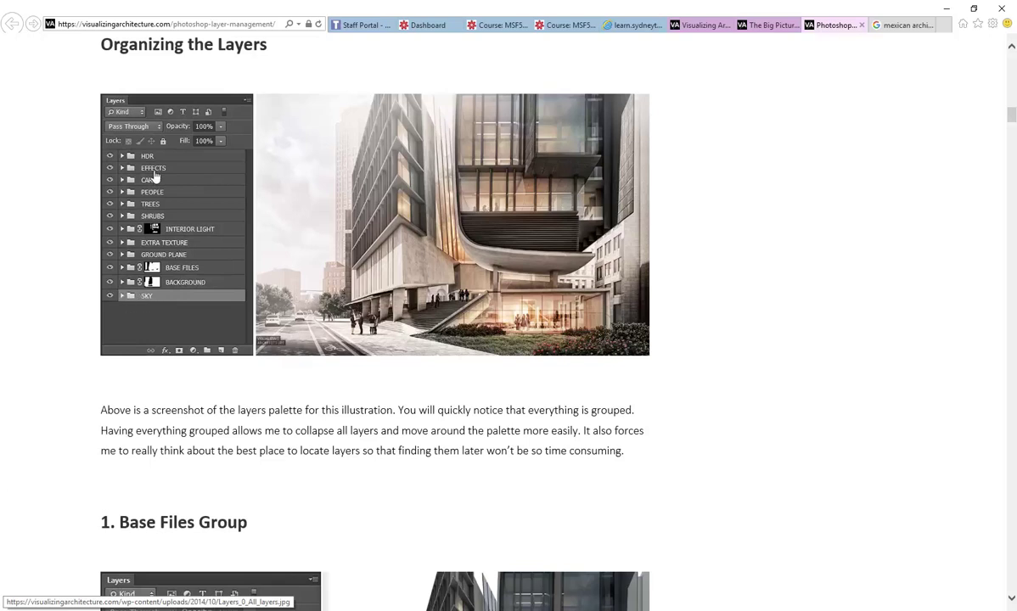
pyautogui.scroll(-5, 163, 340)
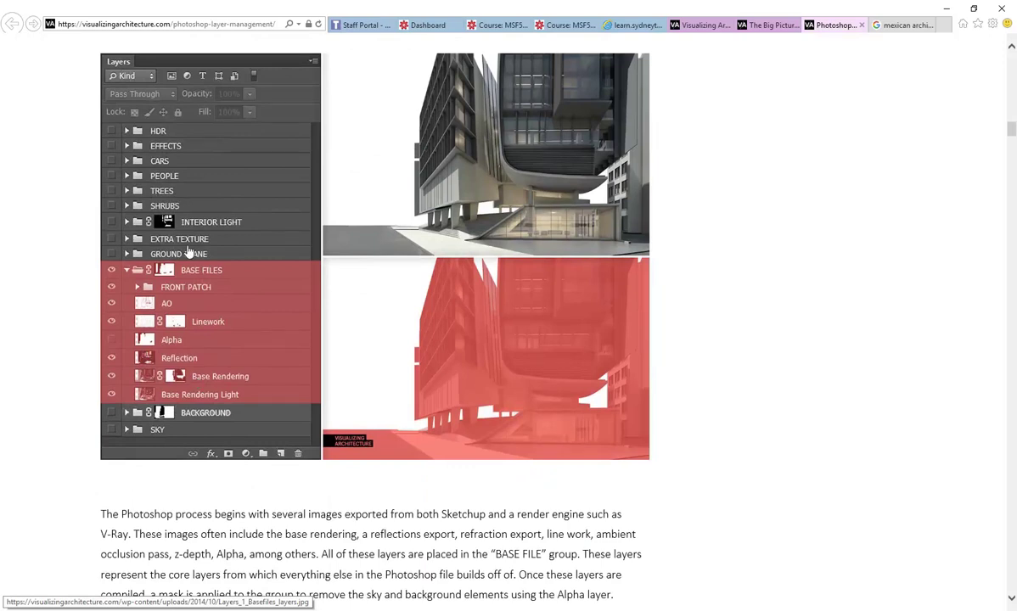
pyautogui.scroll(-3, 141, 294)
pyautogui.scroll(-4, 151, 313)
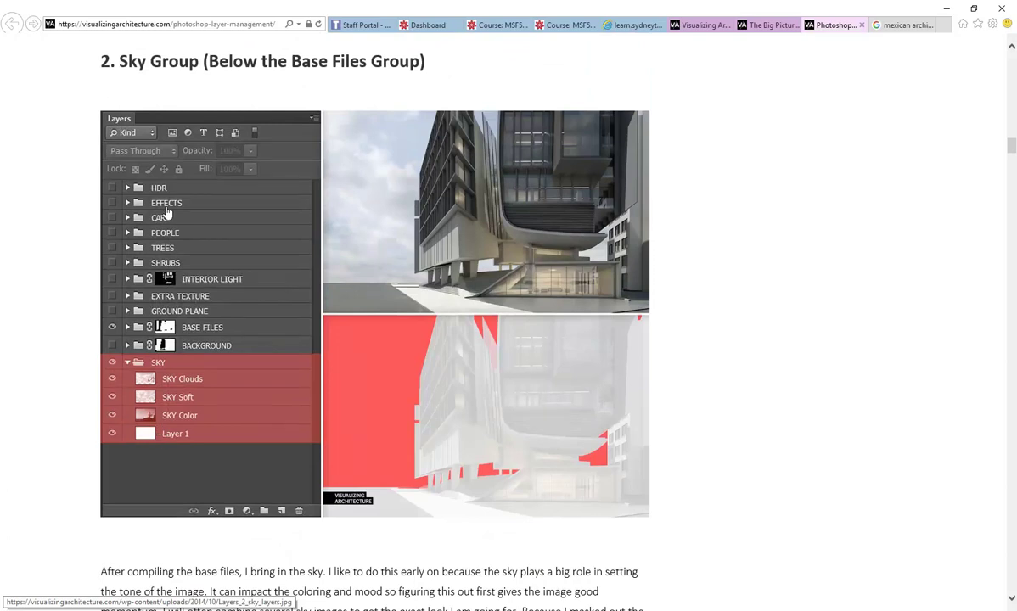
pyautogui.scroll(8, 172, 277)
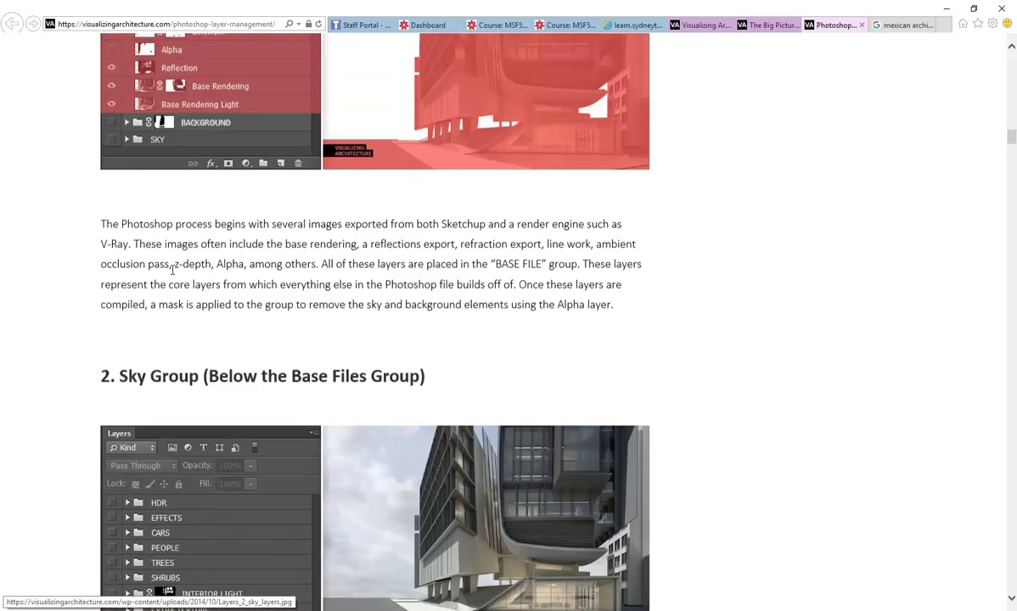
pyautogui.scroll(1, 172, 276)
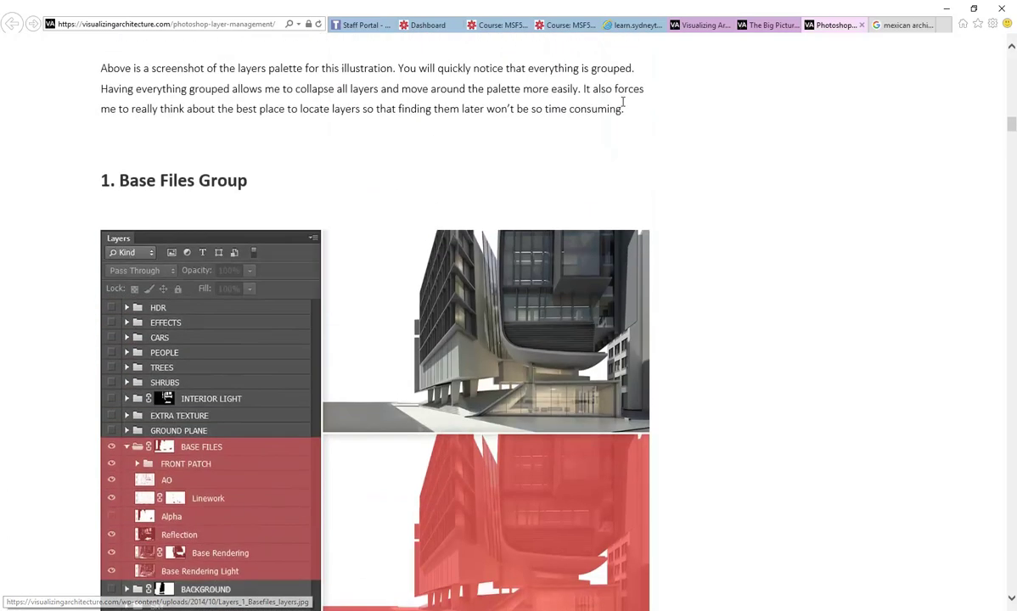
pyautogui.click(946, 7)
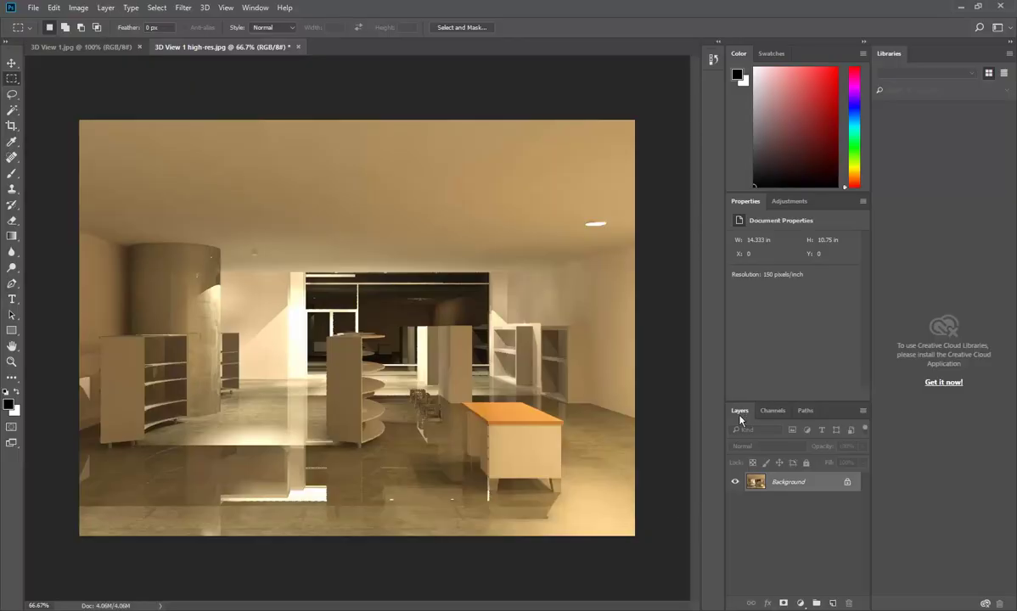
# Hide the Layers panel and show it again.
pyautogui.click(254, 8)
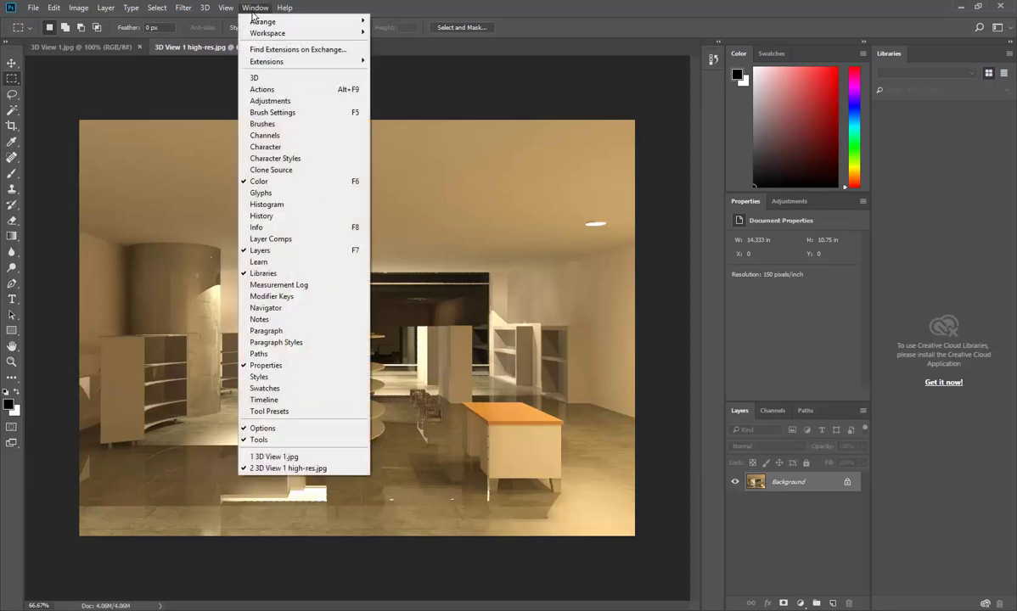
pyautogui.click(289, 252)
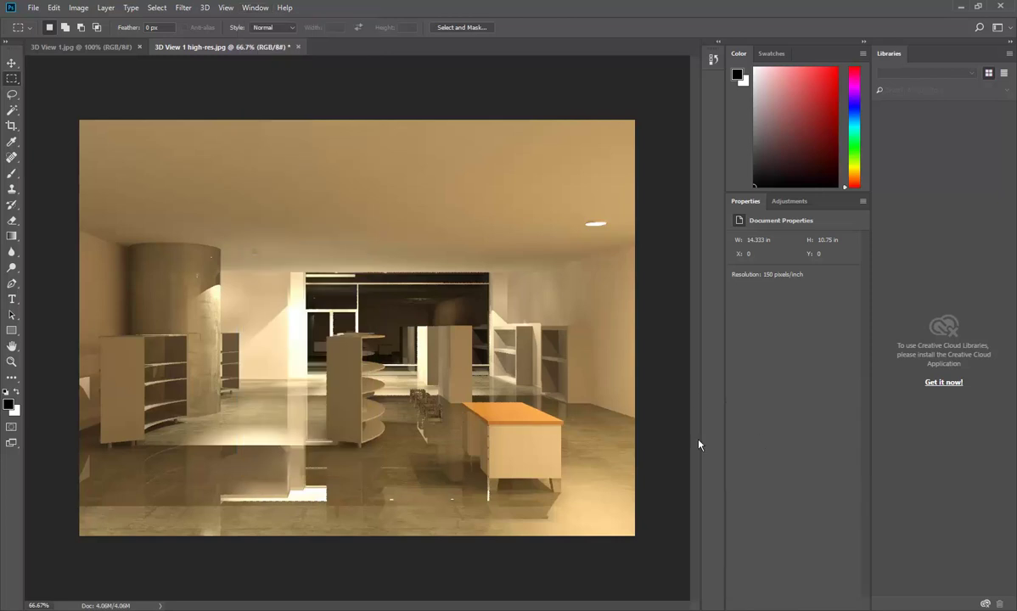
pyautogui.click(255, 8)
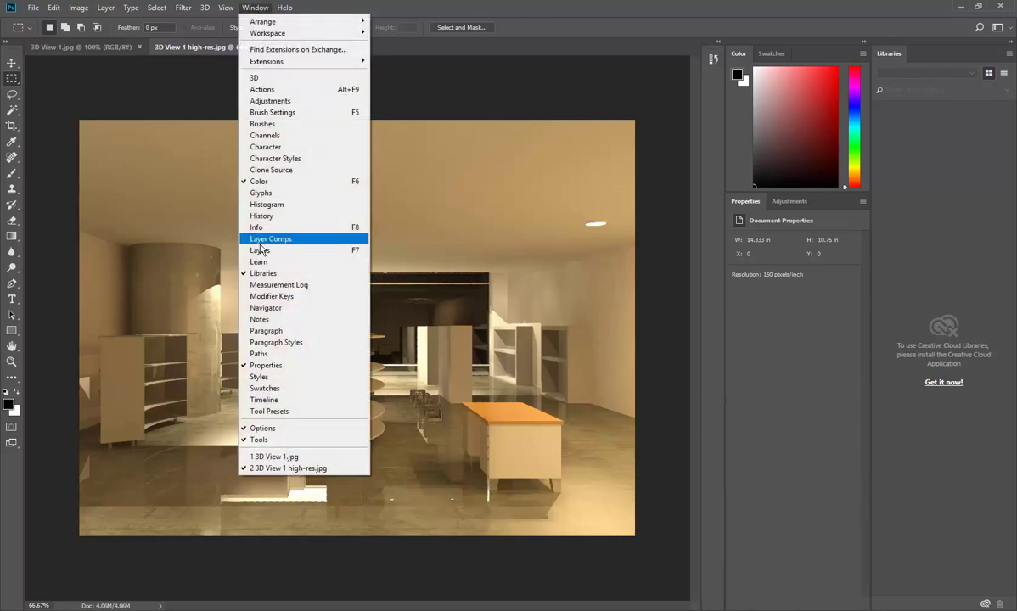
pyautogui.click(268, 253)
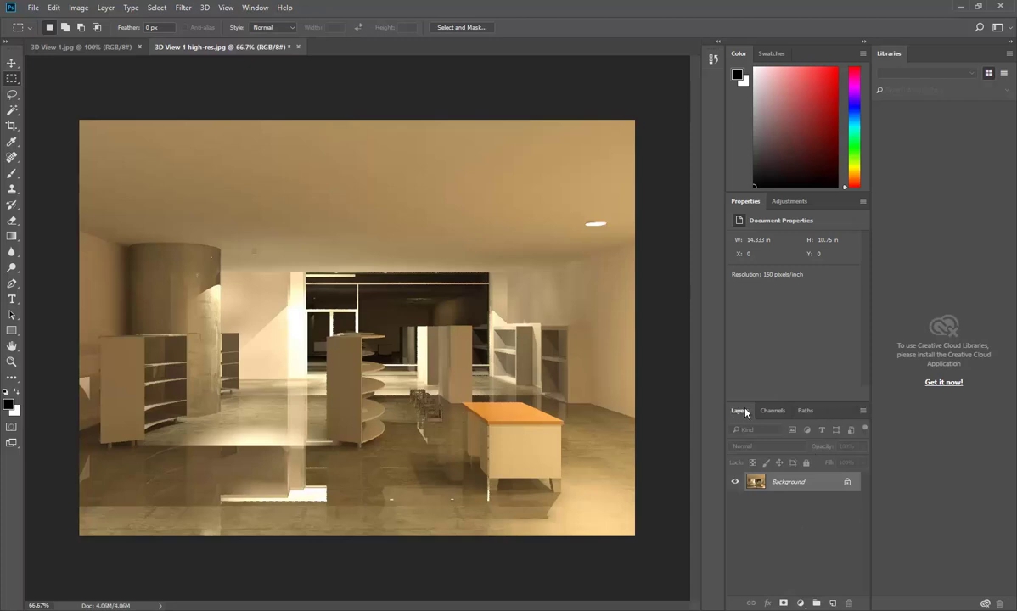
# Enlarge the Layers panel's height, undock the Libraries panel and close it.
pyautogui.moveTo(758, 401); pyautogui.dragTo(758, 304)
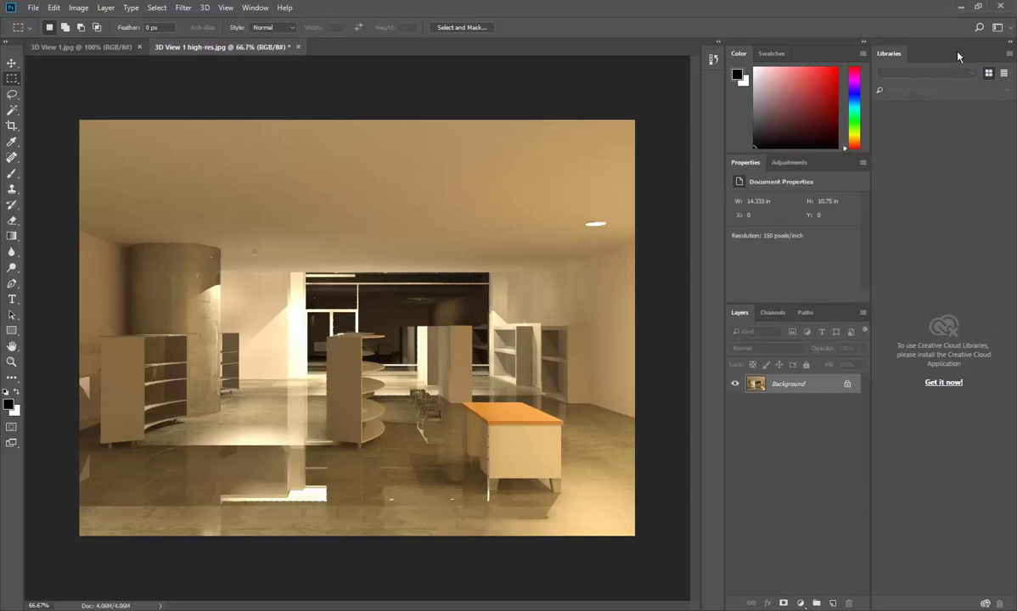
pyautogui.moveTo(888, 56); pyautogui.dragTo(543, 136)
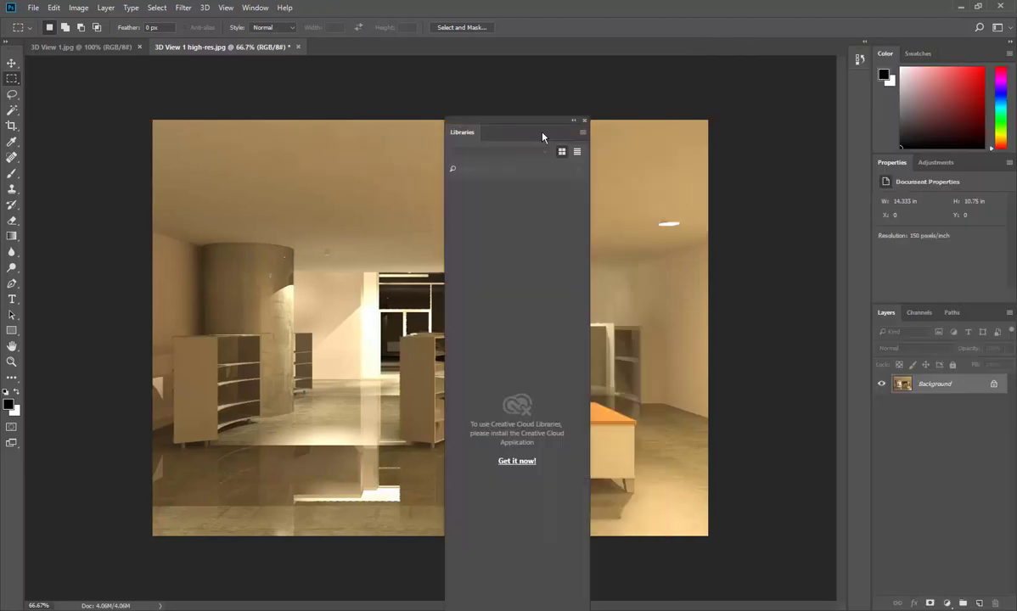
pyautogui.click(585, 122)
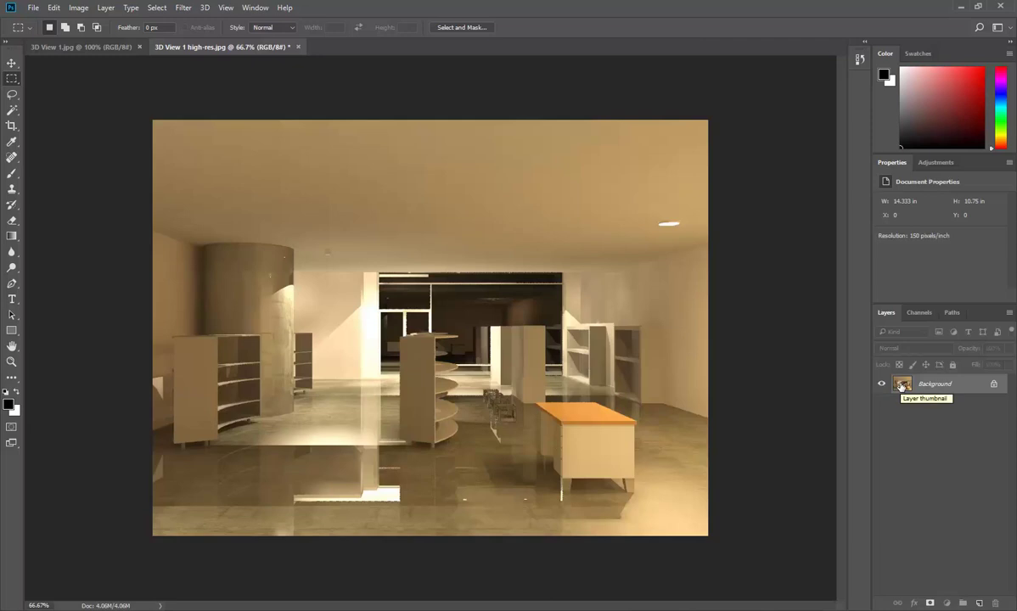
# Duplicate the Background layer and hide the original.
pyautogui.moveTo(901, 386); pyautogui.dragTo(979, 602)
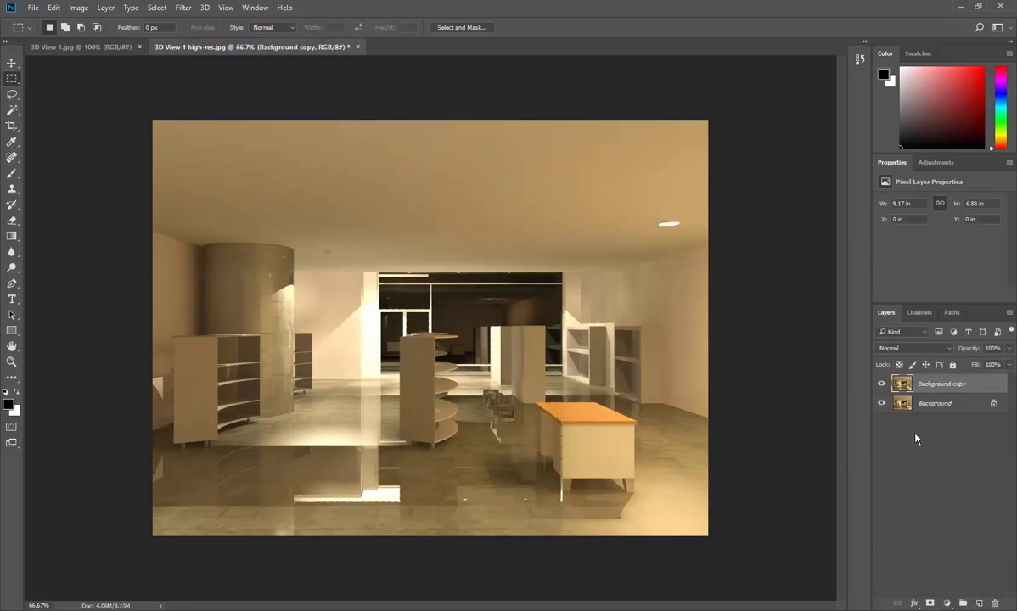
pyautogui.click(881, 404)
pyautogui.click(74, 8)
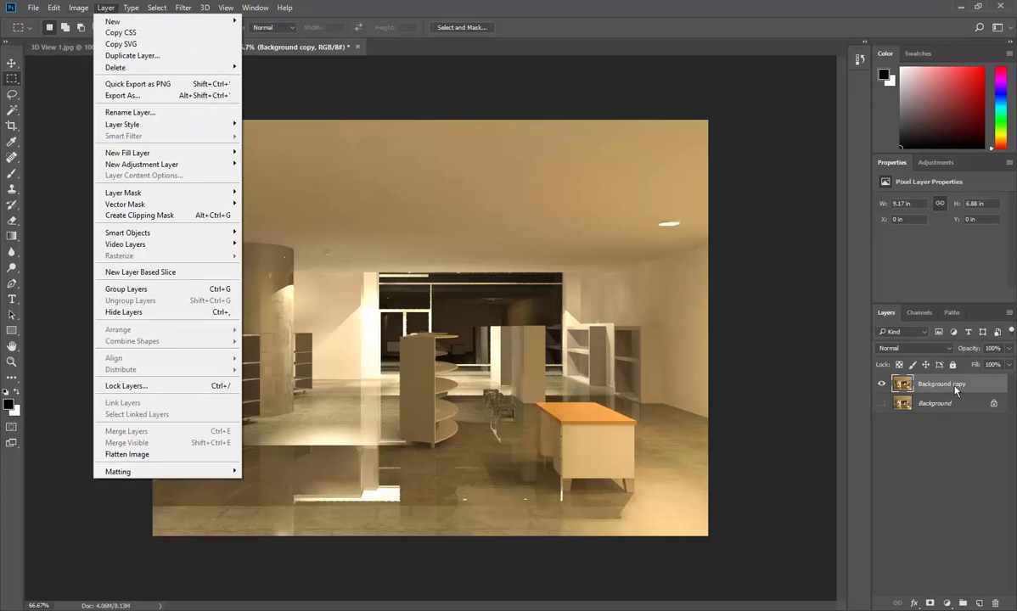
pyautogui.click(841, 349)
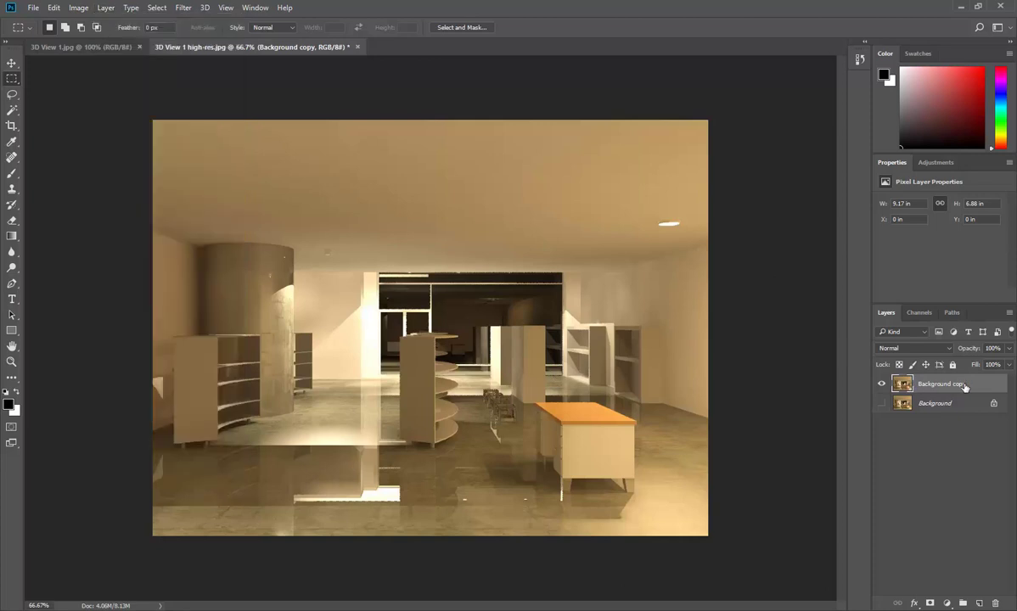
# Rename the duplicated background layer as Background PS.
pyautogui.doubleClick(950, 386)
pyautogui.moveTo(968, 384); pyautogui.dragTo(942, 383)
pyautogui.write('PS')
pyautogui.press('Return')
# Compare the direct image adjustment commands with the layer commands and the available new adjustment layer types.
pyautogui.click(79, 8)
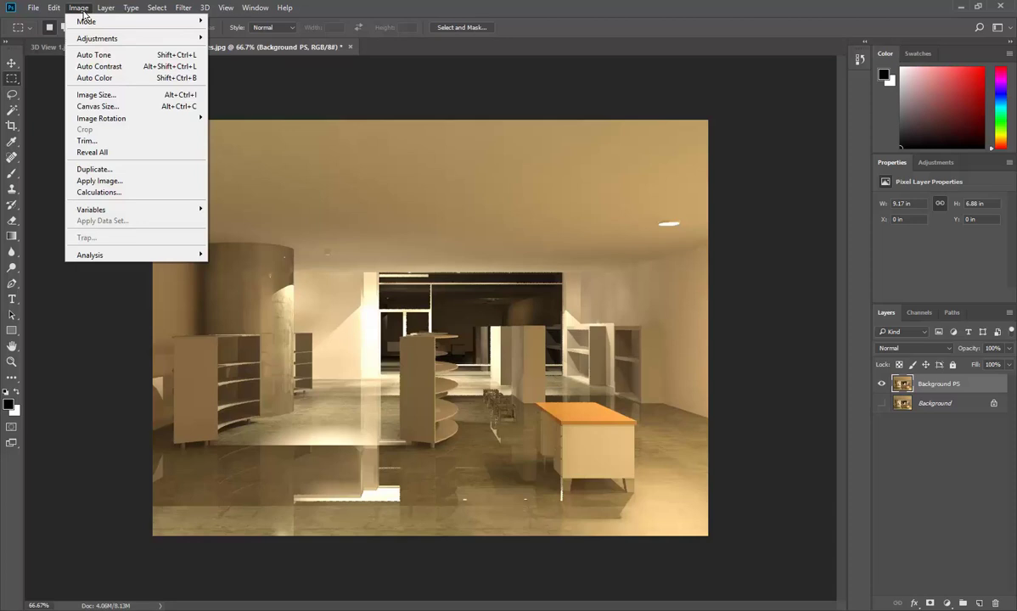
pyautogui.moveTo(105, 8)
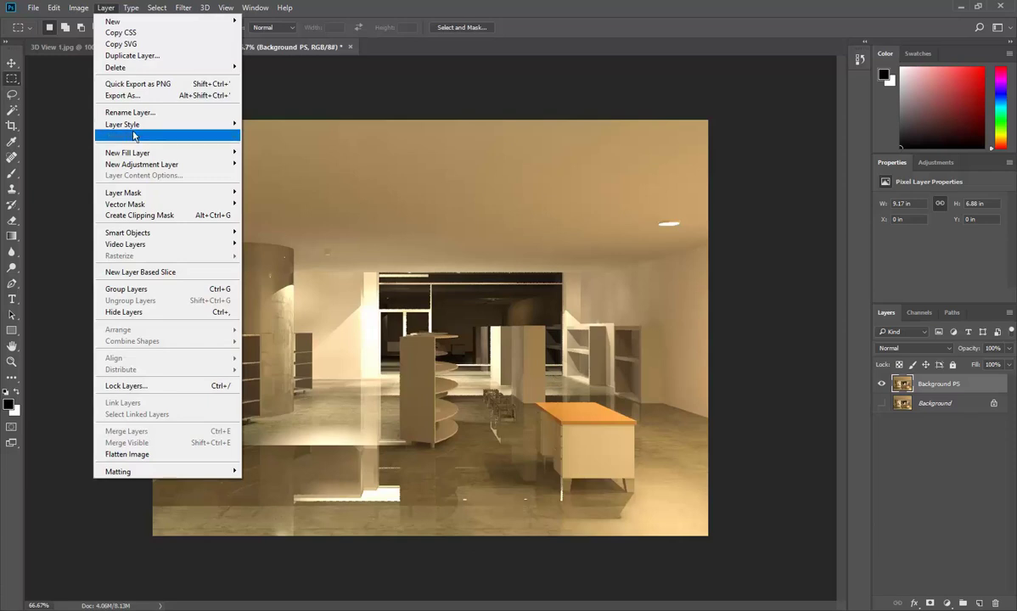
pyautogui.moveTo(134, 169)
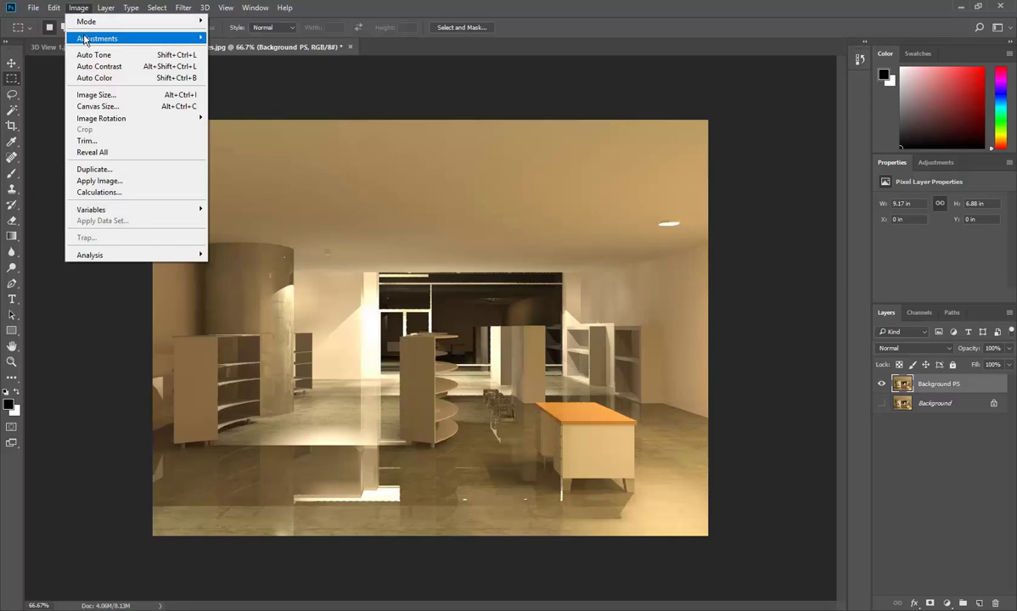
pyautogui.moveTo(85, 38)
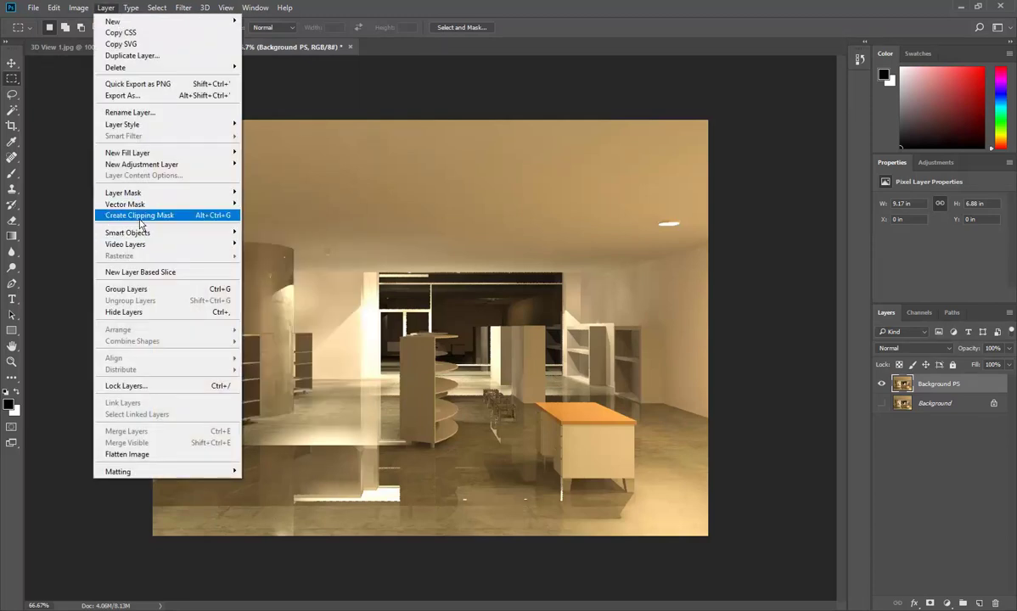
pyautogui.moveTo(194, 164)
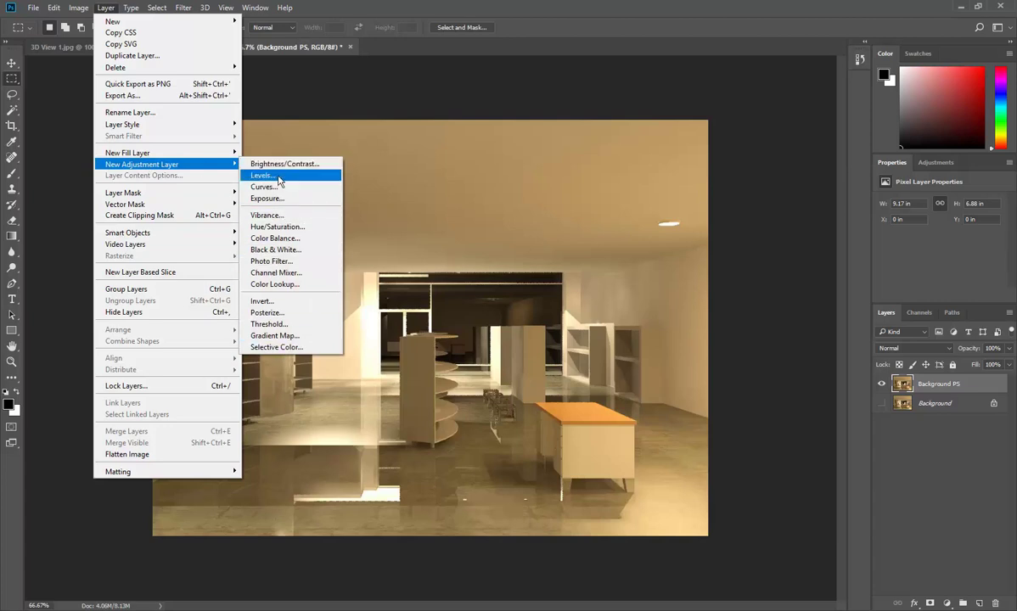
pyautogui.moveTo(78, 7)
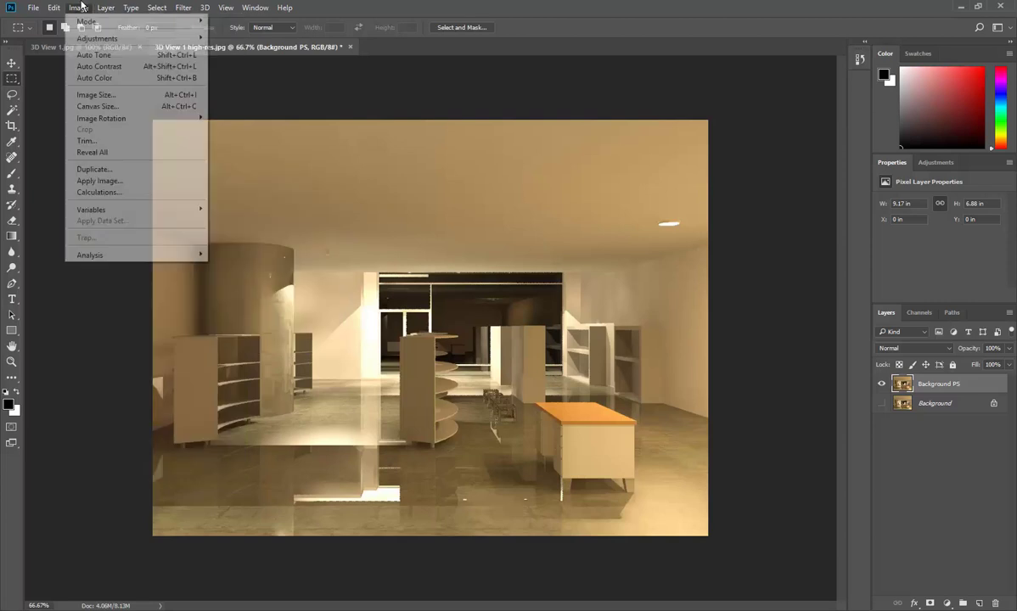
pyautogui.moveTo(83, 39)
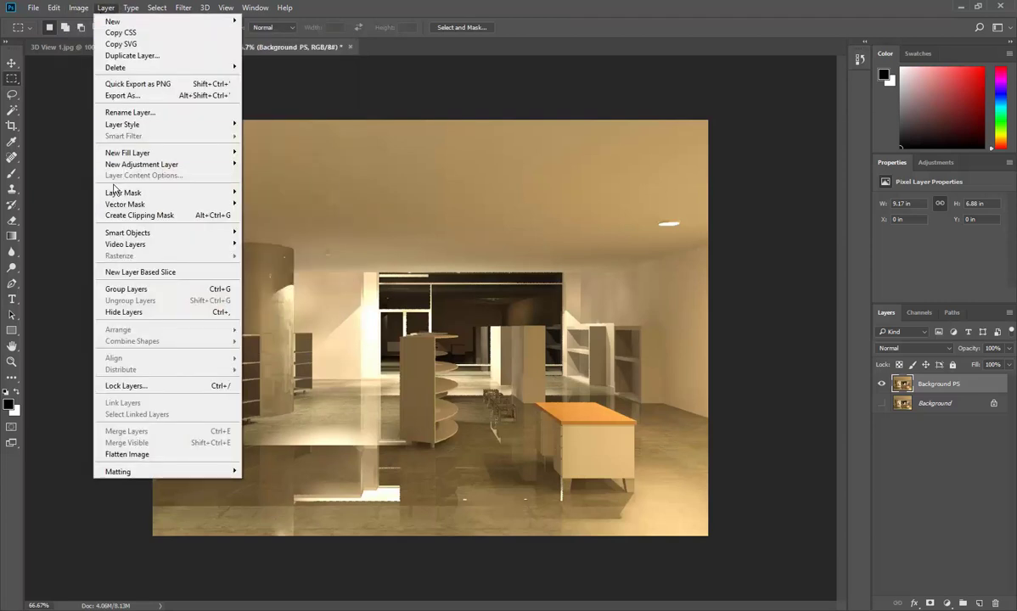
pyautogui.moveTo(143, 243)
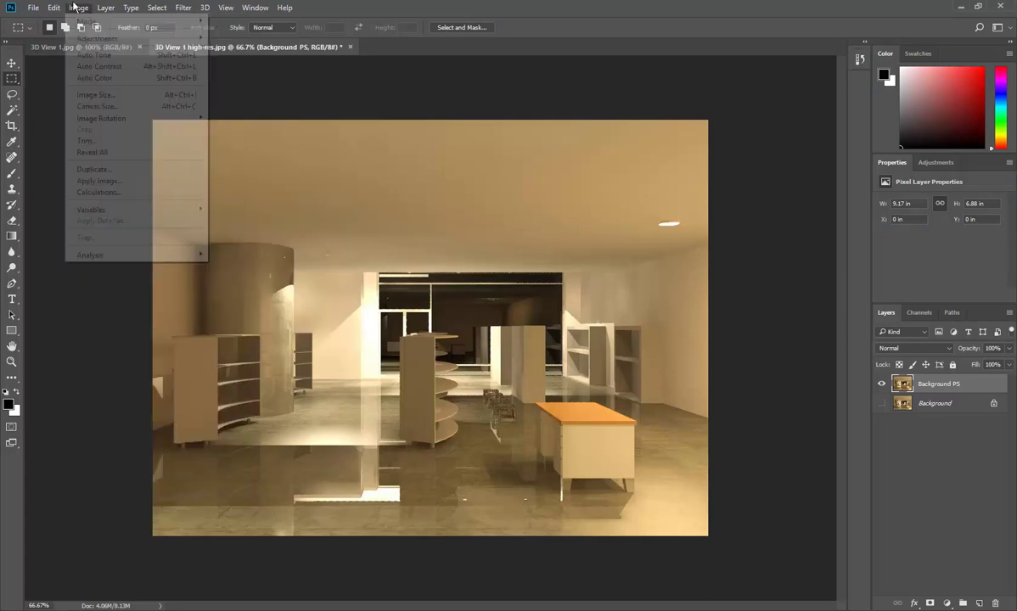
# Apply an Exposure adjustment to the Background PS layer with exposure about +0.84 and a reduced gamma correction.
pyautogui.click(78, 7)
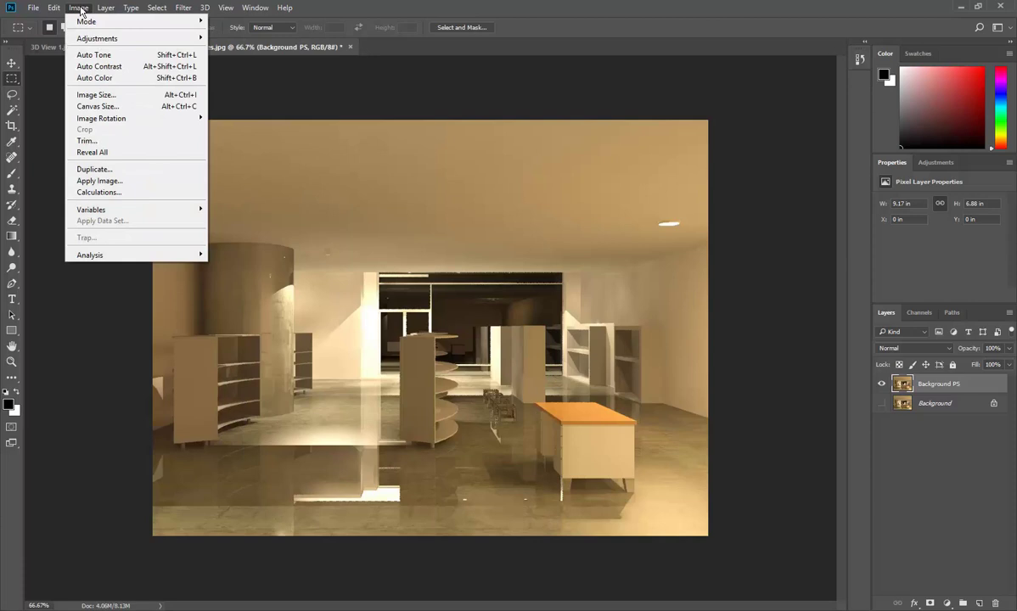
pyautogui.moveTo(90, 39)
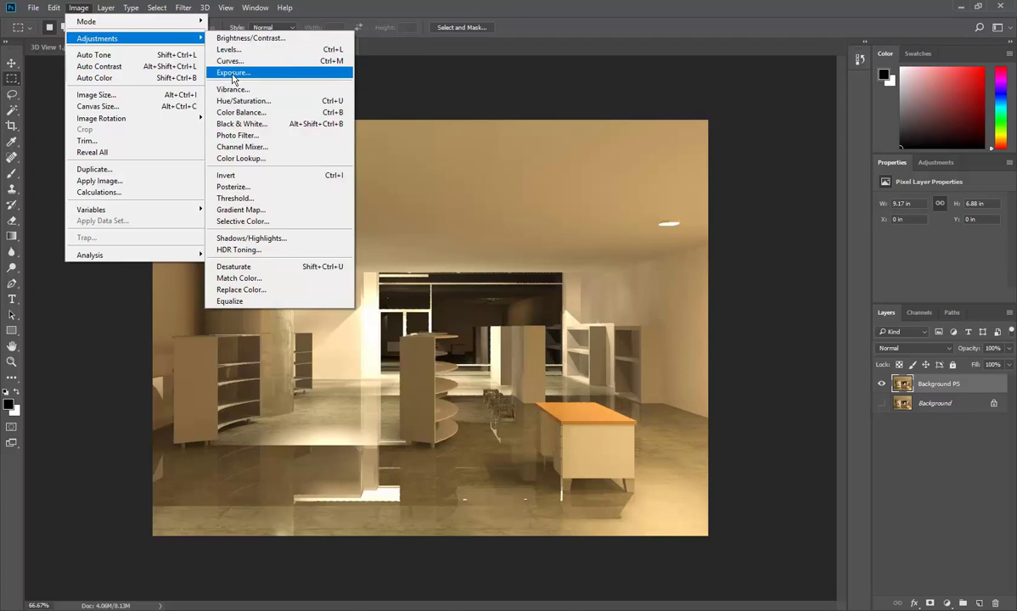
pyautogui.click(234, 74)
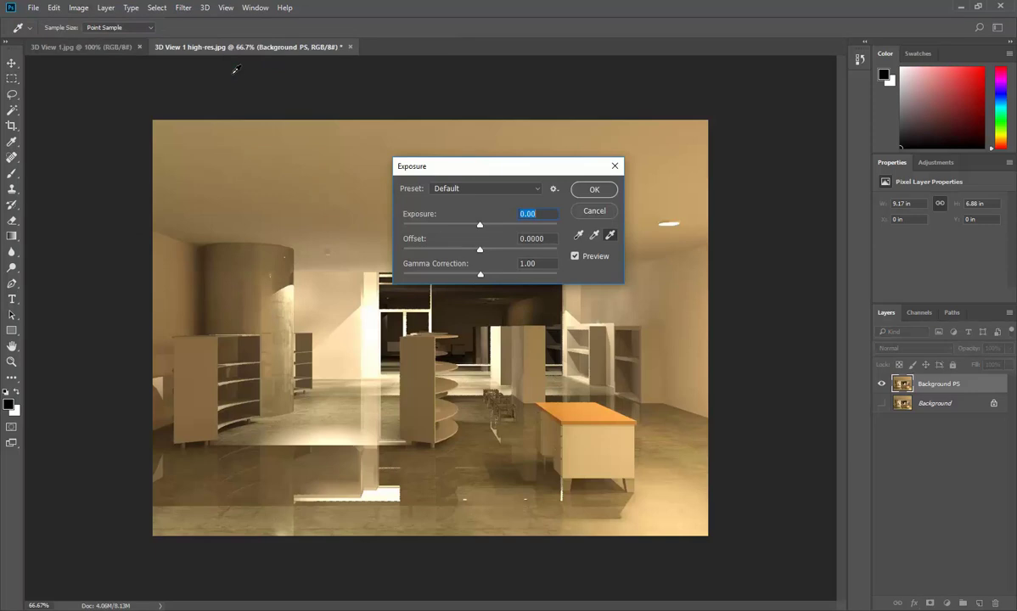
pyautogui.moveTo(479, 227); pyautogui.dragTo(480, 229)
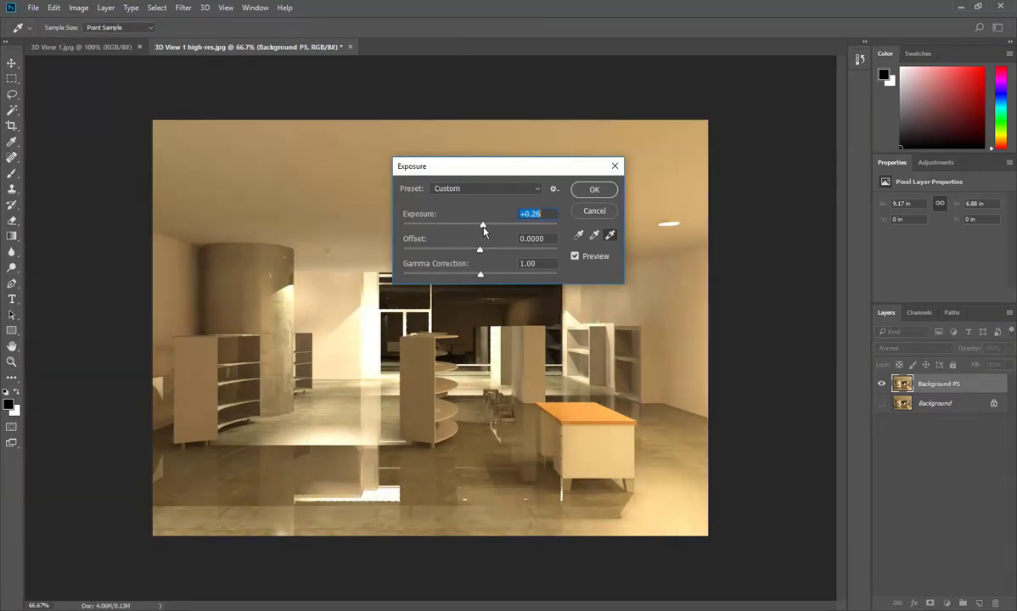
pyautogui.moveTo(480, 275)
pyautogui.mouseDown()
pyautogui.moveTo(493, 281)
pyautogui.moveTo(462, 277)
pyautogui.moveTo(493, 281)
pyautogui.mouseUp()
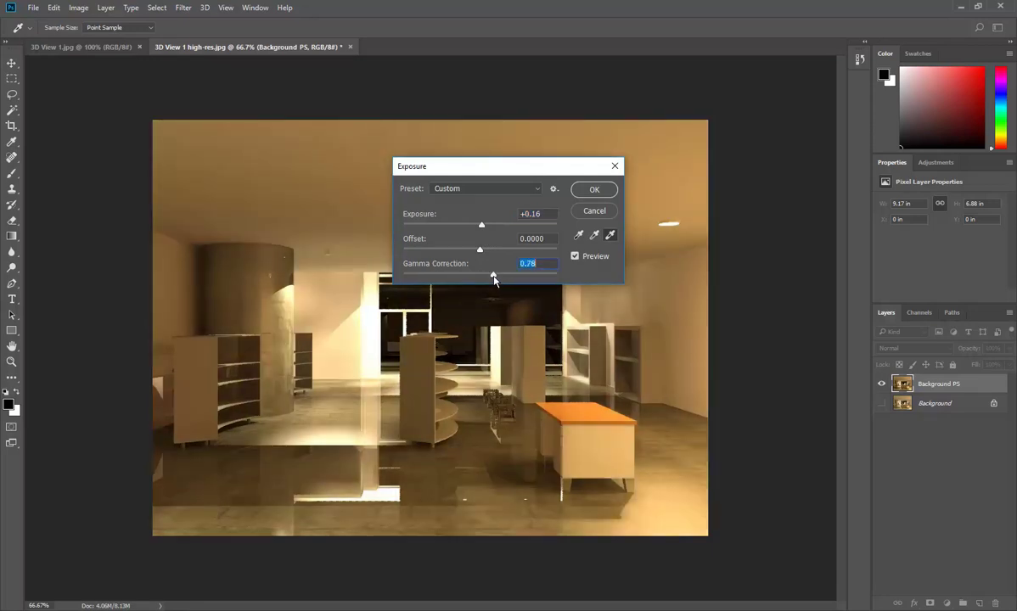
pyautogui.moveTo(482, 229); pyautogui.dragTo(487, 232)
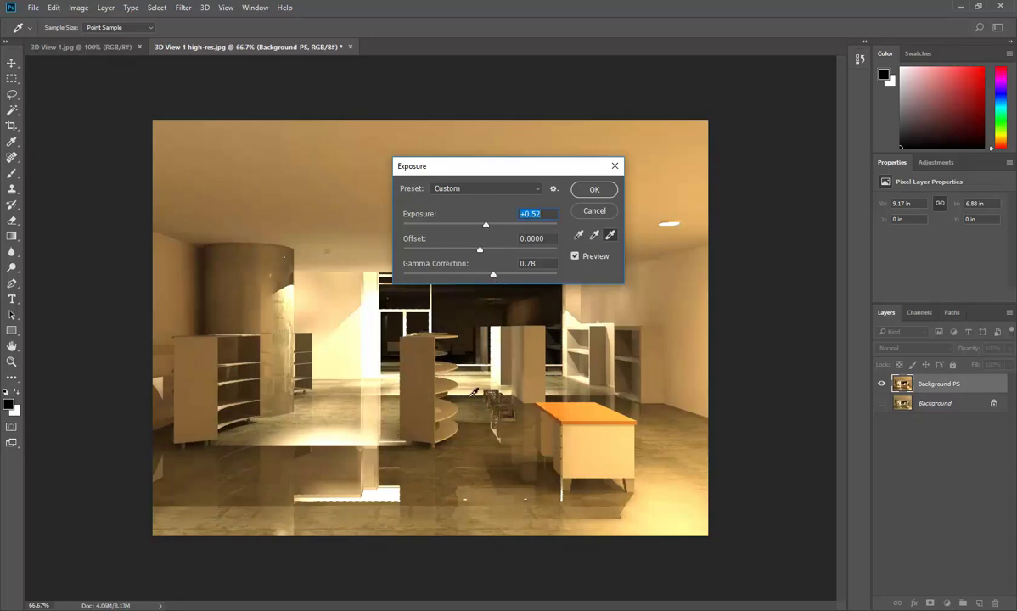
pyautogui.moveTo(493, 274); pyautogui.dragTo(497, 278)
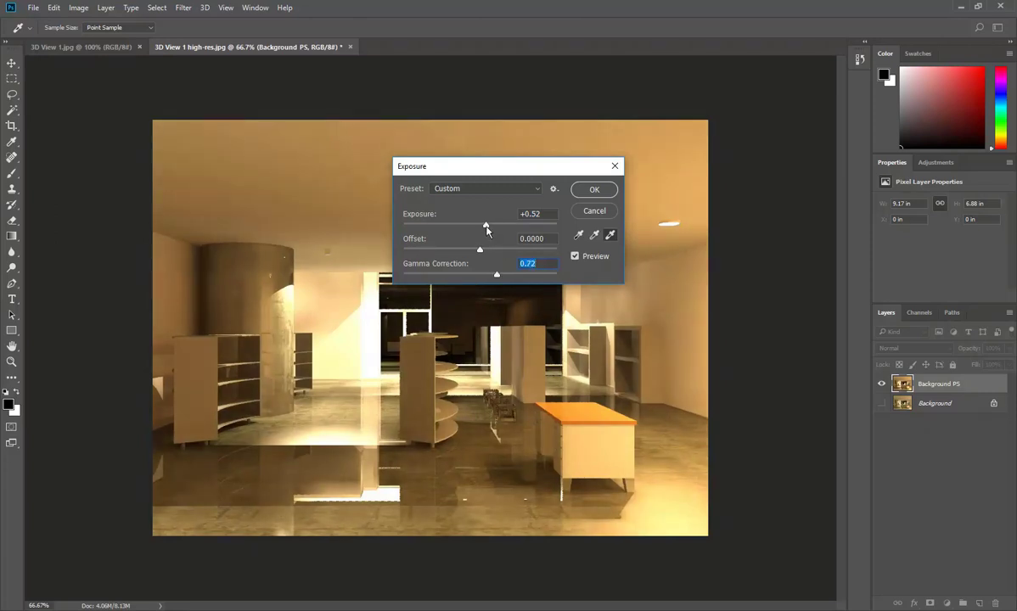
pyautogui.moveTo(485, 226); pyautogui.dragTo(488, 227)
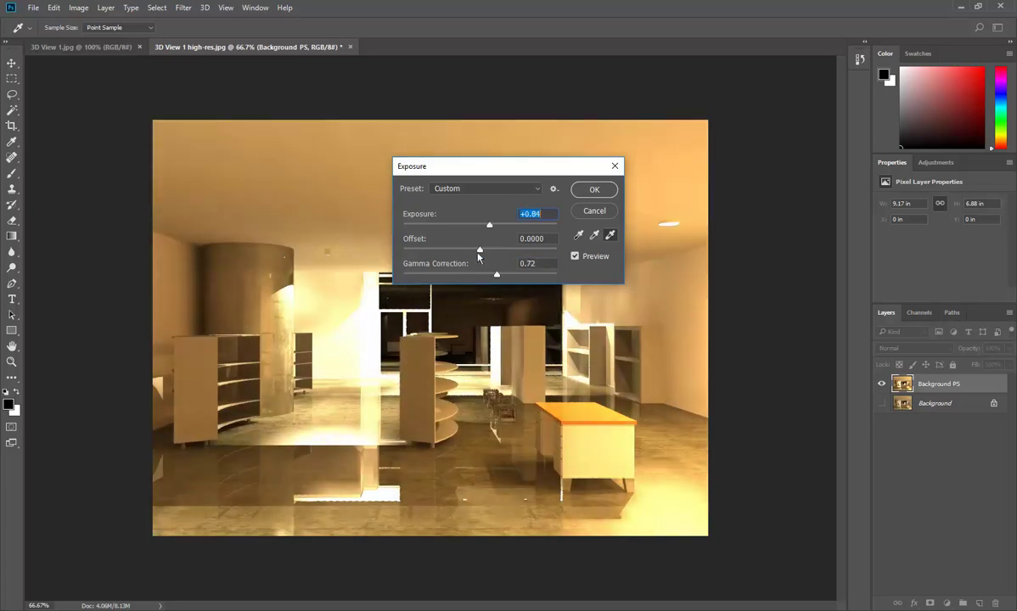
pyautogui.moveTo(497, 280); pyautogui.dragTo(495, 280)
pyautogui.click(594, 190)
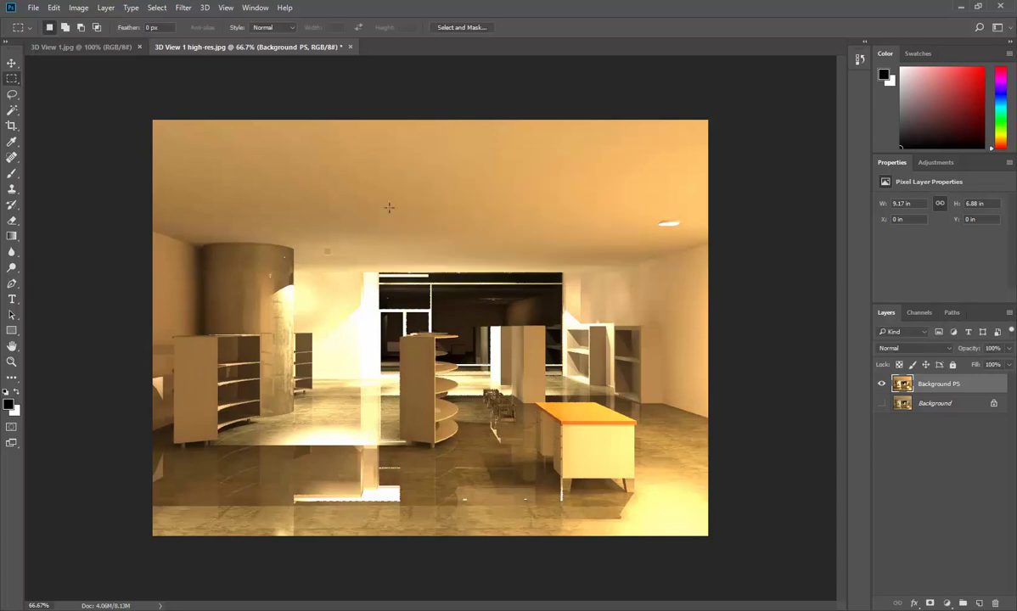
# Apply a Levels adjustment to the Background PS layer, setting the RGB midtone input level to about 0.88.
pyautogui.click(82, 7)
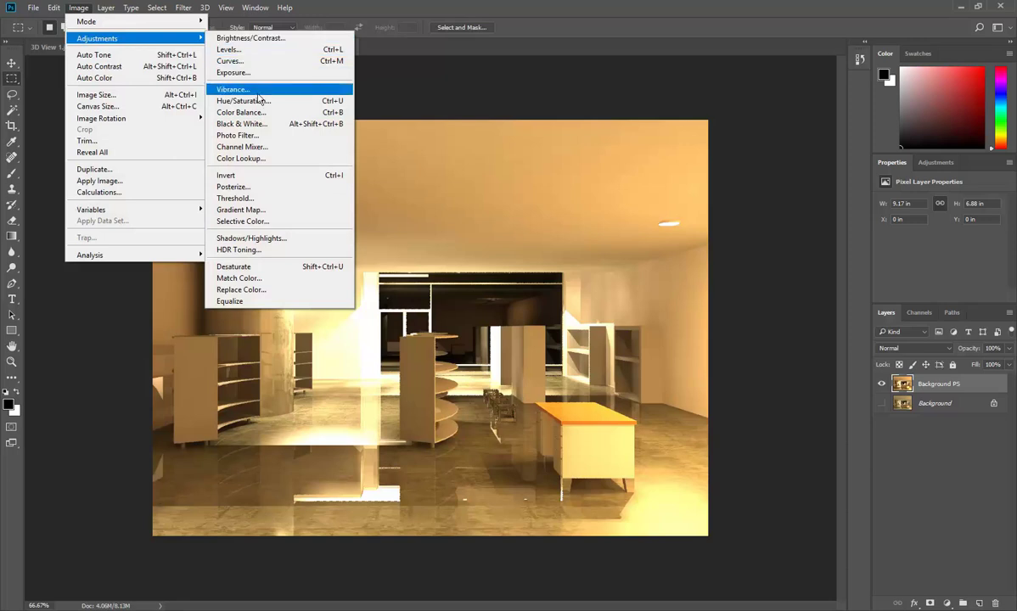
pyautogui.click(253, 51)
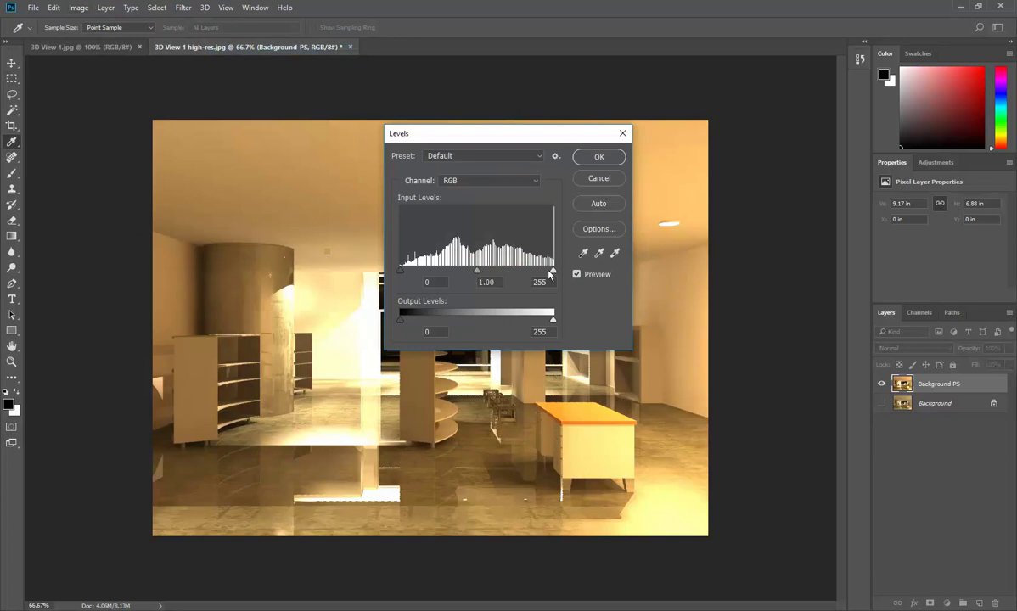
pyautogui.moveTo(479, 274)
pyautogui.mouseDown()
pyautogui.moveTo(494, 273)
pyautogui.moveTo(484, 273)
pyautogui.mouseUp()
pyautogui.moveTo(553, 273)
pyautogui.mouseDown()
pyautogui.moveTo(532, 273)
pyautogui.moveTo(554, 273)
pyautogui.mouseUp()
pyautogui.moveTo(399, 273)
pyautogui.mouseDown()
pyautogui.moveTo(419, 273)
pyautogui.moveTo(399, 273)
pyautogui.mouseUp()
pyautogui.moveTo(553, 273)
pyautogui.mouseDown()
pyautogui.moveTo(540, 274)
pyautogui.moveTo(553, 273)
pyautogui.mouseUp()
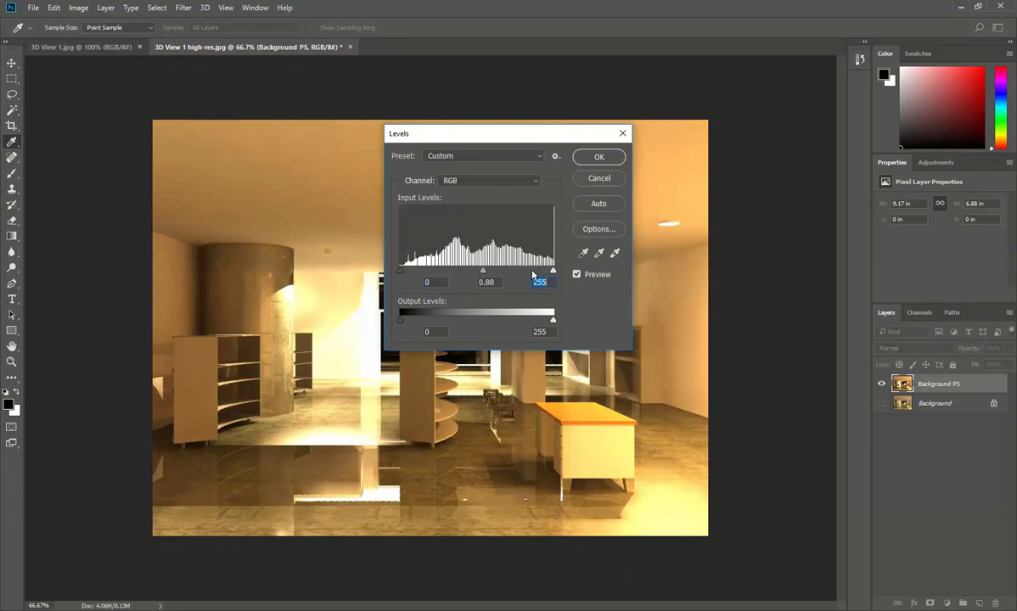
pyautogui.moveTo(483, 271)
pyautogui.mouseDown()
pyautogui.moveTo(471, 273)
pyautogui.moveTo(497, 273)
pyautogui.moveTo(484, 272)
pyautogui.mouseUp()
pyautogui.click(598, 157)
pyautogui.press('m')
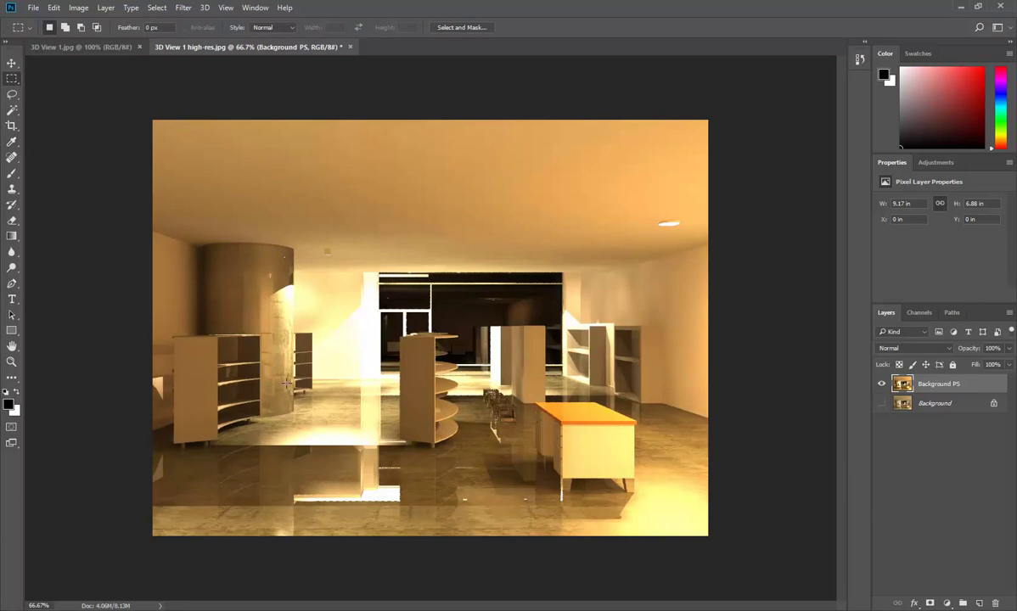
# Start a Photo Filter adjustment on the Background PS layer and choose the Cooling Filter (80) preset.
pyautogui.click(79, 8)
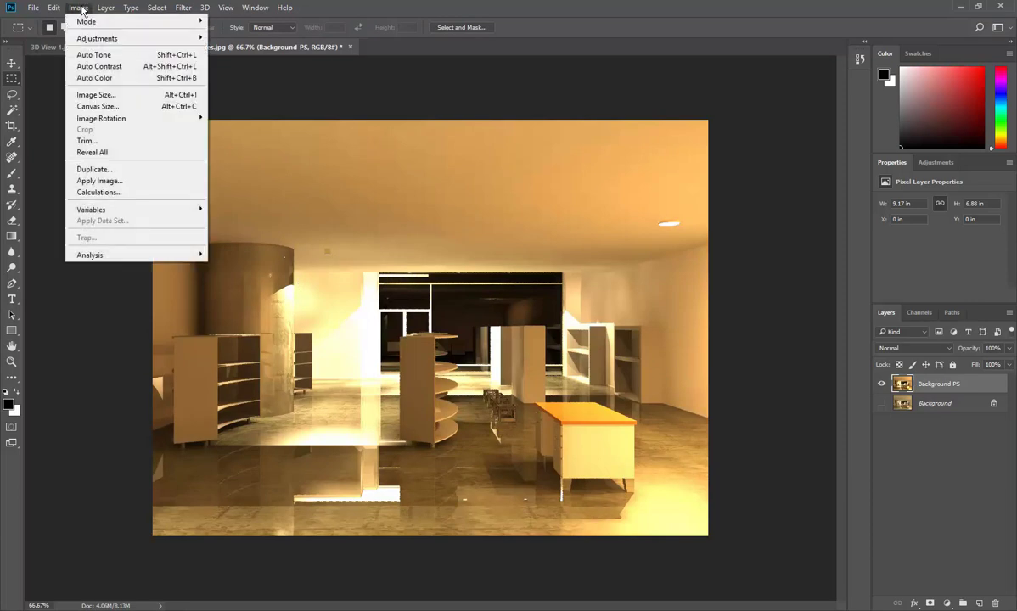
pyautogui.moveTo(100, 38)
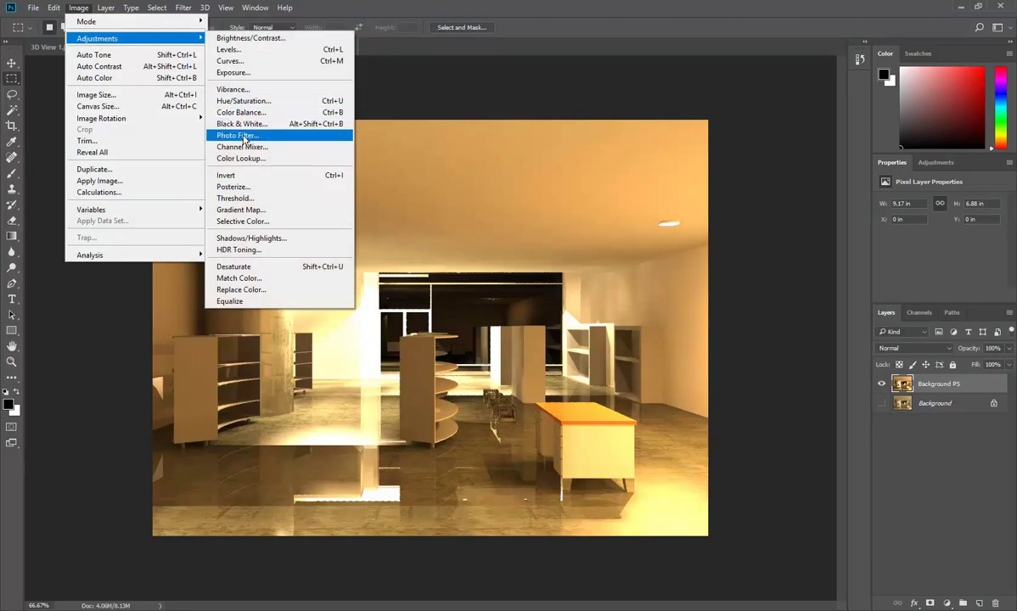
pyautogui.click(245, 136)
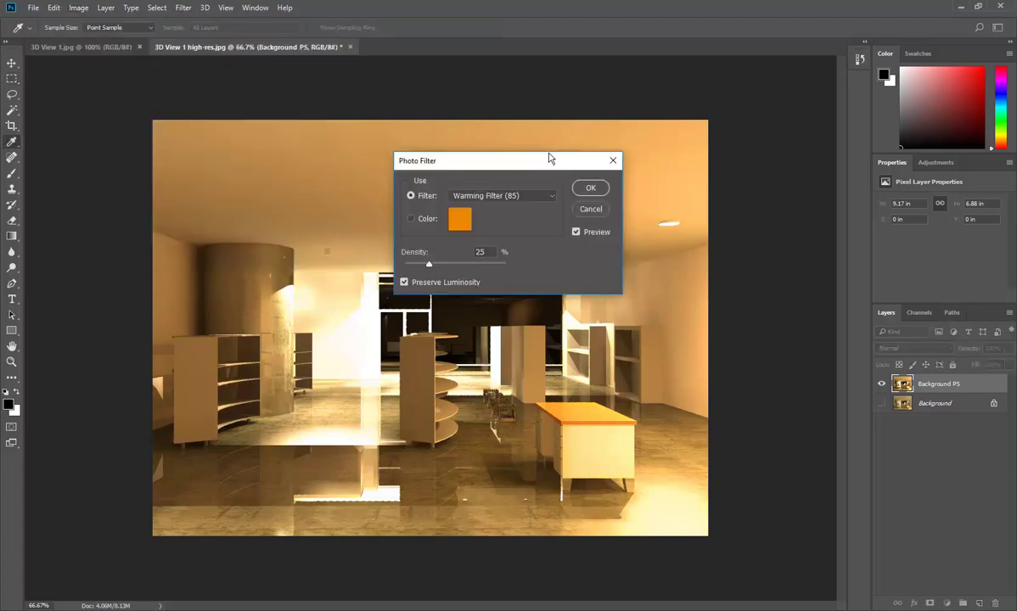
pyautogui.click(550, 194)
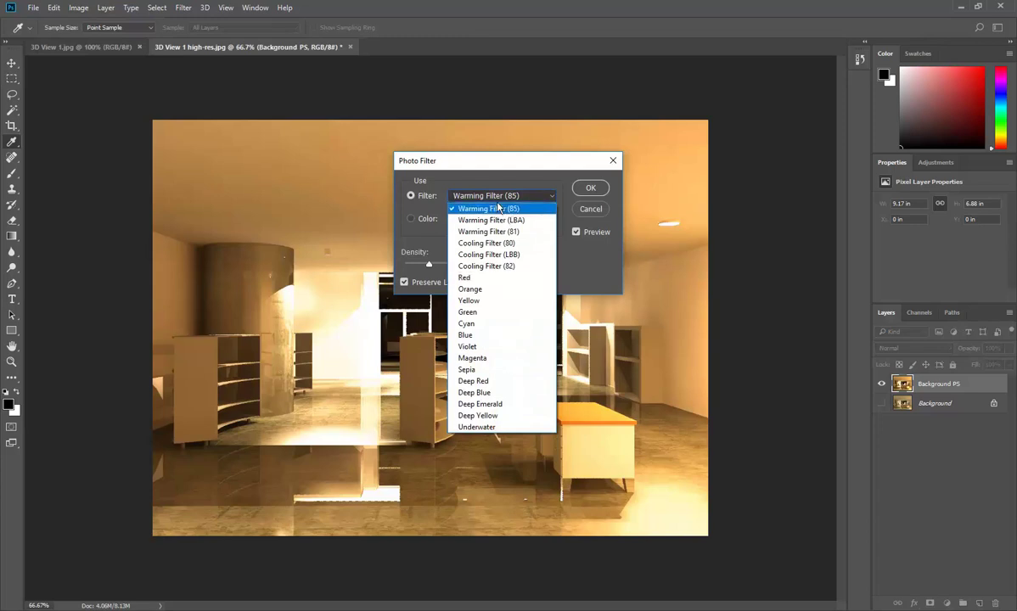
pyautogui.click(486, 243)
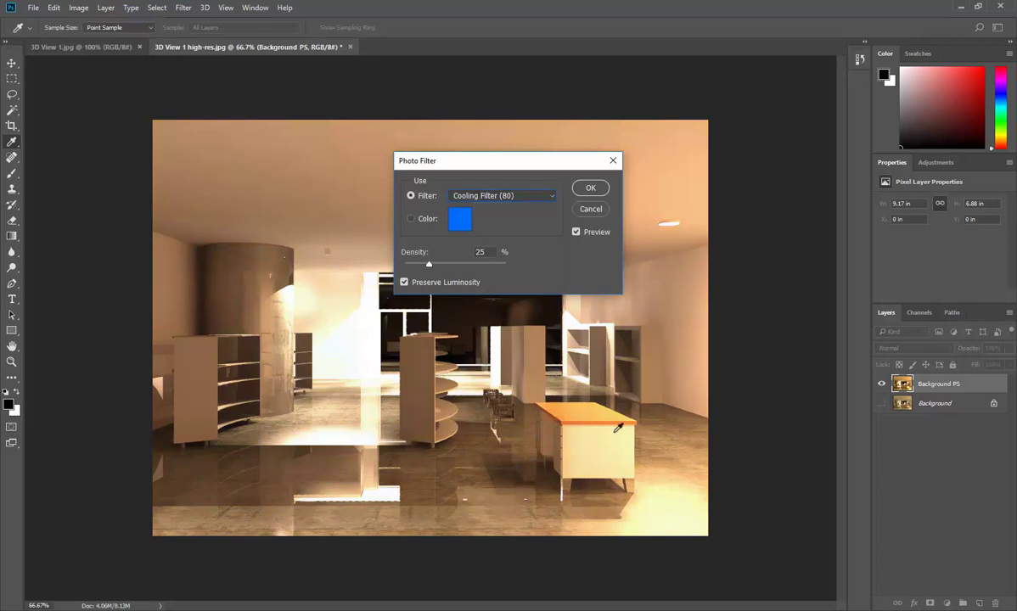
# Try the Cooling Filter (LBB), Cooling Filter (82), Red and Blue photo filter presets on the render.
pyautogui.click(530, 197)
pyautogui.click(500, 255)
pyautogui.click(513, 200)
pyautogui.click(506, 271)
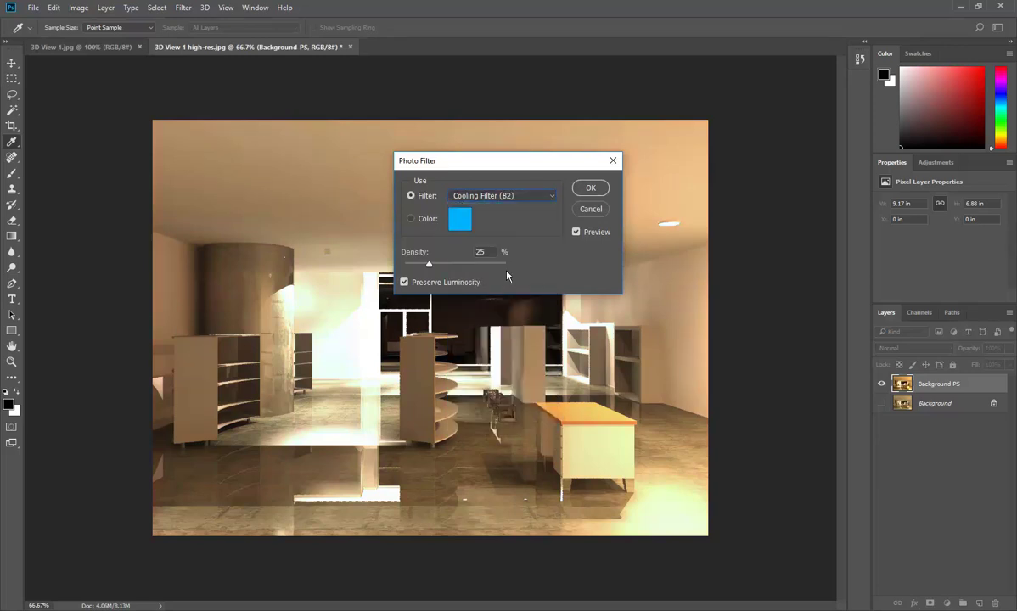
pyautogui.click(480, 195)
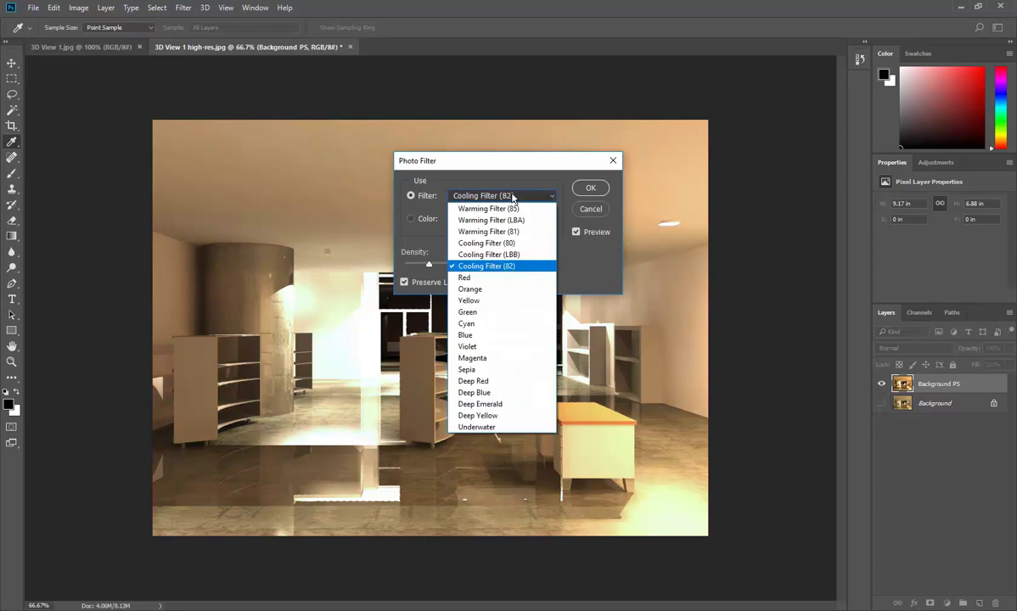
pyautogui.click(488, 279)
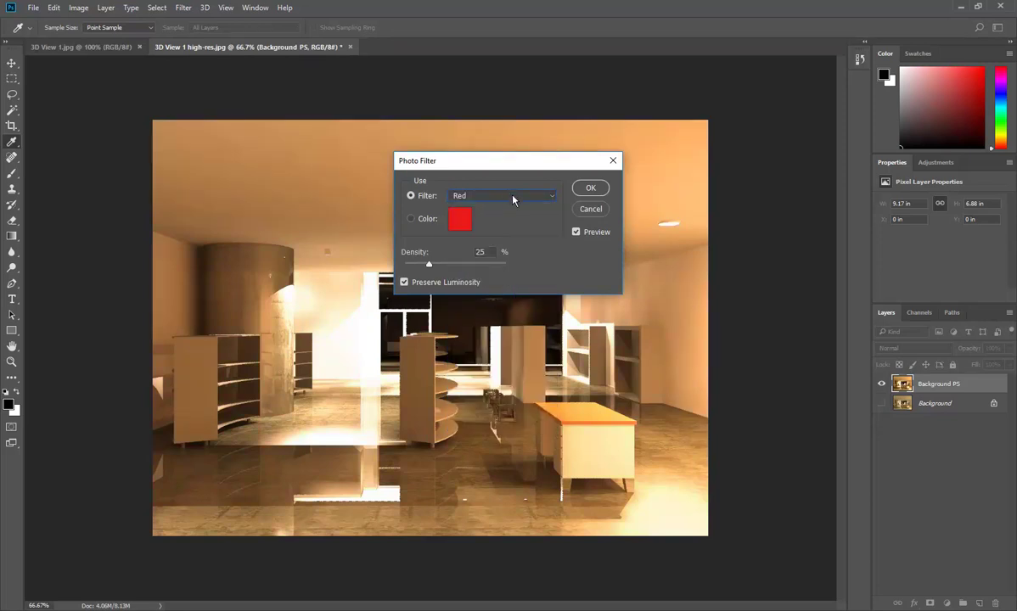
pyautogui.click(509, 198)
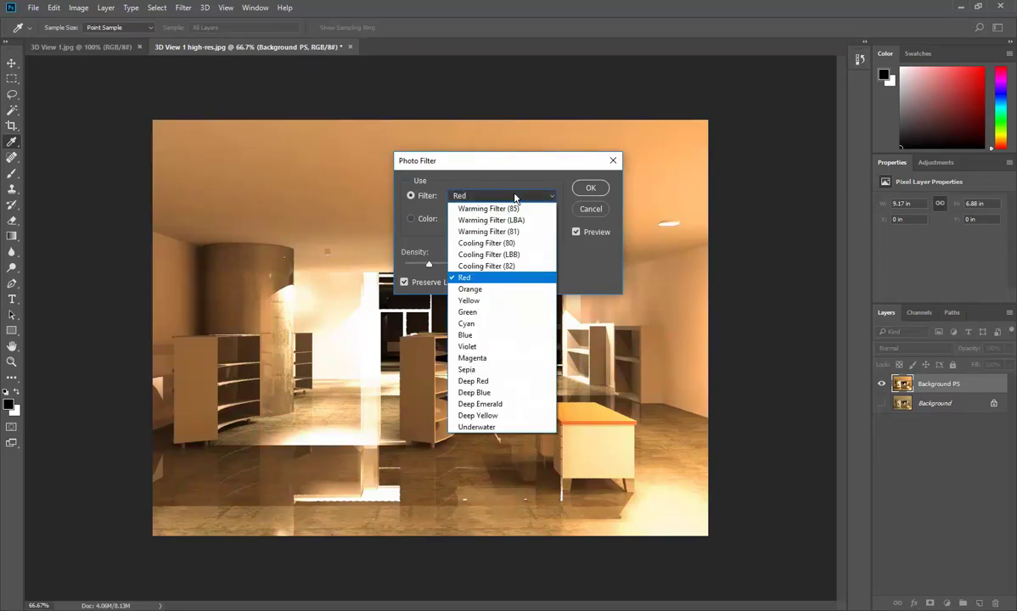
pyautogui.click(485, 338)
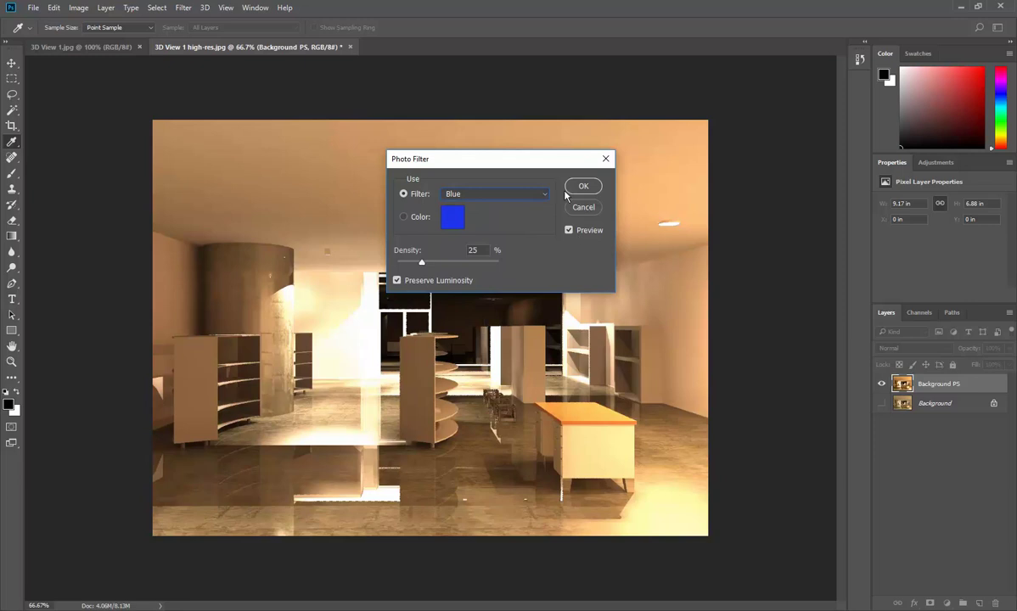
# Move the Photo Filter dialog aside and compare Cooling Filter (80) with the unfiltered render using the preview.
pyautogui.moveTo(550, 161); pyautogui.dragTo(489, 129)
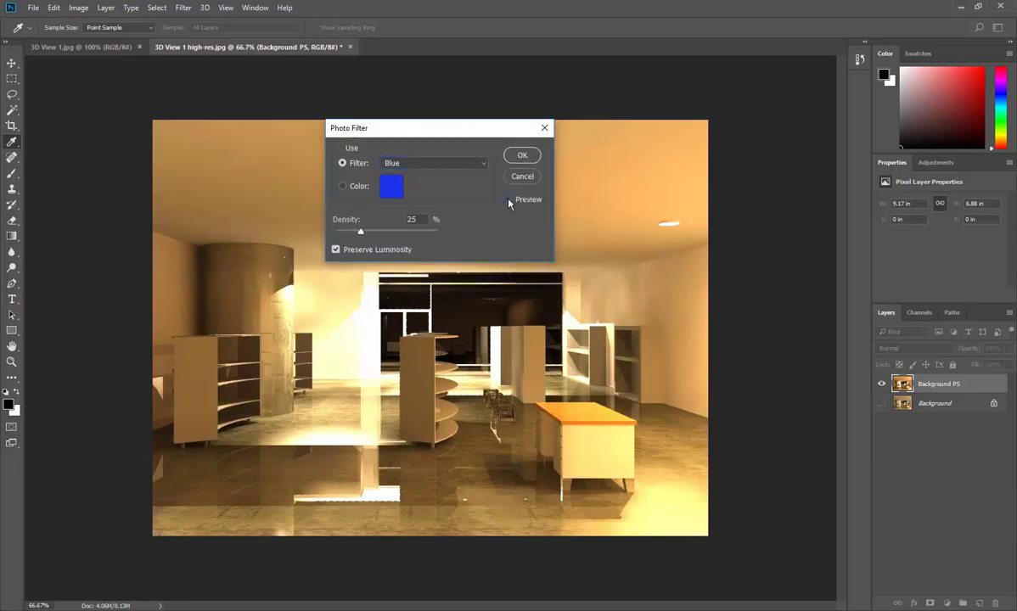
pyautogui.click(438, 162)
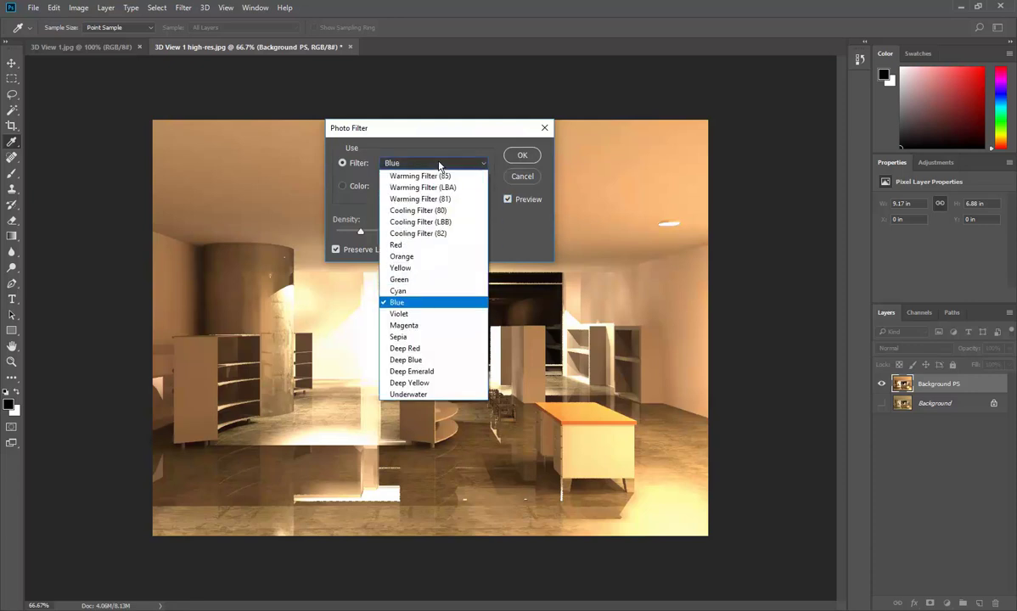
pyautogui.click(428, 212)
pyautogui.click(507, 199)
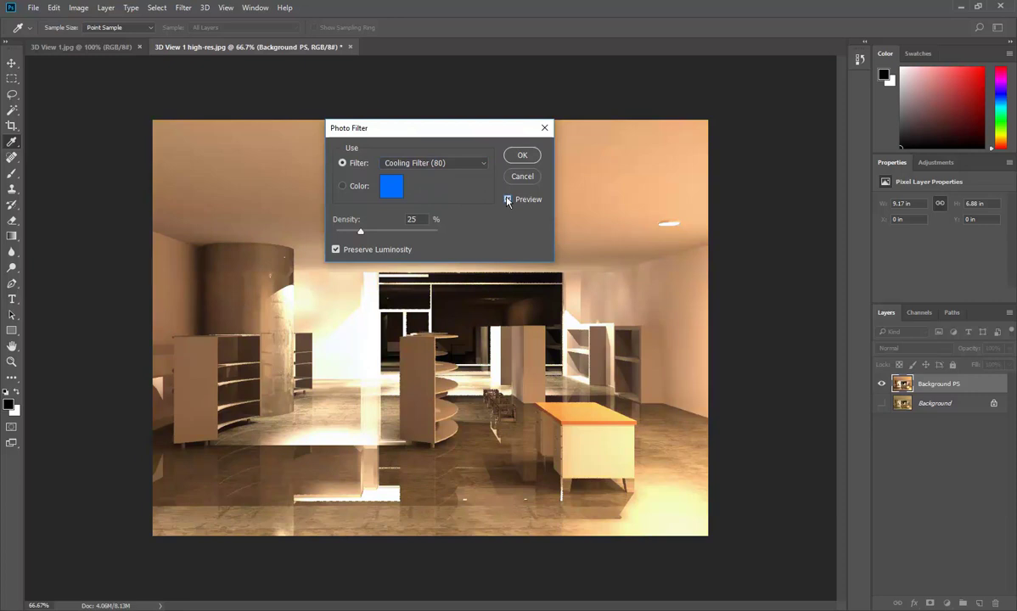
pyautogui.click(507, 199)
# Apply the Blue photo filter to the Background PS layer, adjusting its density by eye.
pyautogui.click(434, 167)
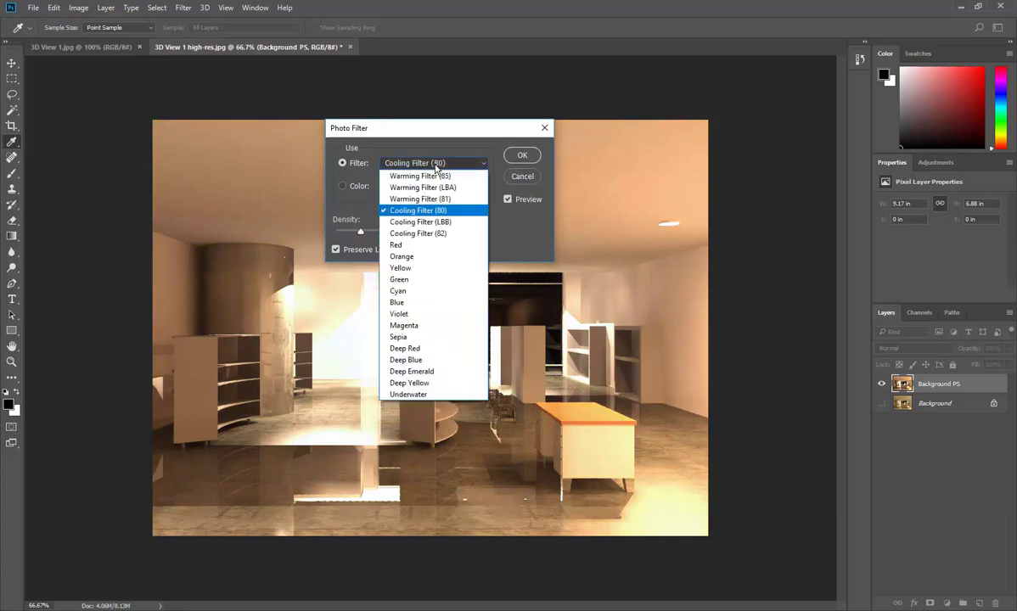
pyautogui.click(420, 297)
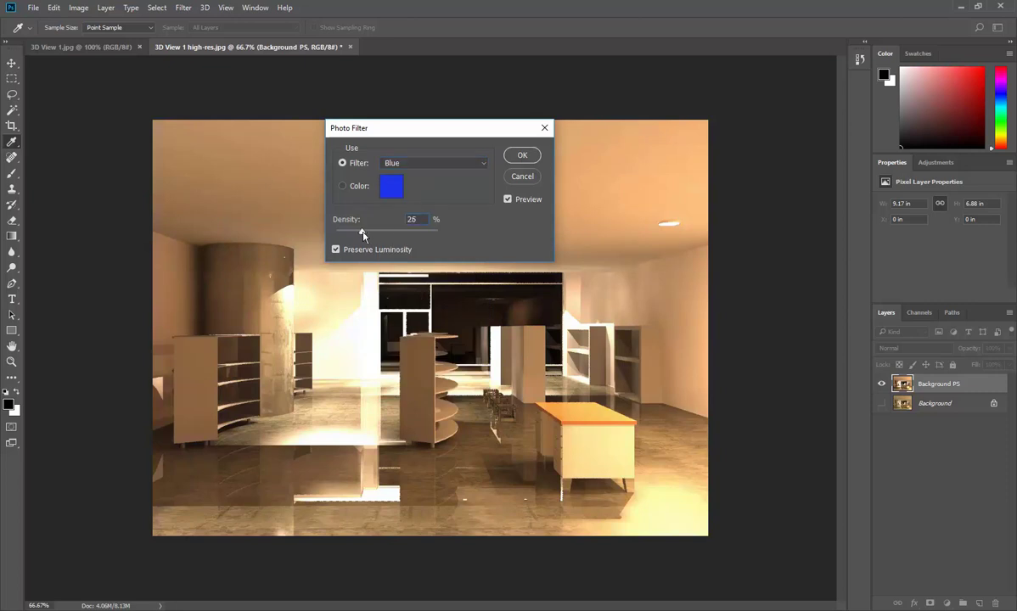
pyautogui.moveTo(354, 236); pyautogui.dragTo(378, 240)
pyautogui.click(522, 155)
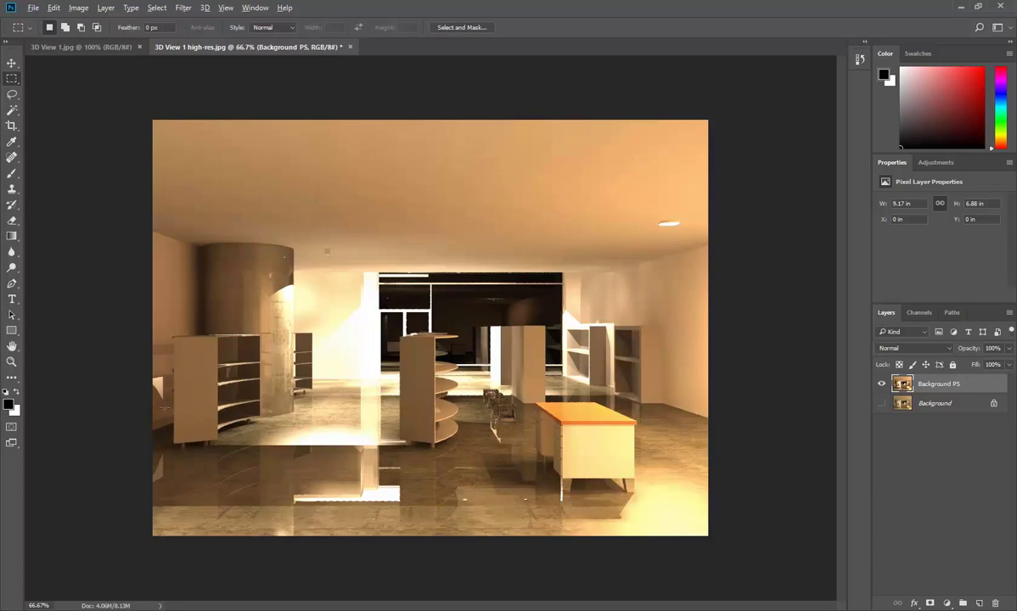
# Examine the curved shelf beside the column and the shelf units near the back windows up close.
pyautogui.scroll(12, 139, 405)
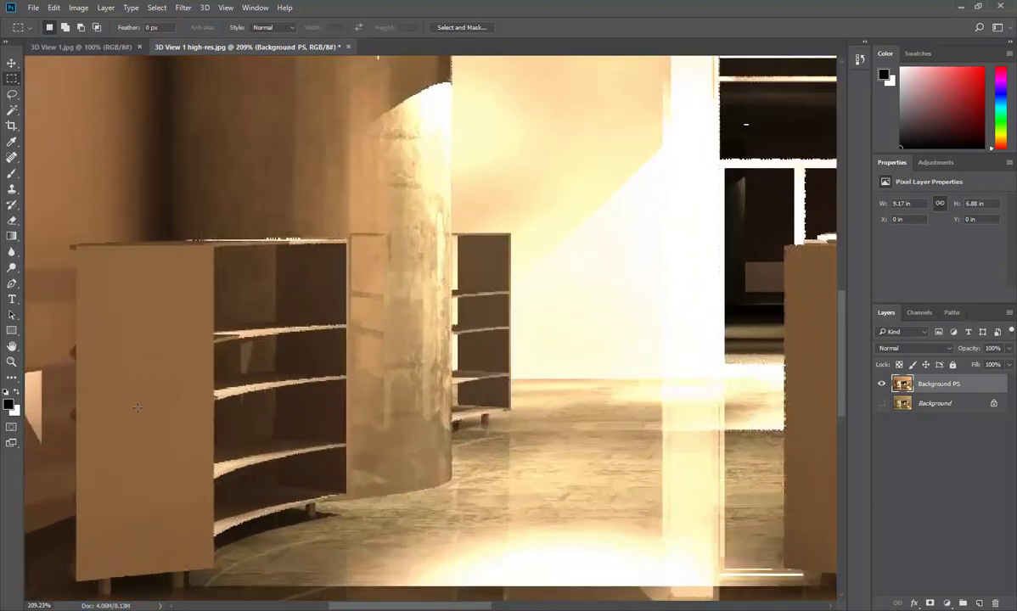
pyautogui.scroll(-3, 137, 407)
pyautogui.scroll(-3, 66, 238)
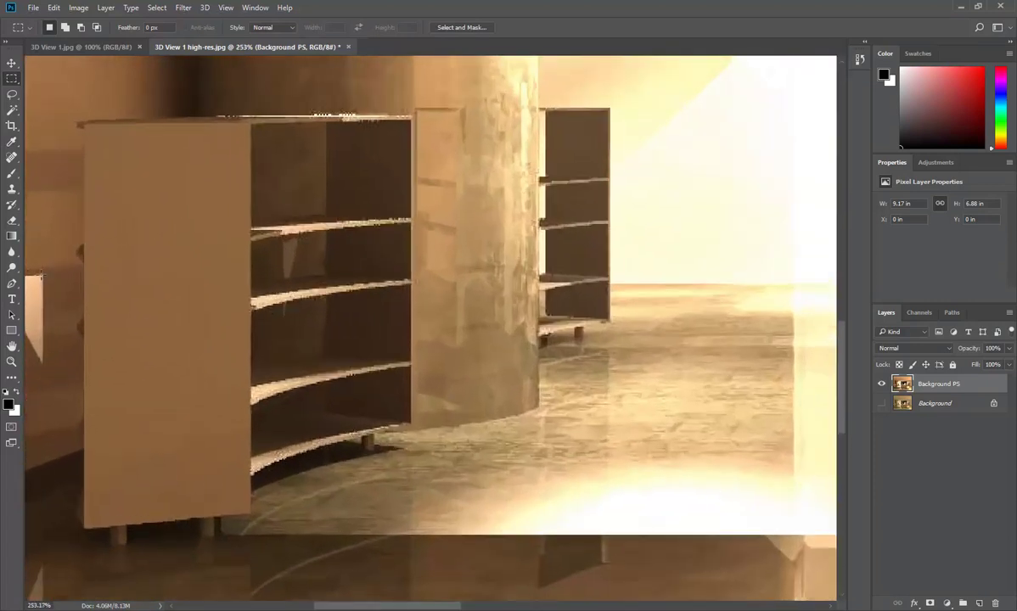
pyautogui.scroll(-4, 39, 279)
pyautogui.scroll(-2, 540, 348)
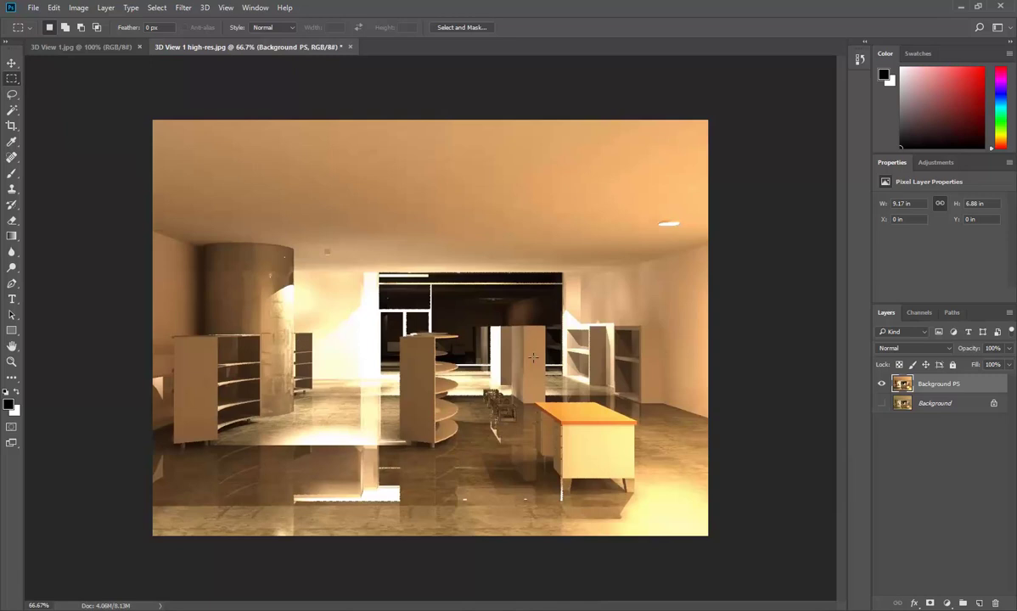
pyautogui.scroll(8, 591, 370)
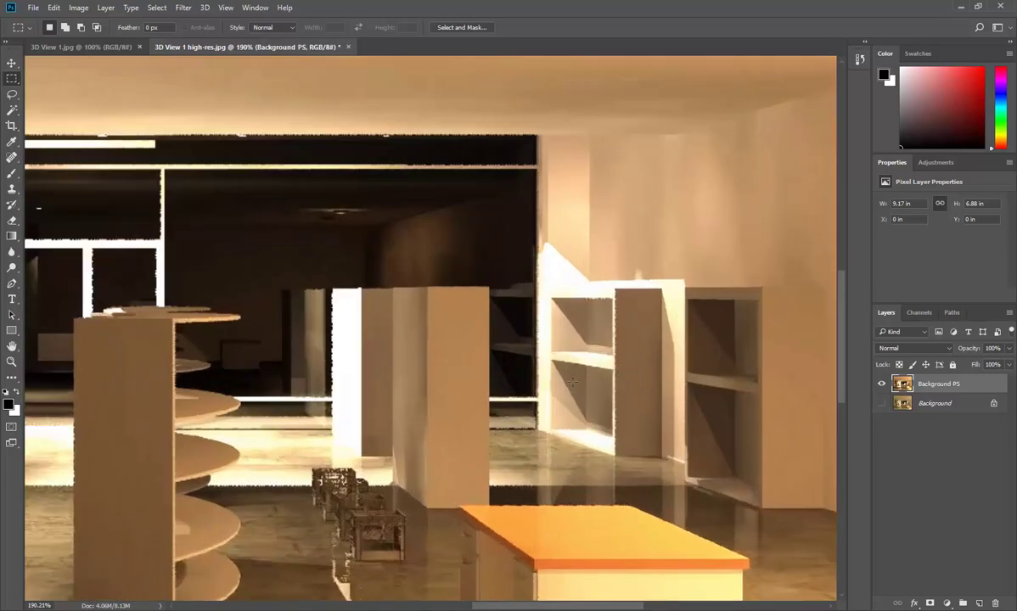
pyautogui.scroll(-1, 488, 354)
pyautogui.scroll(1, 488, 354)
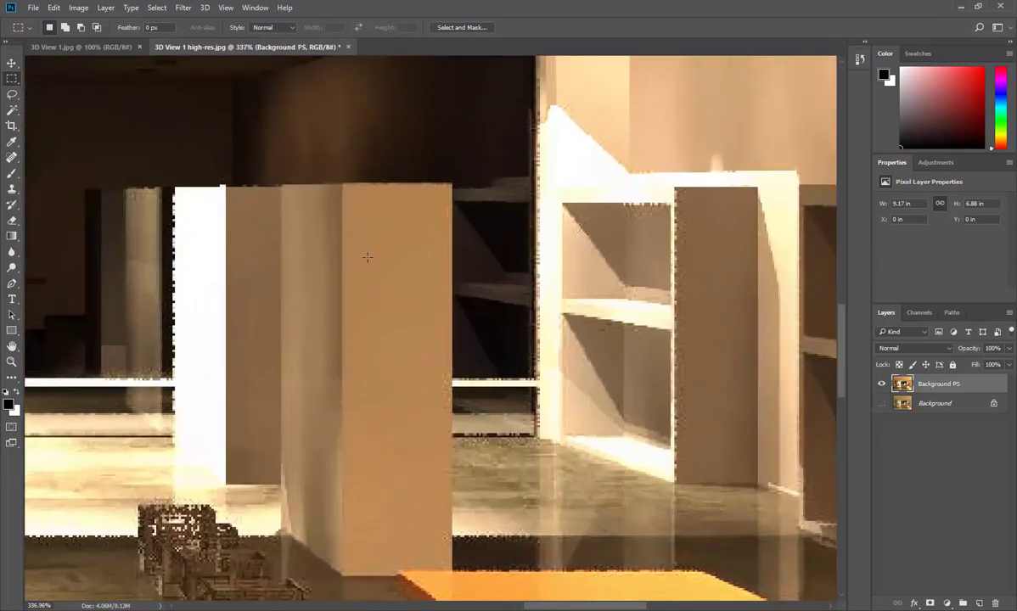
pyautogui.scroll(1, 433, 400)
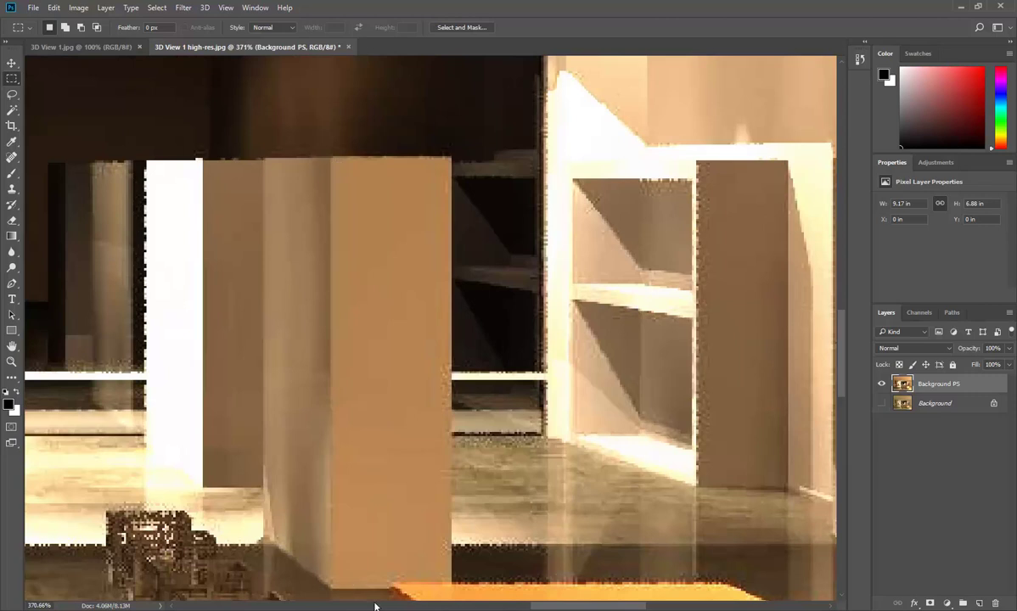
# Create a new layer above Background PS and name it Shelf render.
pyautogui.click(979, 603)
pyautogui.doubleClick(928, 384)
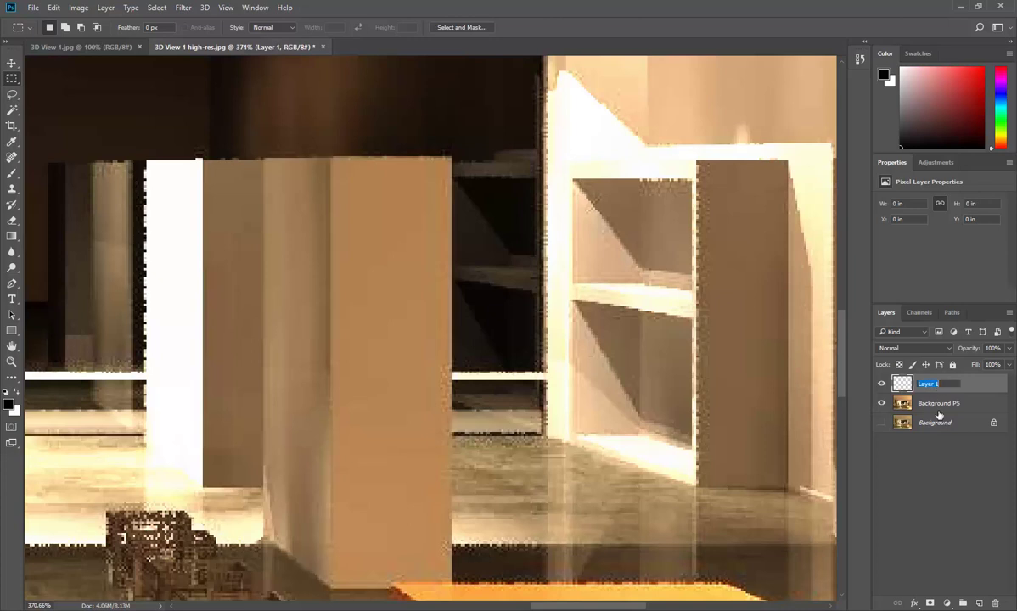
pyautogui.write('Shelf render')
pyautogui.press('Return')
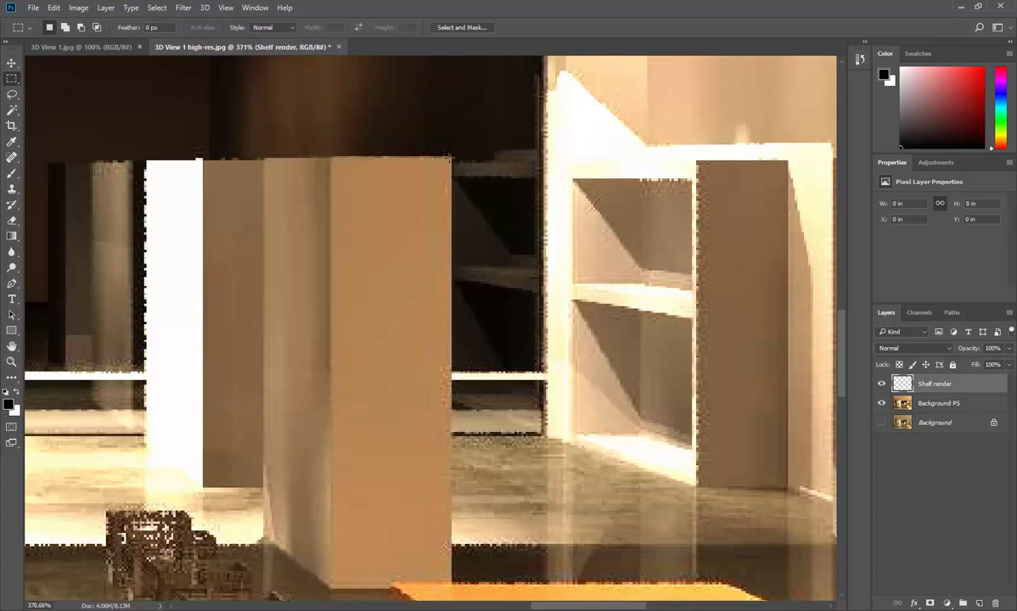
# Select the tan side panel of the central shelf with the Magic Wand, setting the tolerance to 10.
pyautogui.rightClick(12, 78)
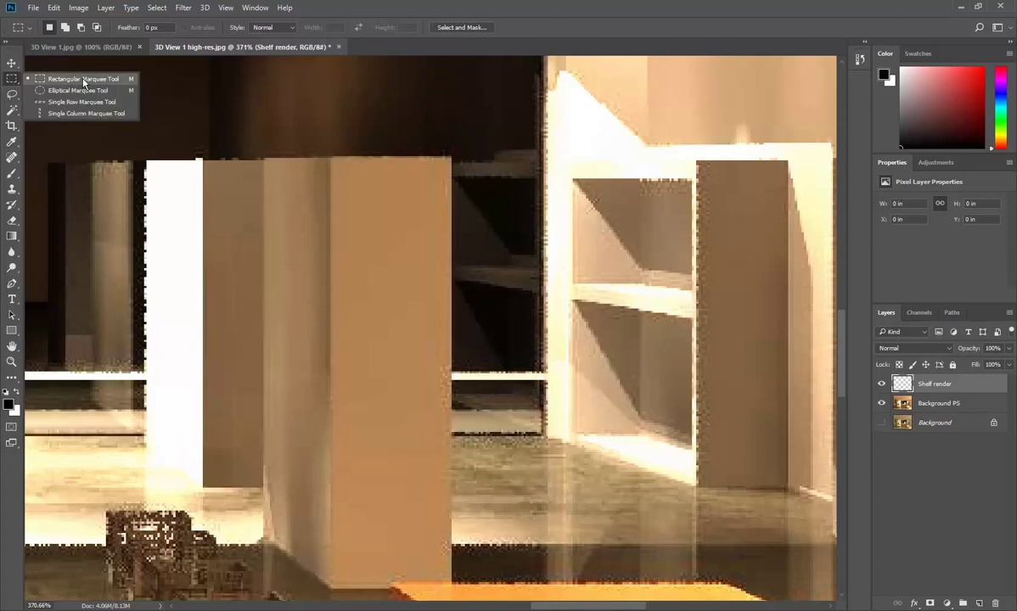
pyautogui.click(12, 80)
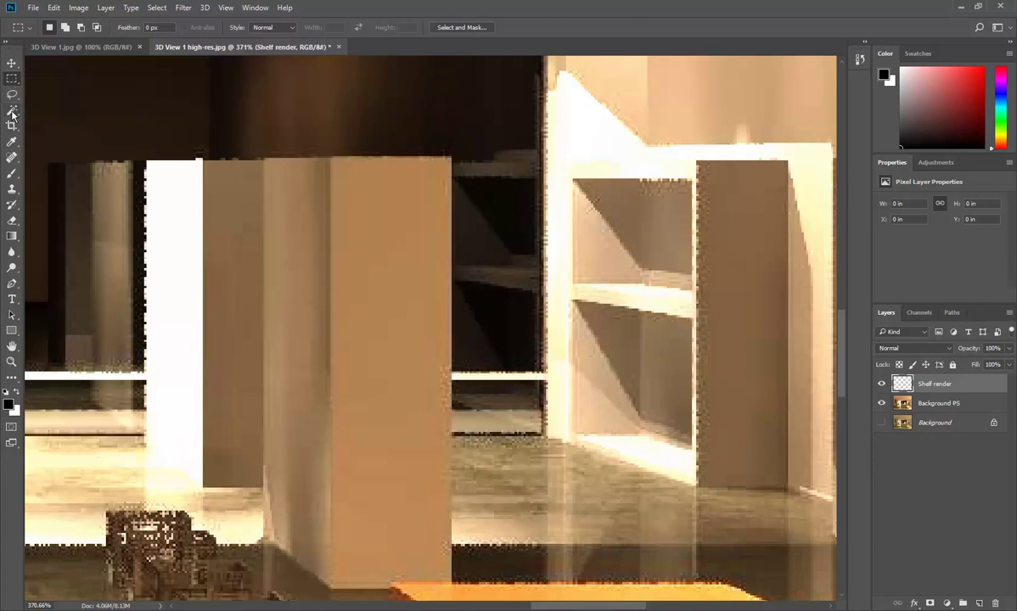
pyautogui.click(11, 112)
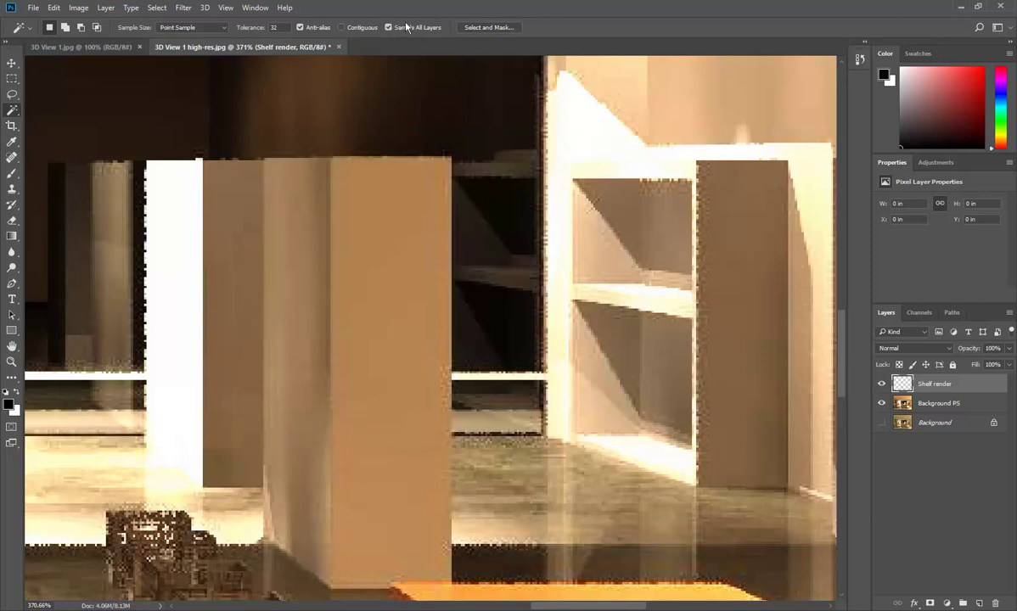
pyautogui.click(363, 245)
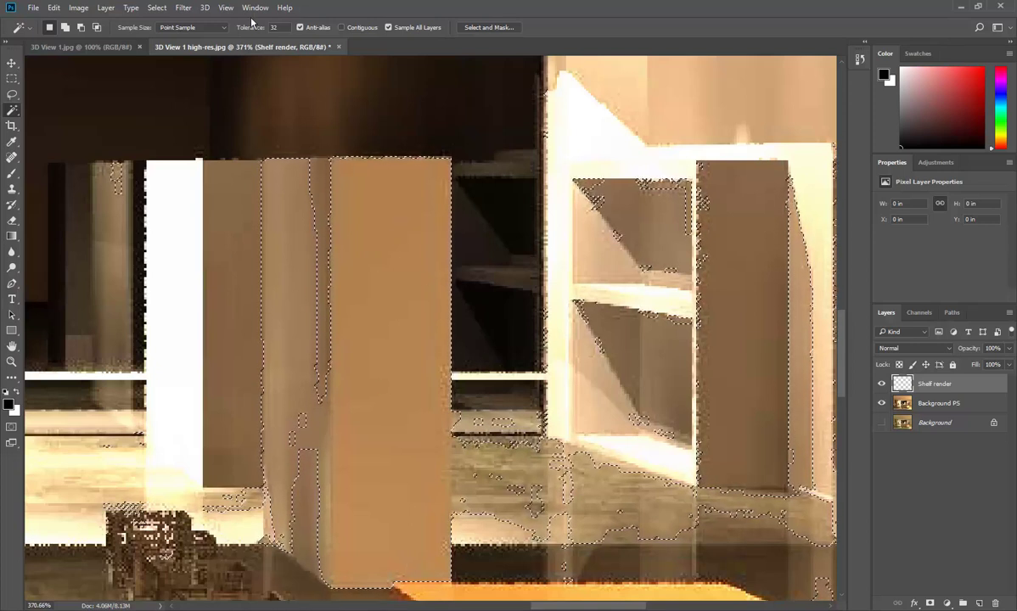
pyautogui.moveTo(280, 27); pyautogui.dragTo(244, 28)
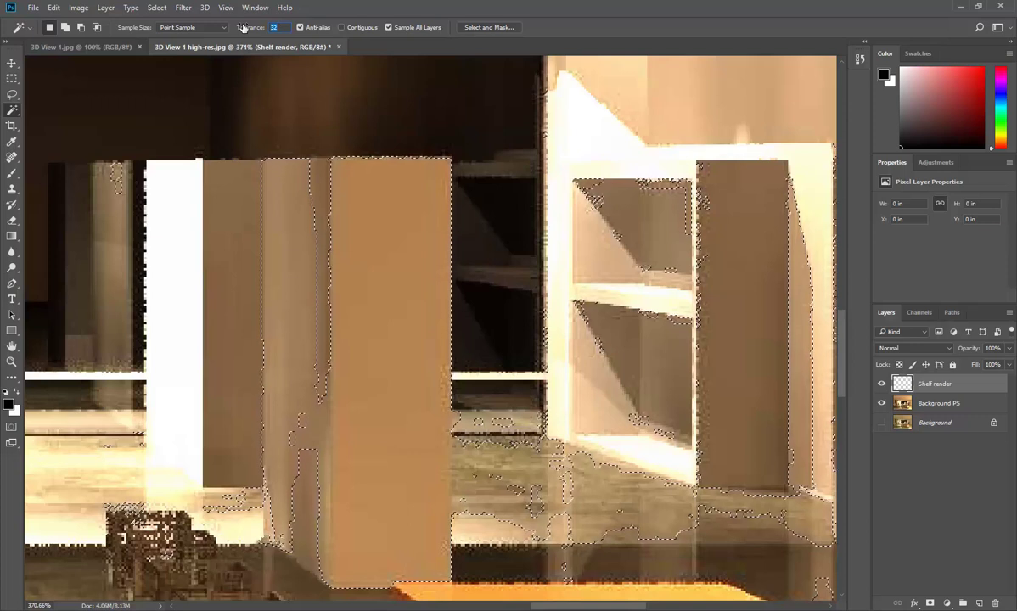
pyautogui.write('10')
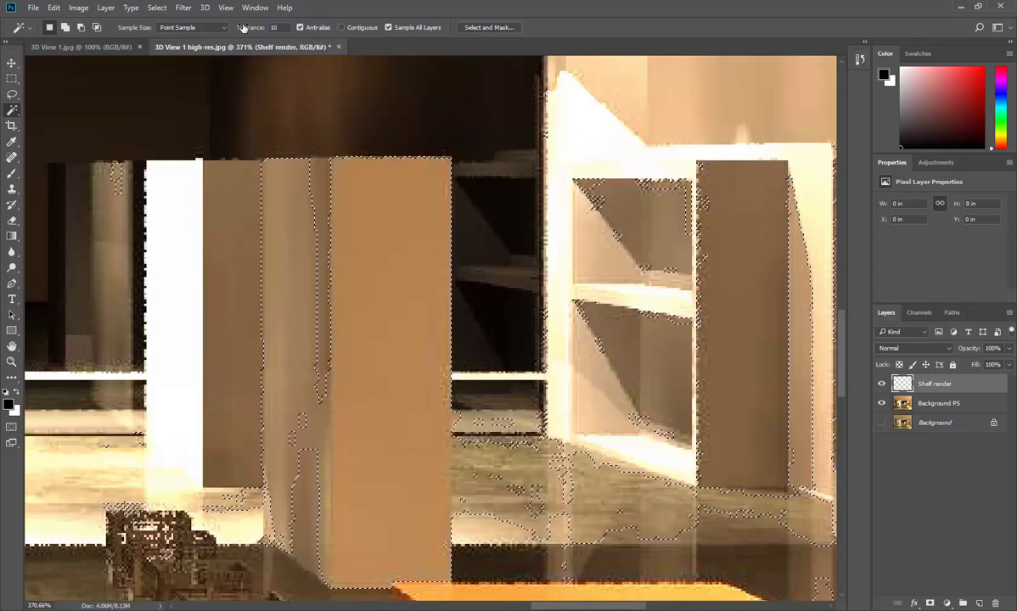
pyautogui.click(395, 298)
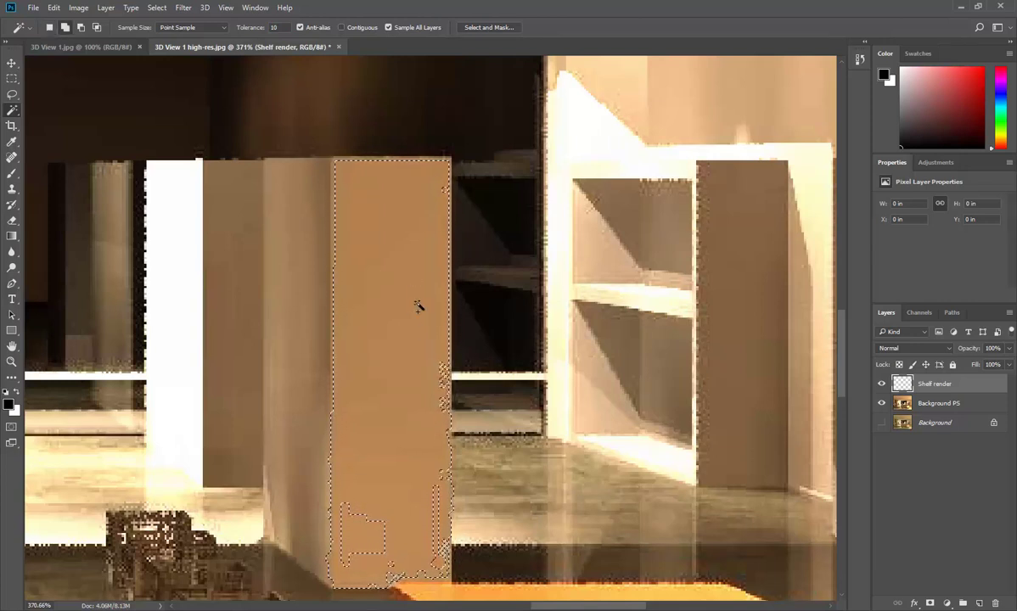
# Try to add the unselected patches along the shelf panel's edges to the Magic Wand selection.
pyautogui.keyDown('shift'); pyautogui.click(443, 405); pyautogui.keyUp('shift')
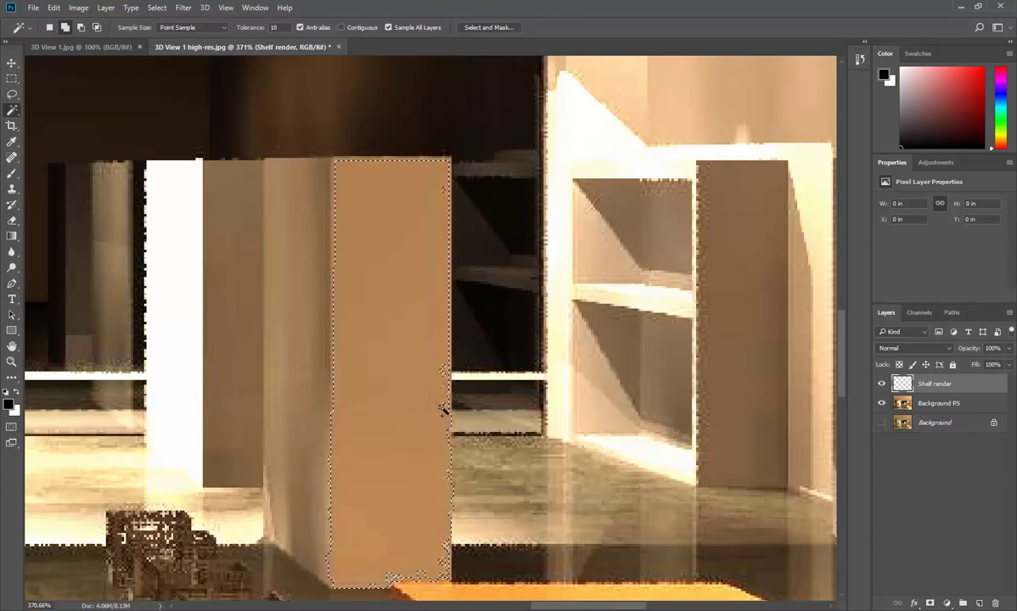
pyautogui.keyDown('shift'); pyautogui.click(446, 437); pyautogui.keyUp('shift')
pyautogui.keyDown('shift'); pyautogui.click(388, 578); pyautogui.keyUp('shift')
pyautogui.keyDown('shift'); pyautogui.click(448, 367); pyautogui.keyUp('shift')
pyautogui.click(450, 374)
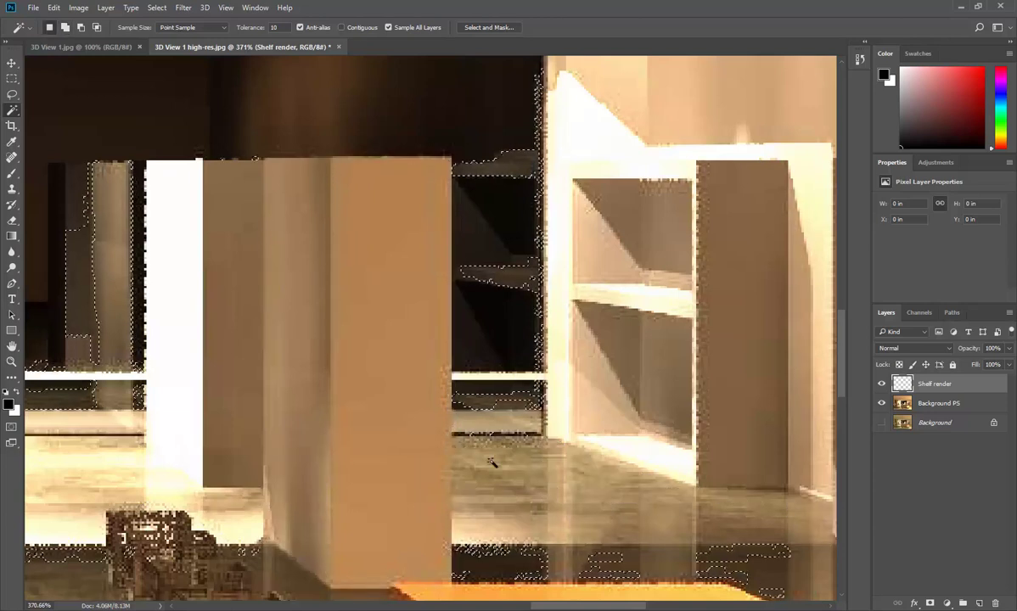
# Try to select the central shelf's tan side panel with a rectangular marquee.
pyautogui.click(12, 79)
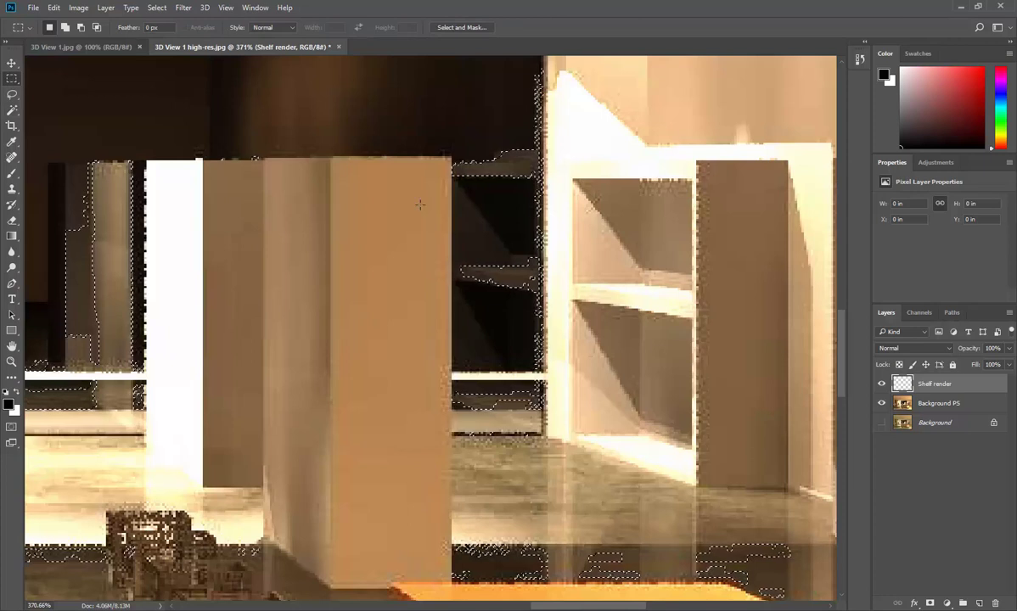
pyautogui.rightClick(12, 78)
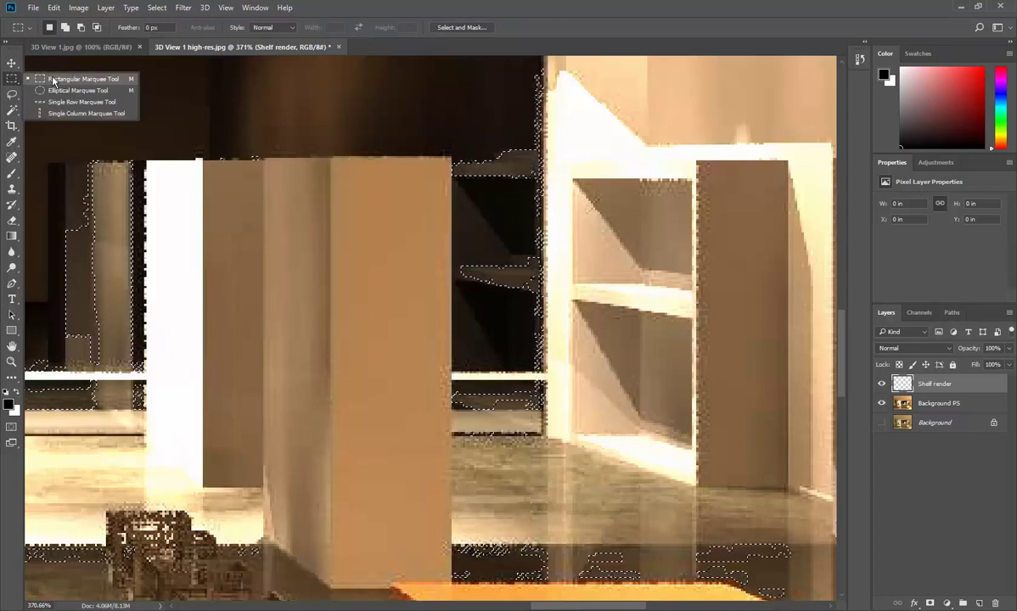
pyautogui.click(53, 79)
pyautogui.click(332, 169)
pyautogui.moveTo(329, 158); pyautogui.dragTo(451, 584)
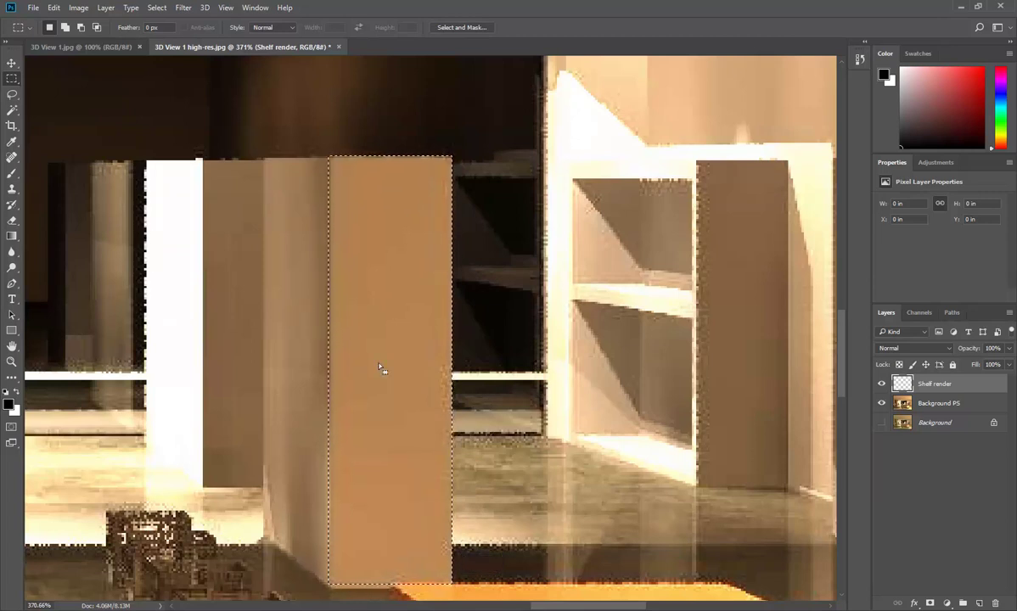
# Clear the rectangular selection and outline the central shelf's tan side panel with the Polygonal Lasso, following the corner of the orange table.
pyautogui.rightClick(12, 78)
pyautogui.click(11, 94)
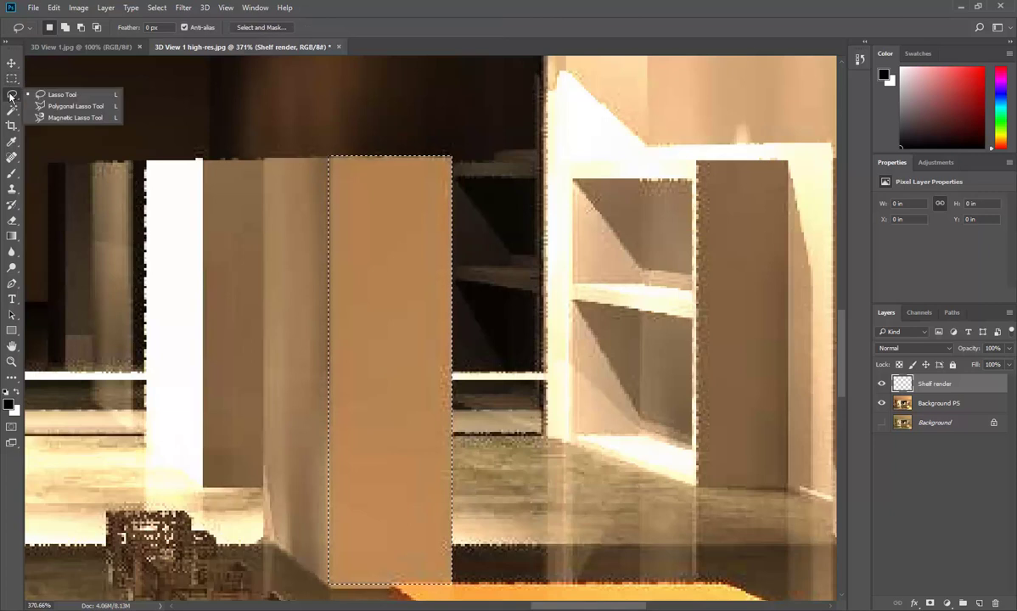
pyautogui.click(54, 108)
pyautogui.hotkey('ctrl', 'd')
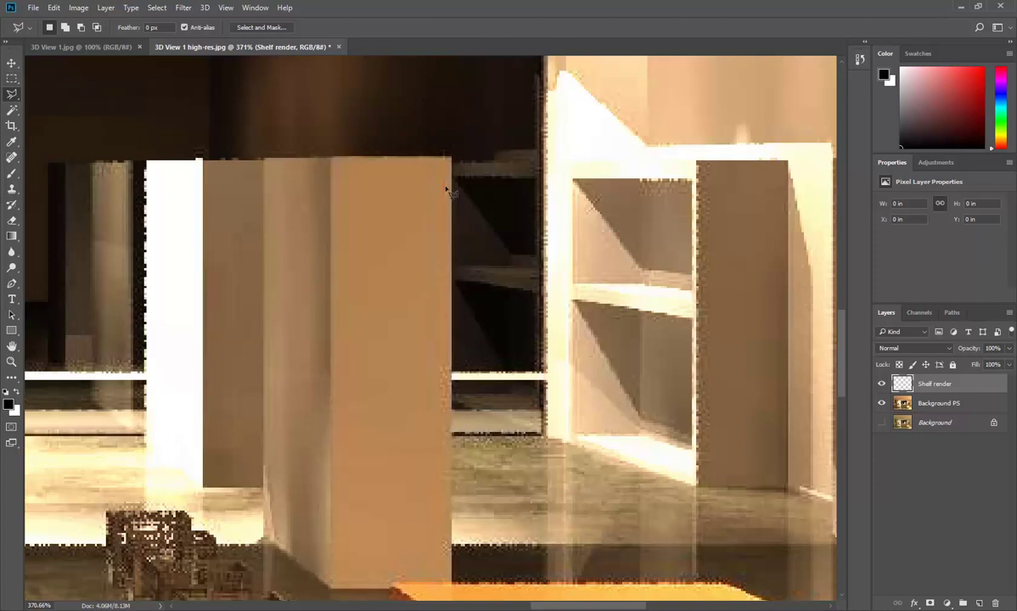
pyautogui.click(450, 158)
pyautogui.click(328, 158)
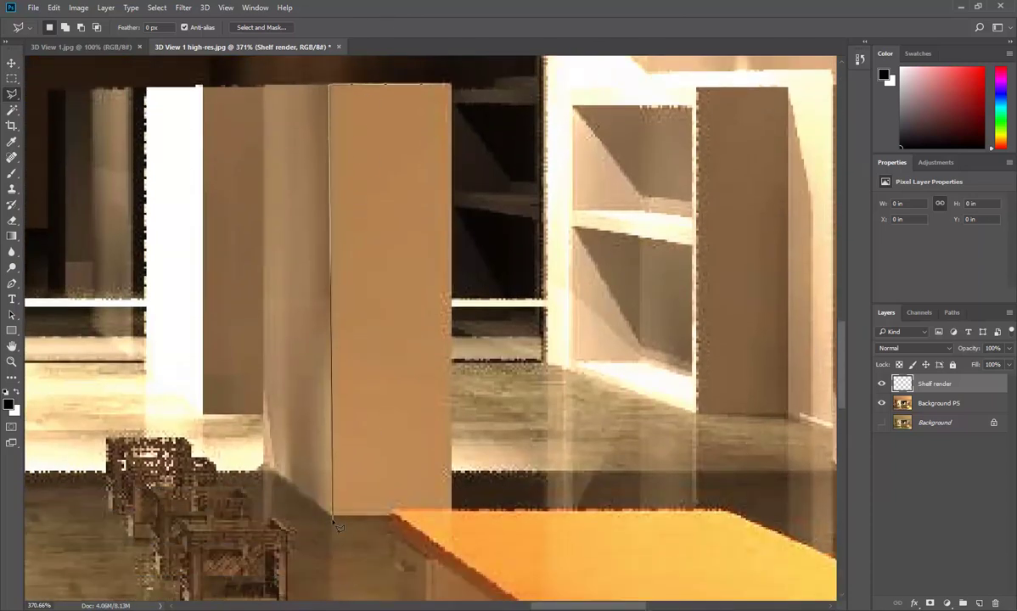
pyautogui.click(332, 514)
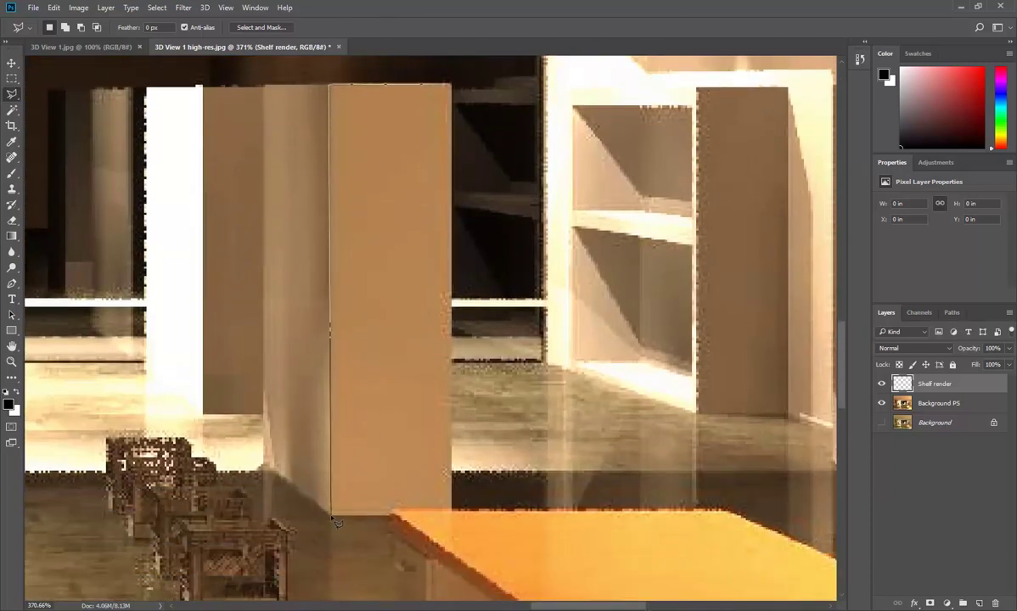
pyautogui.click(390, 514)
pyautogui.press('BackSpace')
pyautogui.click(389, 512)
pyautogui.click(451, 510)
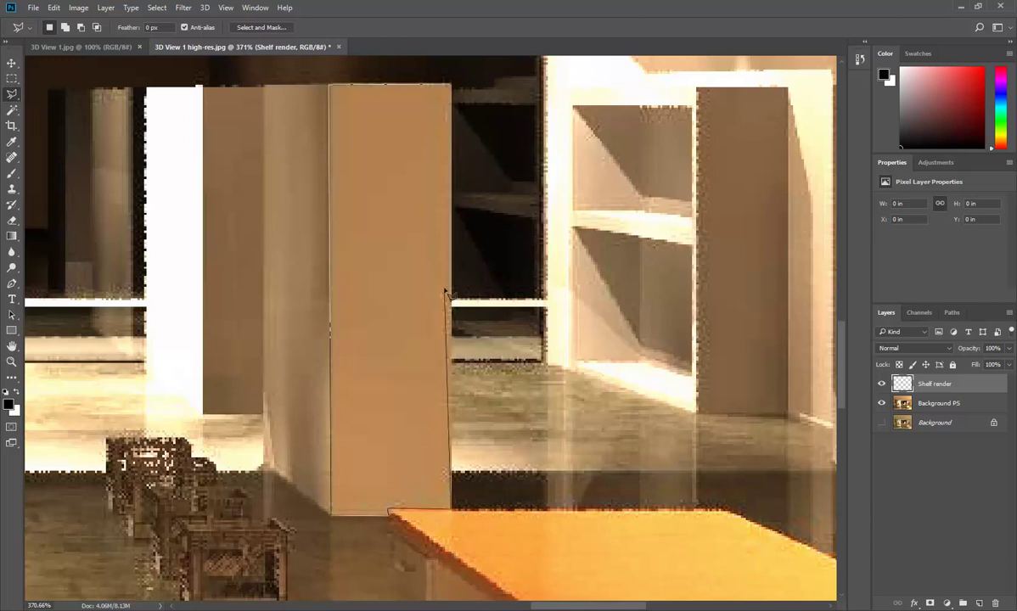
pyautogui.doubleClick(453, 87)
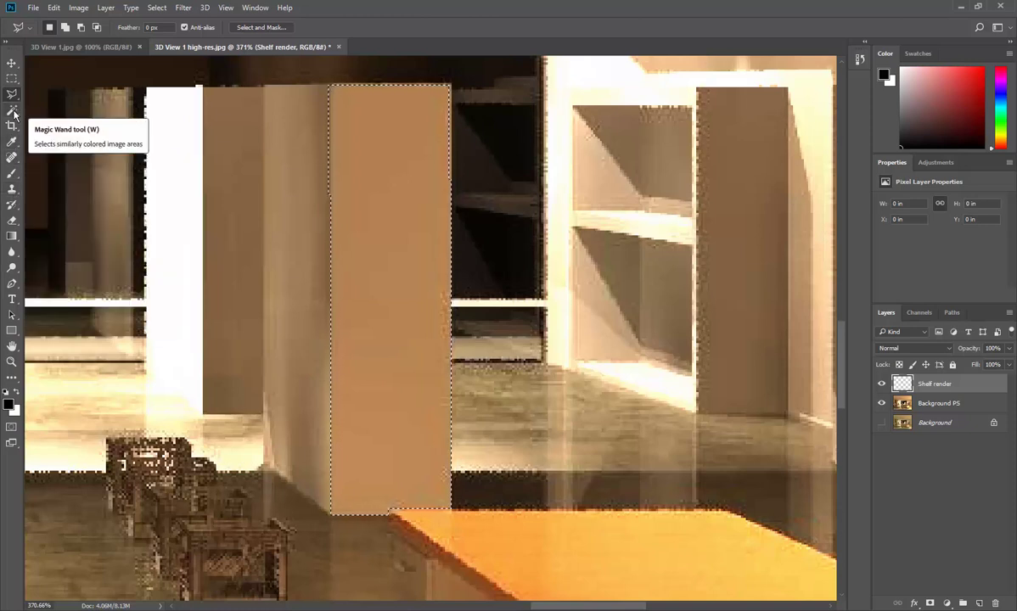
# Choose the Brush tool and set the brush size to 34 px.
pyautogui.click(13, 158)
pyautogui.click(12, 173)
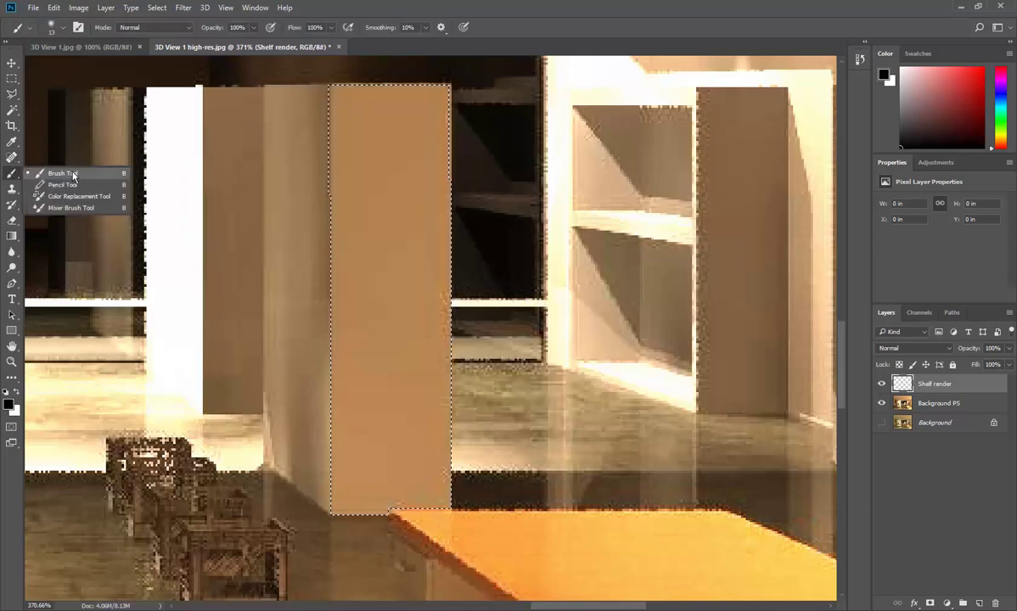
pyautogui.click(73, 174)
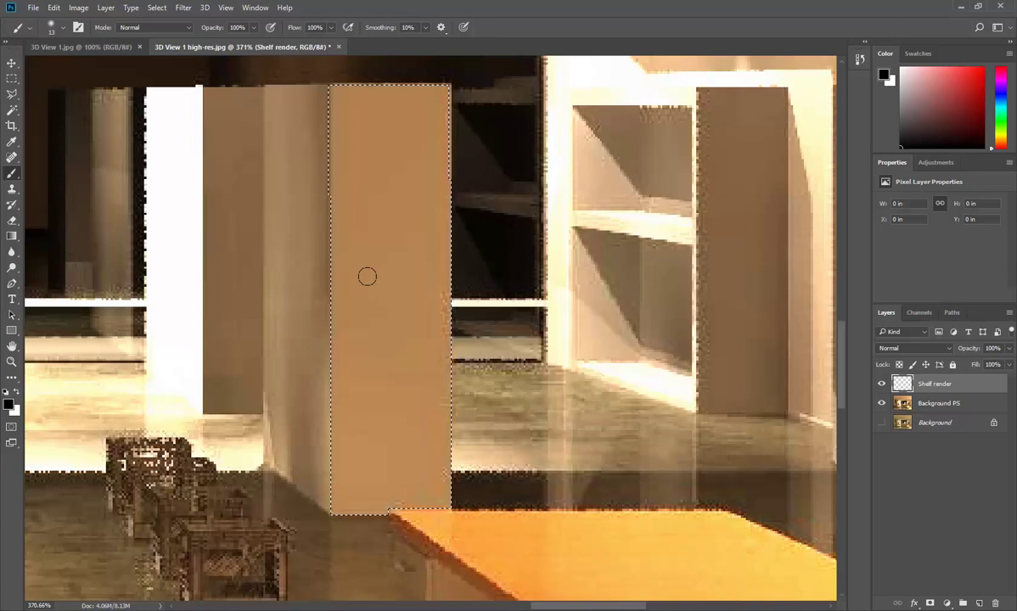
pyautogui.rightClick(367, 275)
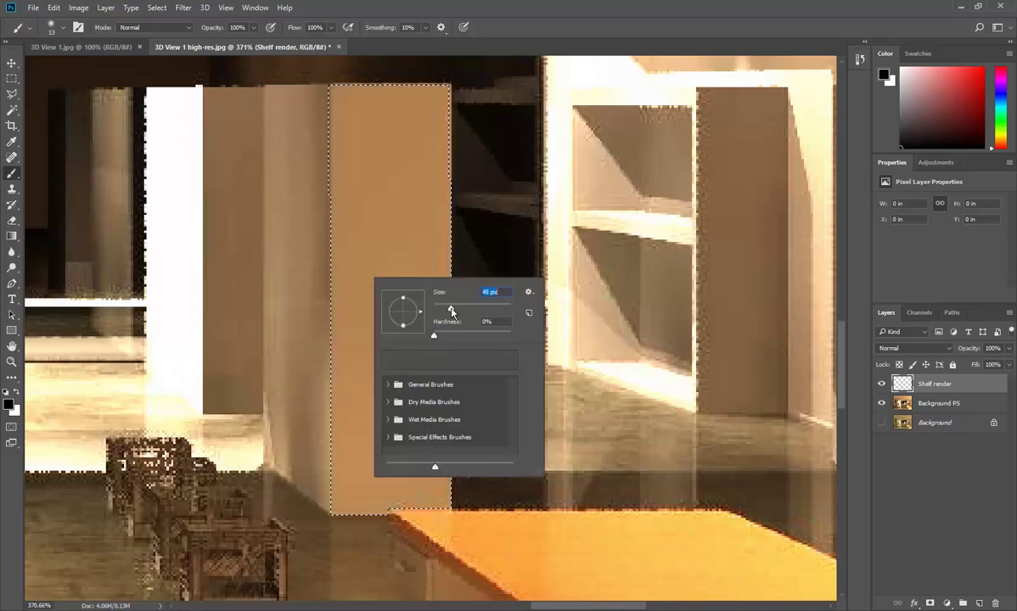
pyautogui.moveTo(452, 310); pyautogui.dragTo(446, 312)
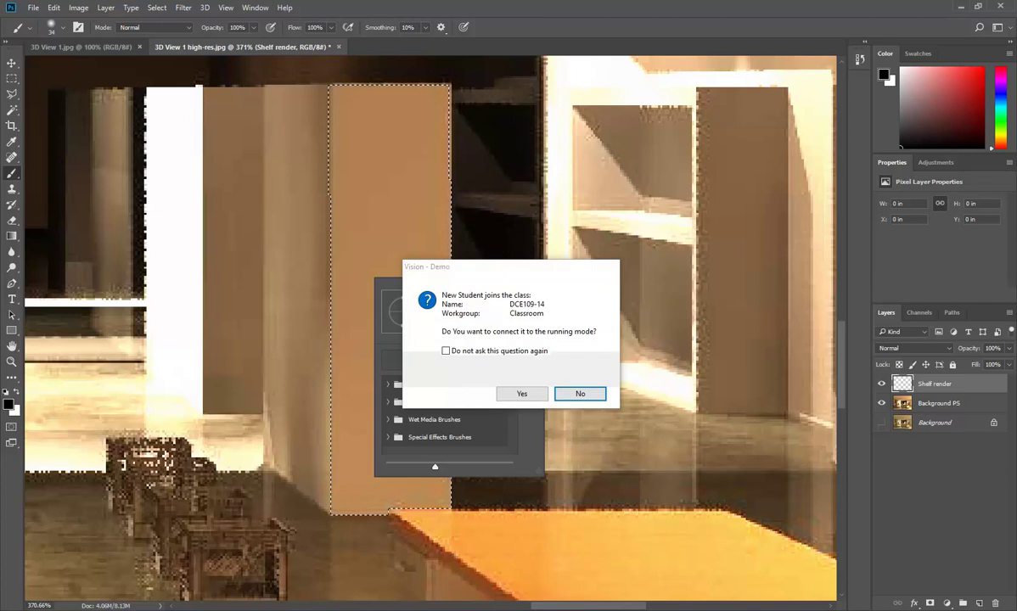
# Accept the Vision demo prompt to connect student computer DCE109-14 to the running mode.
pyautogui.click(253, 610)
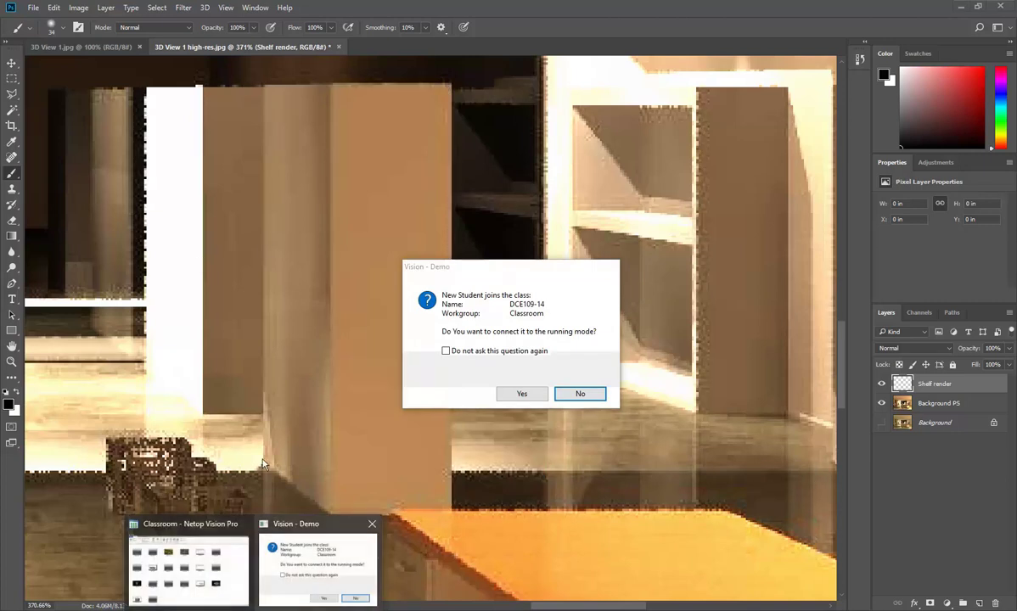
pyautogui.click(518, 391)
pyautogui.click(524, 407)
pyautogui.click(515, 396)
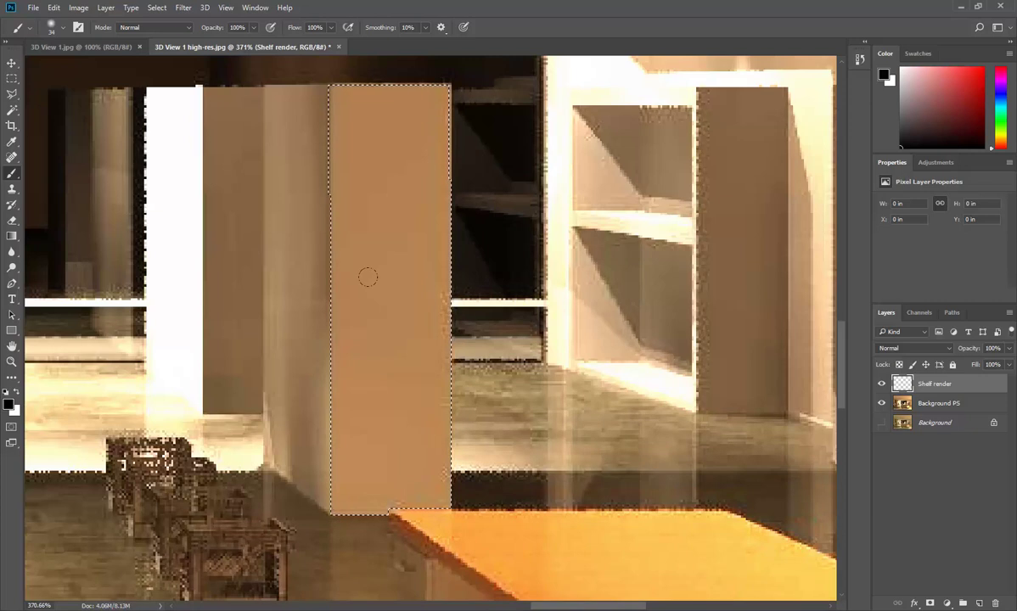
# Enlarge the brush size to 55 px.
pyautogui.rightClick(376, 250)
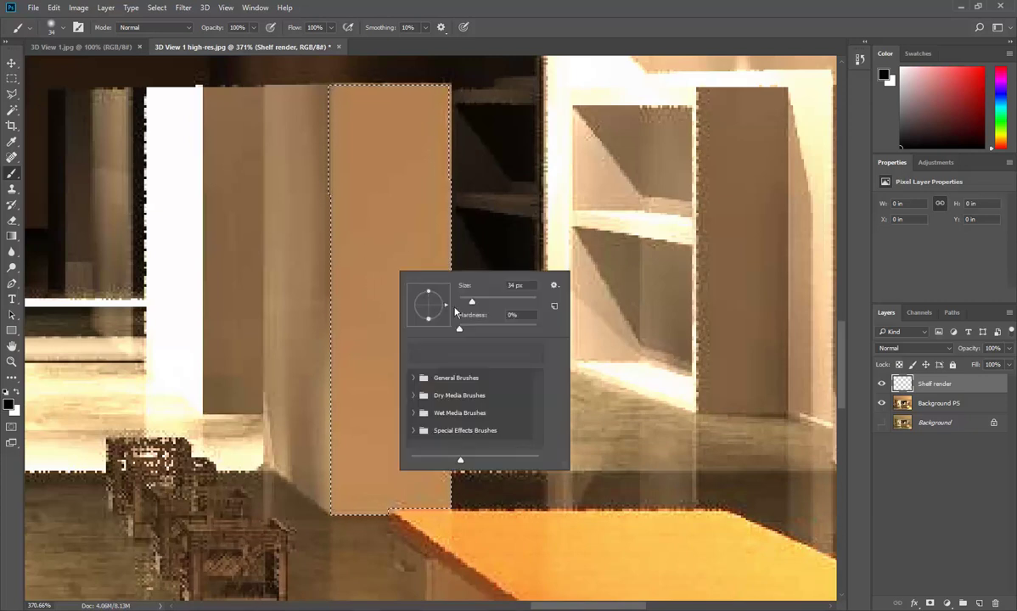
pyautogui.moveTo(473, 306); pyautogui.dragTo(484, 302)
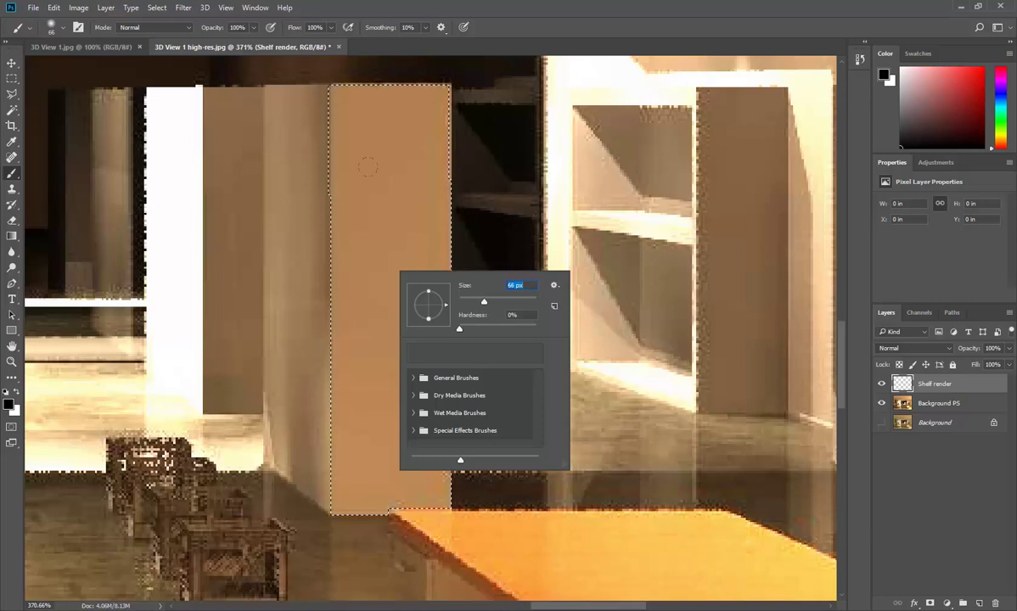
pyautogui.moveTo(481, 304); pyautogui.dragTo(479, 304)
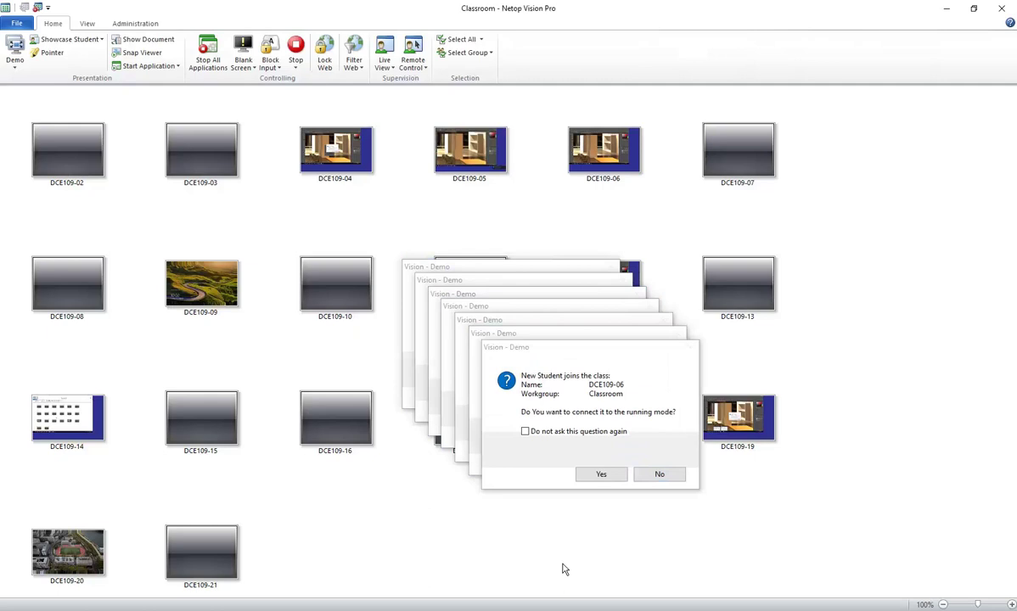
# In Netop Vision Pro, connect the seven waiting student computers, including DCE109-06 and DCE109-09, to the running demo and return to Photoshop.
pyautogui.click(587, 471)
pyautogui.click(581, 460)
pyautogui.click(567, 446)
pyautogui.click(556, 434)
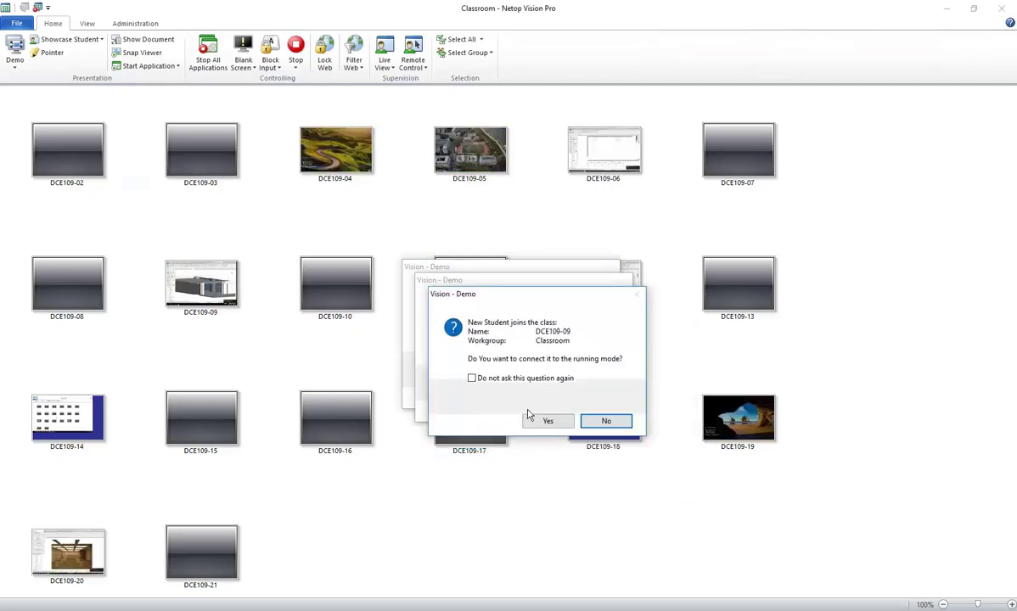
pyautogui.click(525, 421)
pyautogui.click(514, 407)
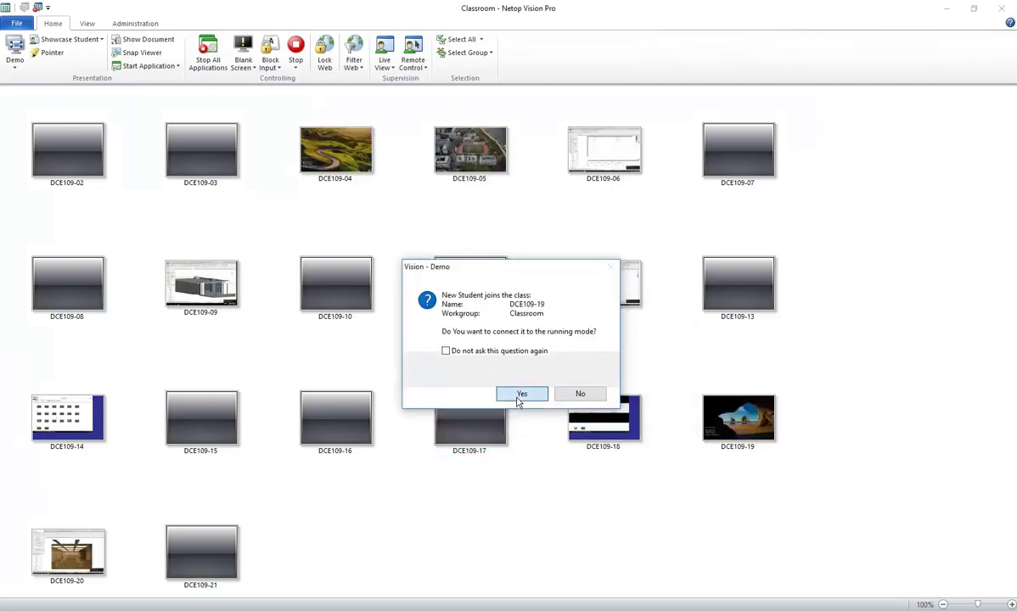
pyautogui.click(513, 396)
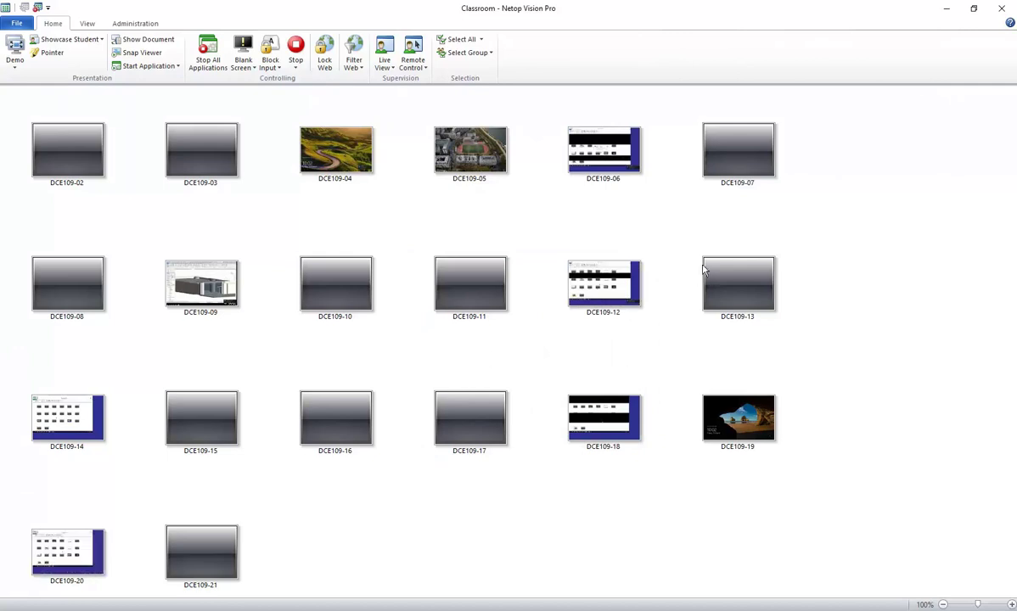
pyautogui.click(948, 8)
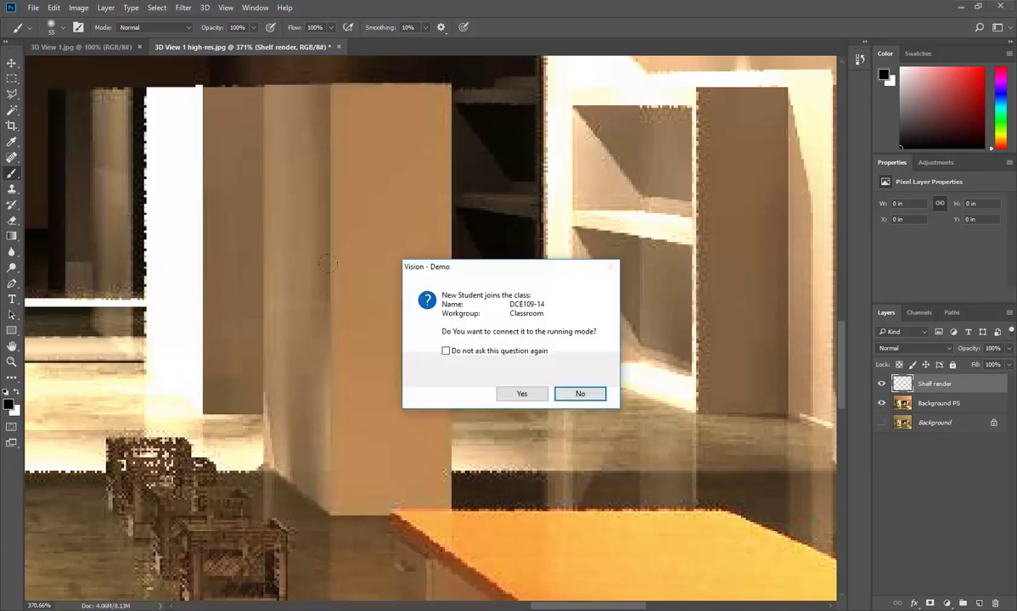
# Accept the new join prompts from the student computers, including DCE109-14 and DCE109-18, in the Netop Vision Pro classroom.
pyautogui.click(518, 395)
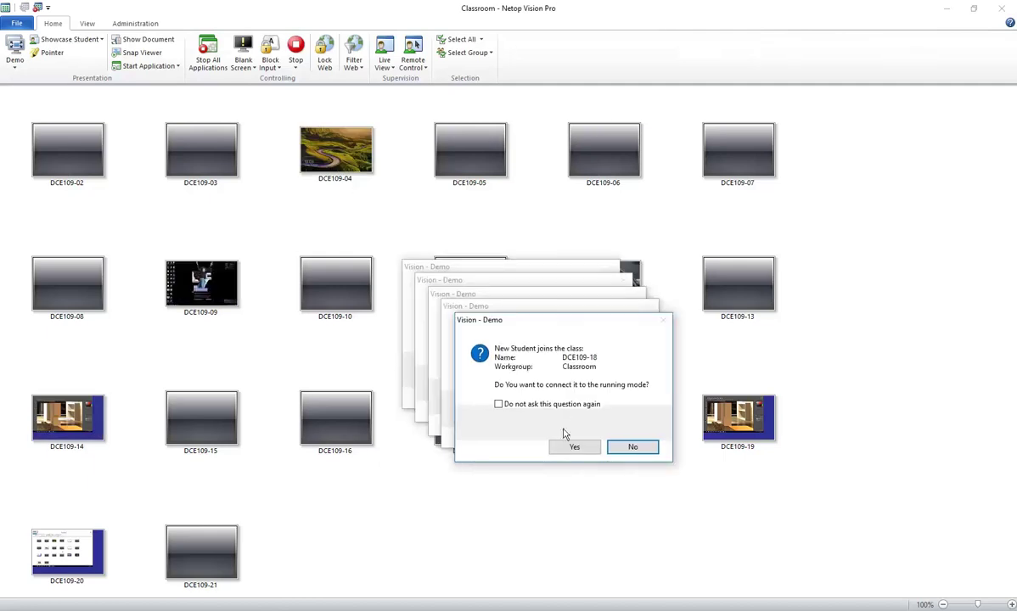
pyautogui.click(567, 447)
pyautogui.click(556, 433)
pyautogui.click(539, 421)
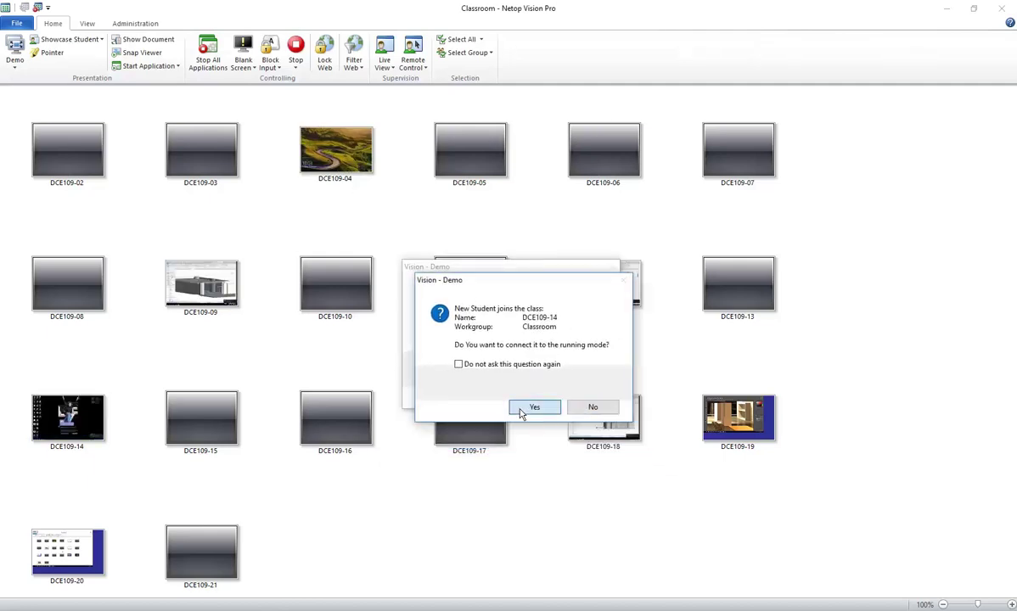
pyautogui.click(521, 412)
pyautogui.click(509, 396)
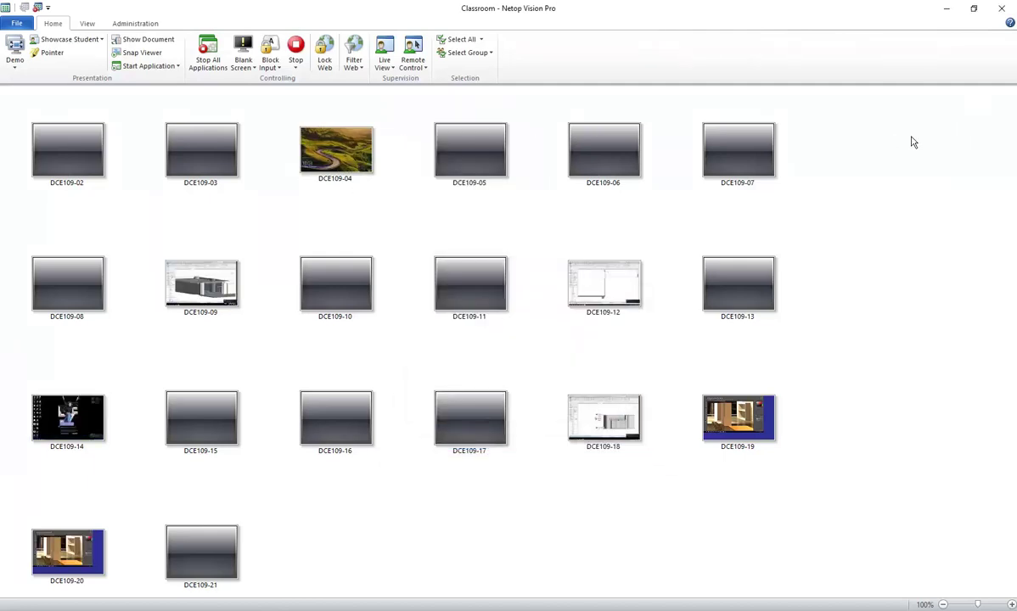
# Stop the running classroom demo and accept the pending join prompts, including the one for DCE109-06.
pyautogui.click(296, 46)
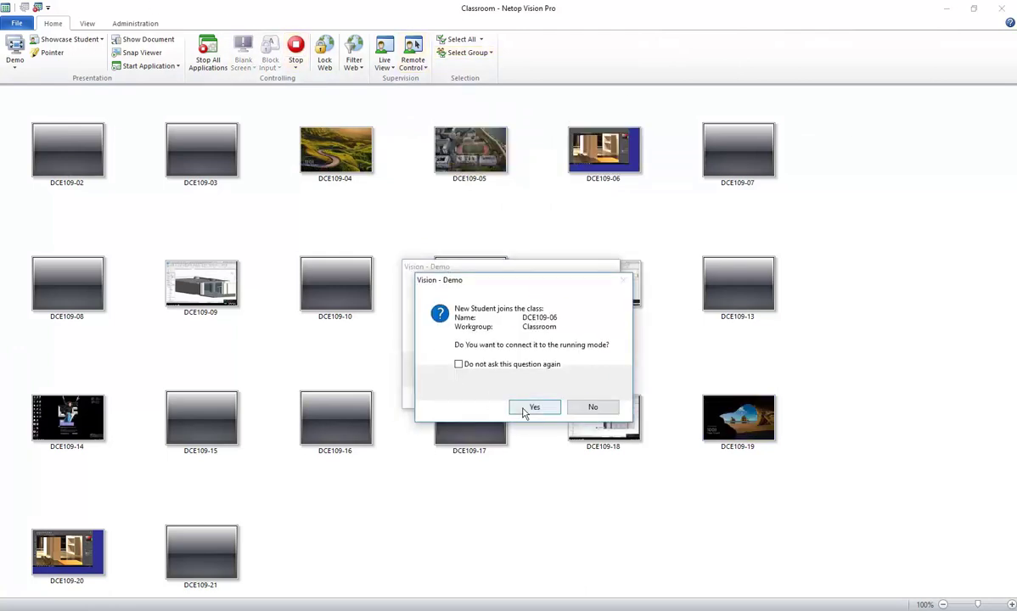
pyautogui.click(522, 407)
pyautogui.click(516, 394)
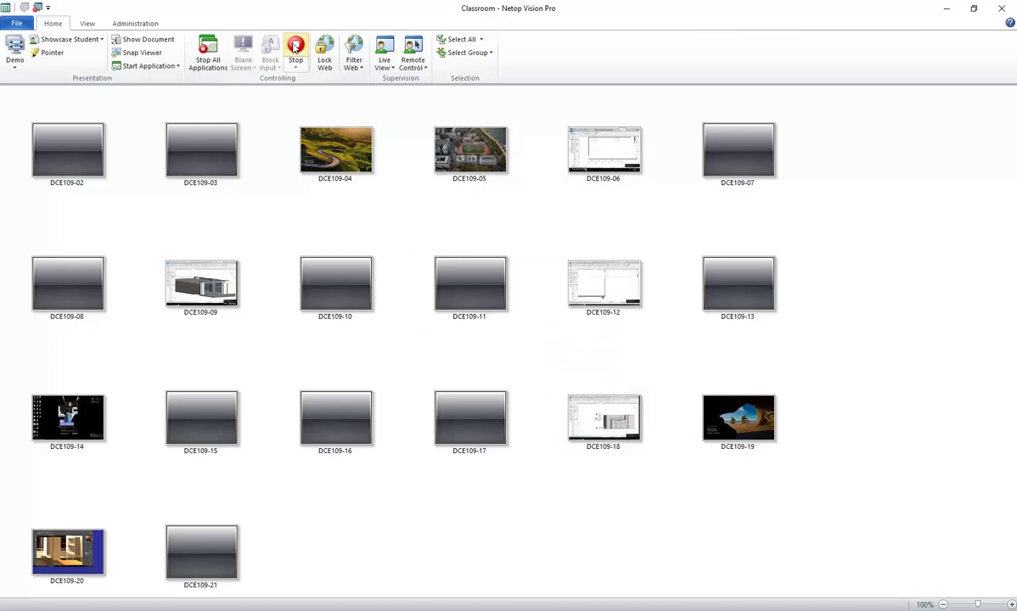
# Select all student computers in the classroom, start the demo for them, and return to Photoshop.
pyautogui.moveTo(796, 100); pyautogui.dragTo(17, 564)
pyautogui.click(14, 51)
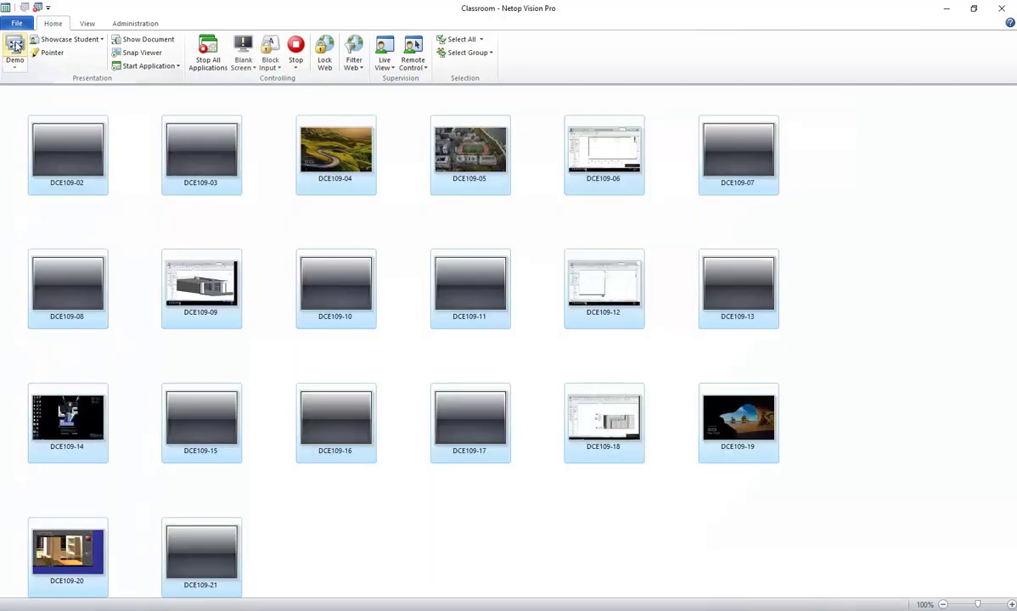
pyautogui.click(947, 11)
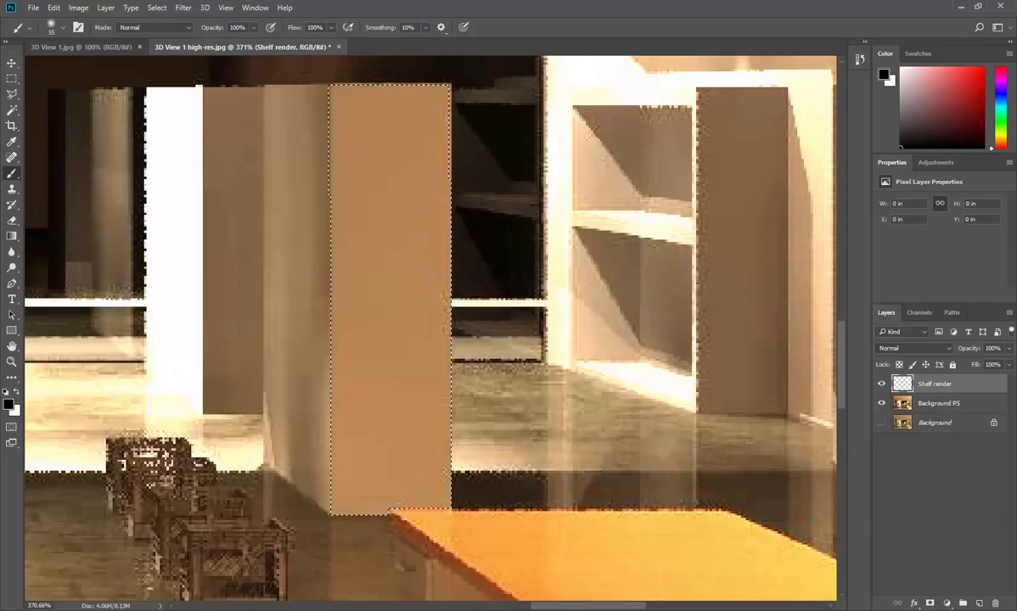
pyautogui.hotkey('alt', 'Tab')
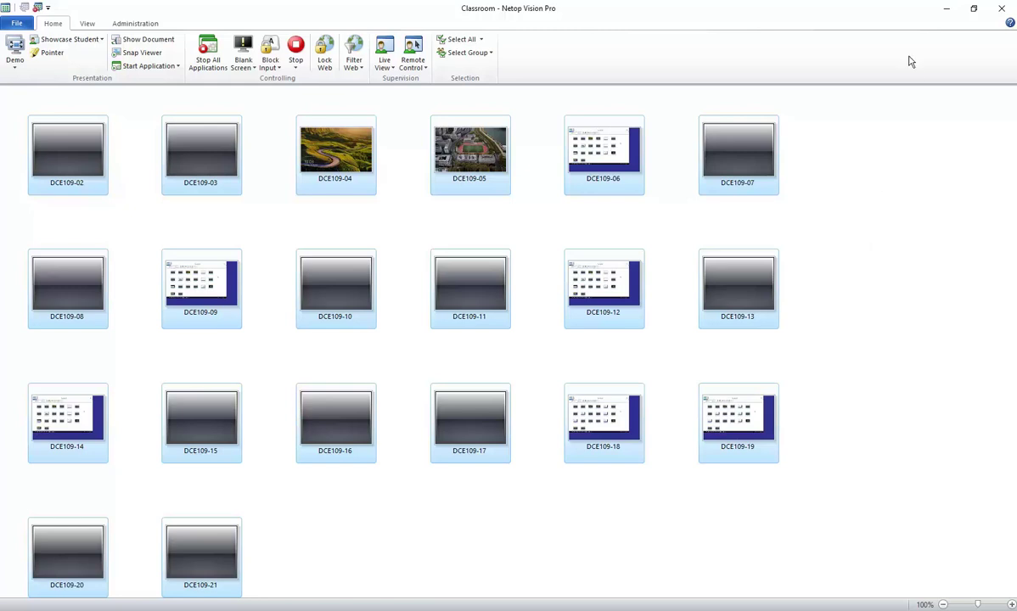
pyautogui.click(946, 9)
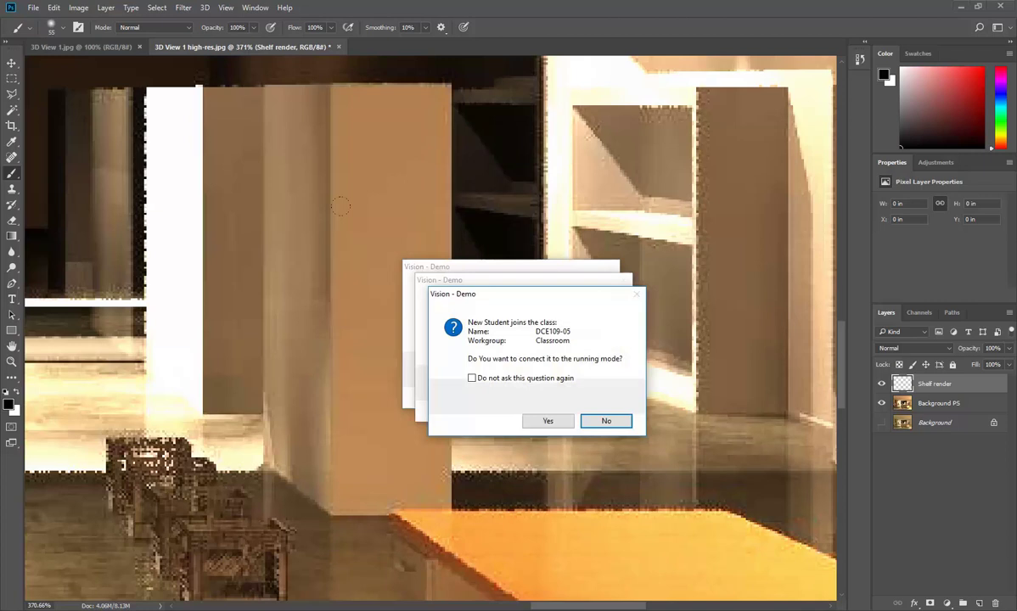
# Connect DCE109-05 and the two other waiting student computers to the restarted demo, and minimize the Netop Vision Pro window.
pyautogui.click(547, 421)
pyautogui.click(533, 408)
pyautogui.click(521, 394)
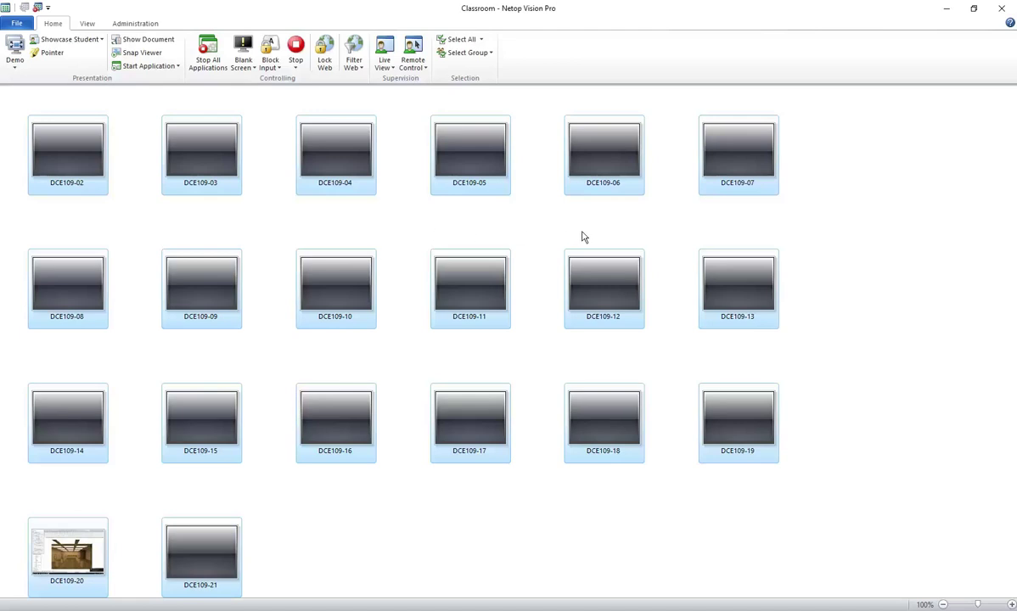
pyautogui.click(945, 8)
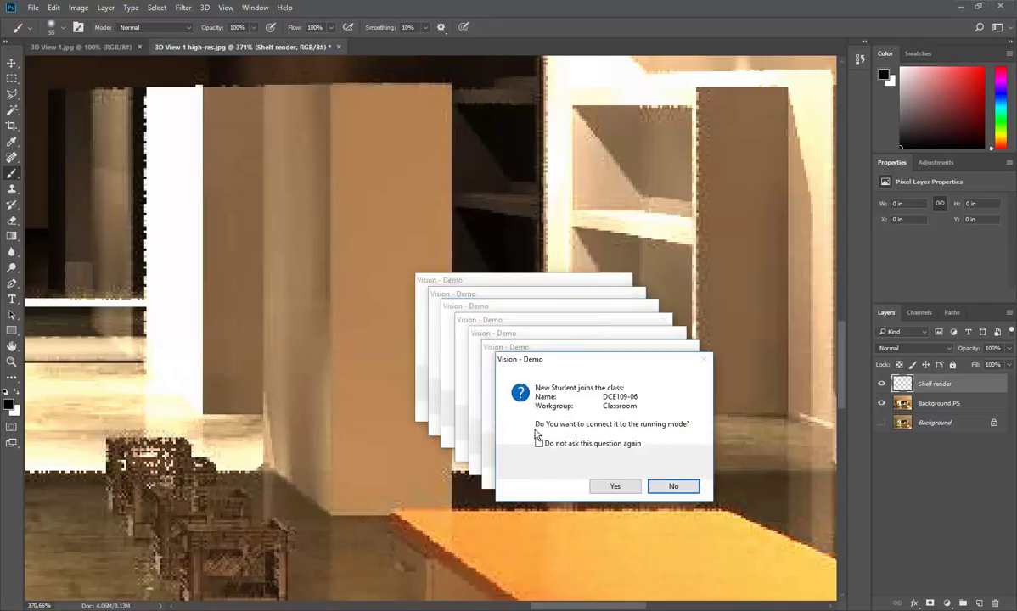
# Connect all the waiting student computers to the running demo, including DCE109-06, DCE109-05 and DCE109-04.
pyautogui.click(612, 485)
pyautogui.click(599, 472)
pyautogui.click(586, 458)
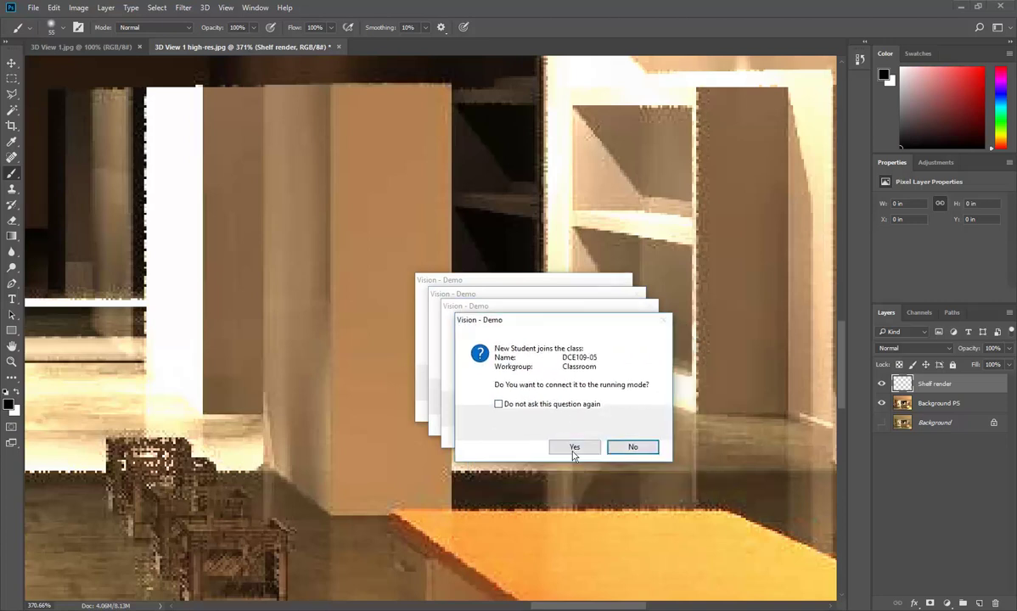
pyautogui.click(572, 445)
pyautogui.click(558, 433)
pyautogui.click(547, 419)
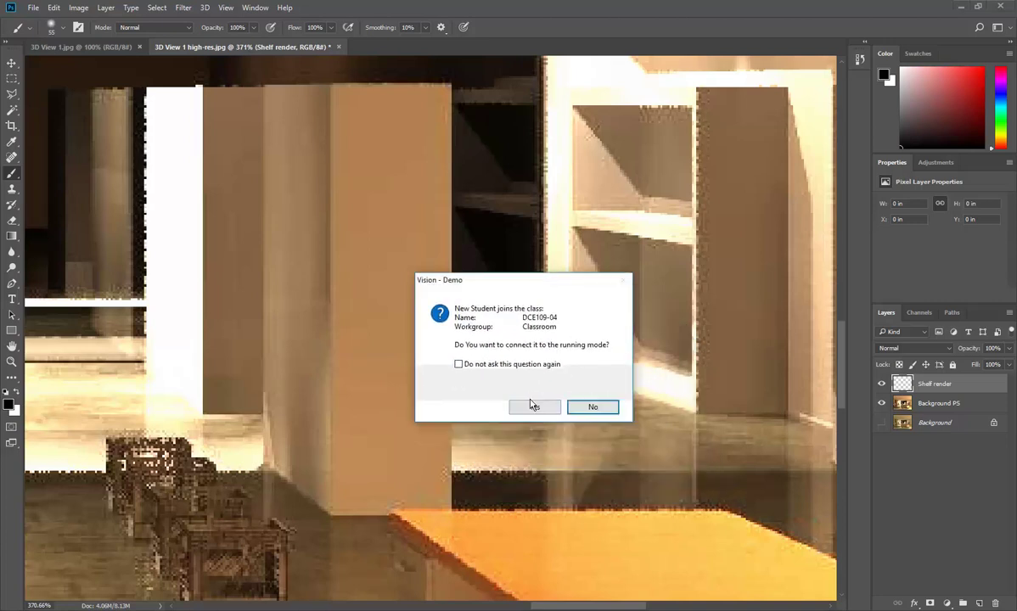
pyautogui.click(532, 407)
pyautogui.click(521, 393)
pyautogui.click(521, 393)
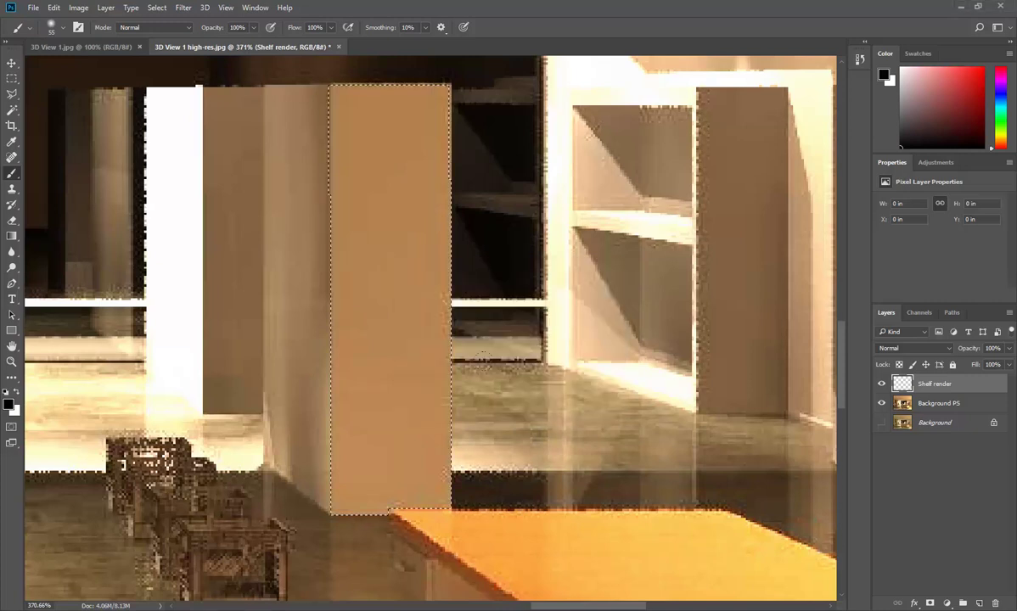
# Dismiss the Vision Control Manager crash report and return to the selected shelf panel.
pyautogui.scroll(1, 354, 244)
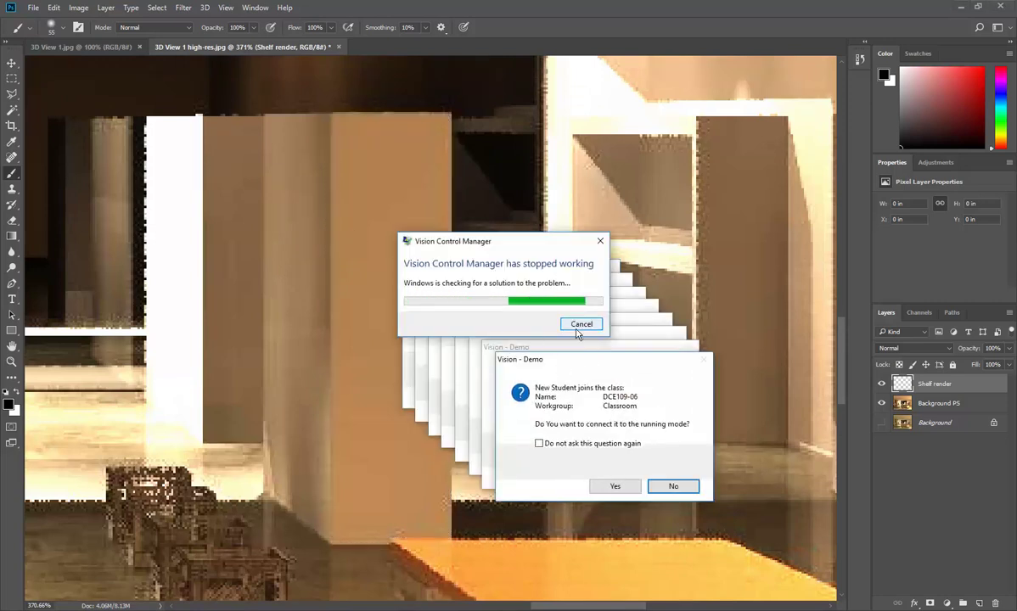
pyautogui.click(577, 323)
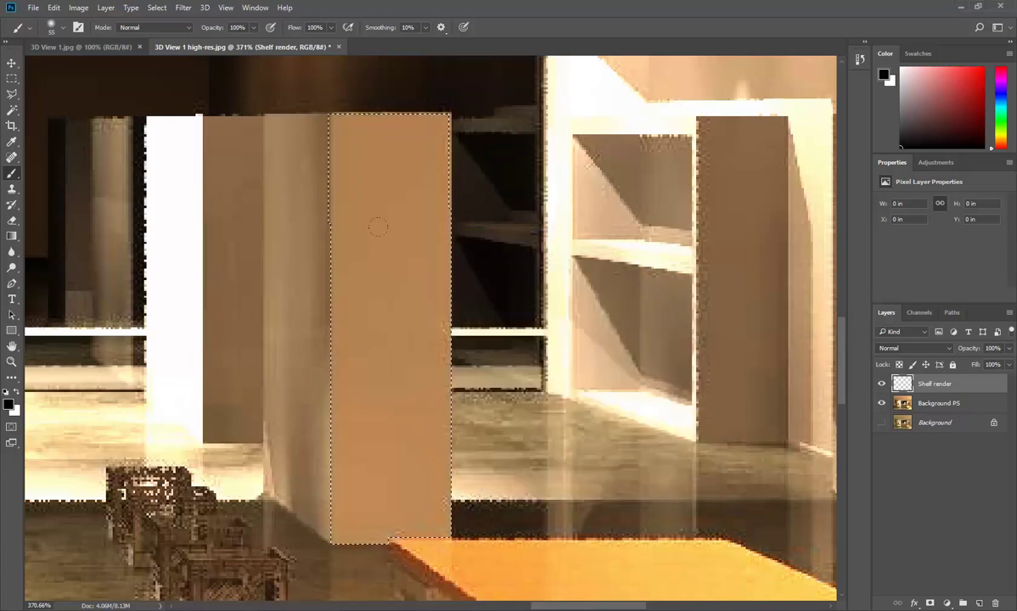
pyautogui.scroll(1, 377, 227)
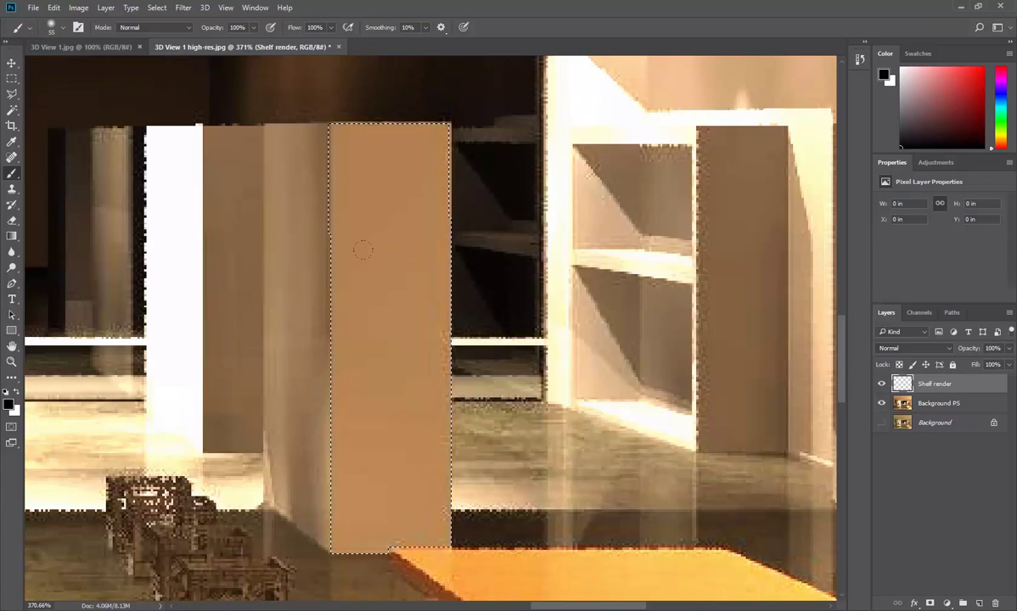
# Set the brush size to 36 px, dab black once on the upper shelf panel, and undo the dab.
pyautogui.rightClick(364, 250)
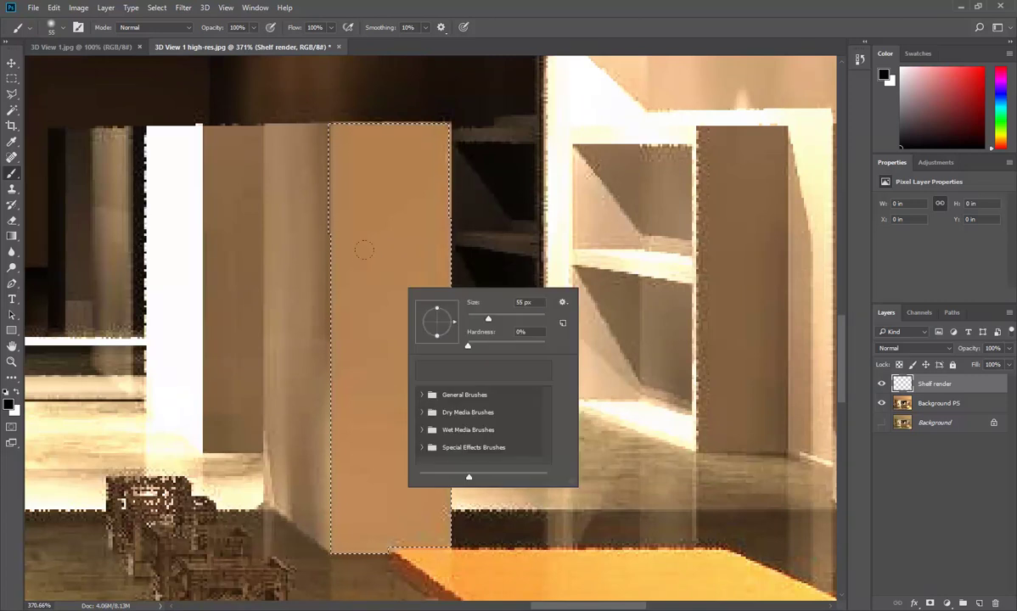
pyautogui.moveTo(488, 323); pyautogui.dragTo(481, 322)
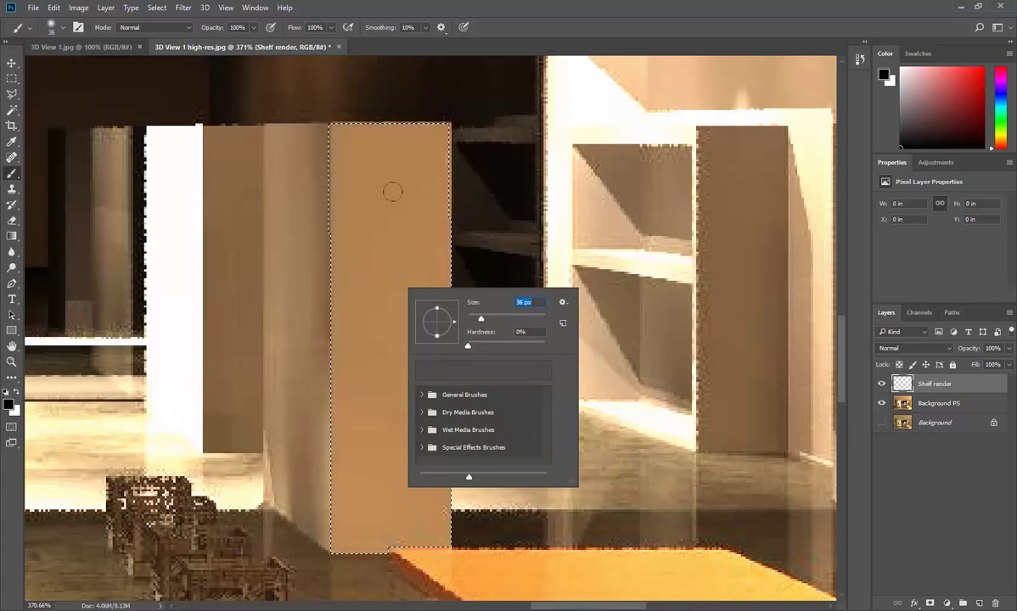
pyautogui.click(413, 212)
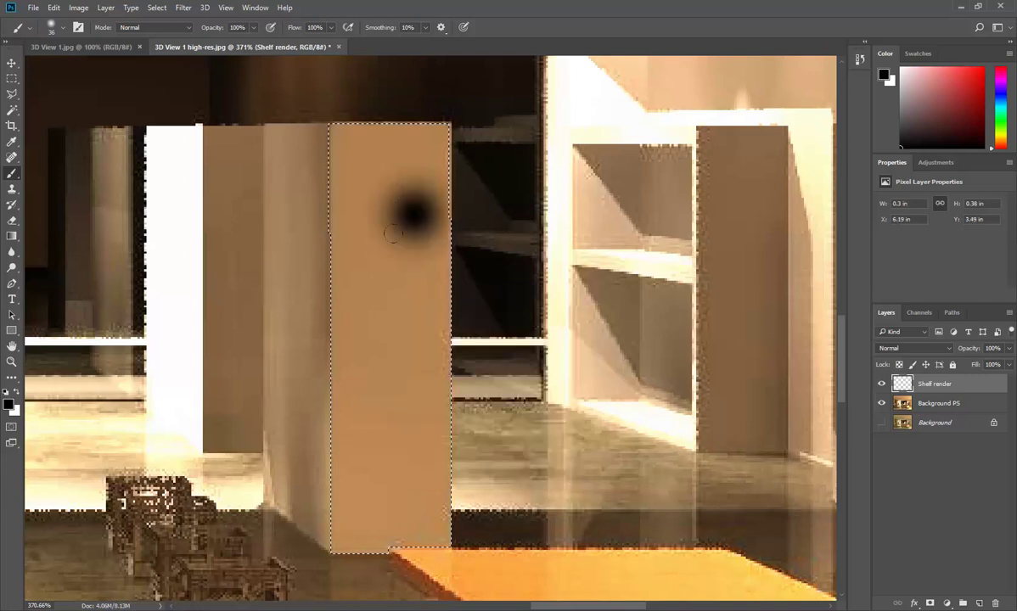
pyautogui.click(54, 7)
pyautogui.click(85, 17)
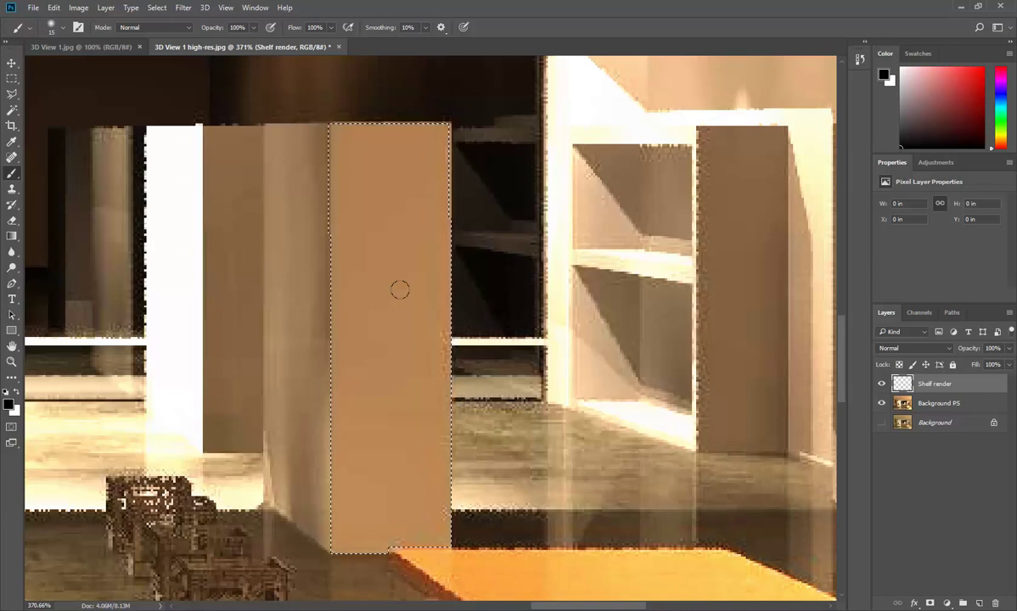
# Enlarge the brush to 40 px with 0% hardness.
pyautogui.press(']')
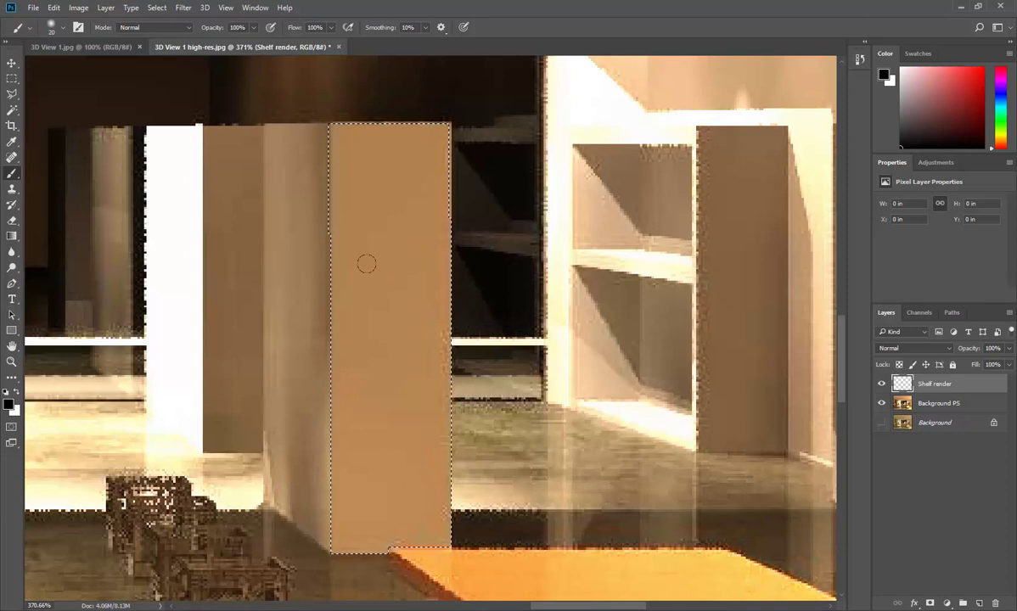
pyautogui.rightClick(363, 265)
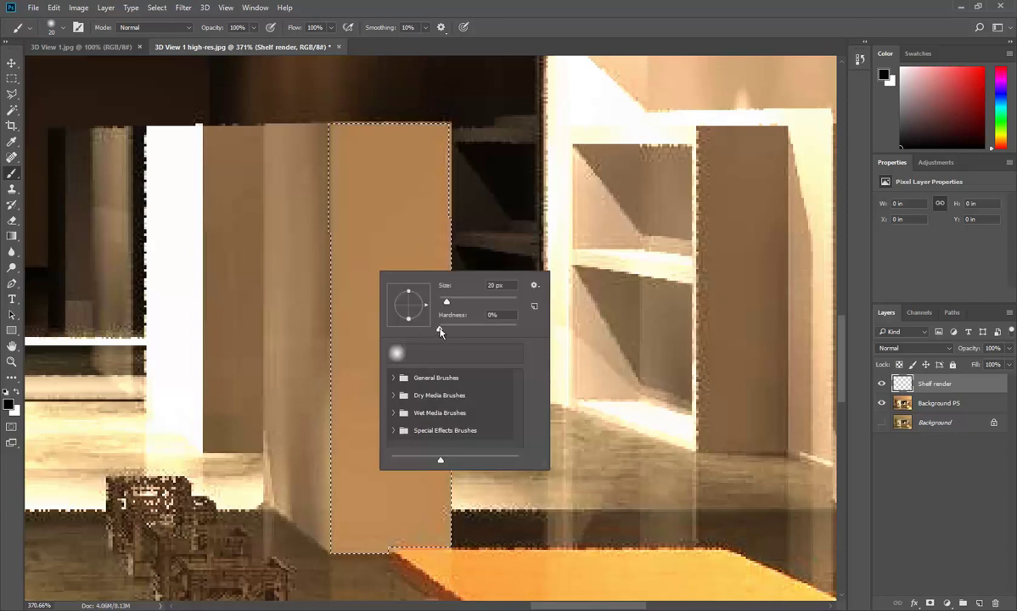
pyautogui.click(440, 330)
pyautogui.click(516, 16)
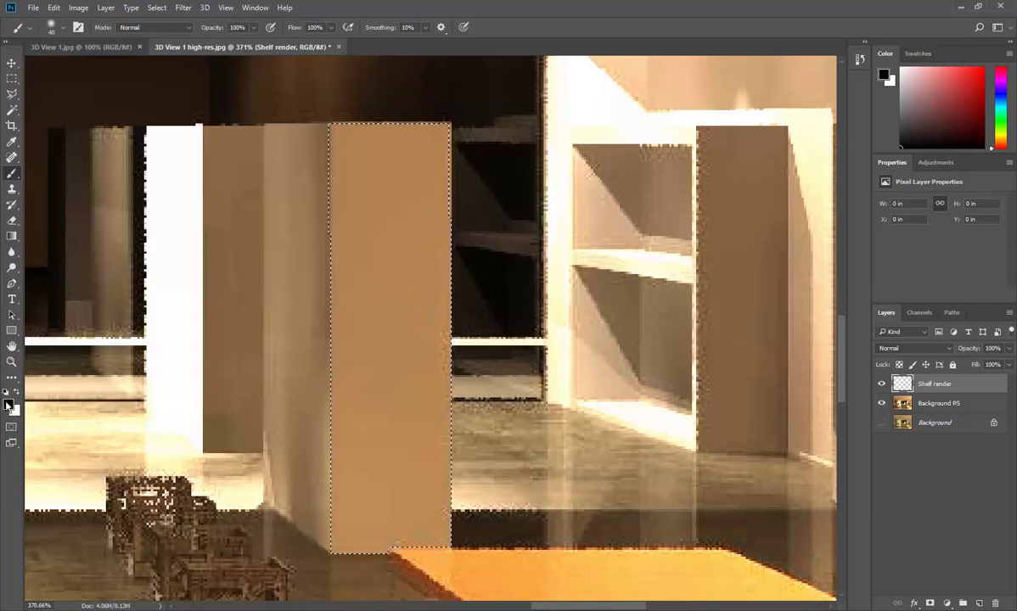
# Paint soft black dabs down the middle of the selected shelf panel and out to its left edge.
pyautogui.click(386, 314)
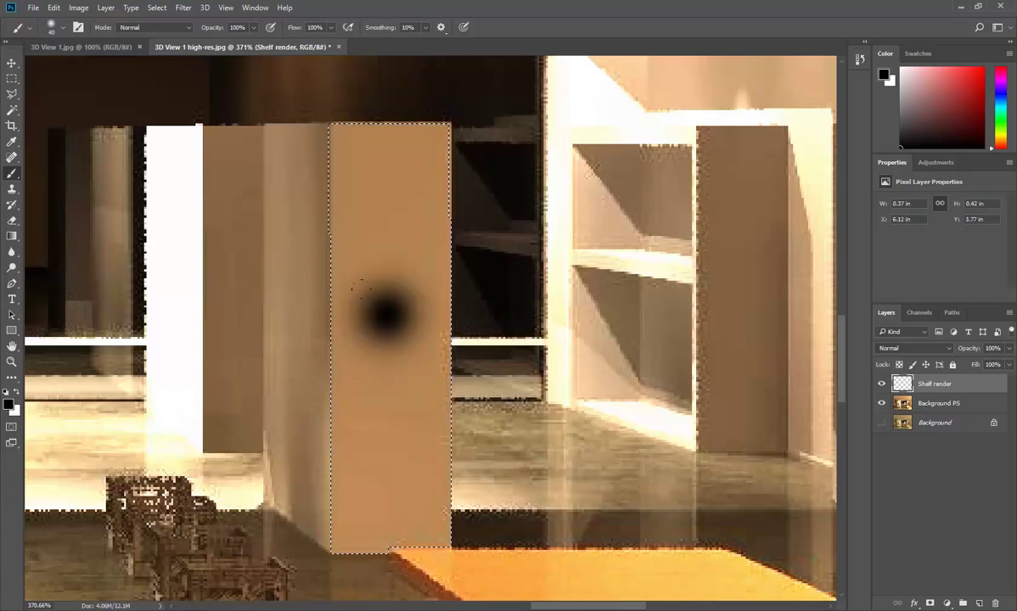
pyautogui.click(386, 276)
pyautogui.click(386, 208)
pyautogui.click(386, 321)
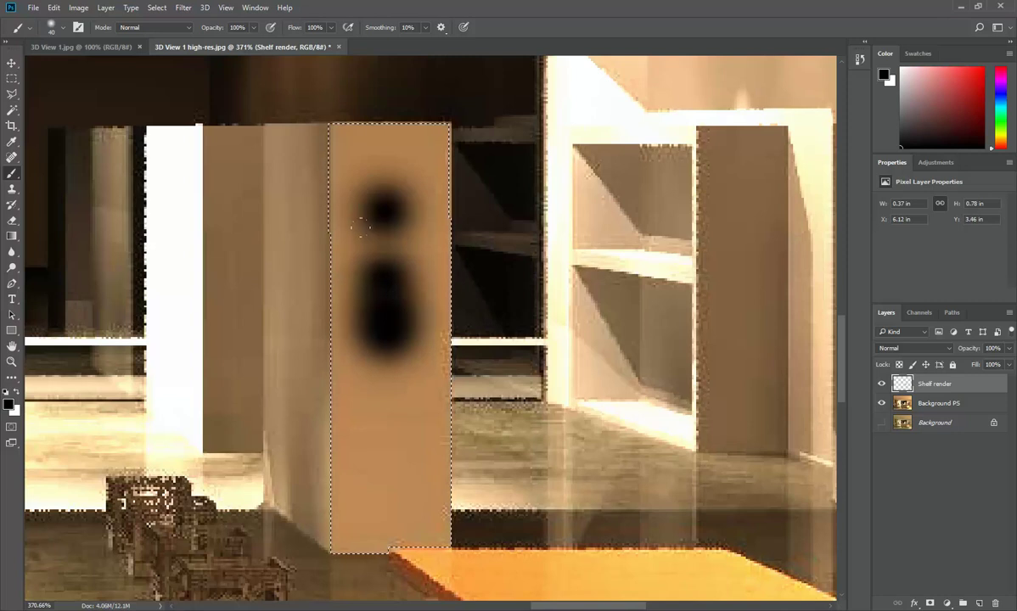
pyautogui.click(382, 254)
pyautogui.click(357, 327)
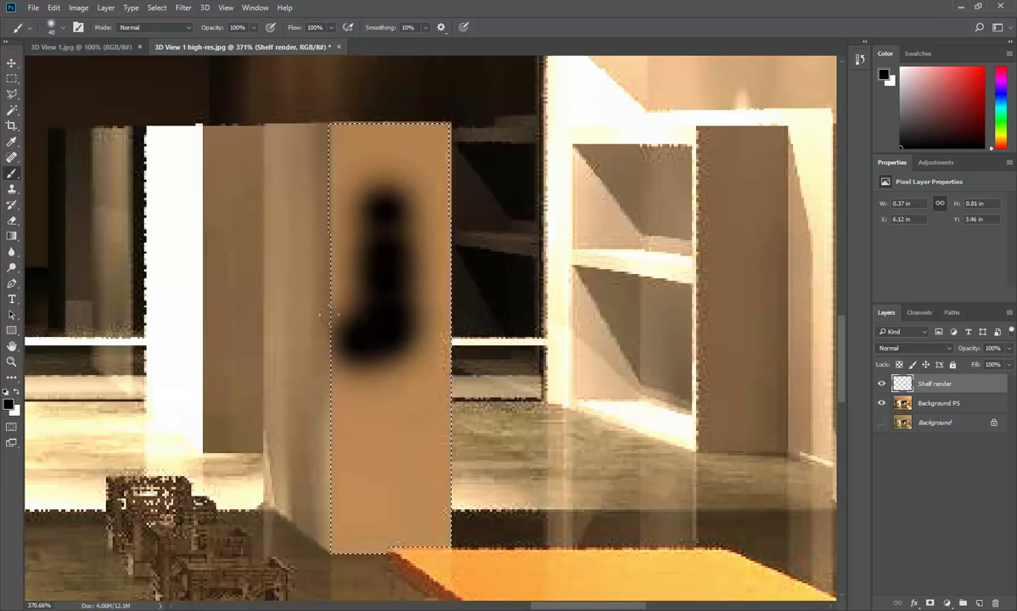
pyautogui.click(336, 341)
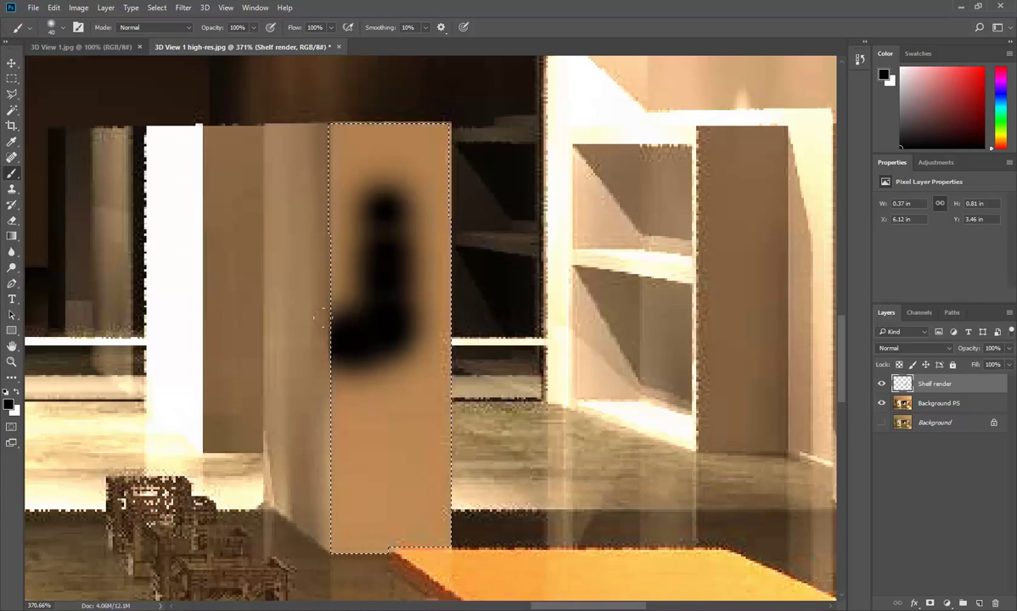
# Set the brush hardness to 100% and paint overlapping hard-edged black dabs down the selected shelf panel.
pyautogui.rightClick(371, 290)
pyautogui.moveTo(430, 349); pyautogui.dragTo(547, 352)
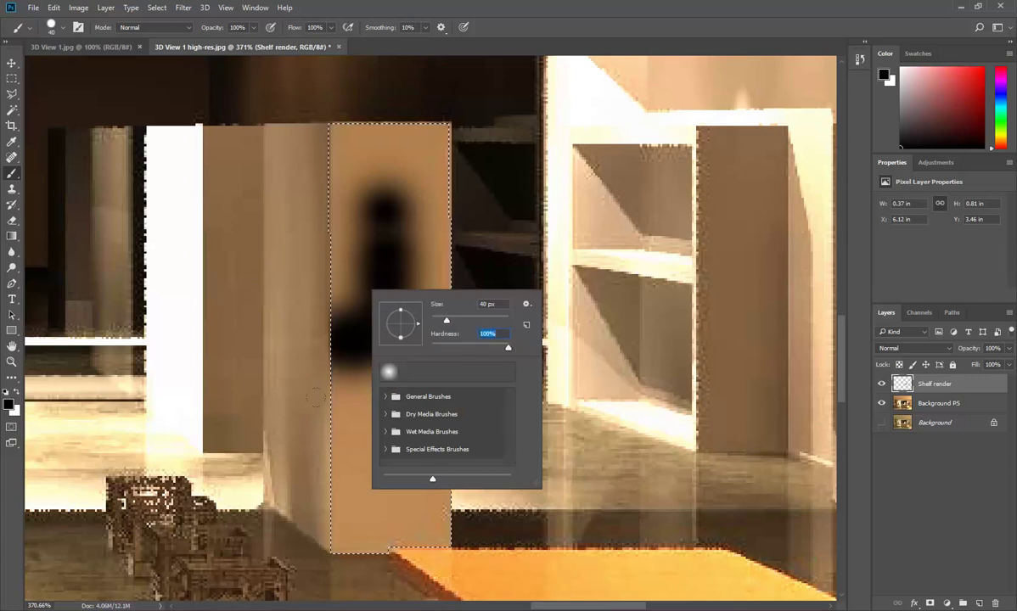
pyautogui.click(352, 145)
pyautogui.click(387, 179)
pyautogui.click(383, 427)
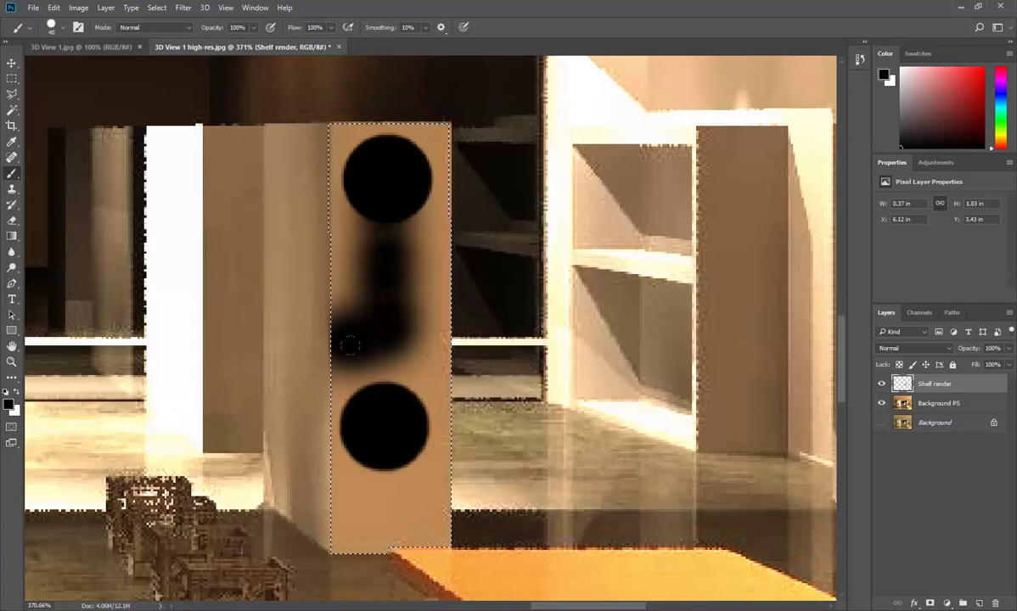
pyautogui.click(382, 374)
pyautogui.click(387, 350)
pyautogui.click(385, 312)
pyautogui.click(386, 282)
pyautogui.click(381, 254)
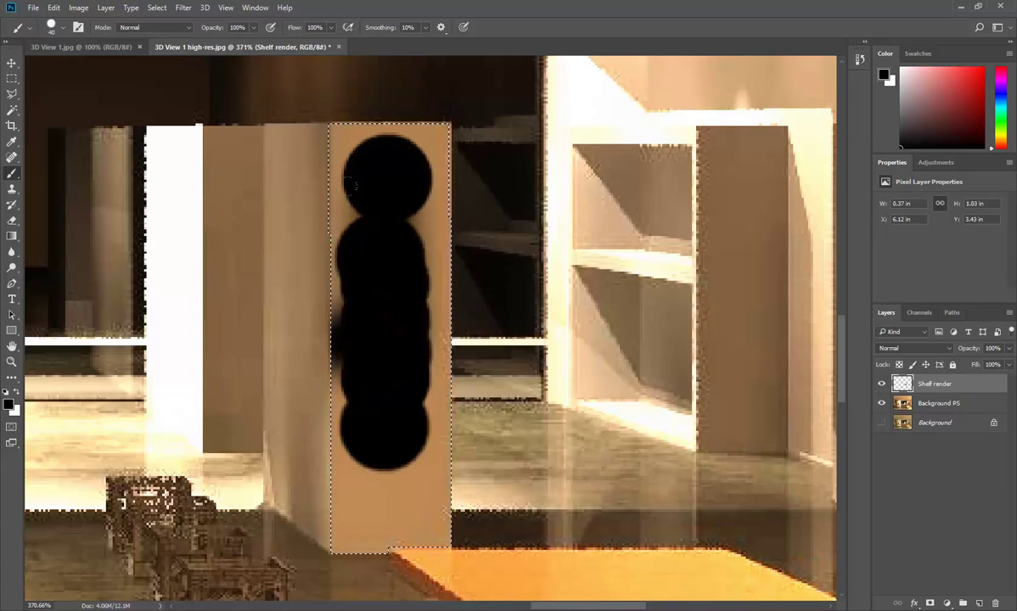
pyautogui.click(383, 222)
# Set the brush hardness to 41% and extend the black paint over the lower and right parts of the panel.
pyautogui.rightClick(395, 311)
pyautogui.moveTo(533, 369); pyautogui.dragTo(487, 374)
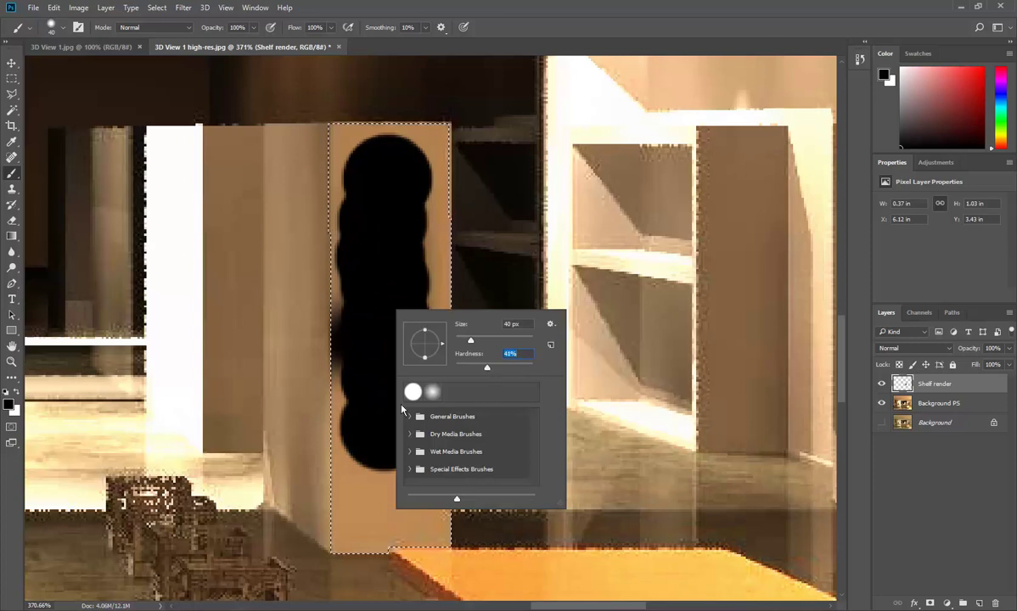
pyautogui.click(382, 437)
pyautogui.click(379, 471)
pyautogui.moveTo(347, 443)
pyautogui.mouseDown()
pyautogui.moveTo(354, 449)
pyautogui.moveTo(370, 408)
pyautogui.moveTo(376, 232)
pyautogui.moveTo(372, 373)
pyautogui.mouseUp()
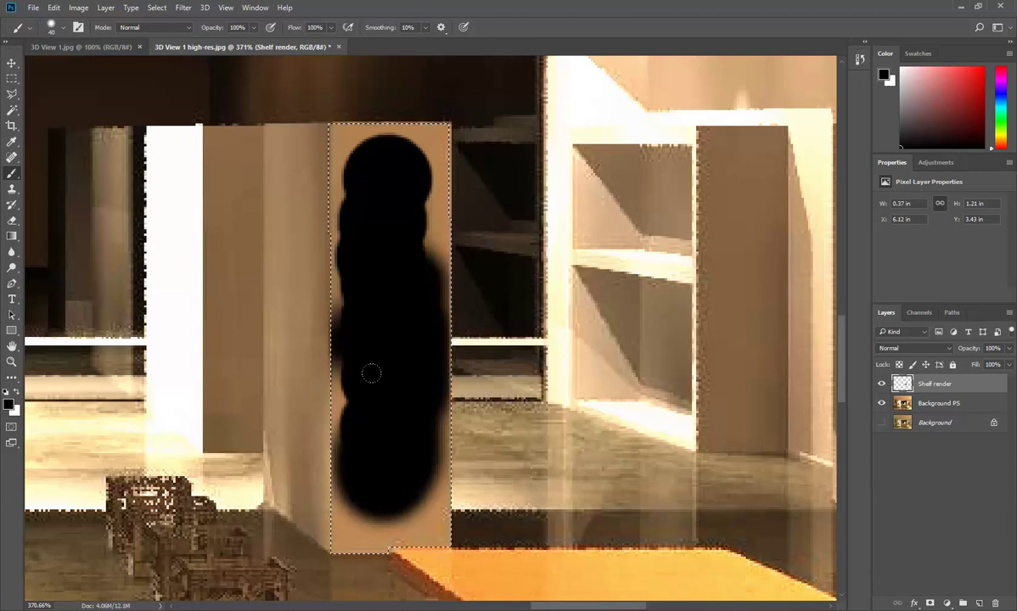
# Choose Kyle's Paintbox - Wet Blender 50 from the Wet Media Brushes and smear the black paint along the panel.
pyautogui.rightClick(371, 323)
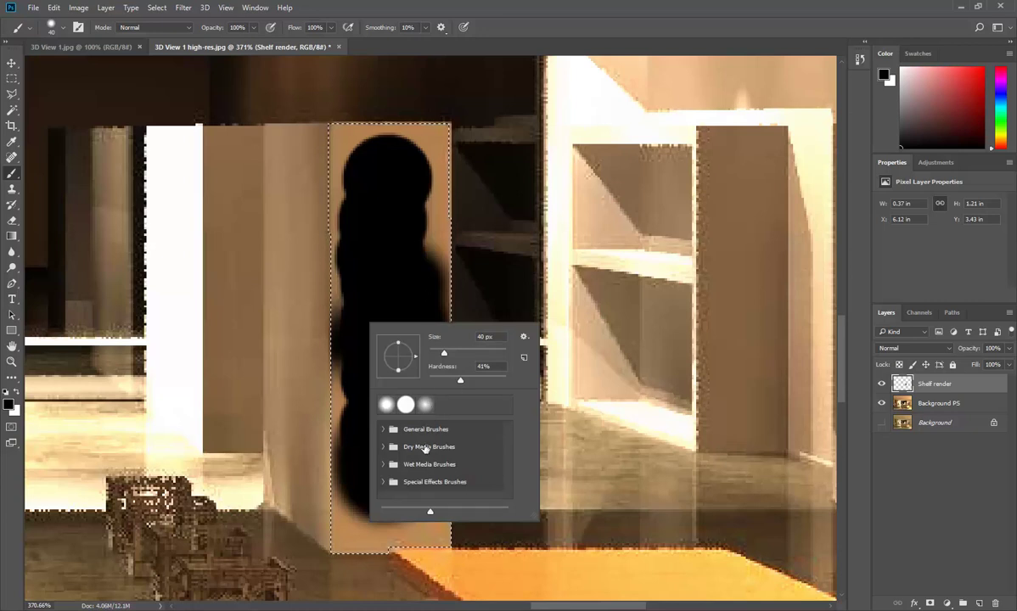
pyautogui.click(382, 429)
pyautogui.click(383, 431)
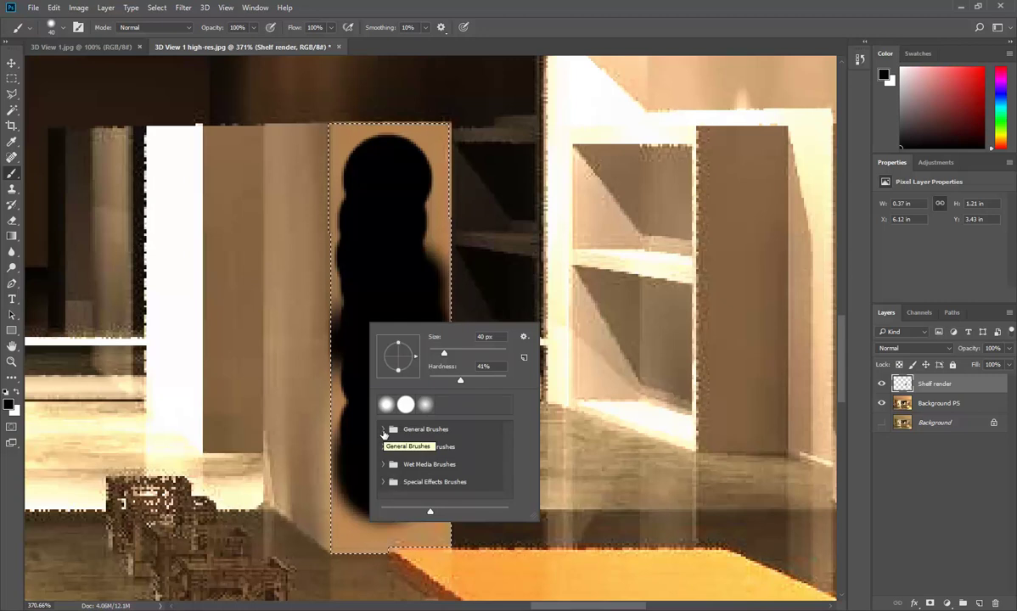
pyautogui.click(383, 430)
pyautogui.click(382, 431)
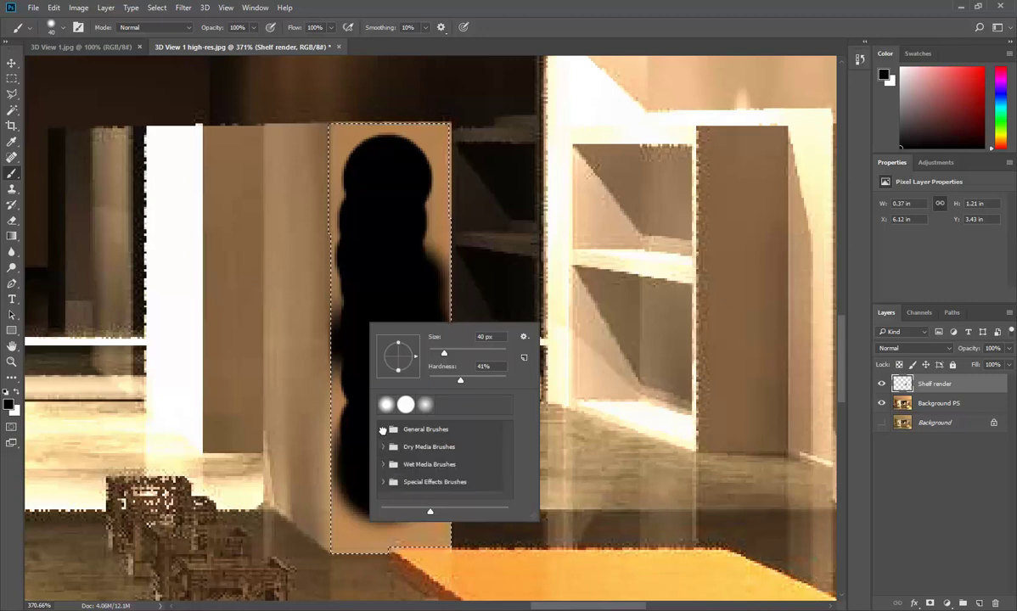
pyautogui.click(383, 464)
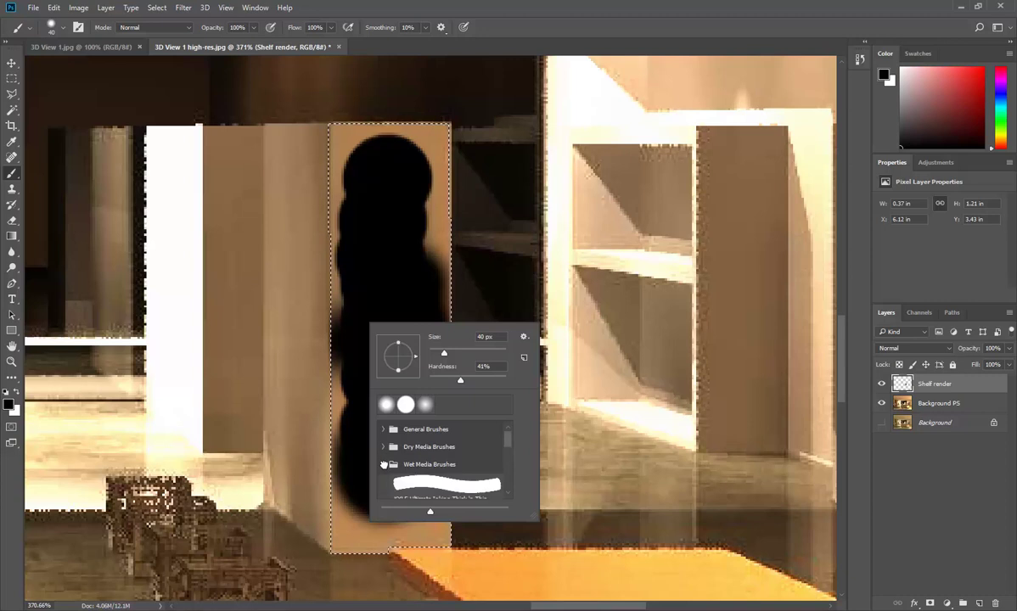
pyautogui.scroll(-1, 414, 448)
pyautogui.scroll(-4, 413, 446)
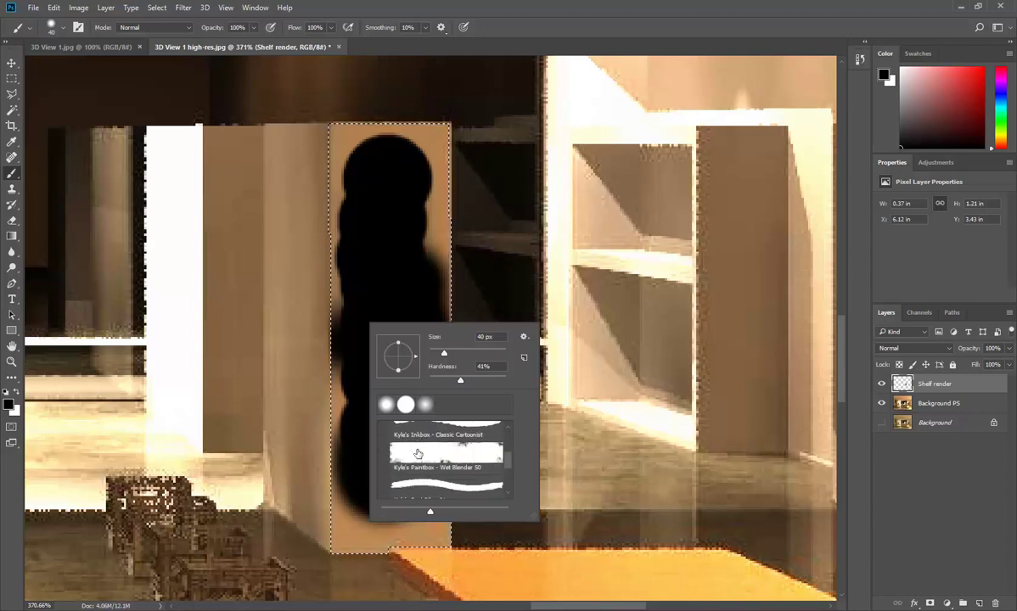
pyautogui.click(412, 433)
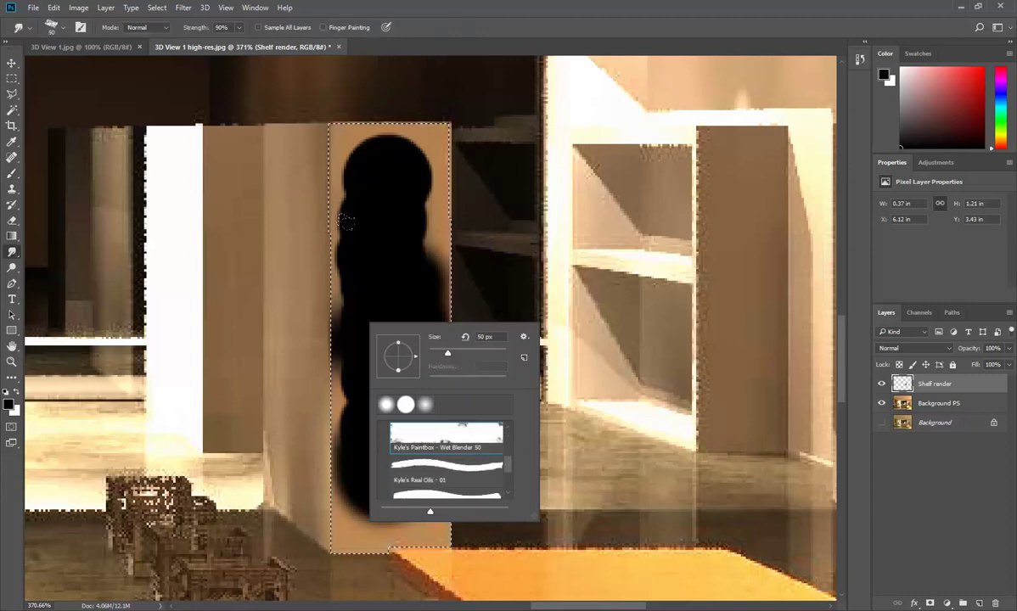
pyautogui.moveTo(360, 211)
pyautogui.mouseDown()
pyautogui.moveTo(372, 153)
pyautogui.moveTo(343, 174)
pyautogui.moveTo(326, 291)
pyautogui.moveTo(342, 326)
pyautogui.moveTo(354, 437)
pyautogui.moveTo(336, 380)
pyautogui.mouseUp()
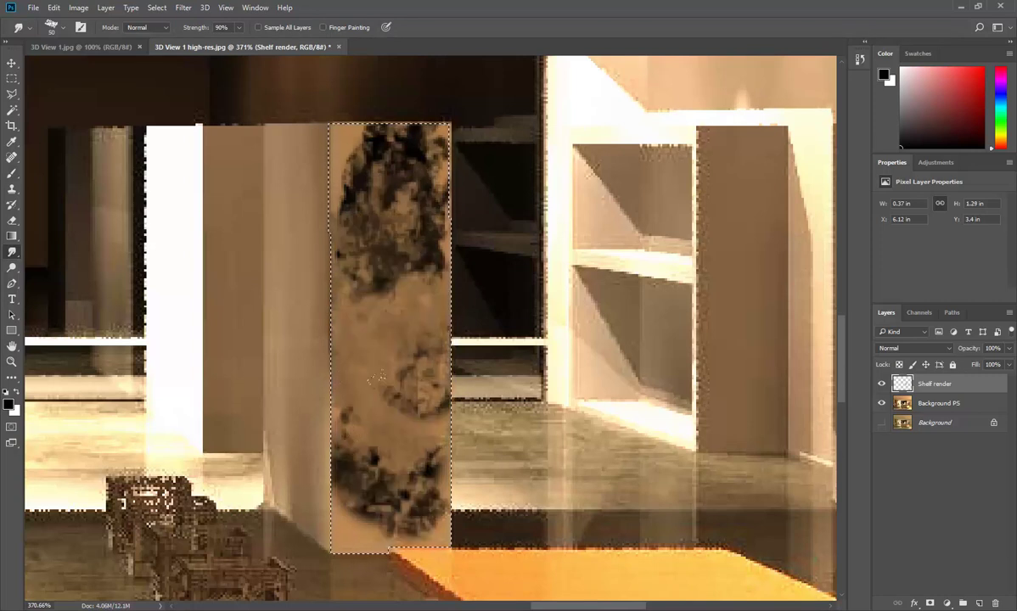
# Switch back to the recent 40 px brush with 41% hardness and paint black over the smeared panel area.
pyautogui.rightClick(389, 252)
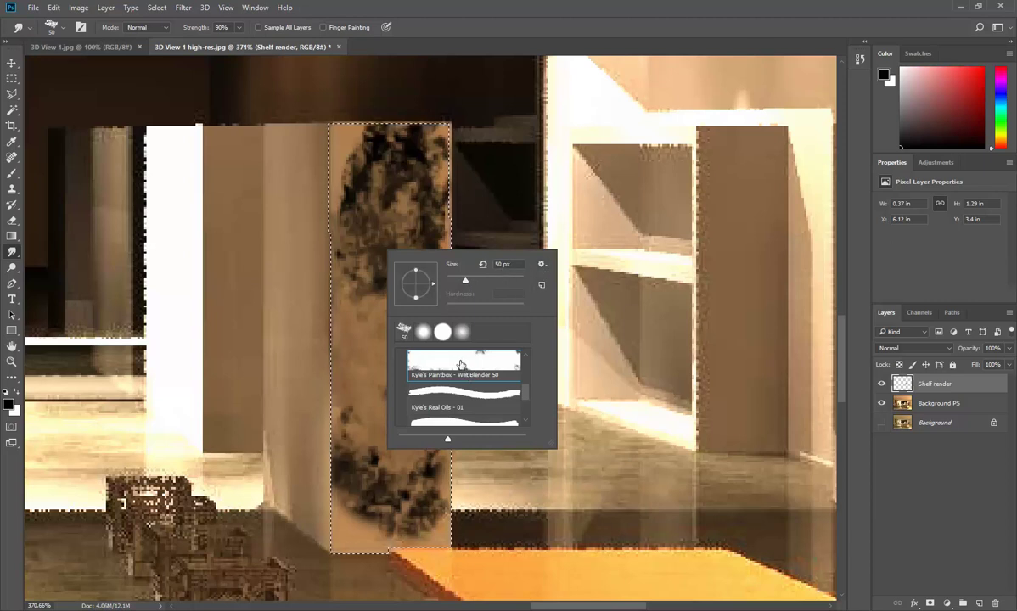
pyautogui.click(422, 333)
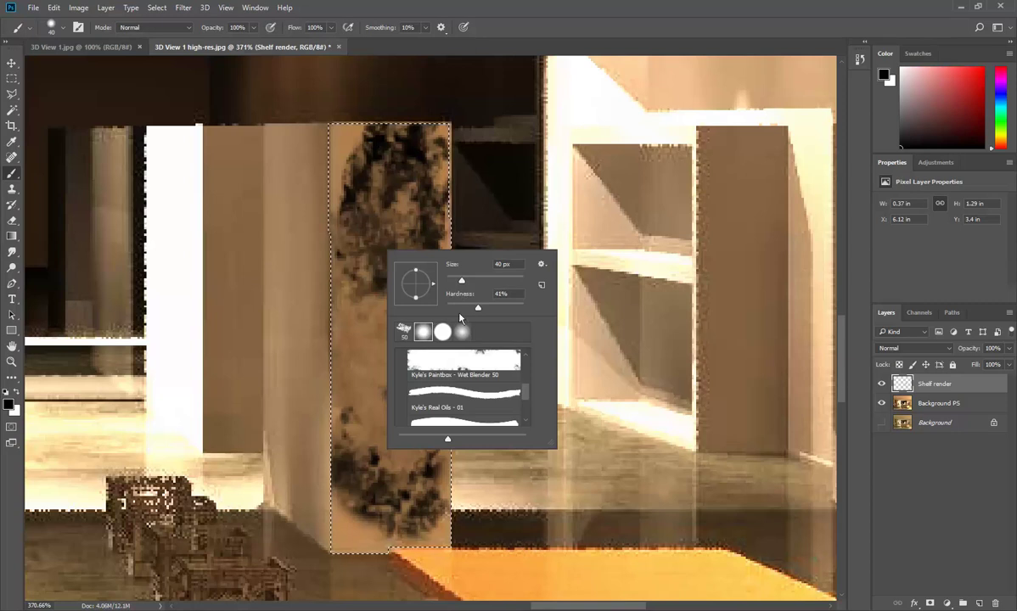
pyautogui.moveTo(375, 211)
pyautogui.mouseDown()
pyautogui.moveTo(382, 283)
pyautogui.moveTo(388, 204)
pyautogui.moveTo(397, 204)
pyautogui.moveTo(407, 329)
pyautogui.moveTo(387, 276)
pyautogui.mouseUp()
pyautogui.moveTo(353, 244)
pyautogui.mouseDown()
pyautogui.moveTo(376, 129)
pyautogui.moveTo(372, 366)
pyautogui.moveTo(342, 440)
pyautogui.moveTo(367, 468)
pyautogui.mouseUp()
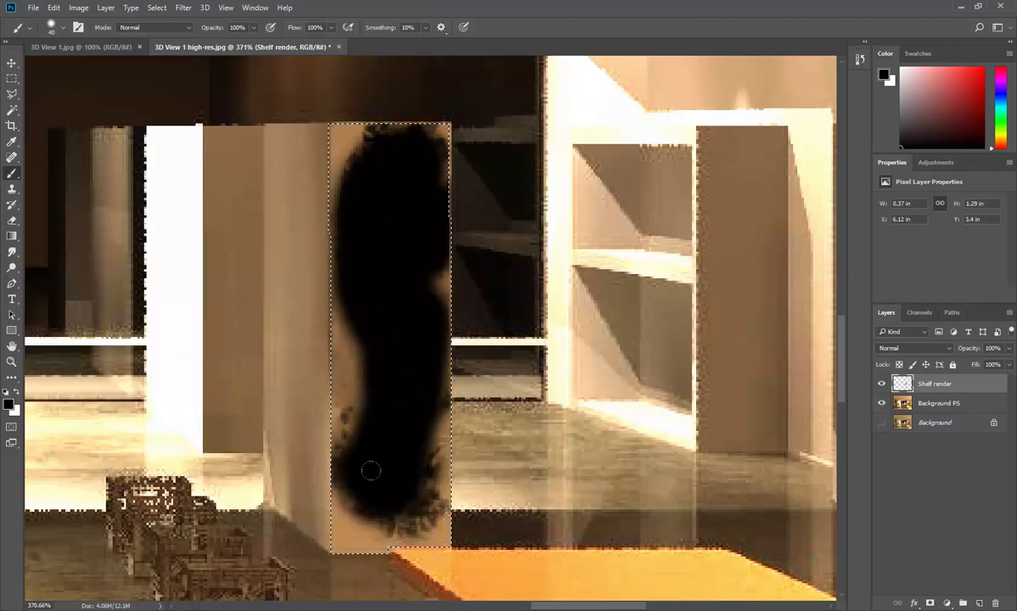
# Open the foreground colour picker and switch its colour field between the R, G and B channels, ending on R.
pyautogui.click(8, 404)
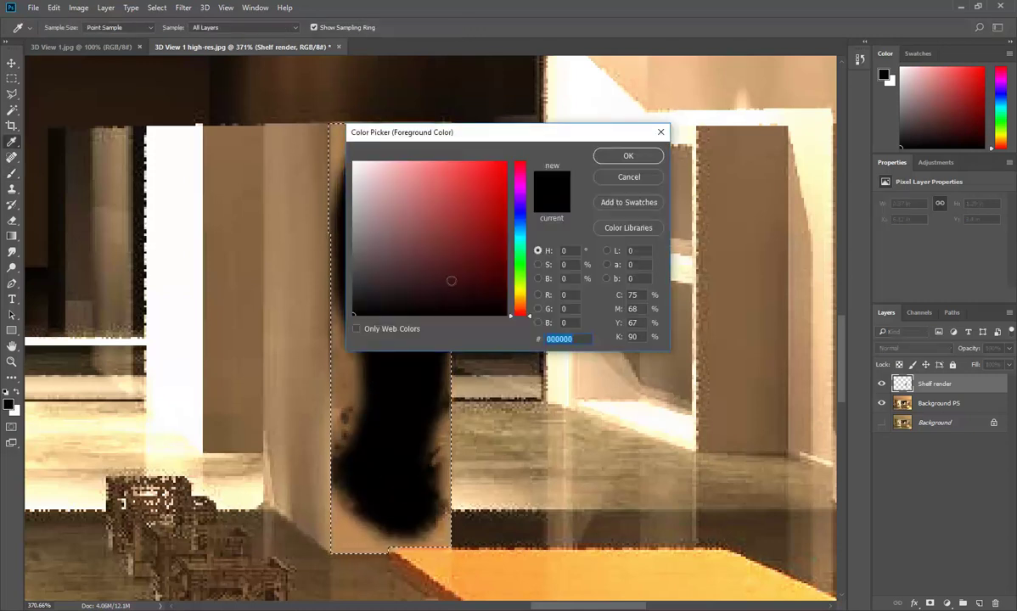
pyautogui.moveTo(541, 138); pyautogui.dragTo(439, 130)
pyautogui.click(467, 288)
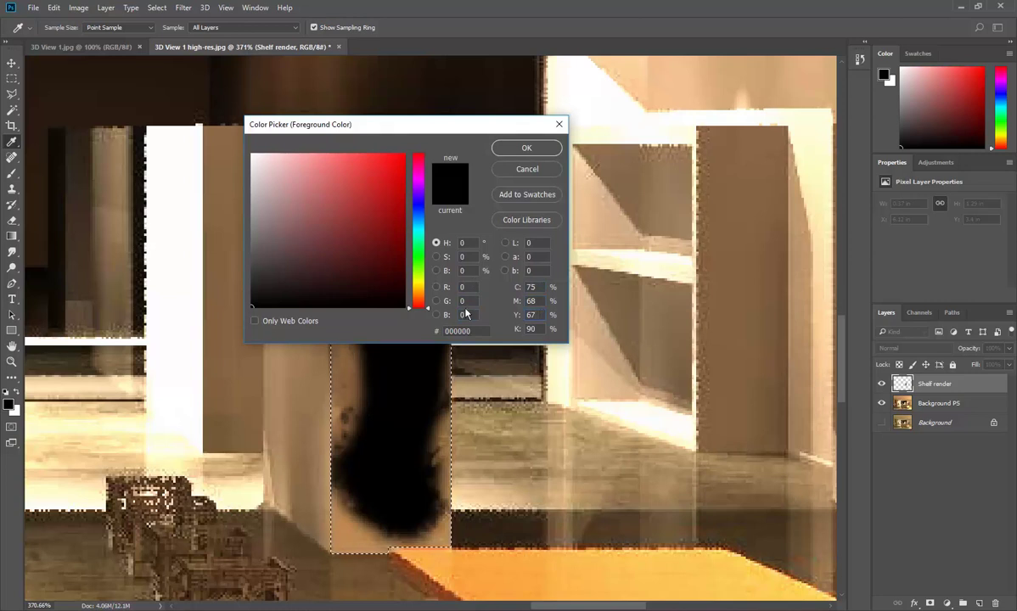
pyautogui.click(436, 287)
pyautogui.click(436, 300)
pyautogui.click(436, 314)
pyautogui.click(436, 301)
pyautogui.click(436, 287)
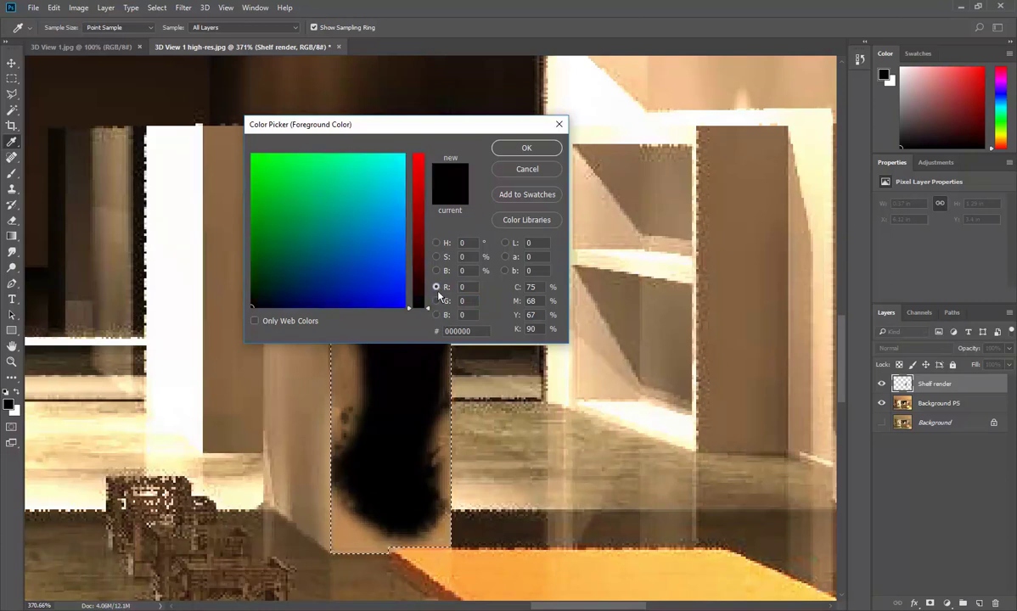
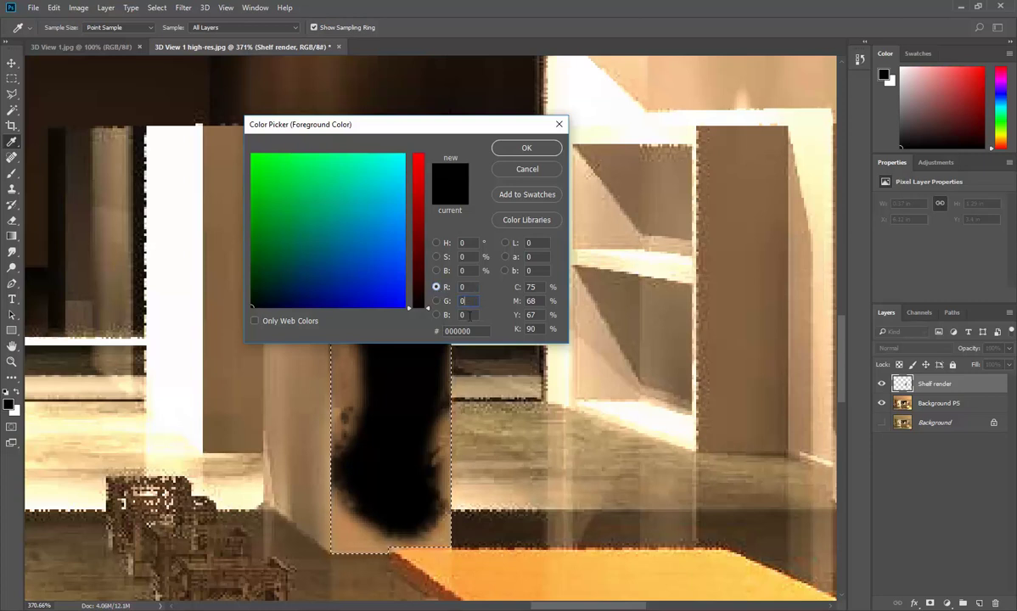
# Choose a bright blue as the foreground colour and paint it over the black on the selected shelf panel.
pyautogui.click(470, 291)
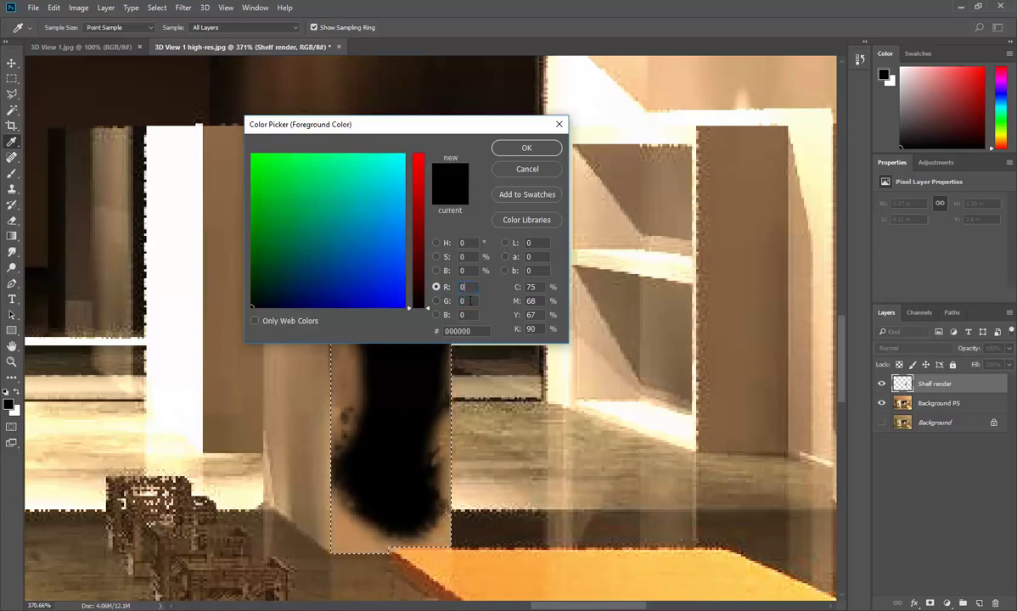
pyautogui.click(469, 315)
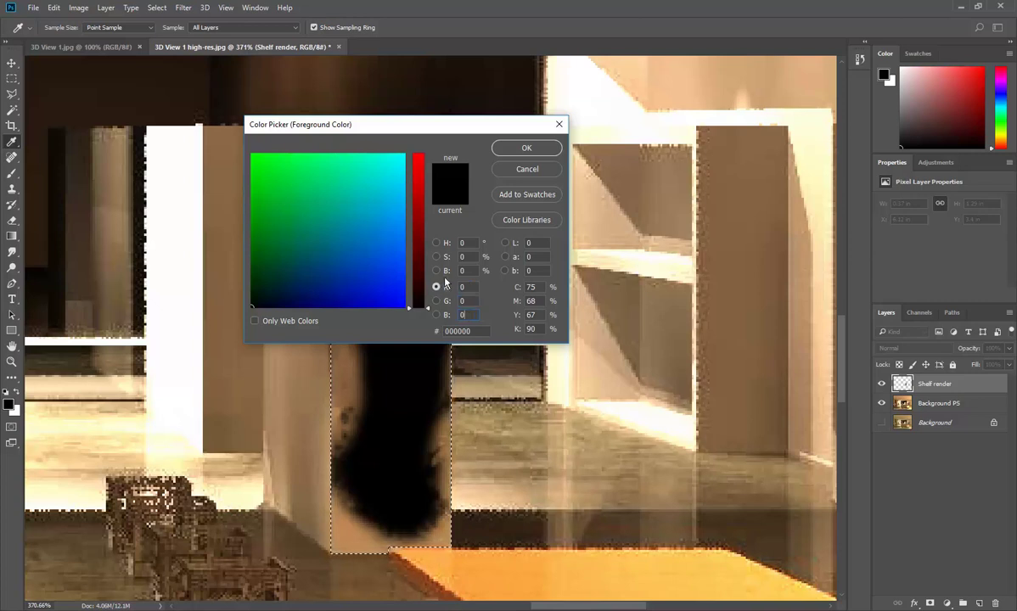
pyautogui.click(533, 314)
pyautogui.moveTo(359, 266)
pyautogui.mouseDown()
pyautogui.moveTo(379, 280)
pyautogui.moveTo(347, 275)
pyautogui.moveTo(336, 238)
pyautogui.moveTo(372, 256)
pyautogui.mouseUp()
pyautogui.click(526, 148)
pyautogui.moveTo(395, 364)
pyautogui.mouseDown()
pyautogui.moveTo(388, 213)
pyautogui.moveTo(389, 390)
pyautogui.mouseUp()
pyautogui.moveTo(337, 345)
pyautogui.mouseDown()
pyautogui.moveTo(332, 188)
pyautogui.moveTo(371, 162)
pyautogui.moveTo(380, 246)
pyautogui.moveTo(356, 446)
pyautogui.mouseUp()
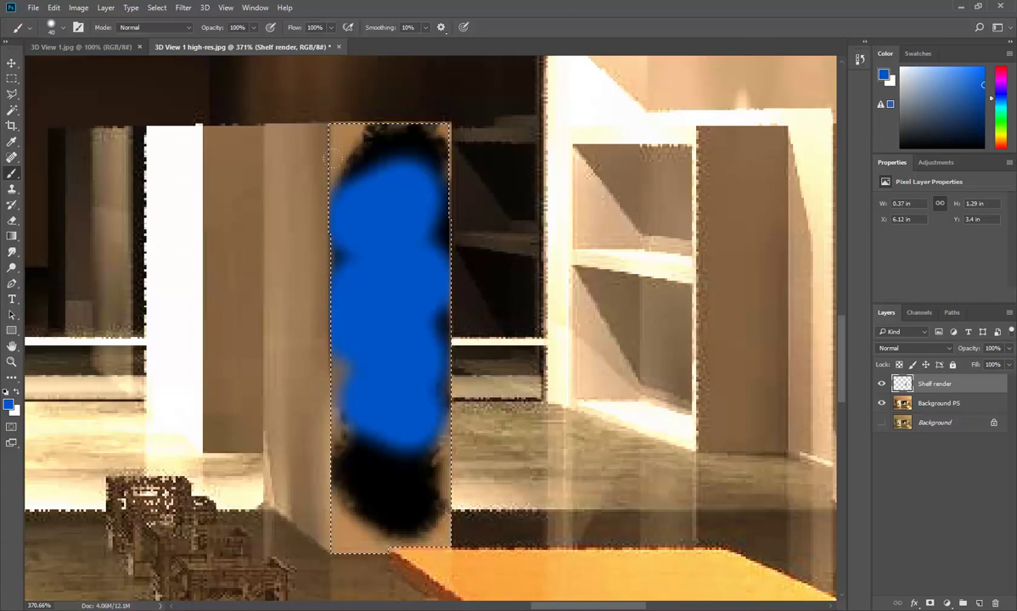
# Fill the selected shelf panel with the yellow flower custom pattern and return to the Brush tool.
pyautogui.click(55, 8)
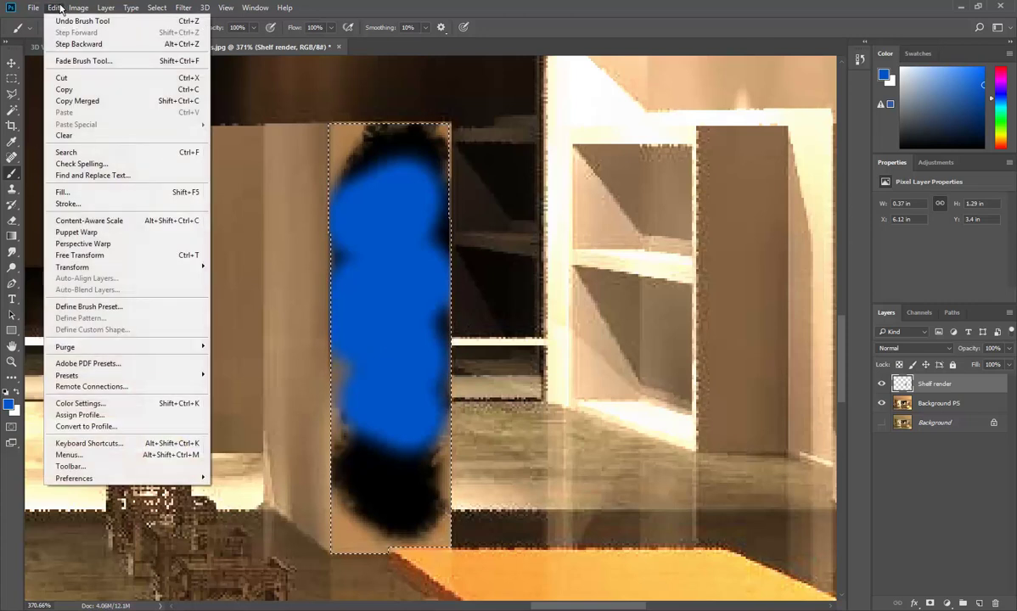
pyautogui.click(57, 8)
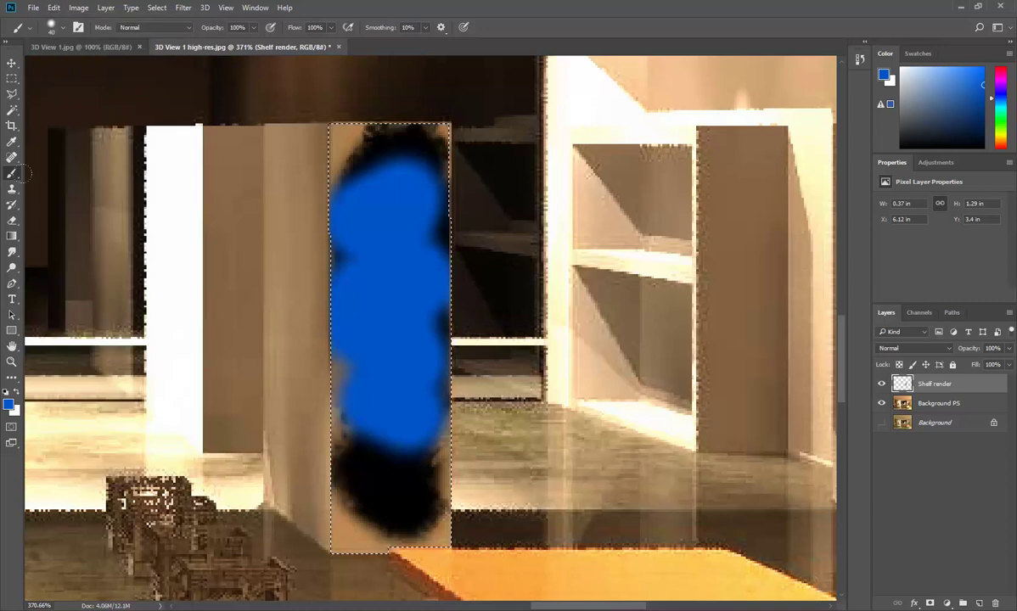
pyautogui.click(54, 8)
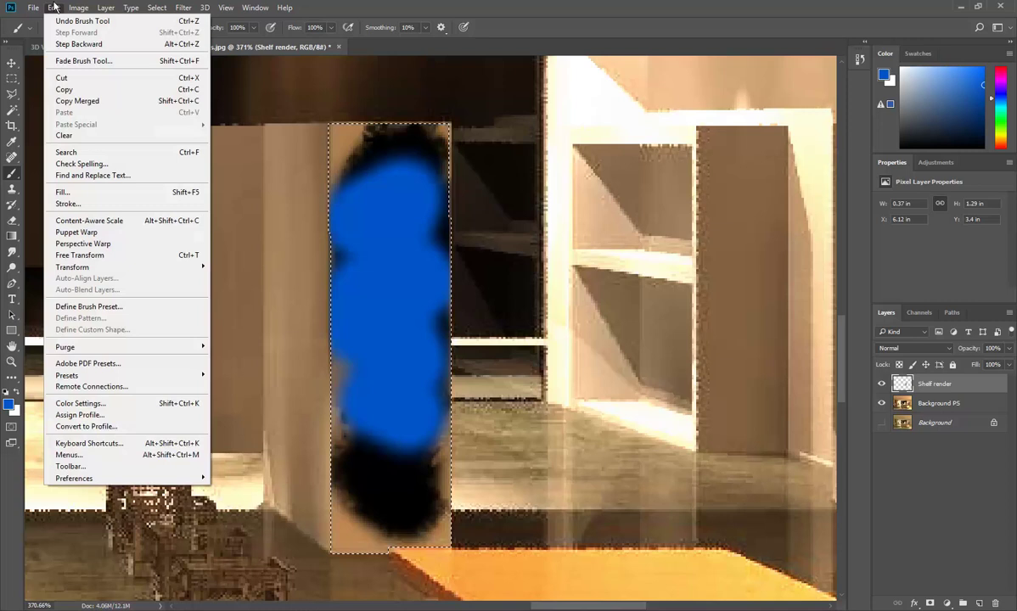
pyautogui.click(79, 194)
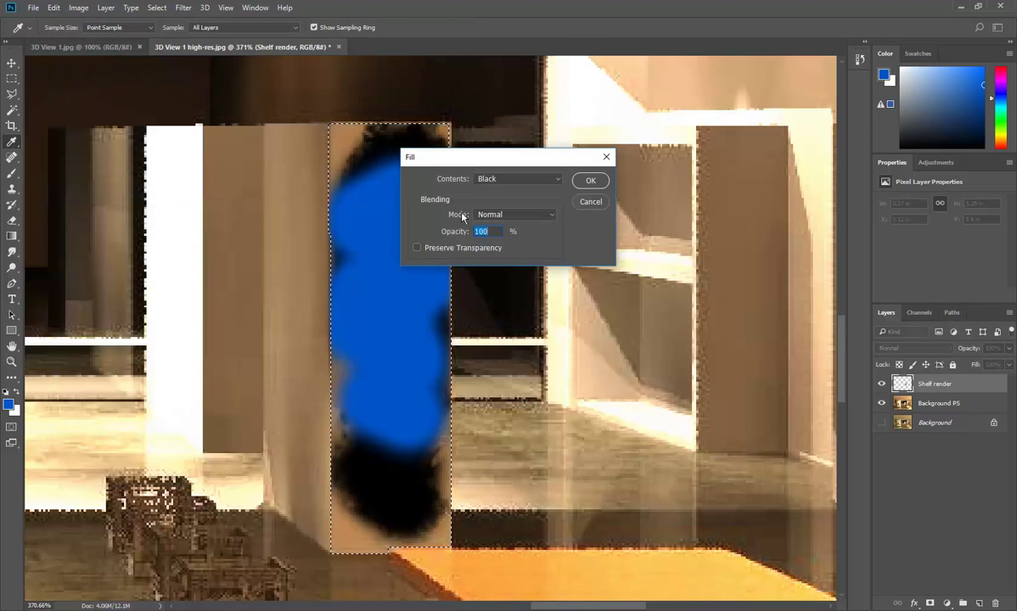
pyautogui.click(508, 179)
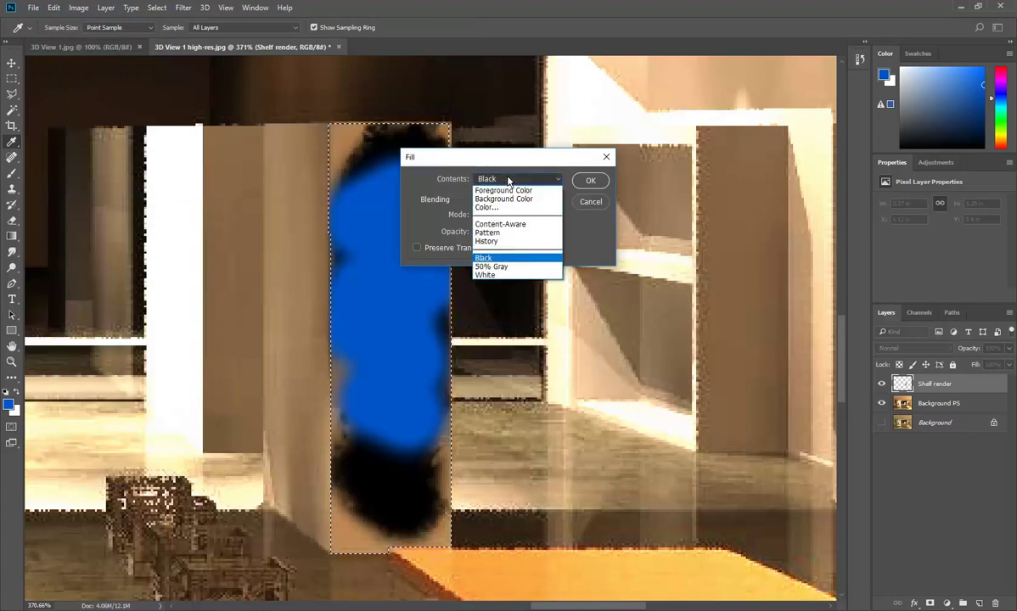
pyautogui.click(492, 233)
pyautogui.click(496, 214)
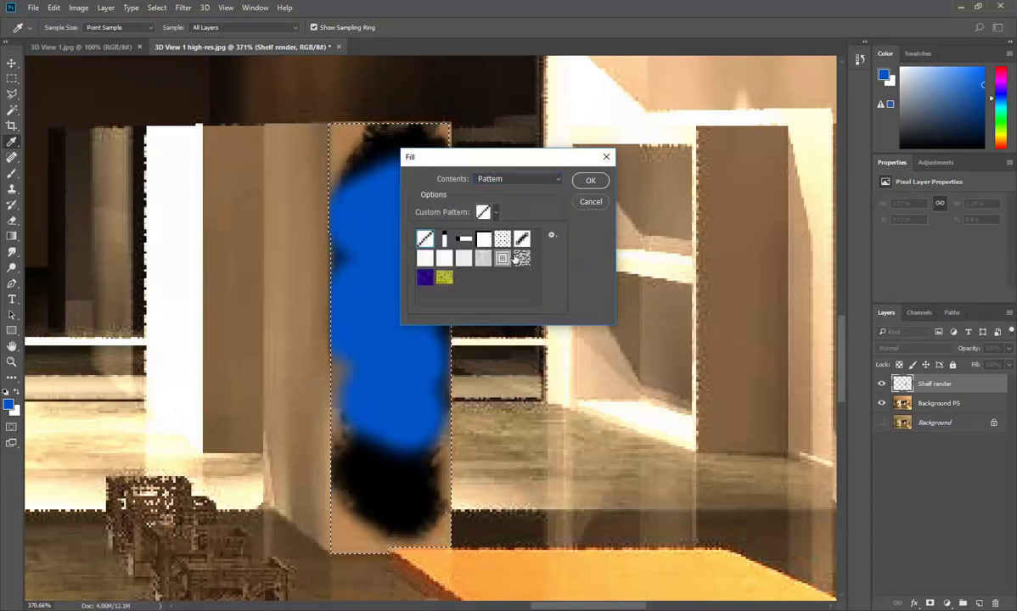
pyautogui.click(444, 276)
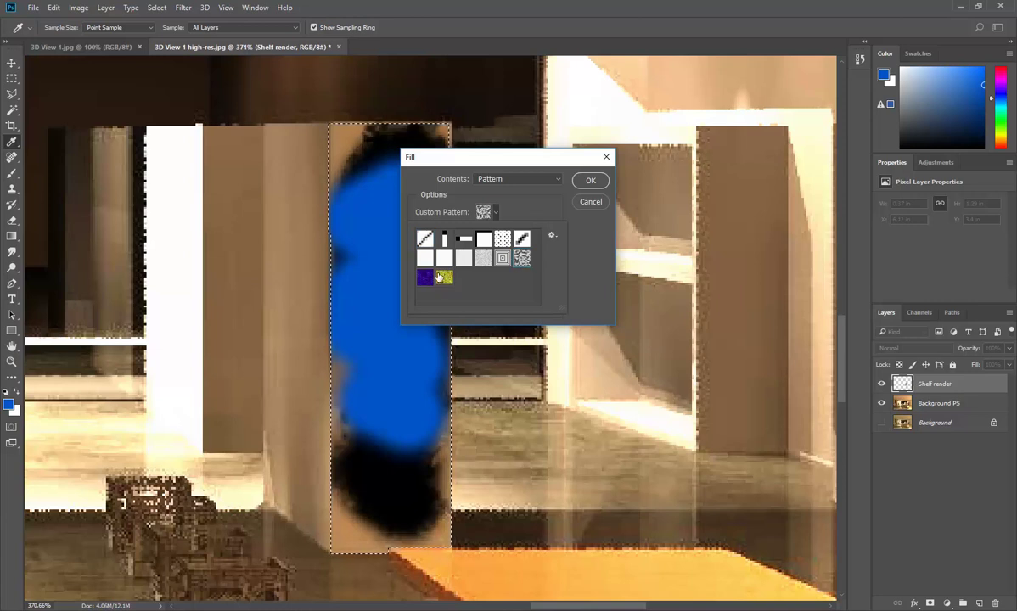
pyautogui.click(591, 179)
pyautogui.press('b')
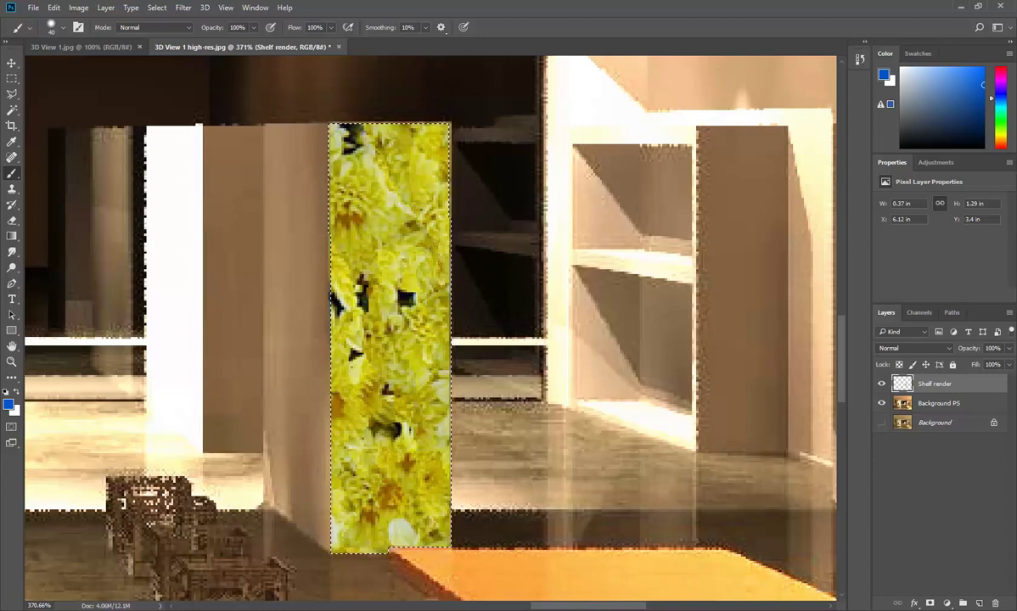
# Reopen the Fill settings for the selected panel and change the custom pattern to the black dot pattern.
pyautogui.click(75, 8)
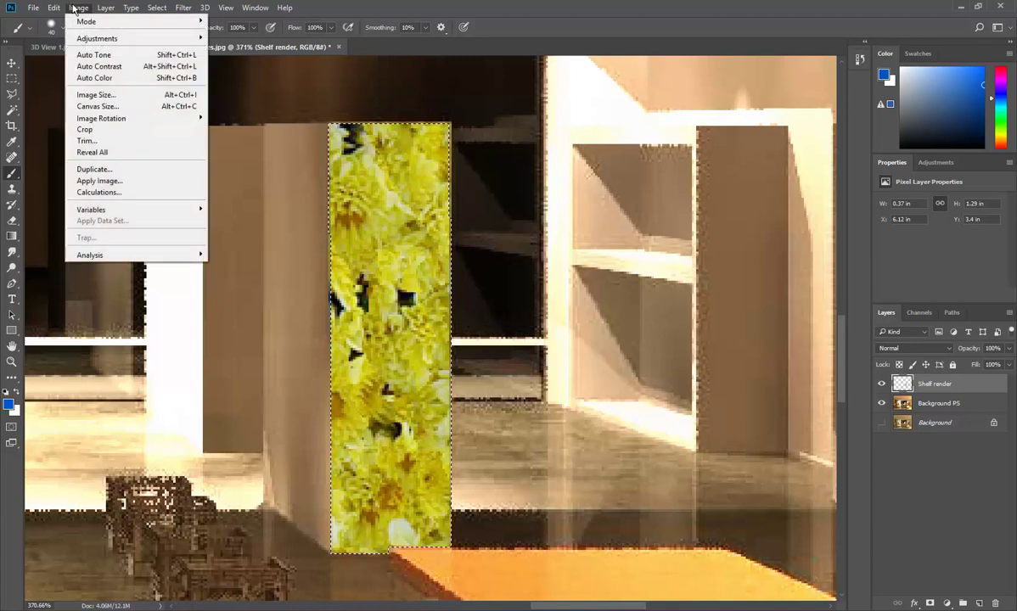
pyautogui.moveTo(152, 39)
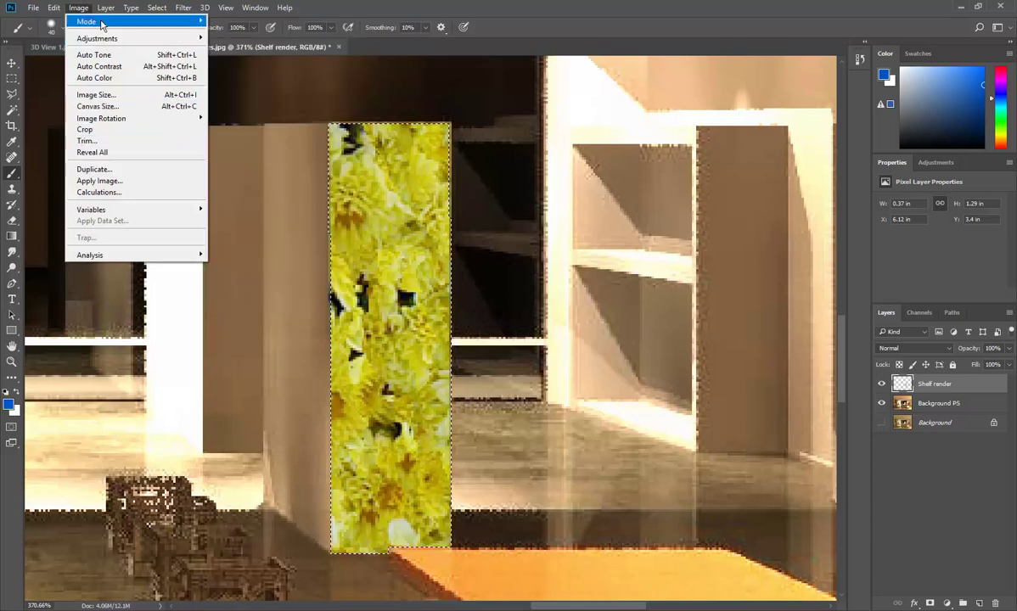
pyautogui.moveTo(54, 8)
pyautogui.click(62, 192)
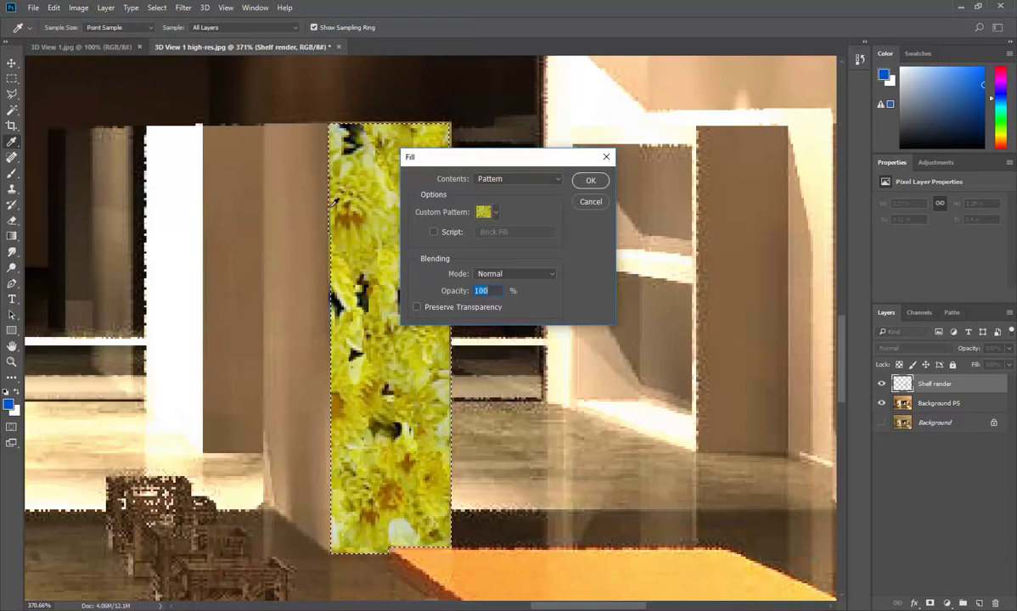
pyautogui.click(495, 215)
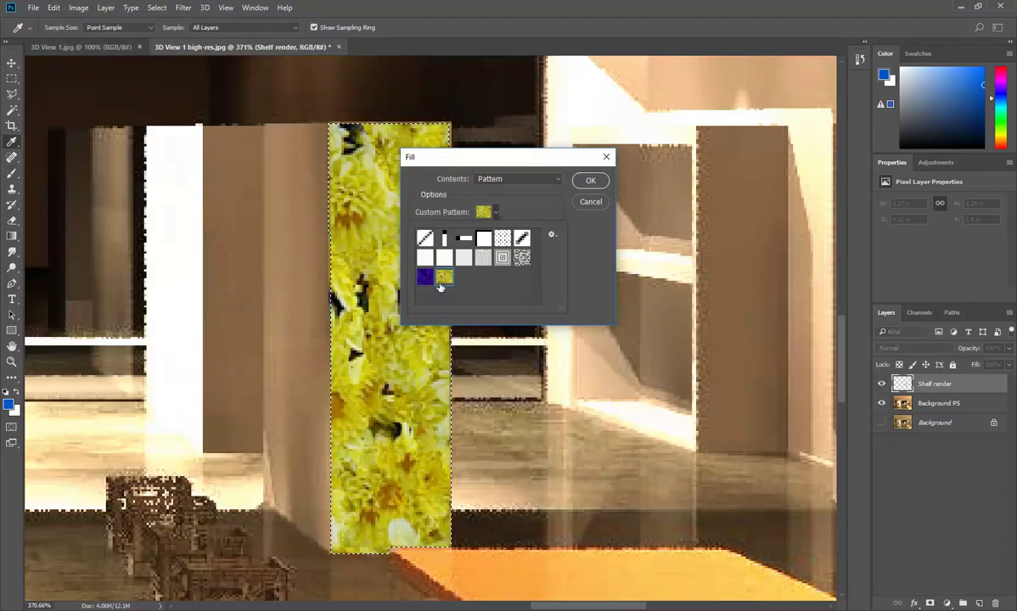
pyautogui.click(503, 238)
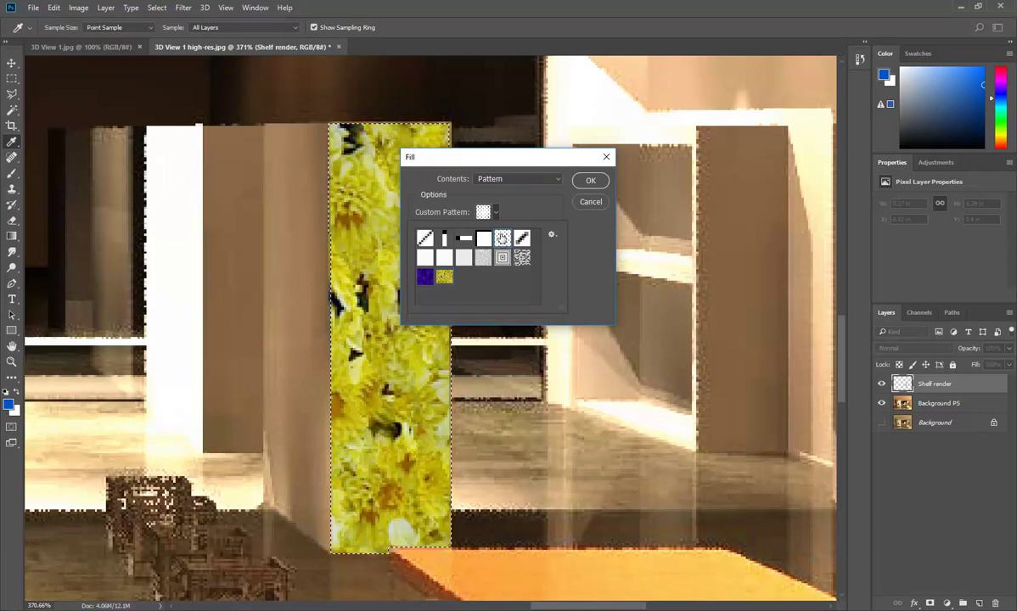
pyautogui.click(495, 212)
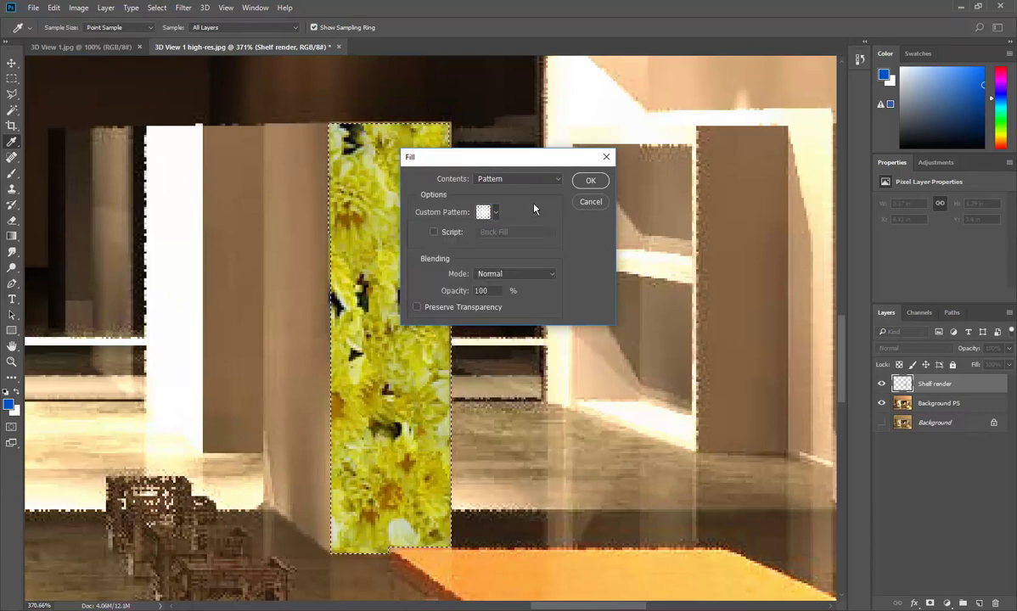
# Enable the Brick Fill script for the dot pattern, preview it, and cancel before filling.
pyautogui.click(452, 233)
pyautogui.click(483, 212)
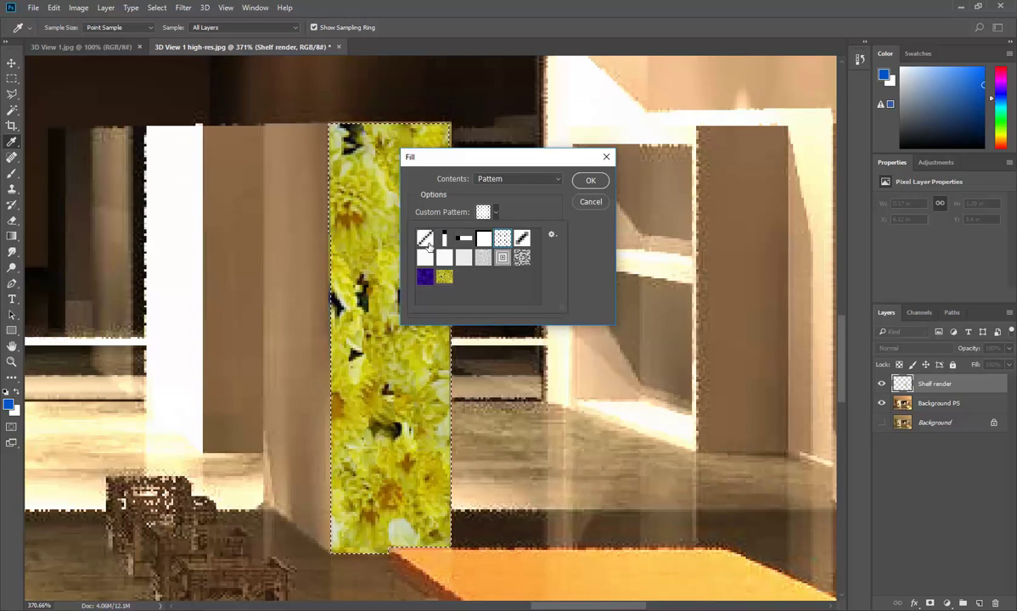
pyautogui.click(497, 215)
pyautogui.click(502, 235)
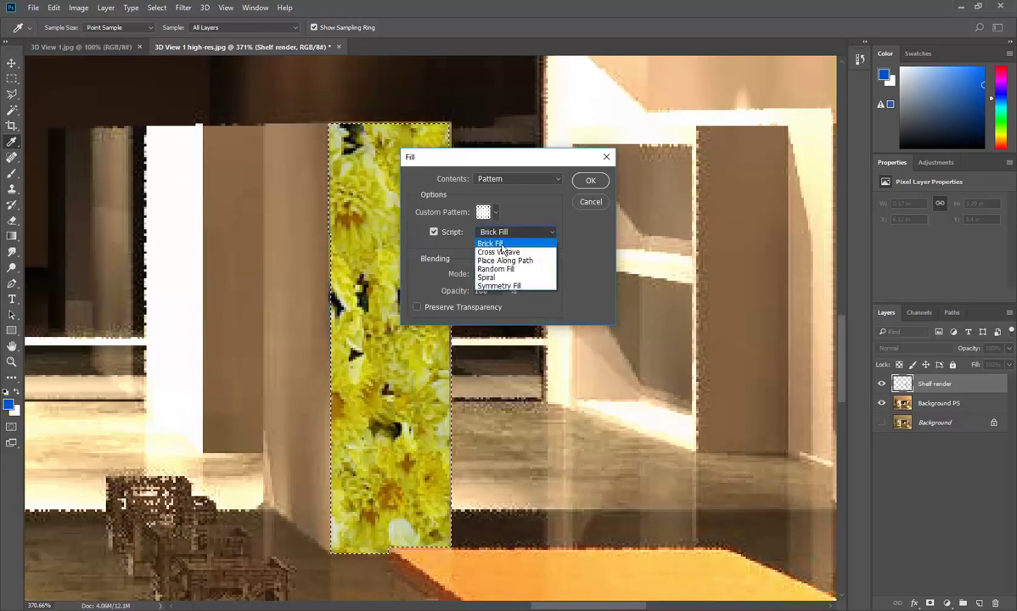
pyautogui.click(470, 236)
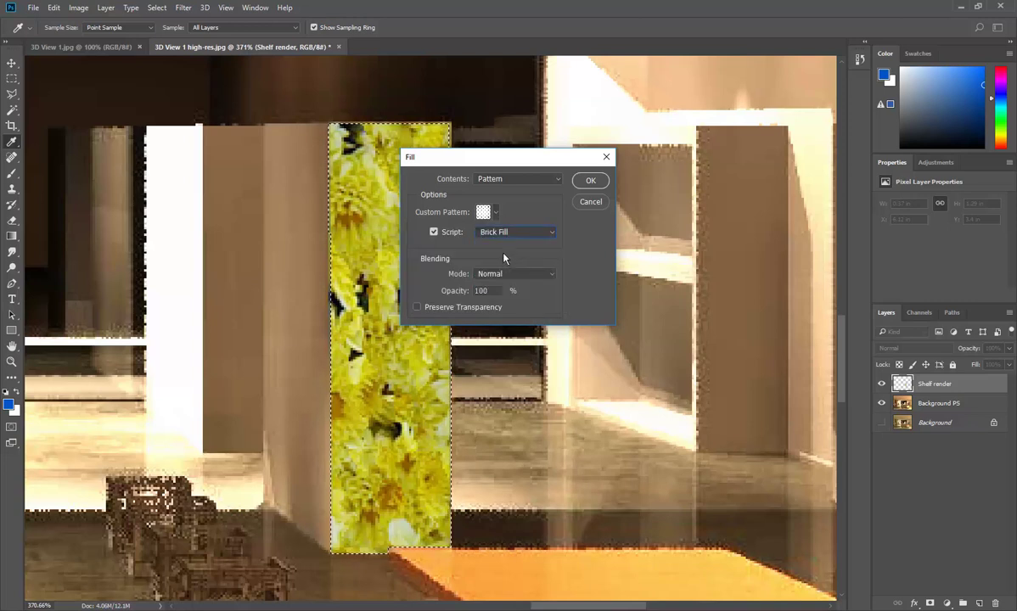
pyautogui.click(589, 180)
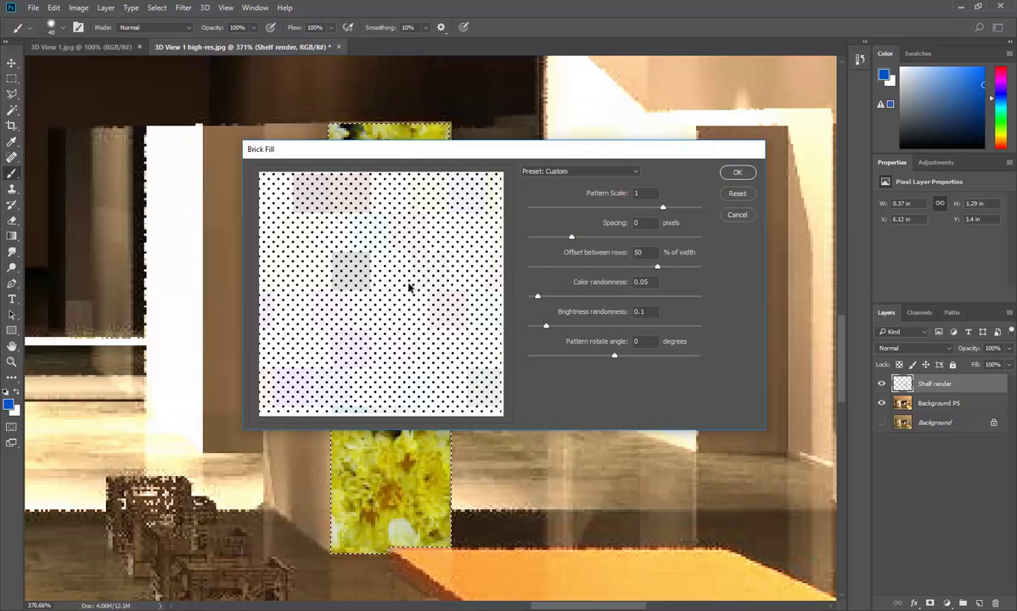
pyautogui.click(737, 214)
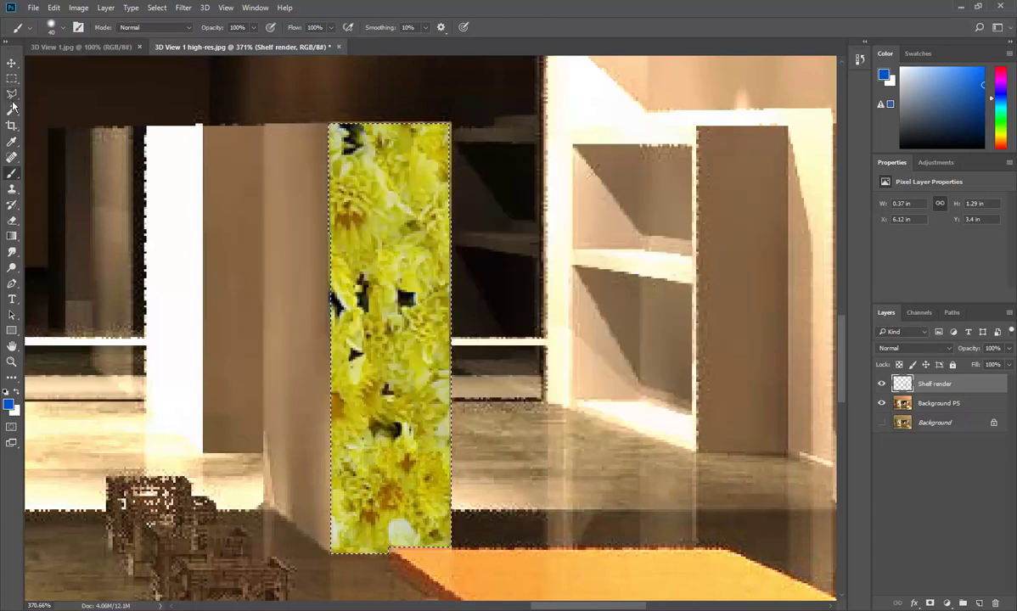
# Start another scripted Brick Fill on the panel using the white square pattern with a black border.
pyautogui.click(51, 8)
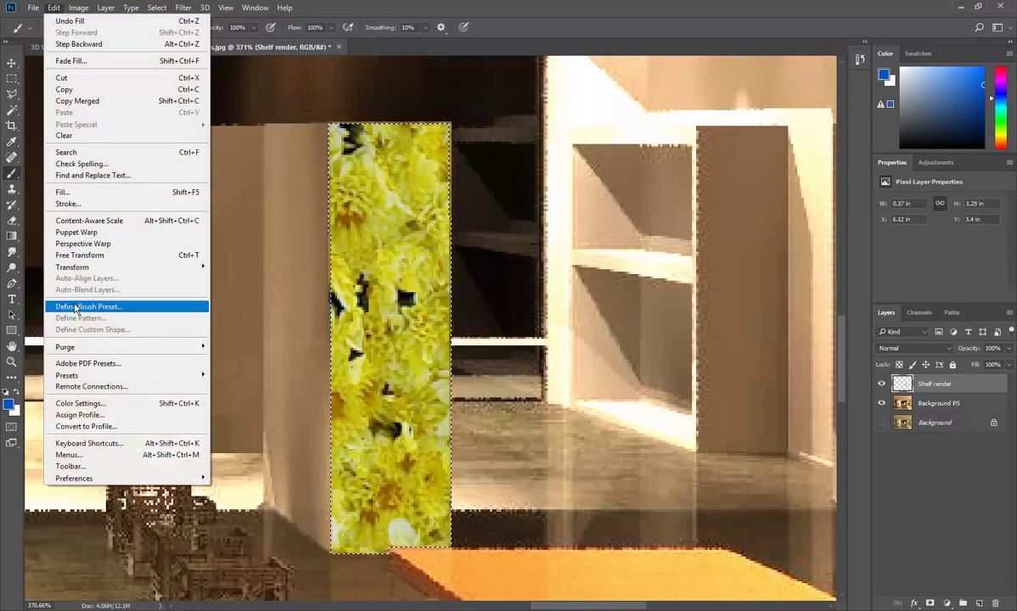
pyautogui.click(72, 192)
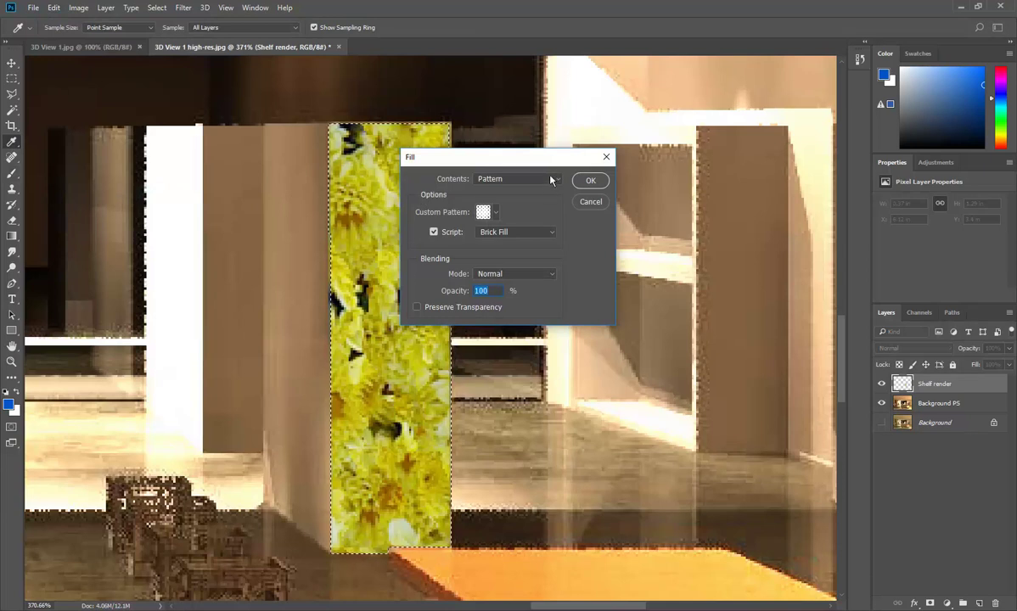
pyautogui.click(497, 212)
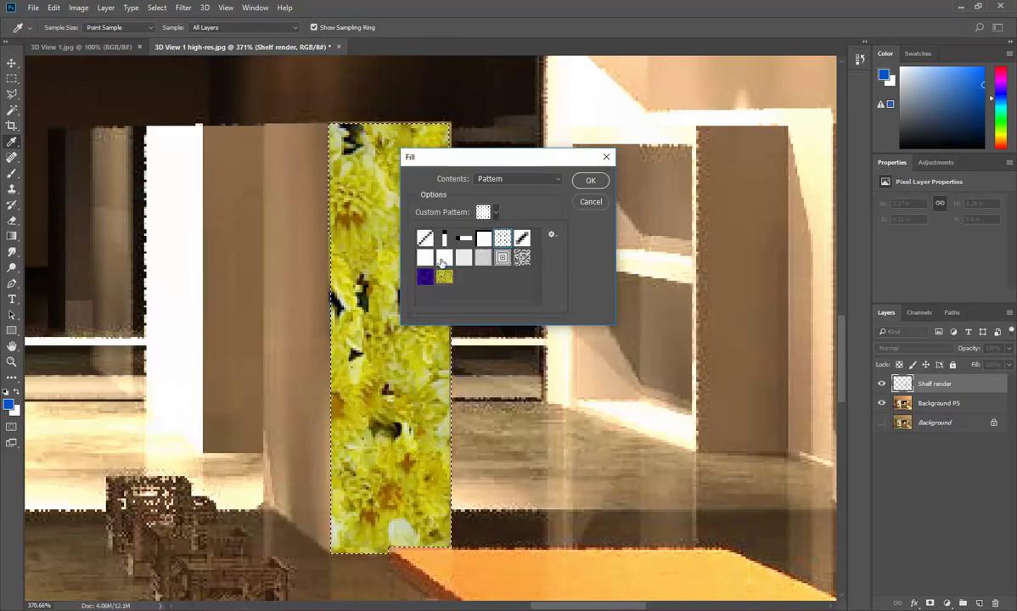
pyautogui.click(484, 240)
pyautogui.click(497, 213)
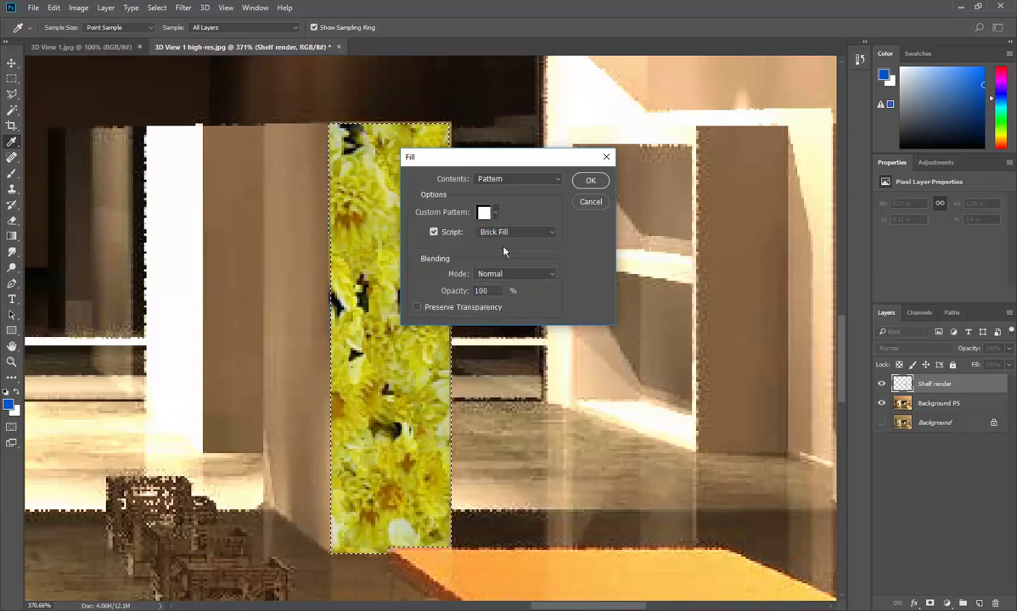
pyautogui.click(586, 181)
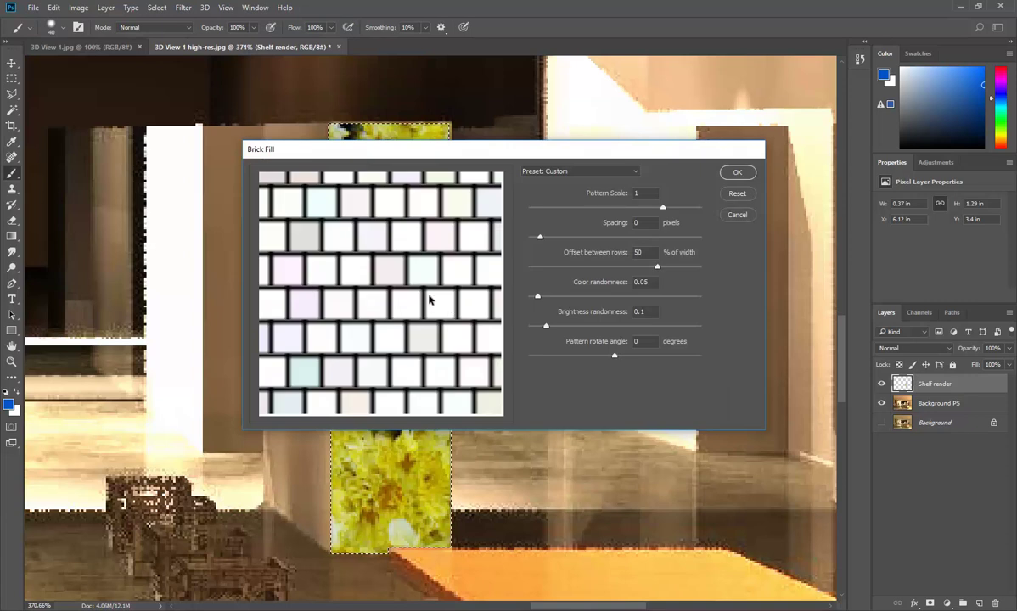
# Apply the Brick Fill with pattern scale 0.6, spacing -7 pixels, row offset -11.3% and color randomness 0.26.
pyautogui.moveTo(663, 208); pyautogui.dragTo(603, 209)
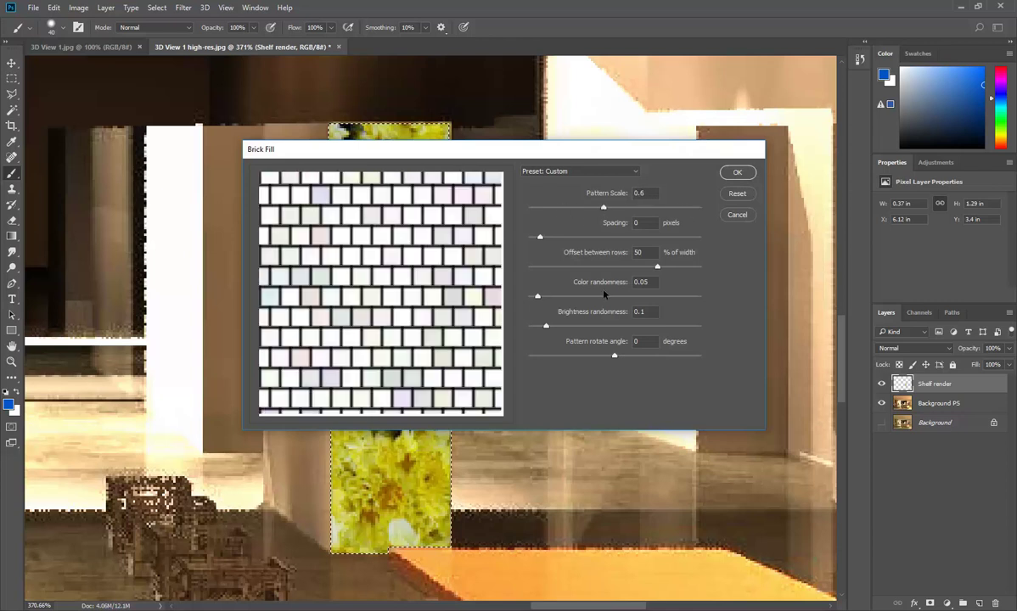
pyautogui.moveTo(540, 237)
pyautogui.mouseDown()
pyautogui.moveTo(567, 237)
pyautogui.moveTo(528, 236)
pyautogui.mouseUp()
pyautogui.moveTo(656, 268); pyautogui.dragTo(604, 268)
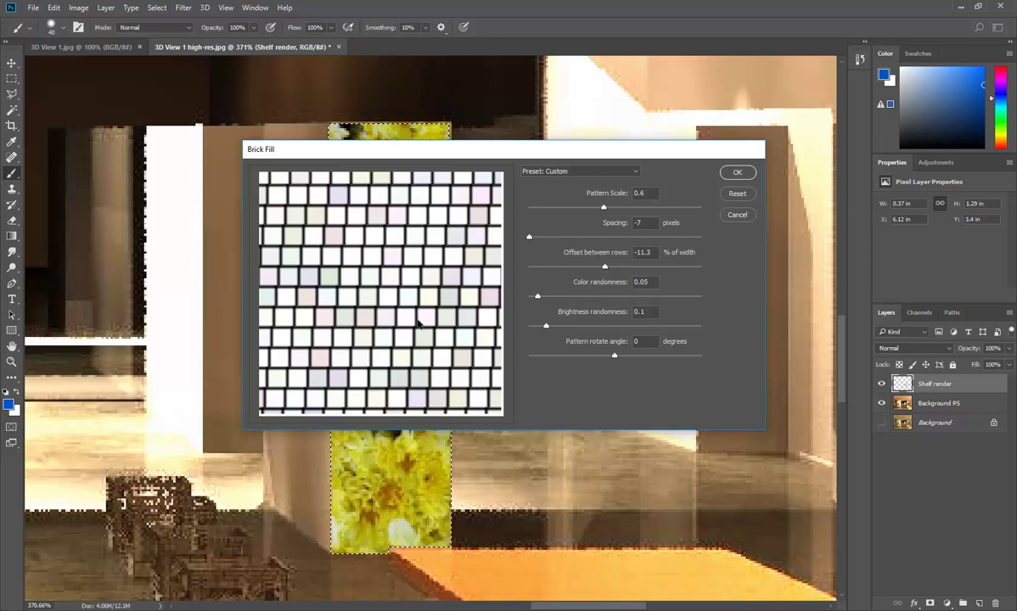
pyautogui.moveTo(538, 297); pyautogui.dragTo(574, 299)
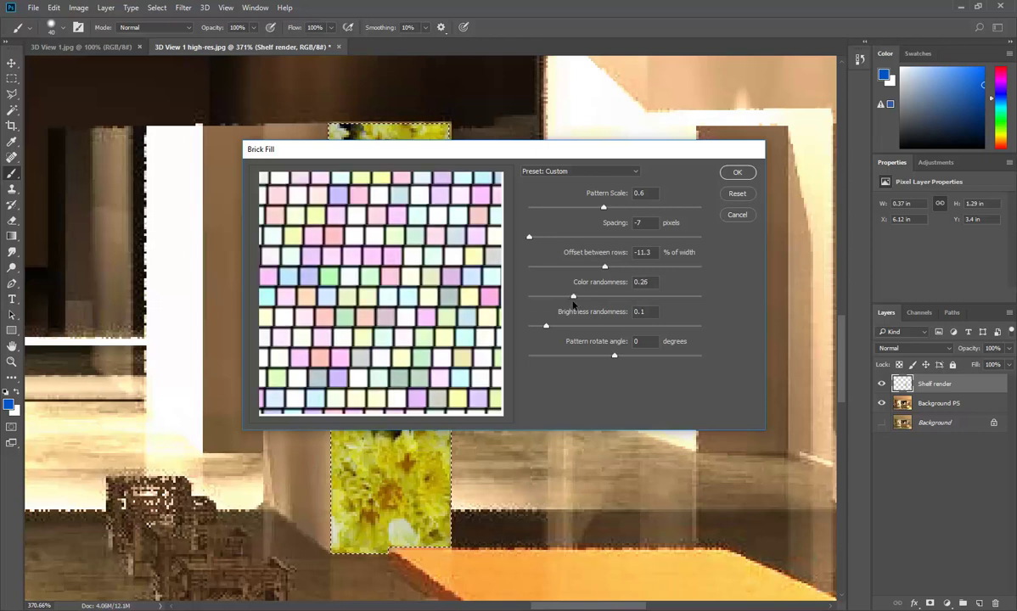
pyautogui.click(735, 172)
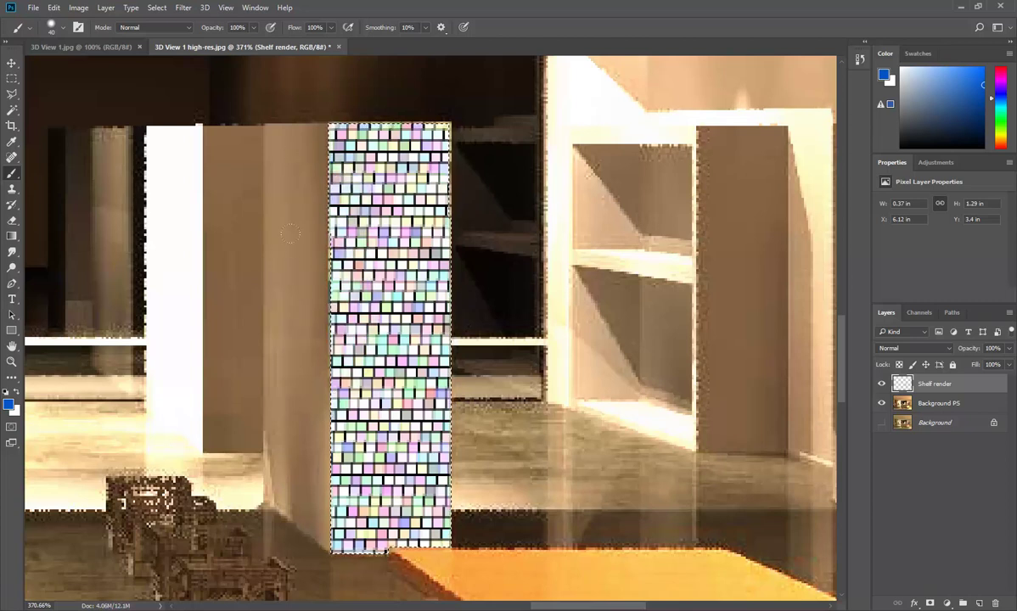
# Add a new layer above the Shelf render layer and name it Shelf render shadow.
pyautogui.click(904, 406)
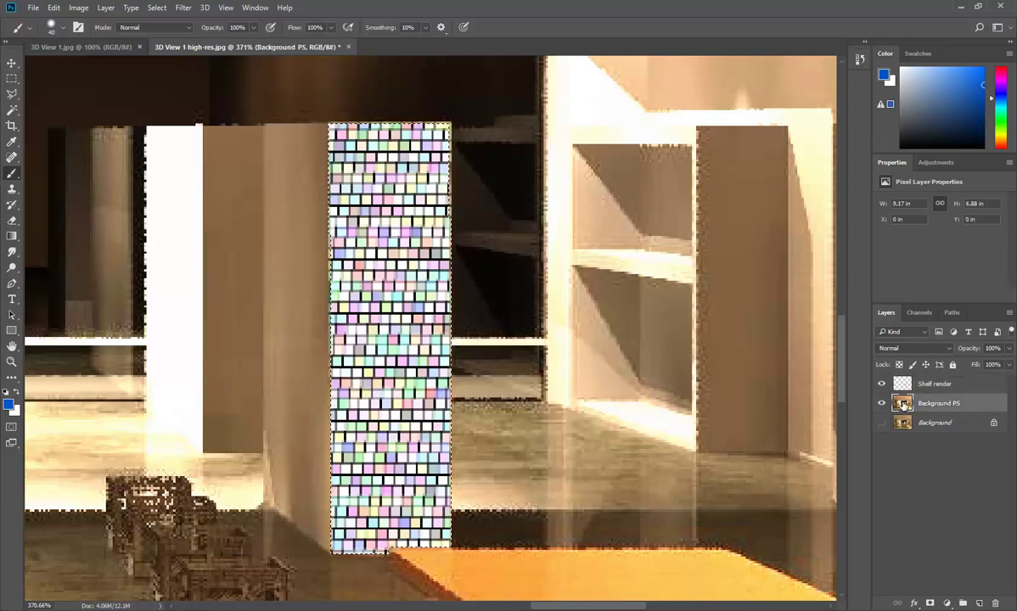
pyautogui.click(907, 385)
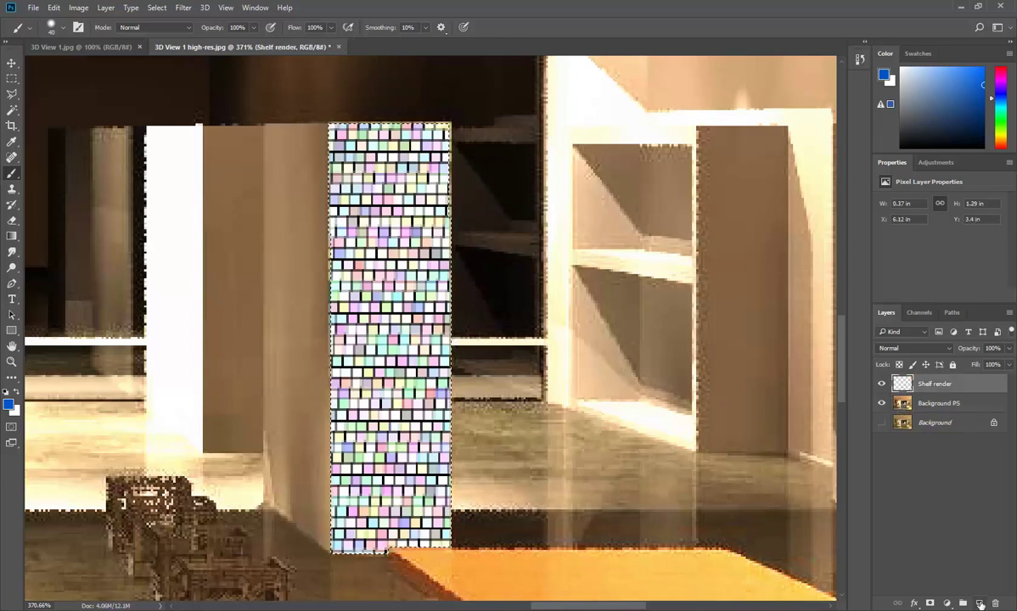
pyautogui.click(981, 604)
pyautogui.doubleClick(927, 384)
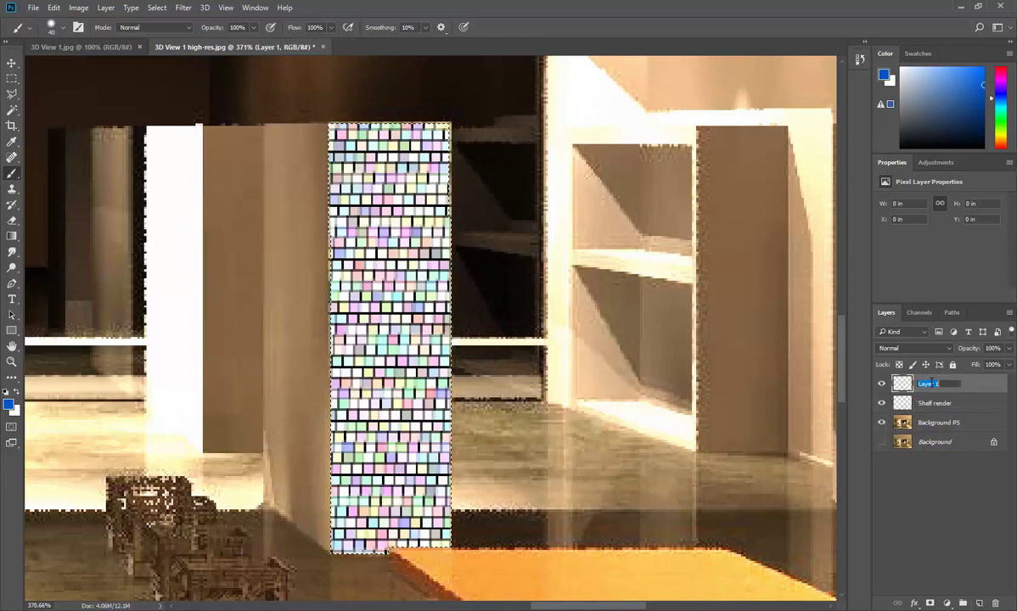
pyautogui.write('Shelf')
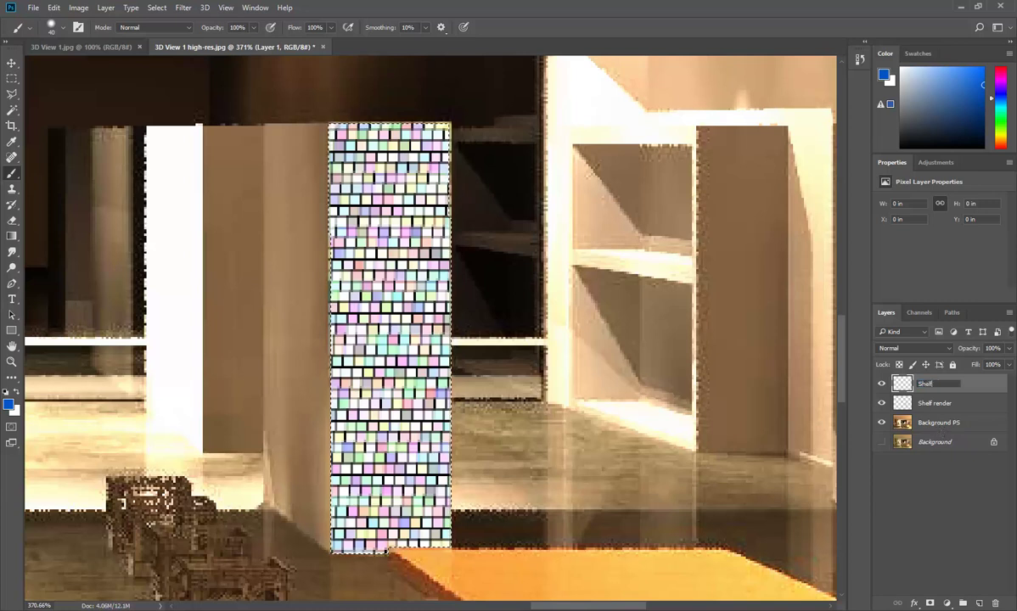
pyautogui.write(' render shadow')
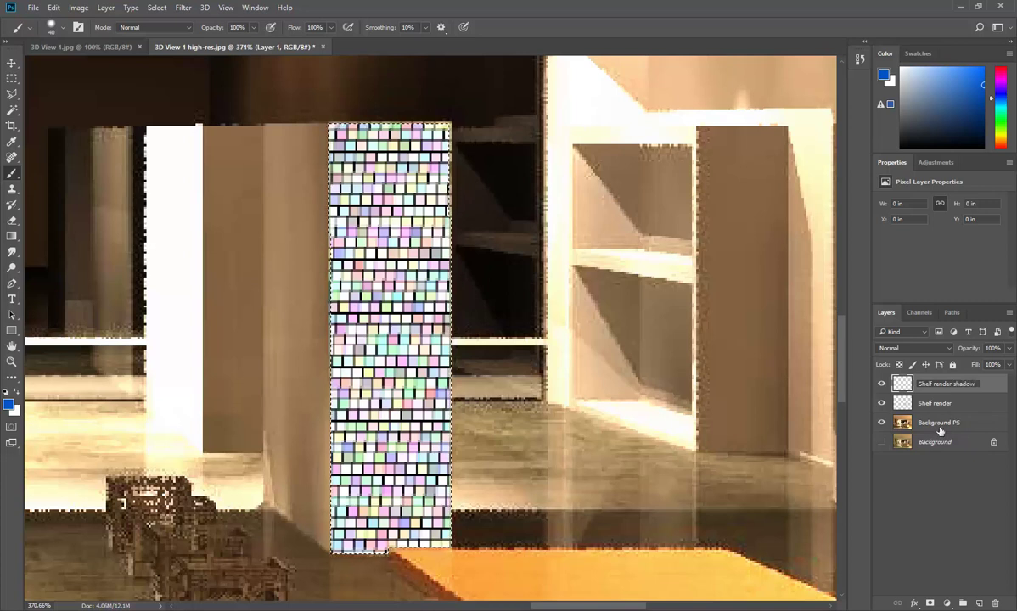
pyautogui.press('Return')
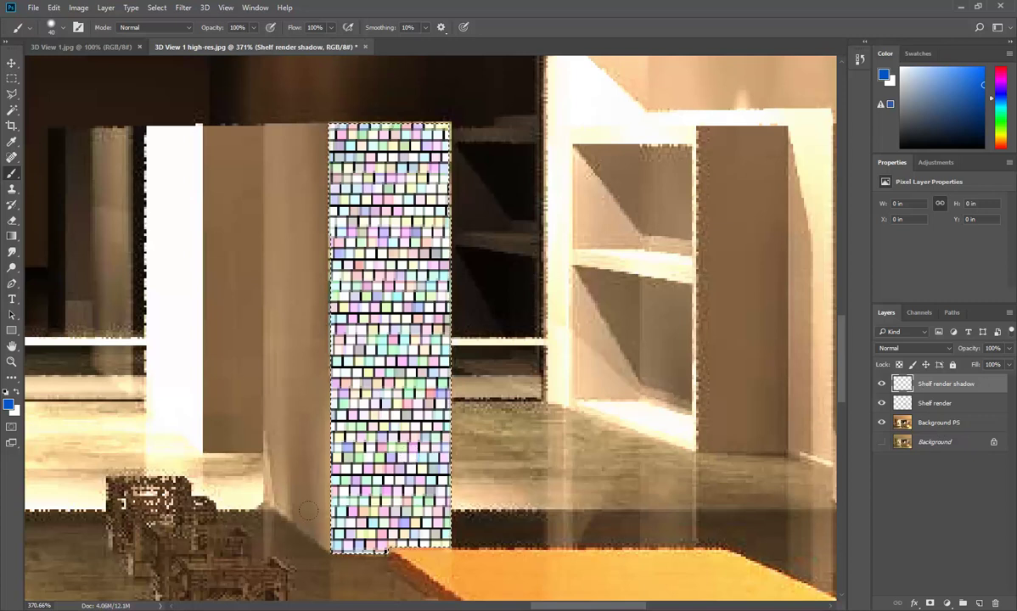
# Prepare a 10 px brush with 39% hardness and reset the foreground and background colours to default black and white.
pyautogui.scroll(5, 340, 543)
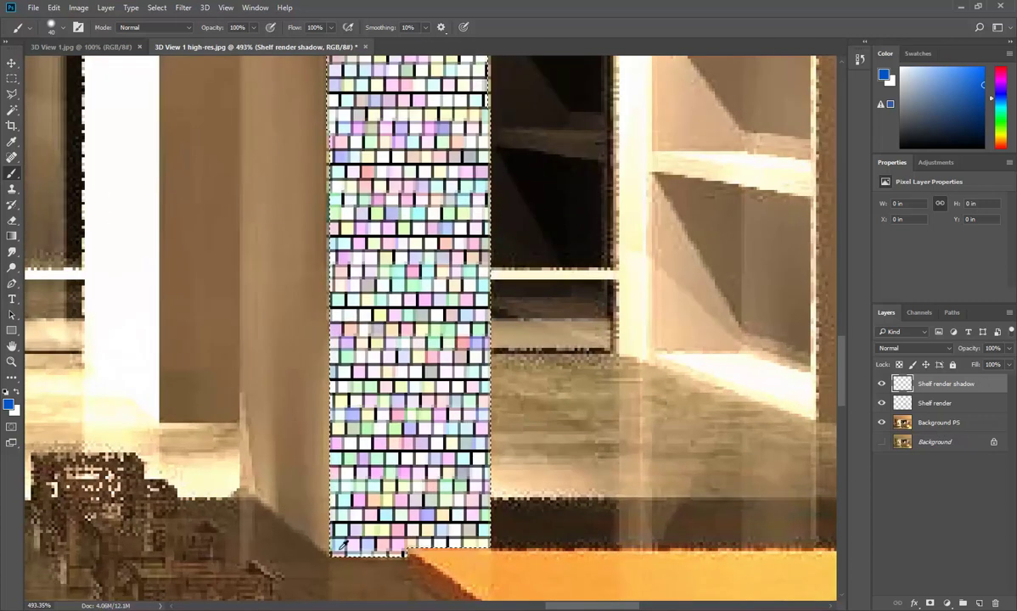
pyautogui.scroll(3, 348, 543)
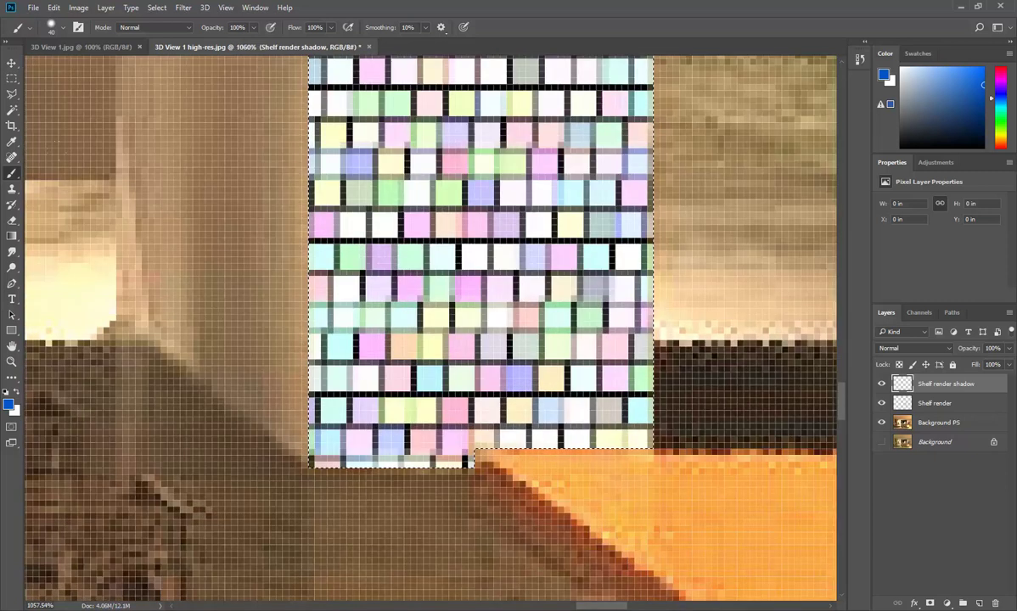
pyautogui.rightClick(11, 172)
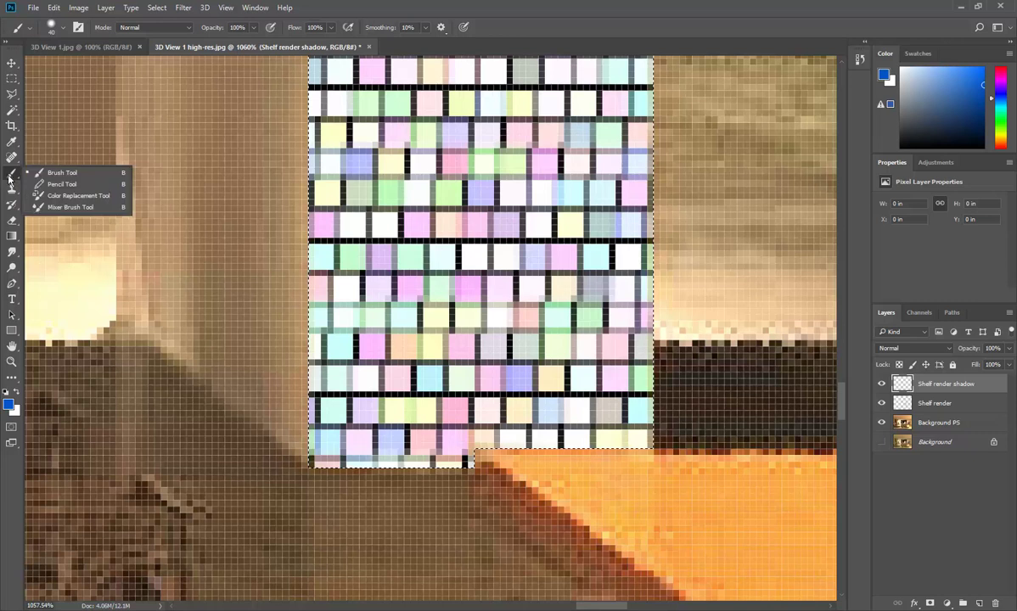
pyautogui.click(61, 173)
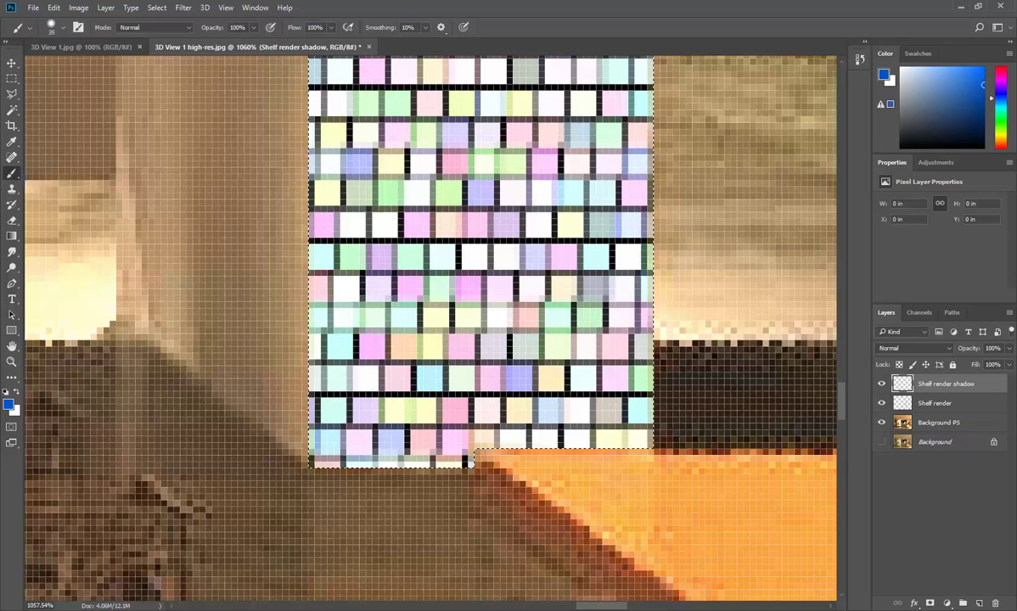
pyautogui.rightClick(400, 286)
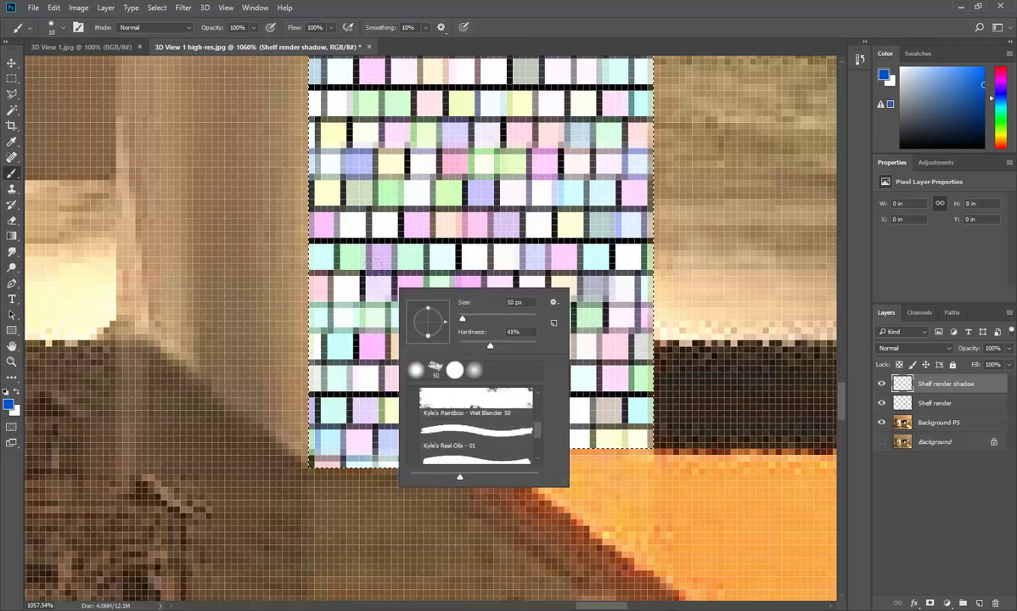
pyautogui.moveTo(490, 346)
pyautogui.mouseDown()
pyautogui.moveTo(509, 348)
pyautogui.moveTo(488, 346)
pyautogui.mouseUp()
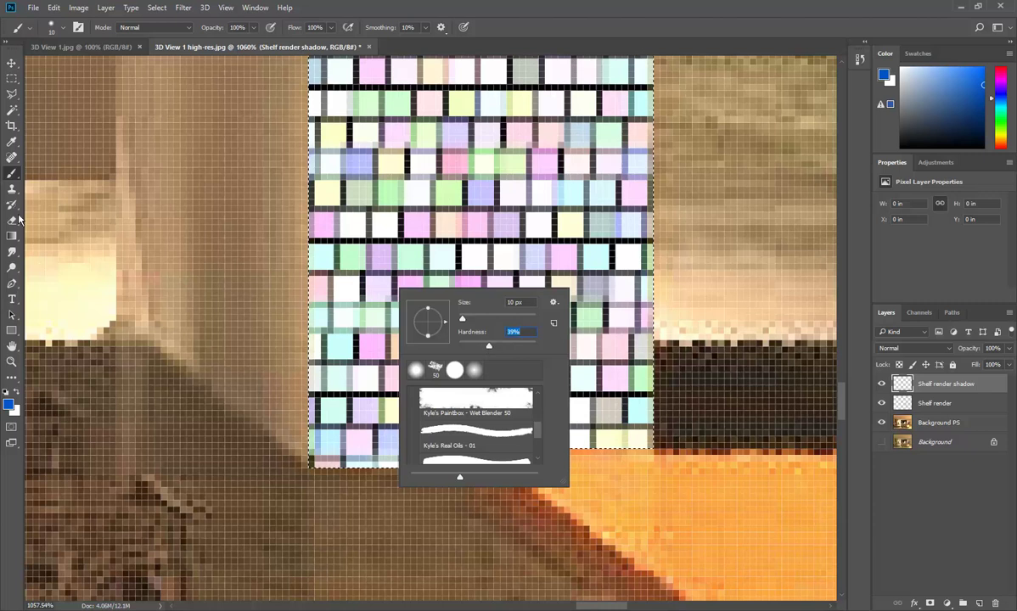
pyautogui.click(9, 405)
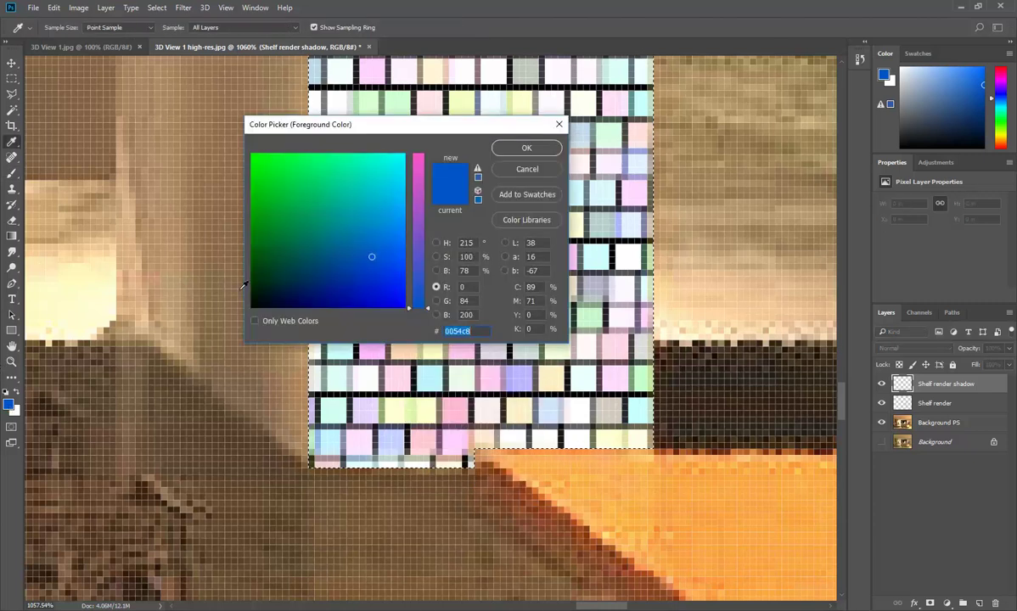
pyautogui.click(519, 172)
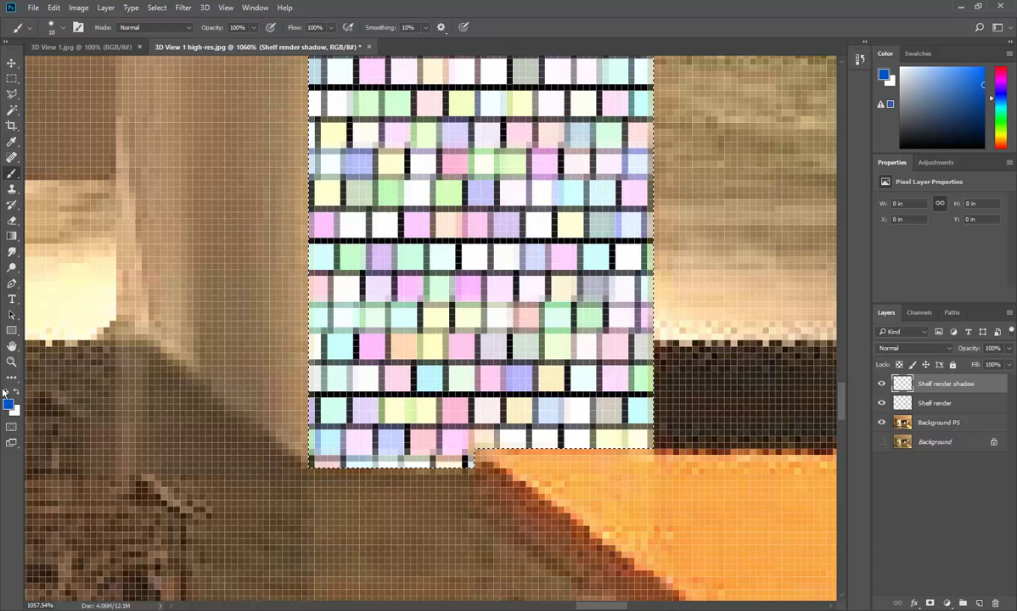
pyautogui.click(6, 392)
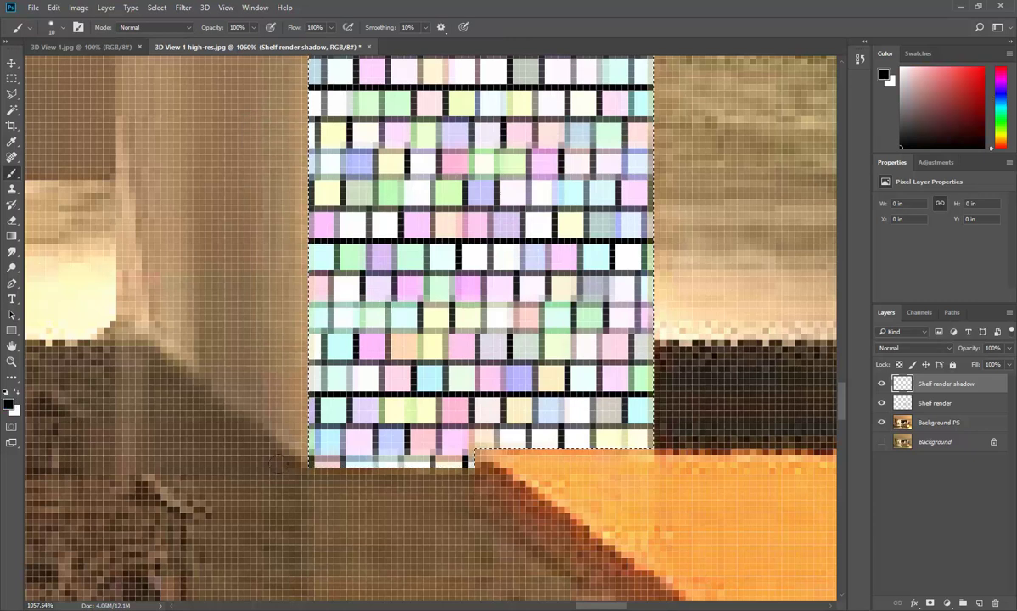
# Paint a black shadow strip about 0.2 by 0.05 in along the tiled panel's bottom edge, and toggle its layer's visibility to compare.
pyautogui.moveTo(292, 462); pyautogui.dragTo(335, 463)
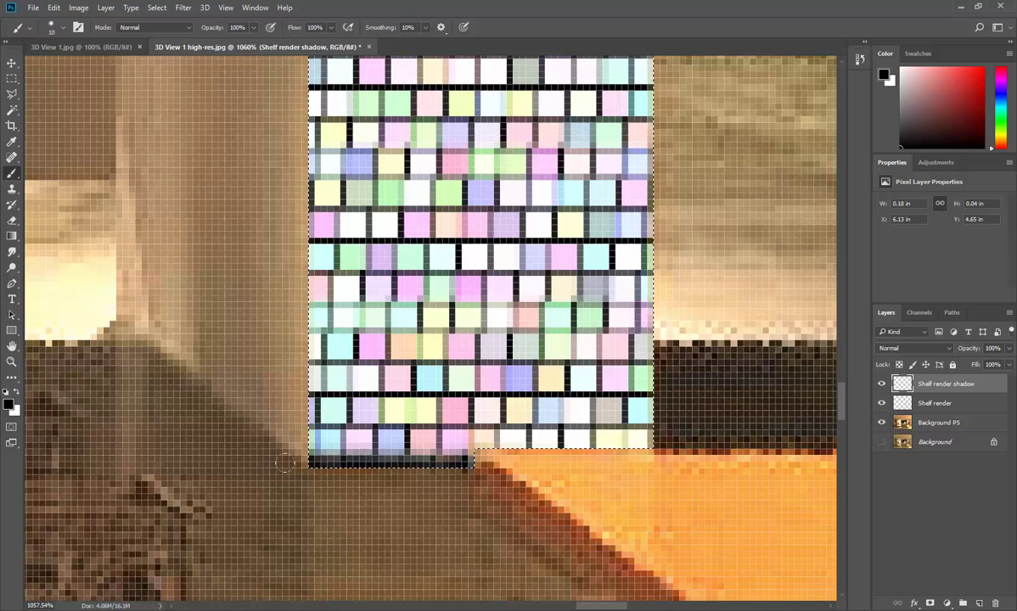
pyautogui.scroll(-1, 328, 427)
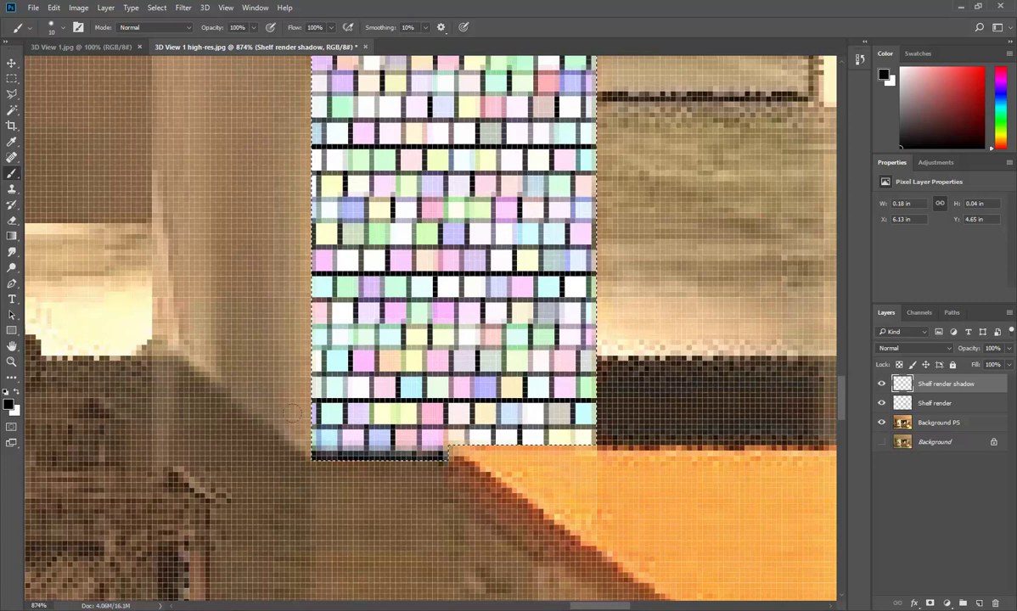
pyautogui.rightClick(334, 253)
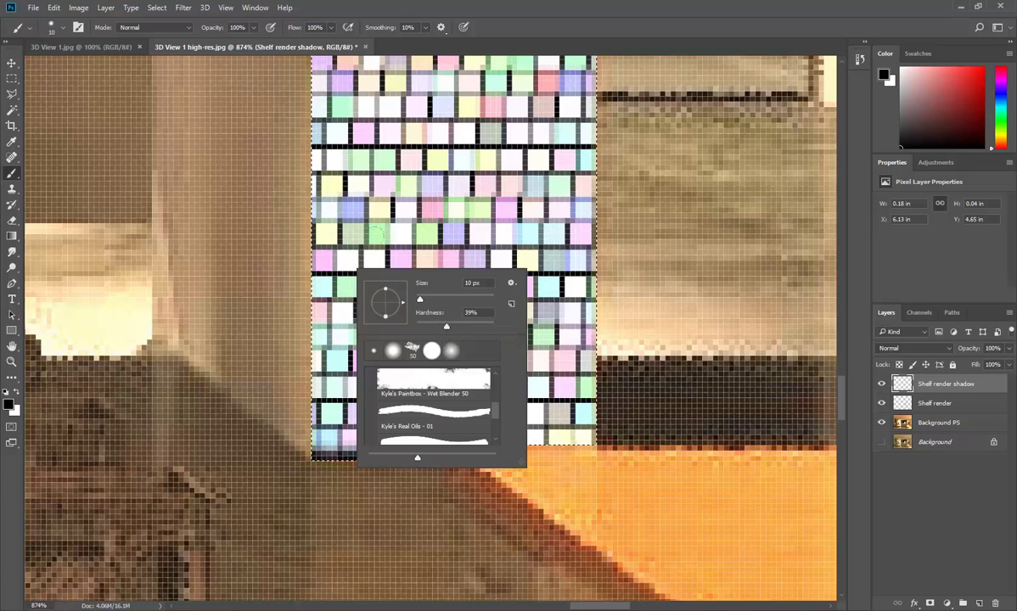
pyautogui.click(510, 28)
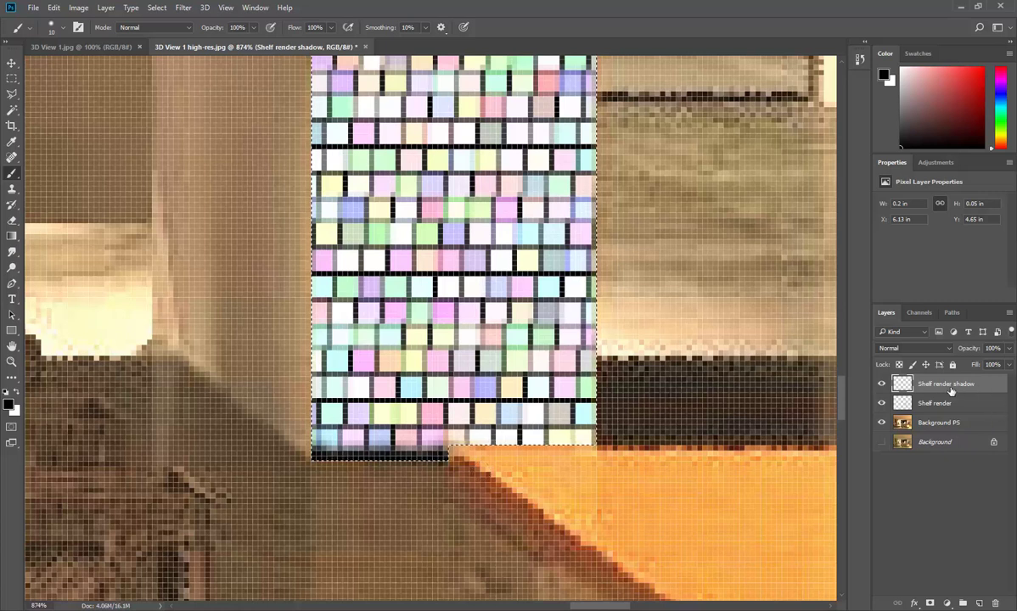
pyautogui.click(881, 384)
pyautogui.click(881, 384)
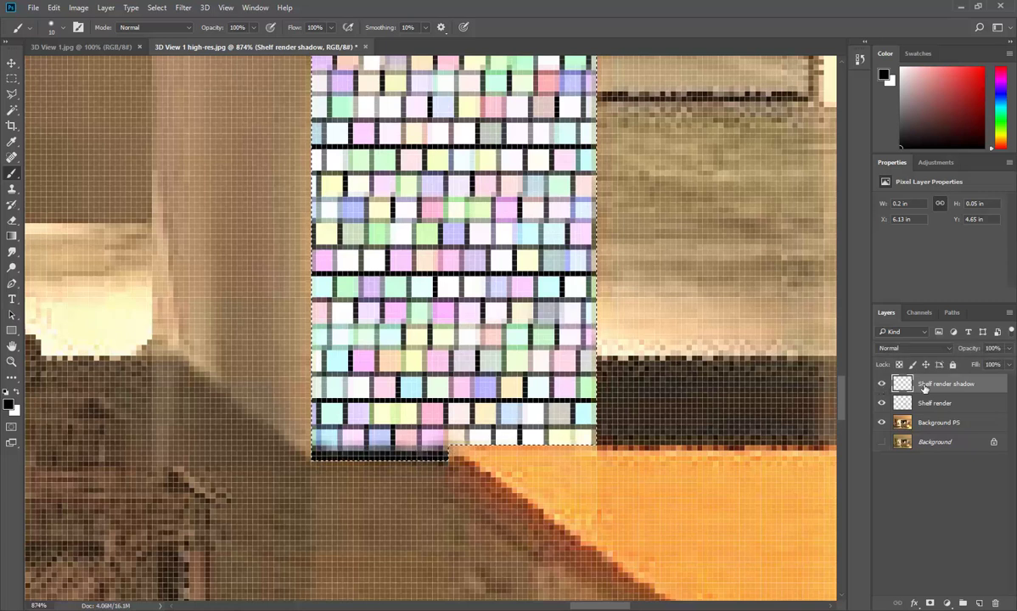
# Set the Shelf render shadow layer's blend mode to Multiply and its opacity to 63%.
pyautogui.click(1010, 348)
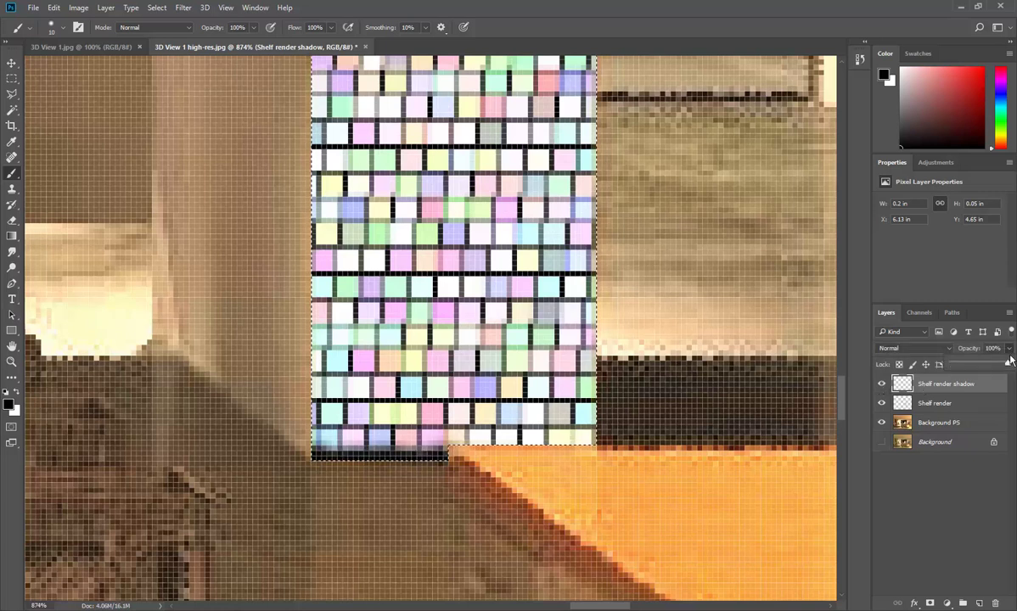
pyautogui.moveTo(1008, 366)
pyautogui.mouseDown()
pyautogui.moveTo(981, 366)
pyautogui.moveTo(1011, 365)
pyautogui.mouseUp()
pyautogui.click(1009, 349)
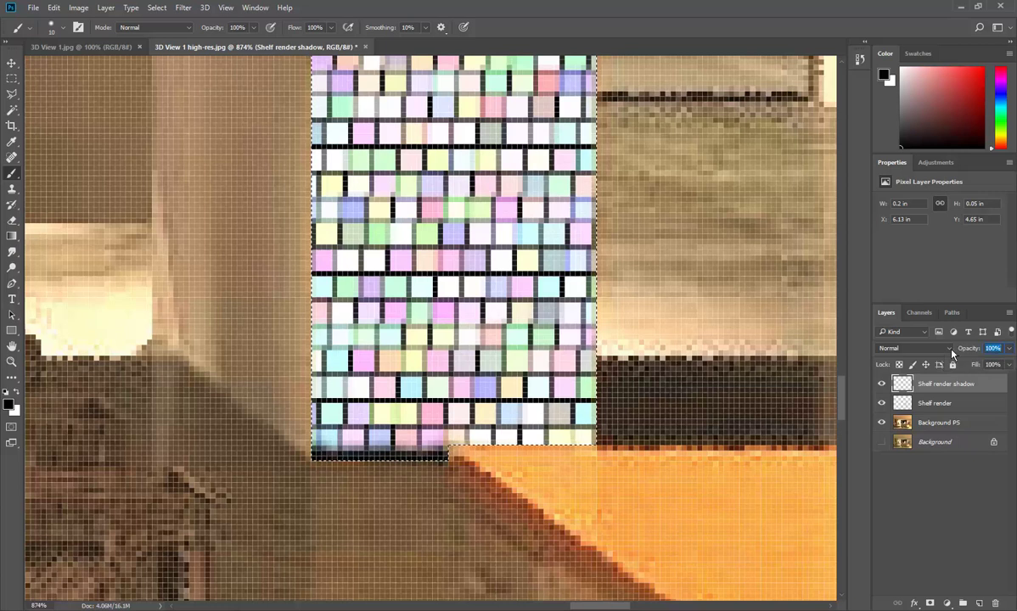
pyautogui.click(949, 349)
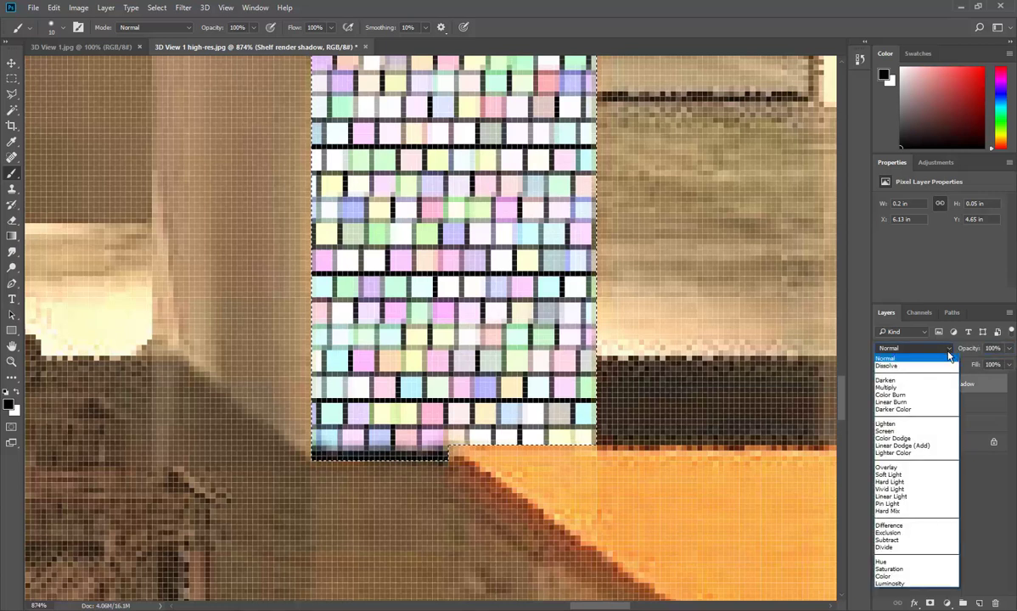
pyautogui.click(888, 387)
pyautogui.click(1008, 348)
pyautogui.moveTo(1006, 365); pyautogui.dragTo(990, 367)
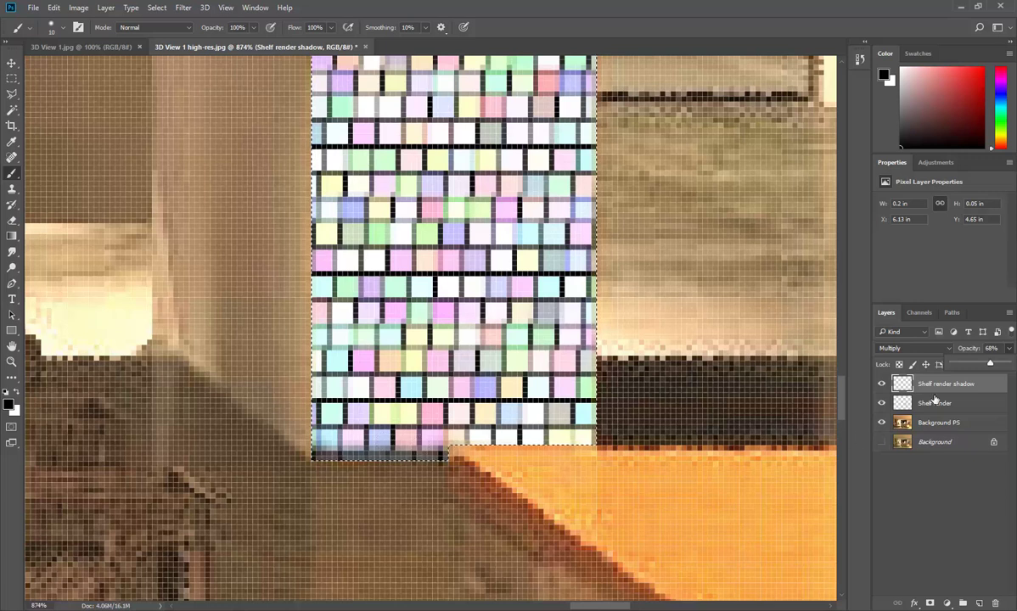
pyautogui.moveTo(990, 365); pyautogui.dragTo(983, 367)
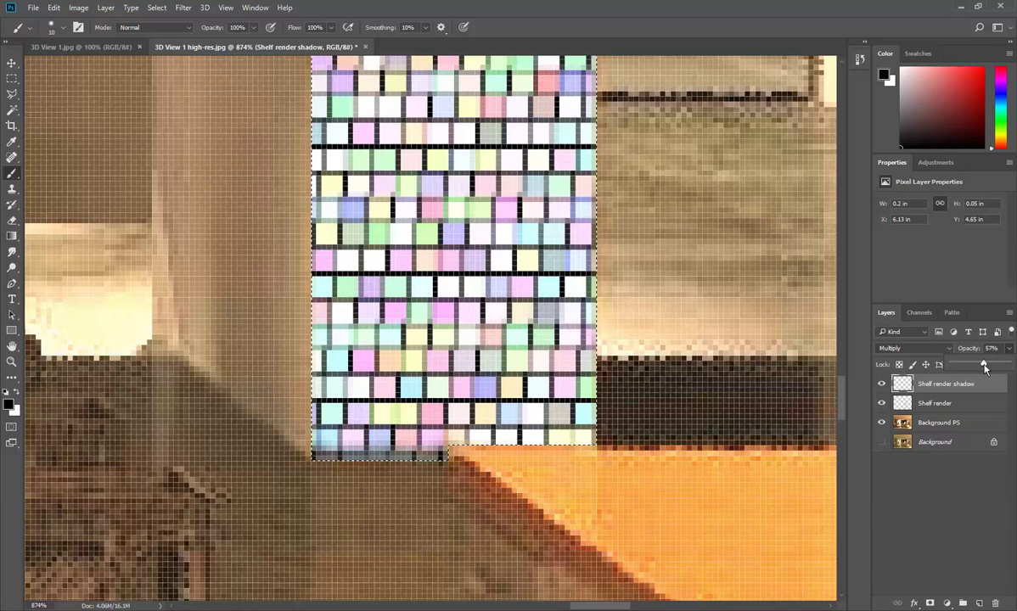
pyautogui.moveTo(983, 367); pyautogui.dragTo(988, 368)
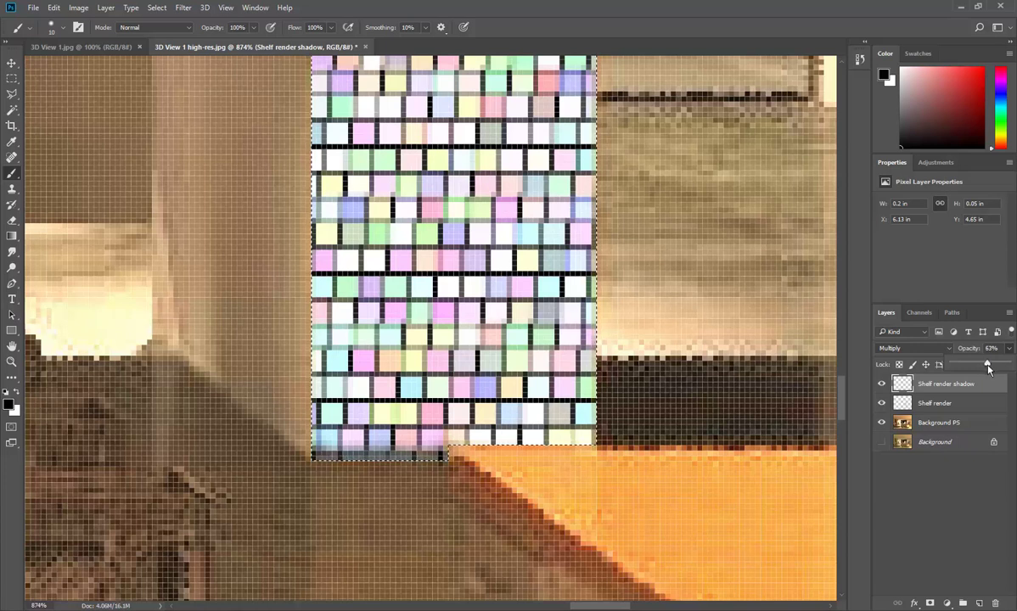
# Try the Overlay, Lighten and Darken blend modes on the Shelf render shadow layer.
pyautogui.click(908, 348)
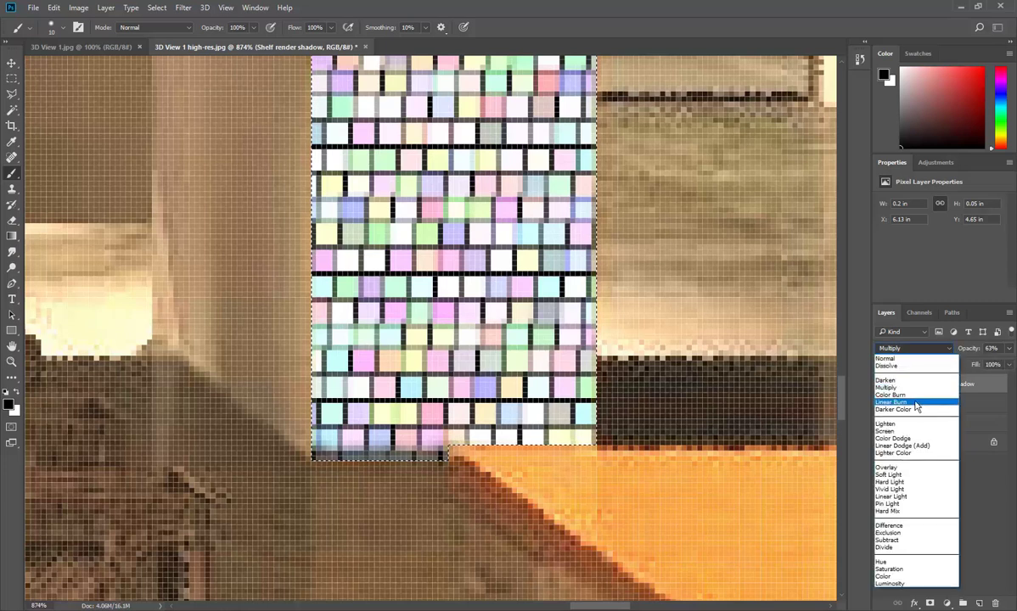
pyautogui.click(890, 468)
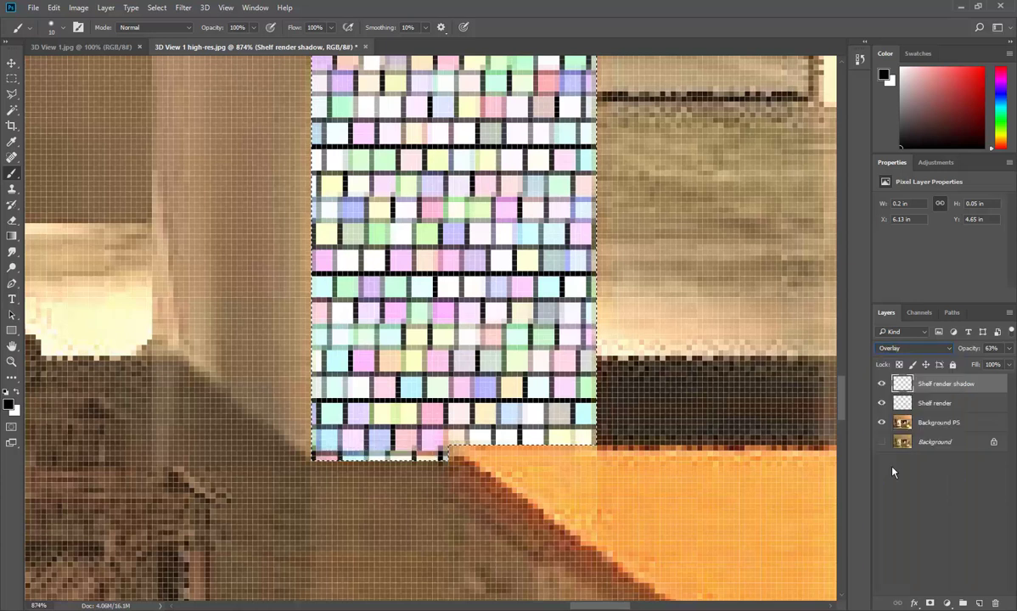
pyautogui.click(912, 348)
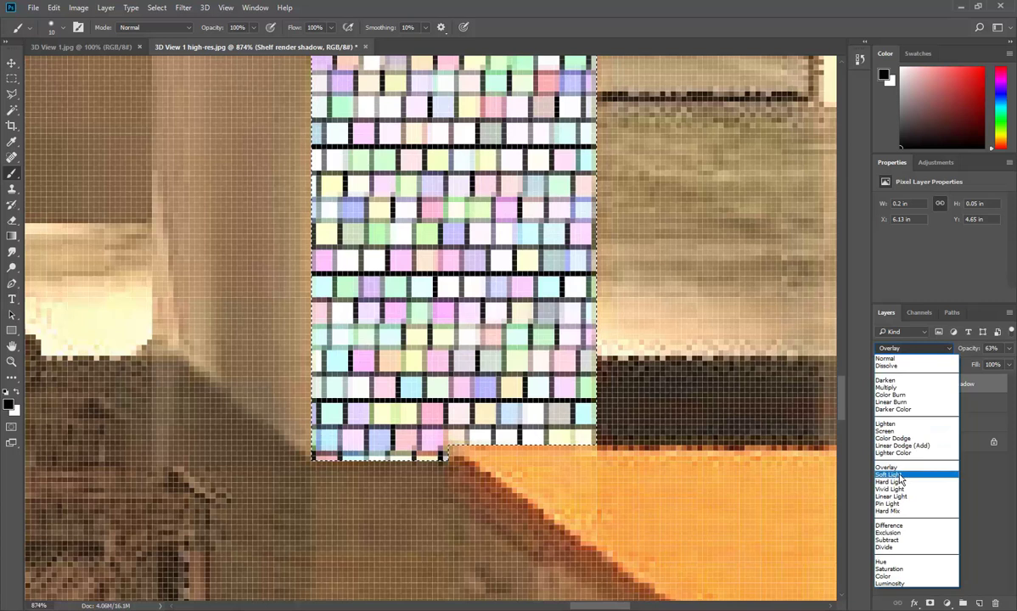
pyautogui.click(887, 424)
pyautogui.click(910, 348)
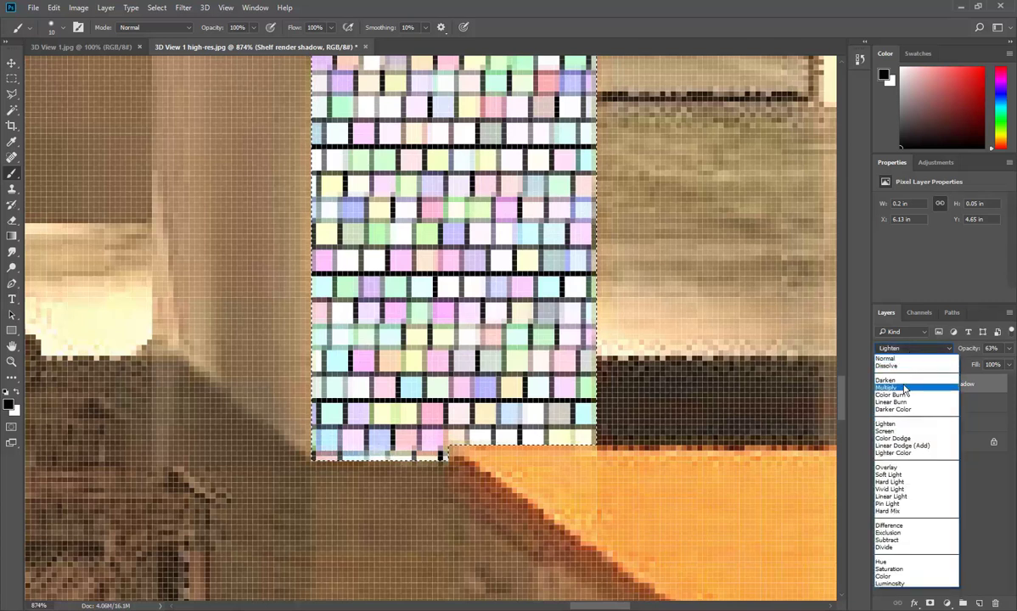
pyautogui.click(903, 381)
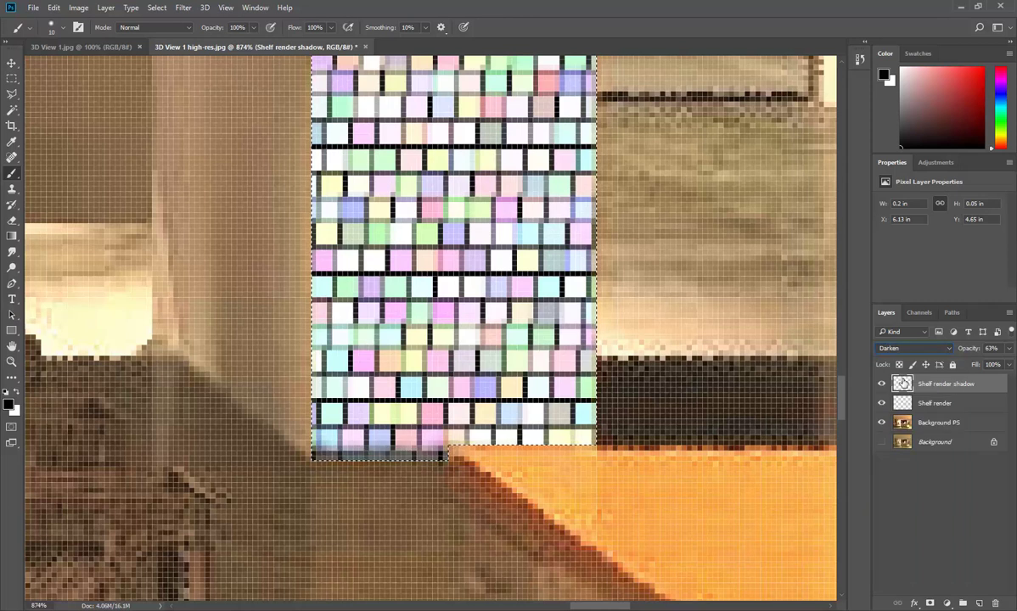
# Cycle the Shelf render shadow layer through further blend modes, including Vivid Light, Exclusion and Color, to compare their effects.
pyautogui.press('Down')
pyautogui.press('Down')
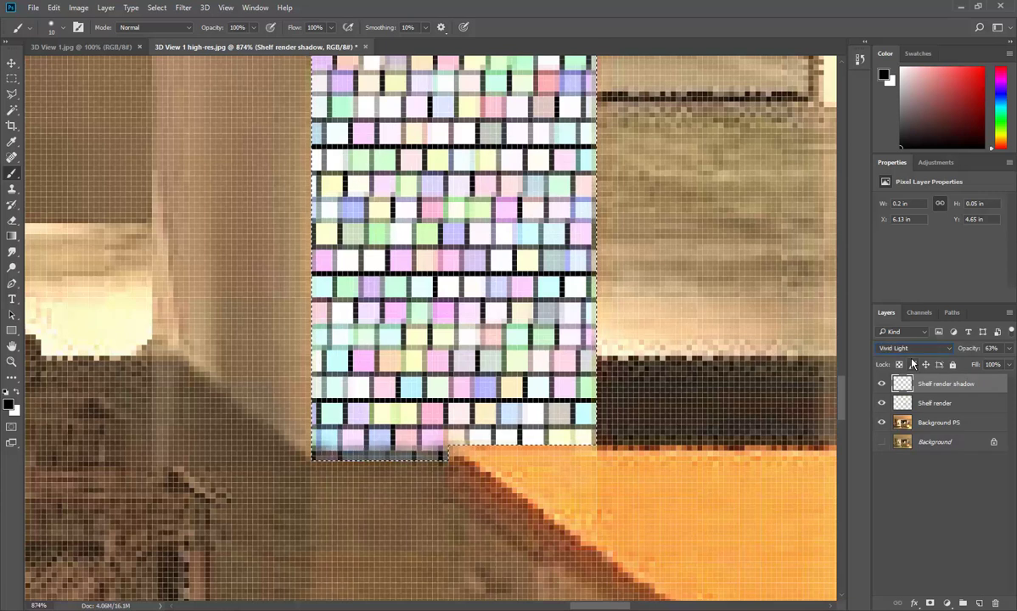
pyautogui.press('Down')
pyautogui.press('Down')
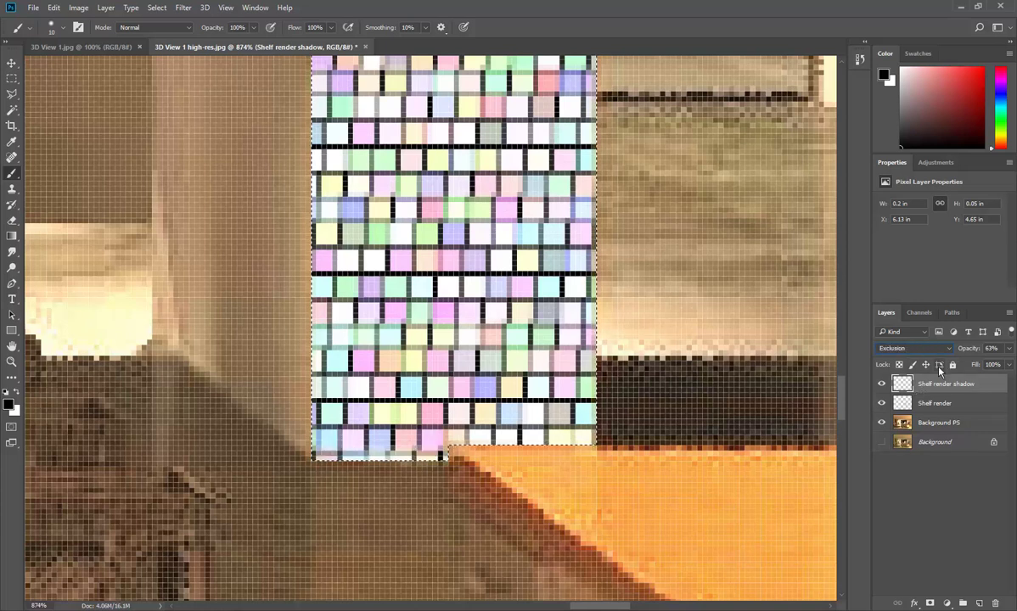
pyautogui.press('Down')
pyautogui.press('Down')
pyautogui.press('Down')
pyautogui.press('Down')
pyautogui.press('Down')
pyautogui.press('Down')
pyautogui.press('Down')
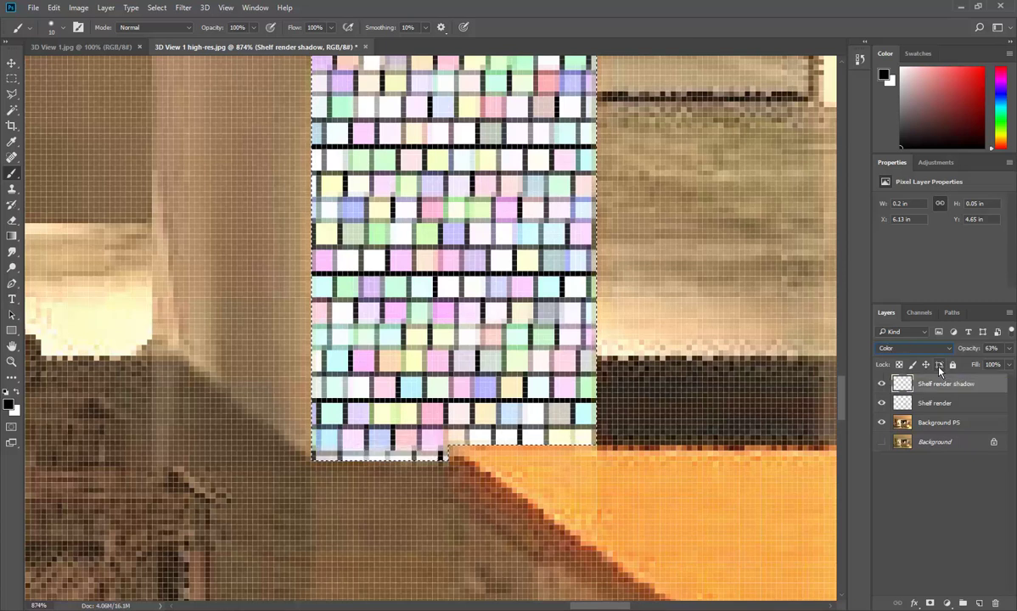
# Compare Soft Light and Lighten on the Shelf render shadow layer, and set its blend mode to Darken.
pyautogui.click(931, 350)
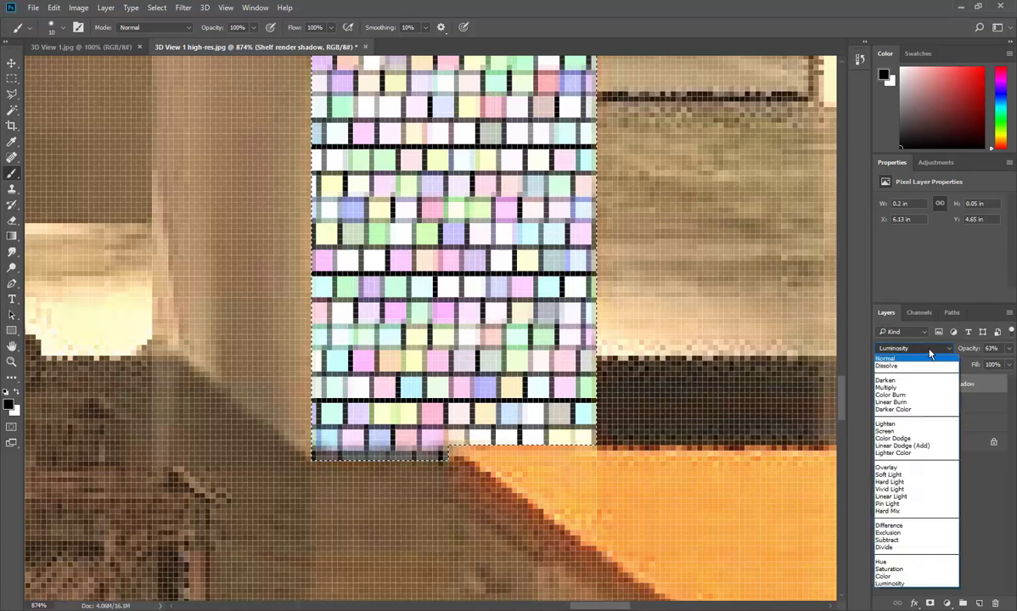
pyautogui.click(897, 476)
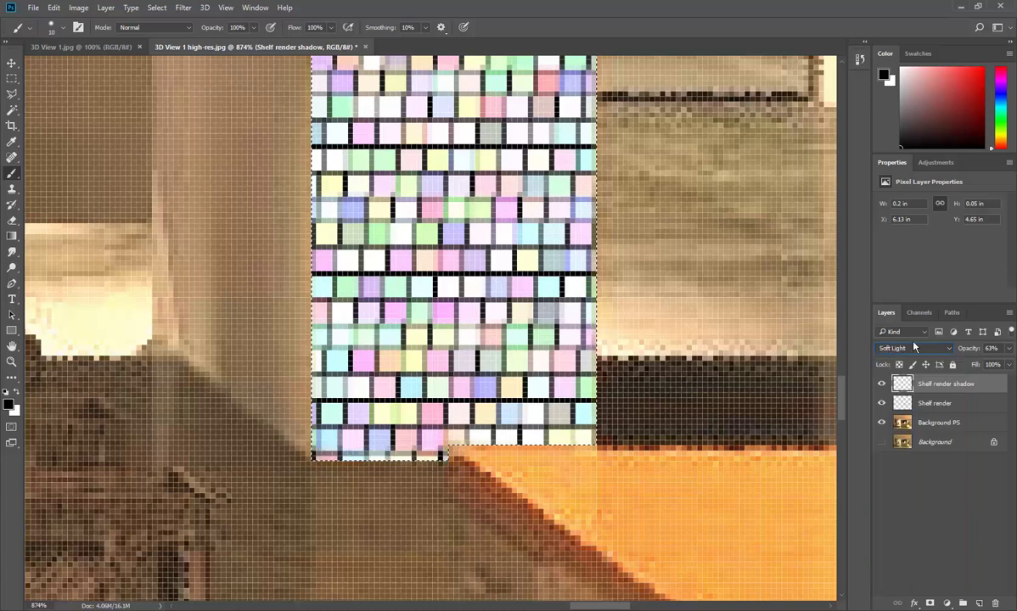
pyautogui.click(914, 349)
pyautogui.click(894, 427)
pyautogui.click(914, 348)
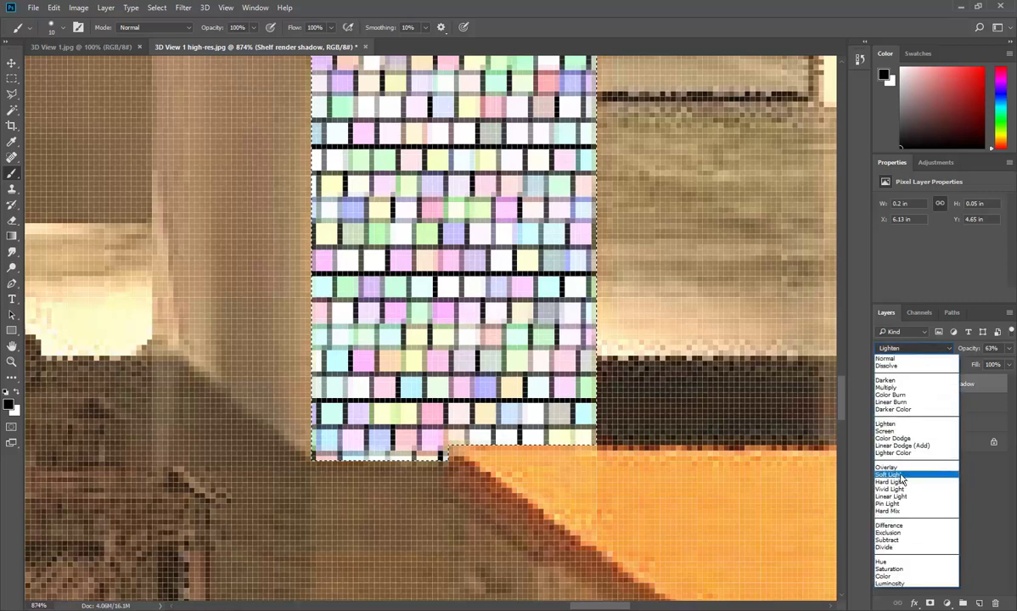
pyautogui.click(903, 381)
pyautogui.click(914, 349)
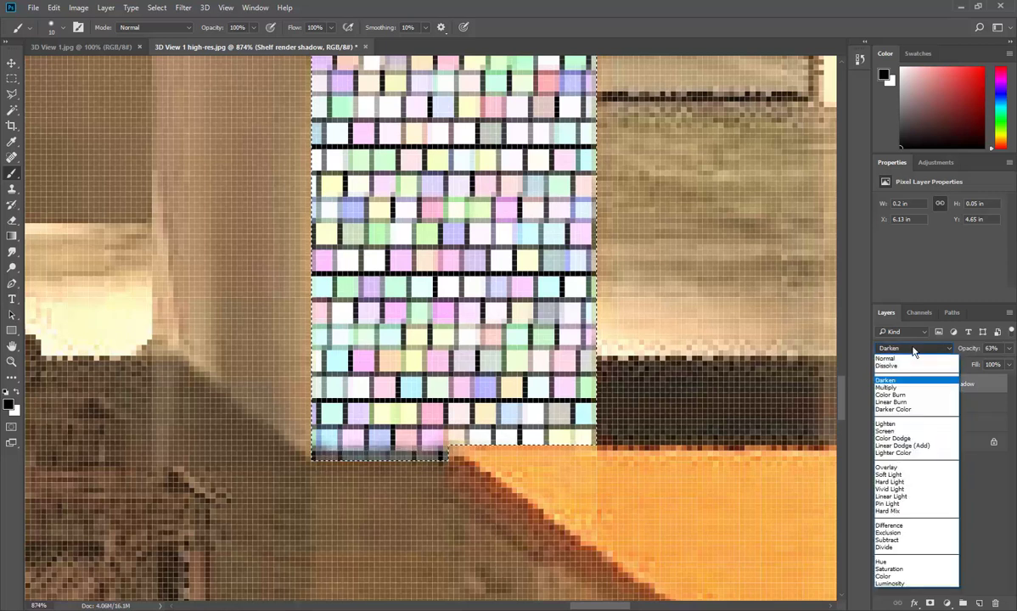
pyautogui.click(914, 351)
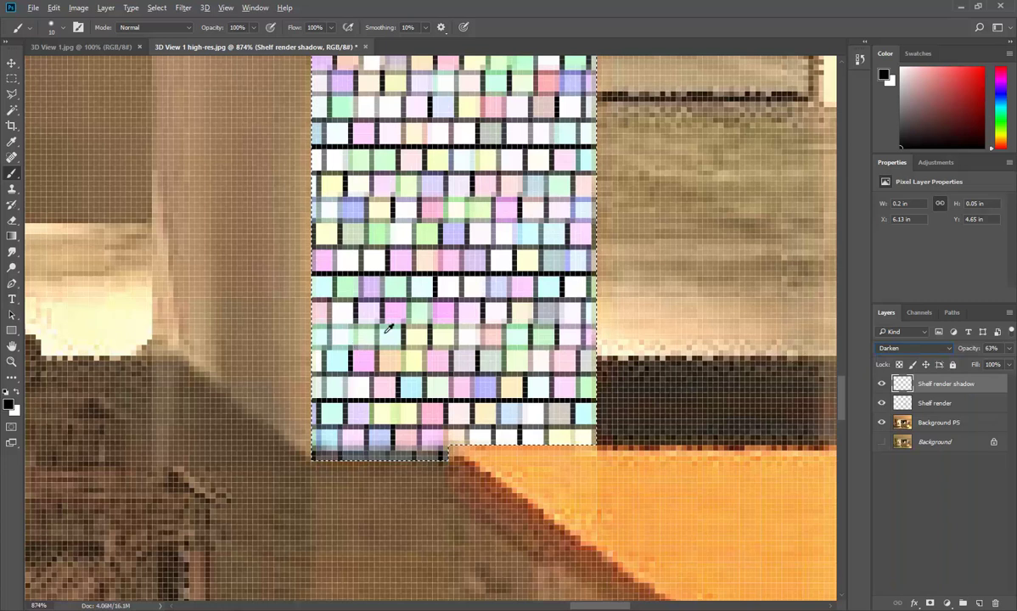
# Toggle the Shelf render shadow layer's visibility to compare the tiled panel with and without its shadow.
pyautogui.press('v')
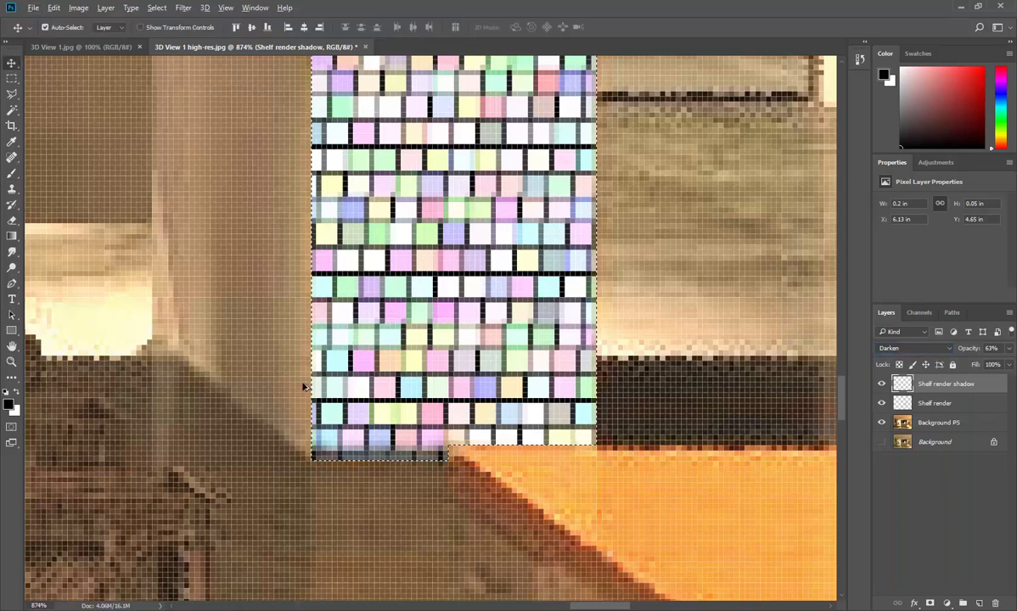
pyautogui.scroll(-3, 320, 402)
pyautogui.scroll(-3, 320, 402)
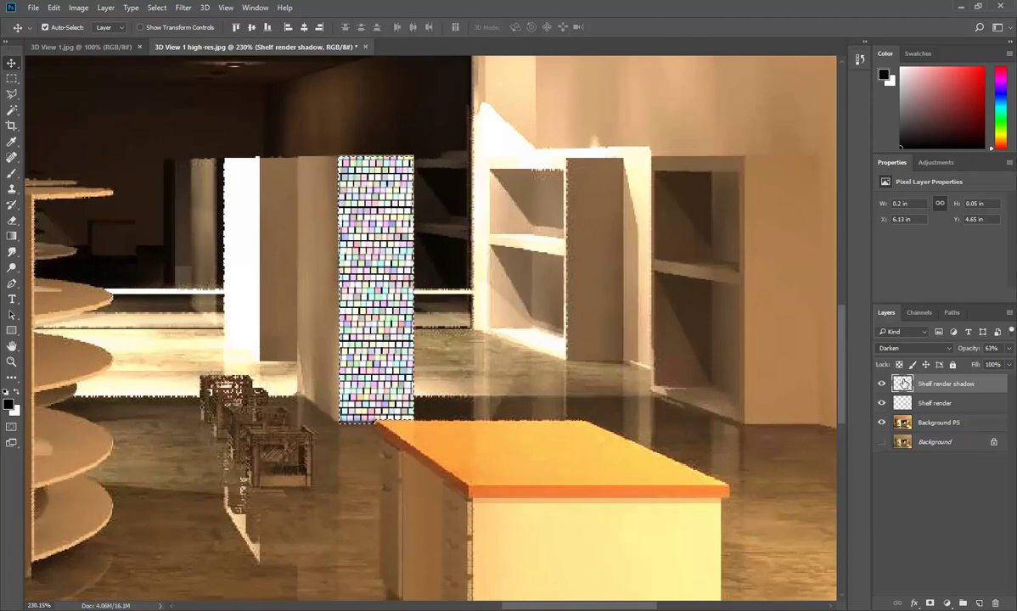
pyautogui.click(881, 385)
pyautogui.click(881, 384)
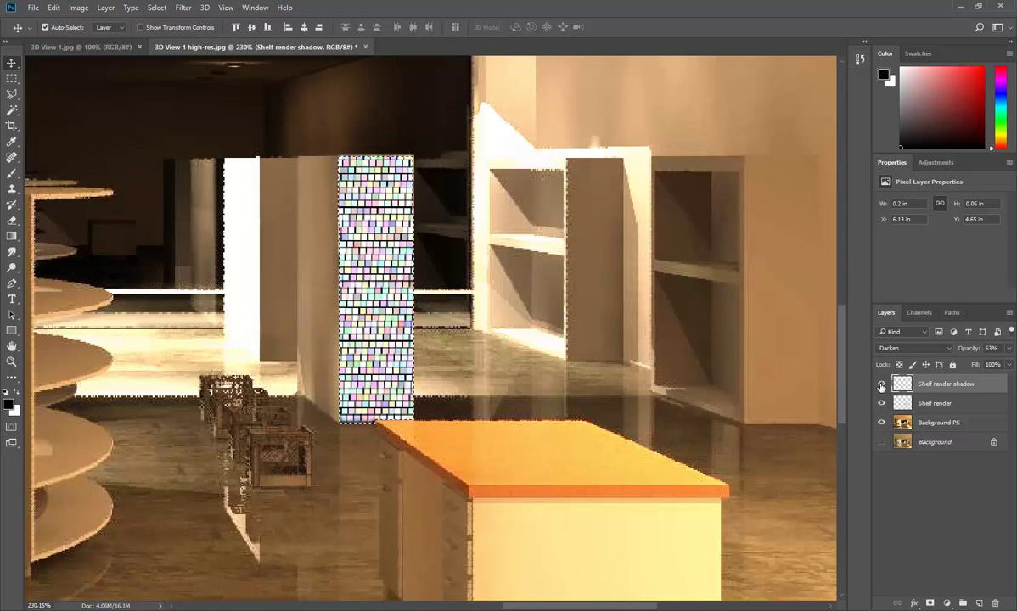
# Examine how shadows fall in the render's wall corners, around the round column and behind the desk.
pyautogui.scroll(-5, 511, 415)
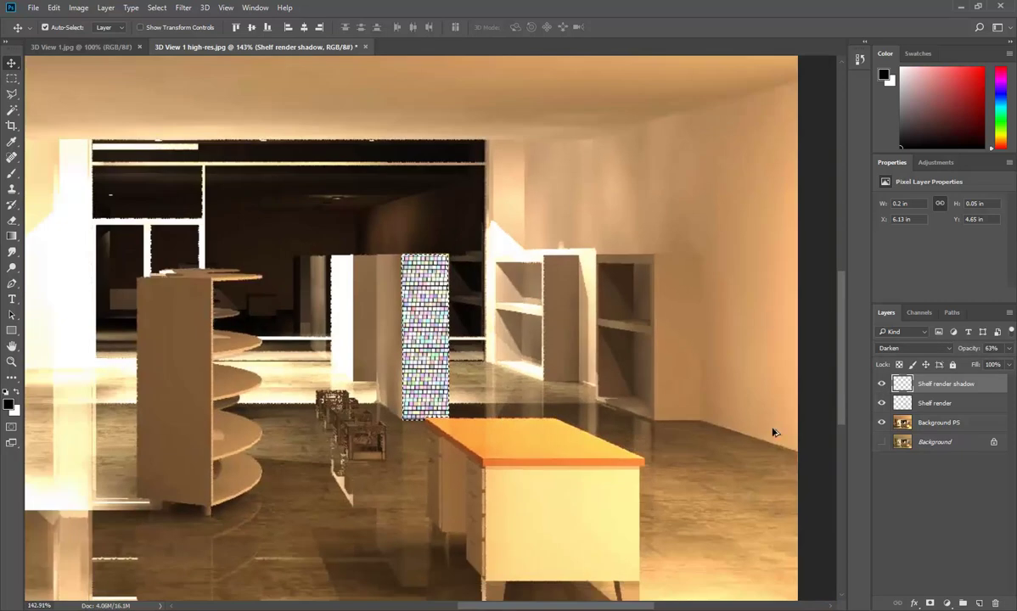
pyautogui.scroll(5, 783, 438)
pyautogui.scroll(2, 789, 452)
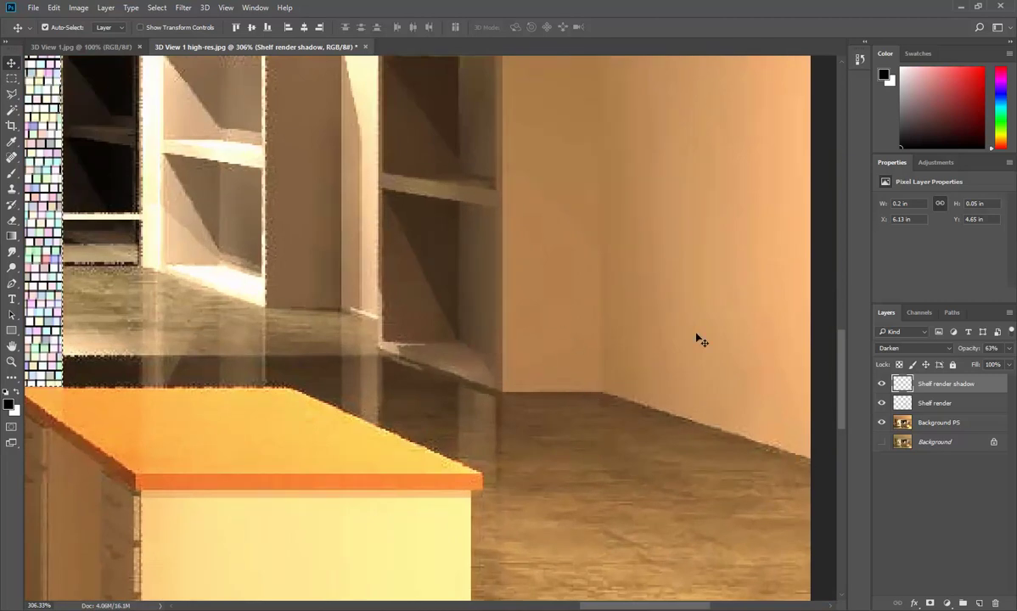
pyautogui.scroll(-3, 598, 401)
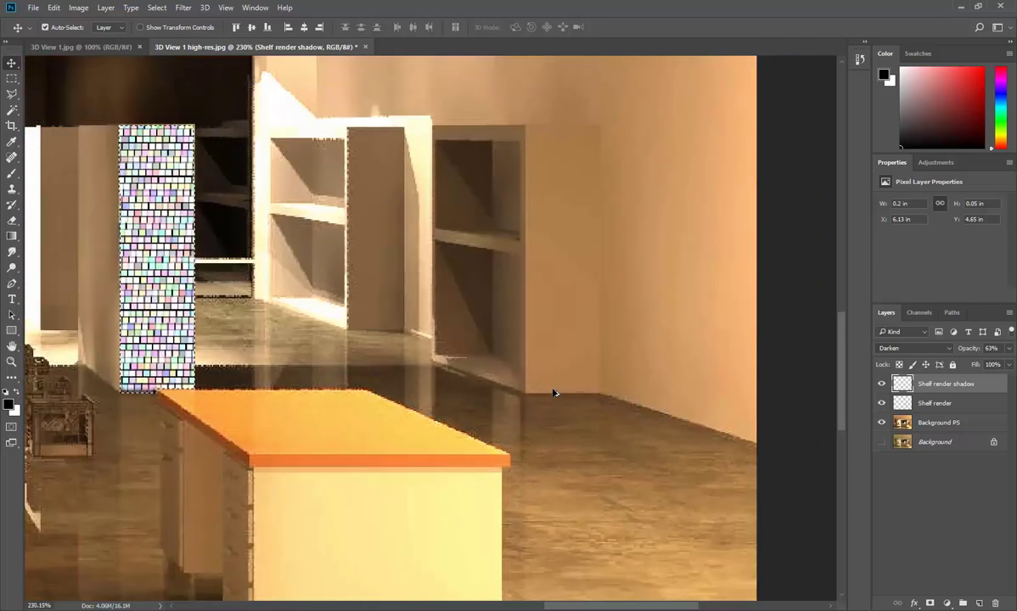
pyautogui.scroll(-3, 624, 416)
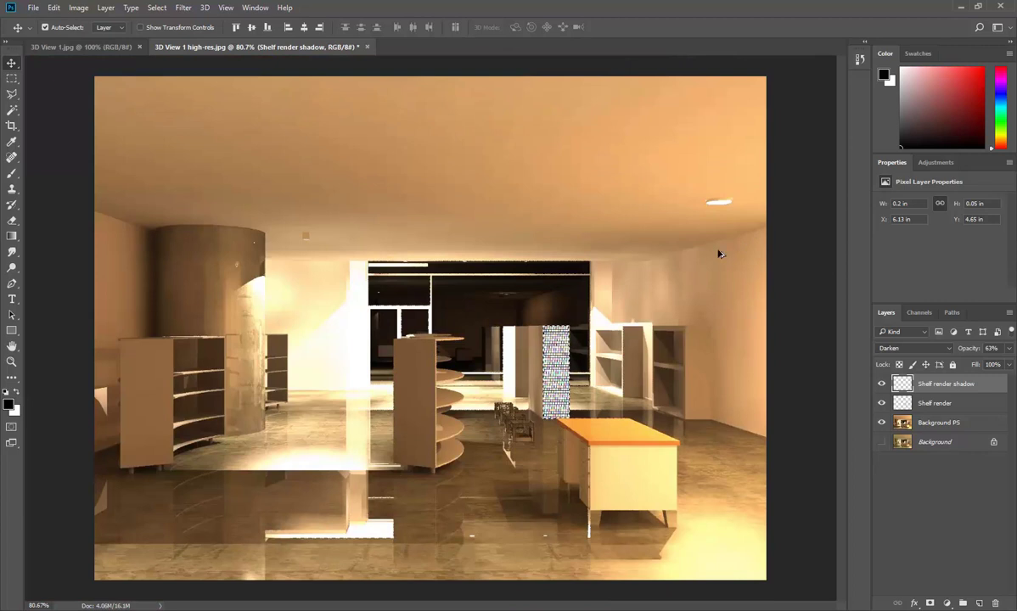
pyautogui.scroll(4, 85, 199)
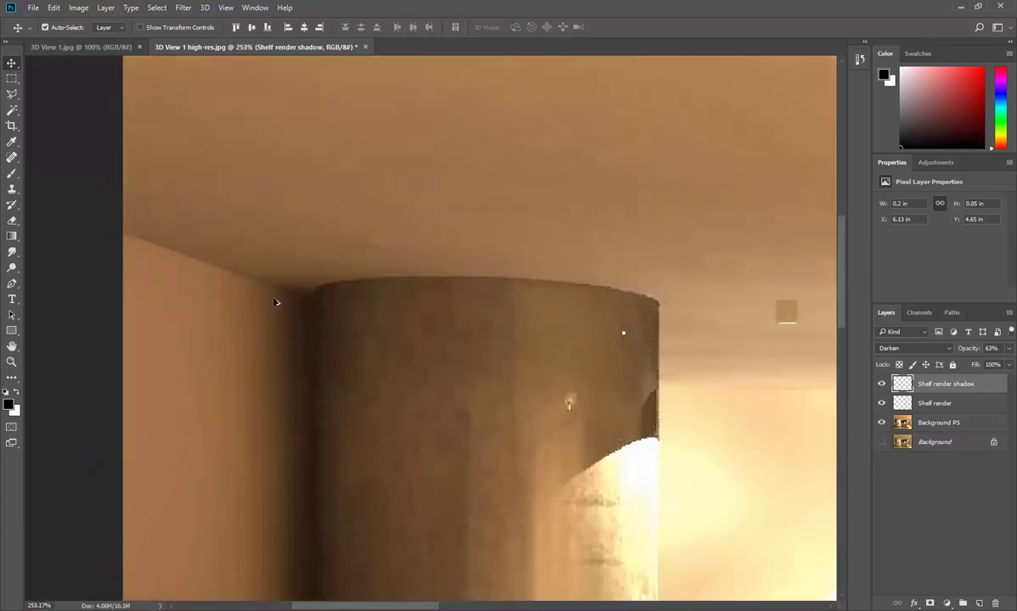
pyautogui.scroll(-5, 159, 300)
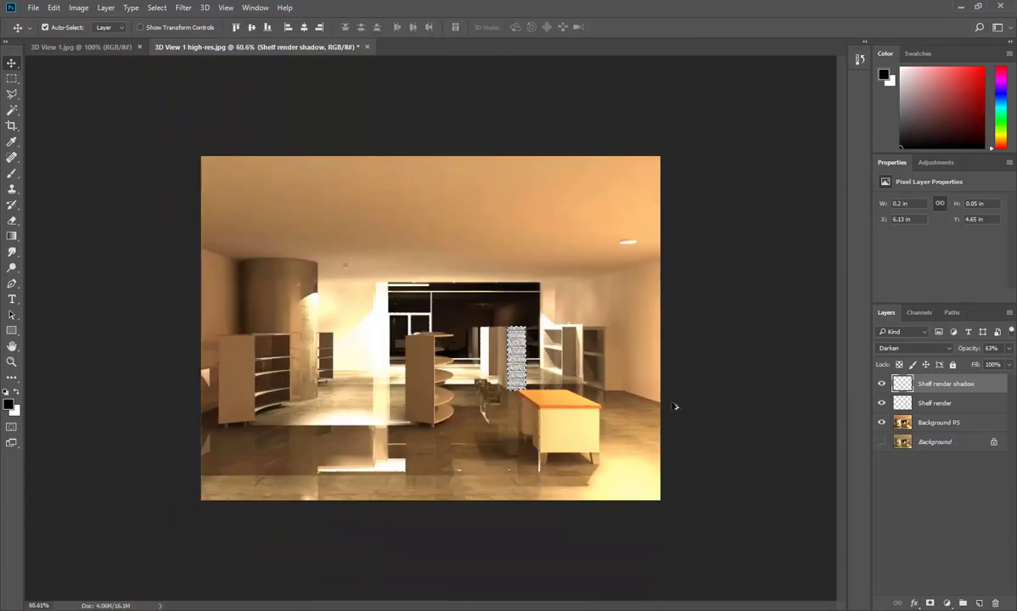
pyautogui.scroll(3, 666, 403)
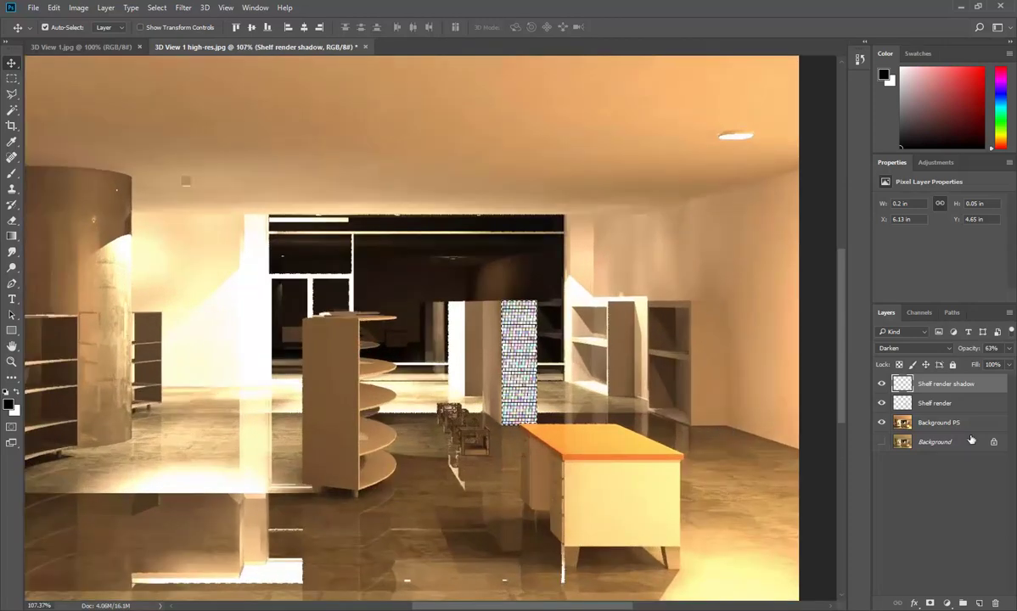
pyautogui.scroll(2, 770, 446)
pyautogui.scroll(2, 769, 446)
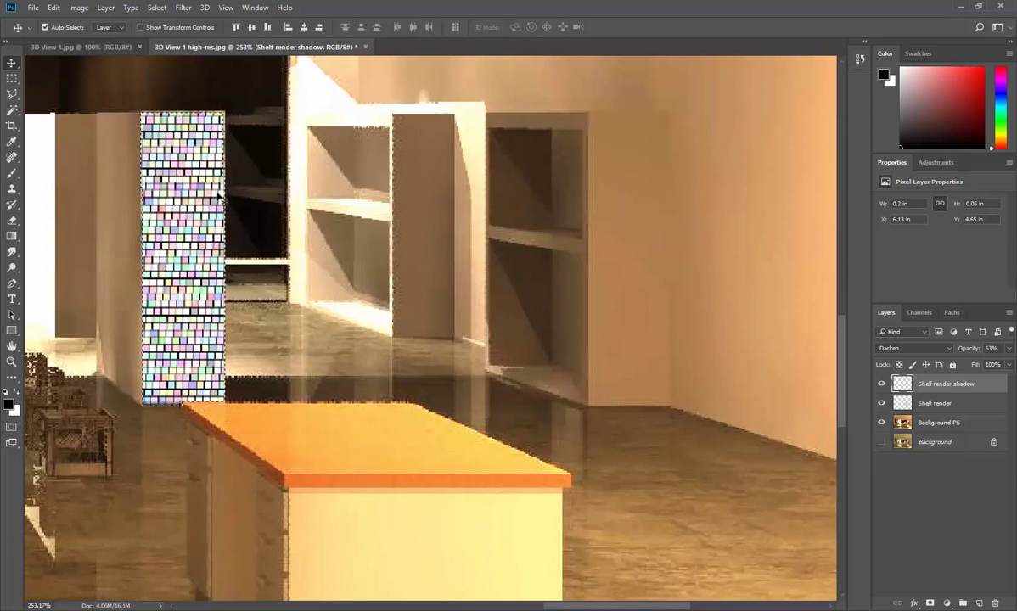
# Clear the tiled panel's selection and outline the lower part of the right-hand wall with the Polygonal Lasso, following its floor edge.
pyautogui.click(157, 7)
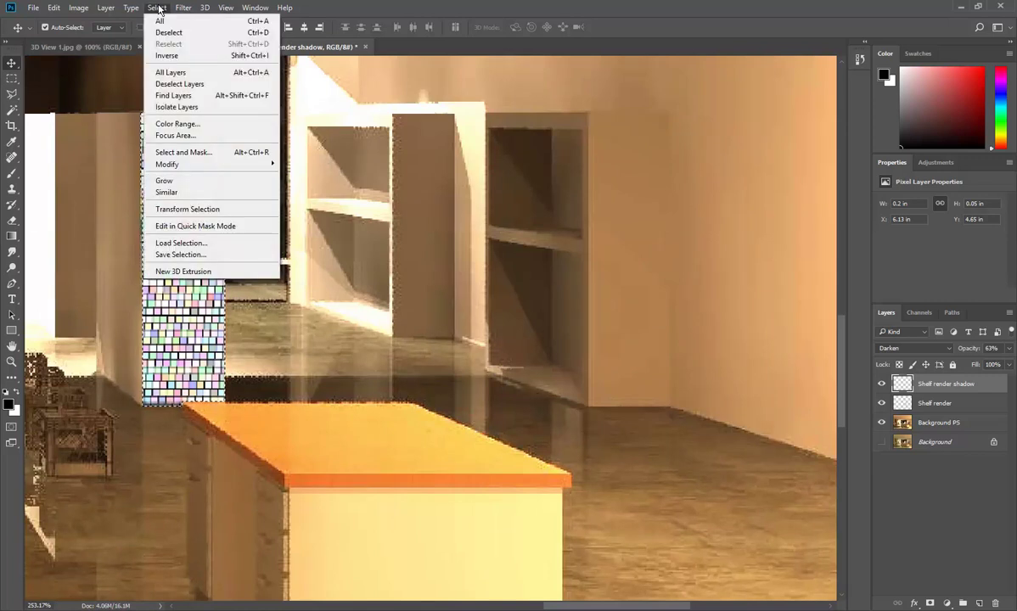
pyautogui.click(169, 34)
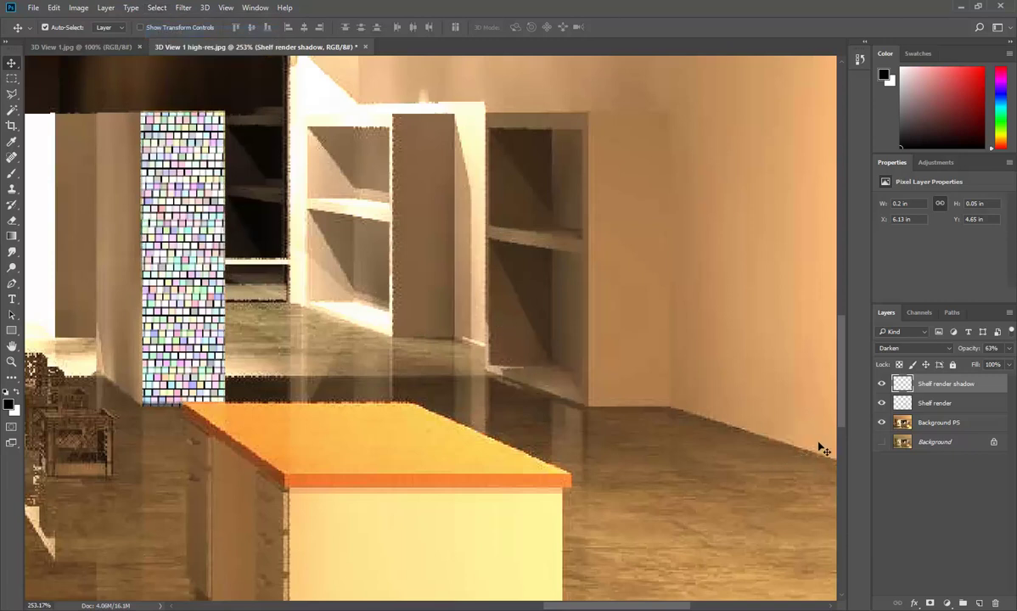
pyautogui.scroll(-2, 522, 415)
pyautogui.scroll(2, 790, 447)
pyautogui.scroll(3, 747, 450)
pyautogui.scroll(-1, 273, 357)
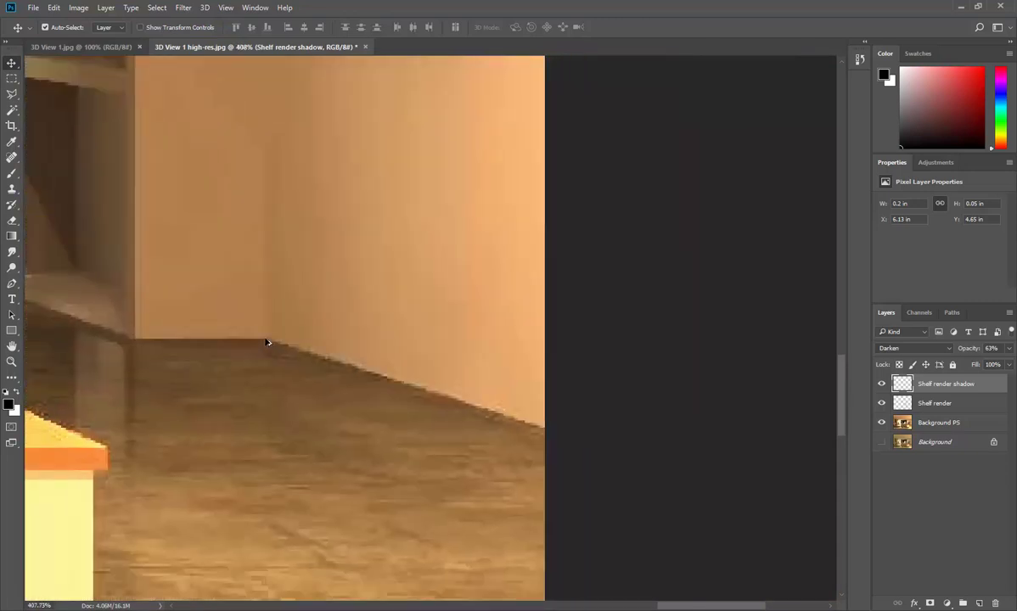
pyautogui.scroll(1, 229, 278)
pyautogui.scroll(1, 308, 346)
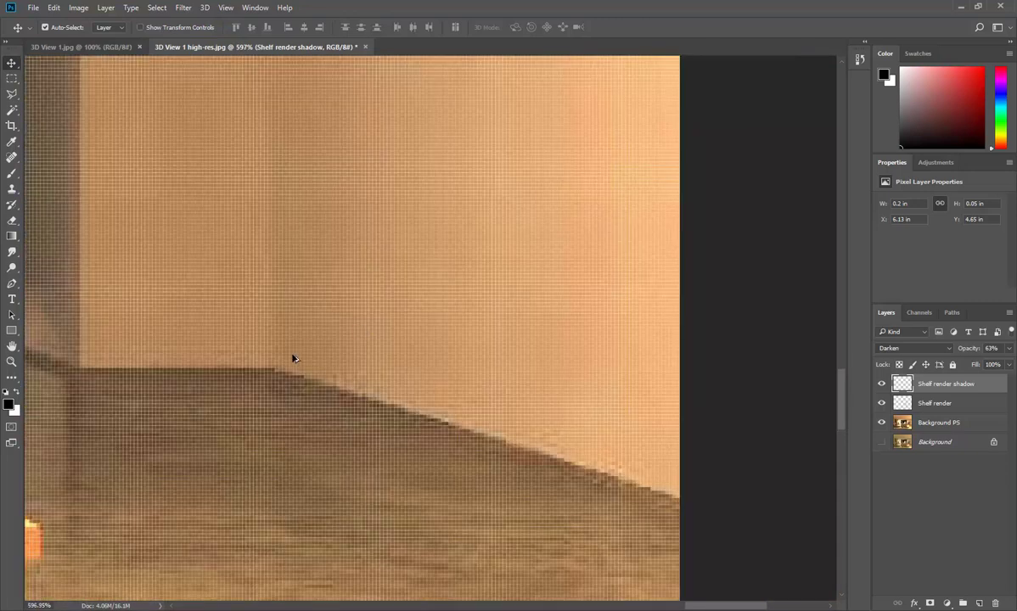
pyautogui.click(11, 94)
pyautogui.click(75, 106)
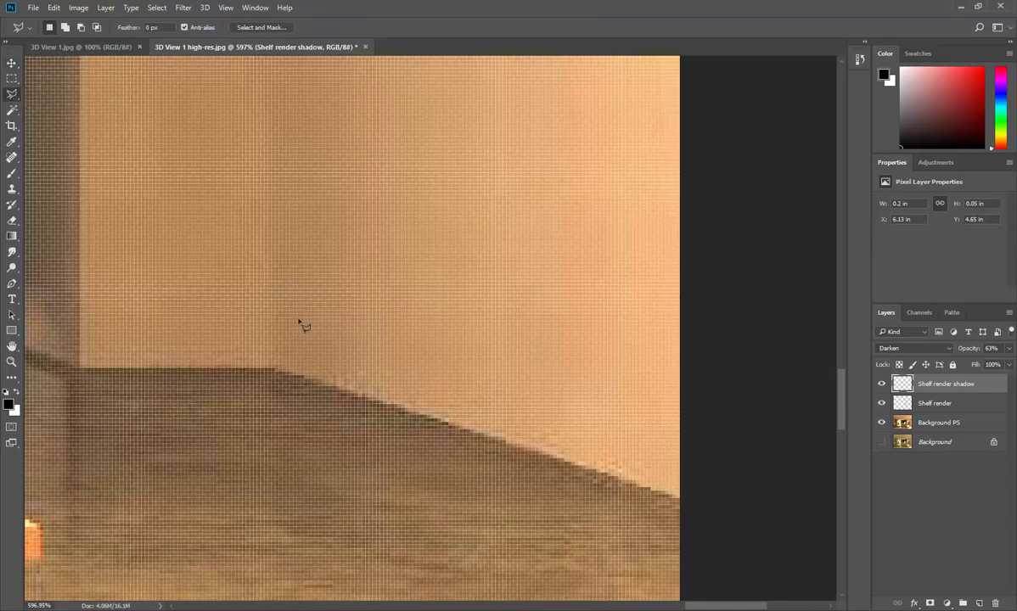
pyautogui.click(275, 370)
pyautogui.click(655, 486)
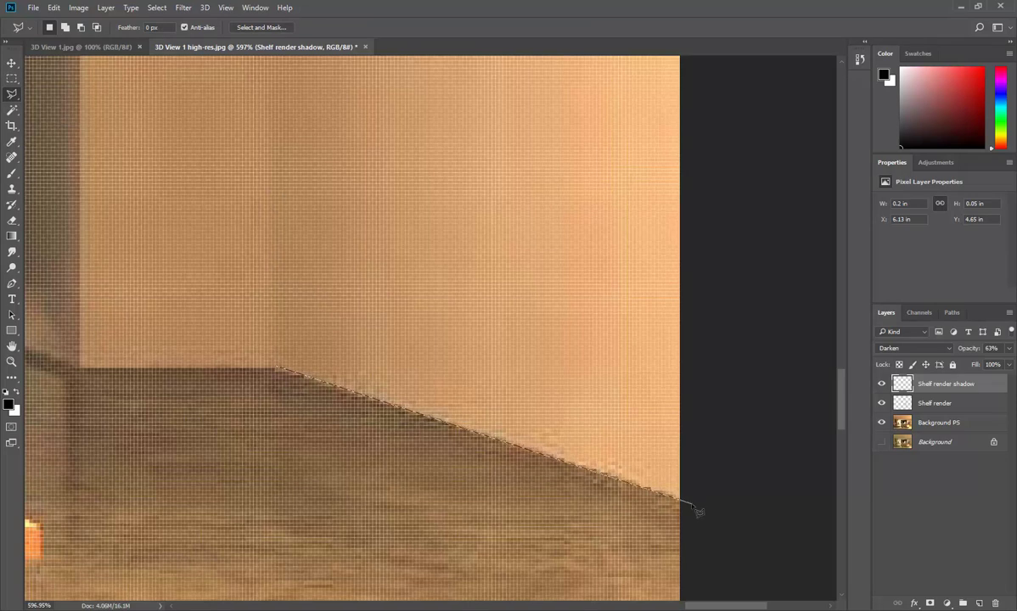
pyautogui.click(692, 501)
pyautogui.click(694, 69)
pyautogui.click(268, 74)
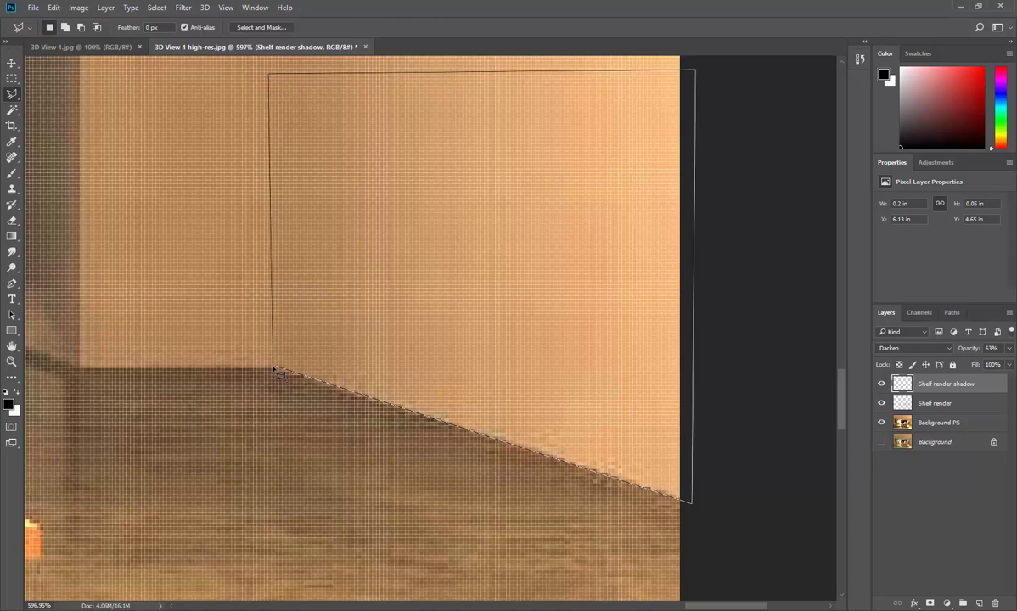
pyautogui.doubleClick(278, 371)
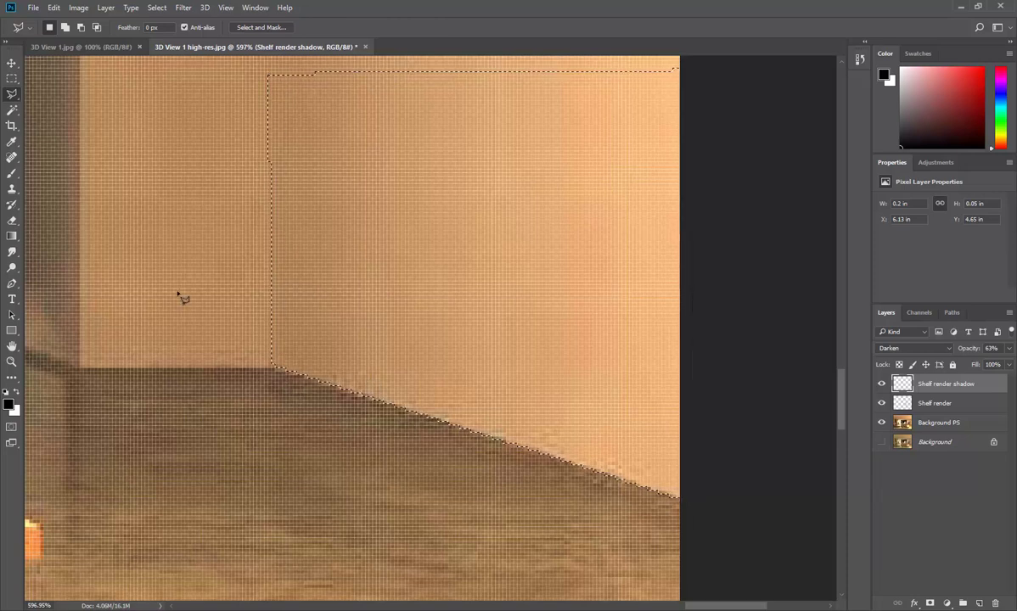
# Dab along the selected wall's floor edge near the room corner with a 9 px History Brush on the Shelf render shadow layer.
pyautogui.click(12, 205)
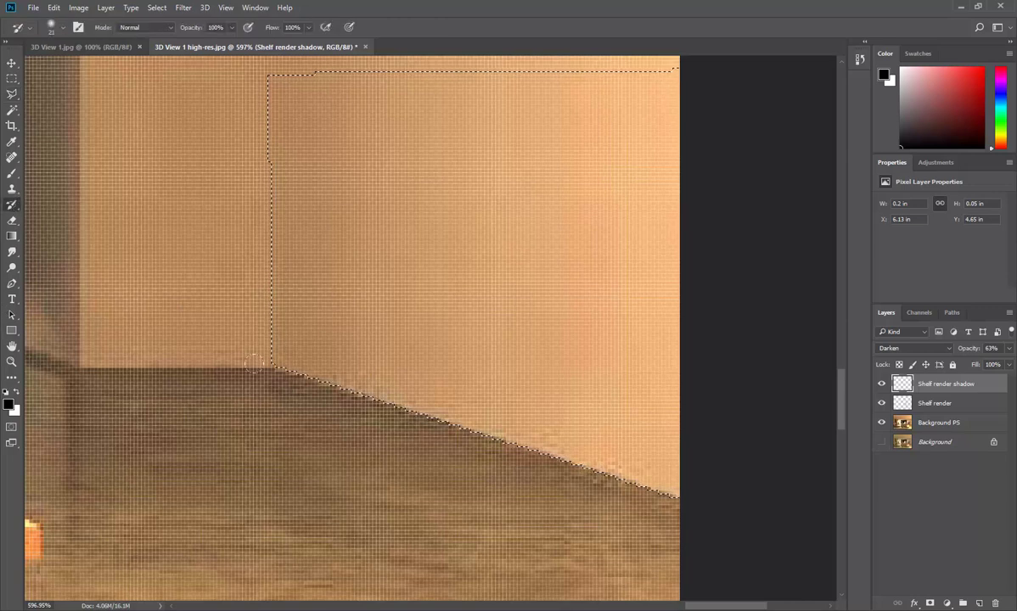
pyautogui.press('[')
pyautogui.press('[')
pyautogui.click(281, 368)
pyautogui.click(298, 376)
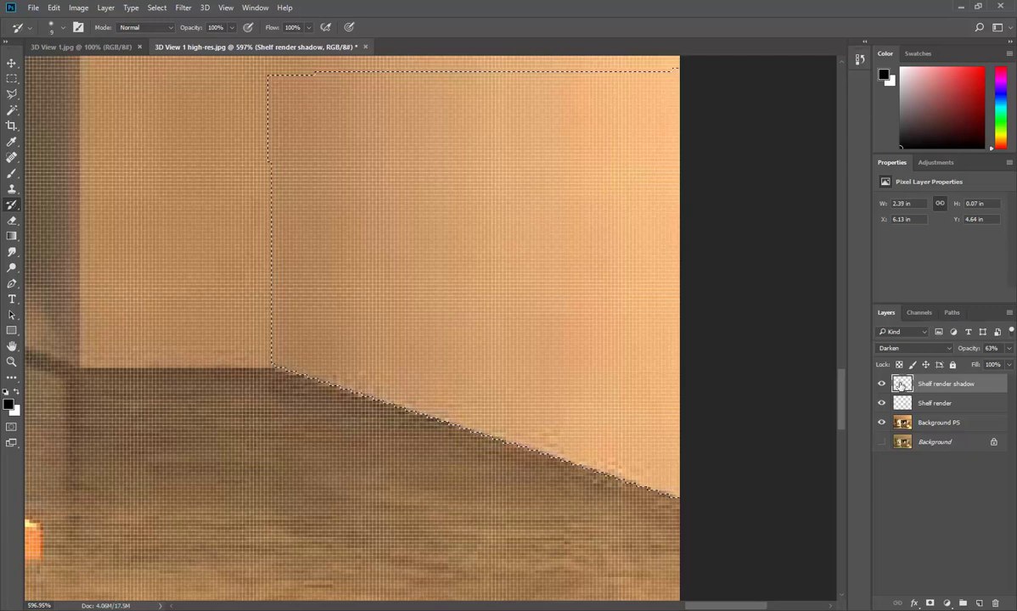
# Try a short History Brush stroke in the middle of the selected wall area, and undo it.
pyautogui.click(918, 351)
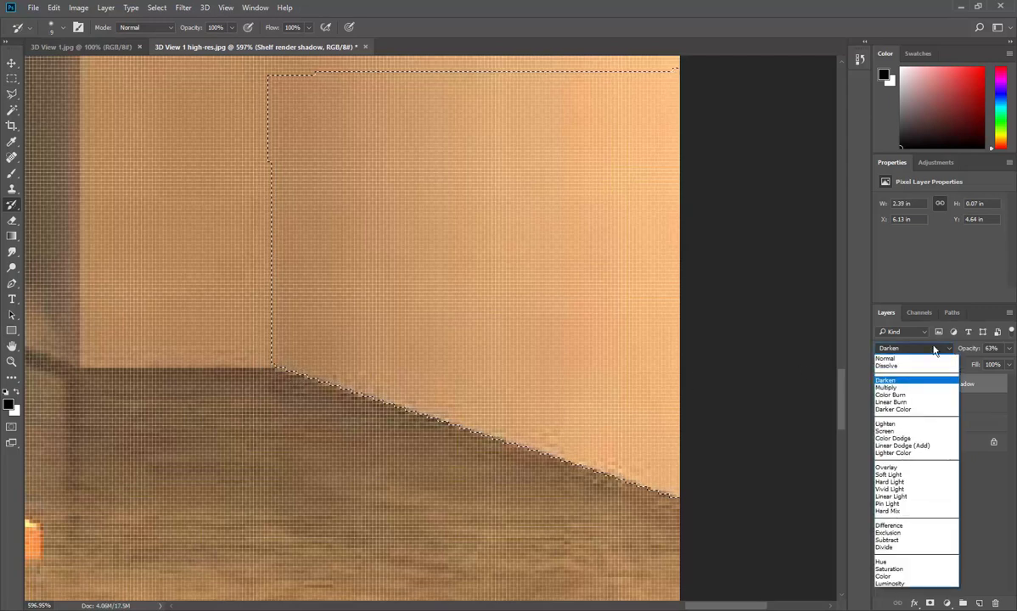
pyautogui.click(919, 350)
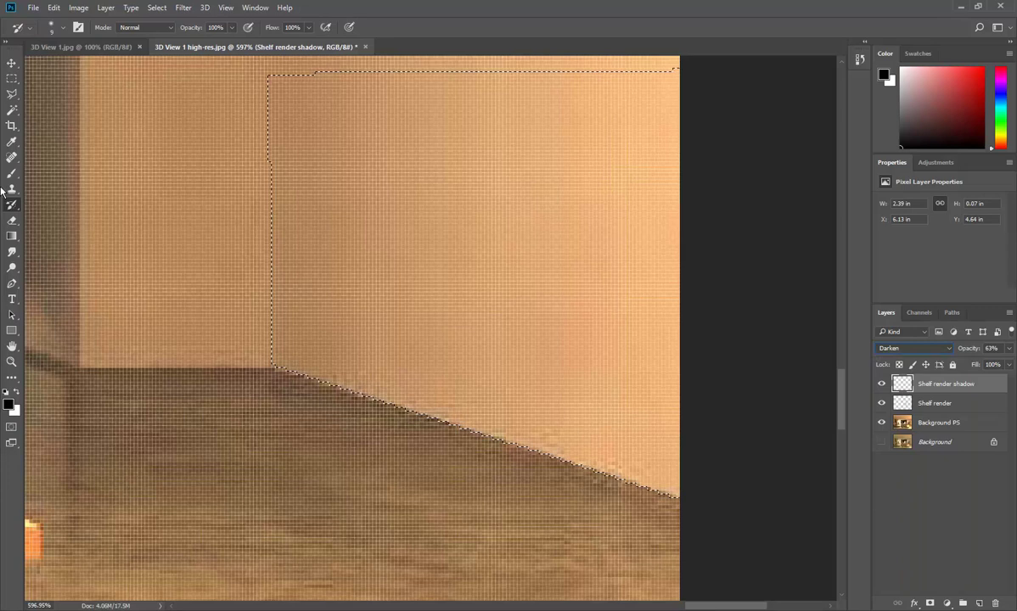
pyautogui.moveTo(365, 295); pyautogui.dragTo(404, 298)
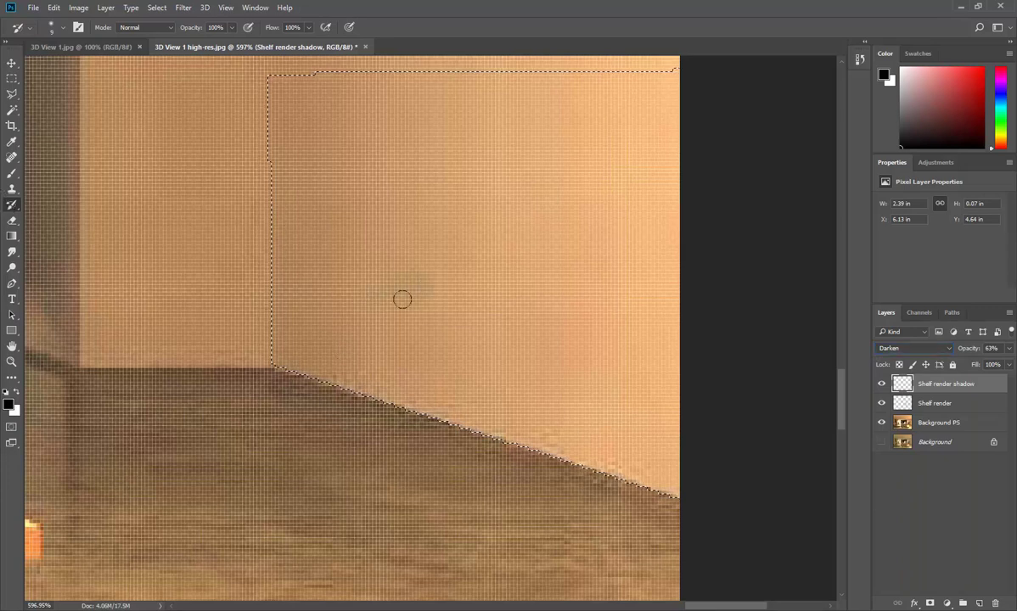
pyautogui.click(53, 8)
pyautogui.click(68, 18)
# Rename the Shelf render shadow layer to "Render shadow".
pyautogui.click(1009, 349)
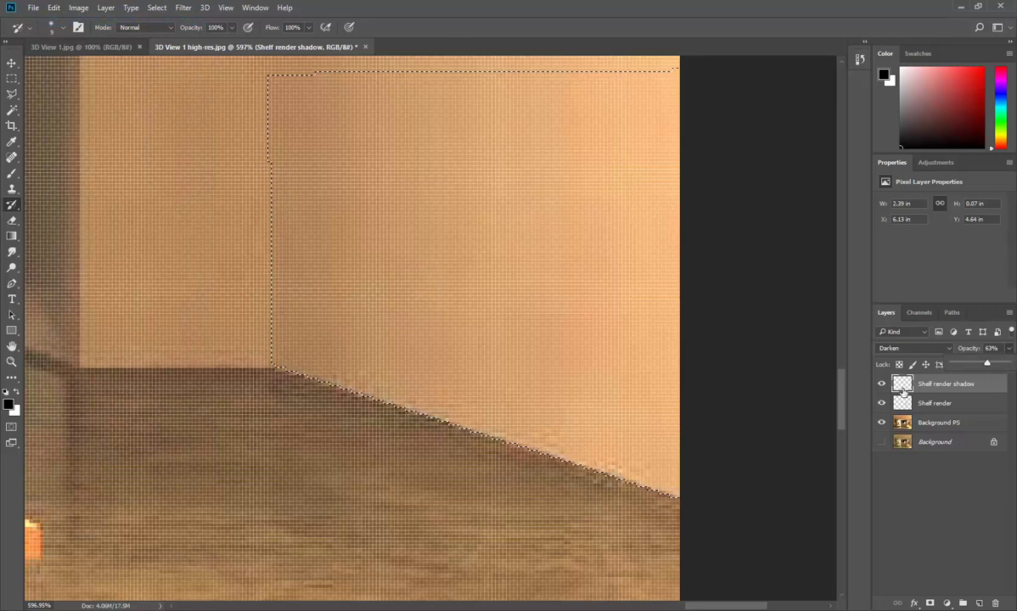
pyautogui.doubleClick(923, 386)
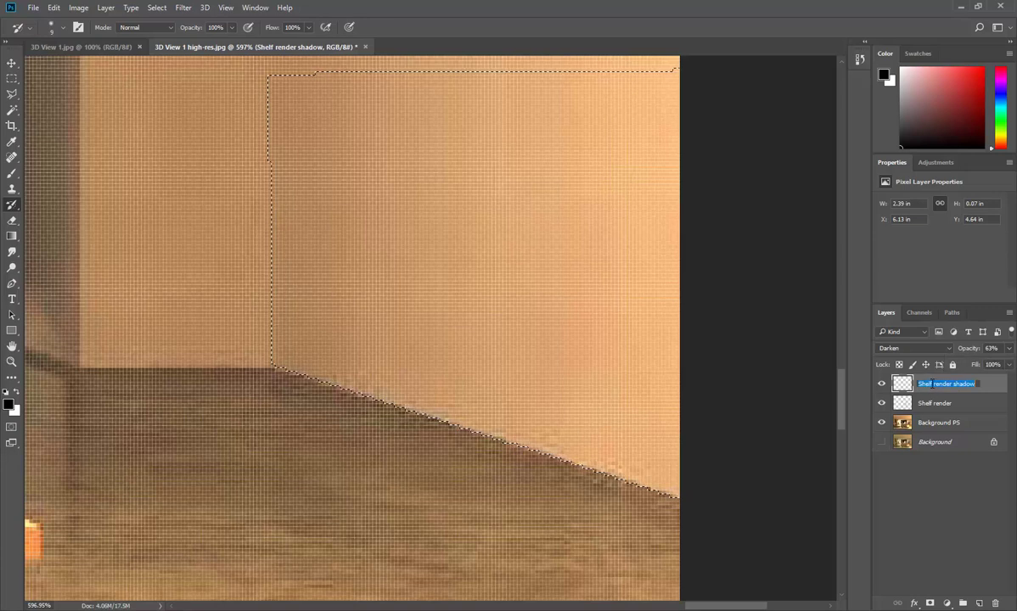
pyautogui.press('Delete')
pyautogui.press('Delete')
pyautogui.press('Delete')
pyautogui.press('Delete')
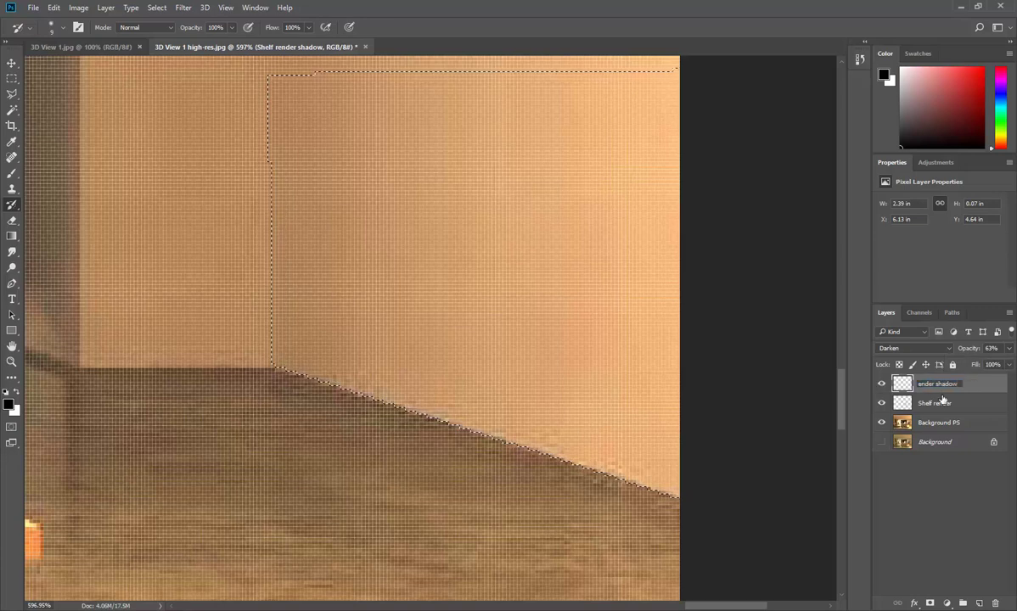
pyautogui.write('Re')
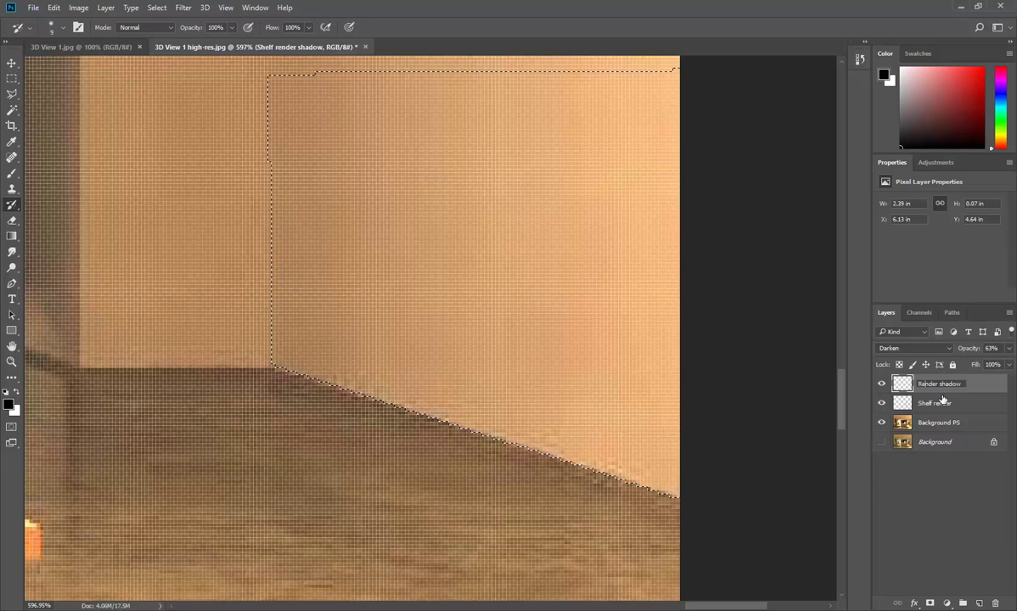
pyautogui.click(896, 385)
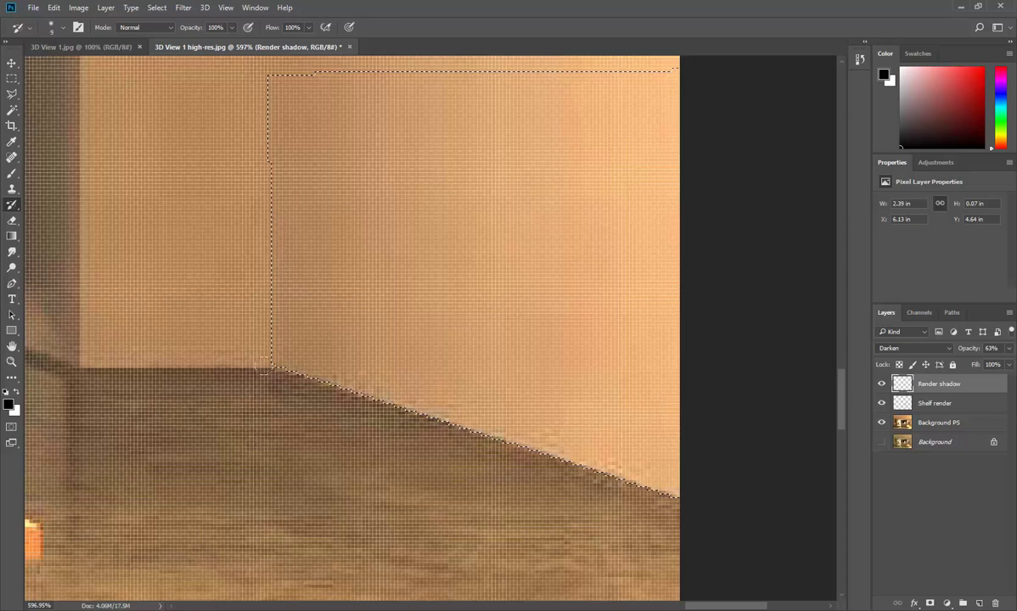
# Try the Render shadow layer in Normal blend mode with History Brush strokes near the corner and mid-wall, undoing the latest strokes.
pyautogui.click(941, 349)
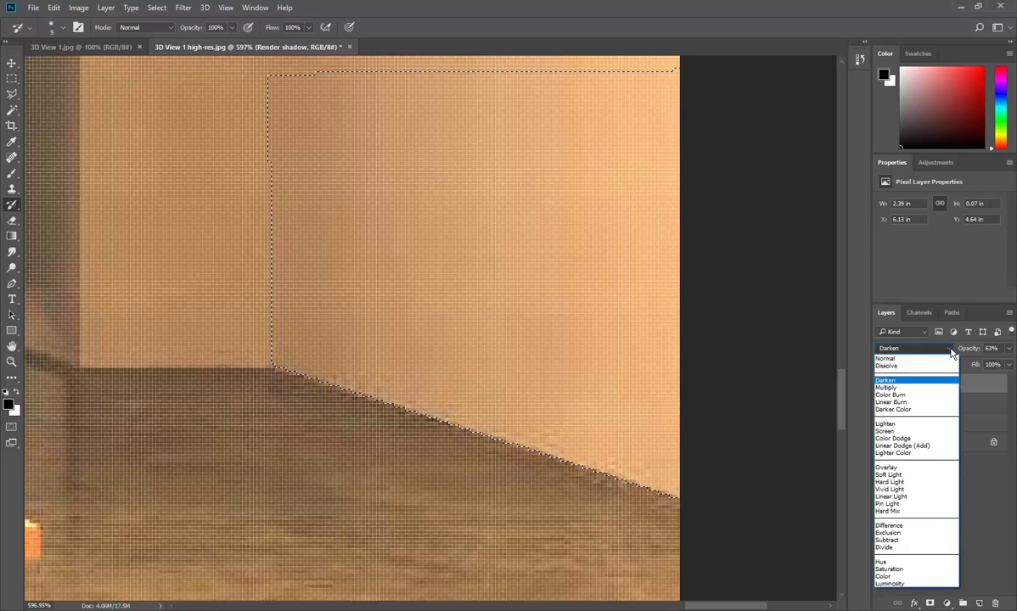
pyautogui.click(909, 360)
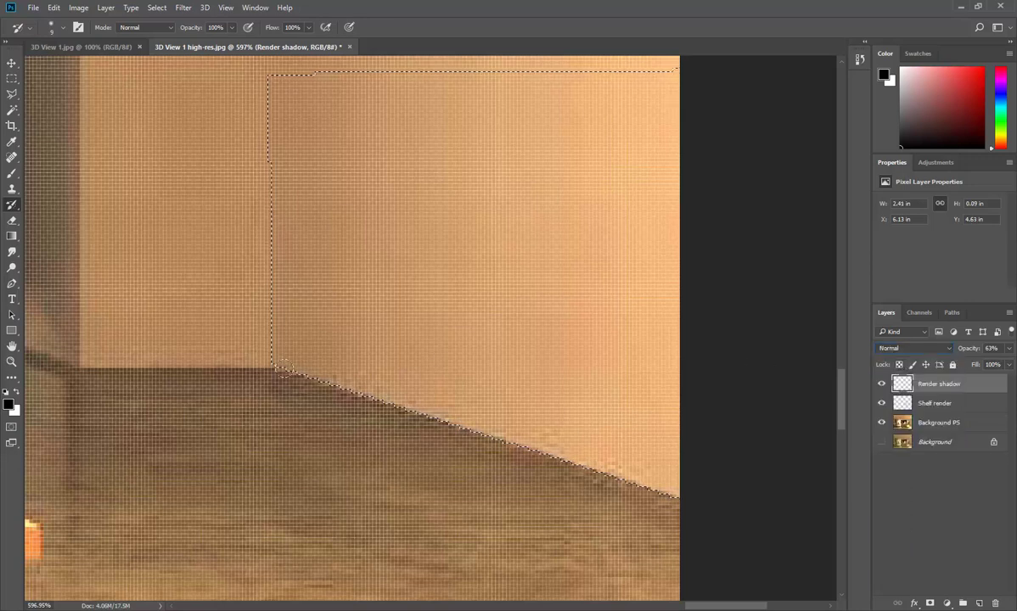
pyautogui.moveTo(309, 364); pyautogui.dragTo(305, 333)
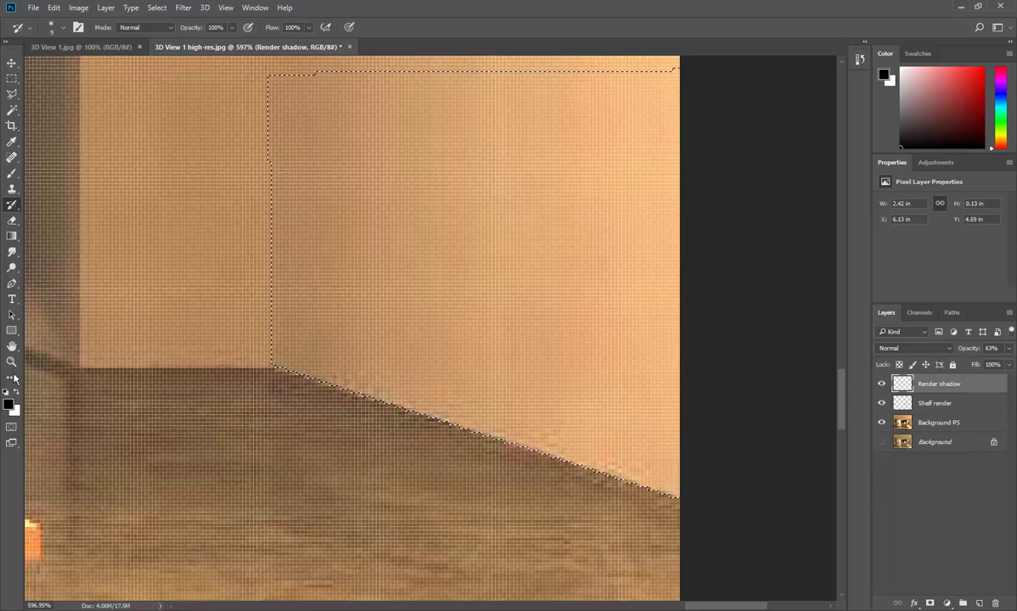
pyautogui.click(53, 8)
pyautogui.click(81, 18)
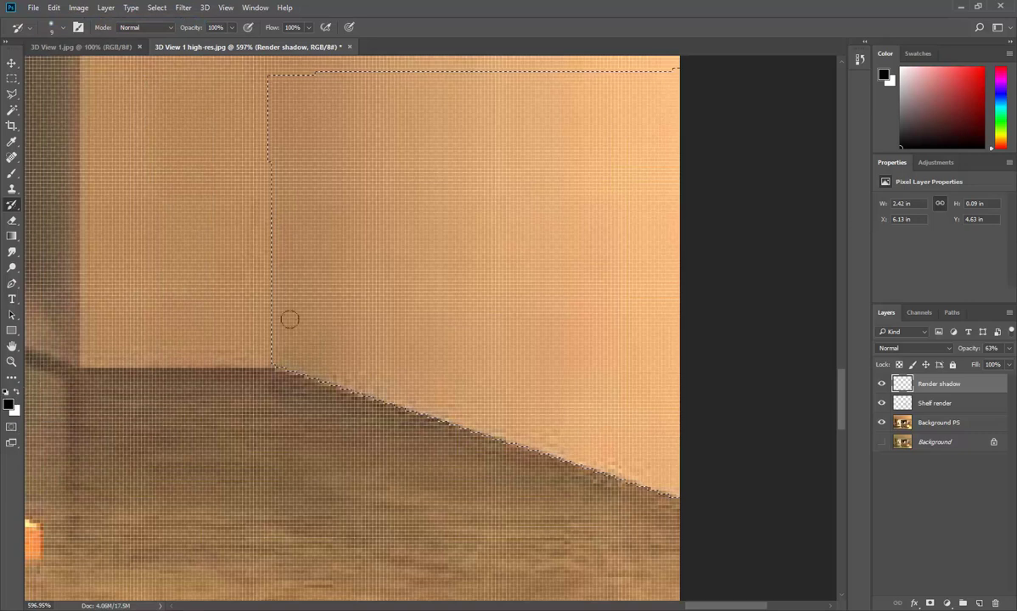
pyautogui.moveTo(316, 334)
pyautogui.mouseDown()
pyautogui.moveTo(408, 330)
pyautogui.moveTo(426, 293)
pyautogui.moveTo(424, 243)
pyautogui.mouseUp()
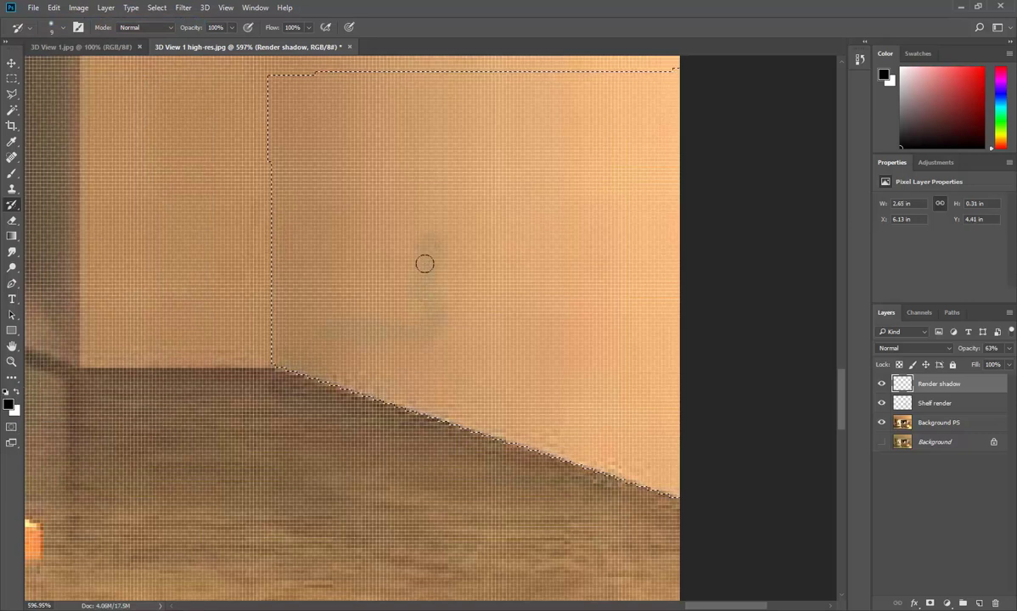
pyautogui.click(51, 8)
pyautogui.click(61, 22)
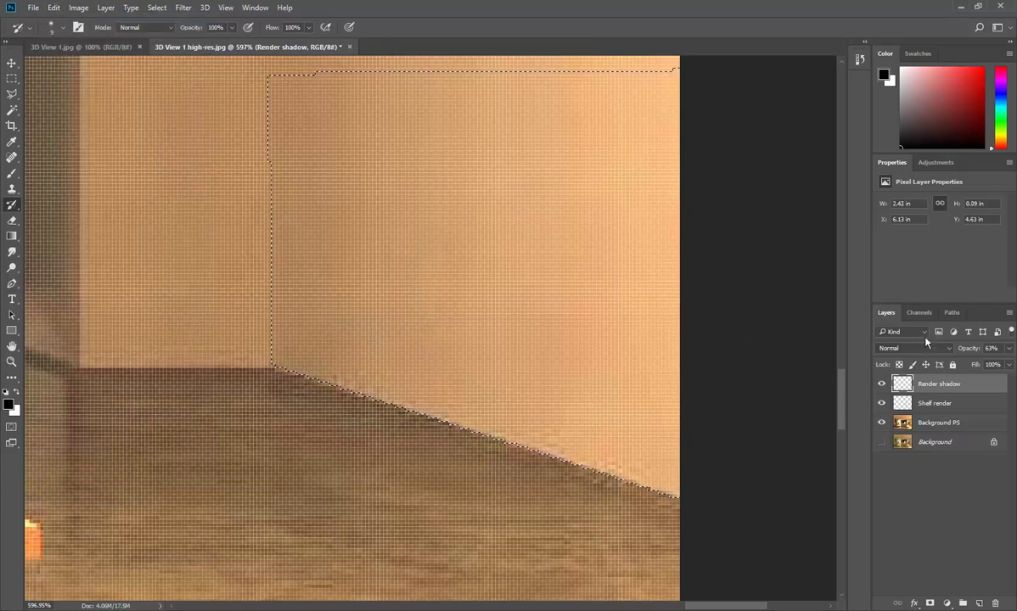
# Raise the Render shadow layer's opacity to 100% and try History Brush strokes in the middle of the selected wall.
pyautogui.click(1009, 348)
pyautogui.moveTo(984, 364); pyautogui.dragTo(1010, 364)
pyautogui.moveTo(373, 364)
pyautogui.mouseDown()
pyautogui.moveTo(438, 297)
pyautogui.moveTo(461, 337)
pyautogui.moveTo(510, 382)
pyautogui.mouseUp()
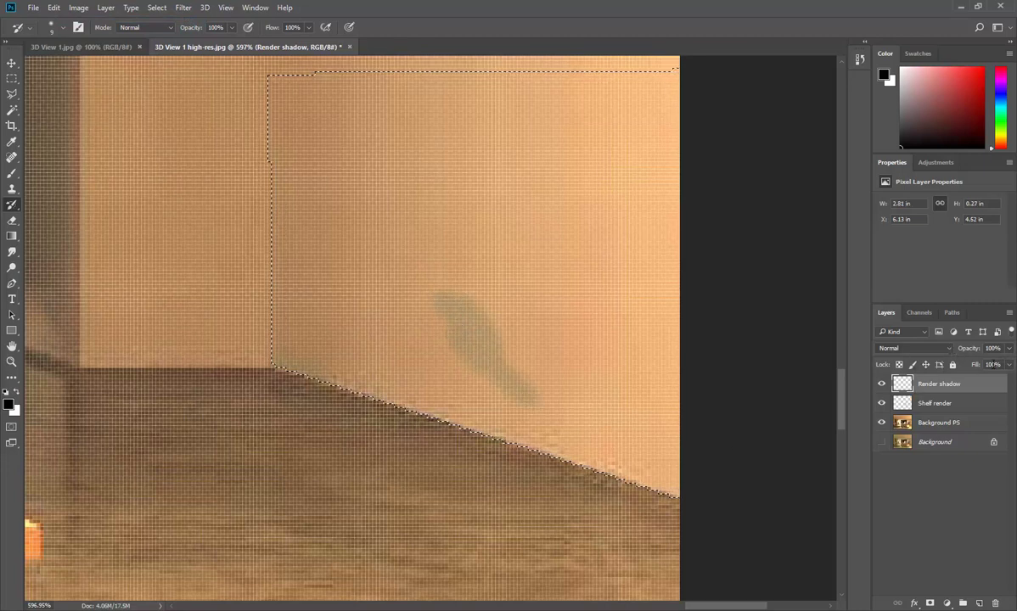
# Set the History Brush size to 56 px with 0% hardness, and switch to the regular Brush tool.
pyautogui.rightClick(378, 249)
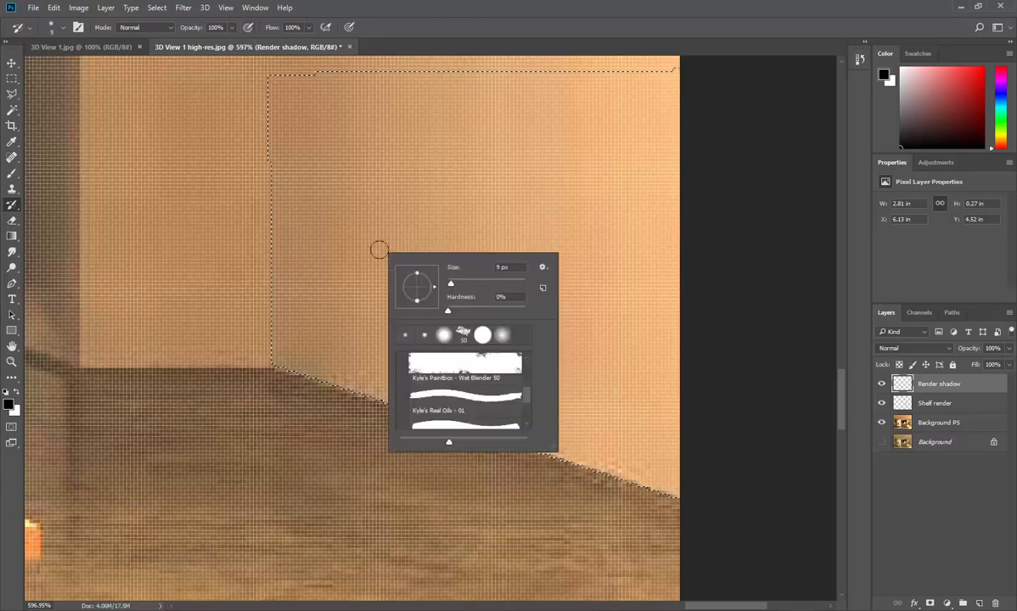
pyautogui.moveTo(449, 313); pyautogui.dragTo(469, 285)
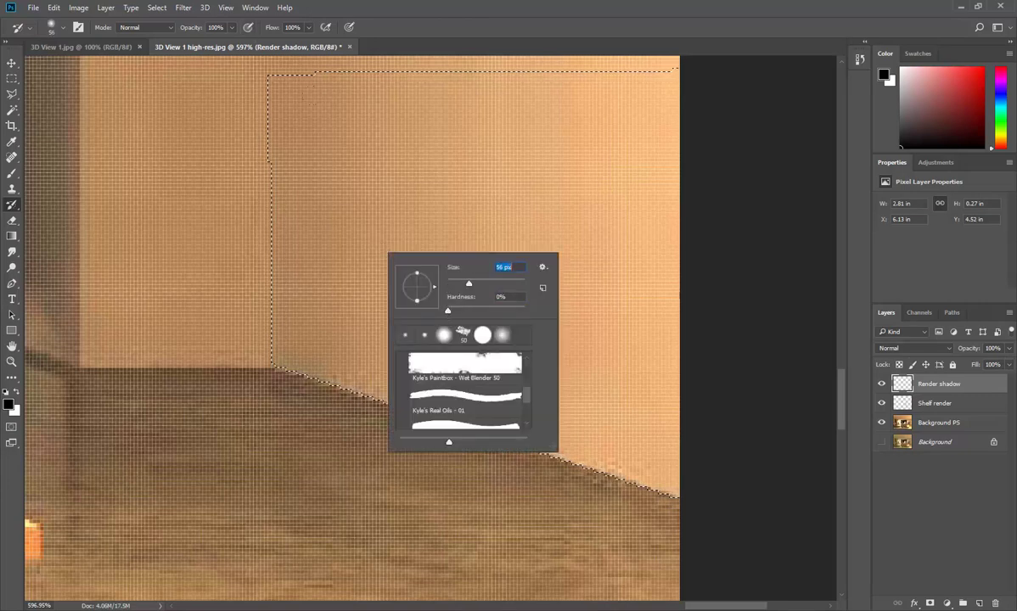
pyautogui.click(11, 206)
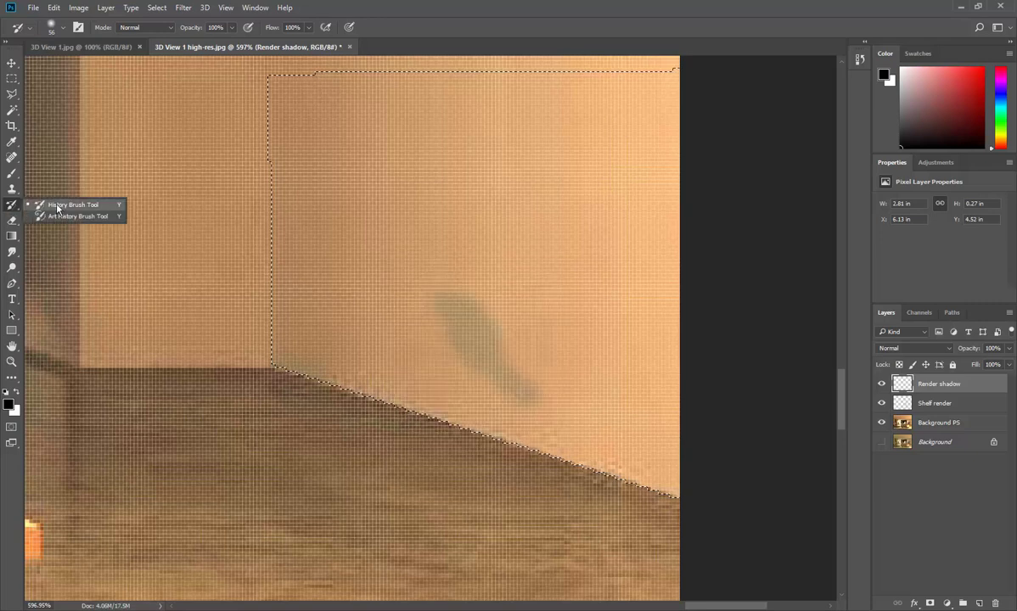
pyautogui.click(57, 206)
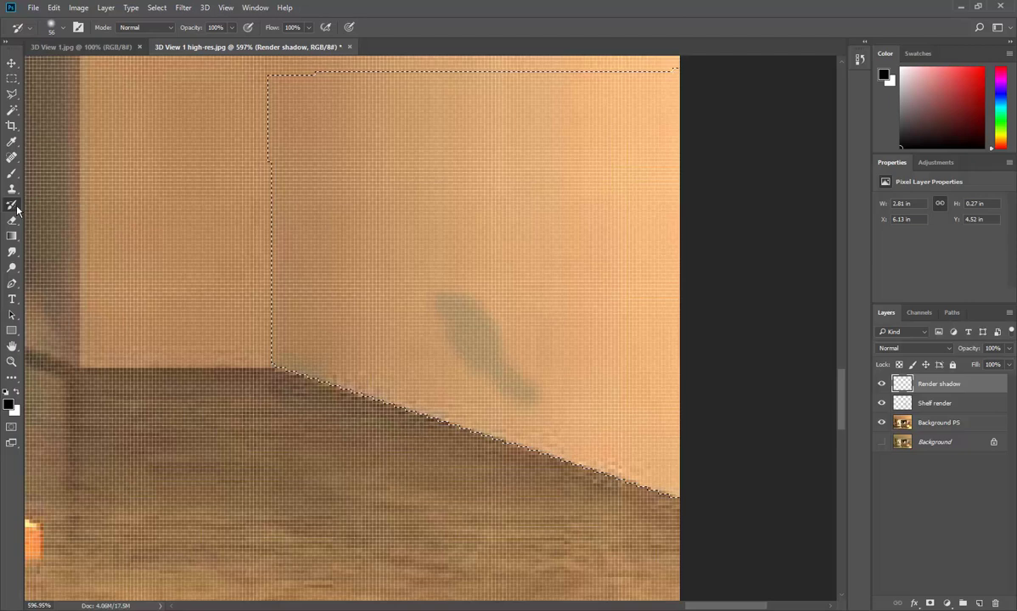
pyautogui.click(10, 178)
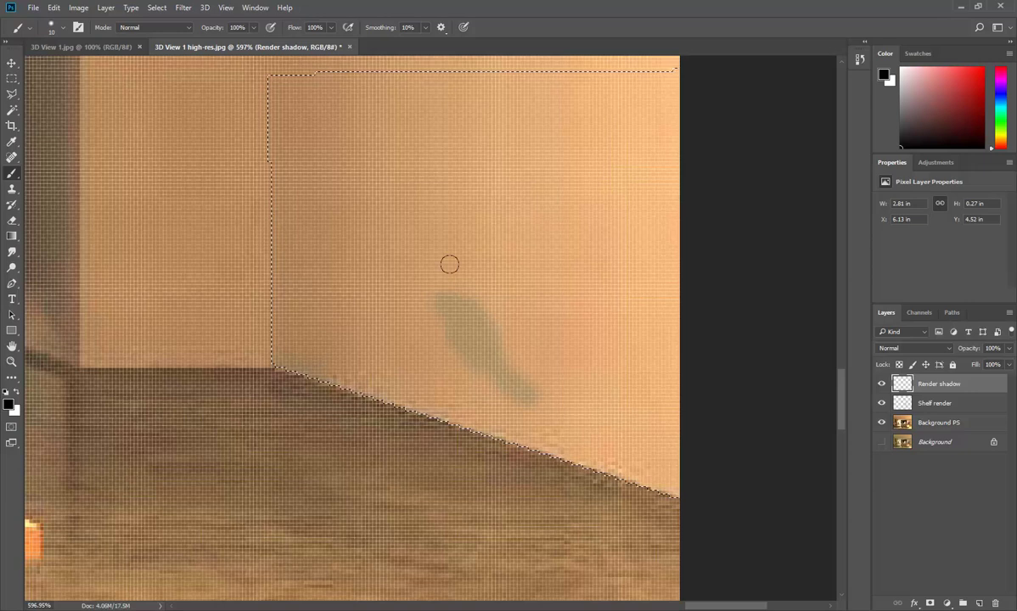
# Undo and redo the last History Brush stroke on the wall several times.
pyautogui.click(52, 7)
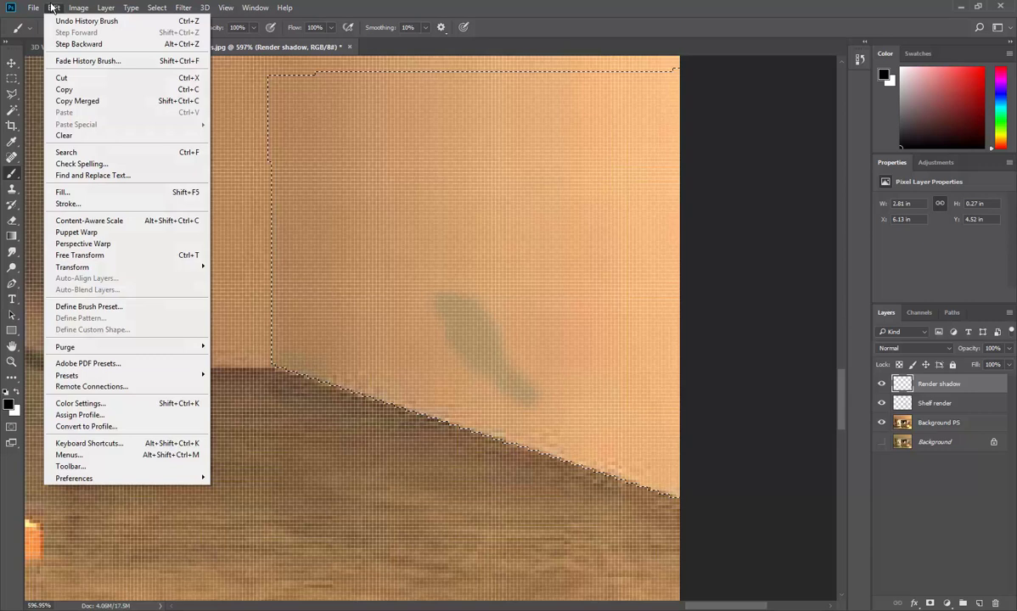
pyautogui.click(84, 21)
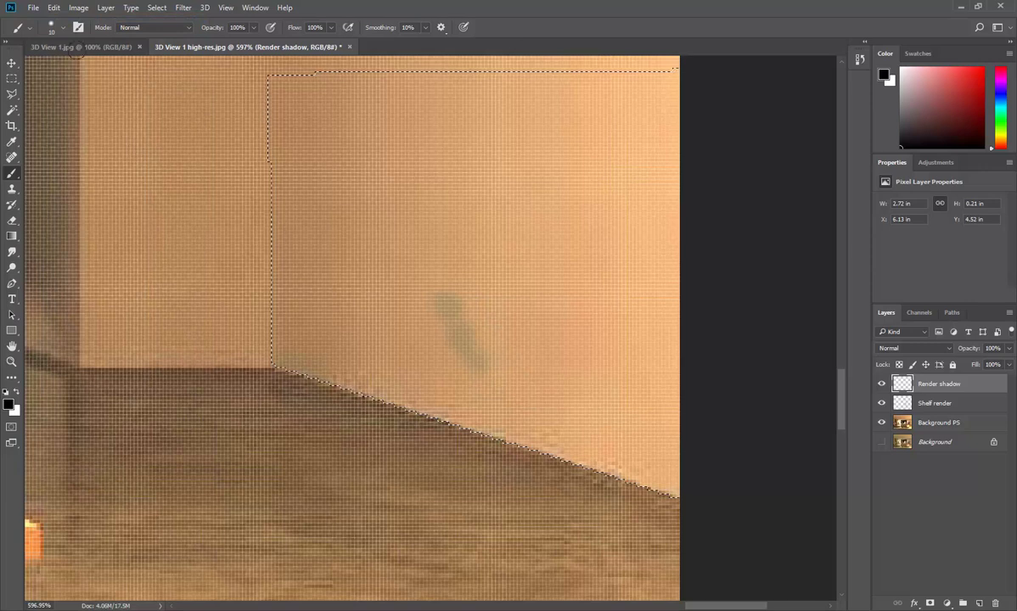
pyautogui.click(54, 7)
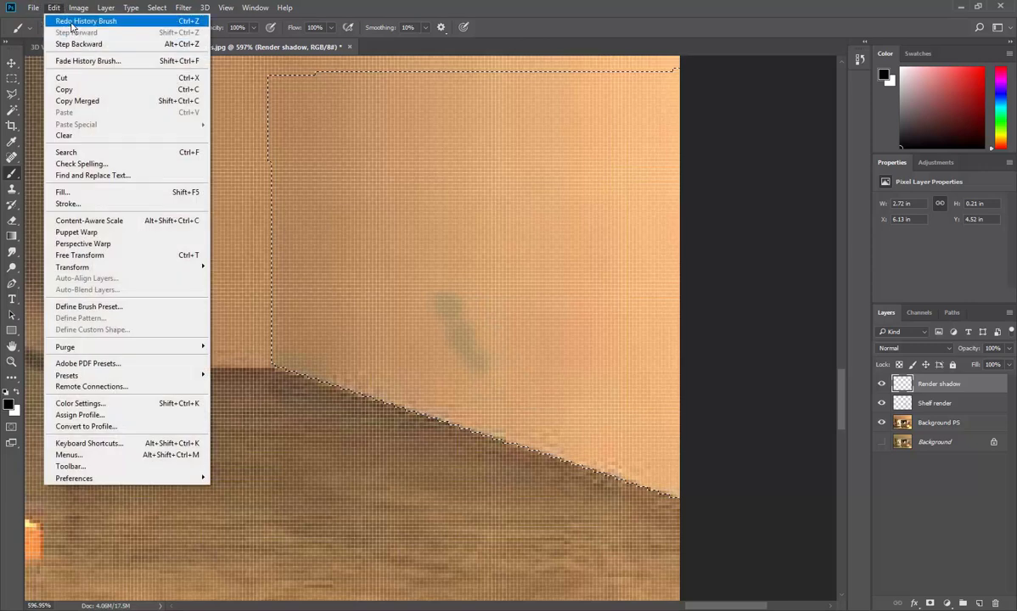
pyautogui.click(71, 20)
pyautogui.click(53, 7)
pyautogui.click(59, 20)
pyautogui.click(53, 7)
pyautogui.click(59, 20)
pyautogui.click(53, 8)
pyautogui.click(59, 20)
pyautogui.click(54, 7)
pyautogui.click(57, 20)
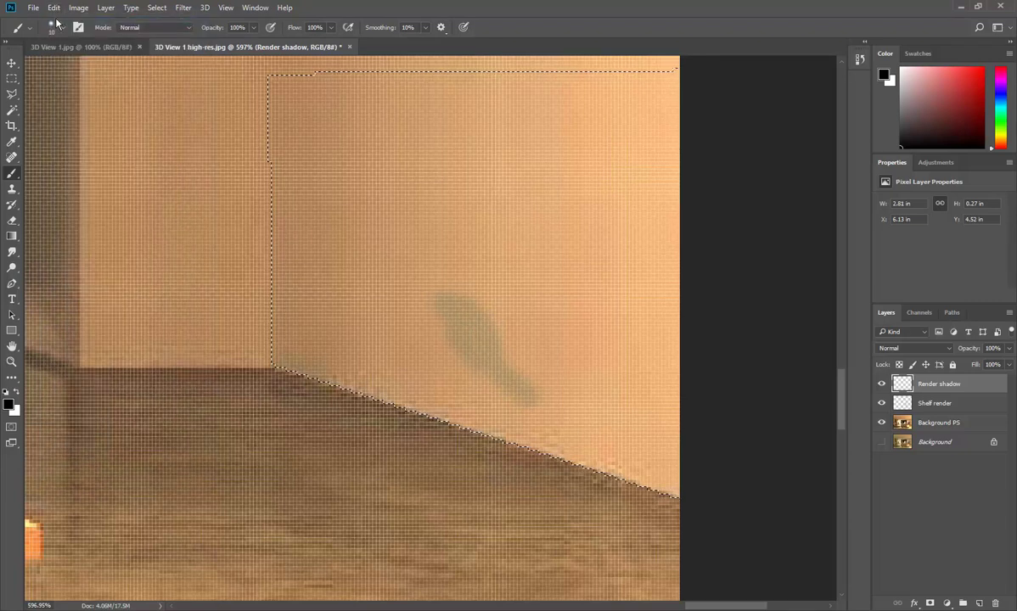
# Step backward one state at a time through the latest History Brush strokes on the wall.
pyautogui.click(53, 7)
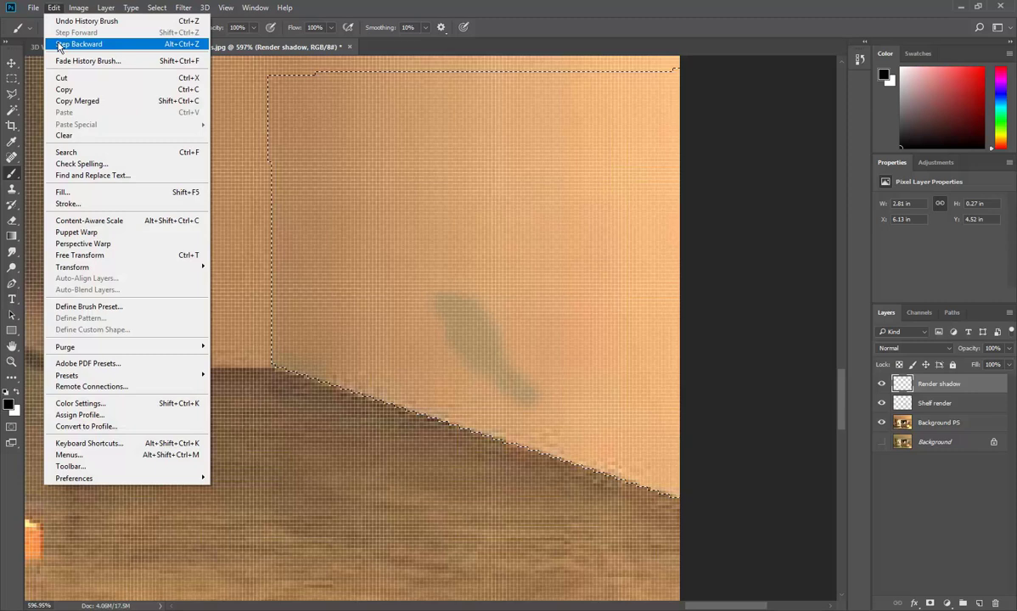
pyautogui.click(58, 45)
pyautogui.click(54, 8)
pyautogui.click(58, 44)
pyautogui.click(54, 8)
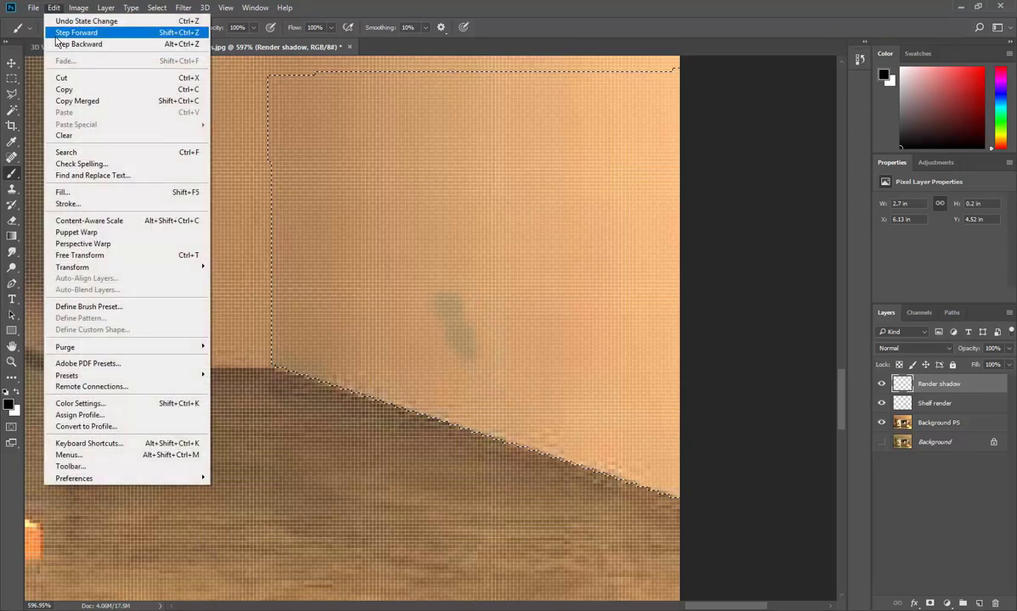
pyautogui.click(58, 44)
pyautogui.click(53, 8)
pyautogui.click(59, 48)
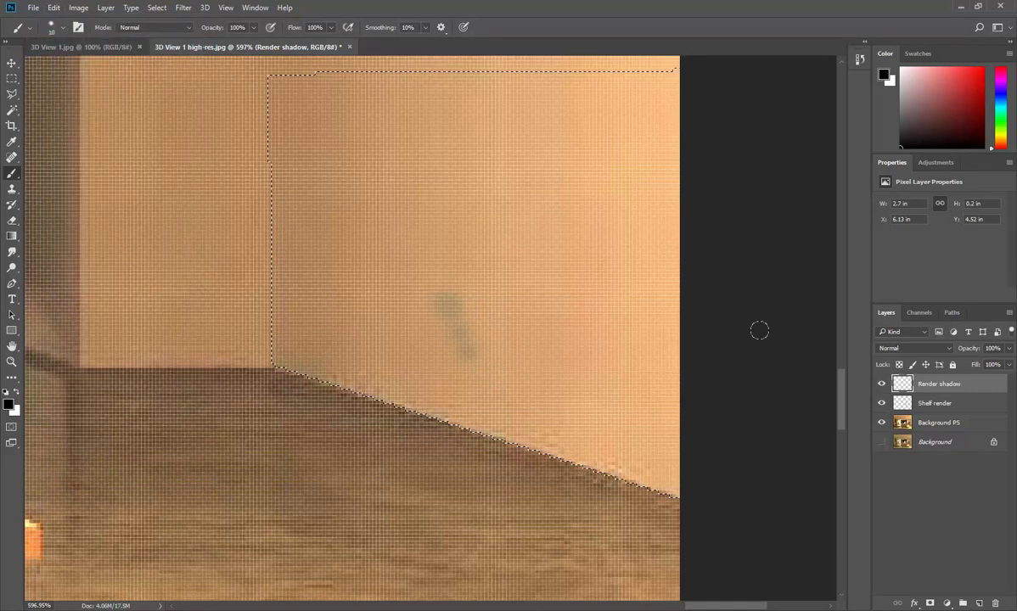
# Show the document's history and revert to the Name Change state, before the trial strokes and the blend and opacity changes.
pyautogui.click(254, 8)
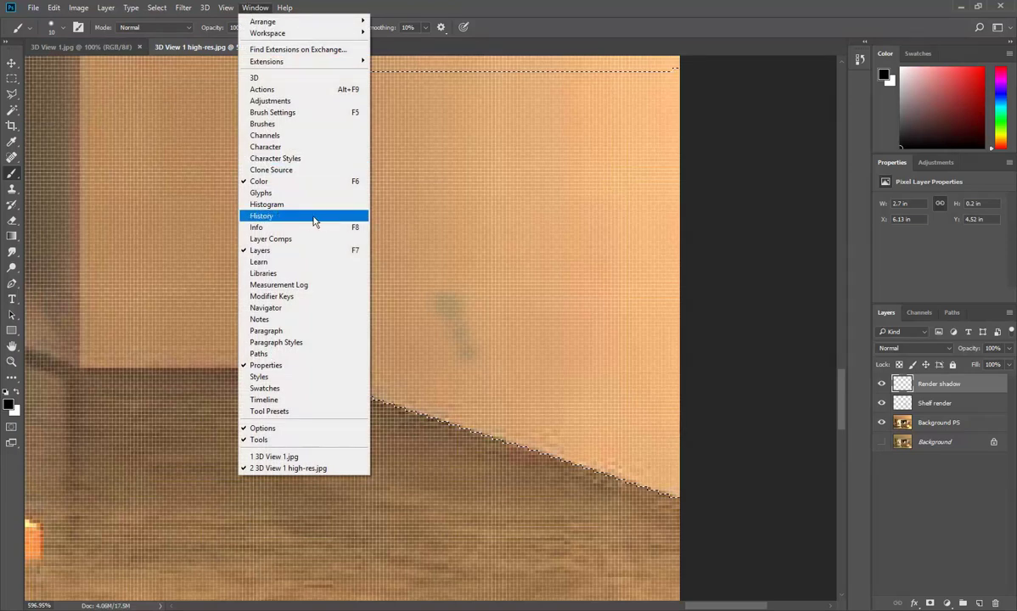
pyautogui.click(282, 220)
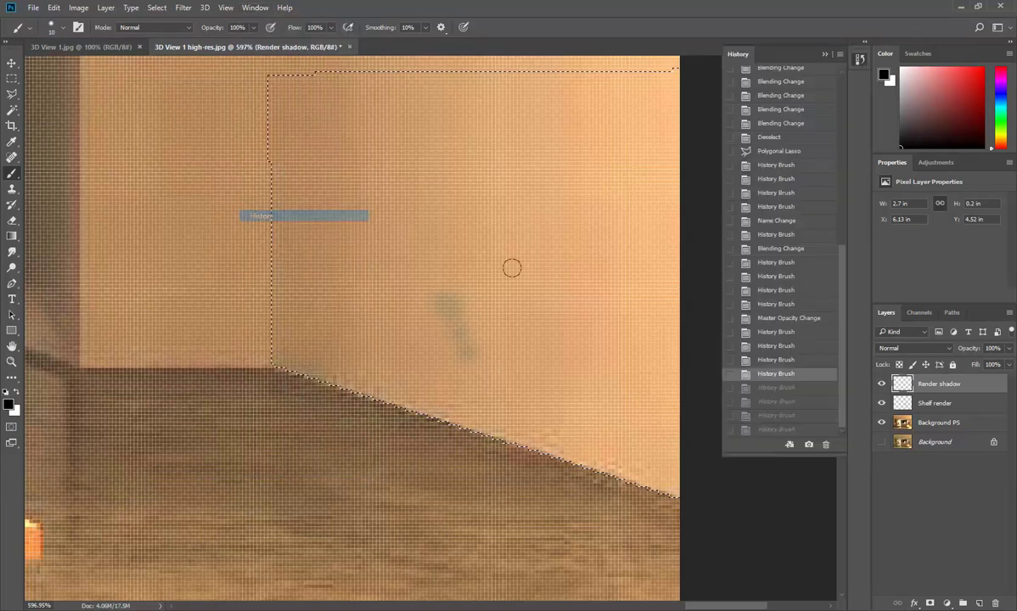
pyautogui.click(778, 332)
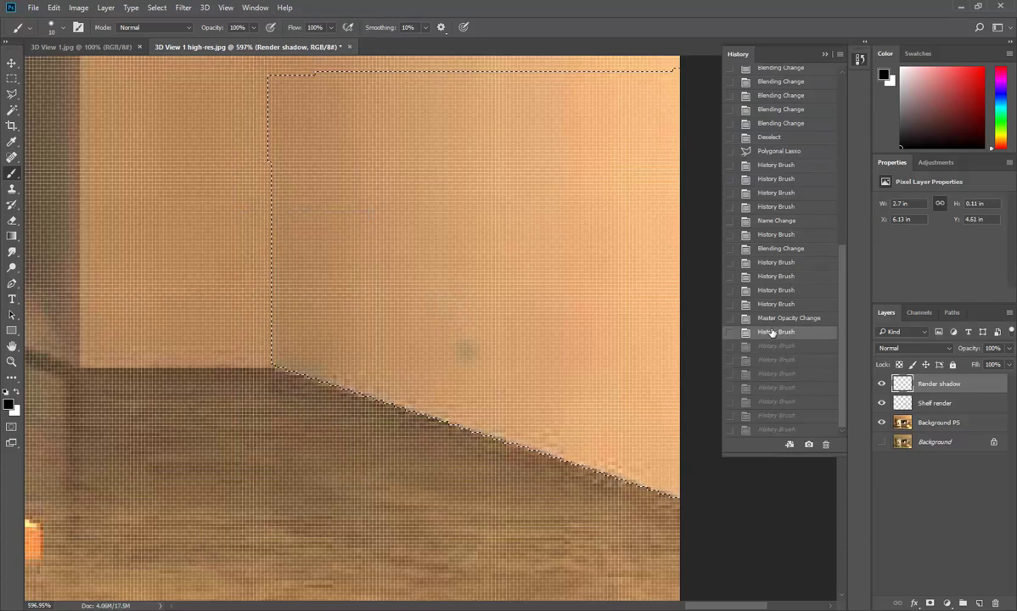
pyautogui.click(772, 222)
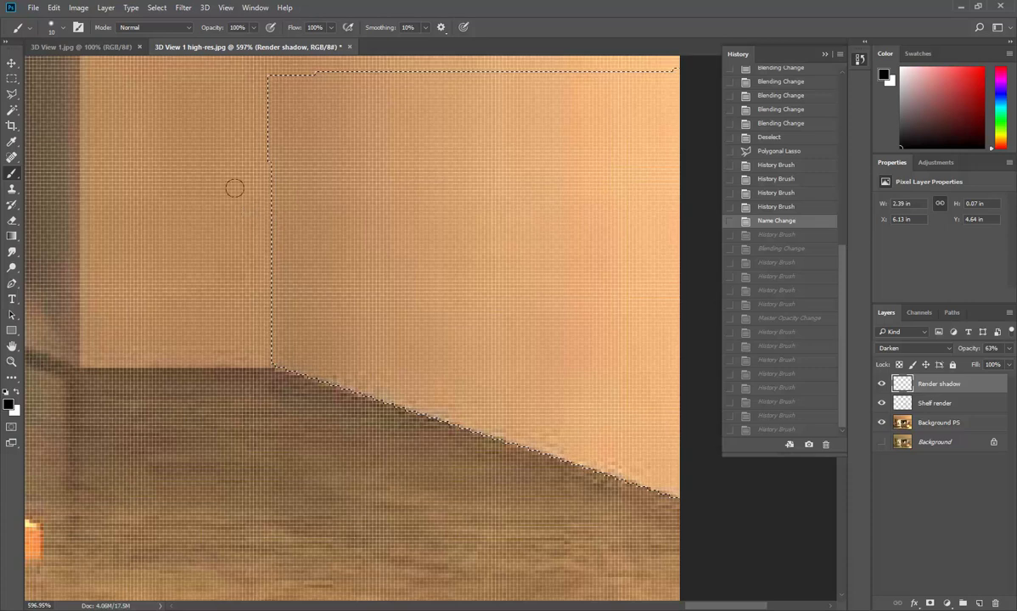
pyautogui.click(52, 7)
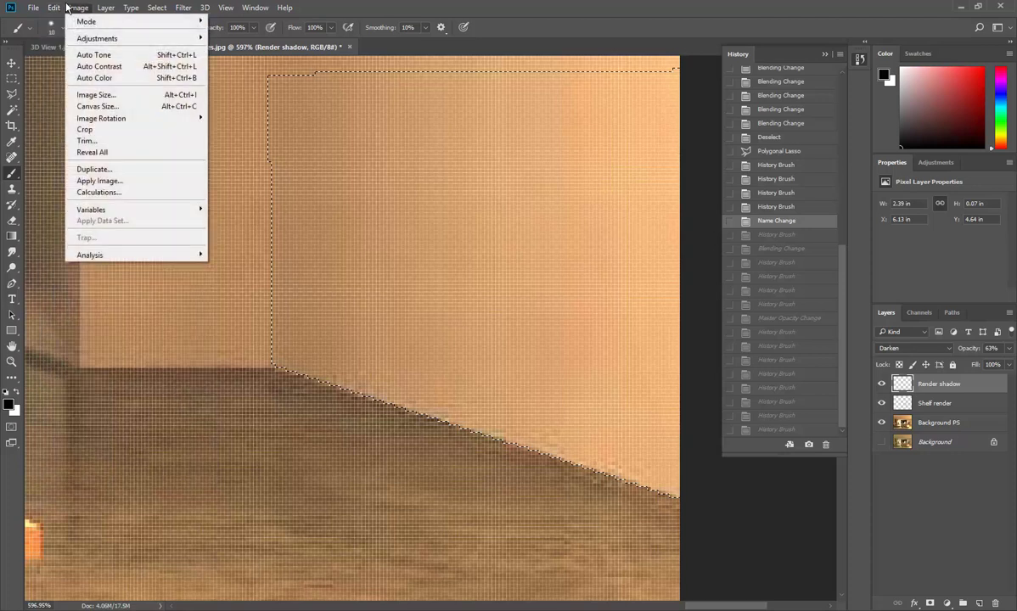
pyautogui.click(68, 7)
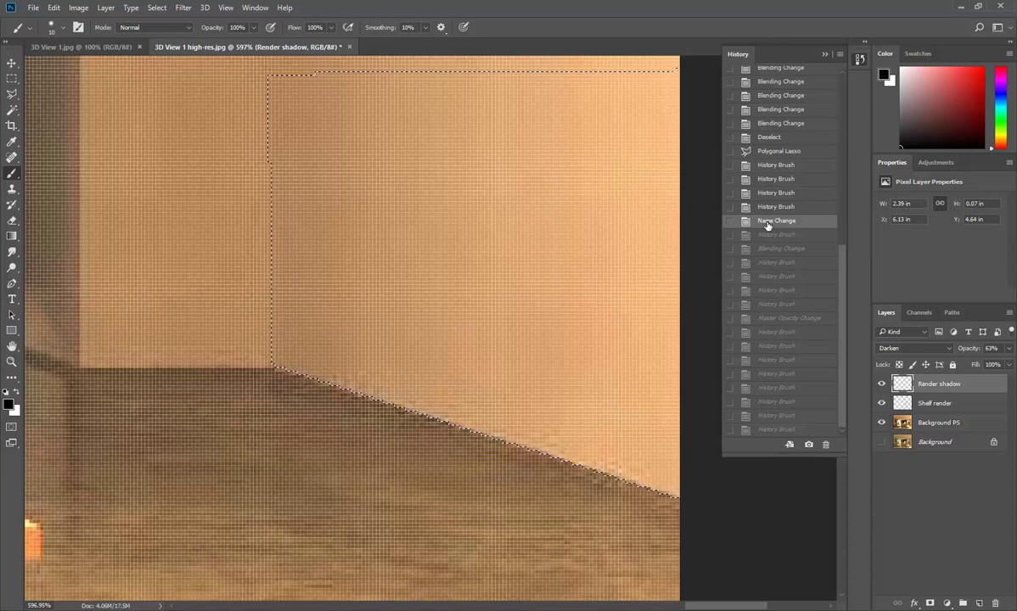
pyautogui.scroll(2, 766, 225)
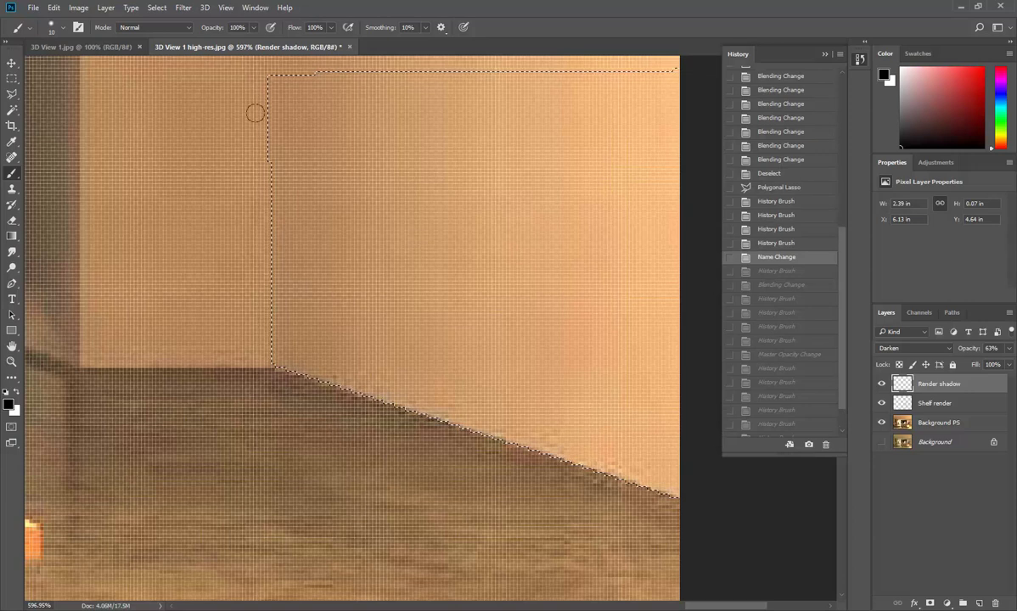
pyautogui.click(286, 8)
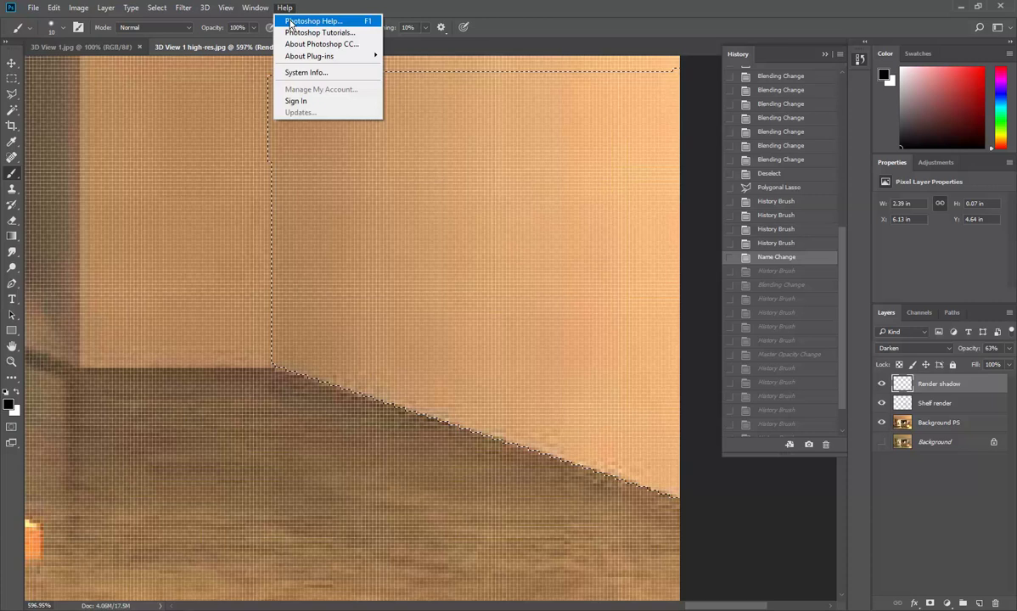
pyautogui.moveTo(53, 9)
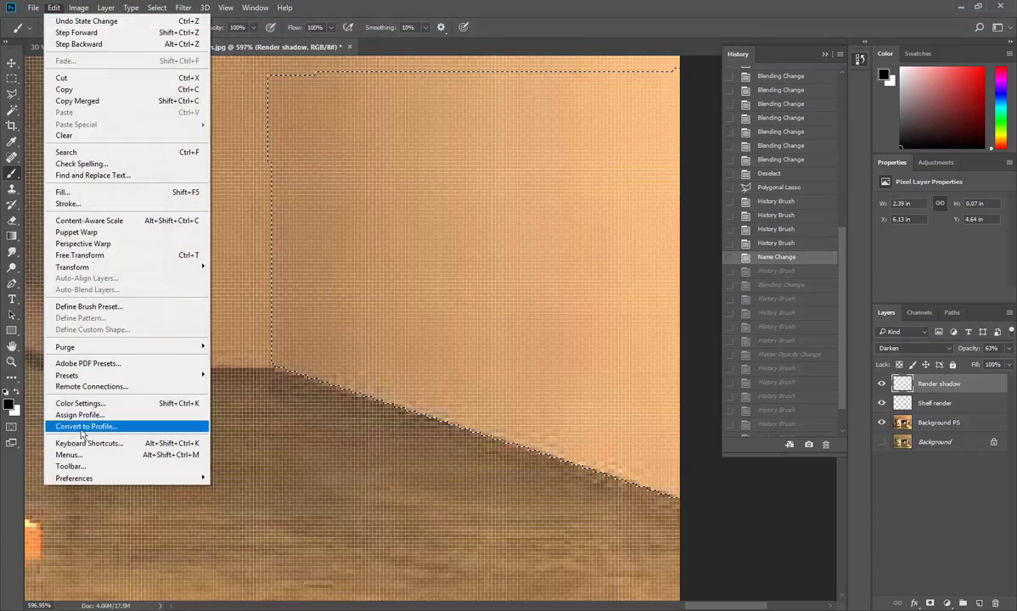
pyautogui.moveTo(89, 477)
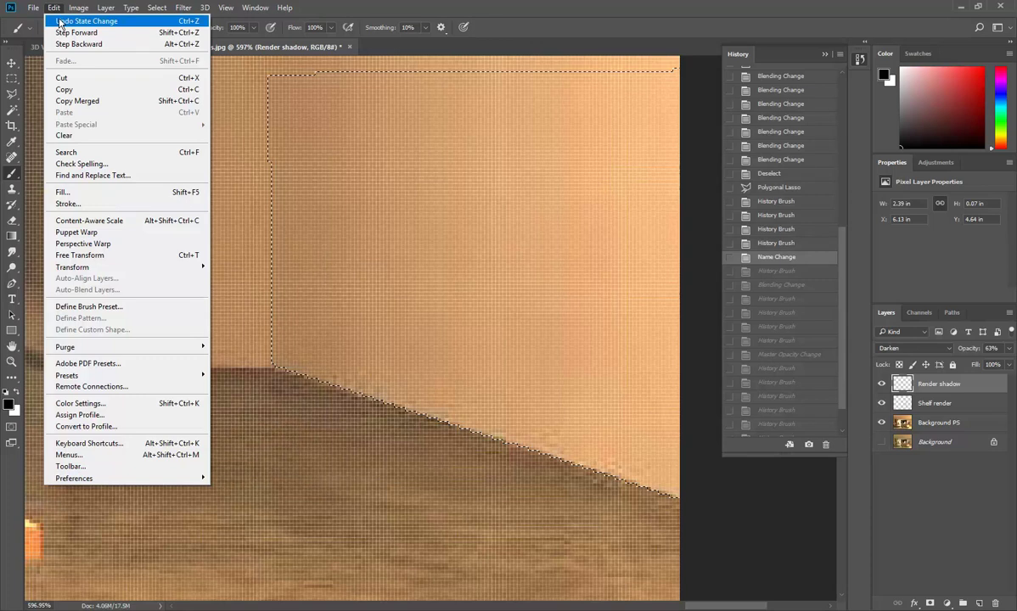
pyautogui.click(54, 10)
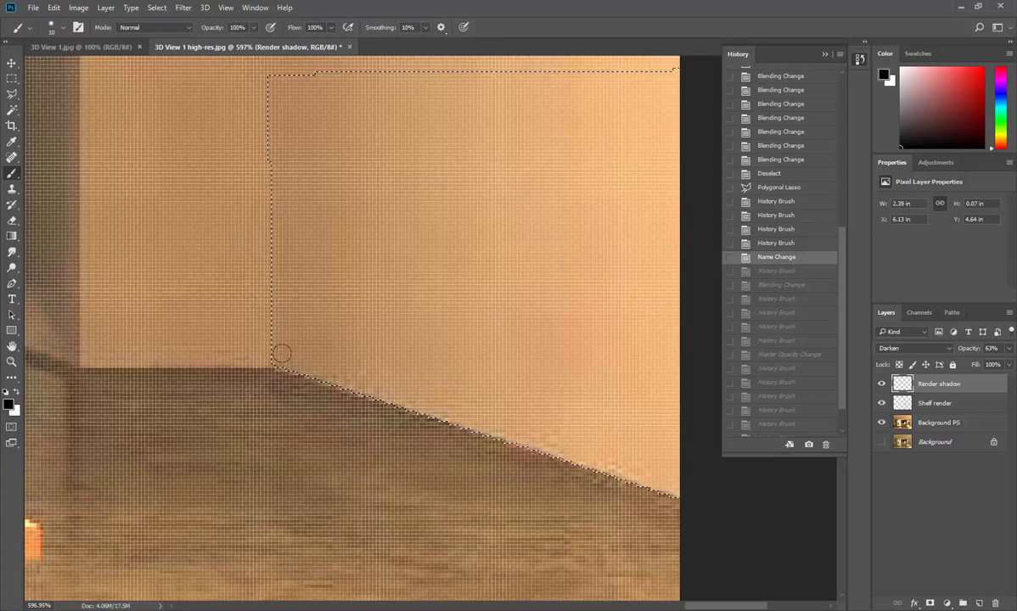
# Try black Brush dabs on the wall and a stroke along the wall-floor edge, and revert to the Name Change state.
pyautogui.click(393, 291)
pyautogui.click(393, 291)
pyautogui.click(400, 249)
pyautogui.click(400, 249)
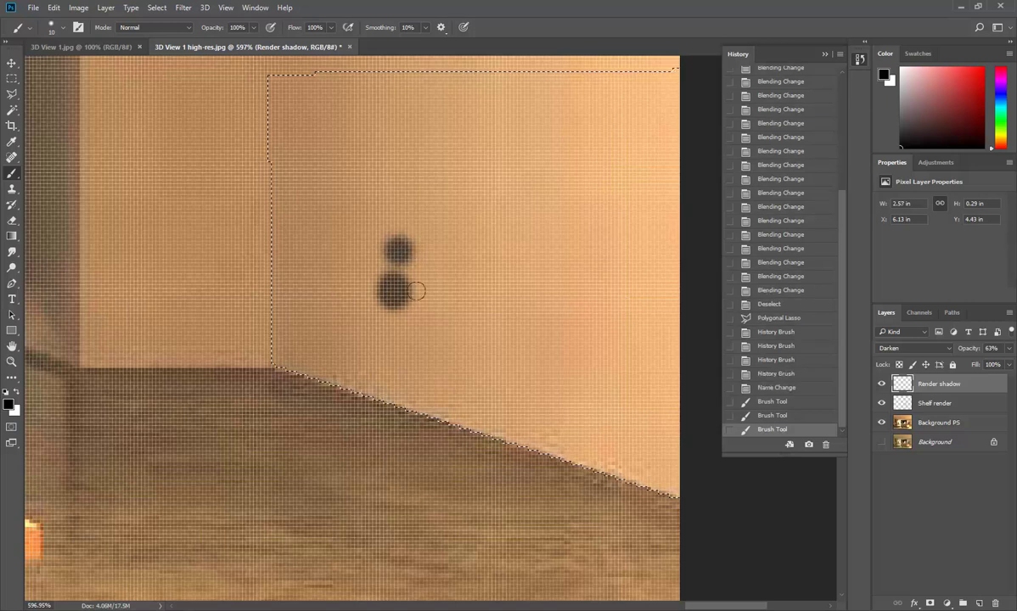
pyautogui.click(783, 403)
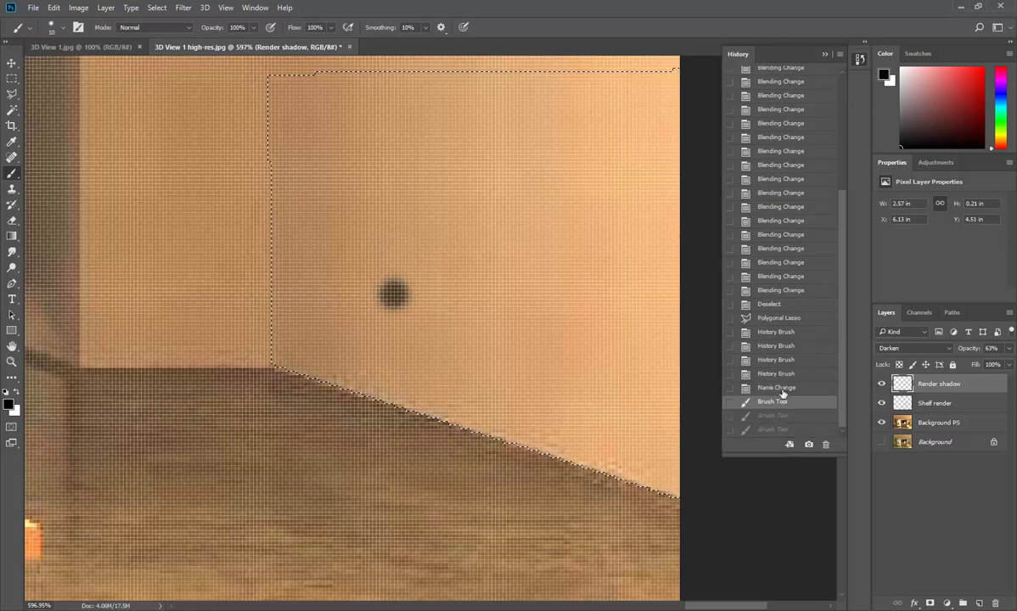
pyautogui.click(774, 388)
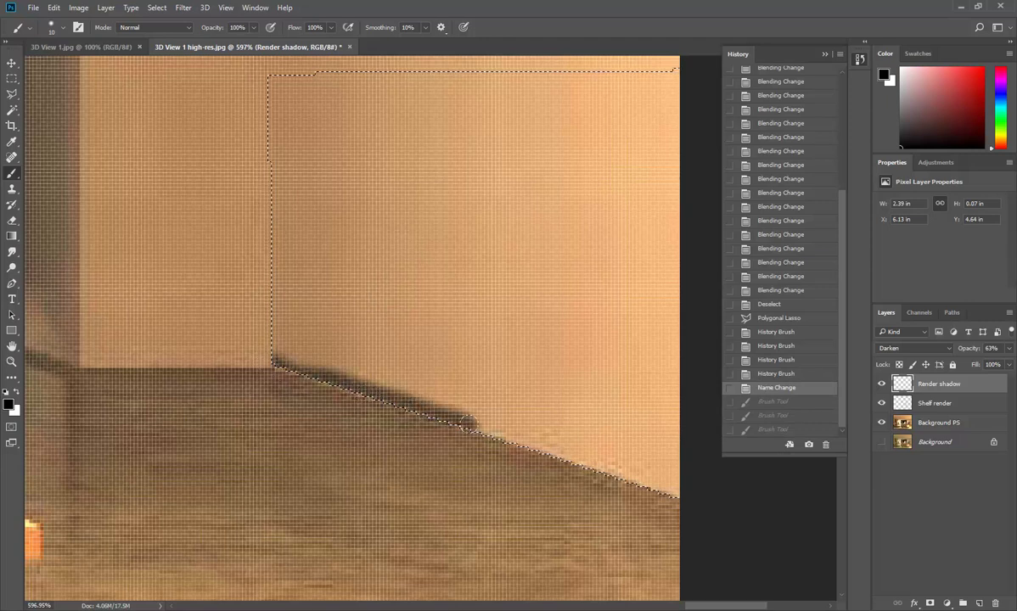
pyautogui.moveTo(697, 497); pyautogui.dragTo(488, 448)
pyautogui.hotkey('ctrl', 'z')
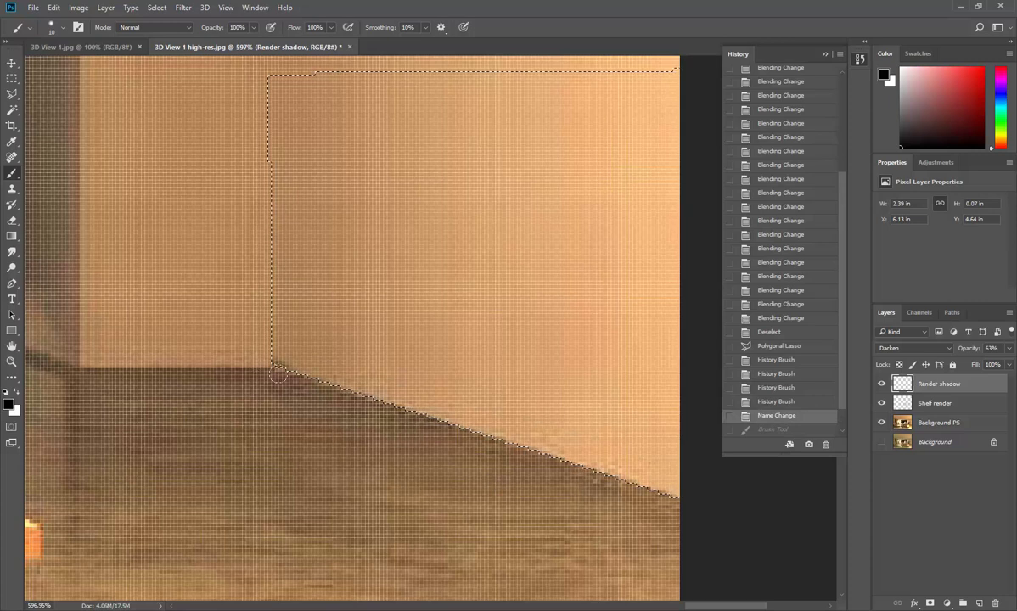
# Paint short black strokes with the 10 px Brush along the wall-floor edge, from the wall corner to about halfway along it.
pyautogui.moveTo(309, 383); pyautogui.dragTo(332, 396)
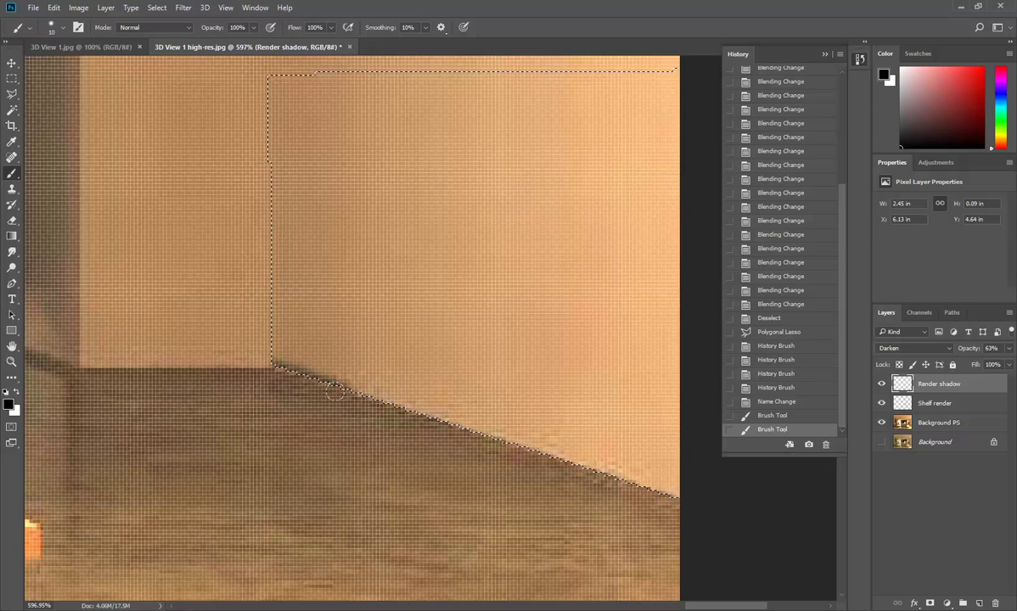
pyautogui.moveTo(357, 396); pyautogui.dragTo(370, 399)
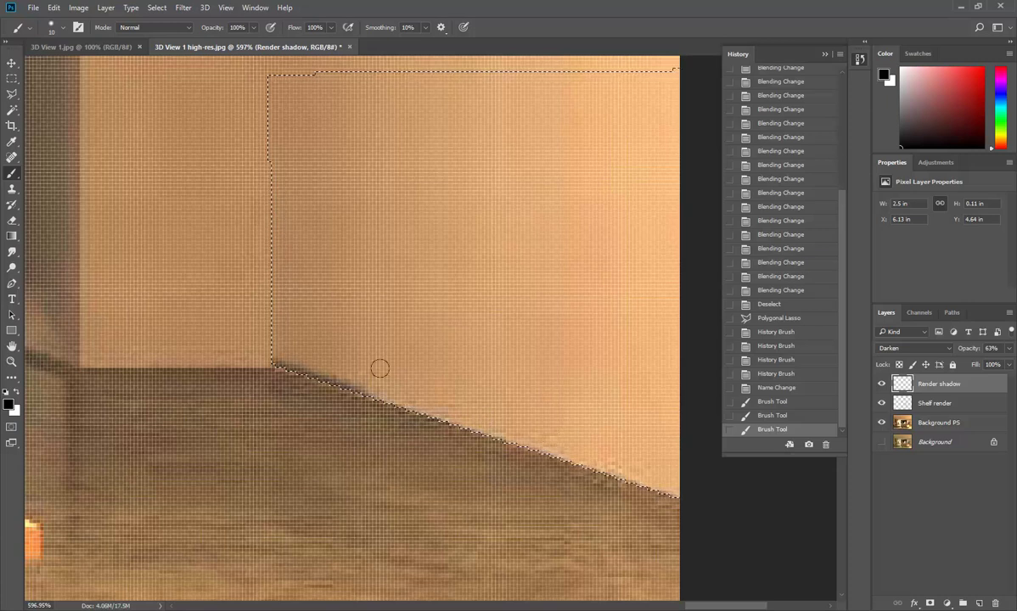
pyautogui.moveTo(379, 407); pyautogui.dragTo(399, 417)
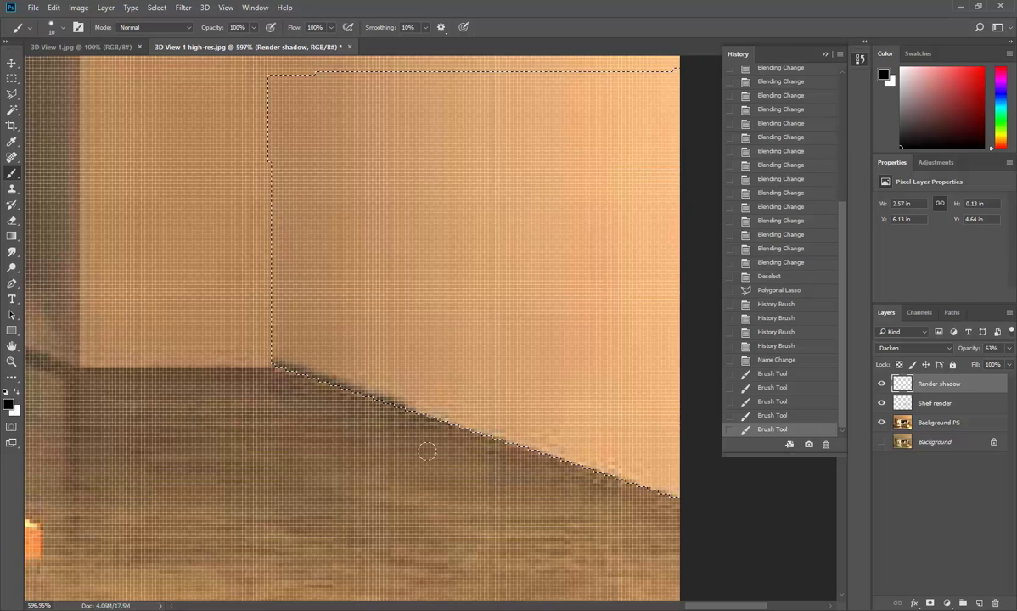
pyautogui.hotkey('ctrl', 'z')
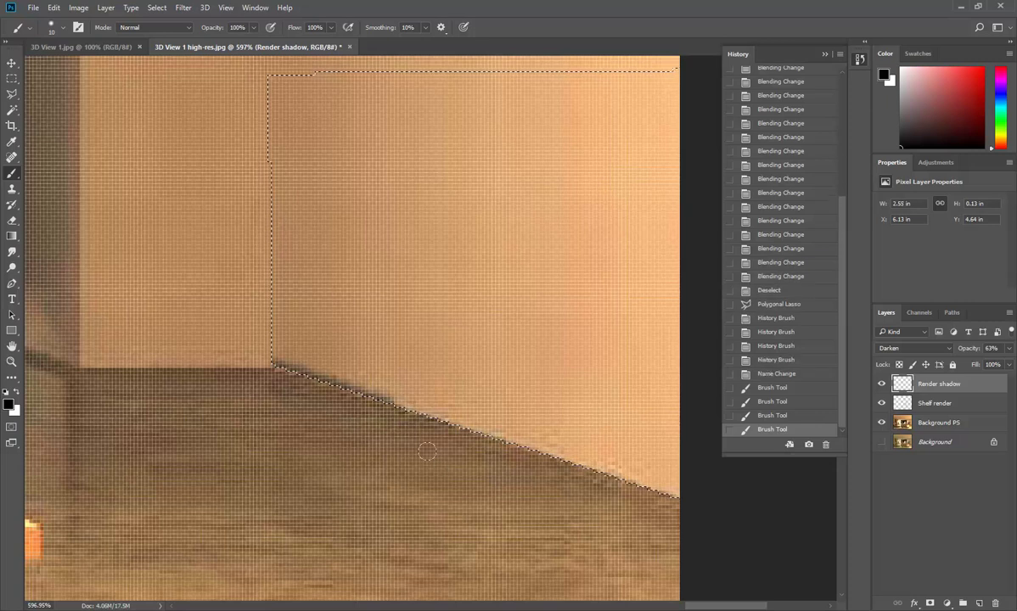
pyautogui.click(400, 415)
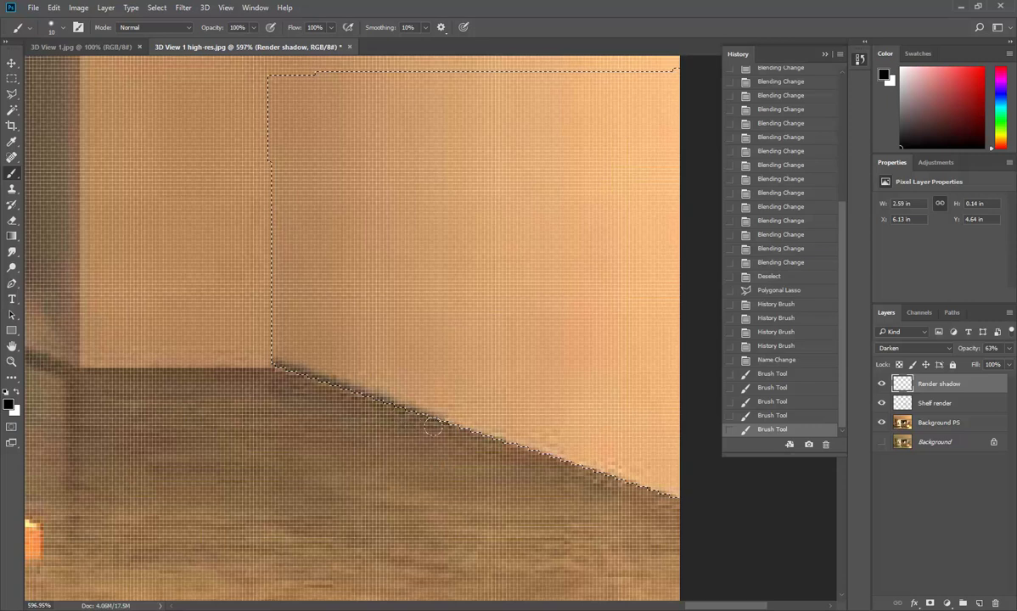
pyautogui.click(439, 430)
pyautogui.click(466, 441)
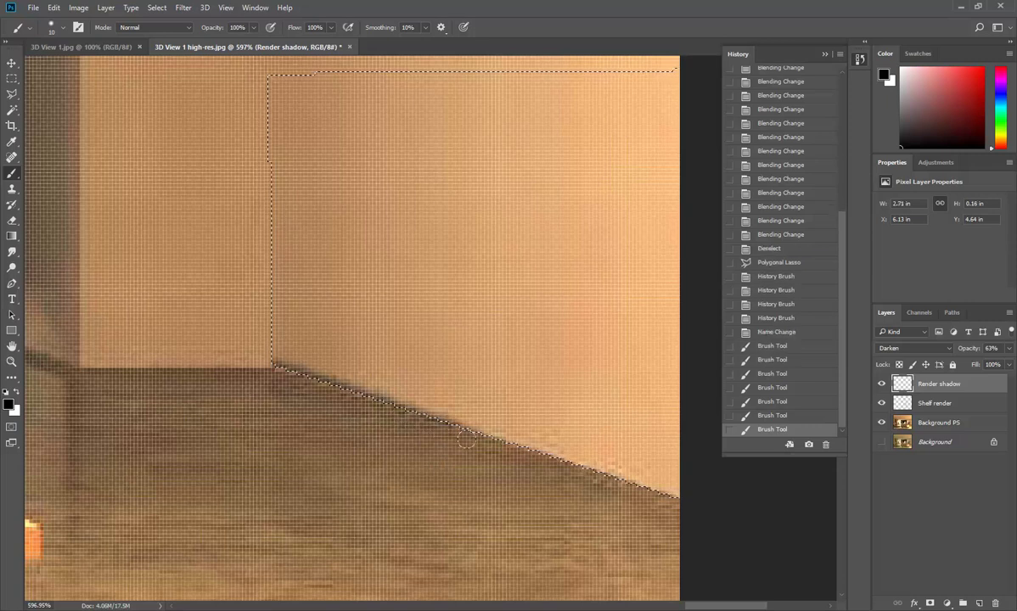
# Continue the black shadow strokes along the remaining wall-floor edge up to the image border, undoing and repainting the poor ones.
pyautogui.click(483, 442)
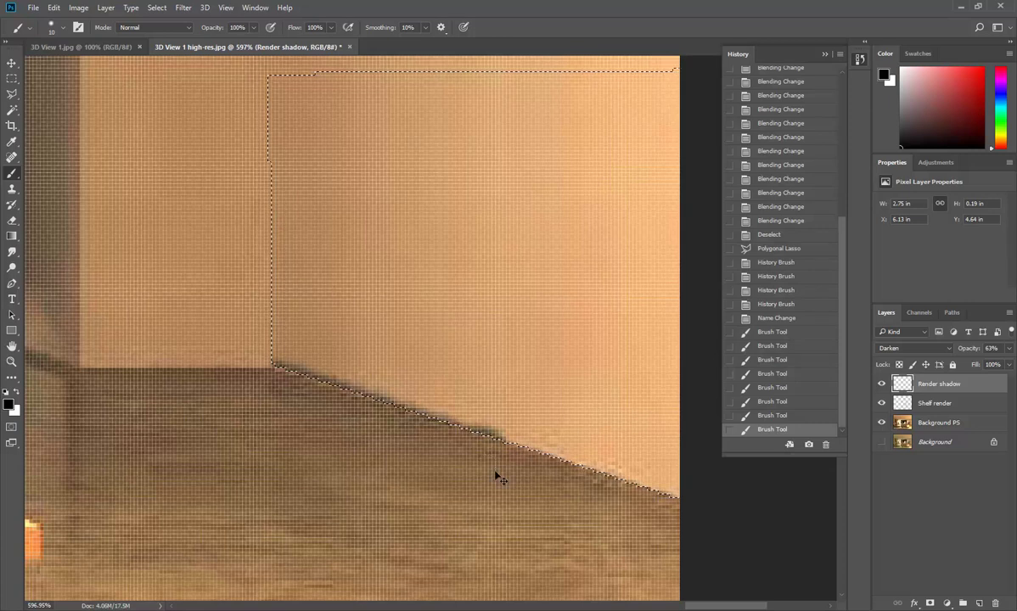
pyautogui.hotkey('ctrl', 'z')
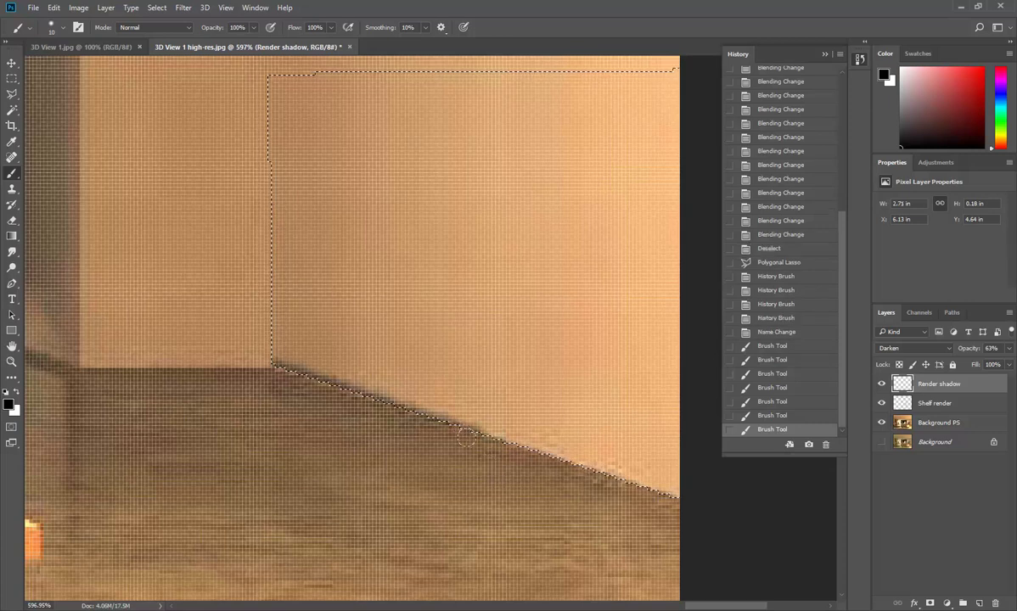
pyautogui.click(492, 447)
pyautogui.click(514, 452)
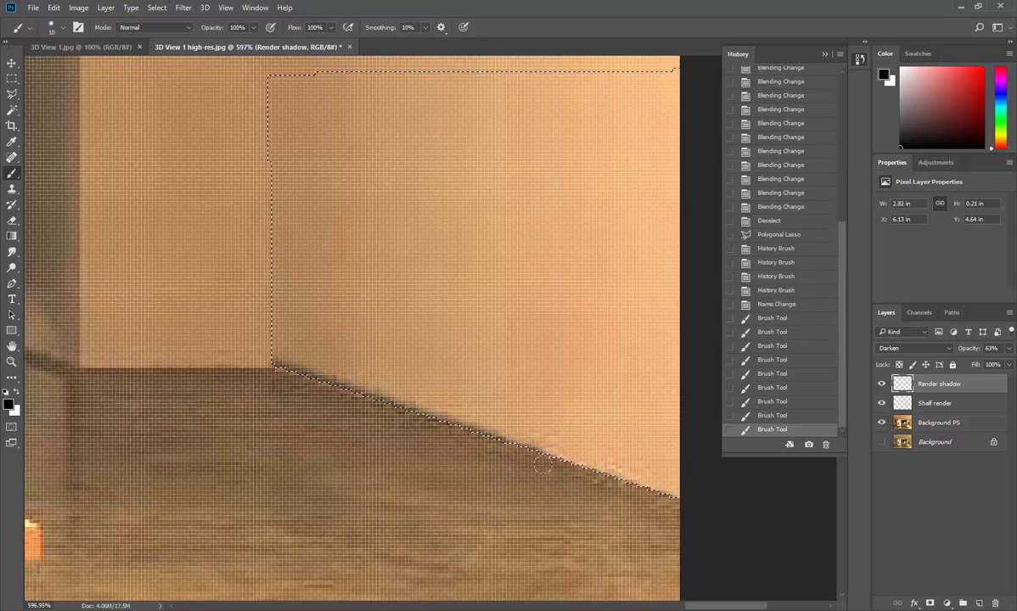
pyautogui.moveTo(502, 446); pyautogui.dragTo(548, 461)
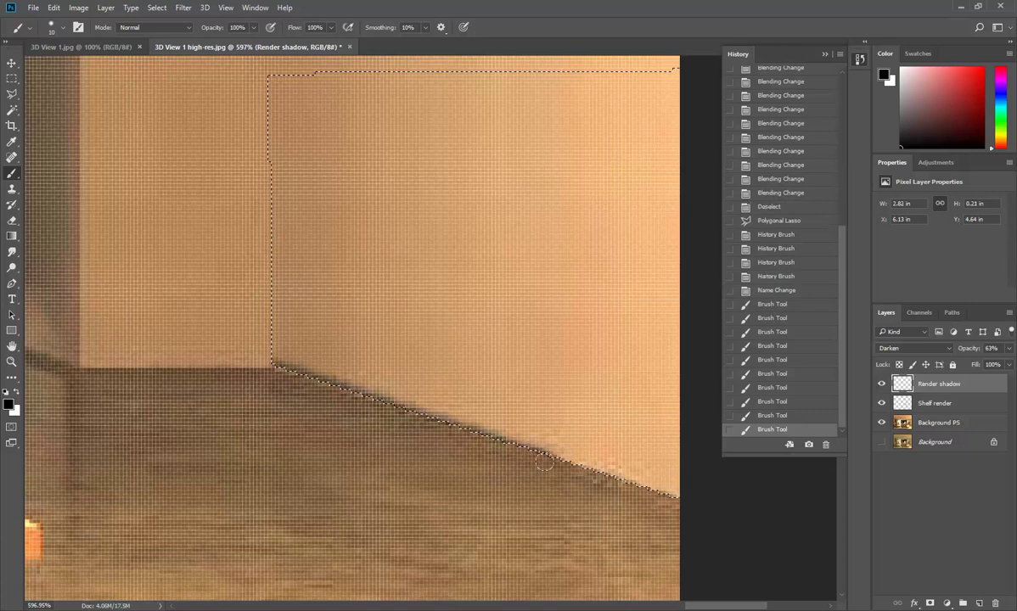
pyautogui.moveTo(556, 467); pyautogui.dragTo(651, 499)
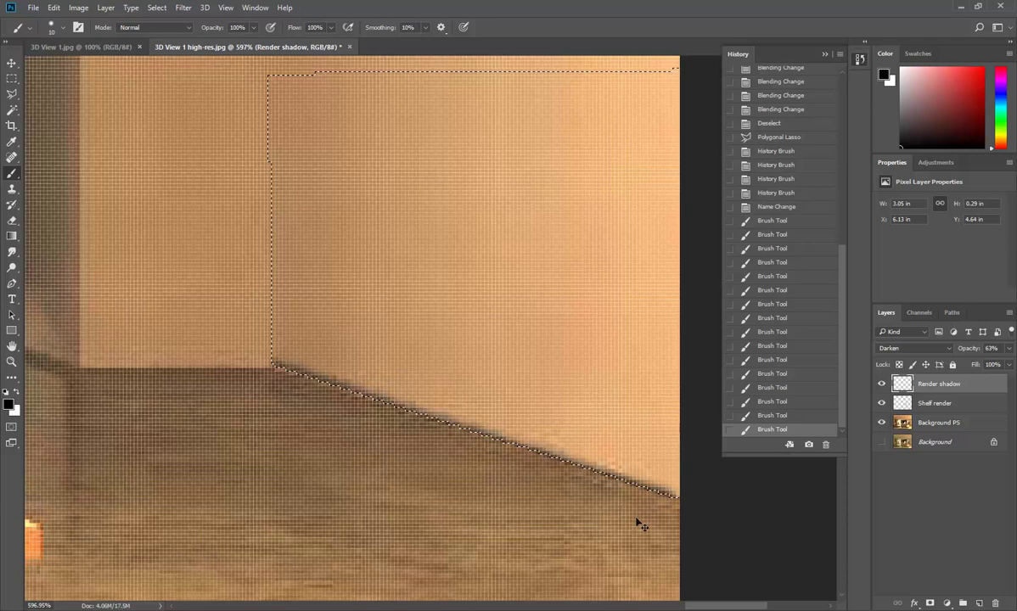
pyautogui.hotkey('ctrl', 'z')
pyautogui.moveTo(652, 498); pyautogui.dragTo(691, 512)
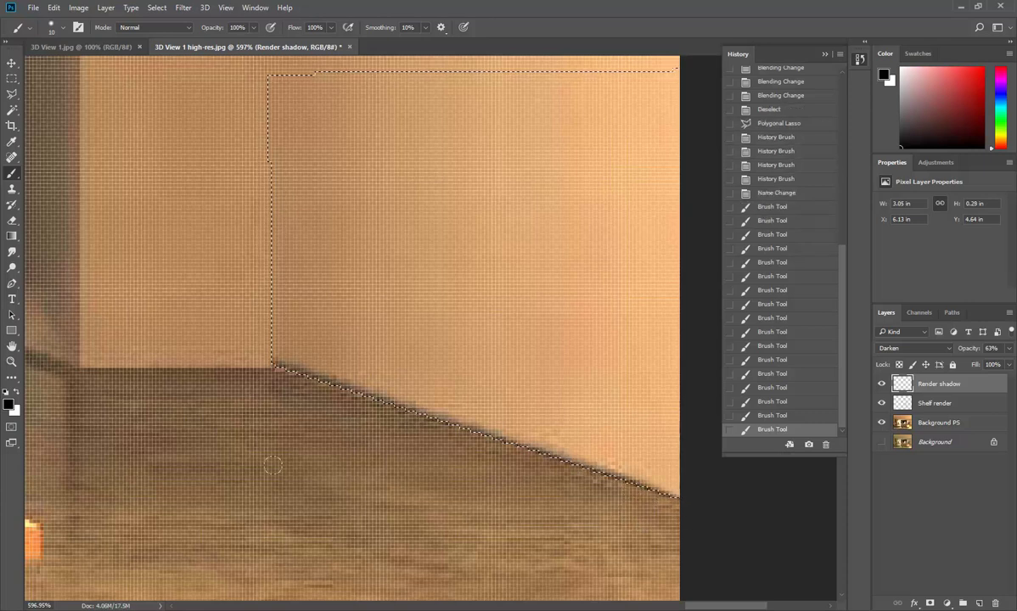
# Set the Render shadow layer's blend mode to Multiply and its opacity to 35%.
pyautogui.scroll(-4, 325, 430)
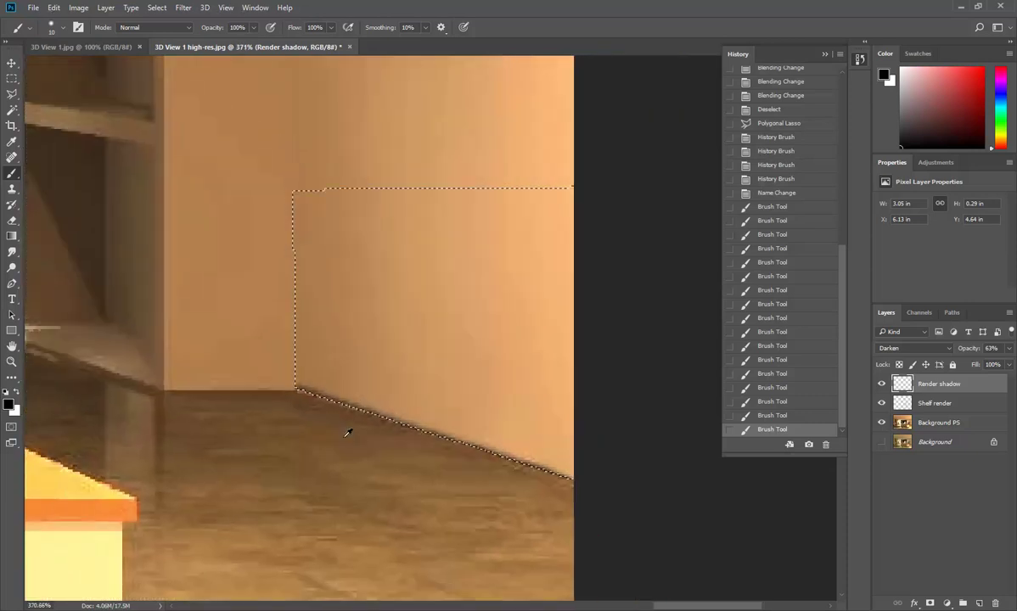
pyautogui.click(1009, 349)
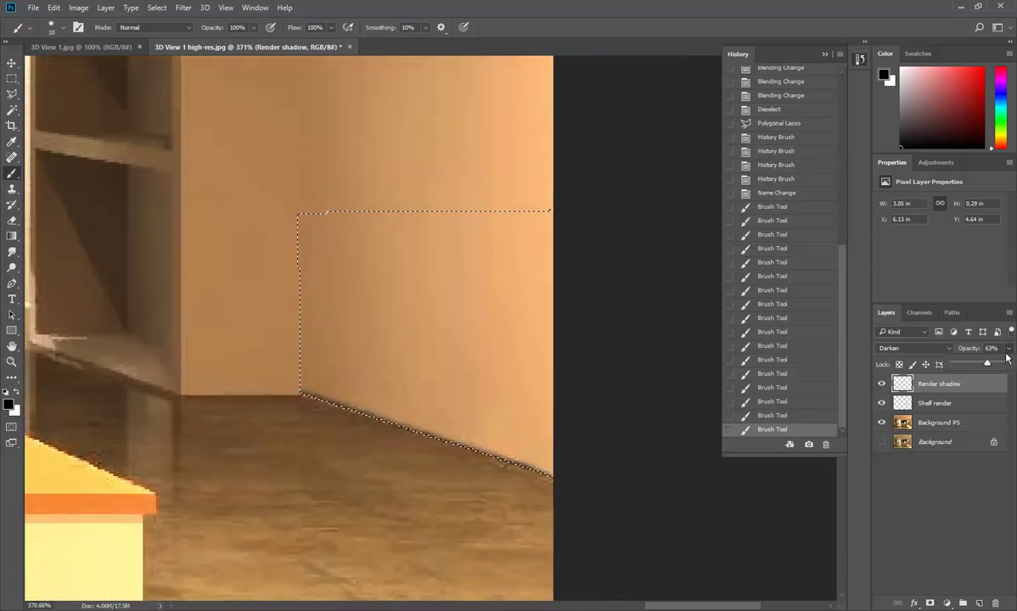
pyautogui.moveTo(988, 364); pyautogui.dragTo(980, 364)
pyautogui.click(948, 350)
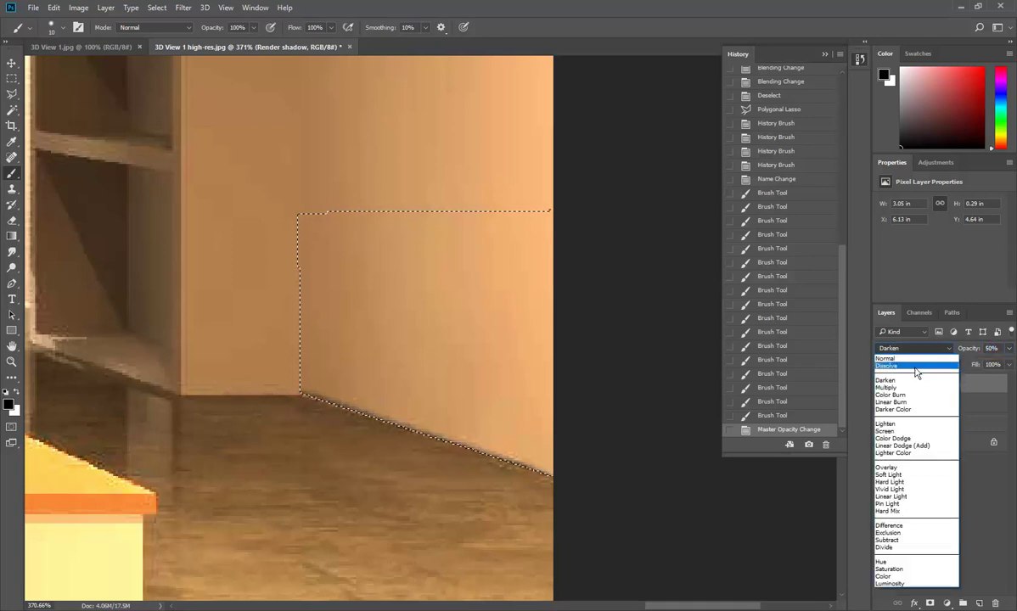
pyautogui.click(902, 387)
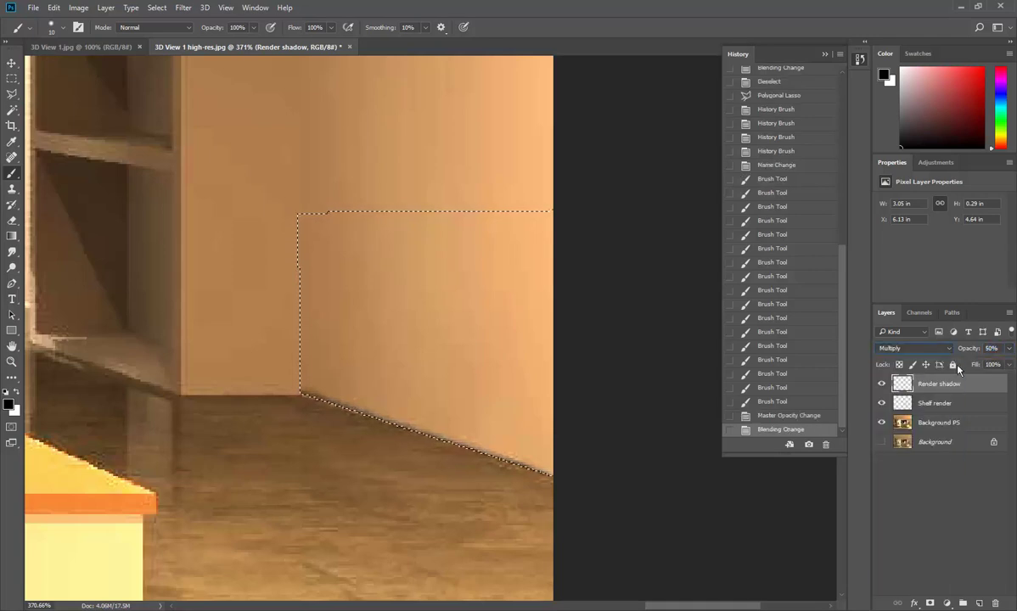
pyautogui.click(1009, 349)
pyautogui.moveTo(980, 365); pyautogui.dragTo(971, 366)
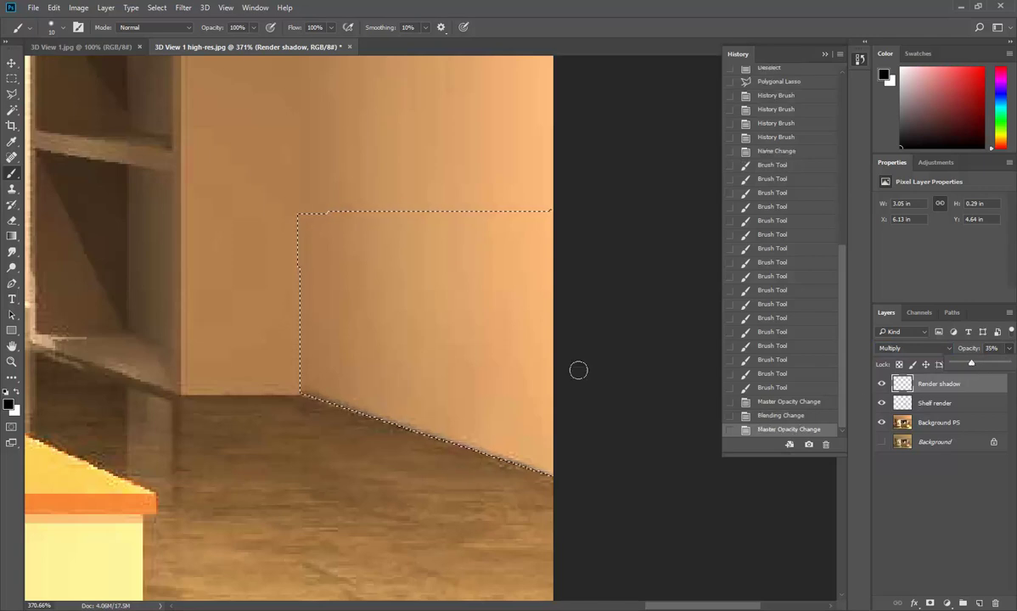
# Erase the excess shadow above the wall-floor edge near the wall corner with the 13 px Eraser.
pyautogui.scroll(2, 424, 355)
pyautogui.scroll(3, 170, 404)
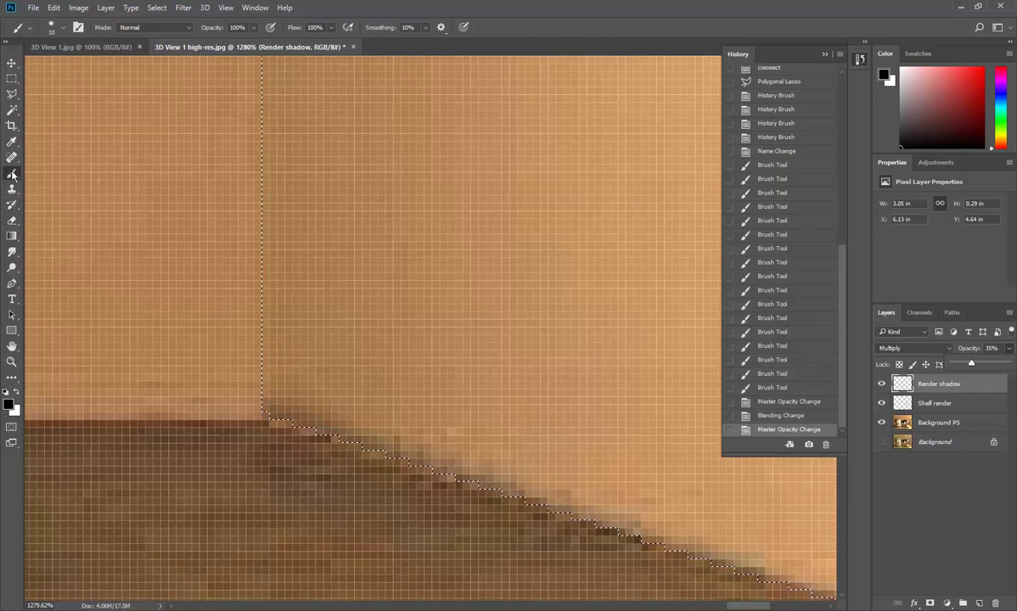
pyautogui.click(11, 220)
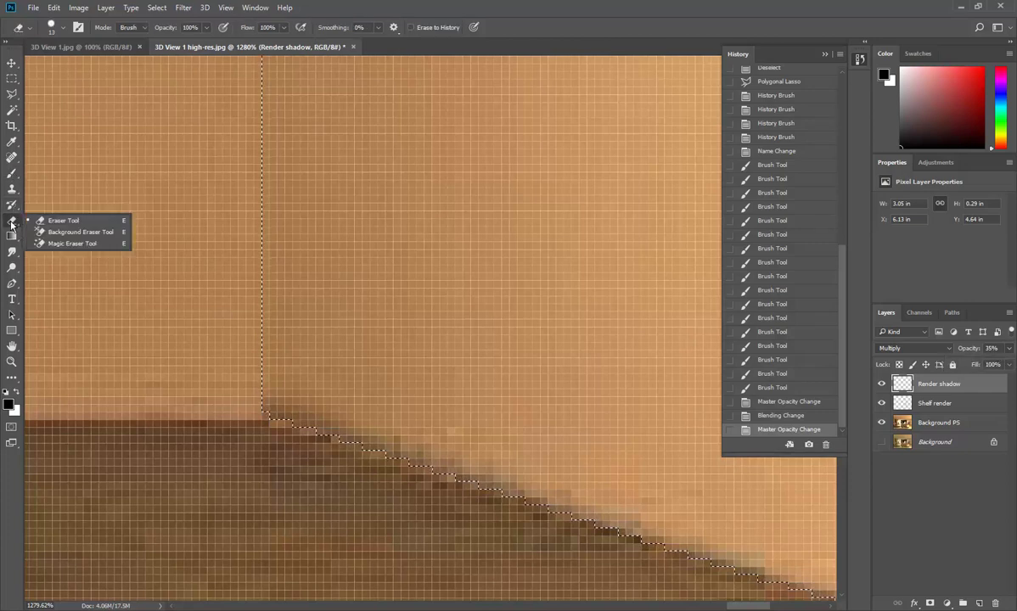
pyautogui.click(62, 221)
pyautogui.click(258, 326)
pyautogui.click(276, 328)
pyautogui.click(294, 329)
pyautogui.click(312, 331)
pyautogui.click(327, 332)
pyautogui.click(343, 334)
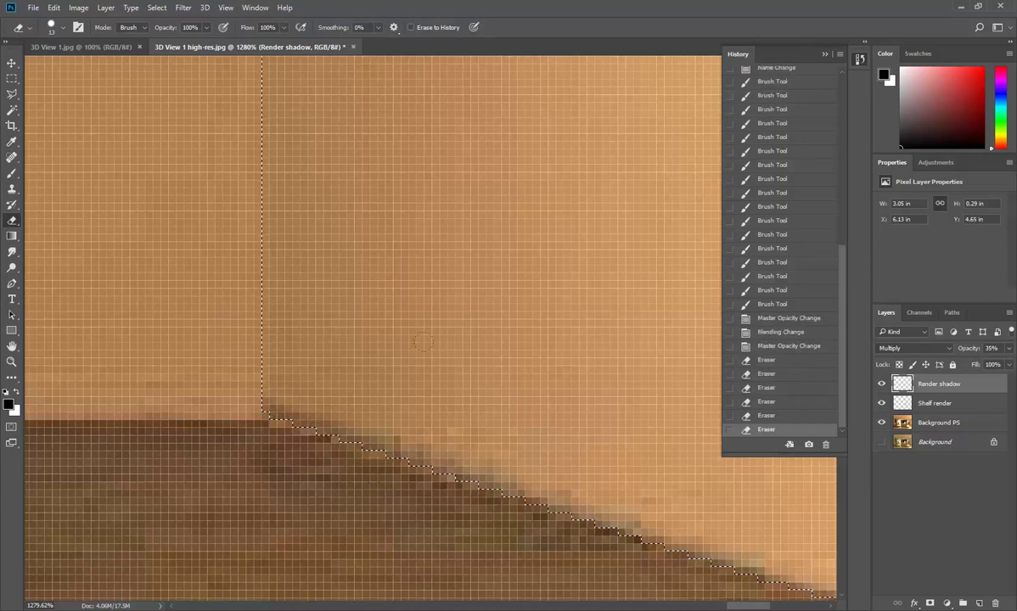
# Clear the wall selection and toggle the Render shadow layer off and on to compare the whole render.
pyautogui.scroll(-6, 408, 319)
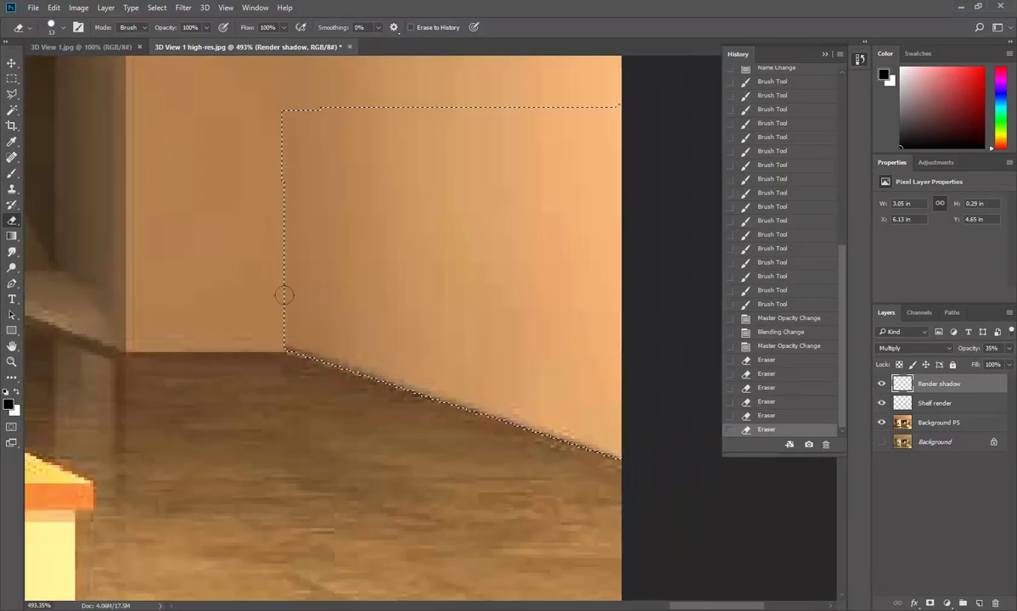
pyautogui.scroll(-5, 361, 306)
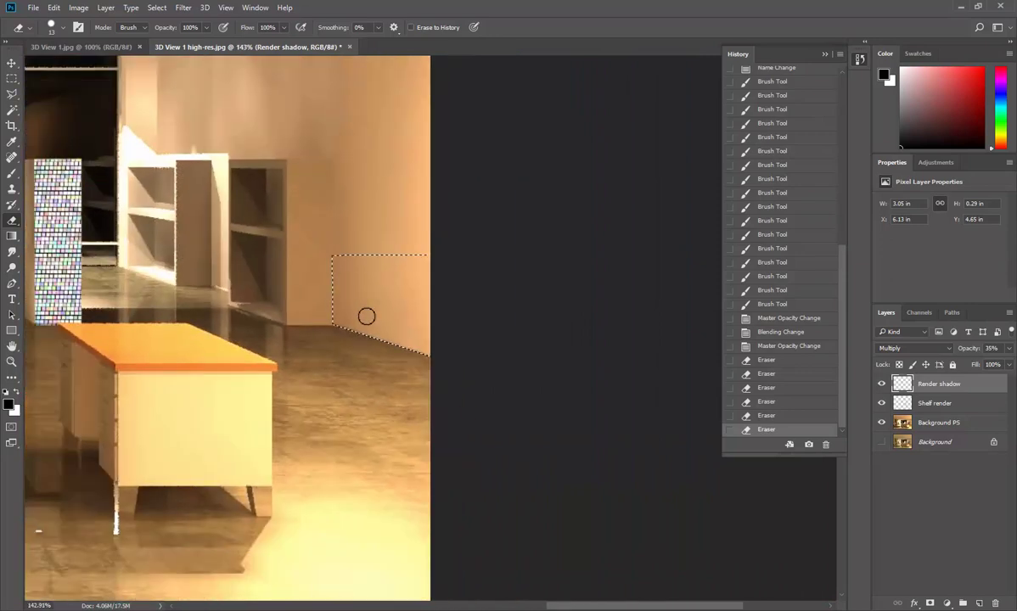
pyautogui.click(824, 55)
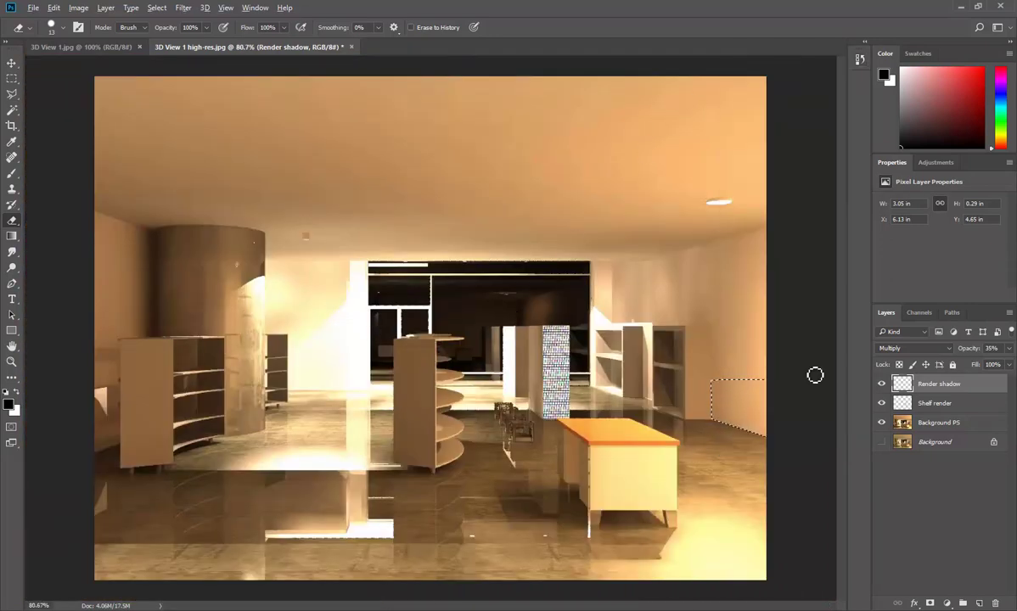
pyautogui.click(48, 10)
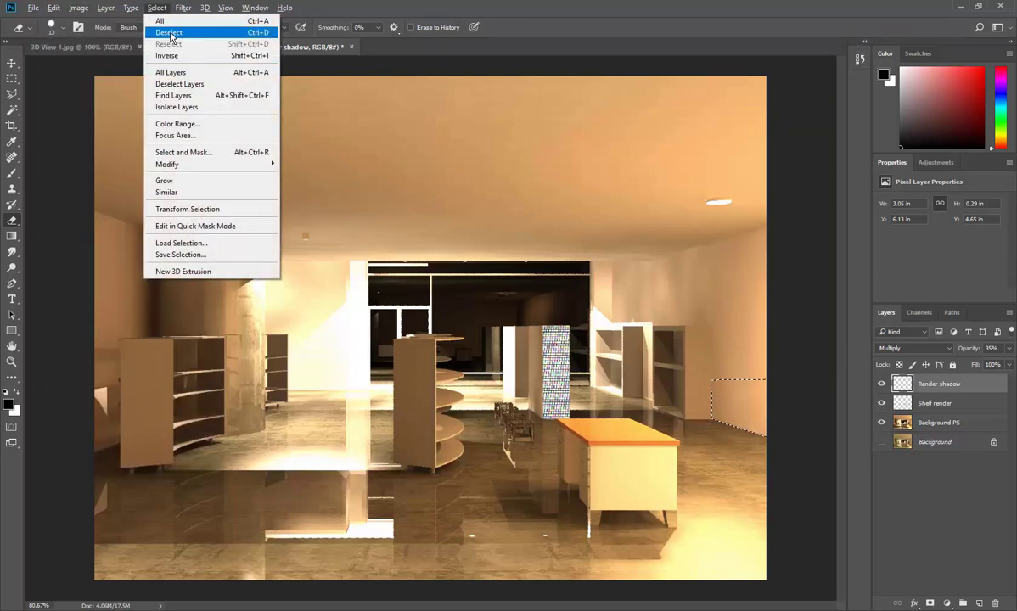
pyautogui.click(170, 32)
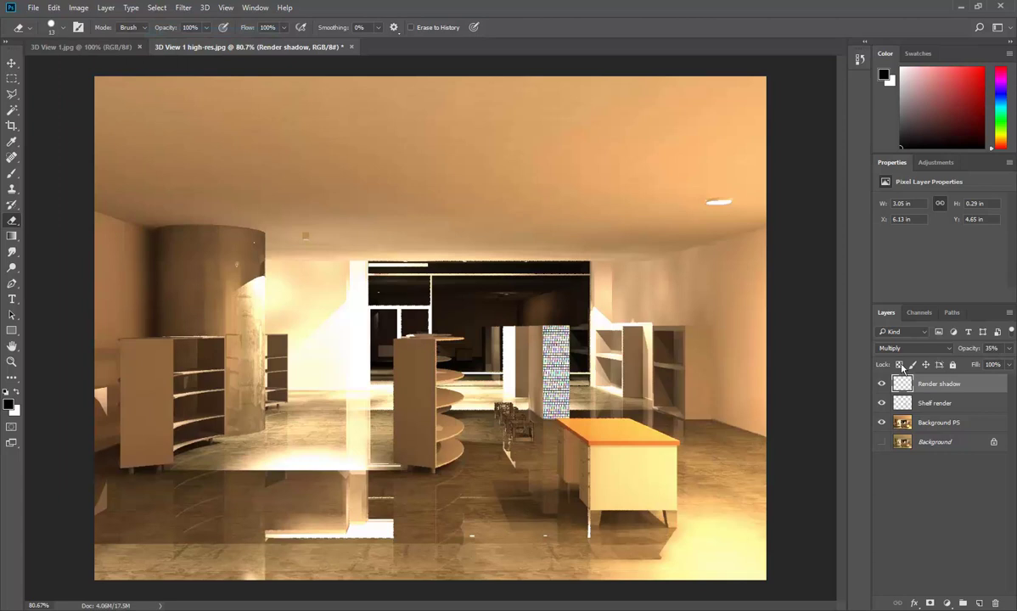
pyautogui.click(881, 384)
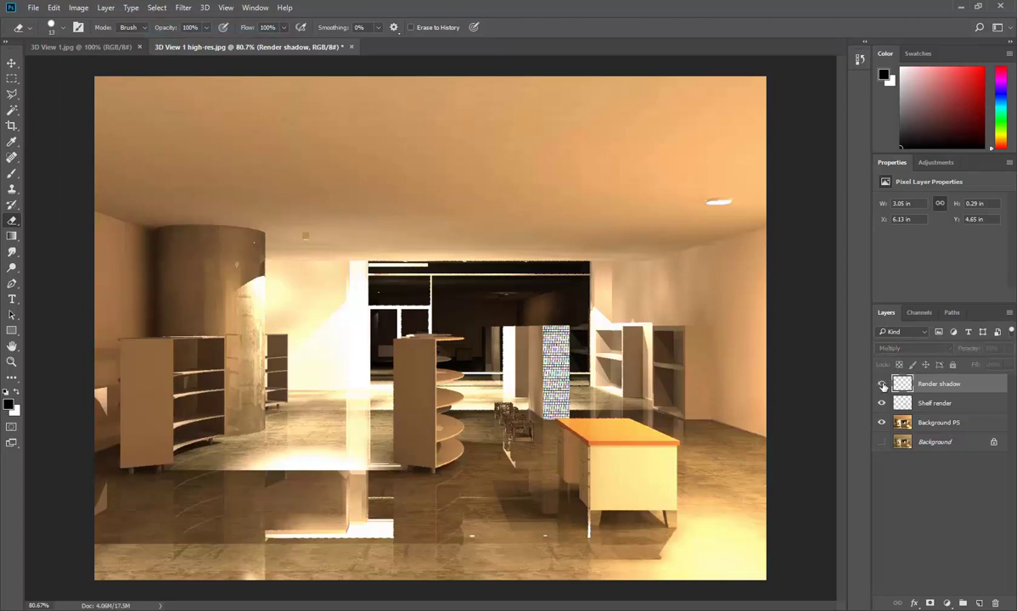
pyautogui.click(881, 383)
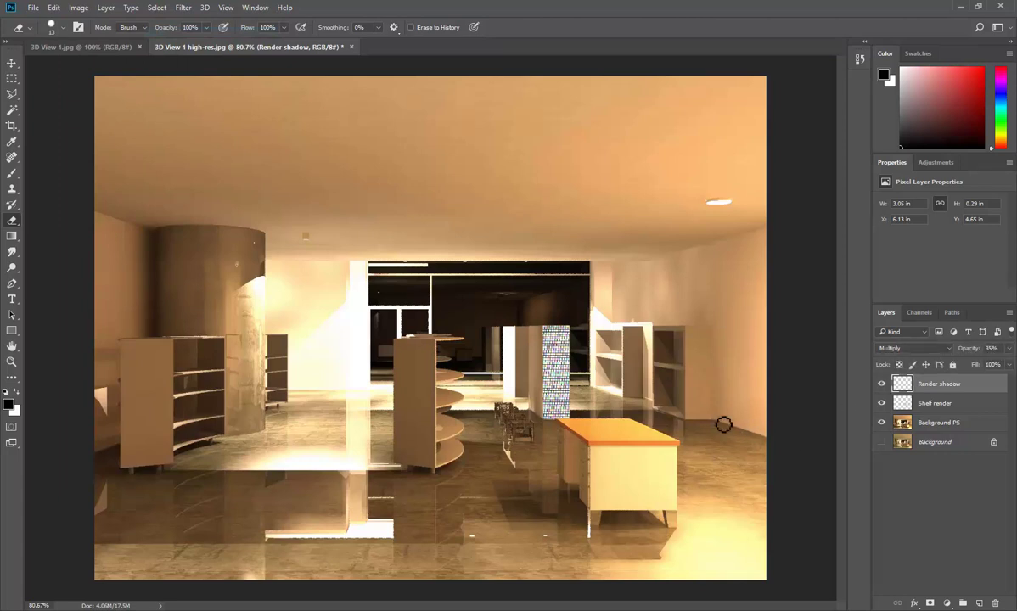
# Toggle the Render shadow layer's visibility off and on to compare the render with and without the shadows.
pyautogui.click(881, 383)
pyautogui.click(881, 384)
pyautogui.click(880, 384)
pyautogui.click(881, 385)
pyautogui.click(53, 8)
pyautogui.moveTo(37, 7)
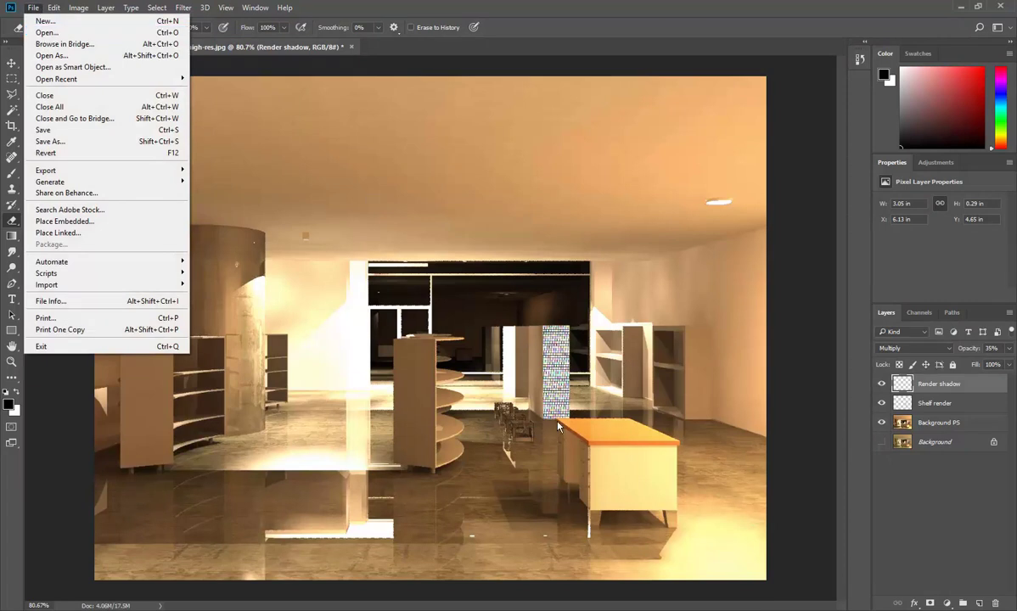
pyautogui.click(91, 33)
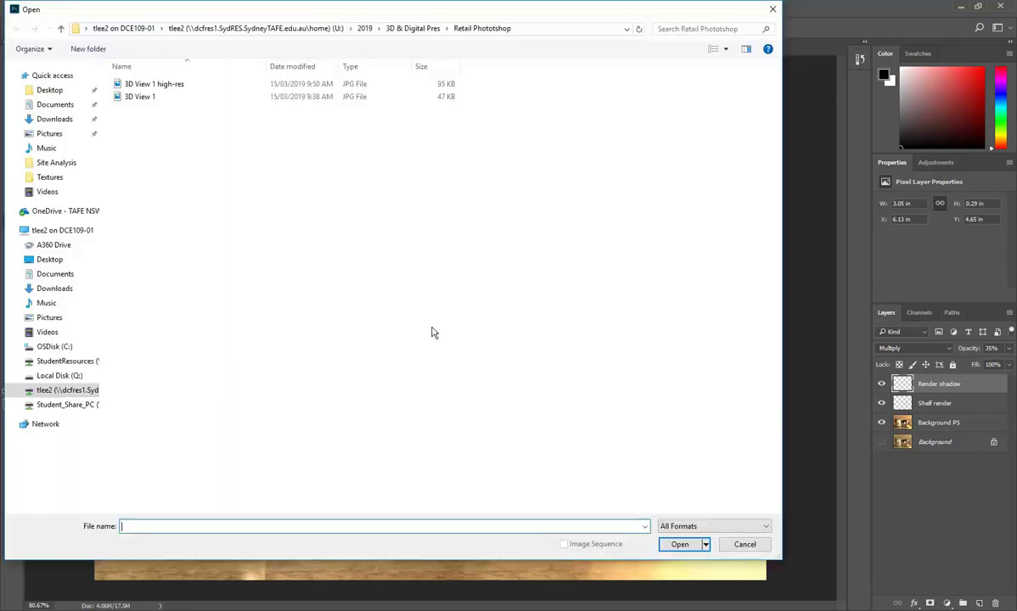
pyautogui.click(387, 30)
pyautogui.click(365, 31)
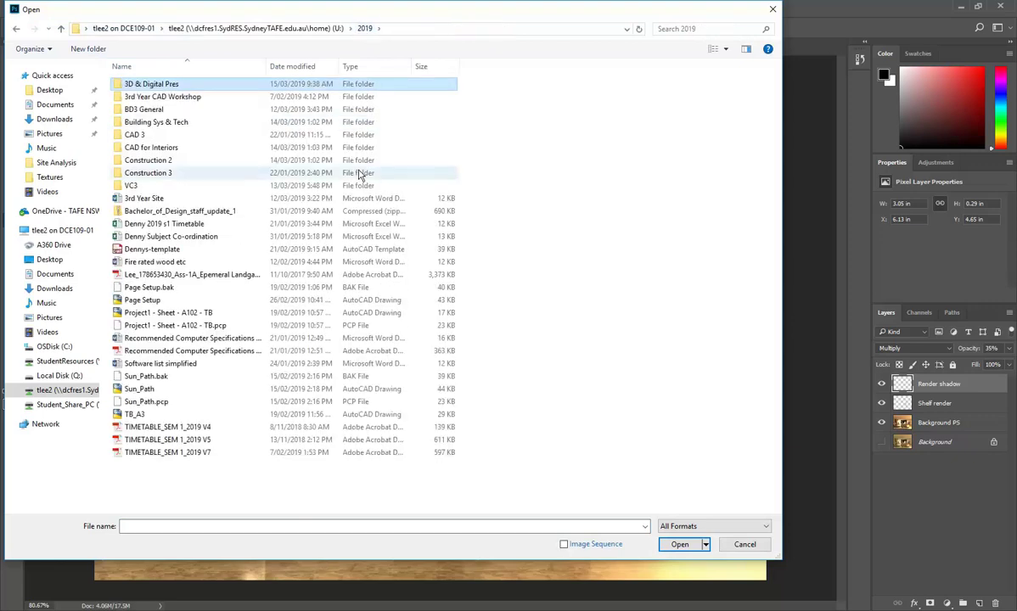
pyautogui.click(56, 363)
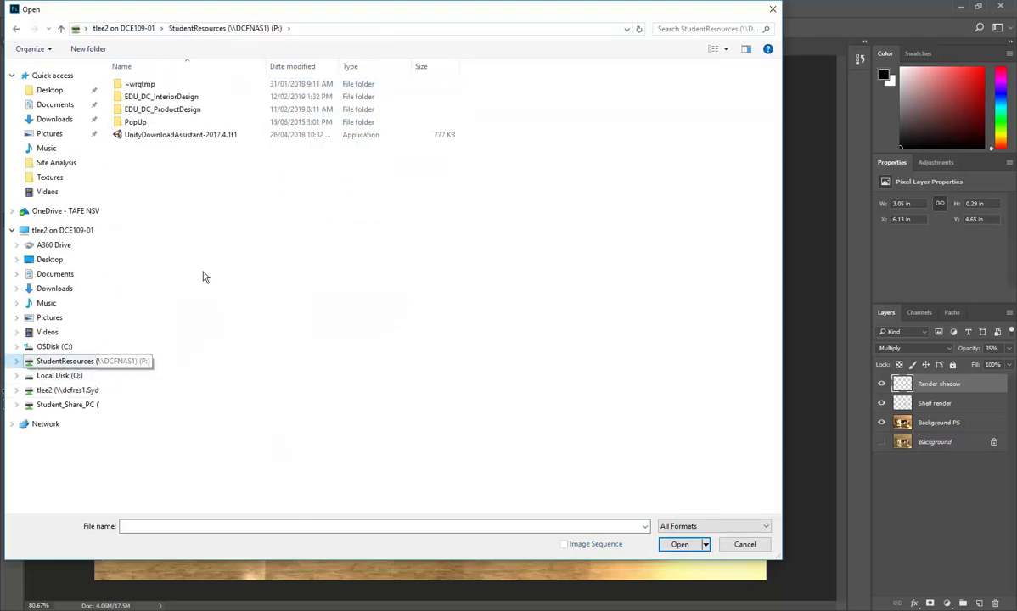
pyautogui.doubleClick(157, 97)
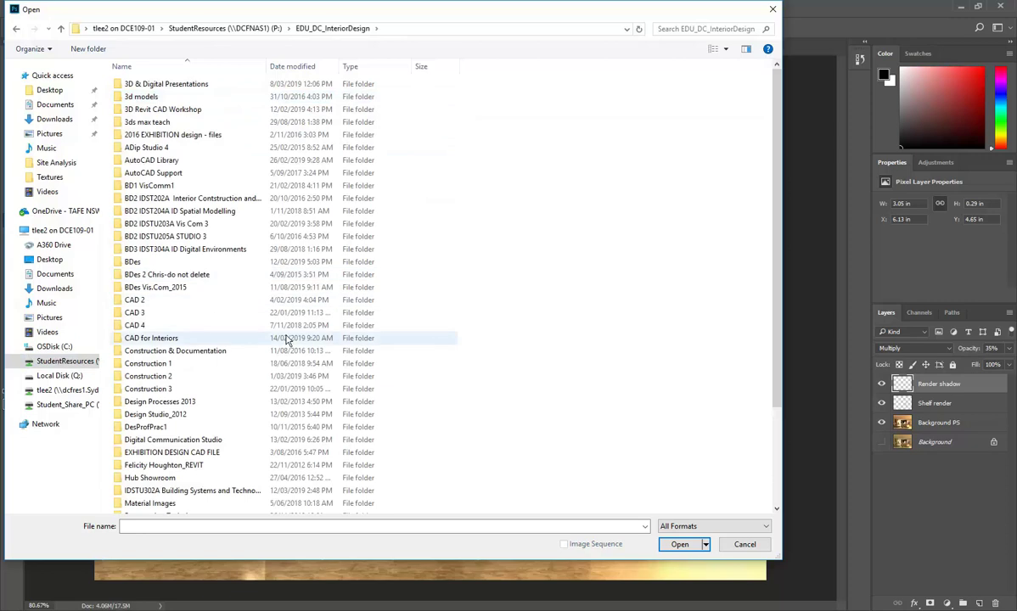
pyautogui.scroll(-3, 231, 378)
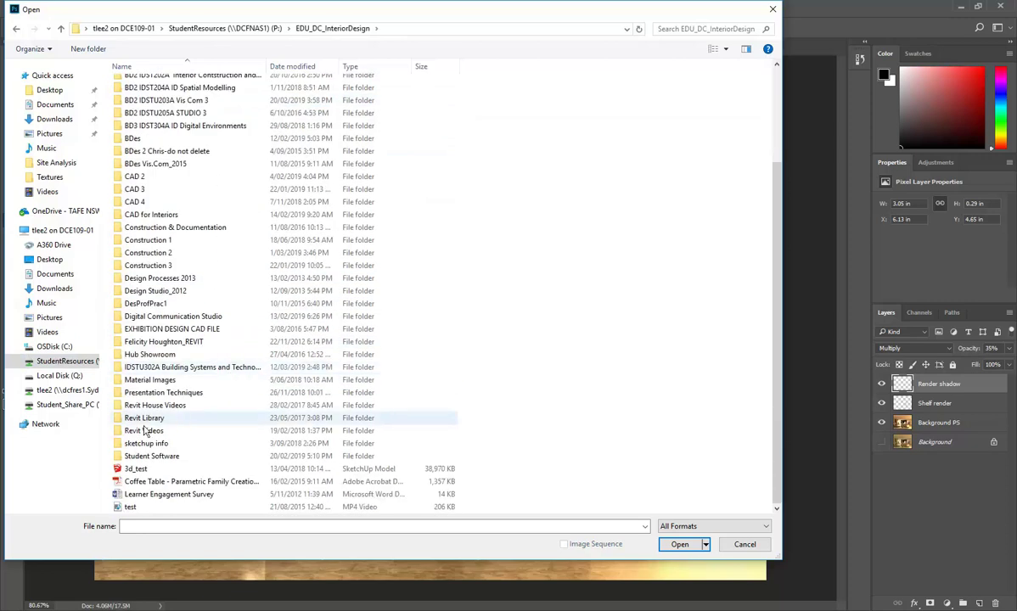
pyautogui.click(744, 544)
# Start opening a file and browse the StudentResources drive to the Brick folder inside EDU_DC_InteriorDesign > Material Images.
pyautogui.click(33, 8)
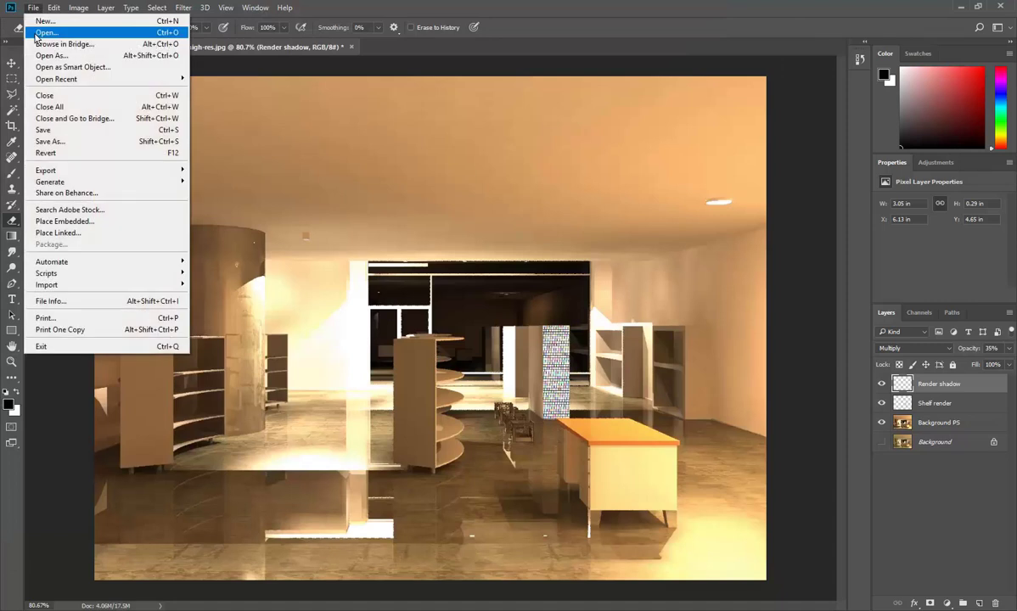
pyautogui.click(42, 32)
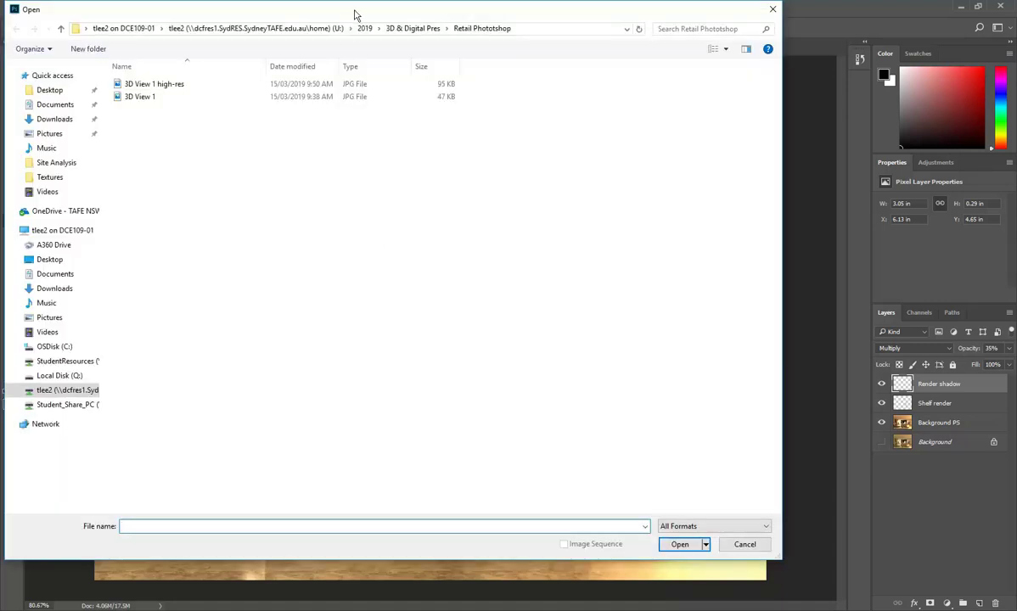
pyautogui.click(63, 361)
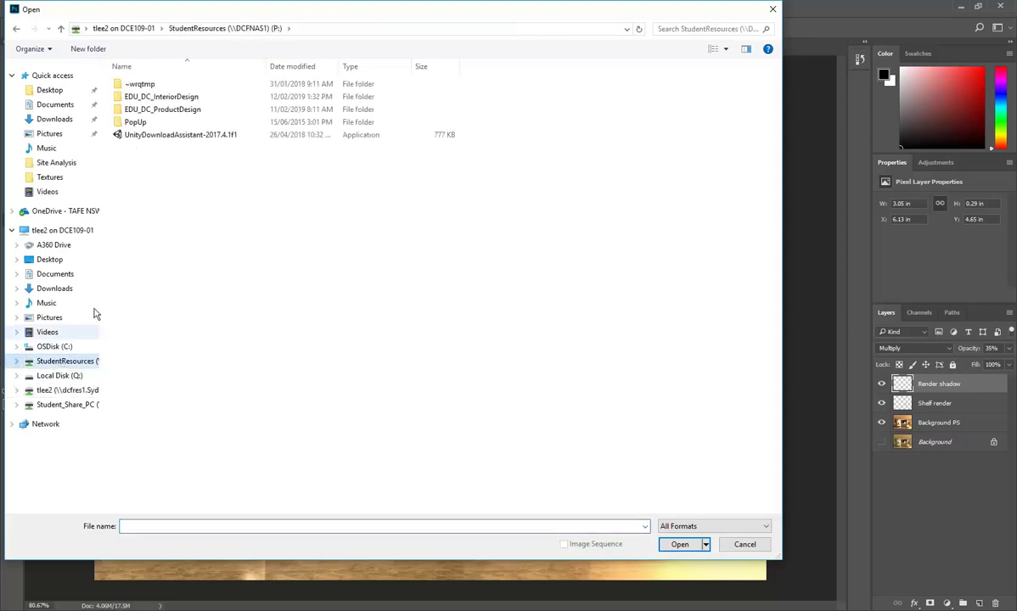
pyautogui.doubleClick(170, 96)
pyautogui.scroll(-3, 231, 386)
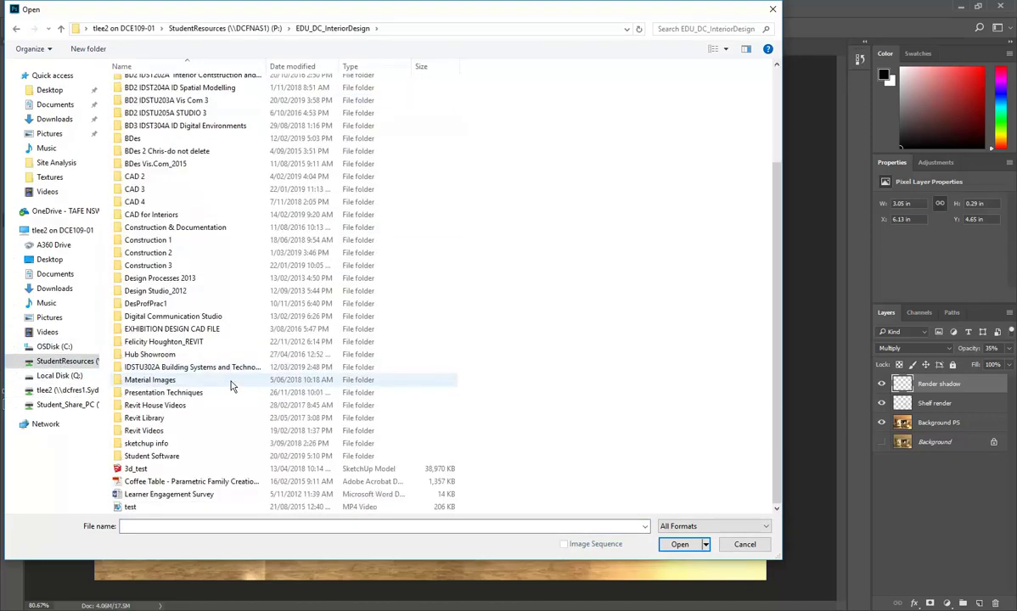
pyautogui.doubleClick(153, 380)
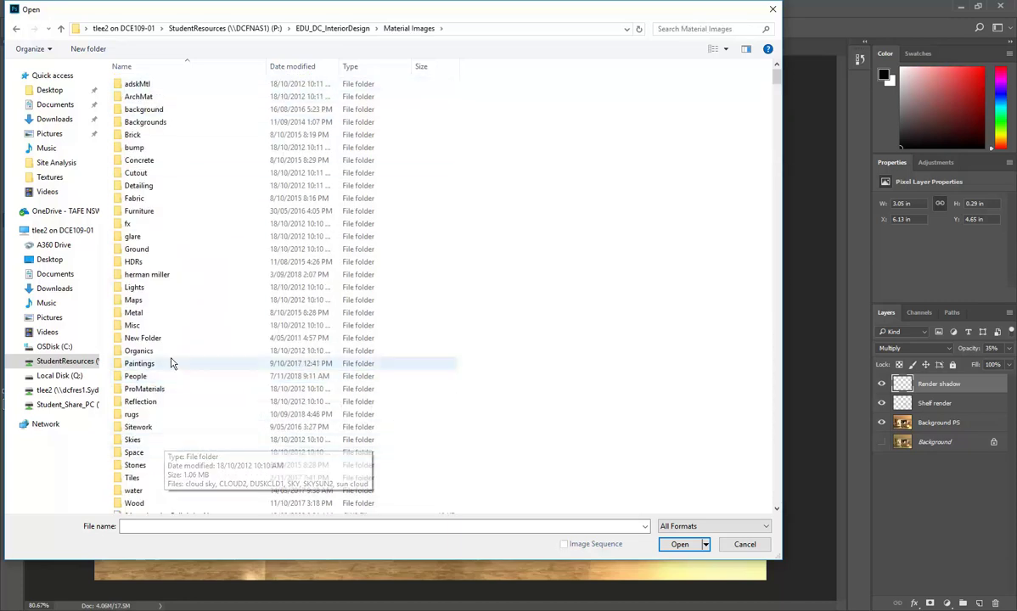
pyautogui.doubleClick(132, 134)
# Show the brick textures as large icons and reposition the Open dialog over the shop render.
pyautogui.rightClick(582, 111)
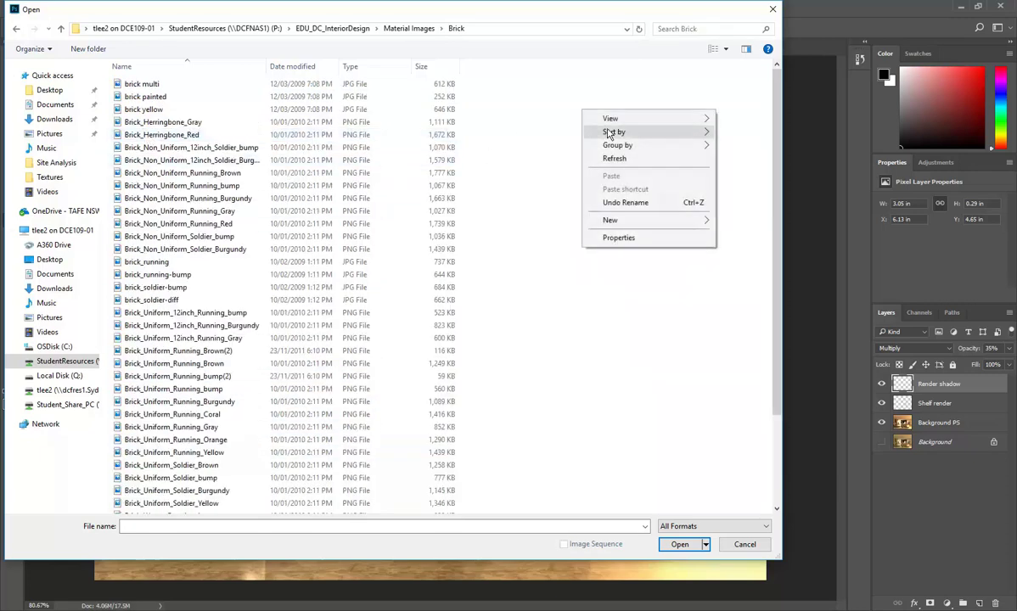
pyautogui.moveTo(612, 119)
pyautogui.click(690, 131)
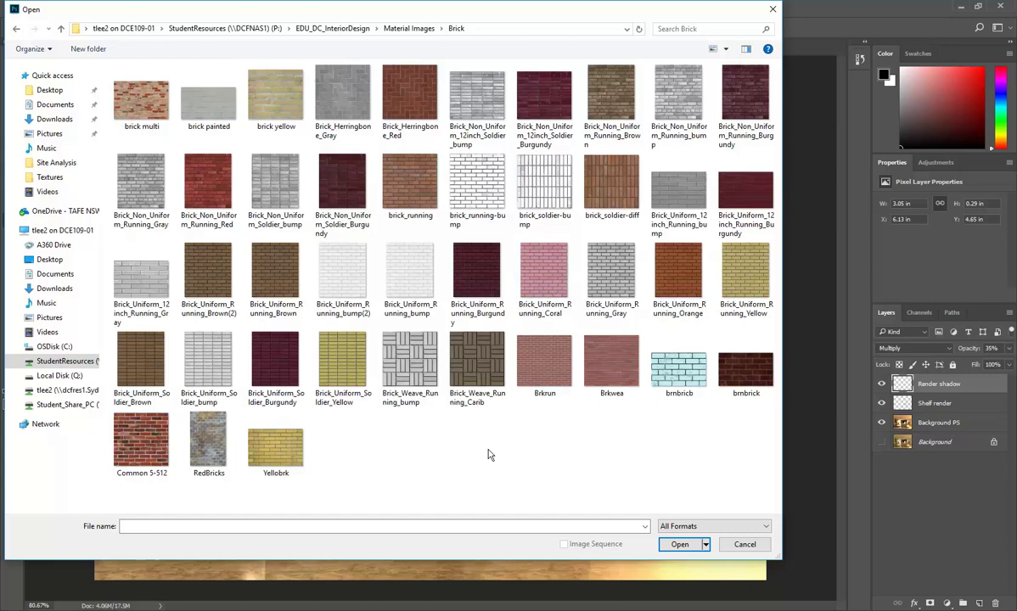
pyautogui.moveTo(503, 15); pyautogui.dragTo(626, 462)
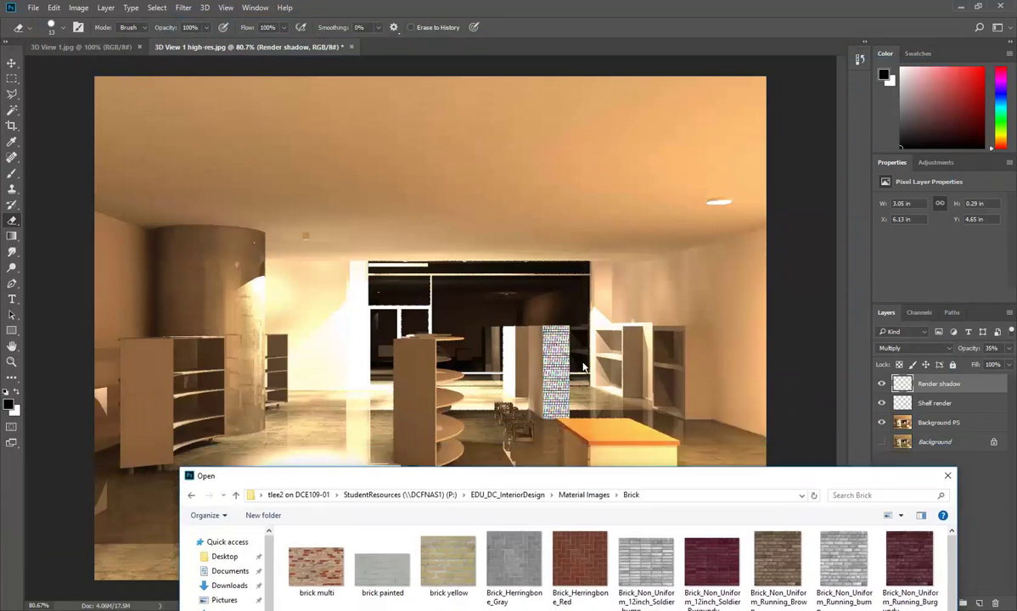
pyautogui.moveTo(574, 482); pyautogui.dragTo(521, 89)
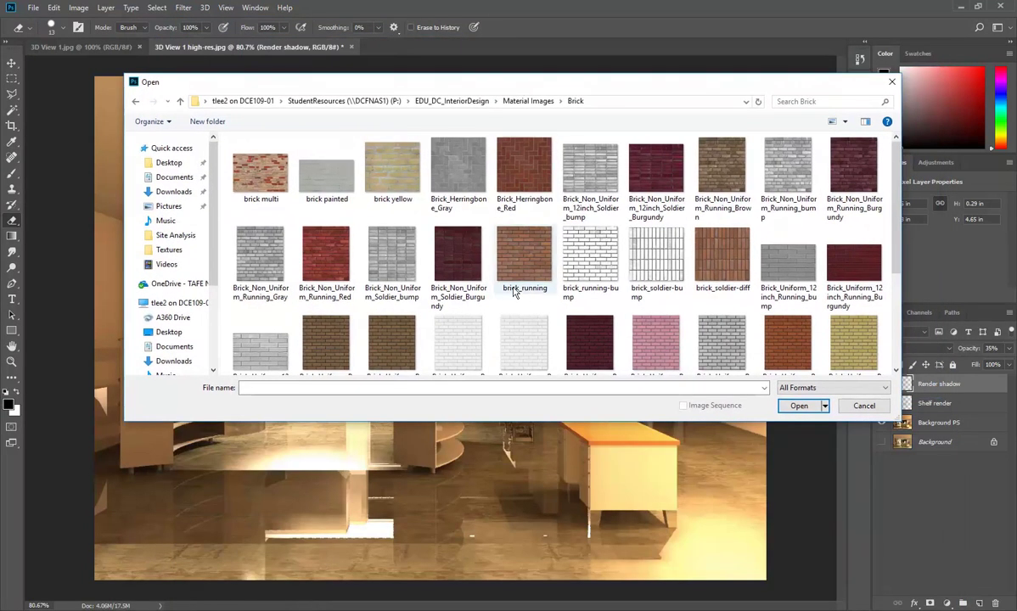
# Go back to Material Images, open its People folder and display the files as large icons.
pyautogui.click(521, 101)
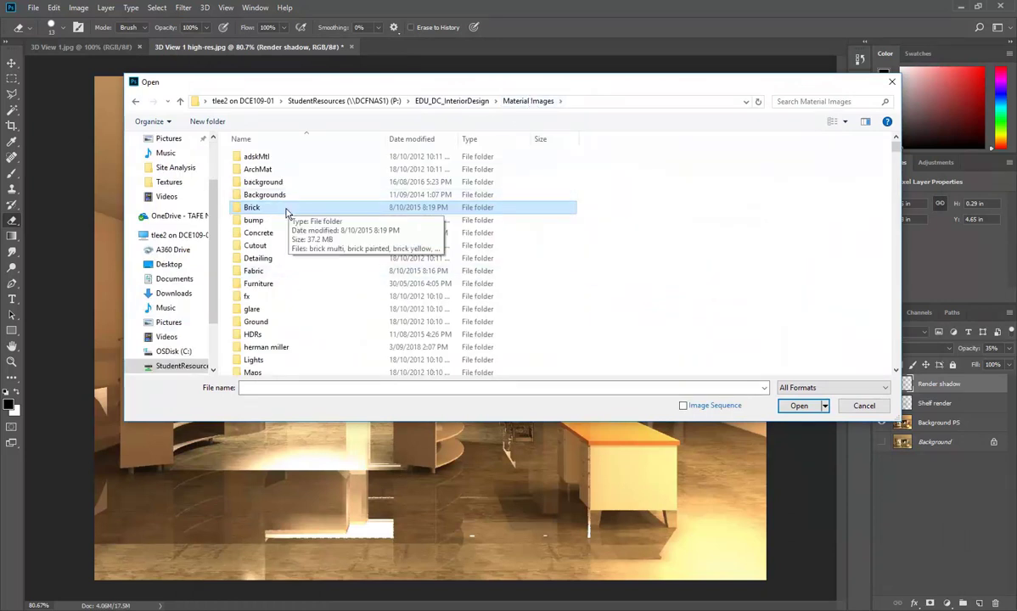
pyautogui.scroll(-1, 280, 218)
pyautogui.scroll(-3, 280, 218)
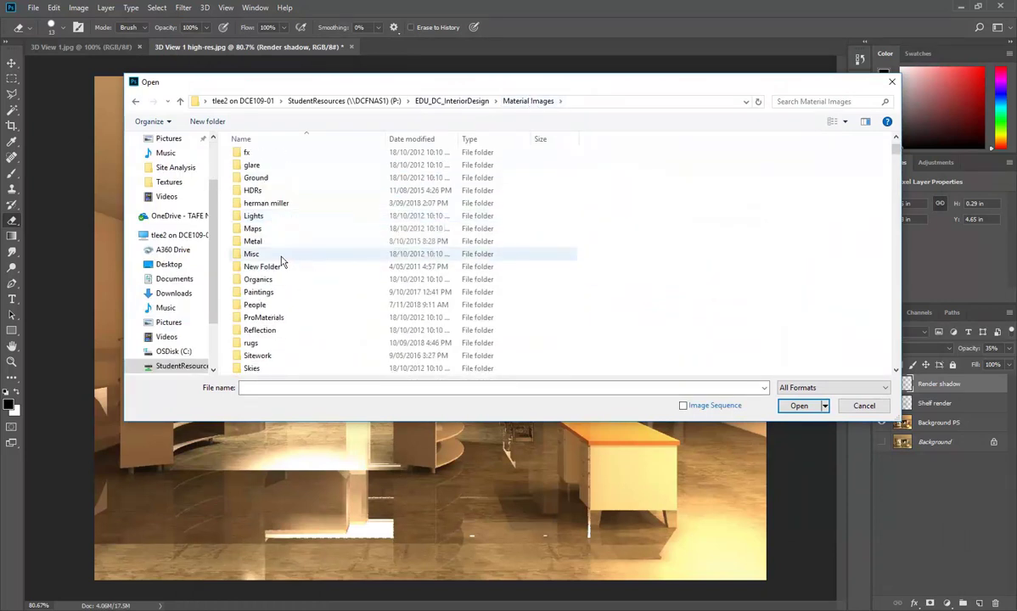
pyautogui.click(265, 306)
pyautogui.doubleClick(240, 307)
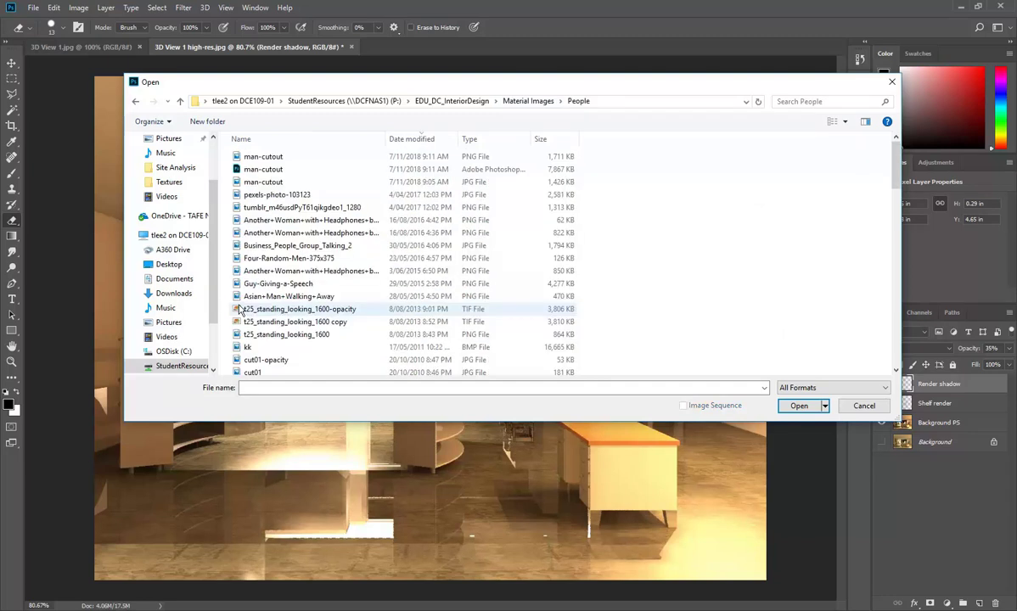
pyautogui.rightClick(626, 175)
pyautogui.moveTo(656, 182)
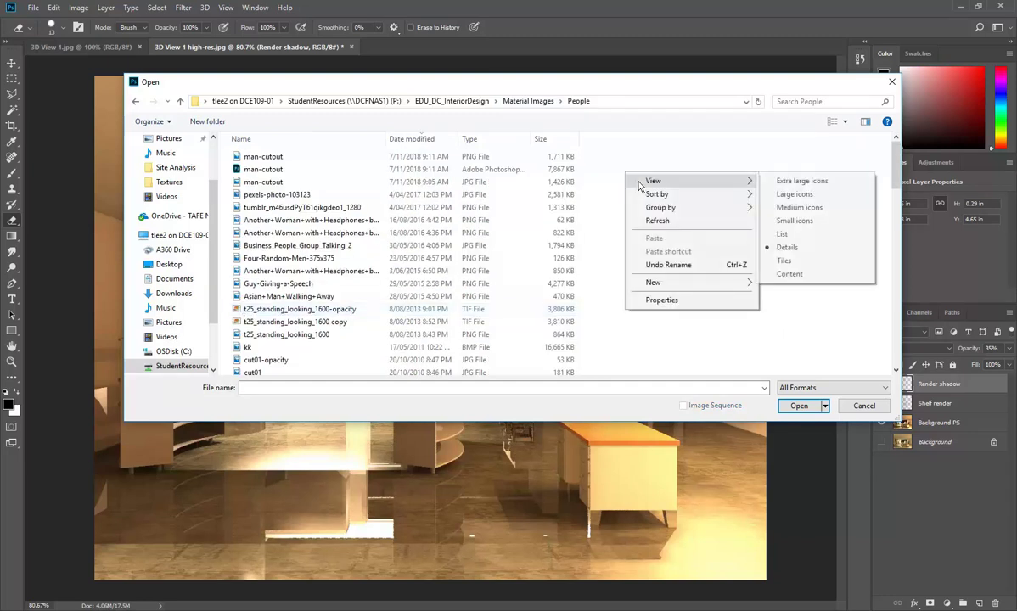
pyautogui.click(785, 196)
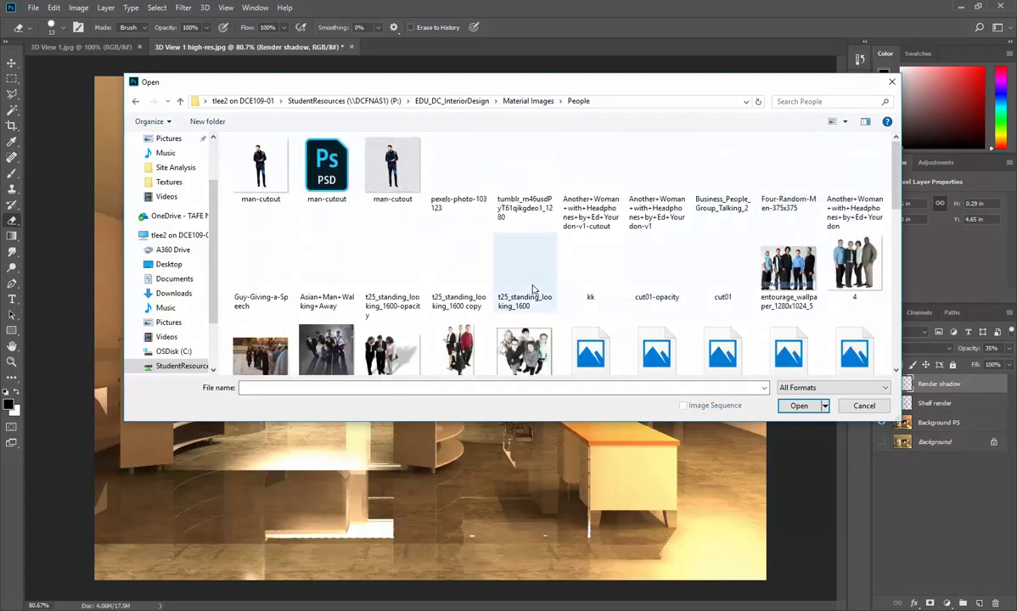
# Examine the people images in the folder for cutout figures suitable for the shop interior.
pyautogui.click(259, 174)
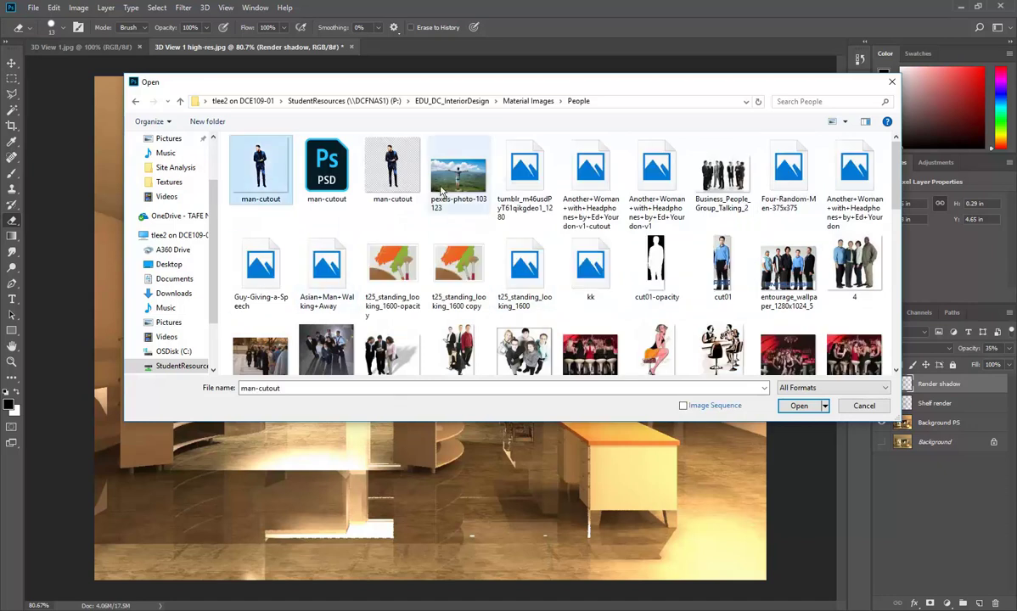
pyautogui.click(717, 265)
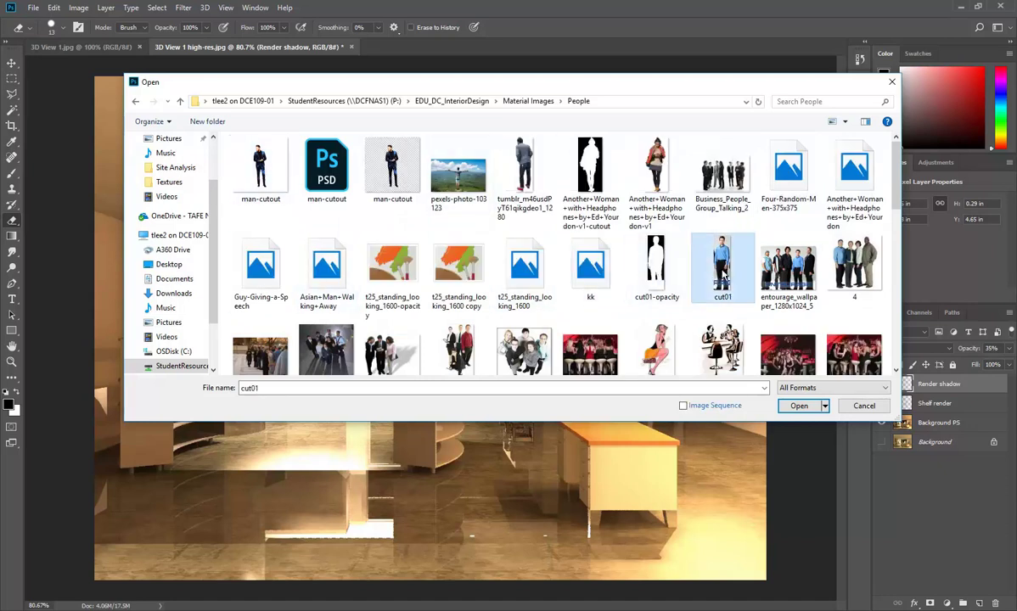
pyautogui.click(509, 161)
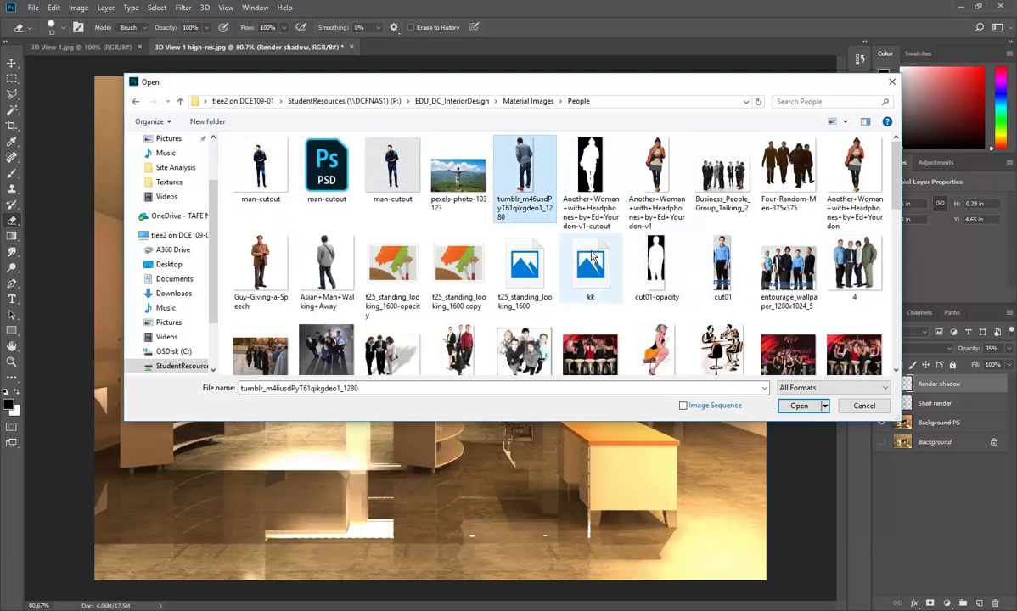
pyautogui.scroll(-3, 611, 259)
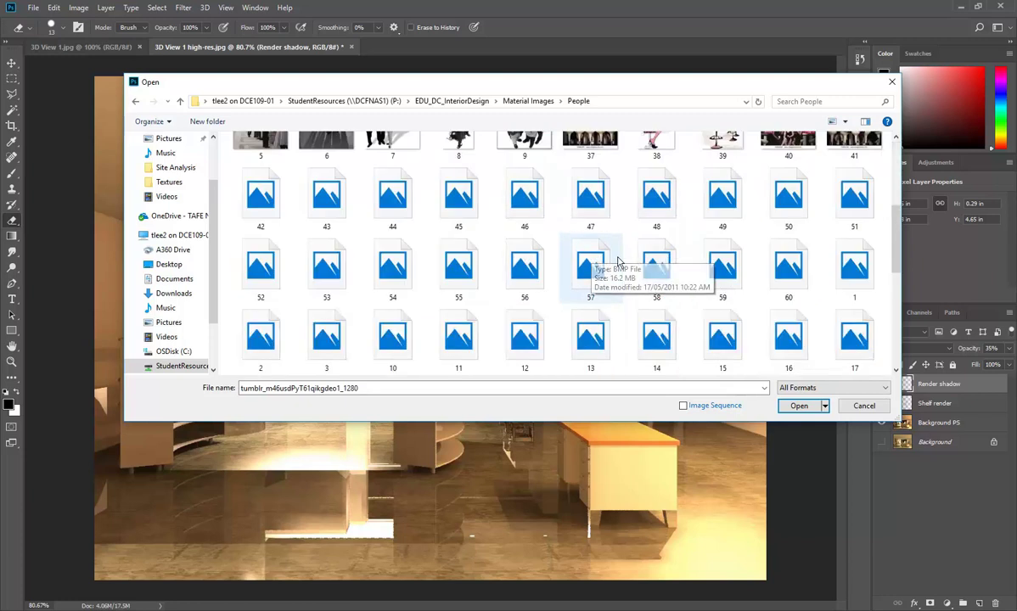
pyautogui.scroll(-3, 618, 261)
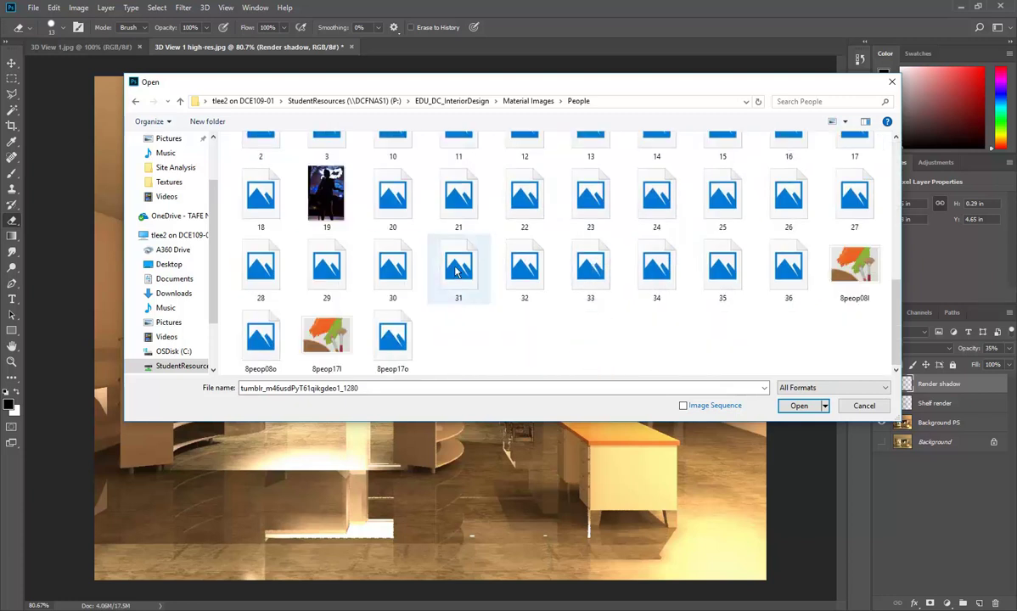
pyautogui.scroll(10, 456, 270)
pyautogui.scroll(-10, 457, 270)
pyautogui.scroll(10, 457, 270)
pyautogui.scroll(-10, 457, 270)
pyautogui.scroll(10, 457, 270)
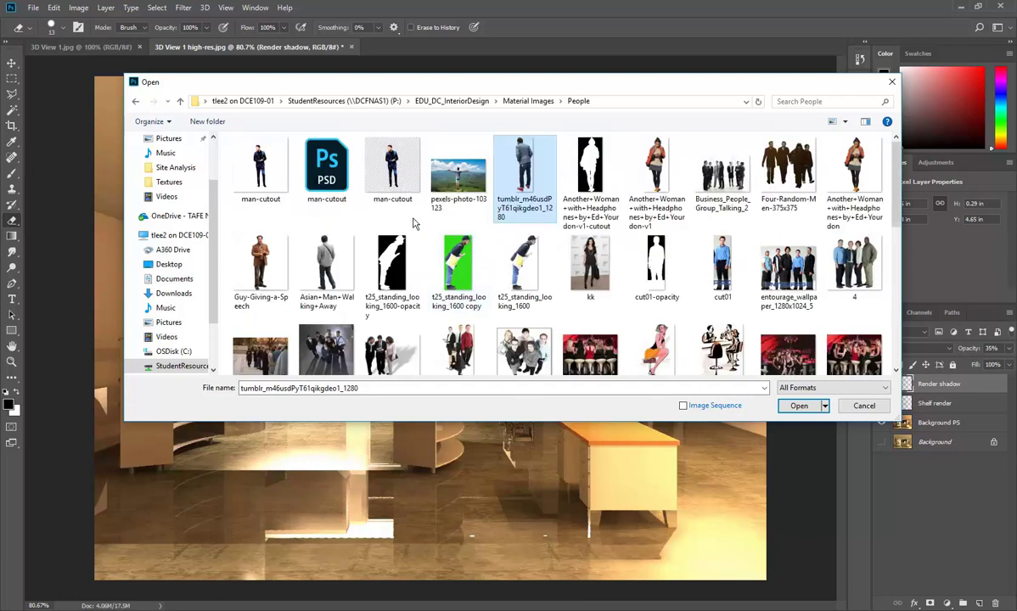
pyautogui.scroll(-10, 413, 223)
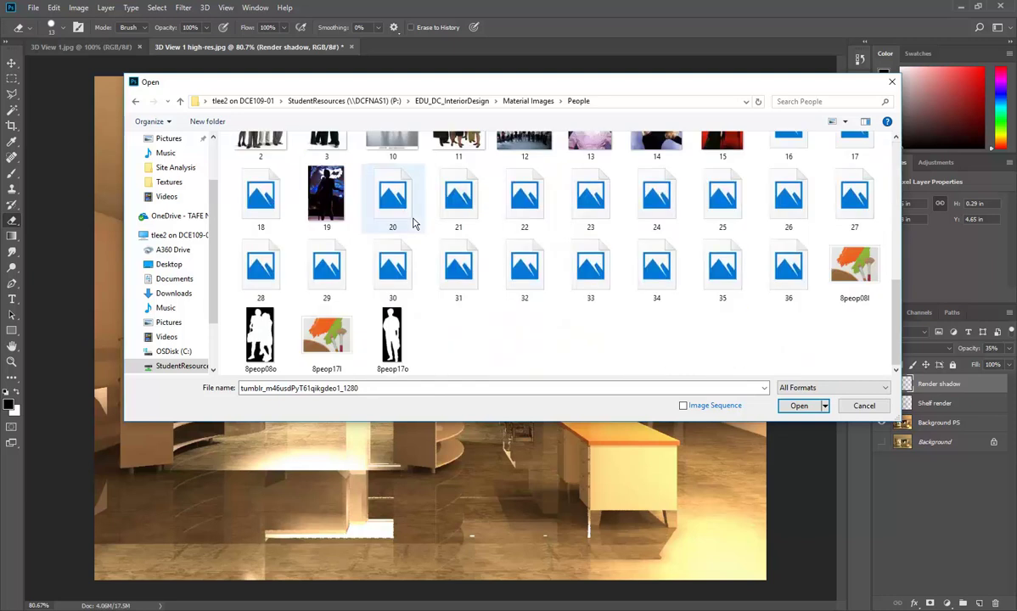
pyautogui.scroll(10, 413, 223)
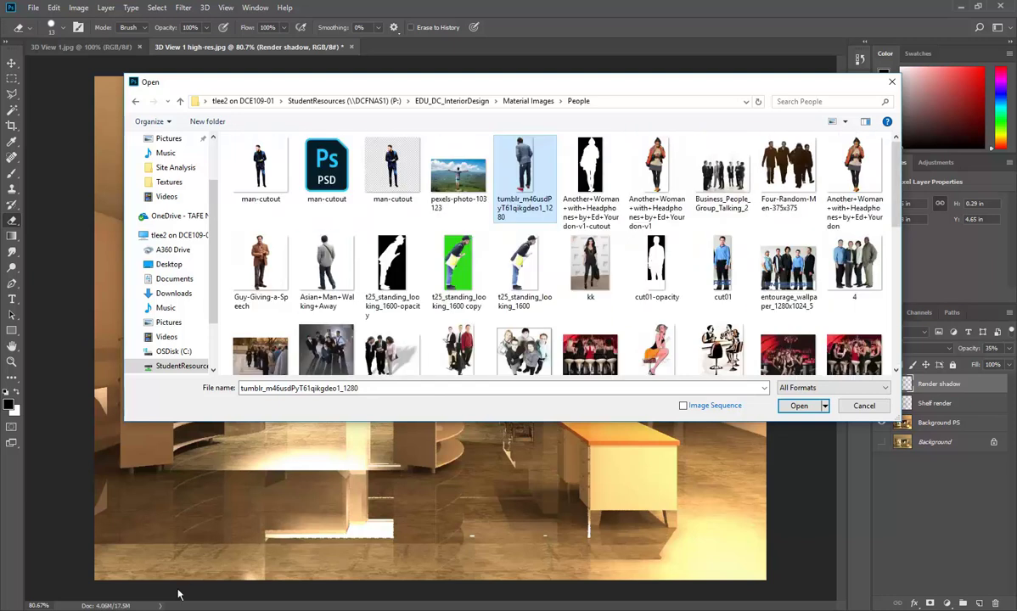
# Switch to Google Chrome, search Google for "immediate entourage" and open the Immediate Entourage website.
pyautogui.moveTo(47, 541)
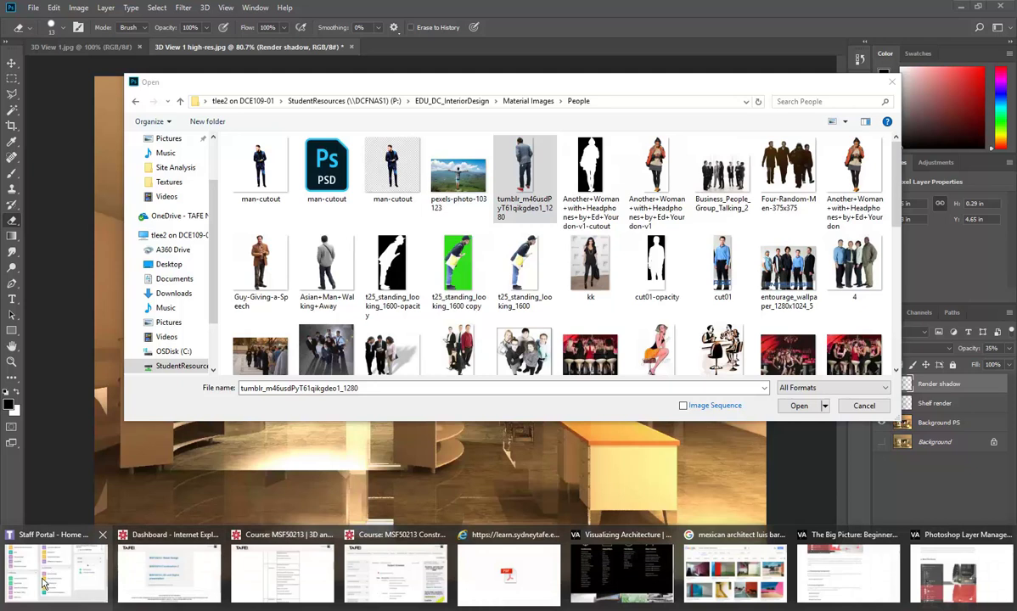
pyautogui.moveTo(45, 582)
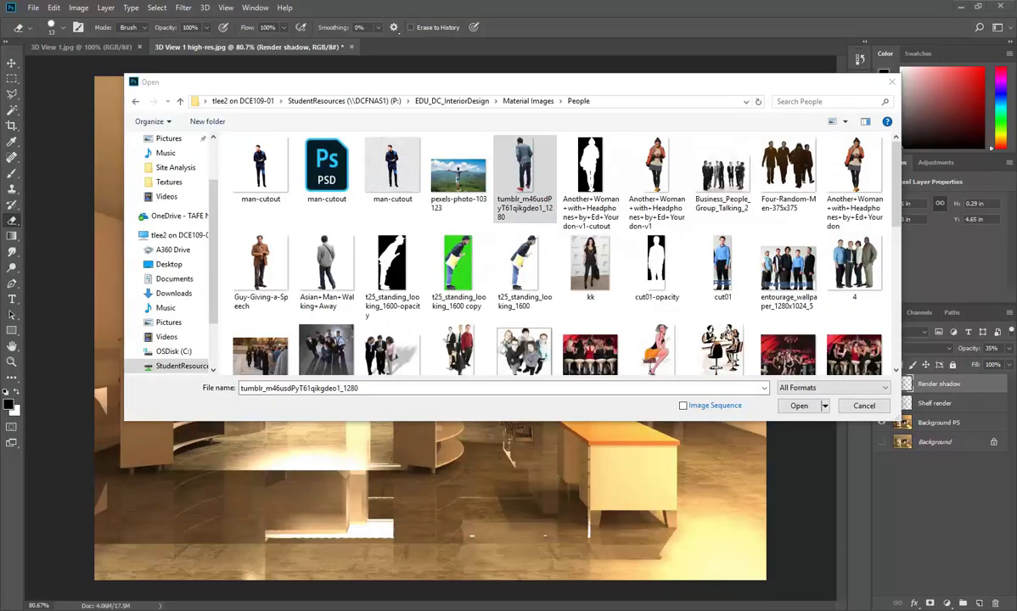
pyautogui.doubleClick(313, 293)
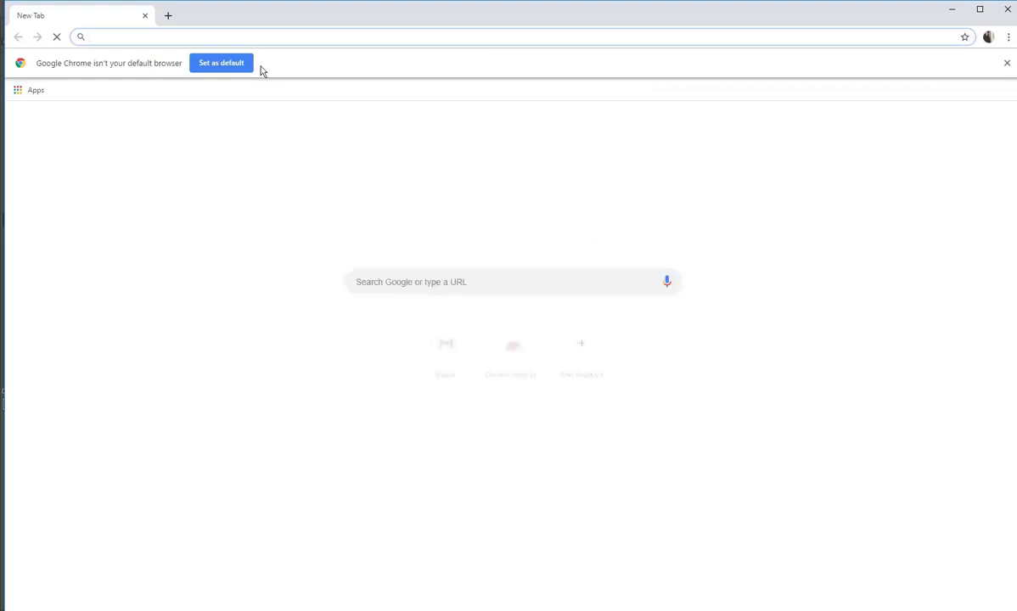
pyautogui.click(456, 281)
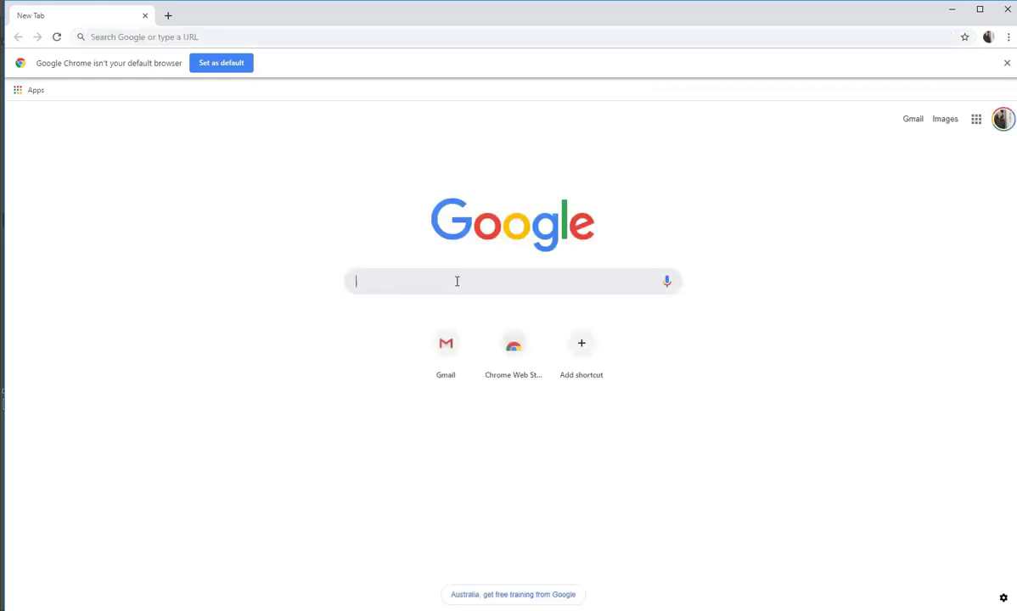
pyautogui.write('immedi')
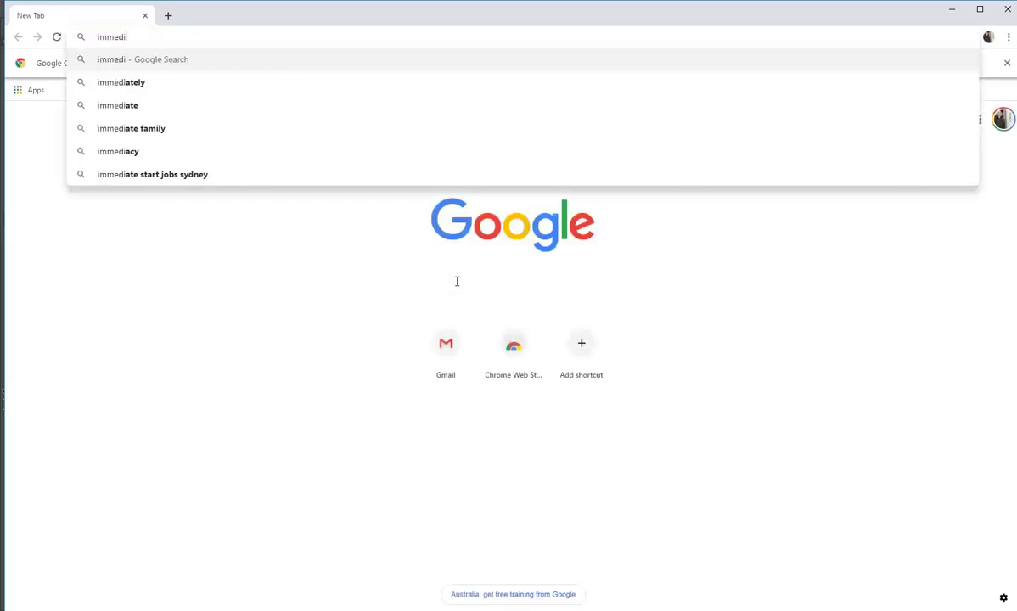
pyautogui.write('ate e')
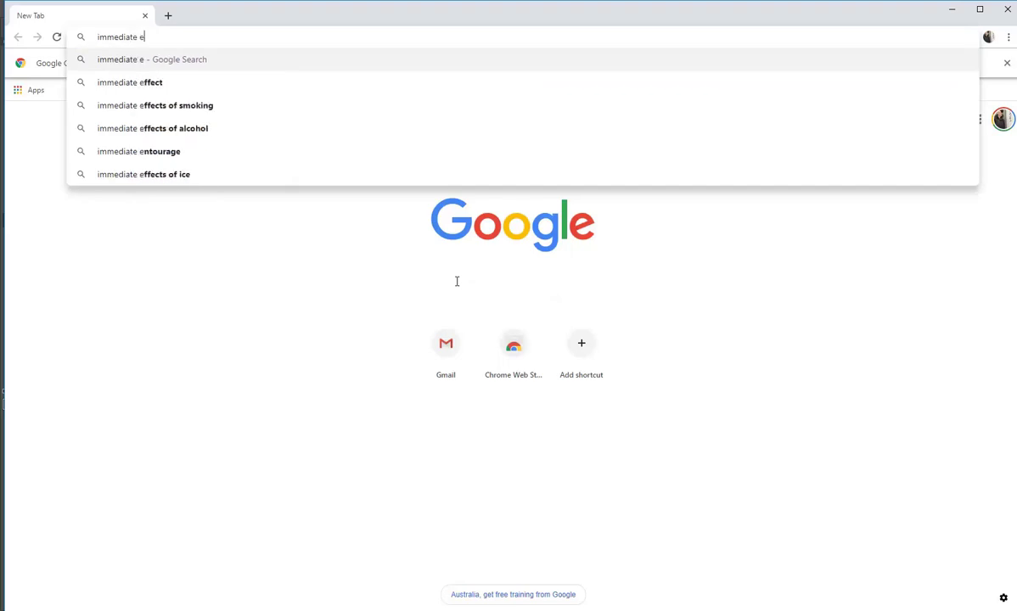
pyautogui.write('ntourage')
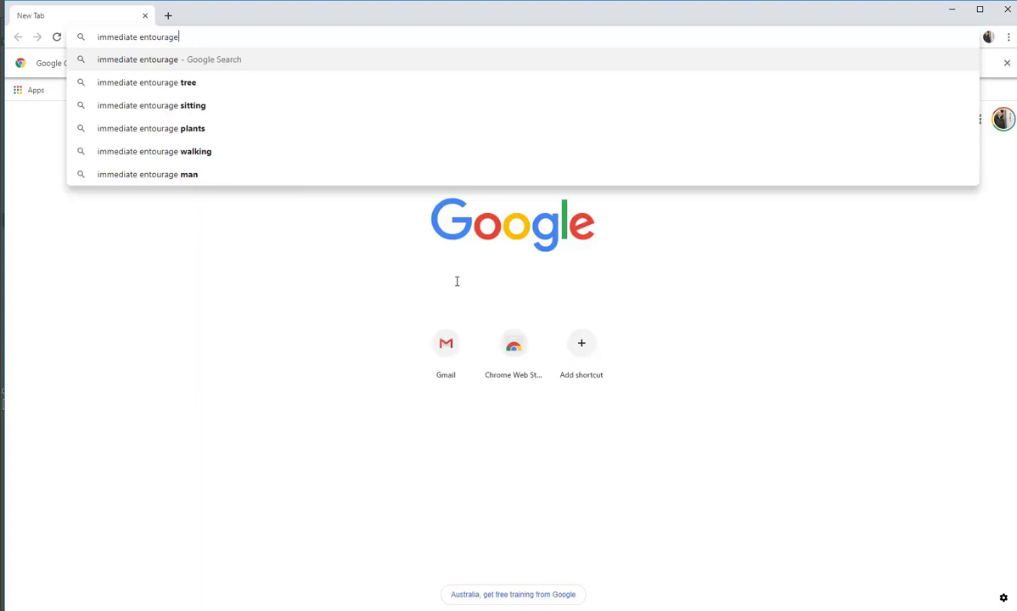
pyautogui.press('Return')
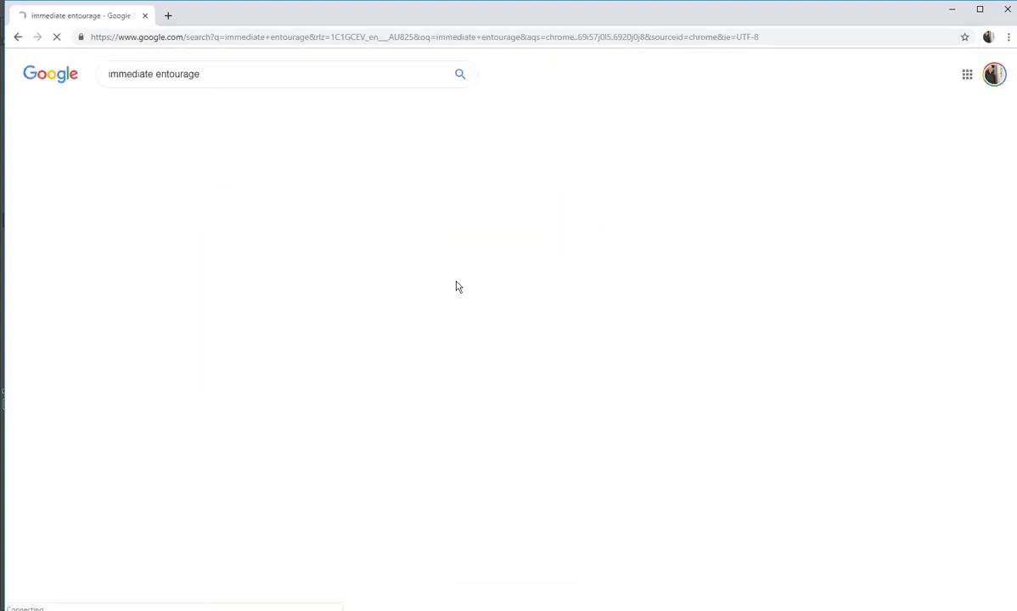
pyautogui.click(176, 166)
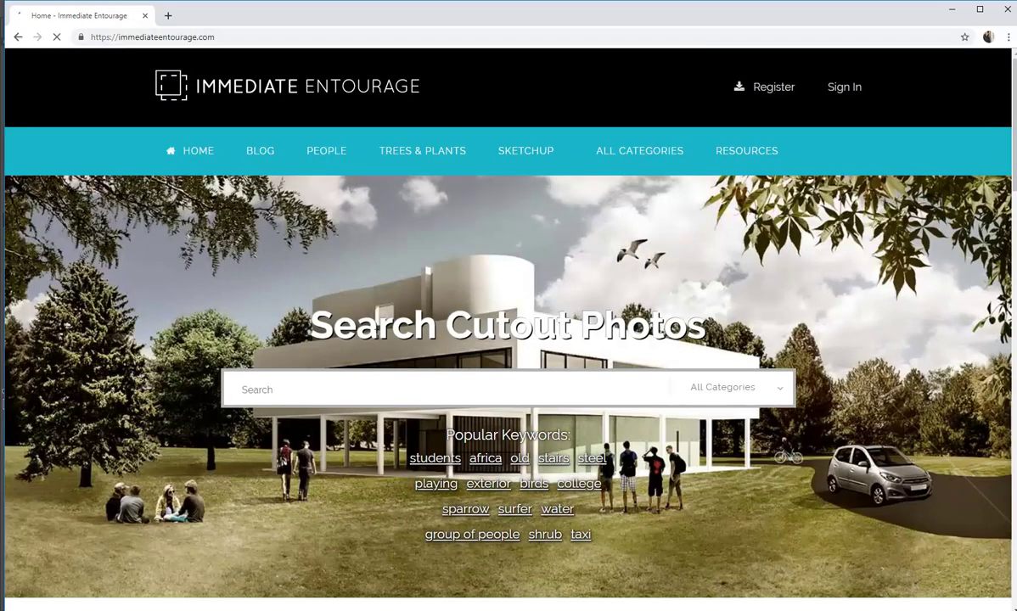
# Open the site's People category and examine the cutout figures for ones suitable for the shop interior.
pyautogui.click(328, 150)
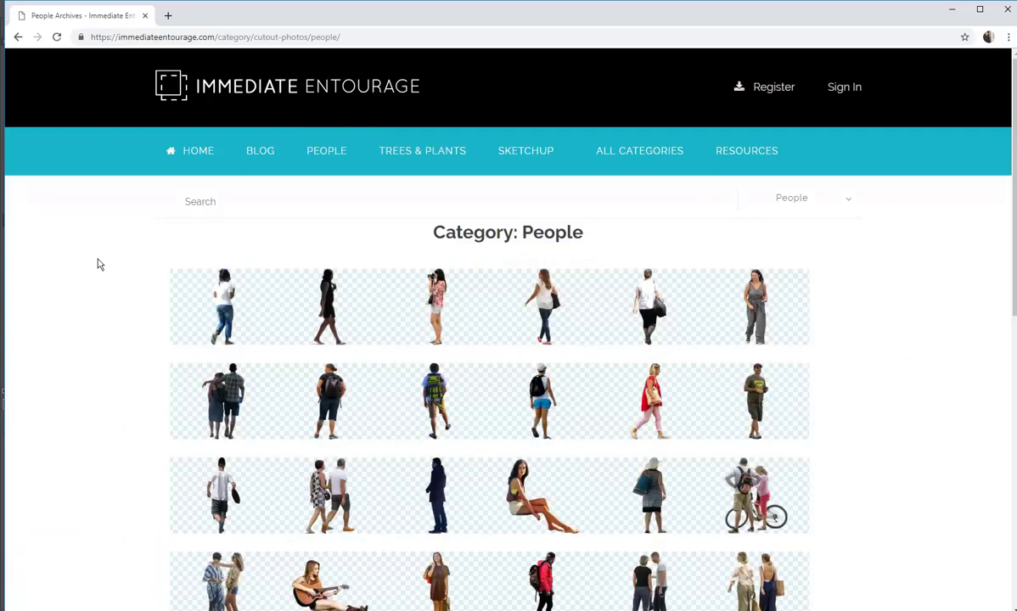
pyautogui.scroll(-6, 98, 264)
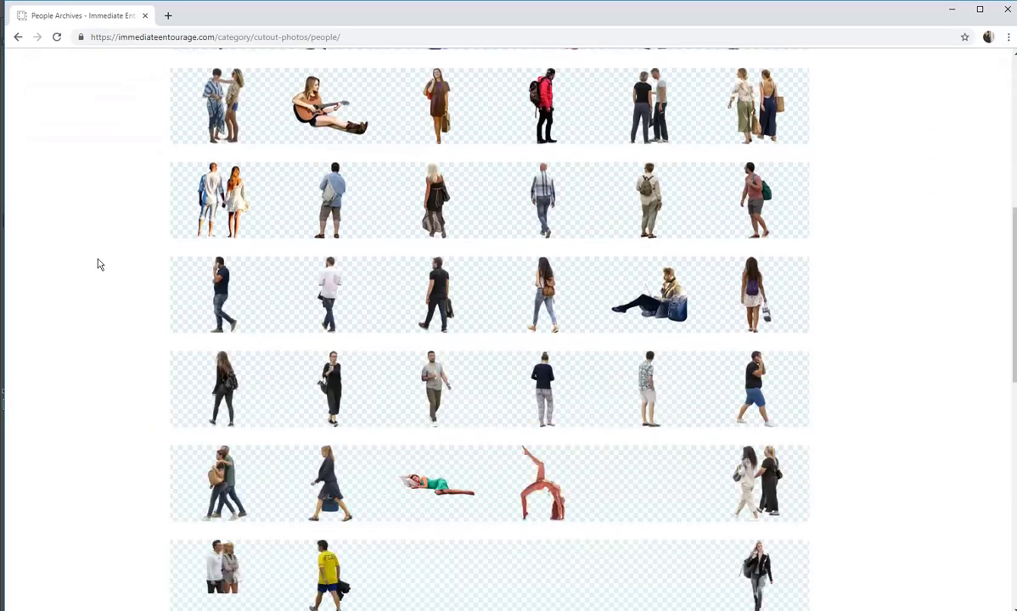
pyautogui.scroll(6, 98, 264)
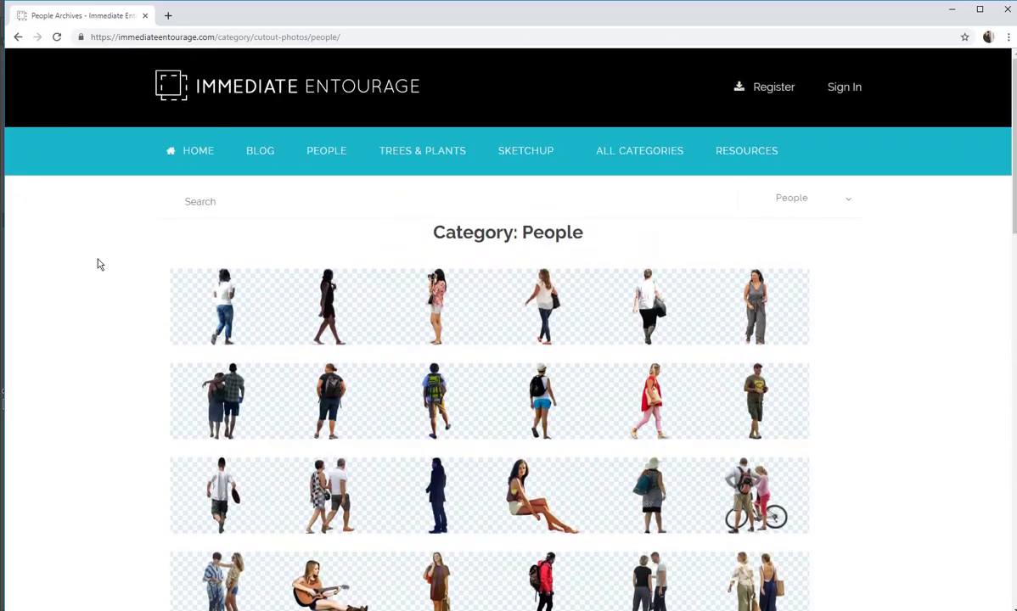
pyautogui.scroll(-2, 98, 264)
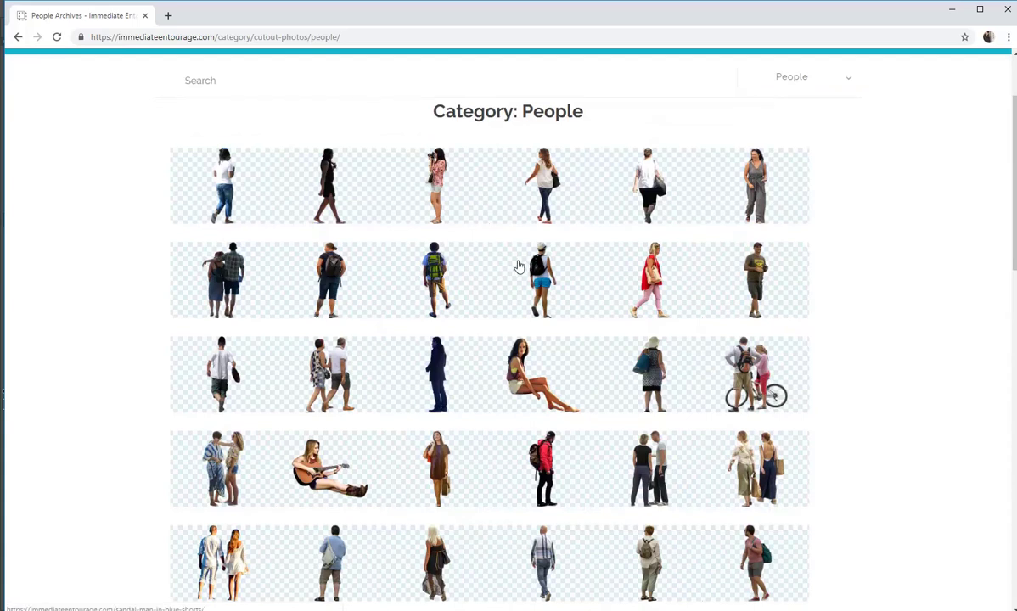
pyautogui.scroll(-4, 352, 318)
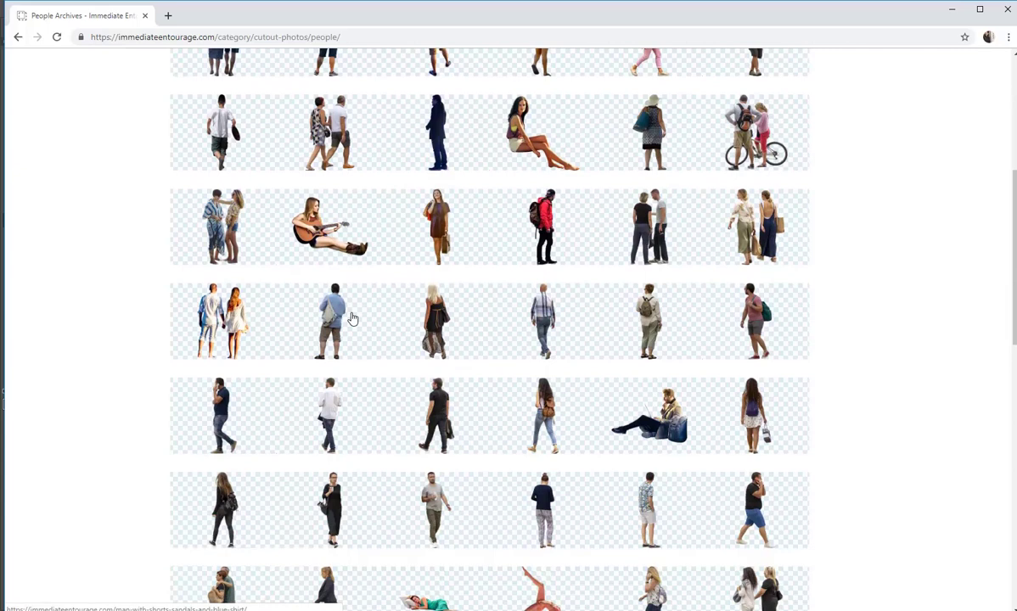
pyautogui.scroll(-2, 393, 315)
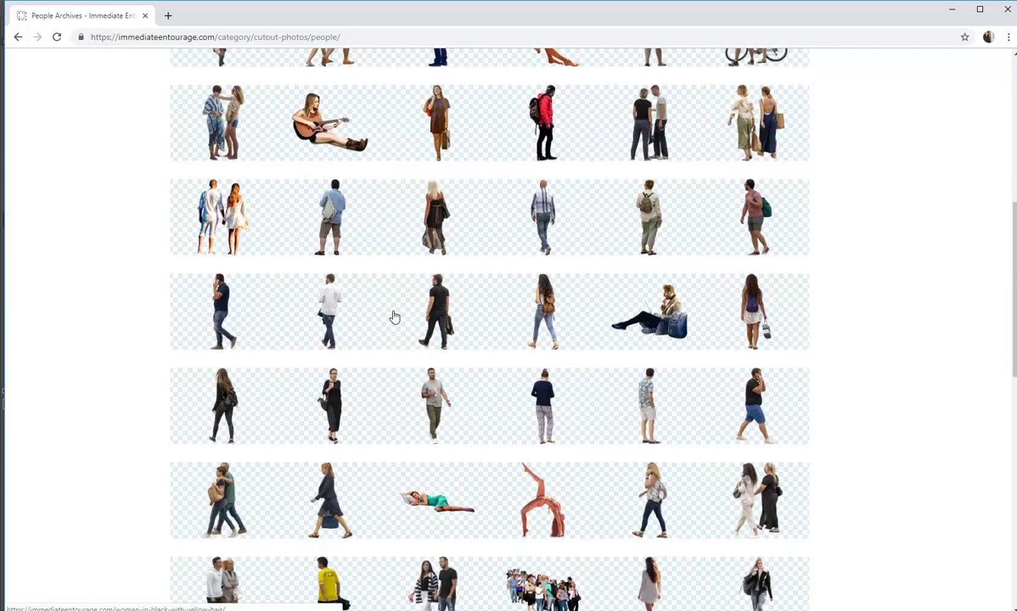
pyautogui.scroll(-2, 394, 317)
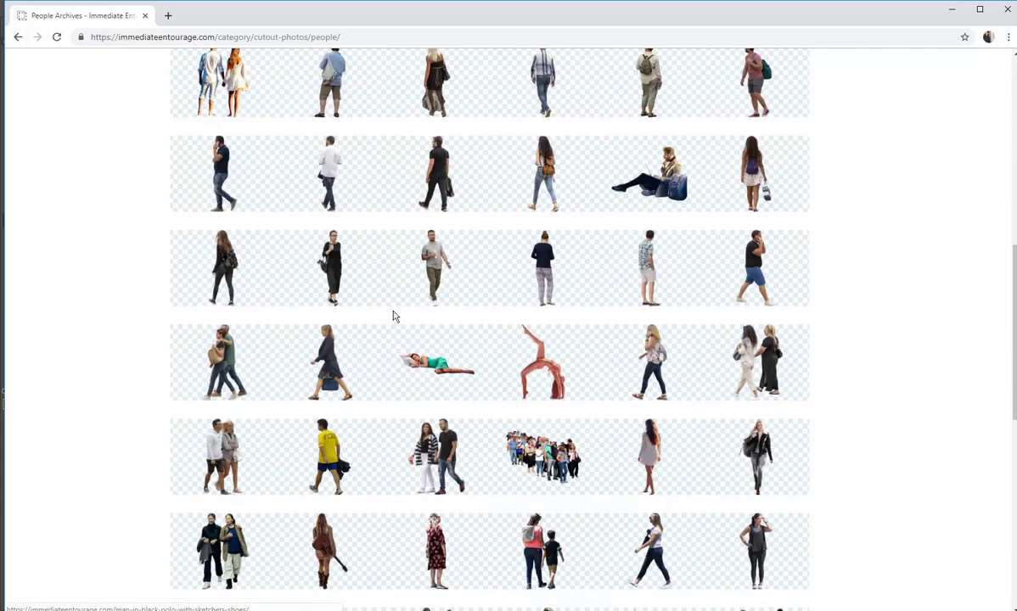
pyautogui.scroll(-2, 394, 317)
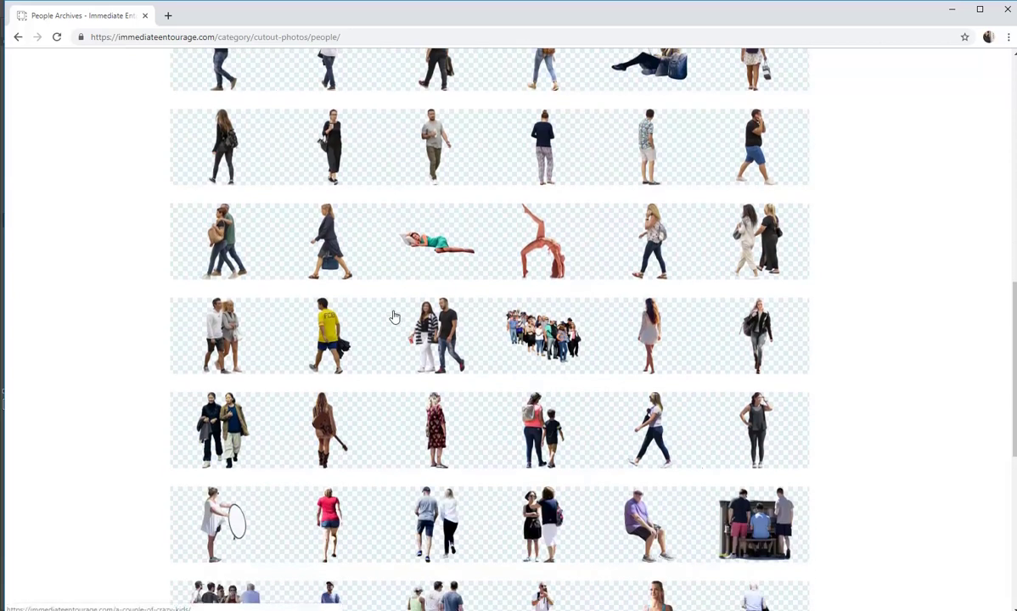
pyautogui.scroll(-2, 394, 316)
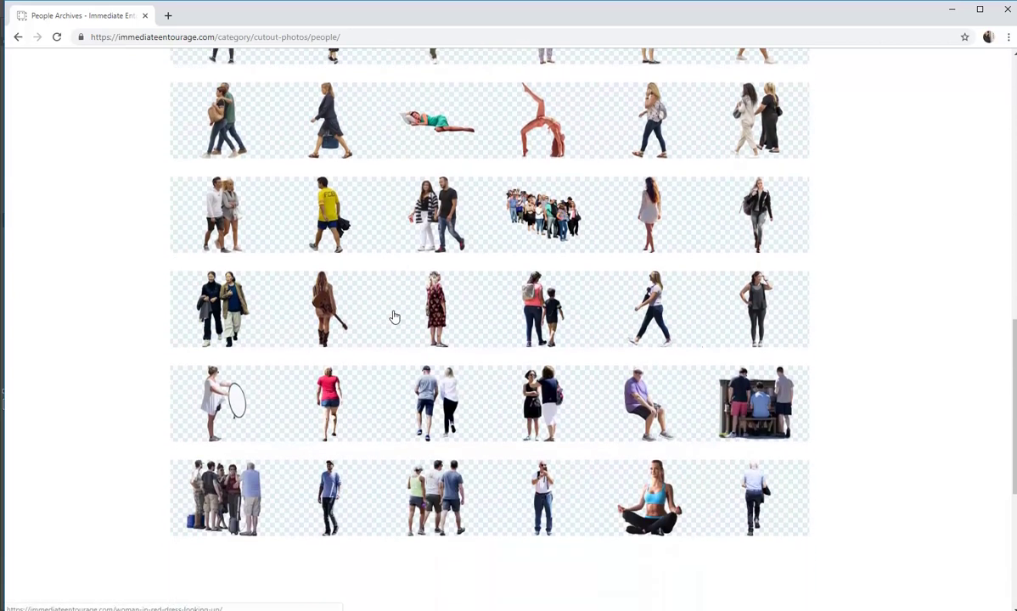
pyautogui.scroll(-2, 394, 317)
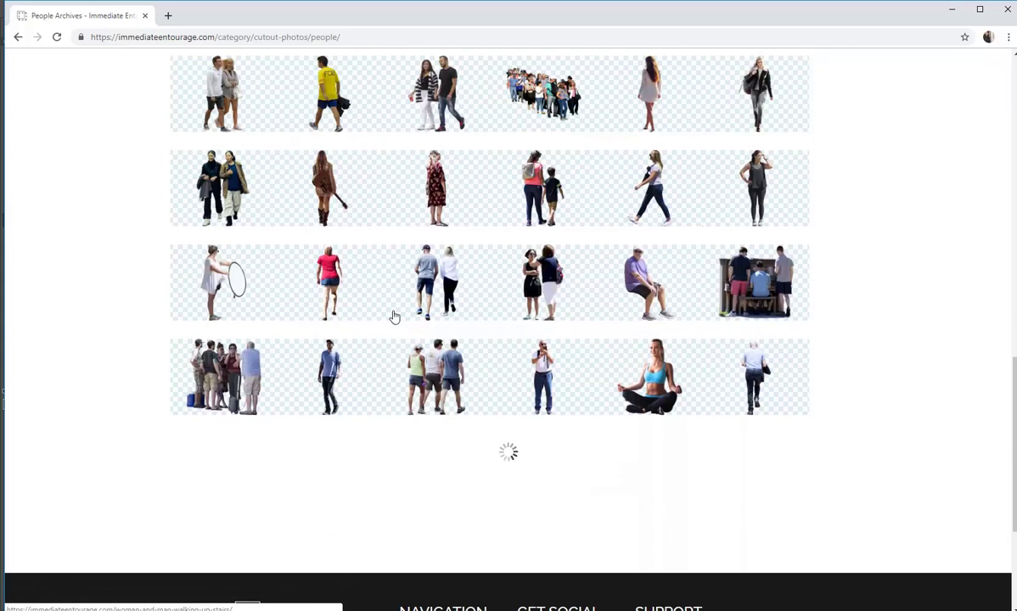
pyautogui.scroll(-4, 394, 317)
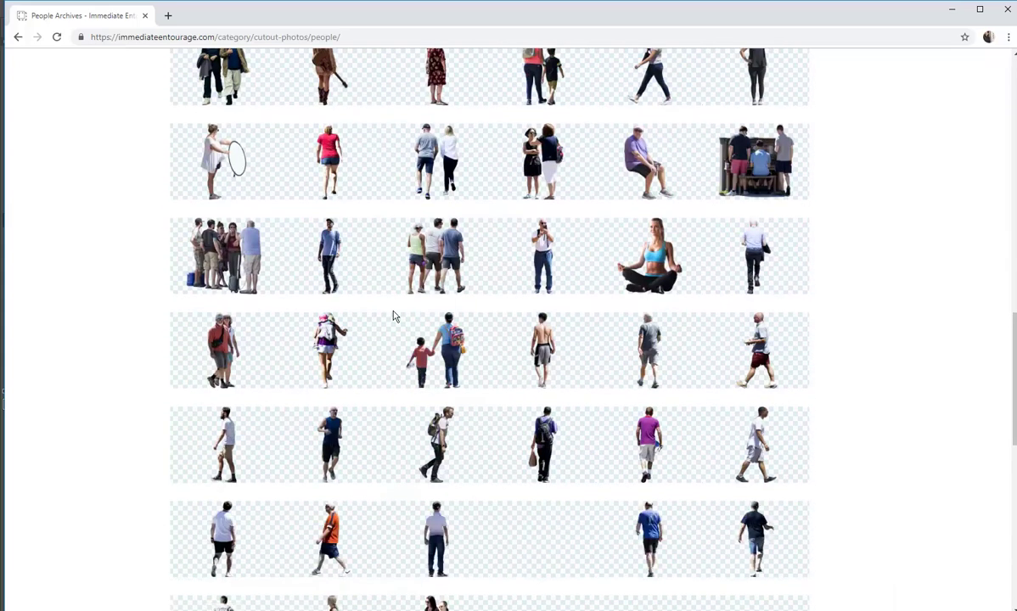
pyautogui.scroll(1, 393, 317)
pyautogui.scroll(-3, 393, 316)
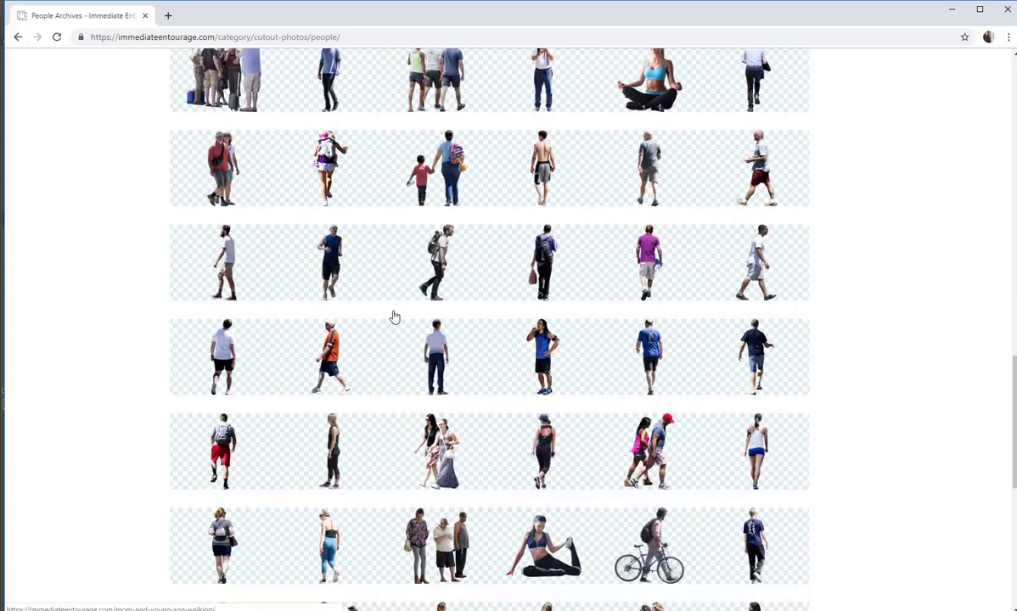
pyautogui.scroll(-2, 394, 316)
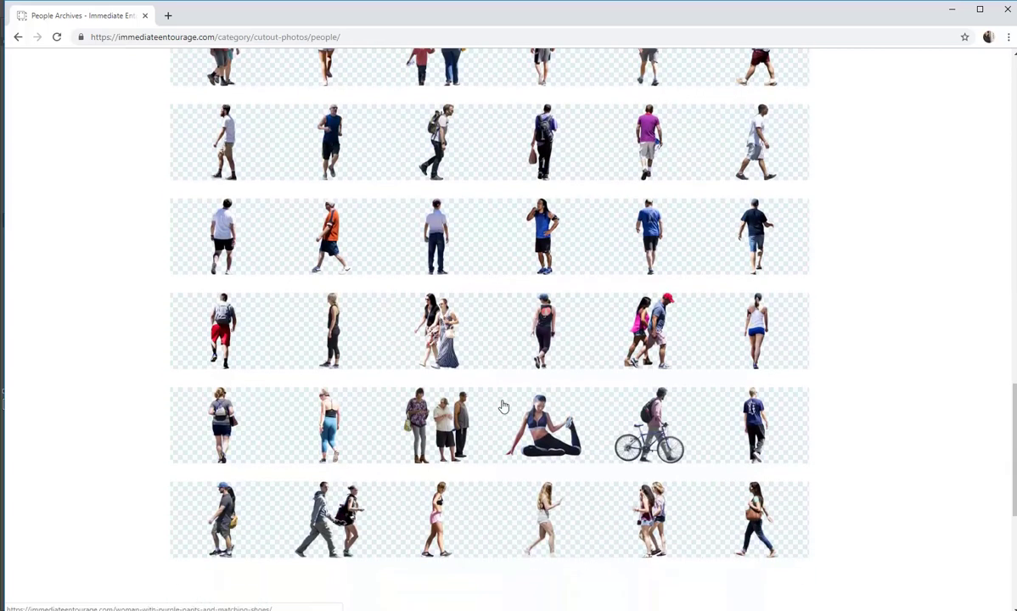
# Open the back-view cutout of the woman in a white top and blue shorts and review its preview and download options.
pyautogui.click(761, 340)
pyautogui.scroll(-4, 126, 338)
pyautogui.scroll(15, 145, 263)
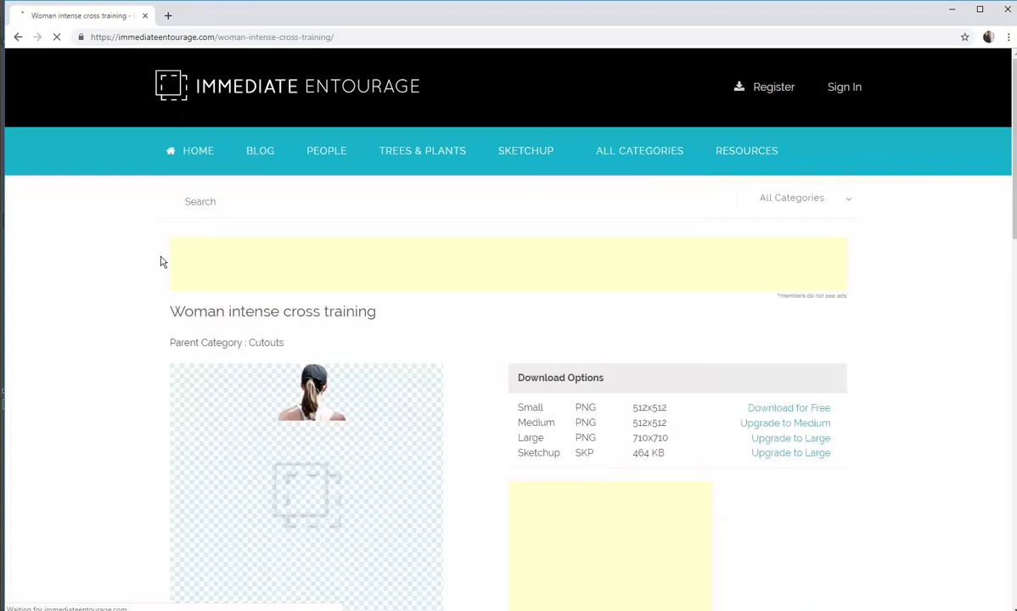
pyautogui.scroll(-3, 161, 261)
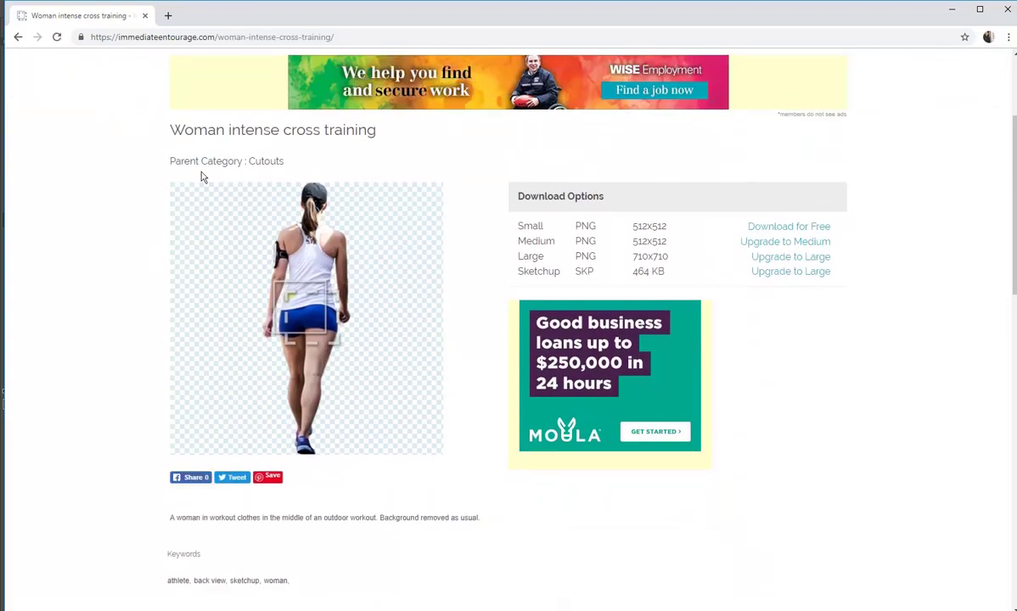
pyautogui.scroll(2, 591, 191)
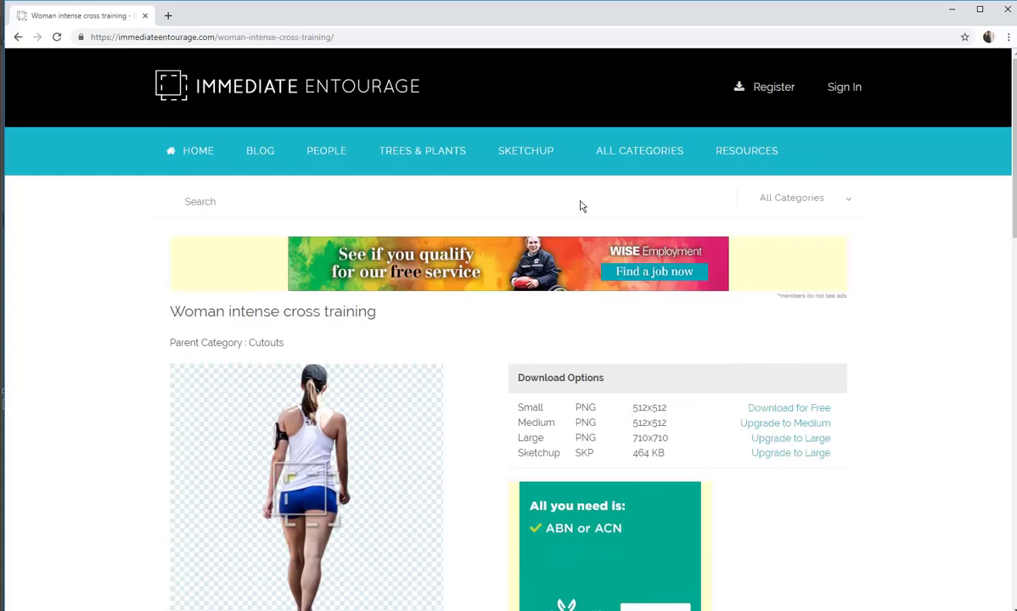
pyautogui.scroll(-2, 290, 329)
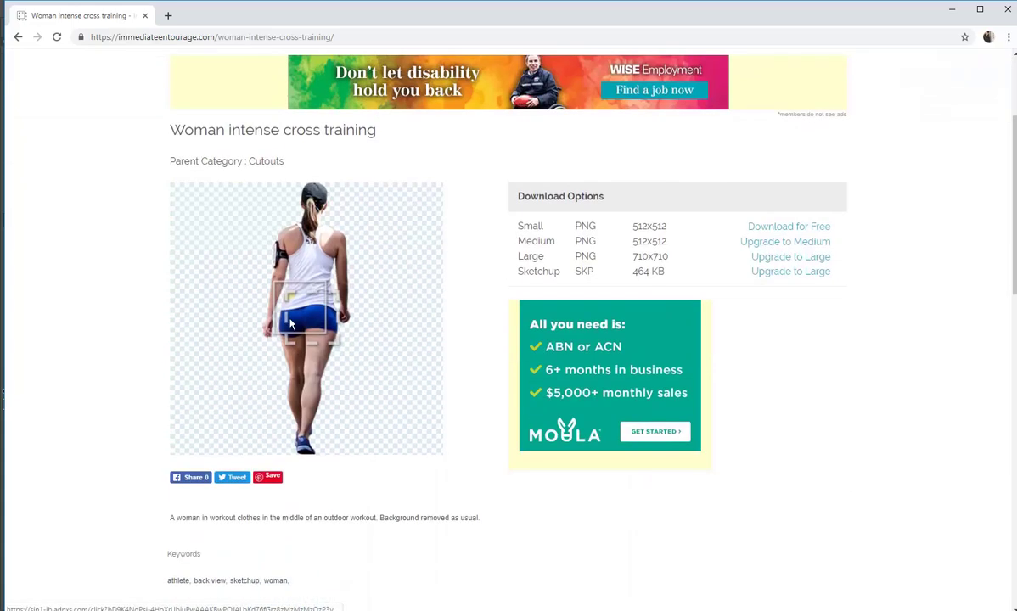
pyautogui.rightClick(311, 247)
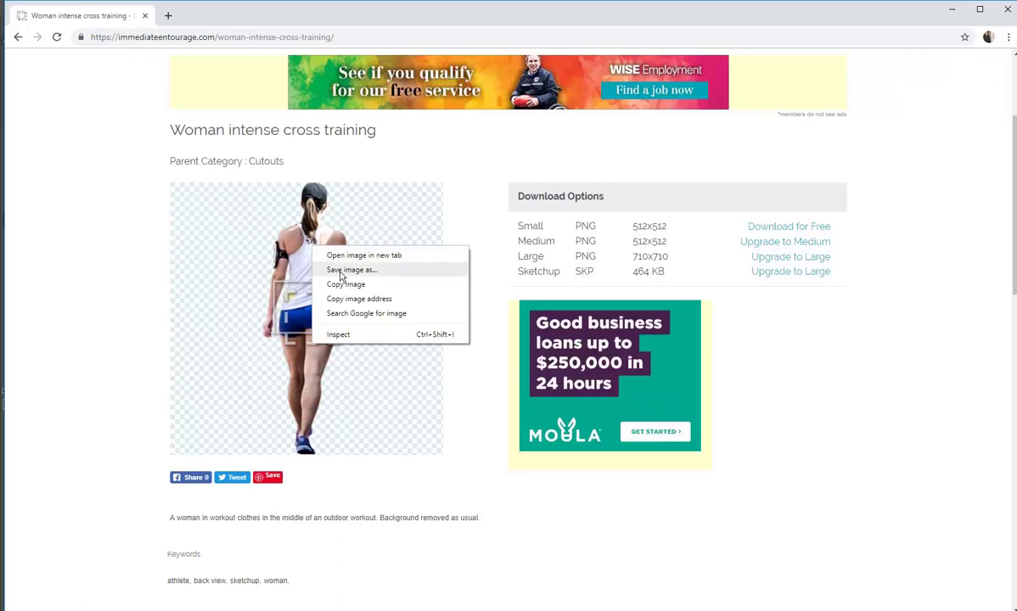
pyautogui.click(340, 271)
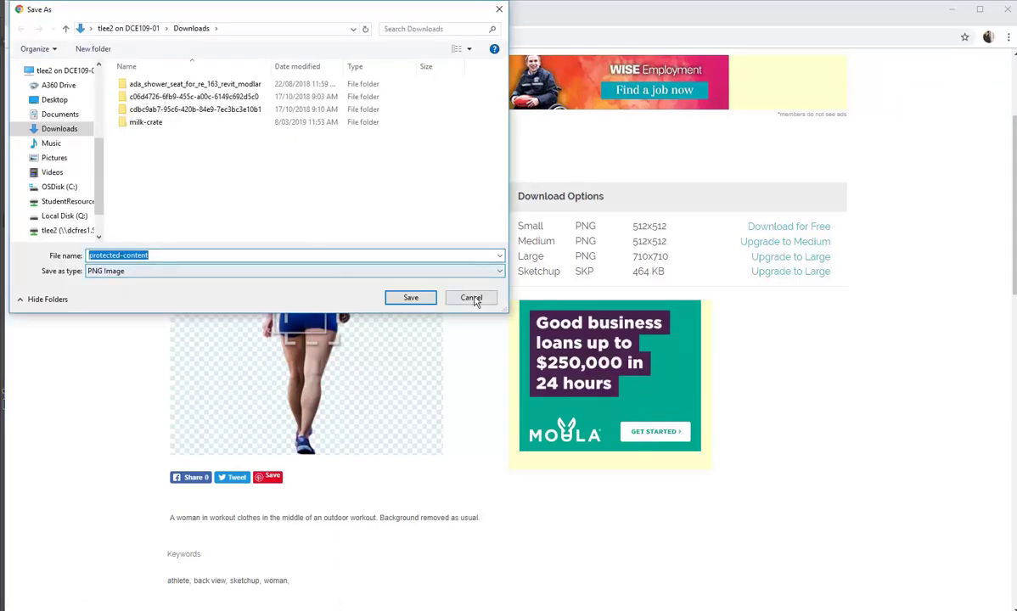
pyautogui.click(475, 302)
# Save the woman's preview image to the Downloads folder as a PNG image named protected-content.
pyautogui.rightClick(294, 242)
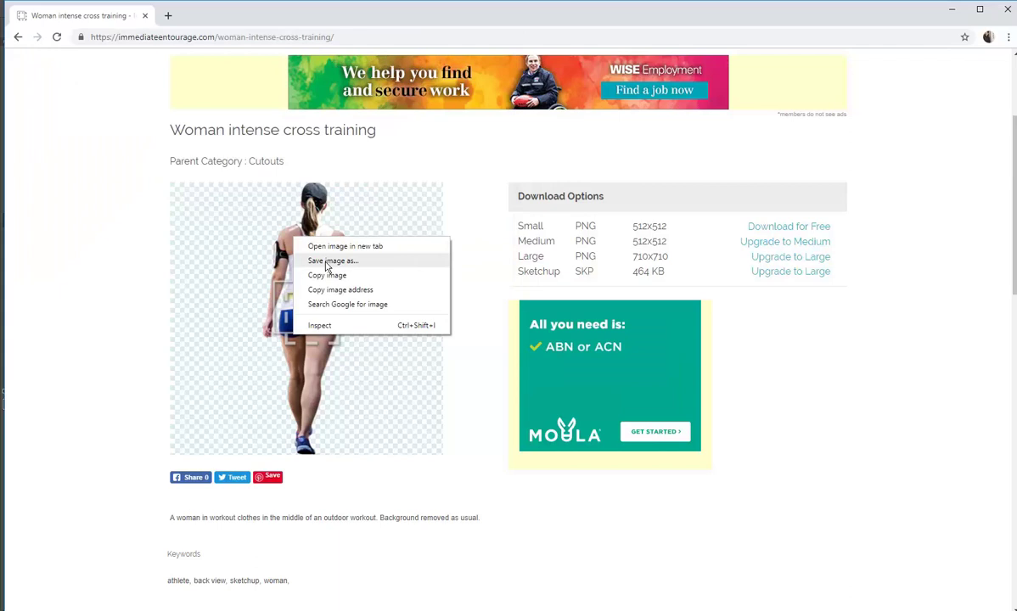
pyautogui.click(325, 263)
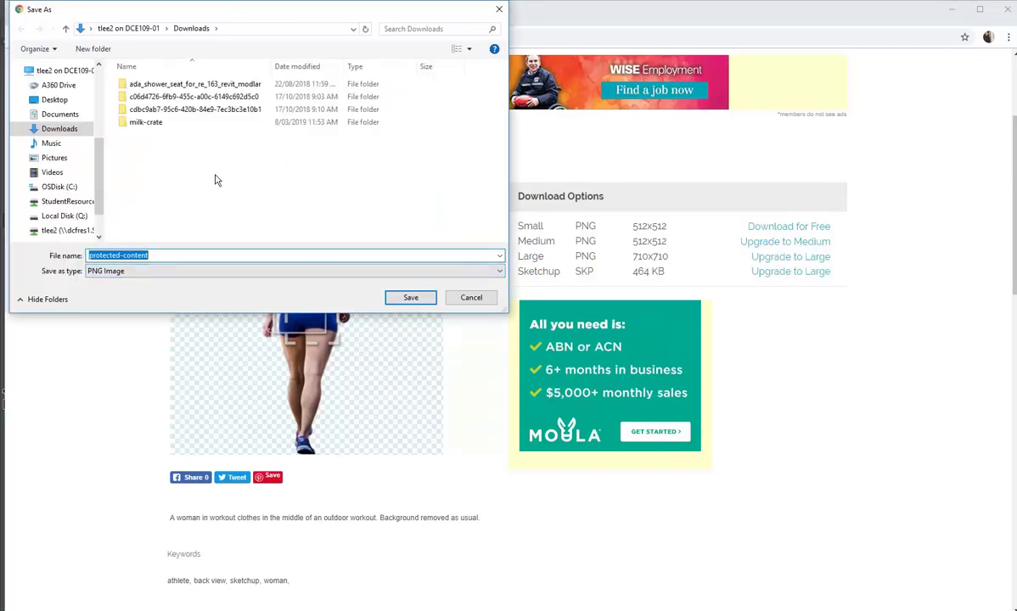
pyautogui.click(409, 297)
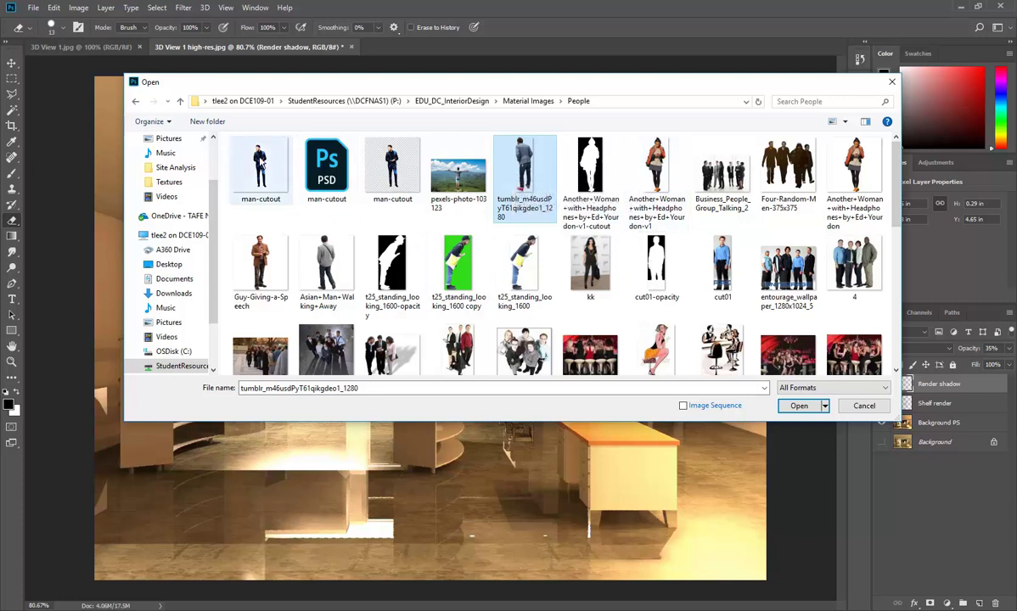
# Return to Photoshop, compare the man-cutout images in the People folder and open the one with the checkered background.
pyautogui.click(261, 167)
pyautogui.click(389, 188)
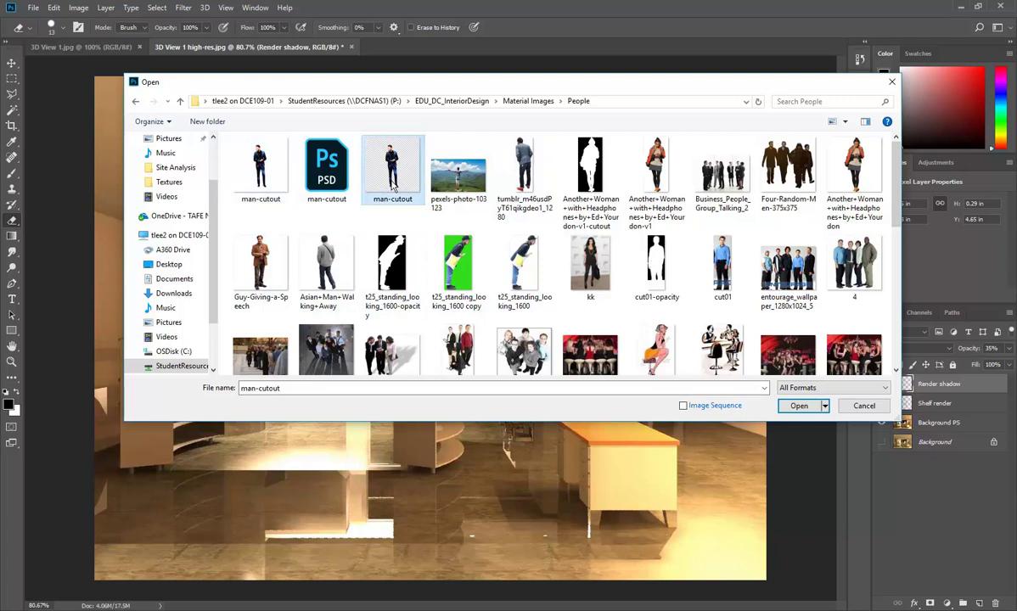
pyautogui.click(246, 182)
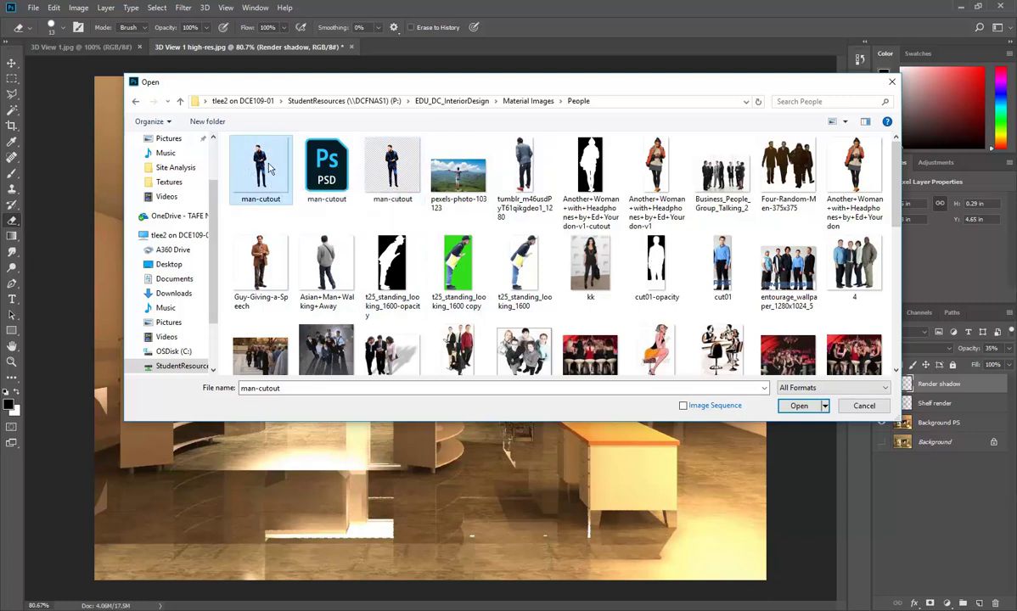
pyautogui.click(378, 182)
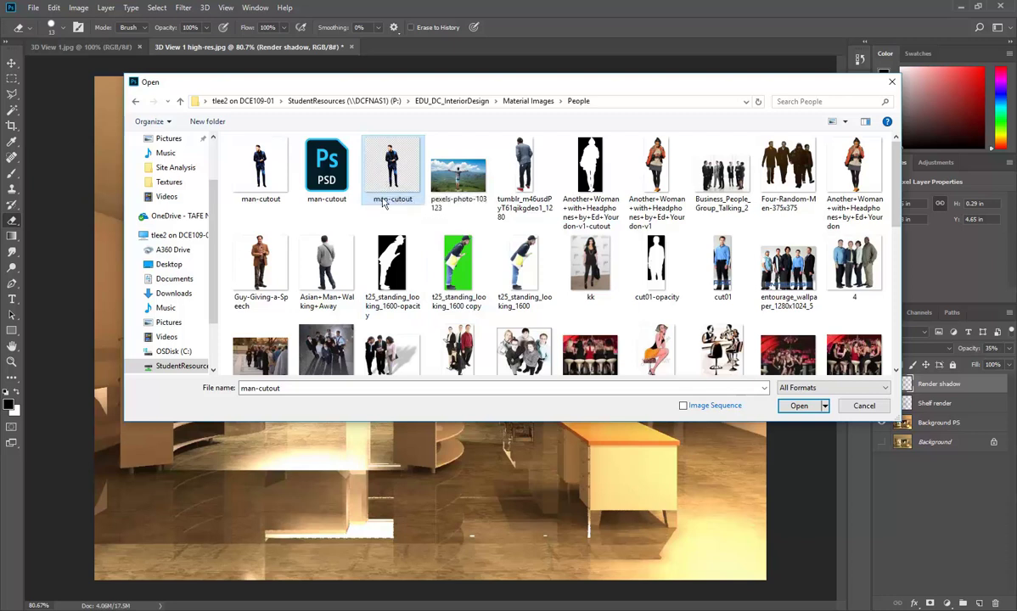
pyautogui.doubleClick(386, 182)
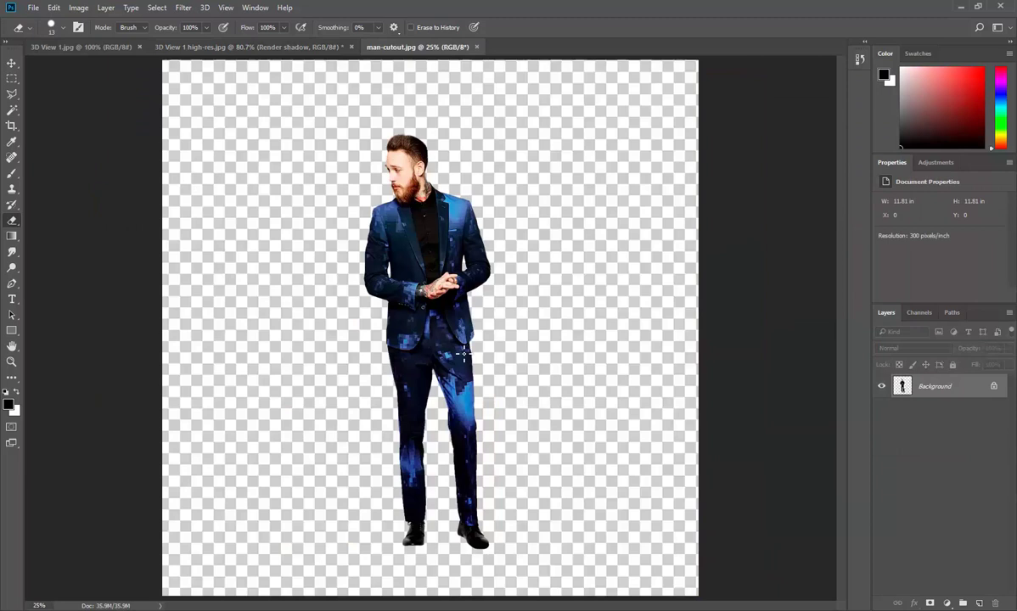
# Start opening another image and browse to the Documents folder.
pyautogui.click(31, 8)
pyautogui.click(38, 35)
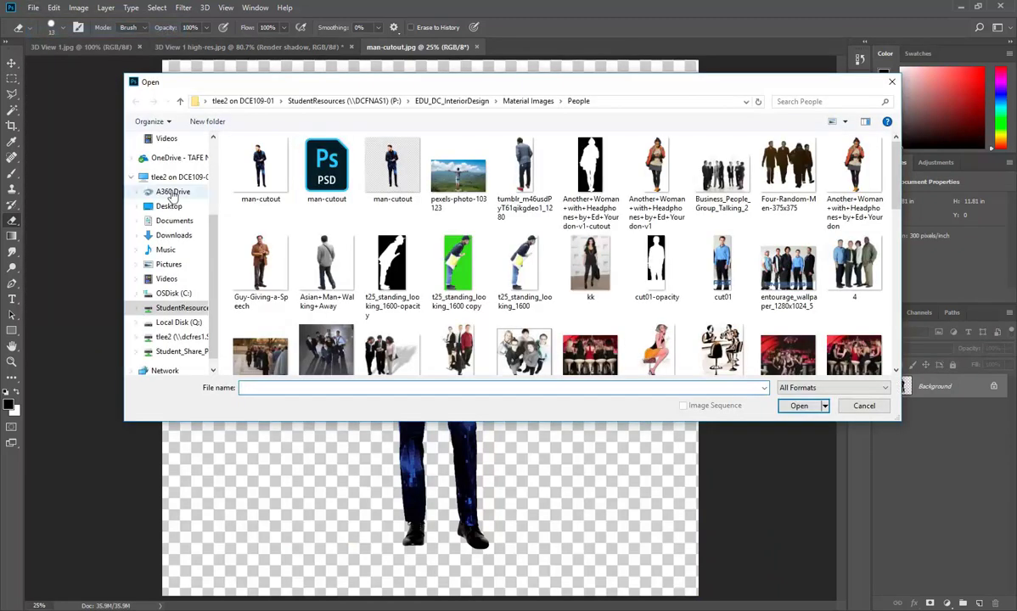
pyautogui.click(173, 222)
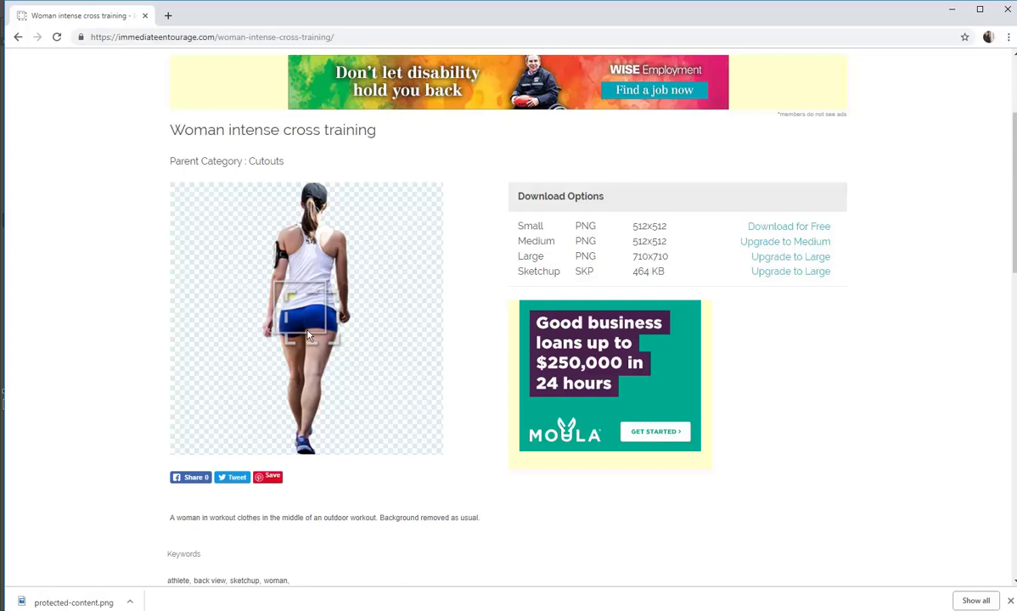
# In the browser, save the woman's preview image to the Documents folder as a PNG image named protected-content (1).
pyautogui.rightClick(288, 309)
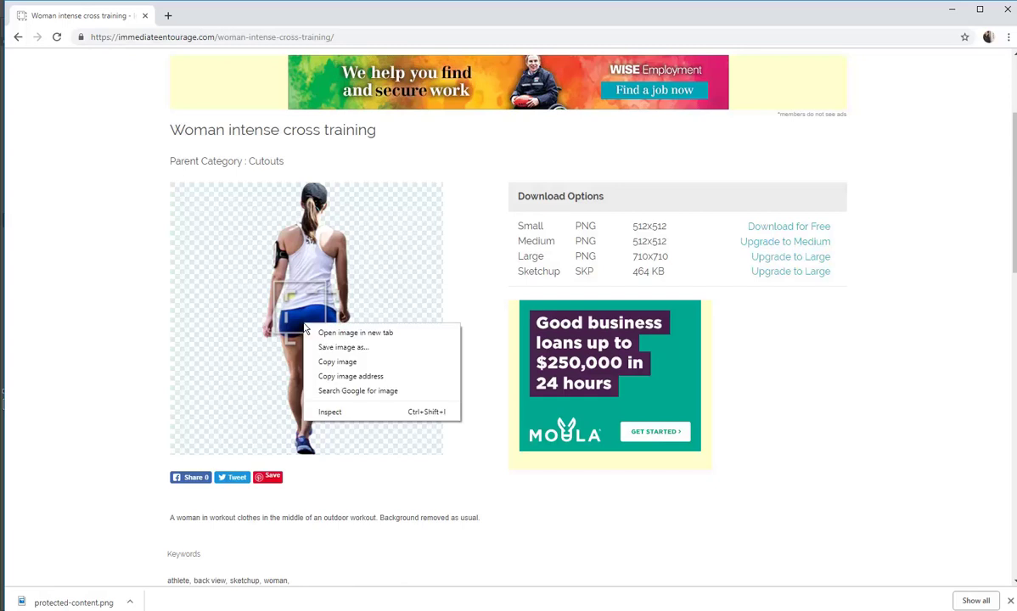
pyautogui.click(326, 347)
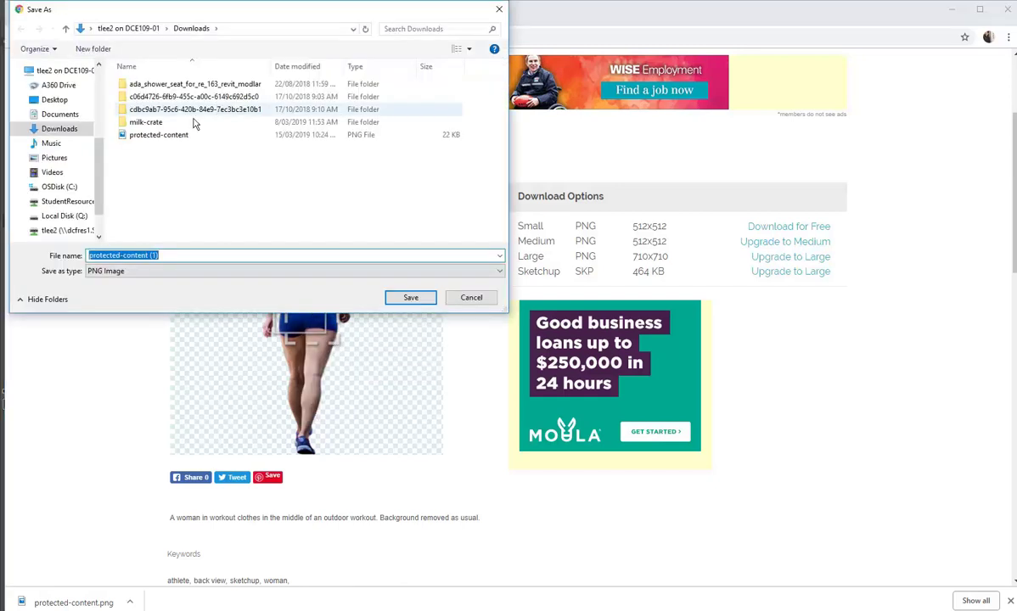
pyautogui.click(59, 114)
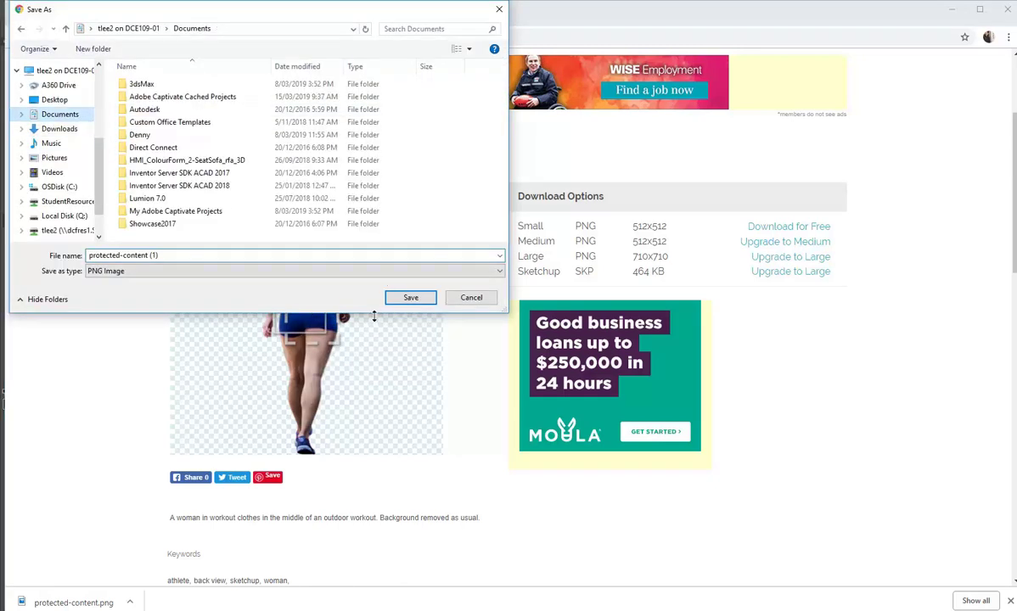
pyautogui.click(411, 298)
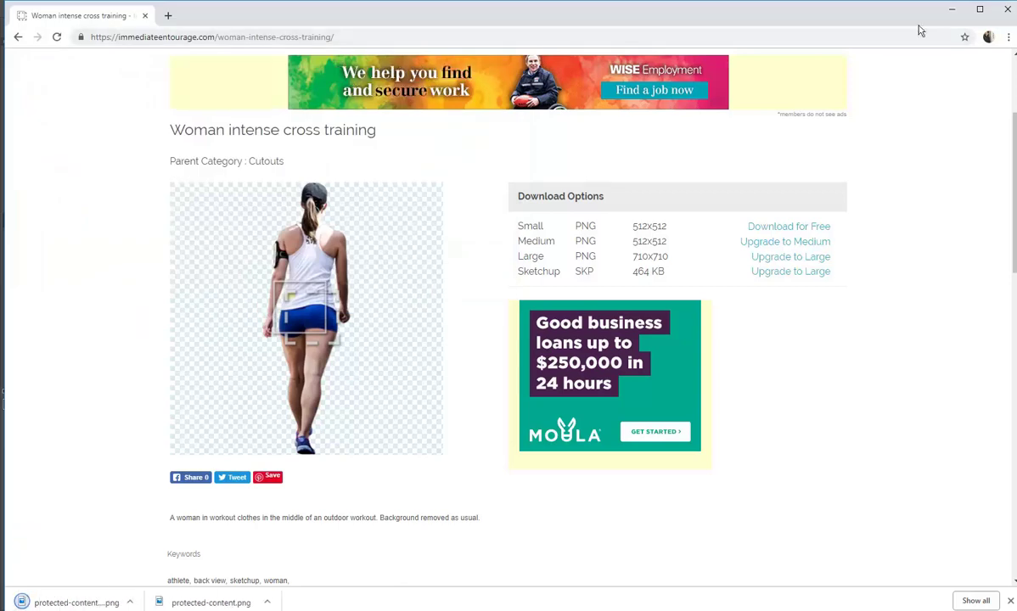
# Return to Photoshop and open the protected-content (1) PNG from the Documents folder to check its content.
pyautogui.click(950, 10)
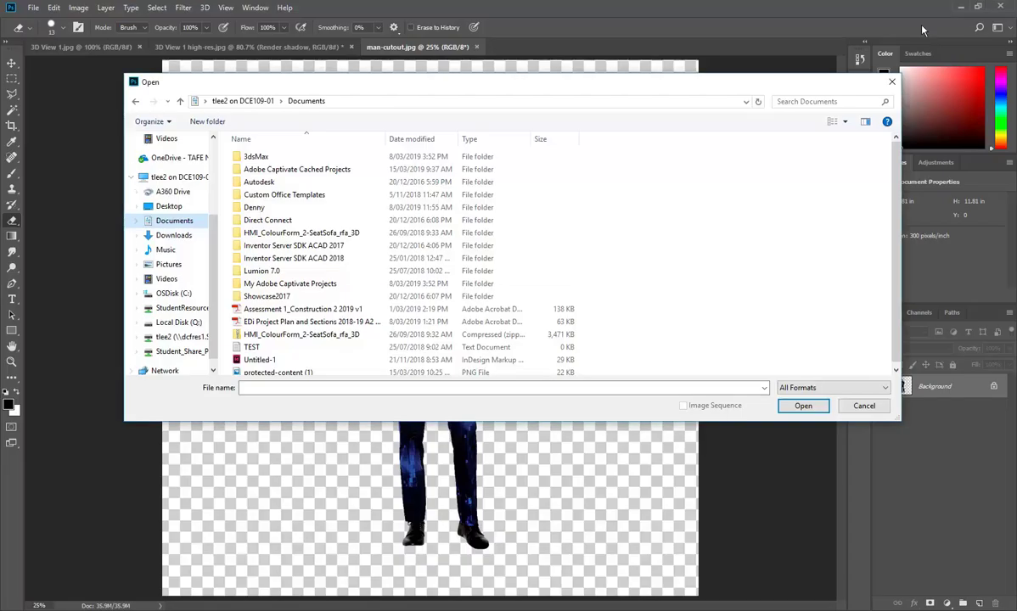
pyautogui.click(273, 372)
pyautogui.click(803, 405)
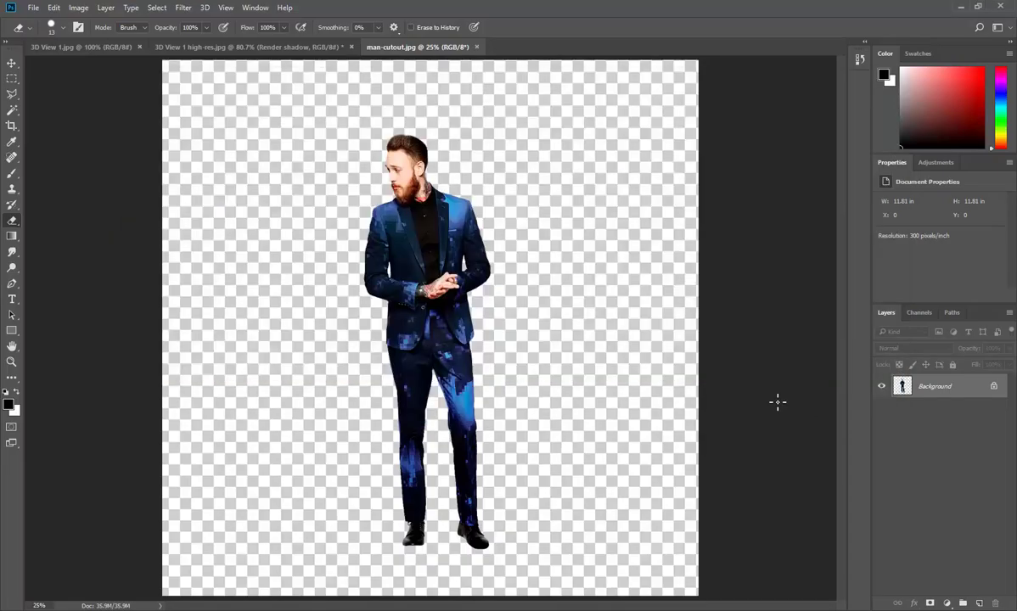
pyautogui.scroll(2, 466, 328)
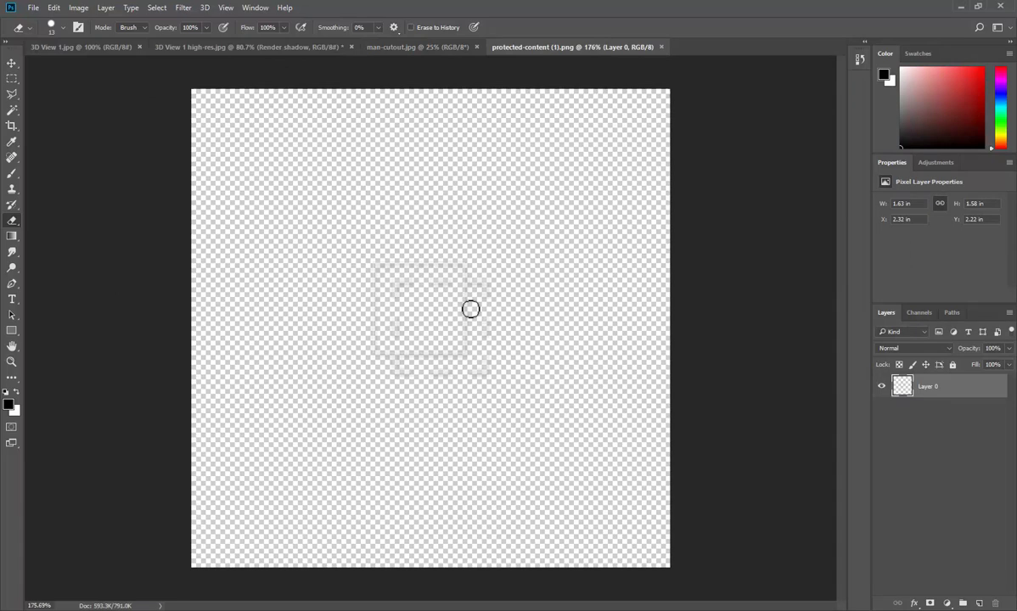
# Return to the browser and examine the woman cutout's download sizes and the signup page for free downloads.
pyautogui.click(128, 610)
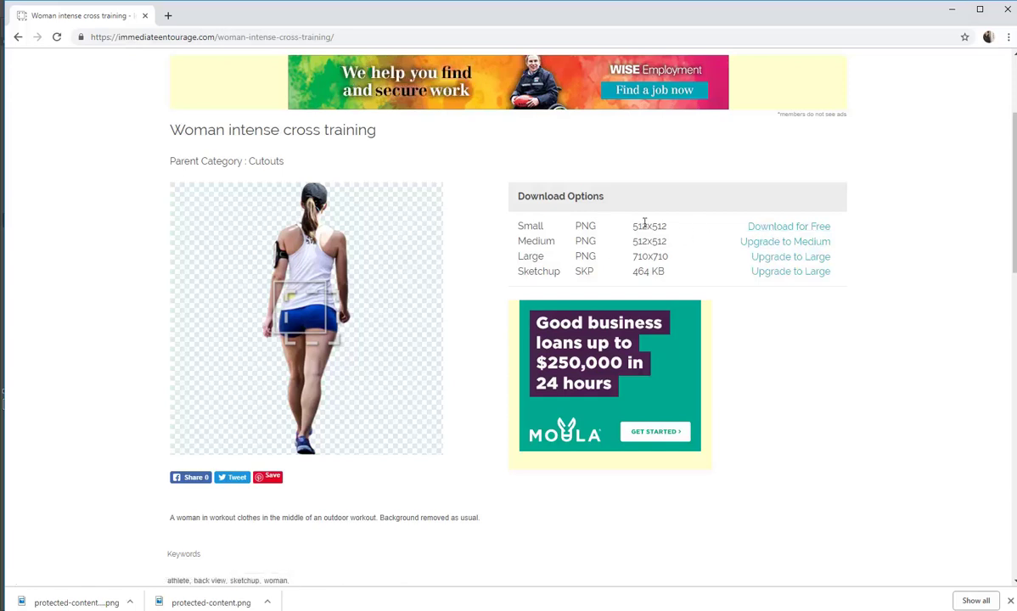
pyautogui.click(762, 226)
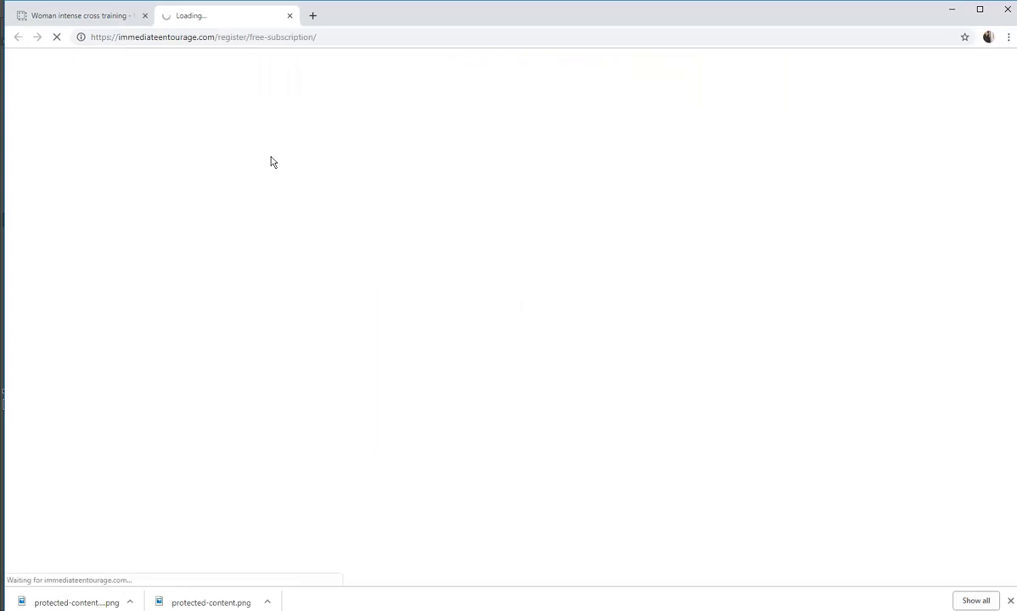
pyautogui.click(68, 17)
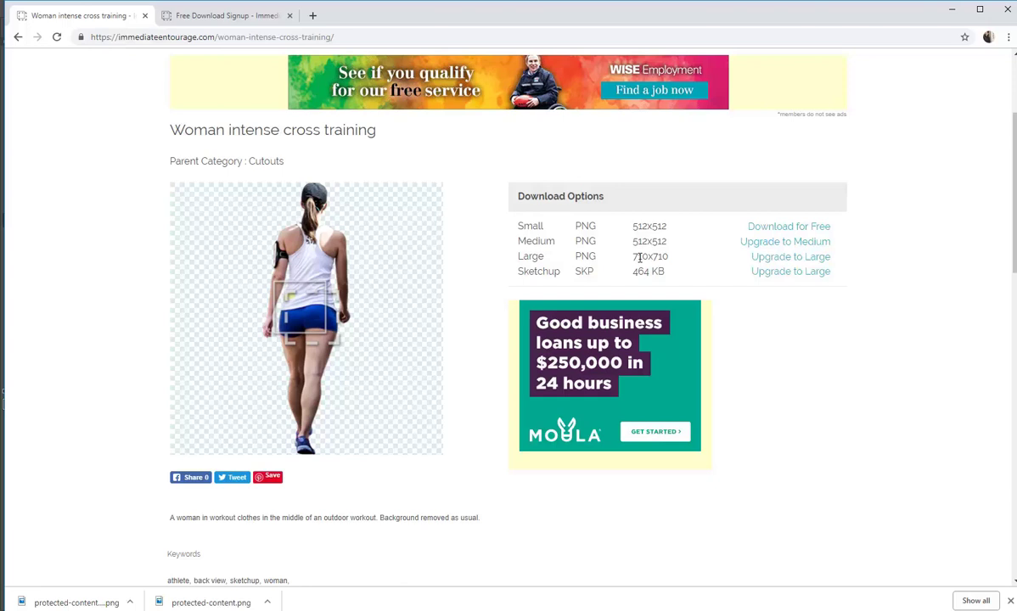
pyautogui.click(208, 19)
pyautogui.scroll(-4, 179, 252)
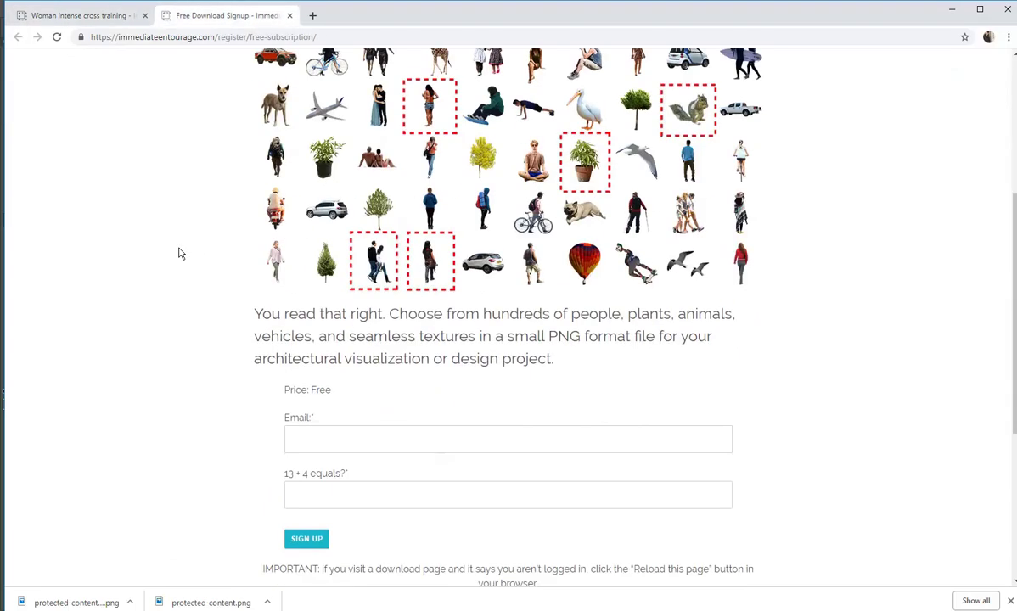
pyautogui.scroll(4, 179, 252)
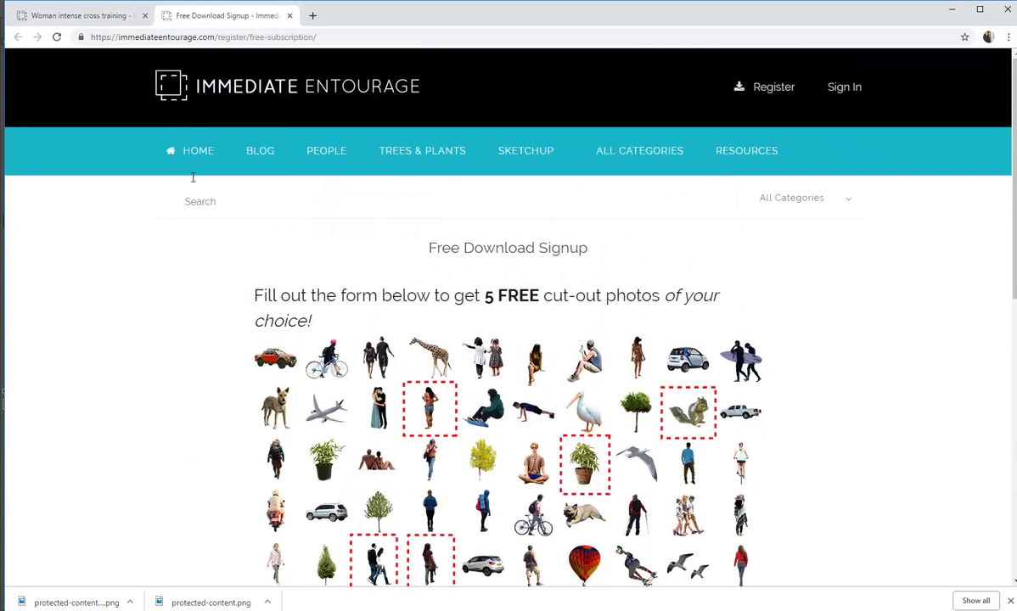
pyautogui.click(63, 18)
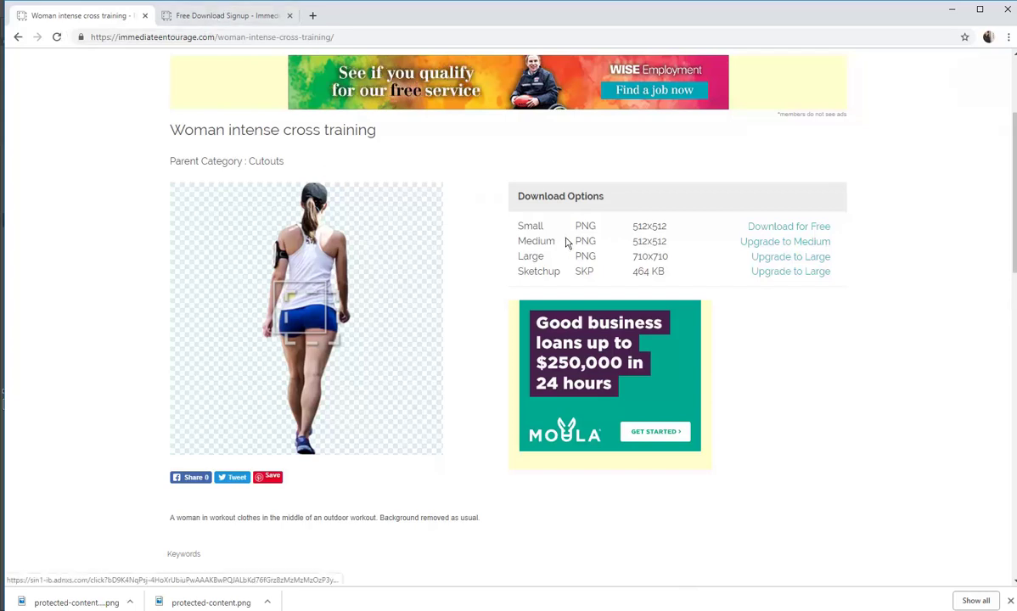
# Go back to the Google results, search for "cutout people", and show the image results for the suggested spelling "cut out people".
pyautogui.click(18, 37)
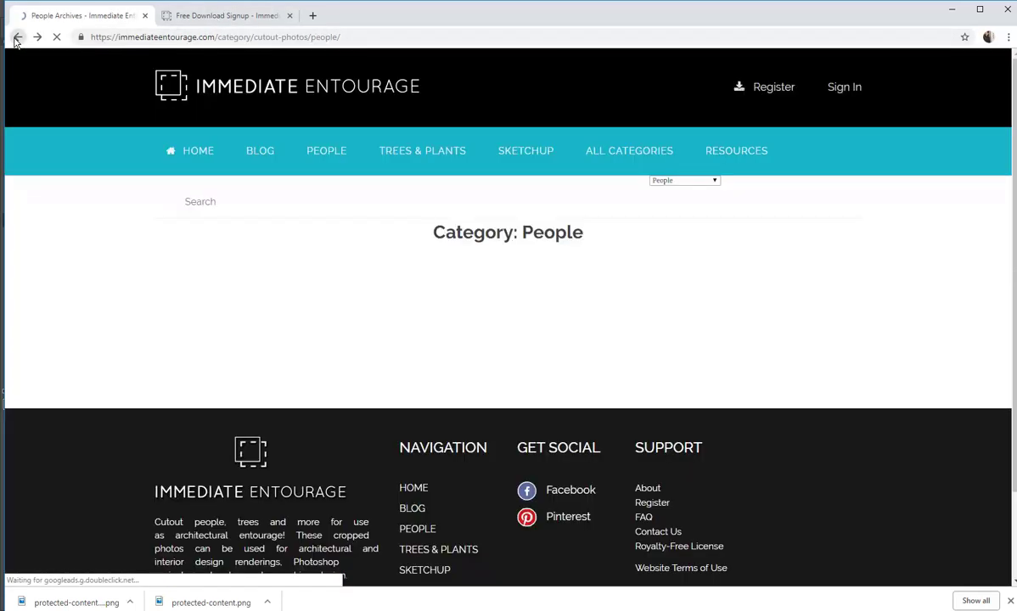
pyautogui.click(18, 37)
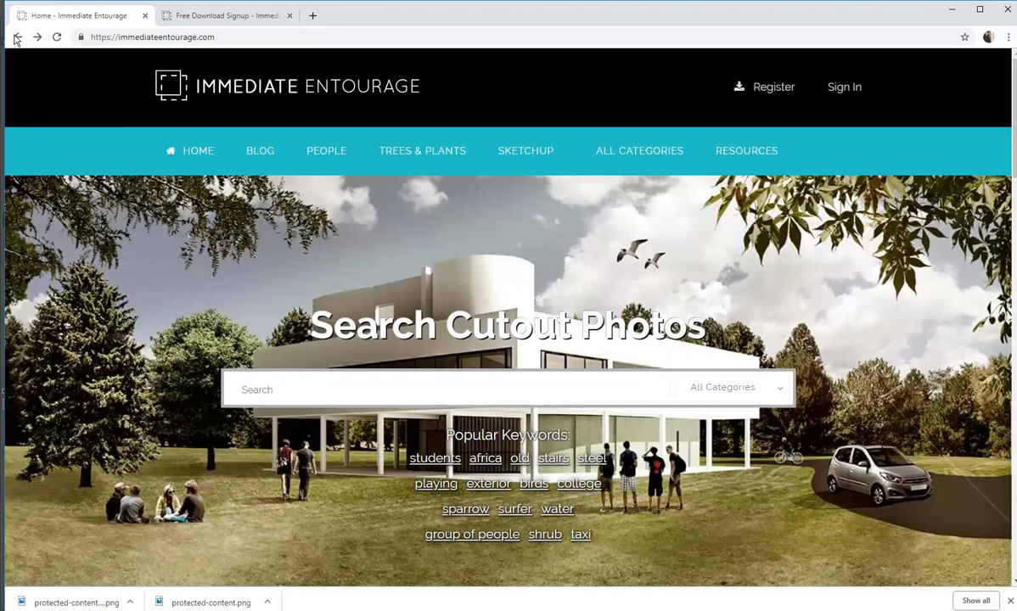
pyautogui.click(18, 37)
pyautogui.click(197, 82)
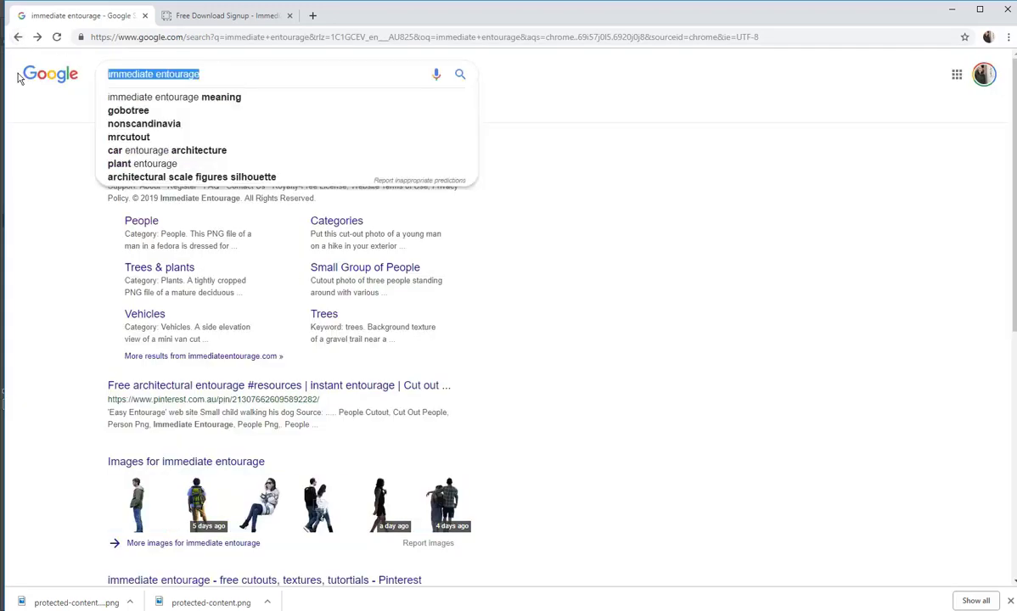
pyautogui.write('cutou')
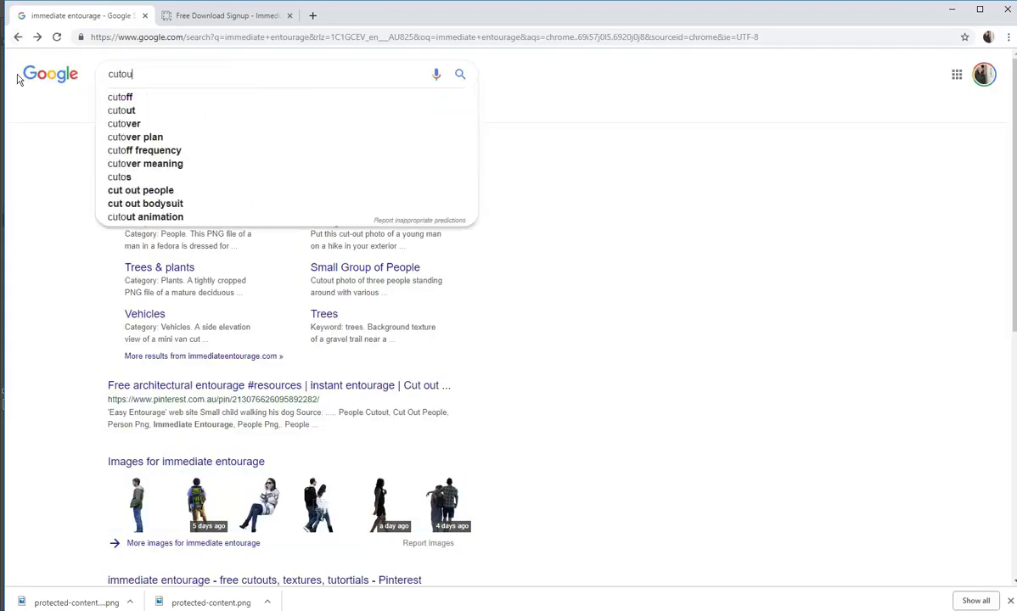
pyautogui.write('t people')
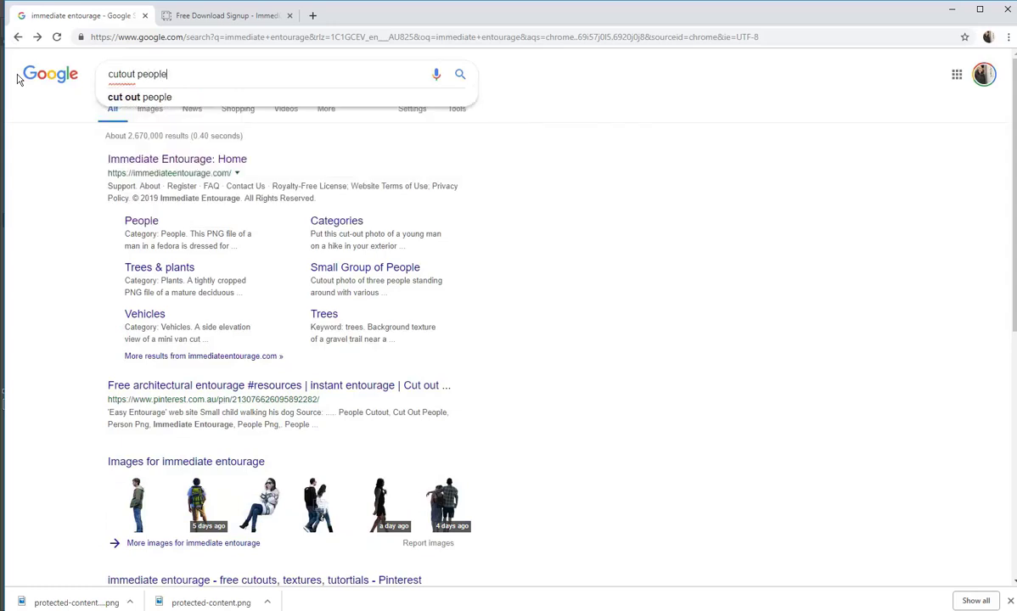
pyautogui.press('Return')
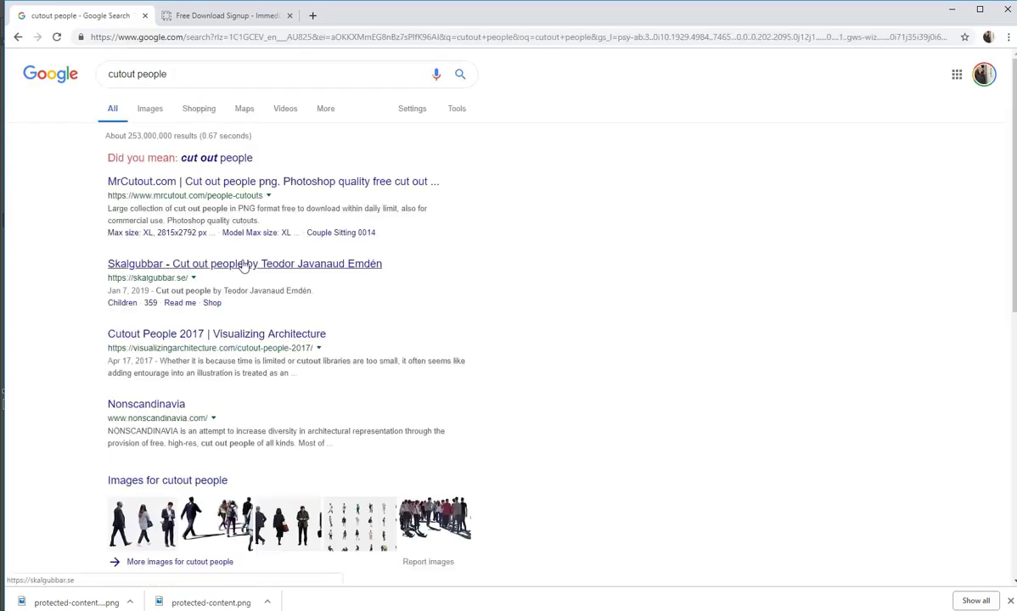
pyautogui.click(210, 159)
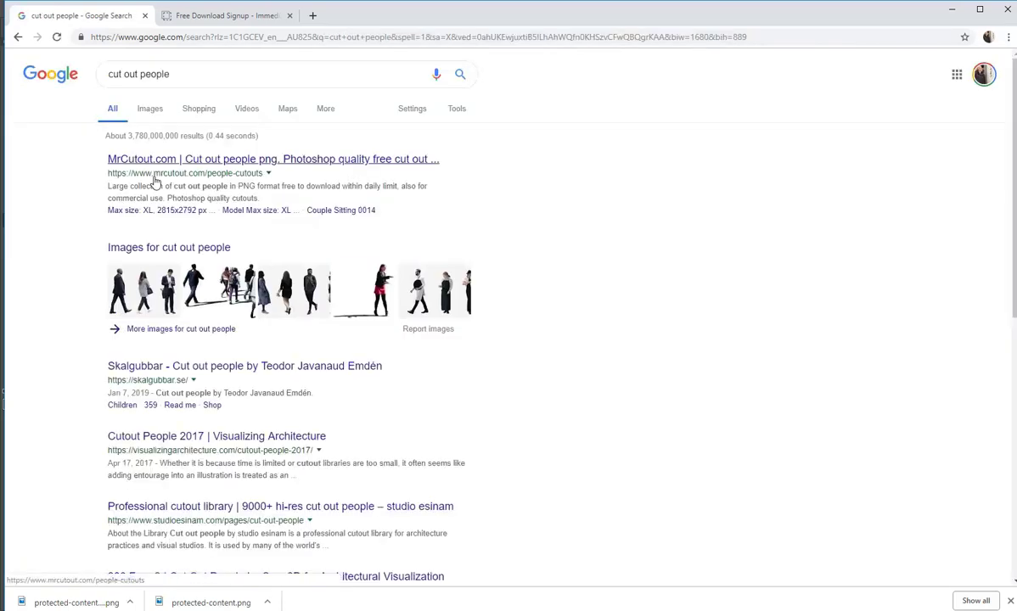
pyautogui.click(147, 111)
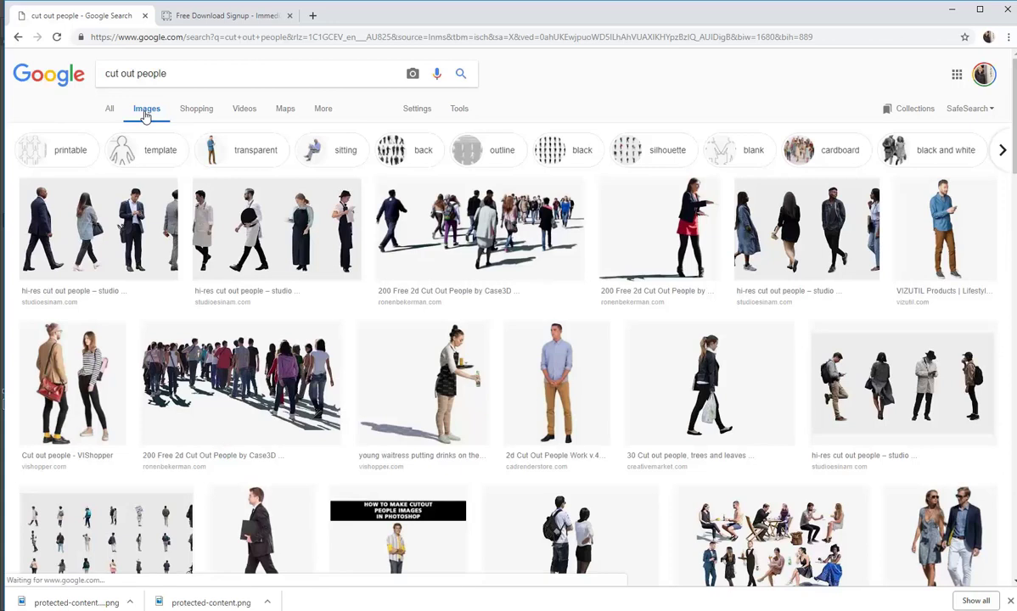
# Save the cutout of the man in a blue shirt and tan trousers to Documents as a PNG named CR_Work_Mark_Standing_005.
pyautogui.click(540, 403)
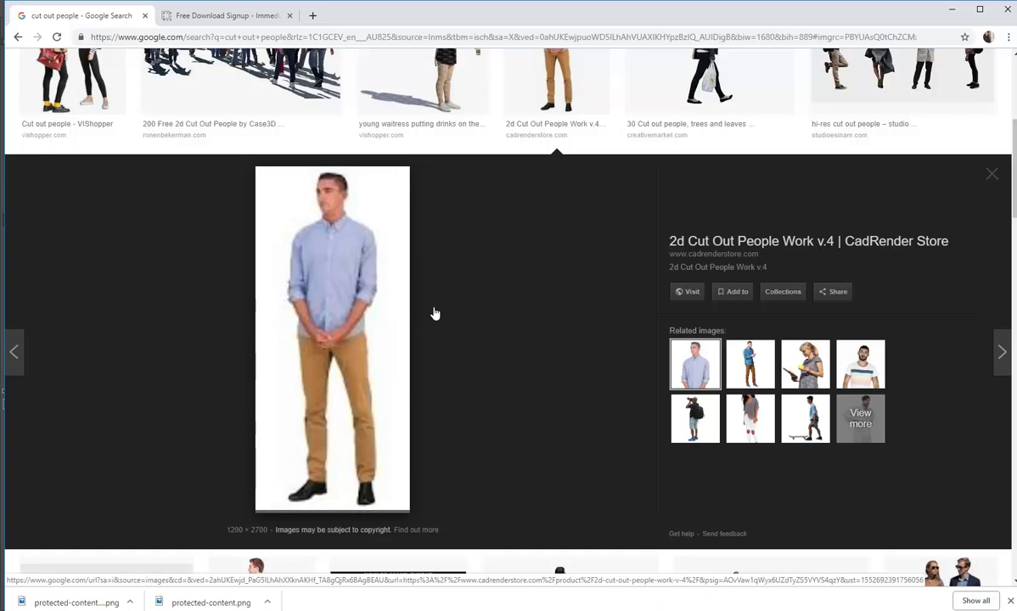
pyautogui.rightClick(322, 298)
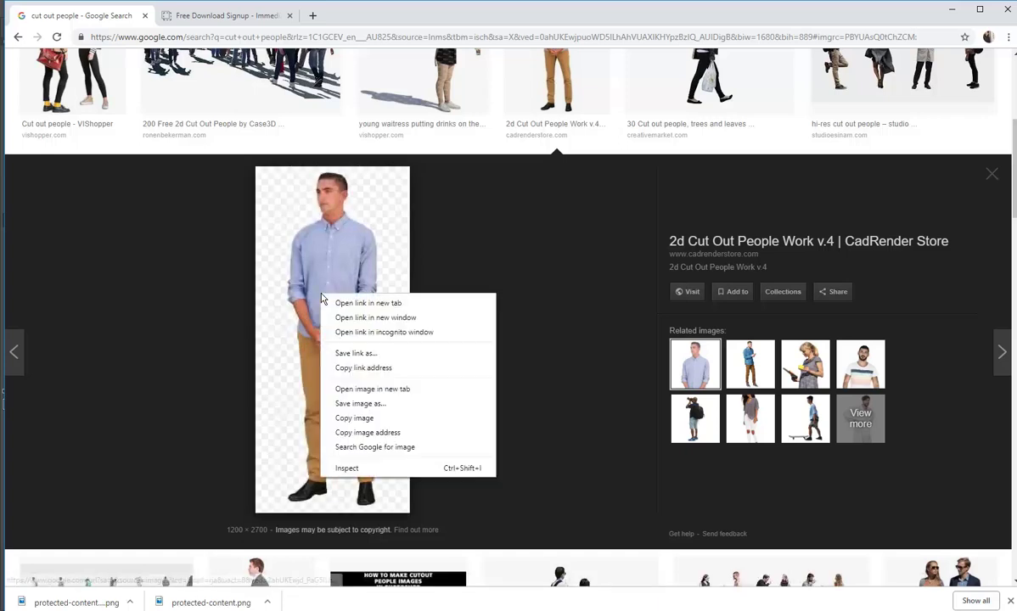
pyautogui.click(345, 404)
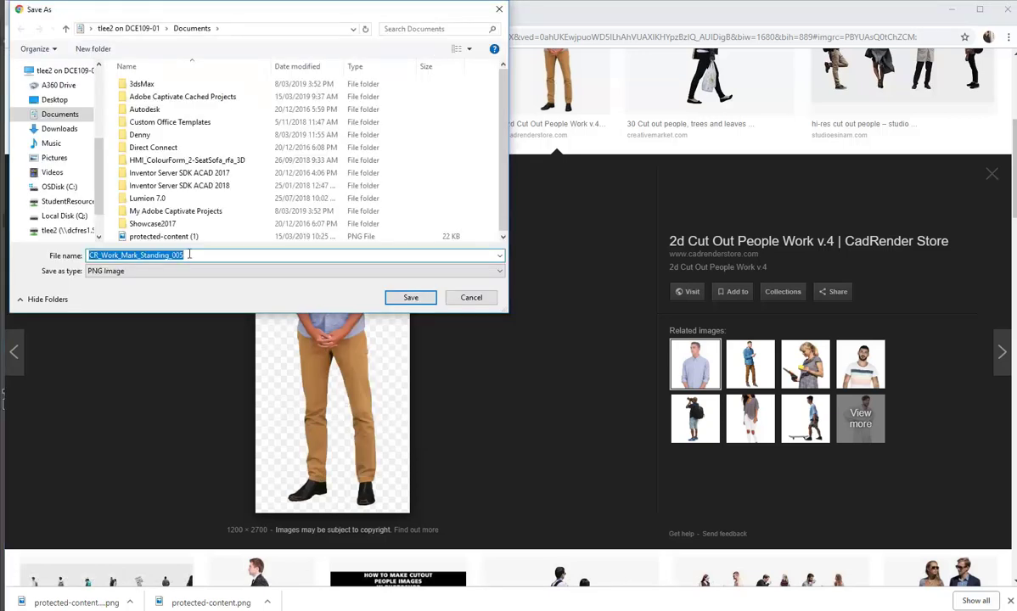
pyautogui.click(45, 116)
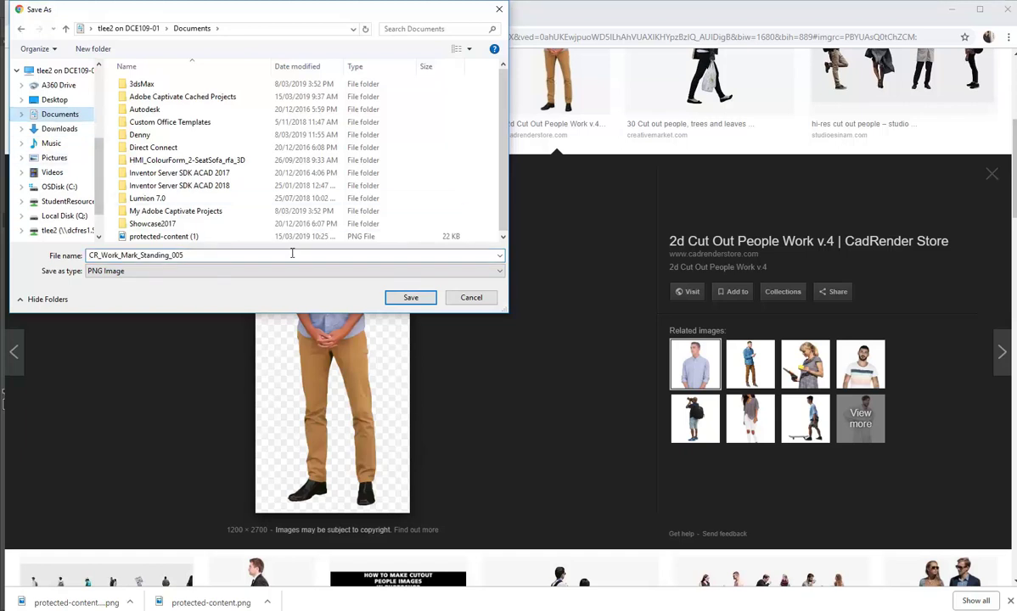
pyautogui.click(410, 297)
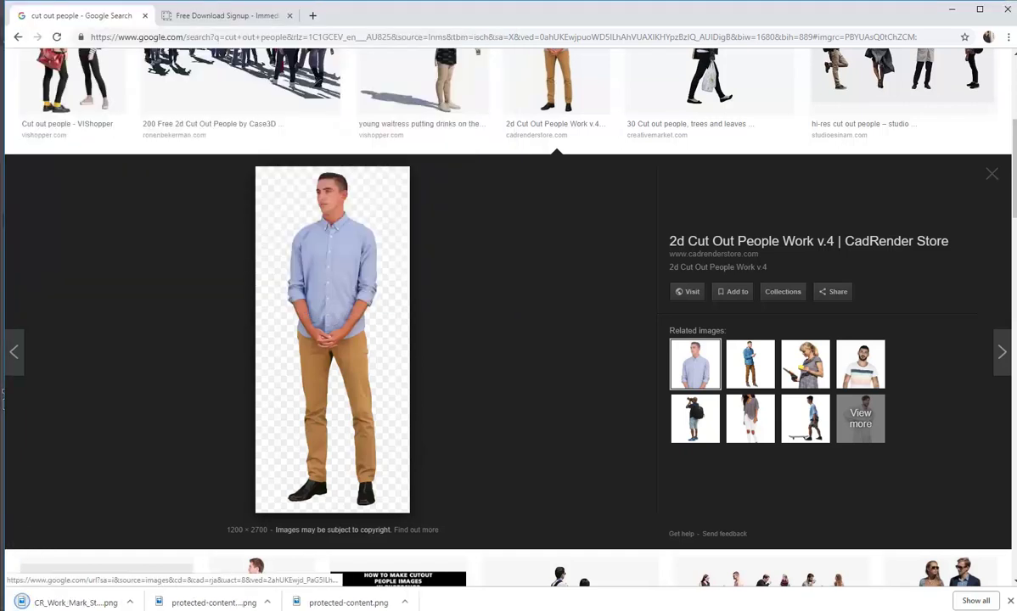
# Return to Photoshop and close the protected-content (1).png document.
pyautogui.click(242, 543)
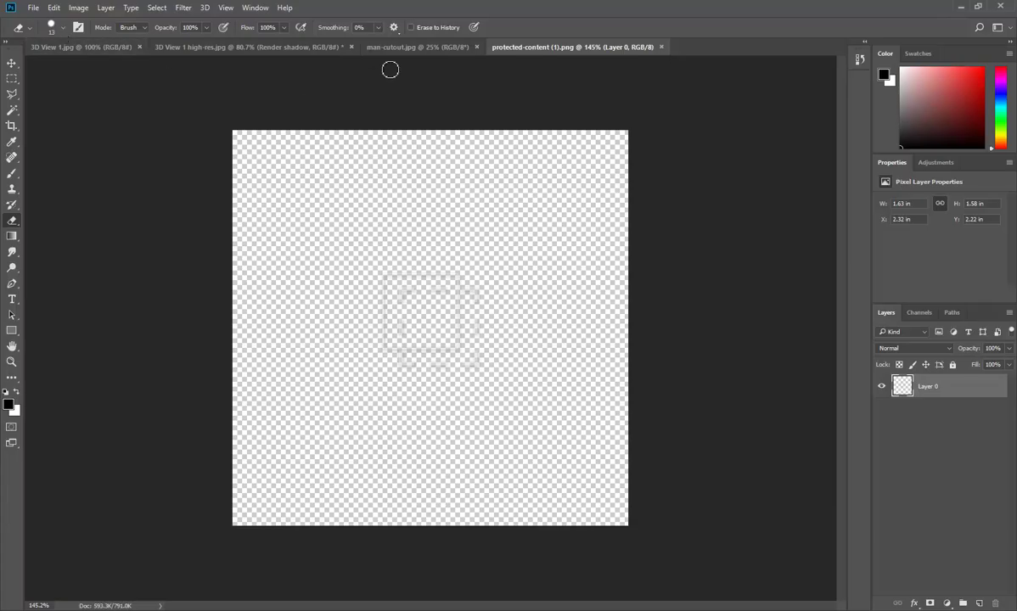
pyautogui.click(660, 46)
pyautogui.click(37, 10)
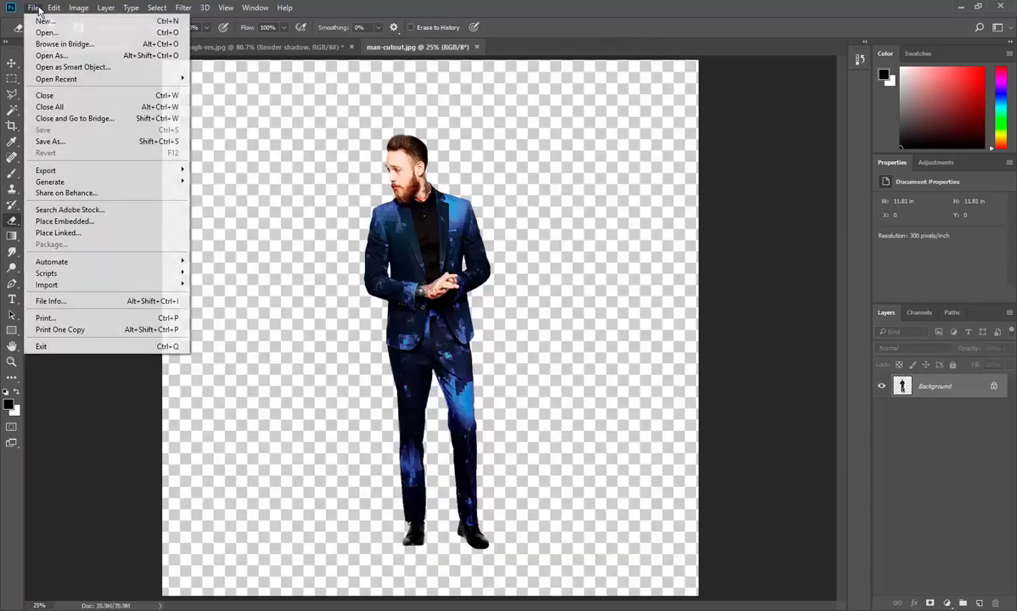
pyautogui.click(43, 20)
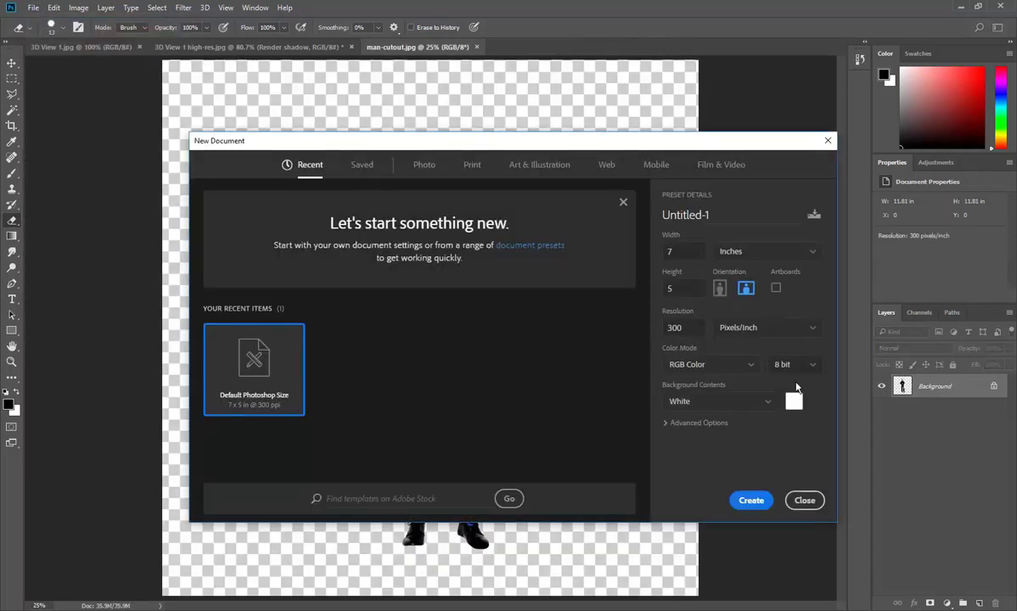
pyautogui.click(804, 500)
# Open the CR_Work_Mark_Standing_005 PNG from the Documents folder.
pyautogui.click(33, 7)
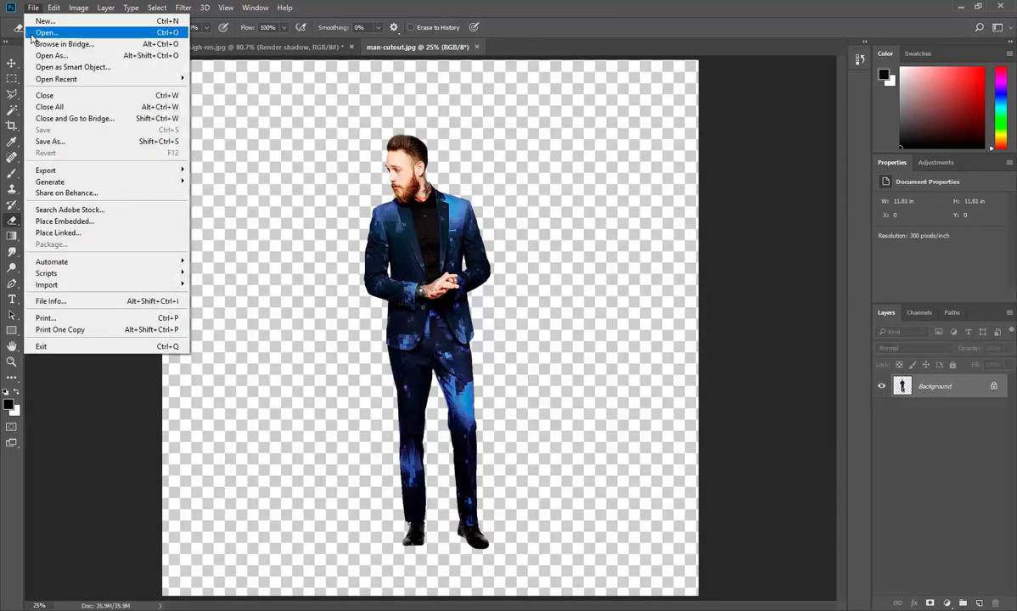
pyautogui.click(43, 33)
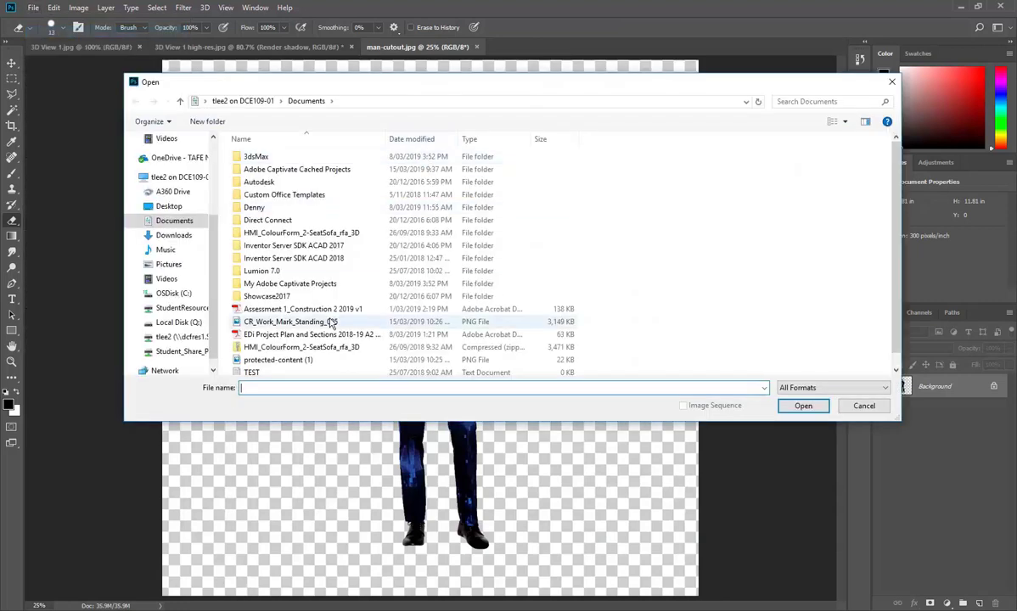
pyautogui.scroll(-1, 331, 322)
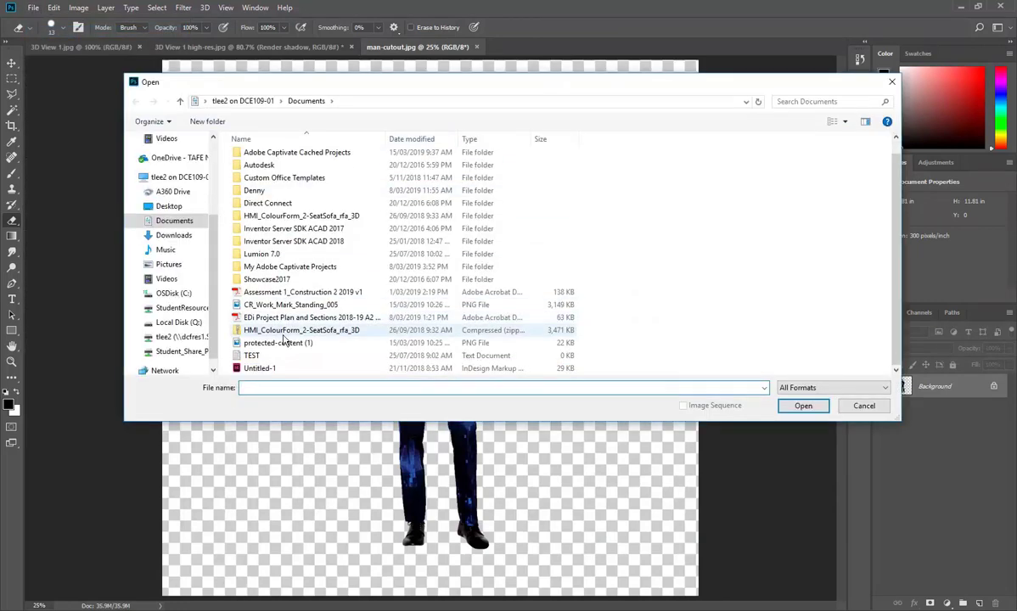
pyautogui.click(292, 308)
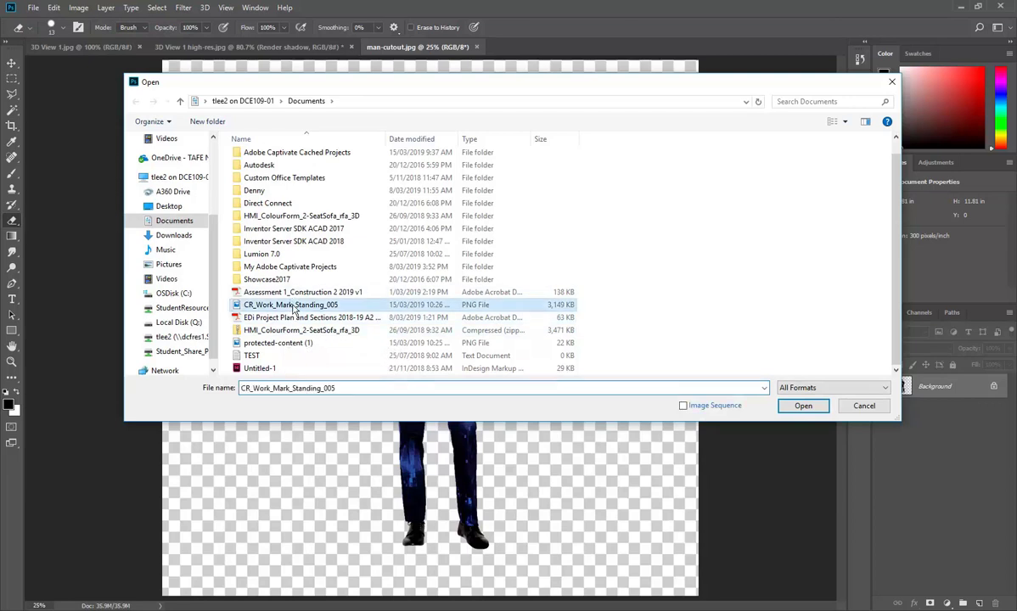
pyautogui.click(801, 405)
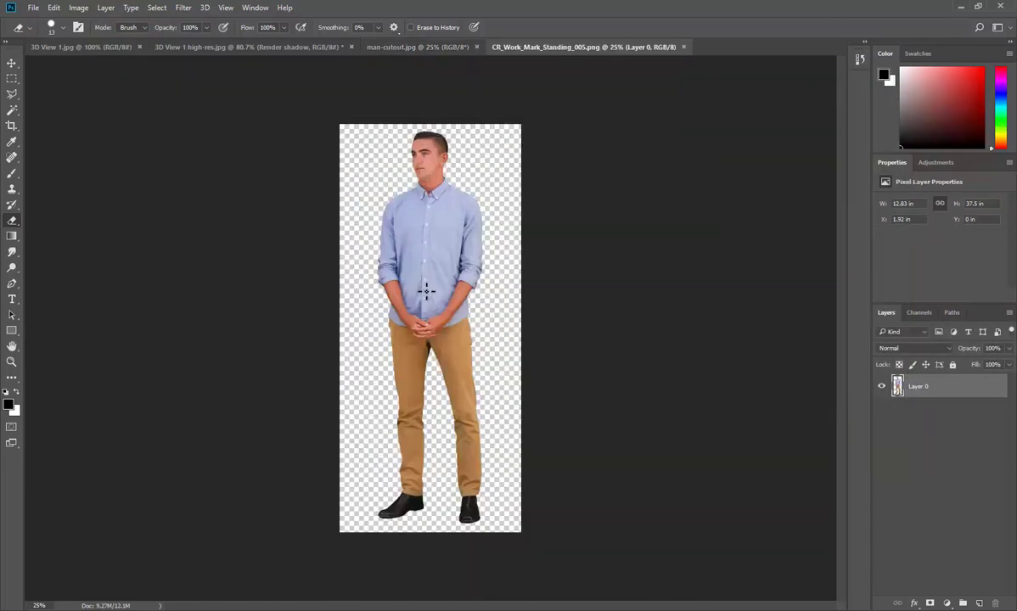
pyautogui.scroll(1, 456, 289)
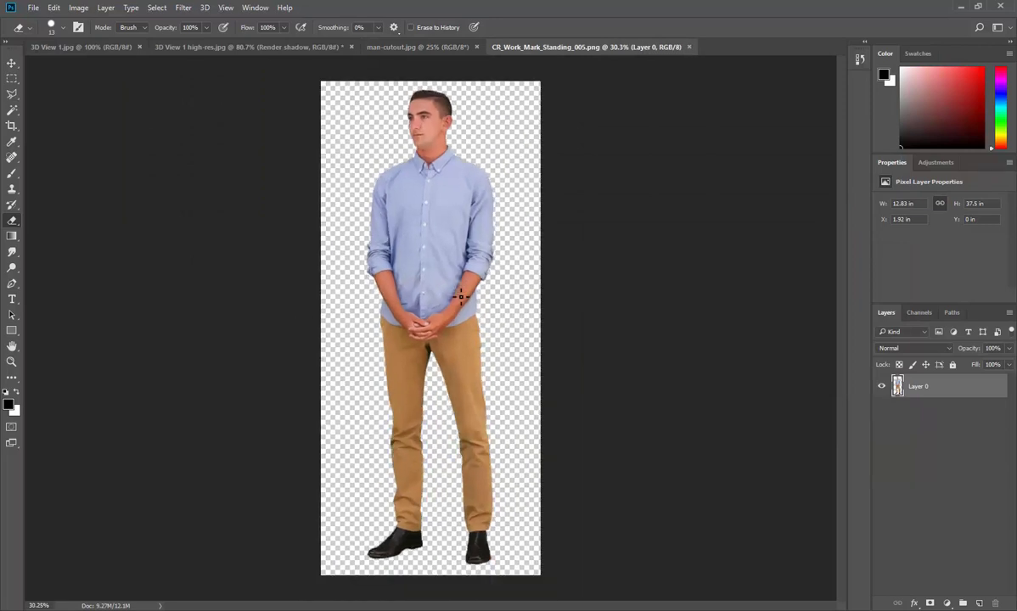
# Select the entire canvas of the man cutout and copy it.
pyautogui.click(54, 9)
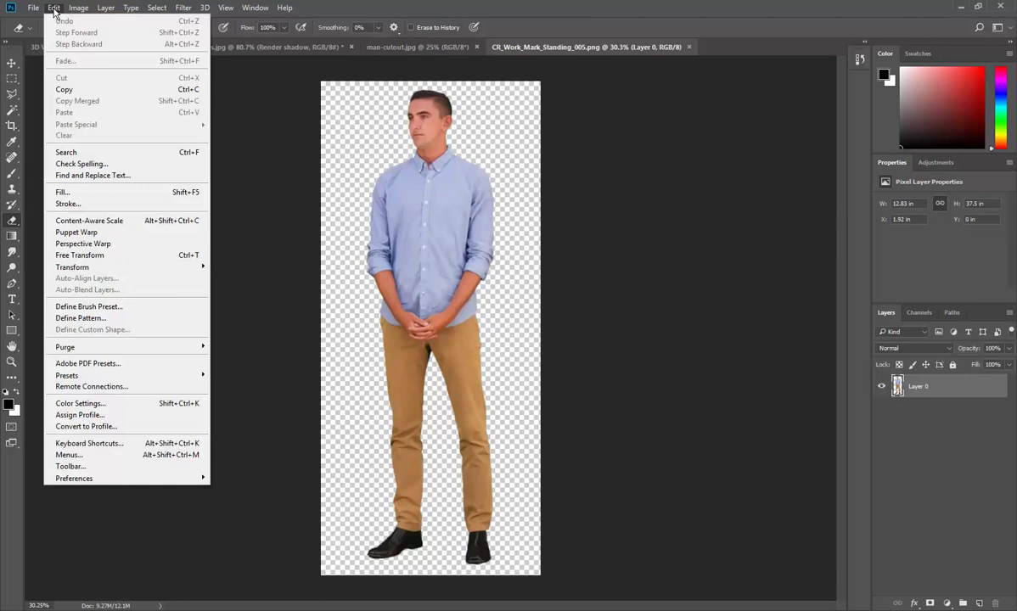
pyautogui.moveTo(155, 9)
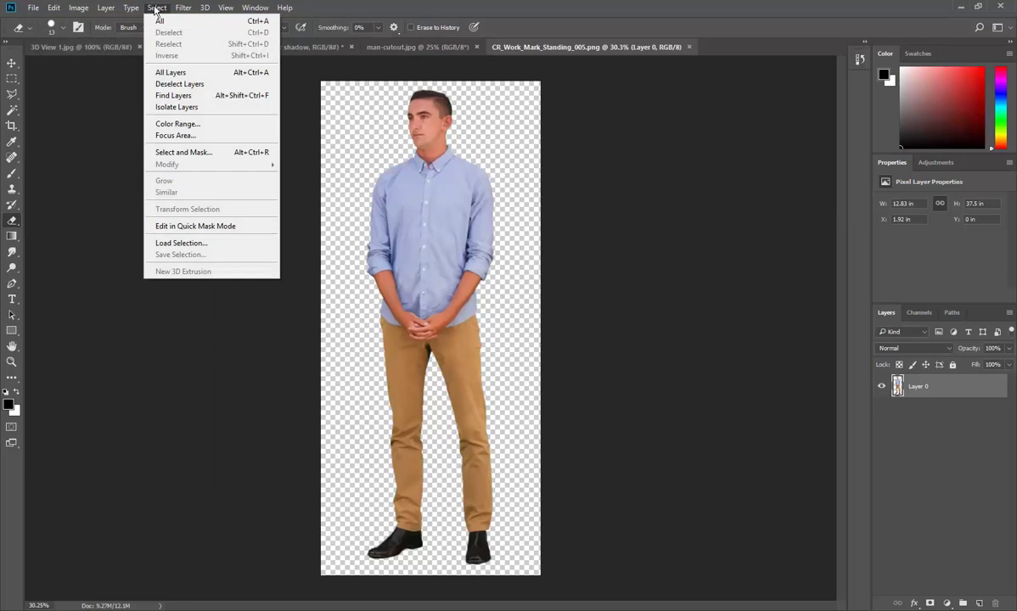
pyautogui.click(155, 9)
pyautogui.hotkey('ctrl', 'a')
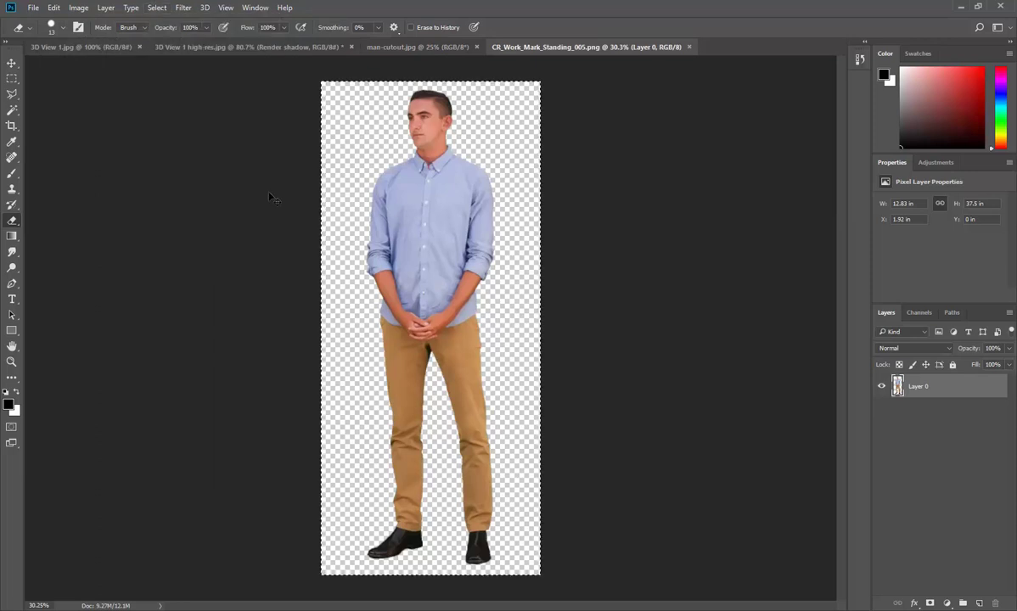
pyautogui.click(53, 8)
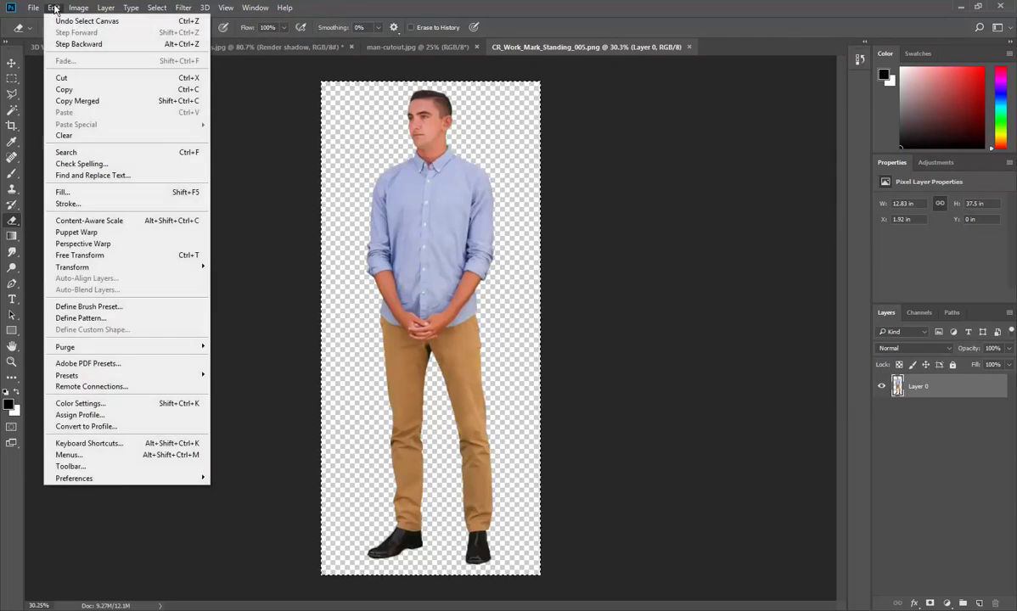
pyautogui.click(66, 90)
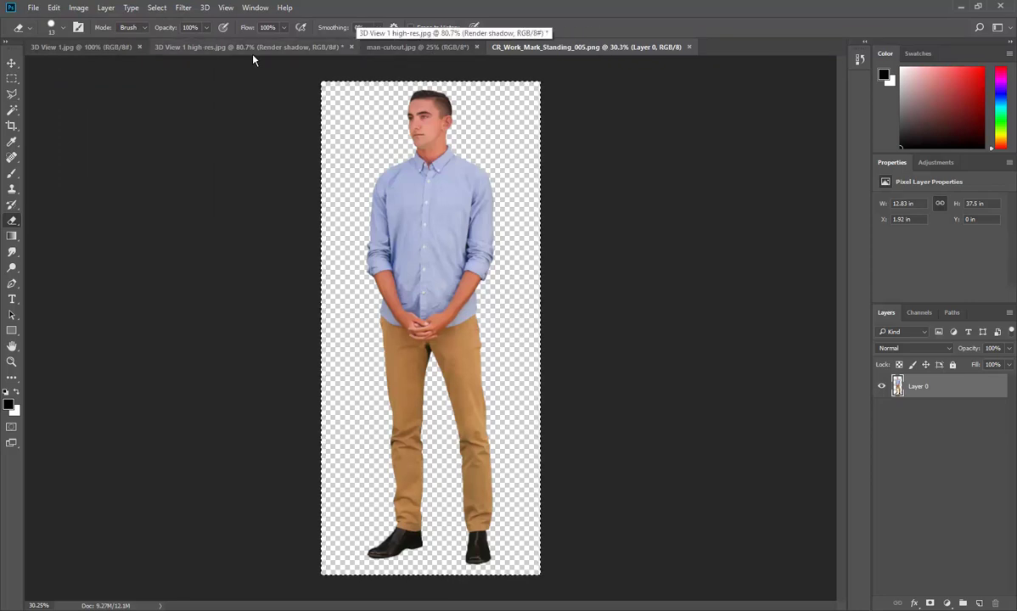
# Paste the man cutout into 3D View 1 high-res.jpg and toggle the pasted layer's visibility to check it.
pyautogui.click(205, 47)
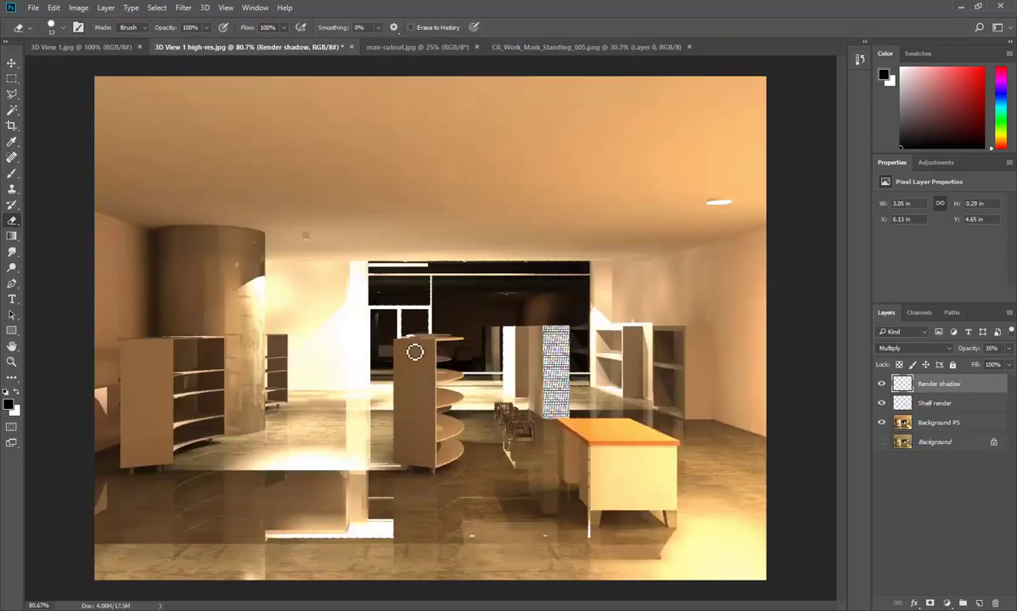
pyautogui.click(53, 8)
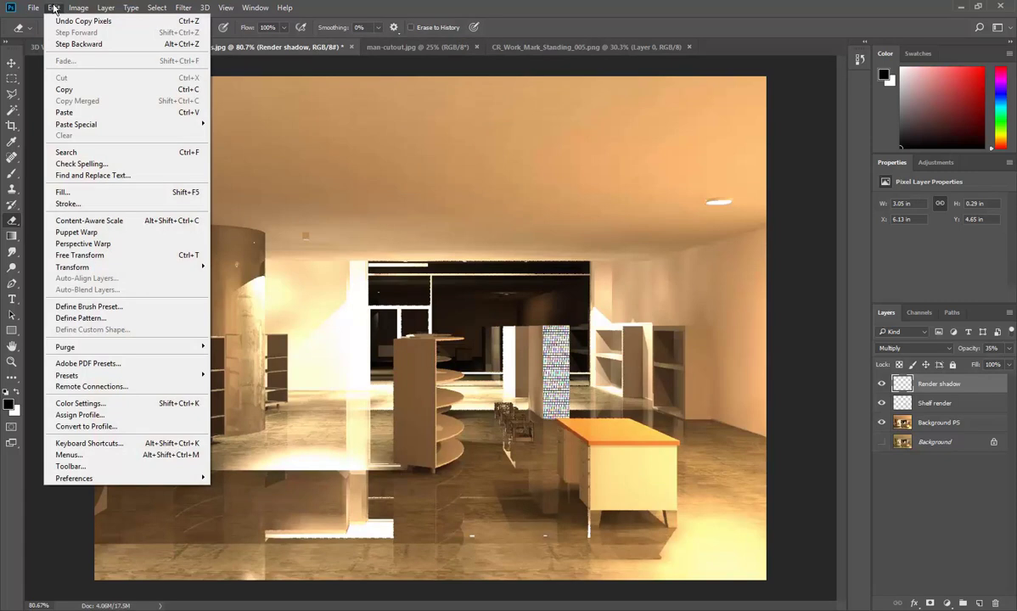
pyautogui.click(102, 115)
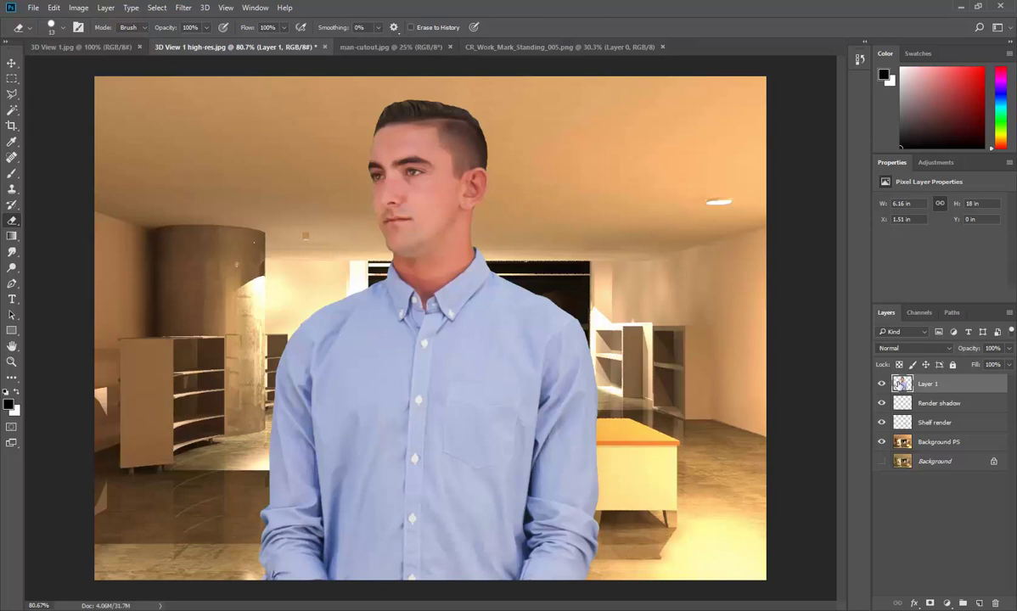
pyautogui.click(882, 384)
pyautogui.click(882, 385)
pyautogui.click(881, 385)
pyautogui.click(882, 385)
# Free-transform the pasted man down to about 41.6% and position him in the middle of the render.
pyautogui.click(53, 8)
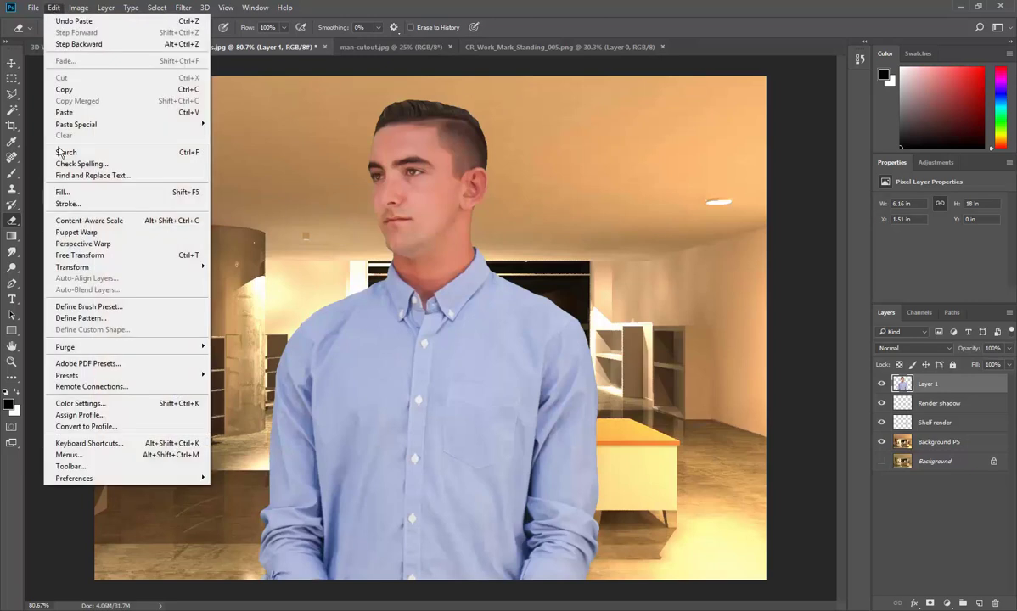
pyautogui.click(88, 257)
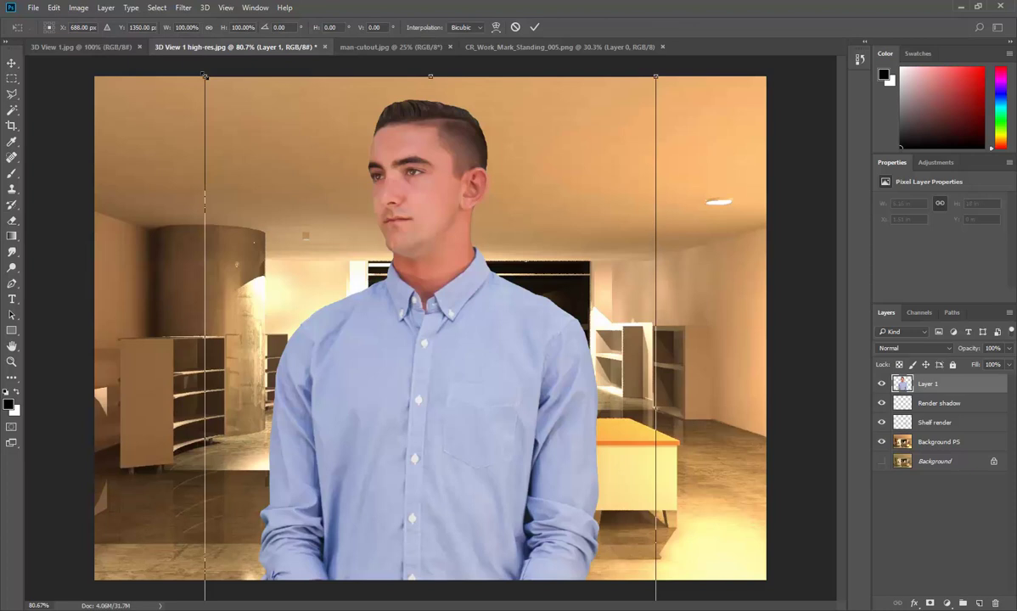
pyautogui.moveTo(205, 77); pyautogui.dragTo(350, 303)
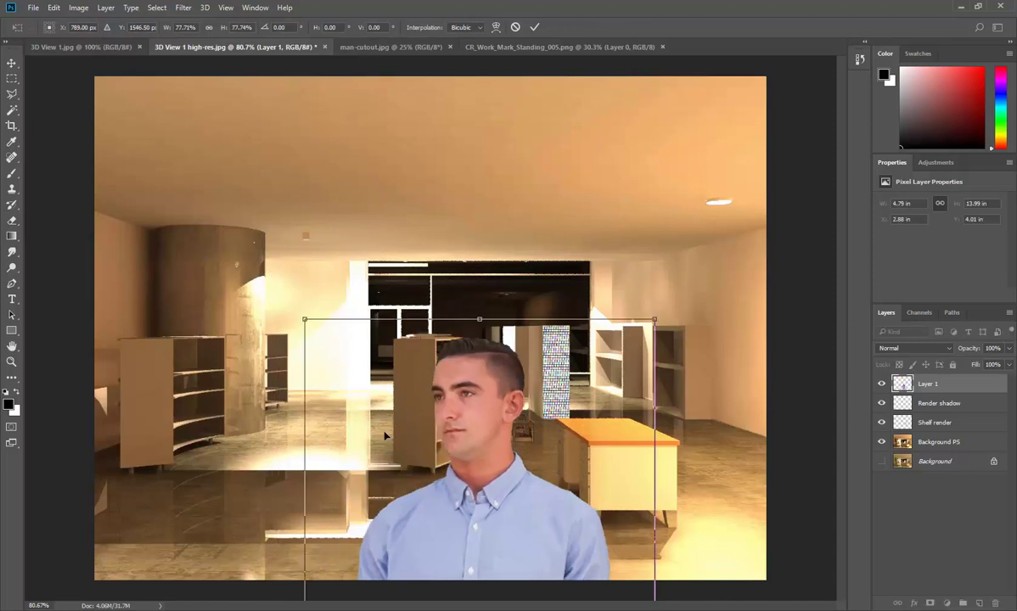
pyautogui.moveTo(480, 503); pyautogui.dragTo(423, 230)
pyautogui.moveTo(630, 116); pyautogui.dragTo(448, 330)
pyautogui.moveTo(432, 415); pyautogui.dragTo(471, 143)
pyautogui.moveTo(578, 96); pyautogui.dragTo(443, 297)
pyautogui.moveTo(422, 455); pyautogui.dragTo(436, 204)
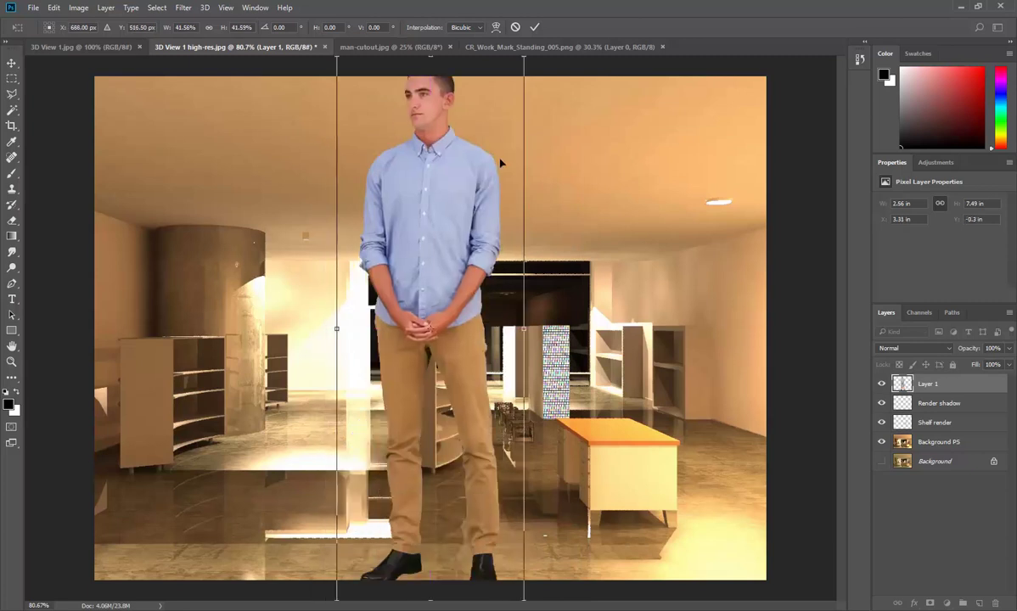
pyautogui.moveTo(434, 294); pyautogui.dragTo(435, 357)
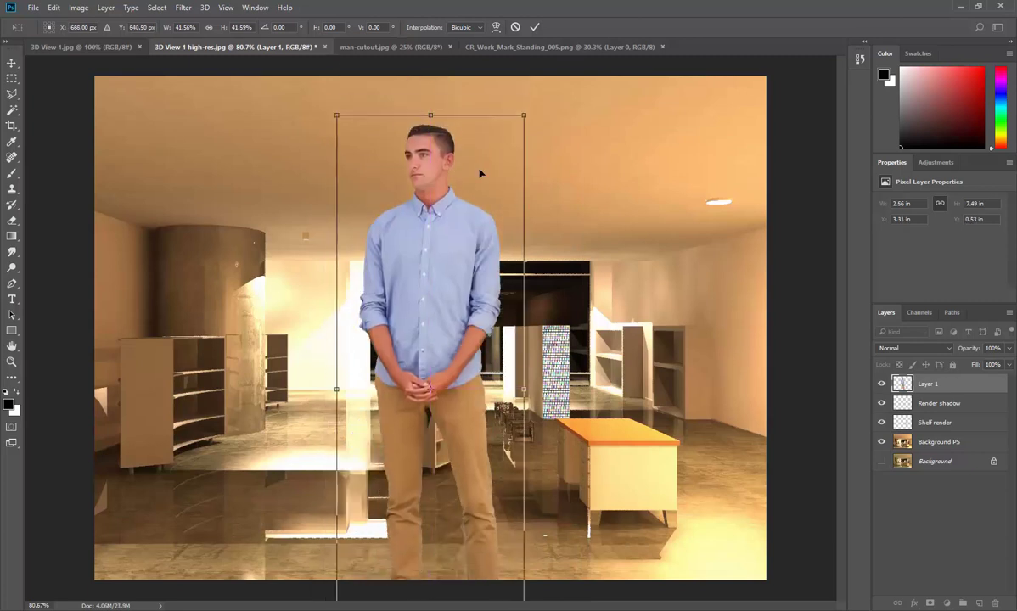
# Scale the man down to about 23.6% and stand him in the foreground in front of the round column.
pyautogui.moveTo(525, 115); pyautogui.dragTo(452, 256)
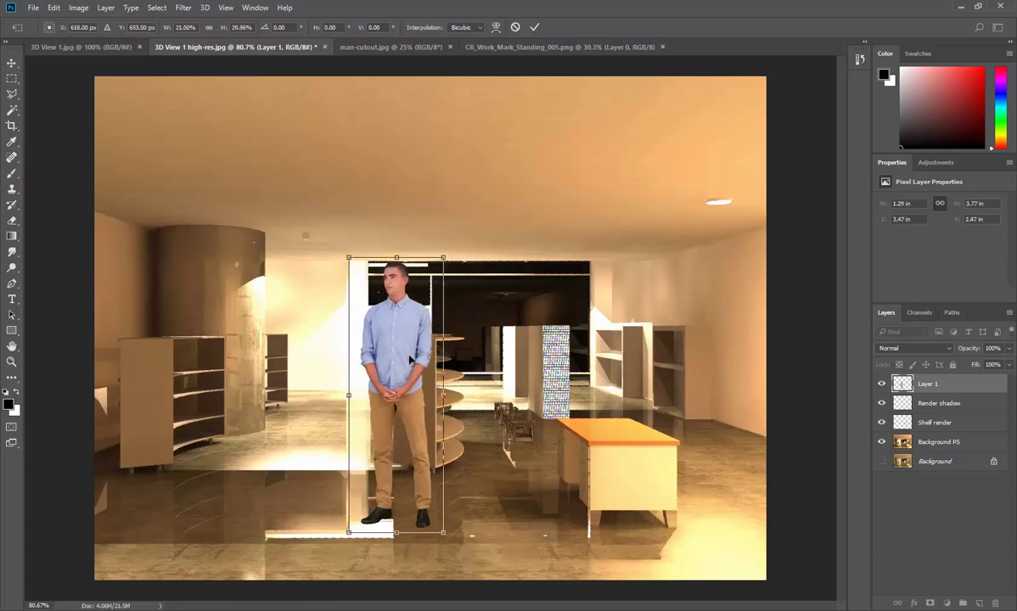
pyautogui.moveTo(403, 339); pyautogui.dragTo(324, 335)
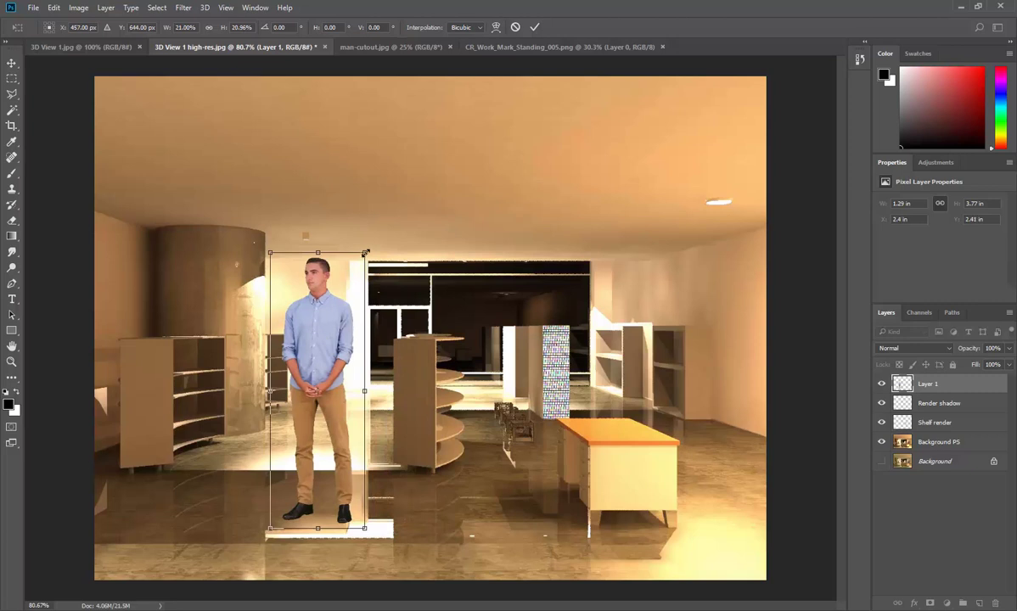
pyautogui.moveTo(365, 253); pyautogui.dragTo(356, 273)
pyautogui.moveTo(330, 362); pyautogui.dragTo(257, 433)
pyautogui.moveTo(298, 317); pyautogui.dragTo(331, 267)
pyautogui.moveTo(278, 365)
pyautogui.mouseDown()
pyautogui.moveTo(242, 360)
pyautogui.moveTo(275, 376)
pyautogui.mouseUp()
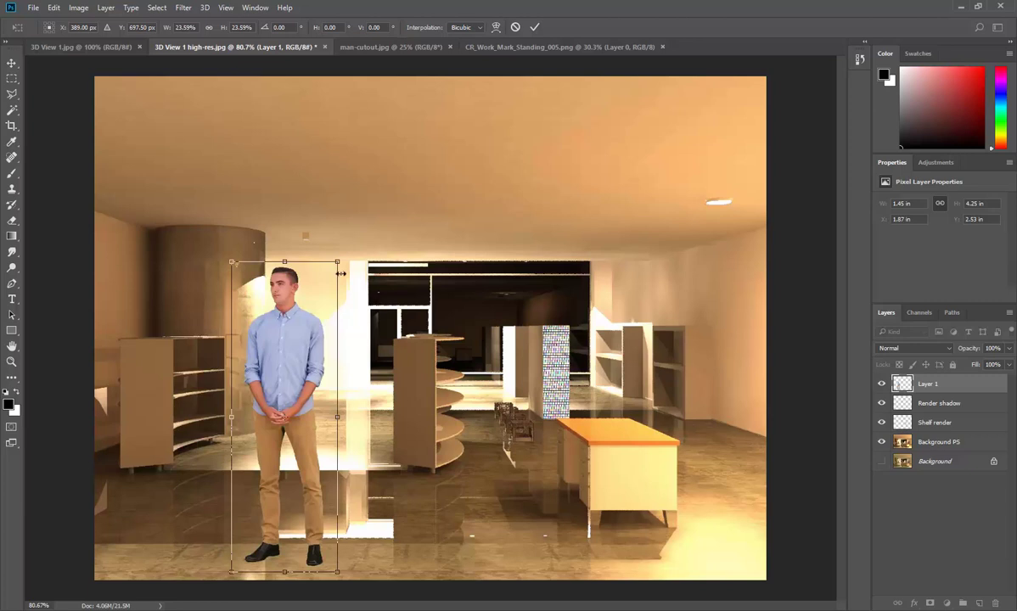
# Fine-tune the man's scale to about 22.2% and apply the transformation.
pyautogui.moveTo(339, 264); pyautogui.dragTo(331, 278)
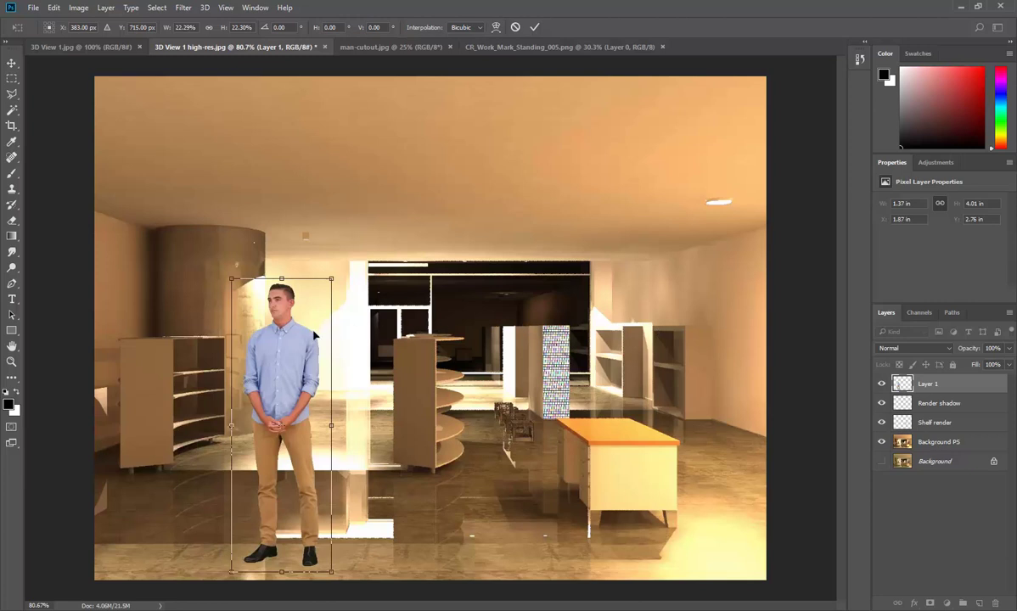
pyautogui.moveTo(331, 278); pyautogui.dragTo(330, 280)
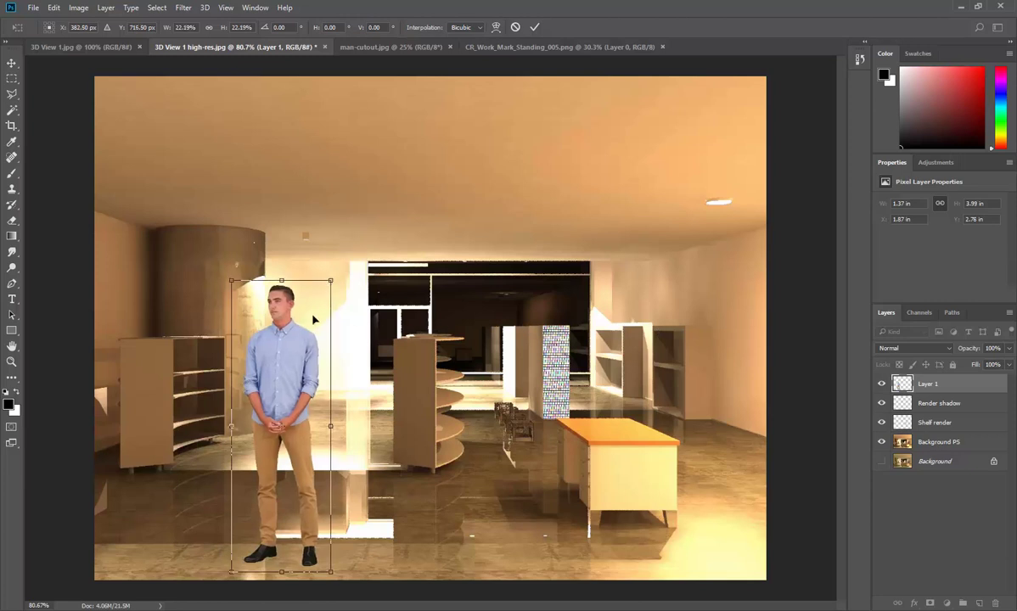
pyautogui.press('Return')
pyautogui.press('e')
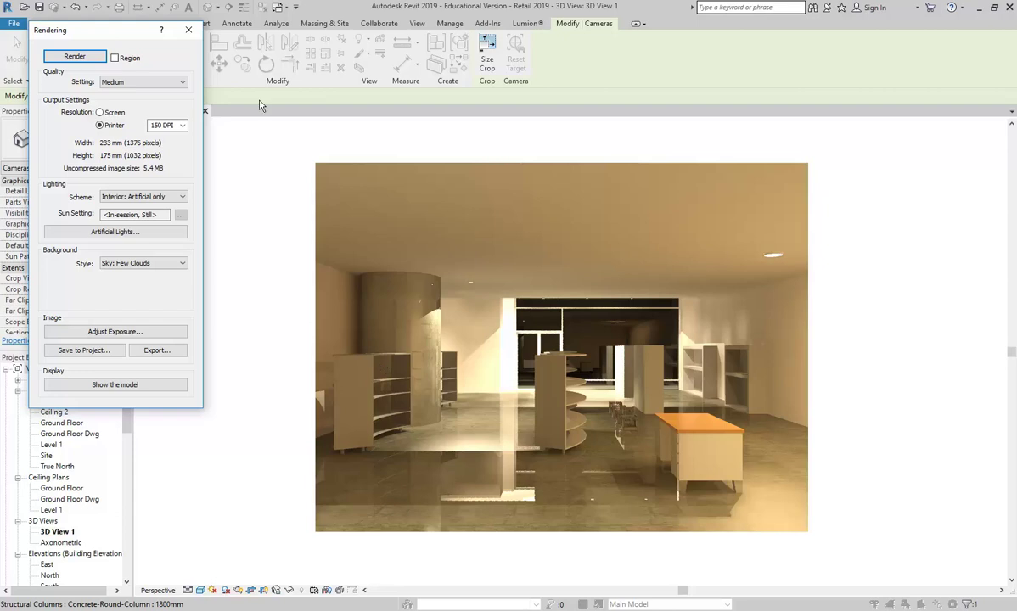
# In Revit, set the rendering quality to Draft and close the Rendering dialog.
pyautogui.click(174, 81)
pyautogui.click(136, 90)
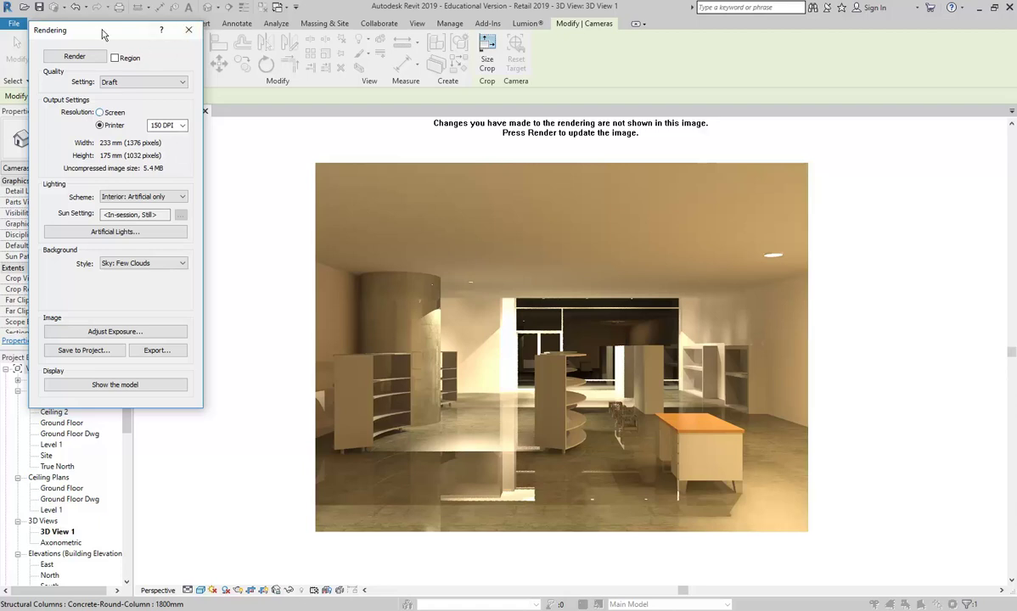
pyautogui.moveTo(100, 31); pyautogui.dragTo(95, 50)
pyautogui.click(183, 52)
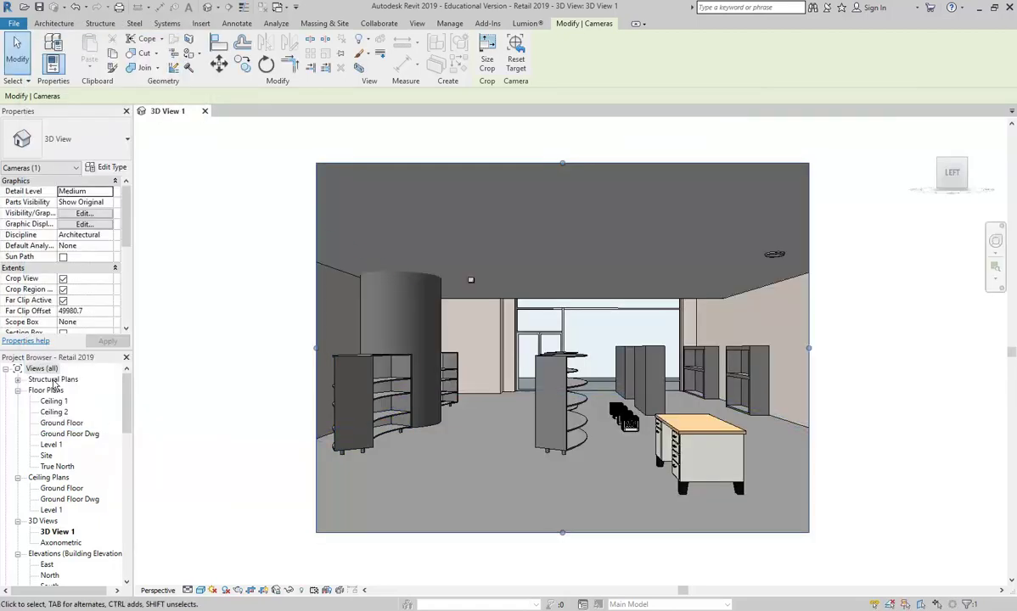
# Open the Ground Floor plan and clear the camera selection.
pyautogui.doubleClick(61, 423)
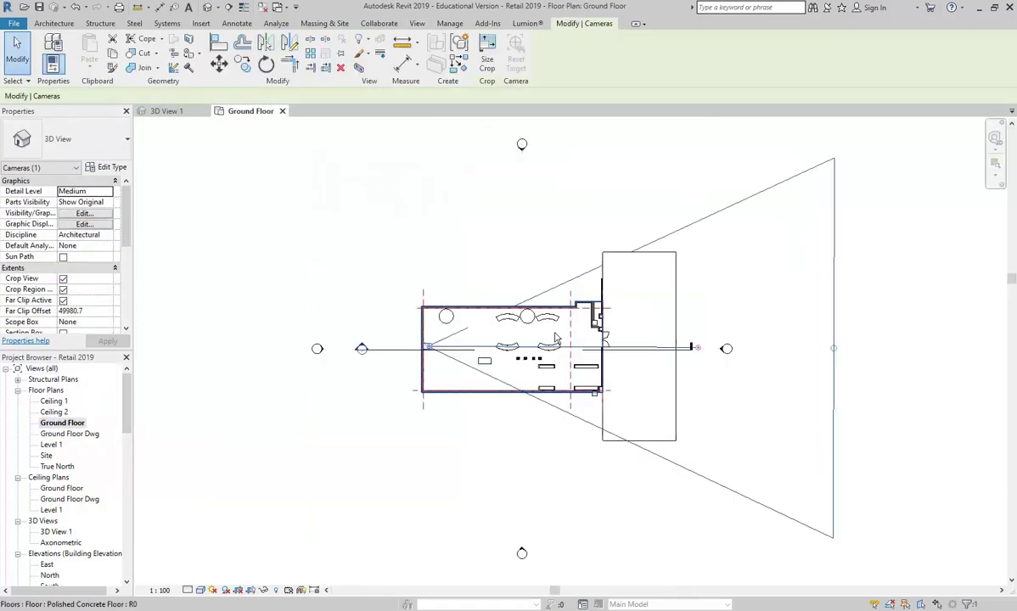
pyautogui.scroll(3, 573, 335)
pyautogui.scroll(1, 528, 307)
pyautogui.click(319, 230)
pyautogui.moveTo(354, 235); pyautogui.dragTo(454, 229)
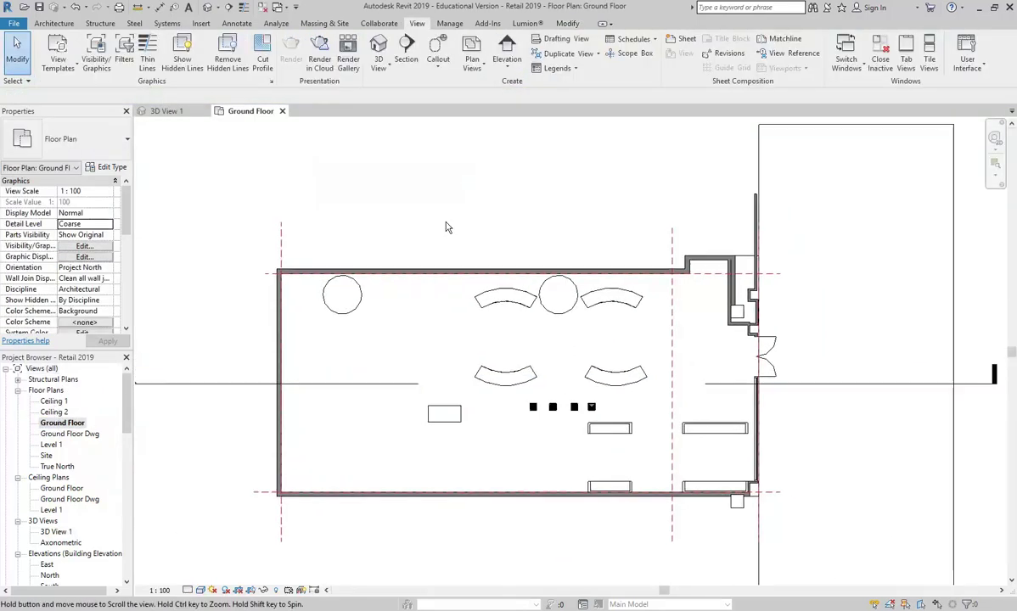
pyautogui.scroll(1, 424, 237)
# Load the RPC Male family from the Entourage folder and place one figure about 7600 mm inside the shop's rear wall, near the desk.
pyautogui.click(53, 23)
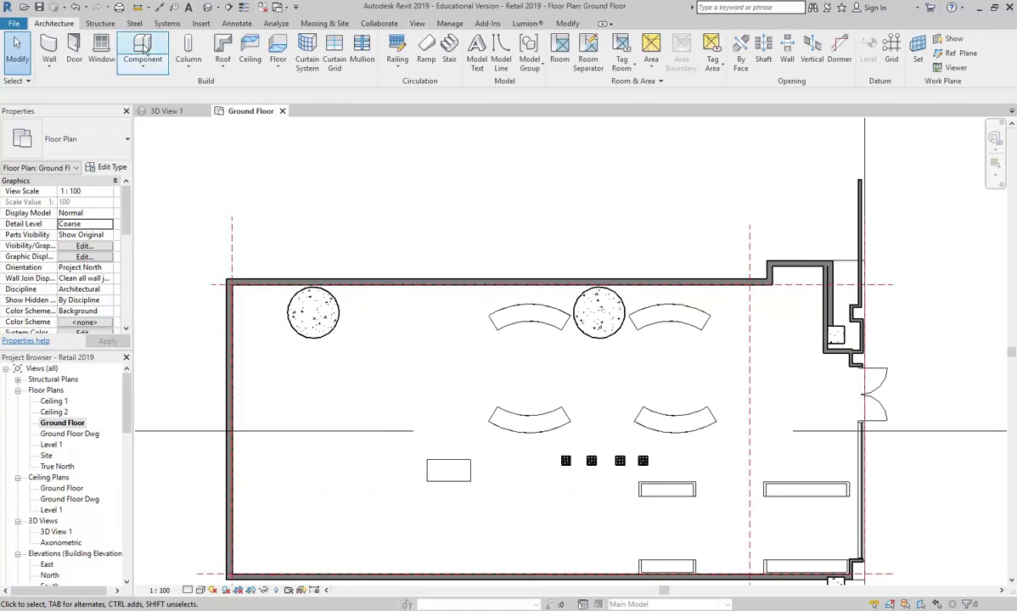
pyautogui.click(144, 47)
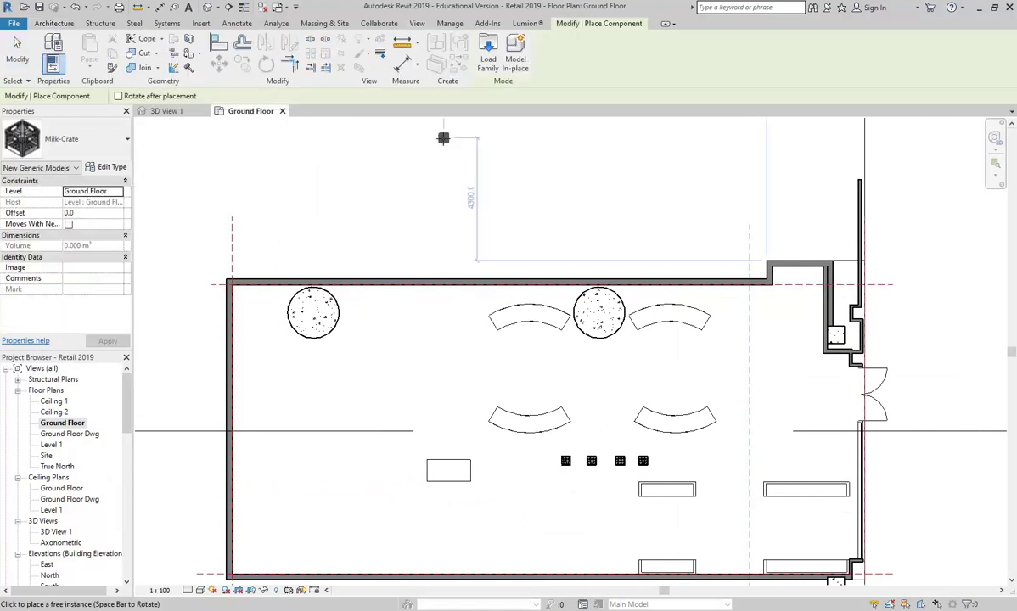
pyautogui.click(459, 49)
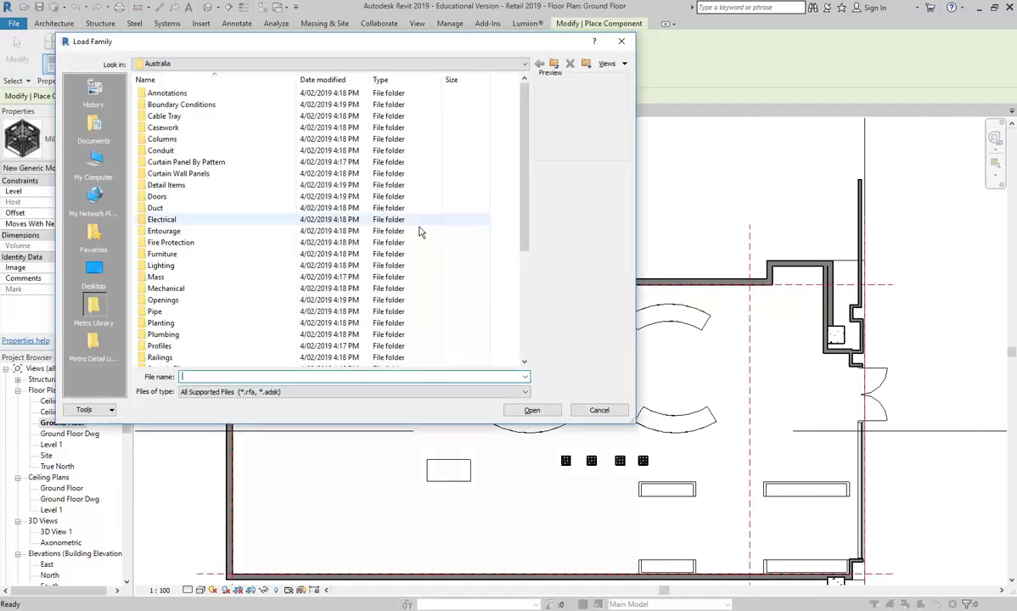
pyautogui.doubleClick(185, 231)
pyautogui.click(176, 152)
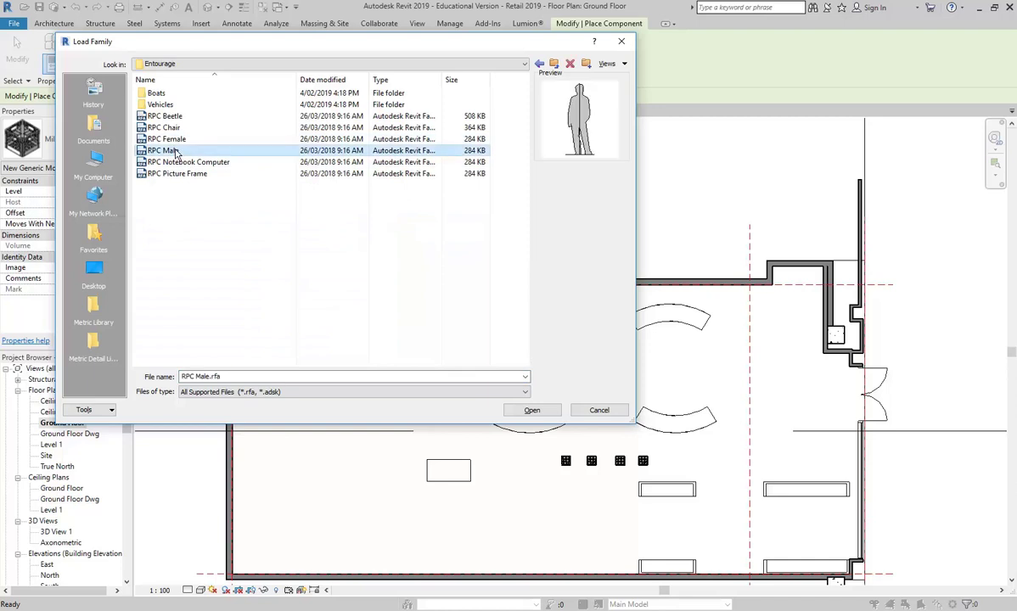
pyautogui.doubleClick(176, 152)
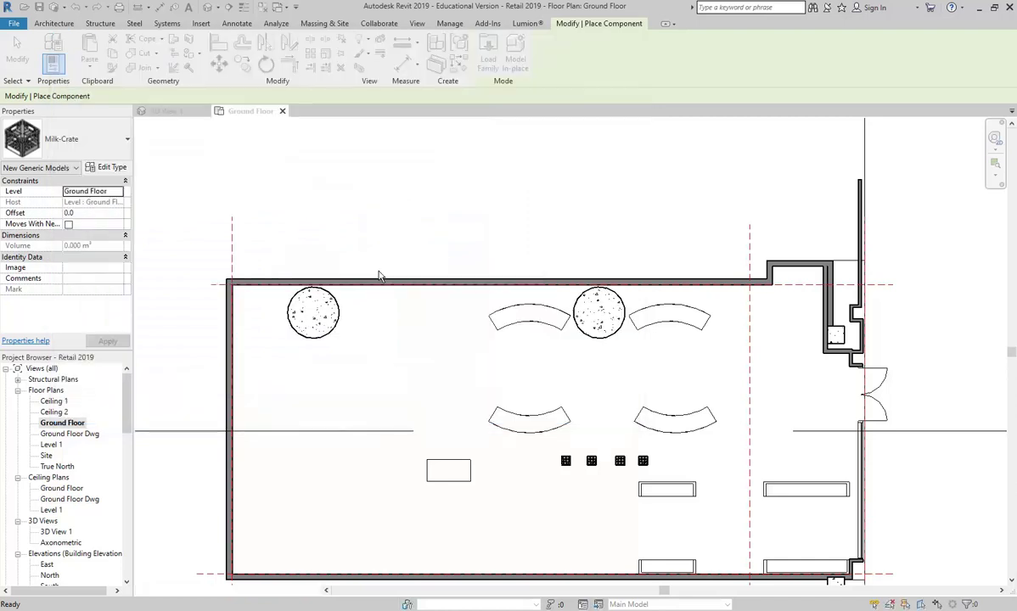
pyautogui.click(449, 366)
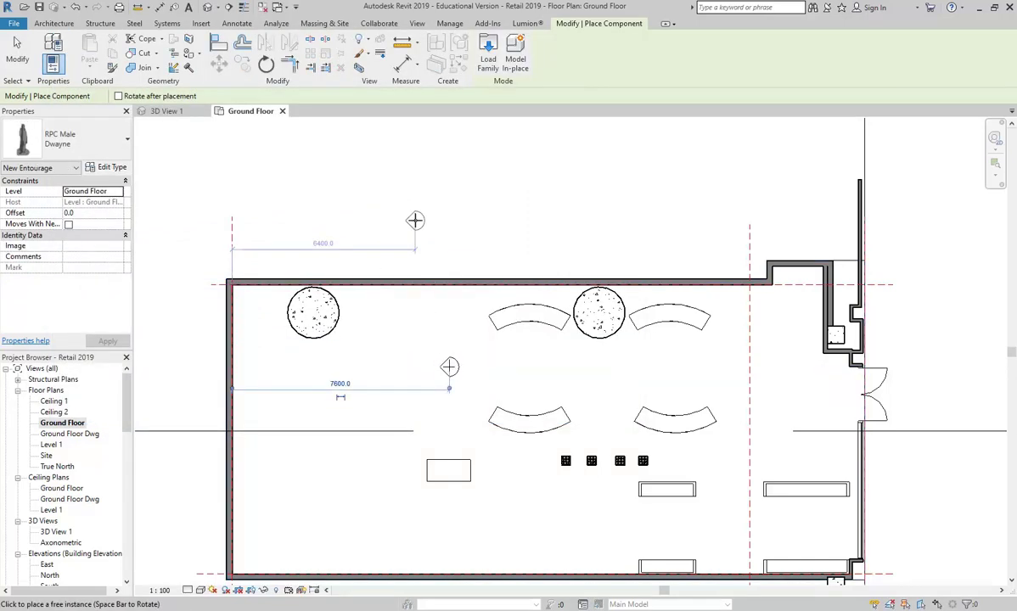
# Load the RPC Female family from the Entourage folder of the metric library.
pyautogui.press('Escape')
pyautogui.click(131, 42)
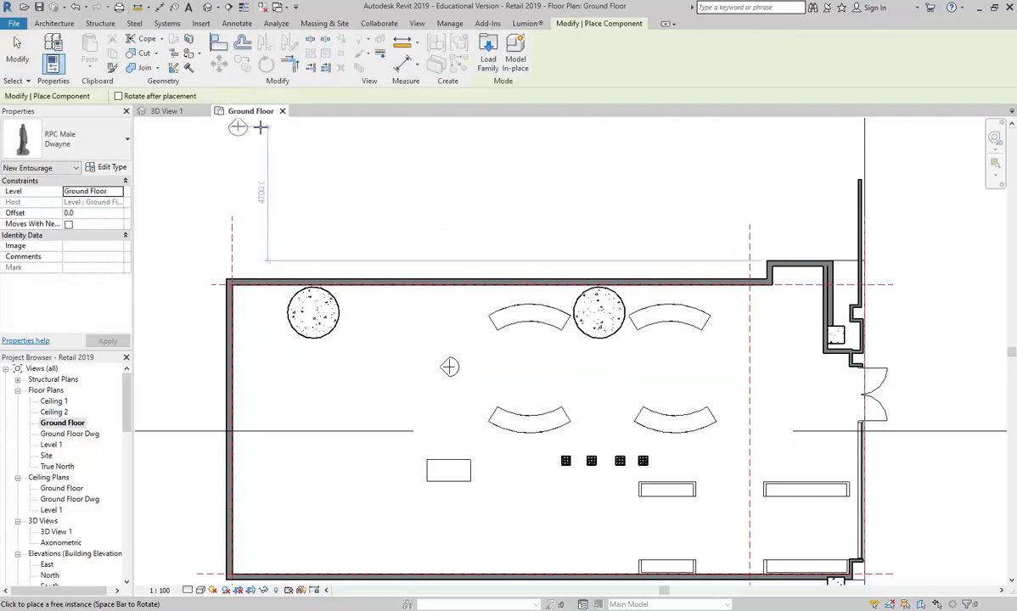
pyautogui.click(488, 53)
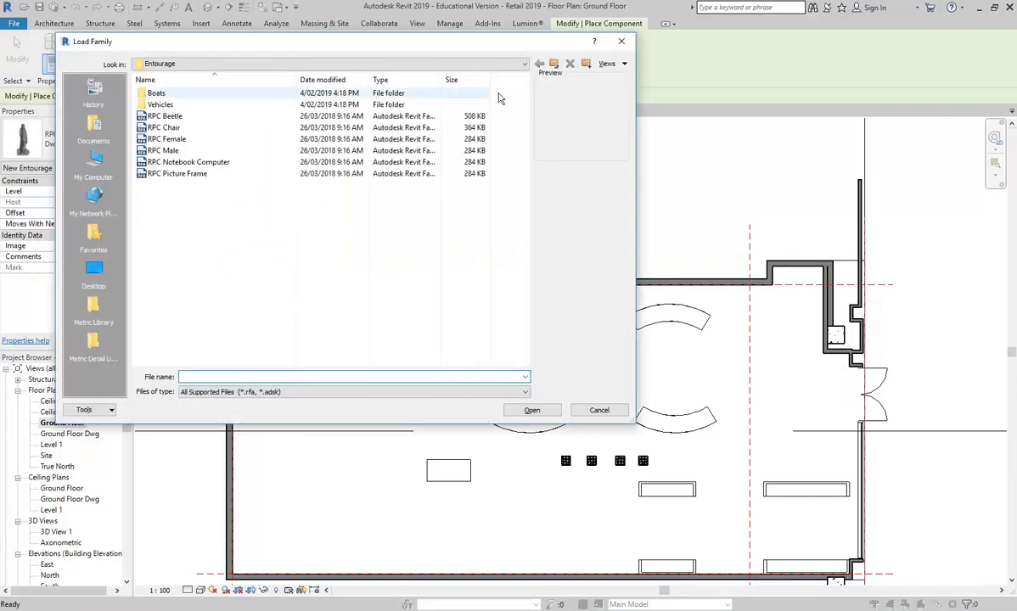
pyautogui.click(554, 64)
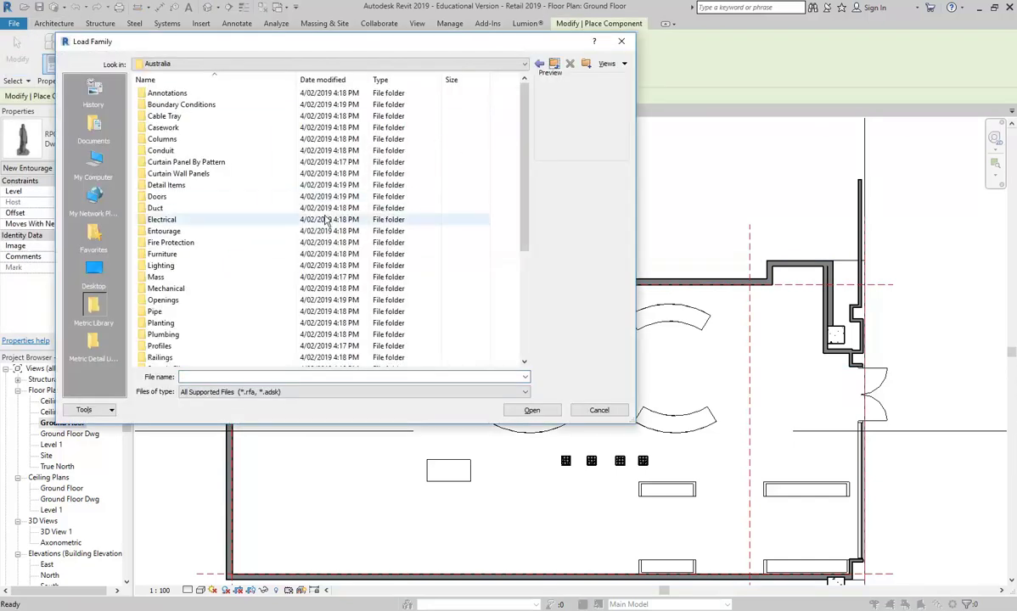
pyautogui.doubleClick(164, 231)
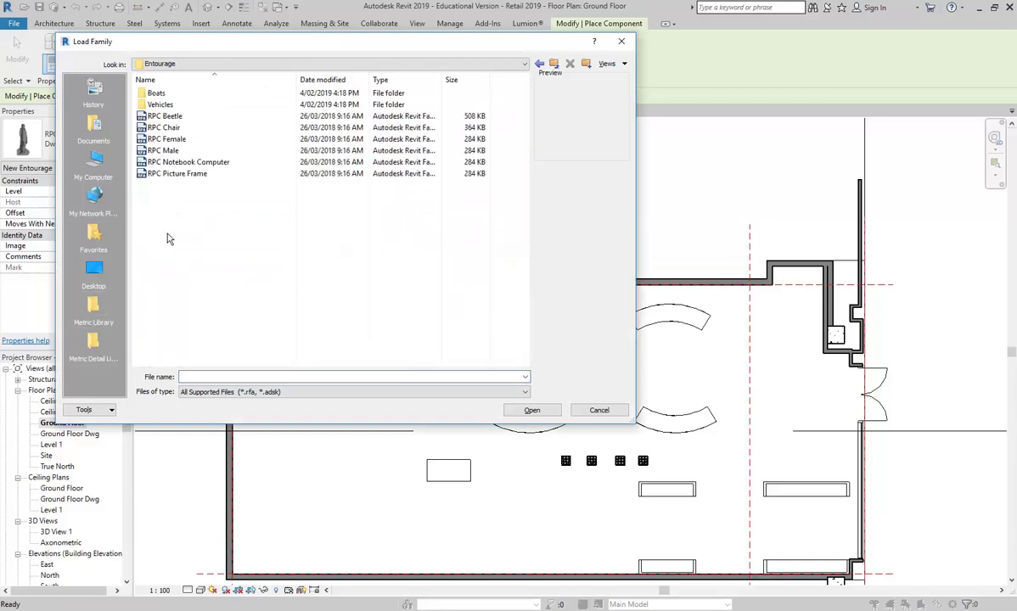
pyautogui.click(166, 139)
pyautogui.click(168, 150)
pyautogui.click(167, 139)
pyautogui.click(166, 150)
pyautogui.click(166, 140)
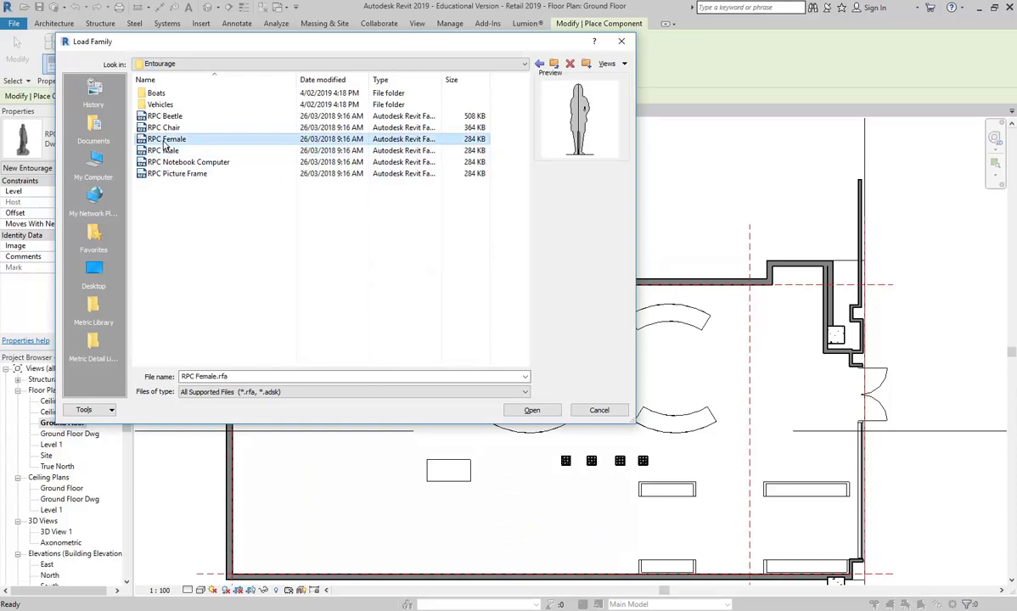
pyautogui.doubleClick(166, 142)
# Place one RPC Female Cynthia figure just beside the desk and end the placement.
pyautogui.scroll(2, 454, 427)
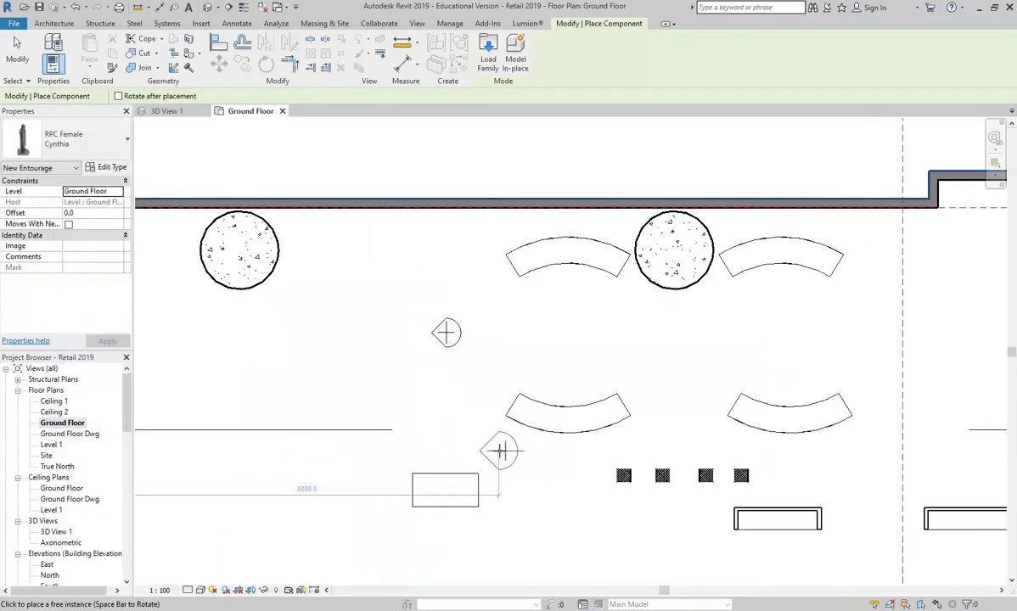
pyautogui.rightClick(367, 371)
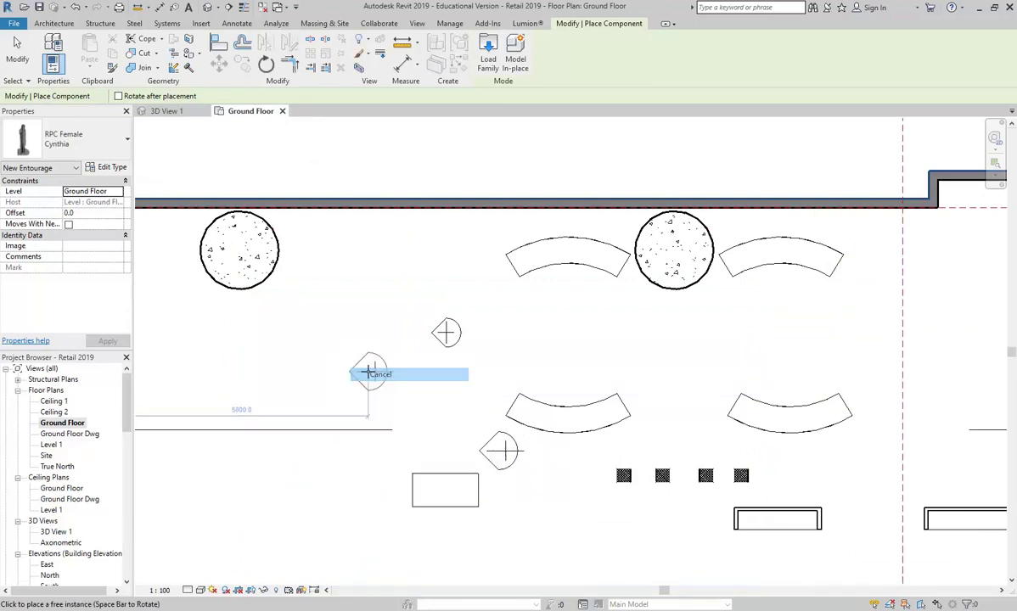
pyautogui.click(382, 379)
# In 3D View 1, change the female figure to the Florence type and set the visual style to Realistic.
pyautogui.doubleClick(56, 531)
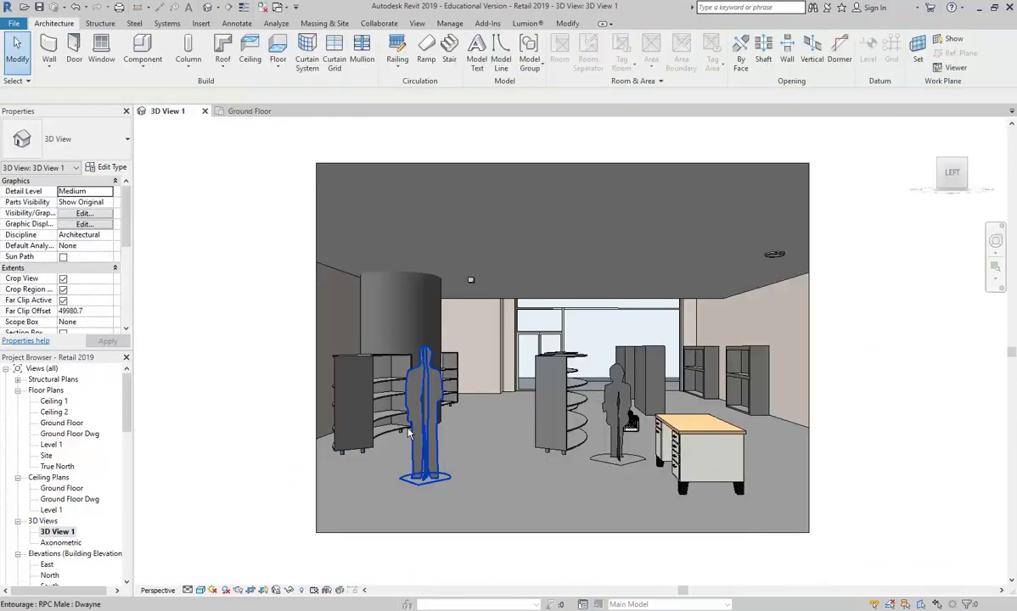
pyautogui.click(617, 399)
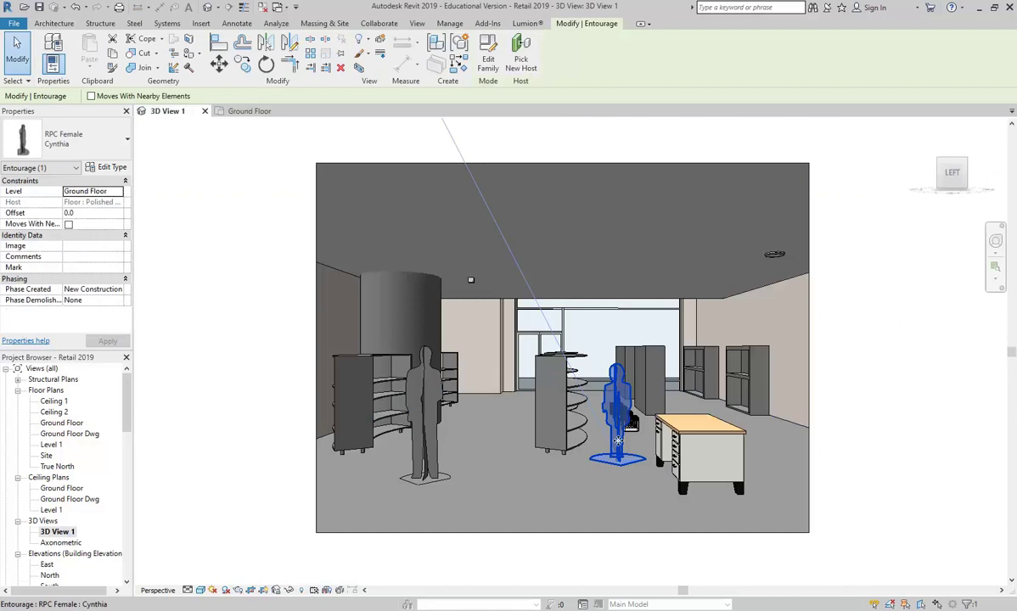
pyautogui.click(57, 139)
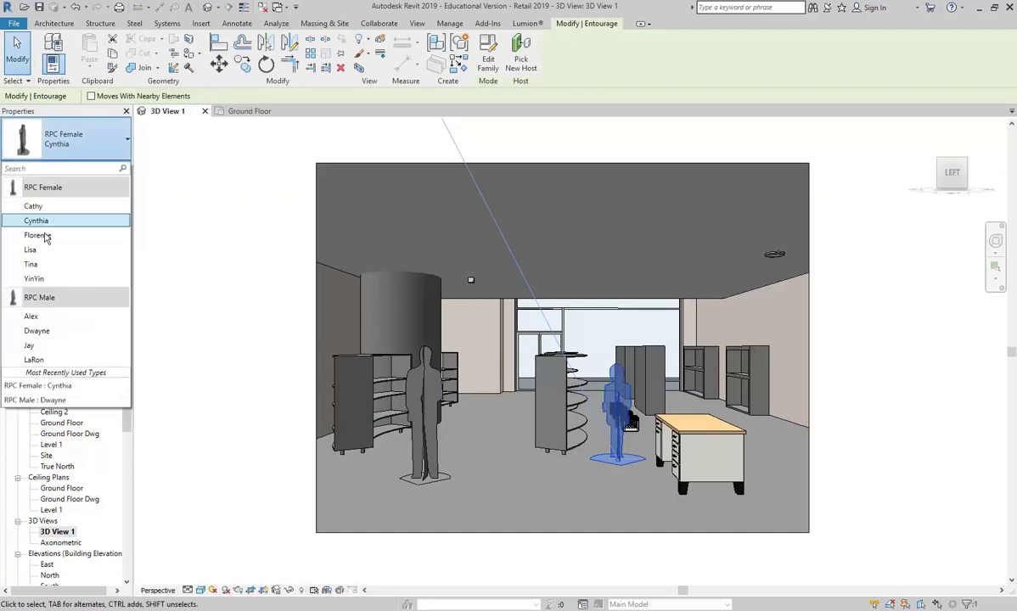
pyautogui.click(37, 235)
pyautogui.click(251, 330)
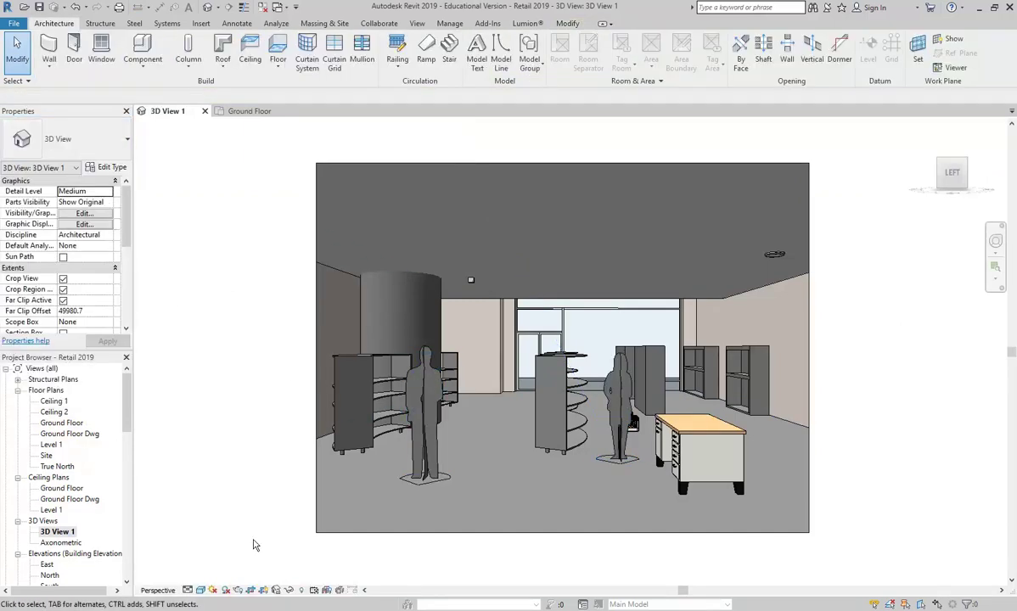
pyautogui.click(200, 590)
pyautogui.click(219, 565)
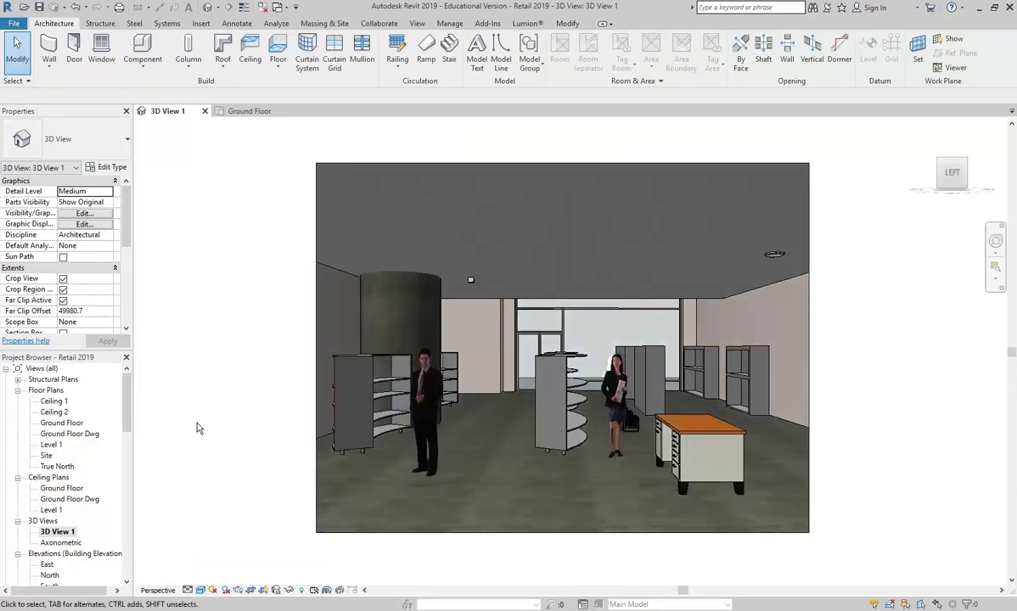
# Move the male figure closer to the camera and place a copy of him slightly behind, towards the centre of the shop.
pyautogui.click(419, 469)
pyautogui.moveTo(419, 470); pyautogui.dragTo(418, 471)
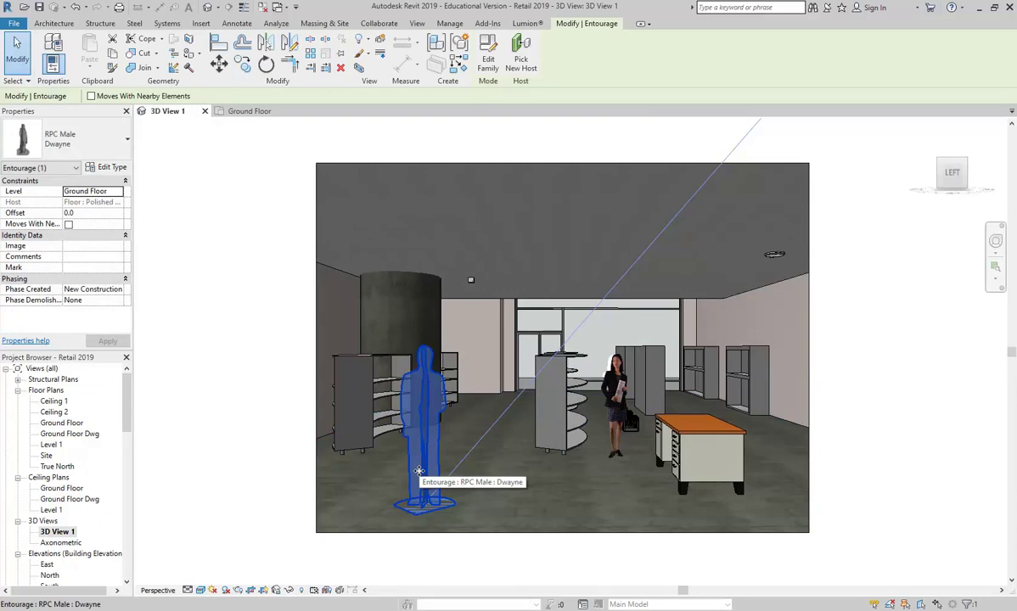
pyautogui.moveTo(419, 470); pyautogui.dragTo(470, 498)
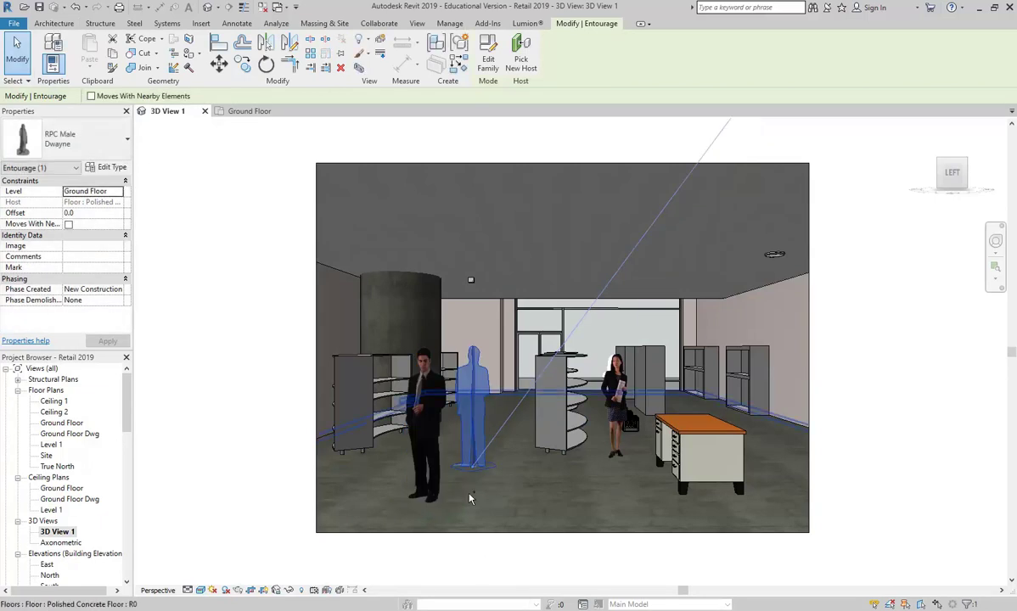
# Change the copied male figure to the RPC Male type Jay.
pyautogui.click(64, 144)
pyautogui.click(29, 346)
pyautogui.click(276, 382)
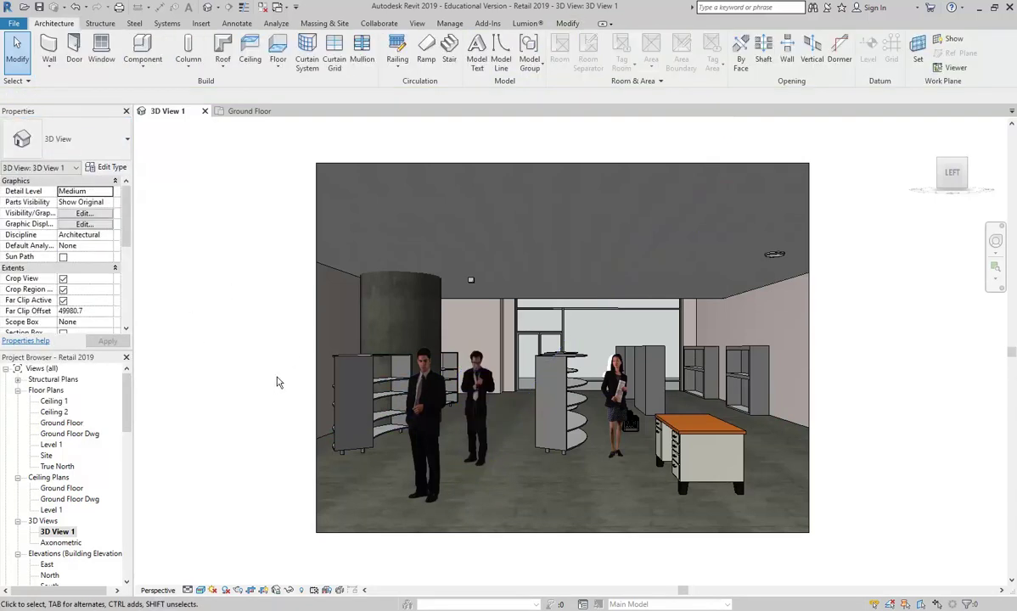
# Change the second man to the RPC Male type LaRon.
pyautogui.click(469, 395)
pyautogui.click(85, 149)
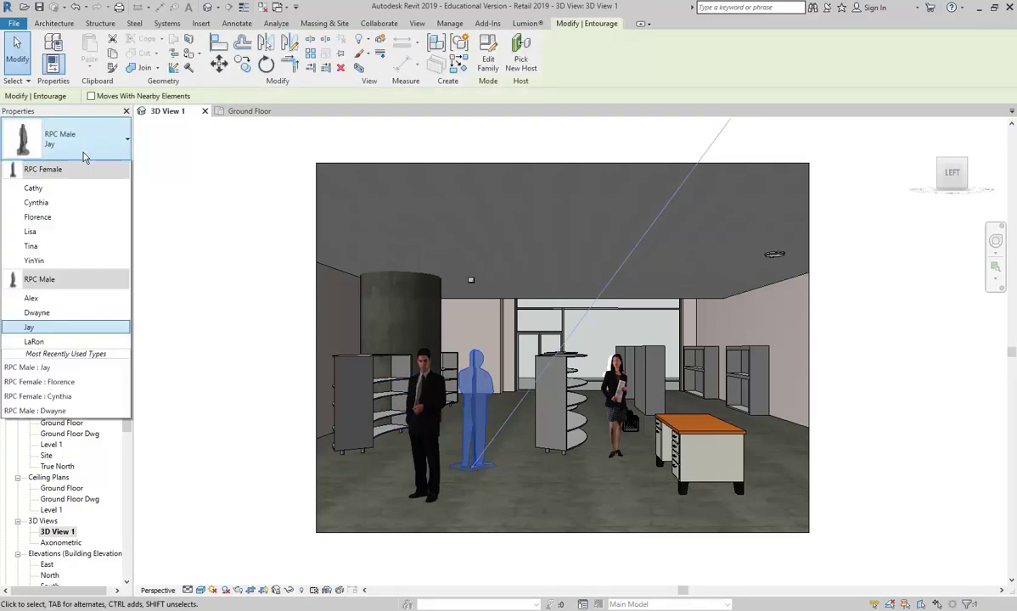
pyautogui.click(38, 352)
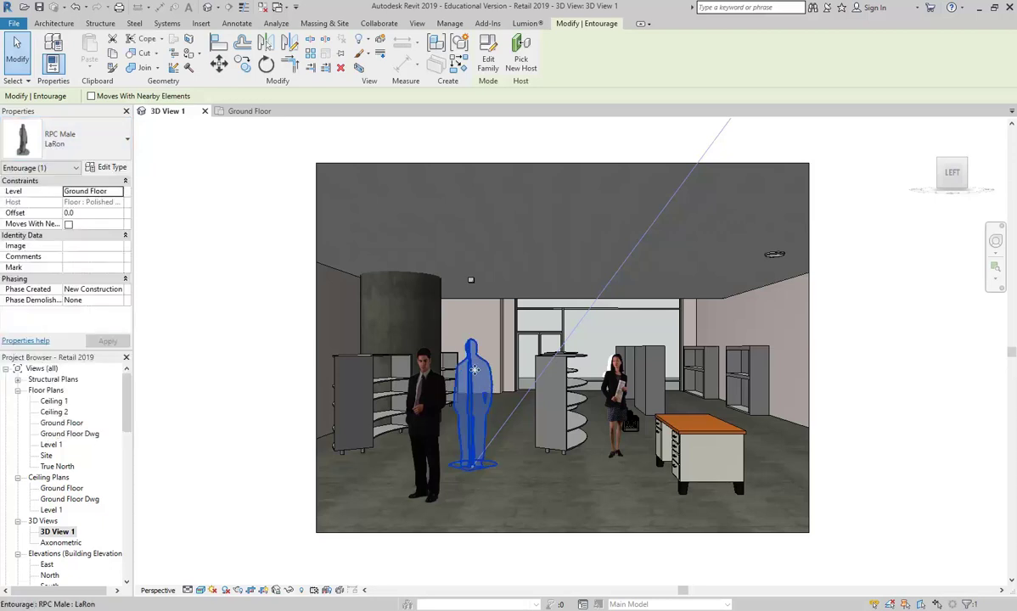
pyautogui.click(244, 258)
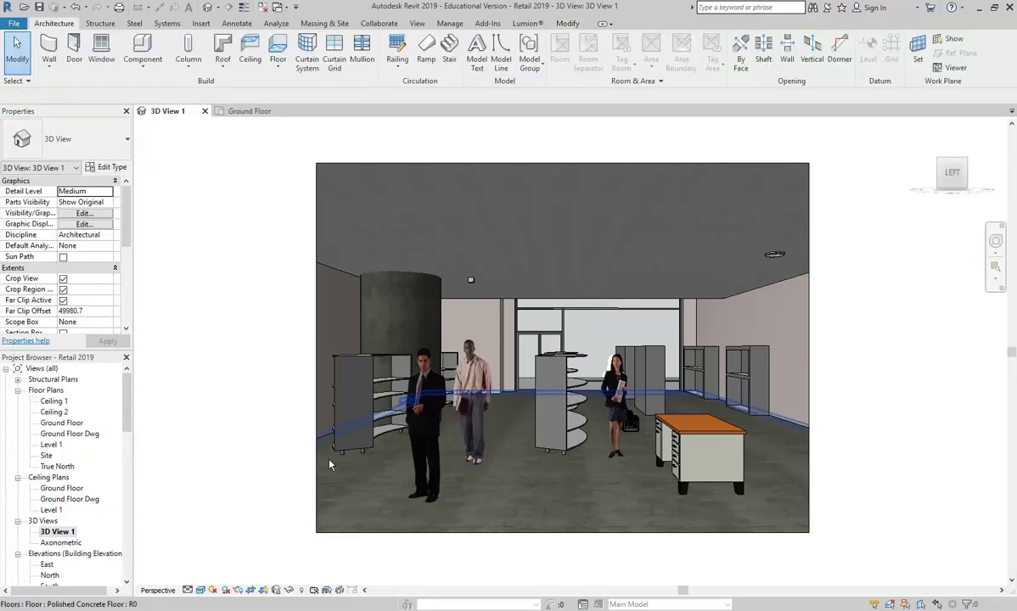
# Try to change the second man to the RPC Male type Alex.
pyautogui.click(471, 399)
pyautogui.click(84, 143)
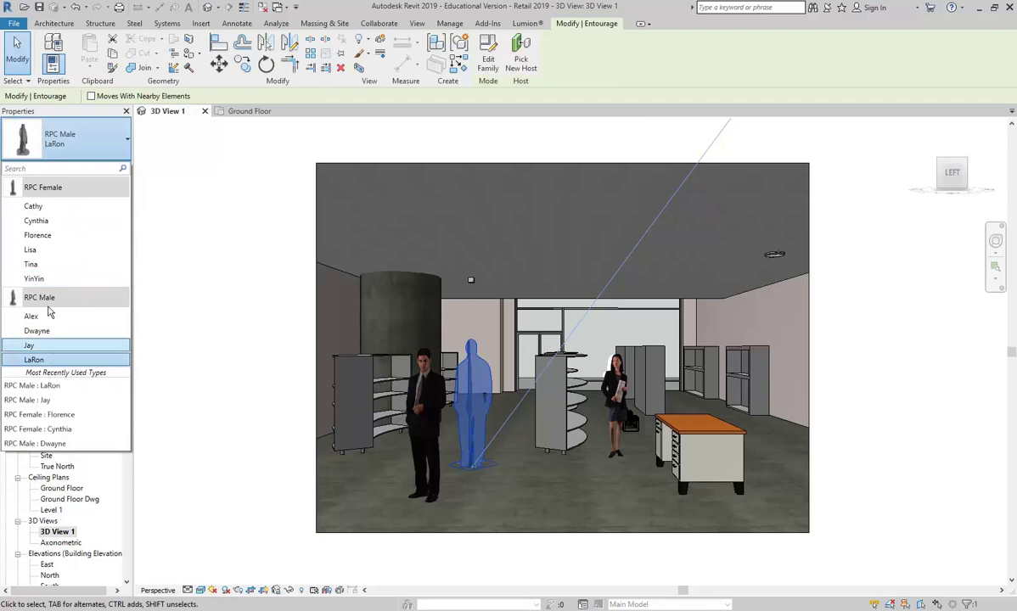
pyautogui.click(60, 317)
pyautogui.click(309, 305)
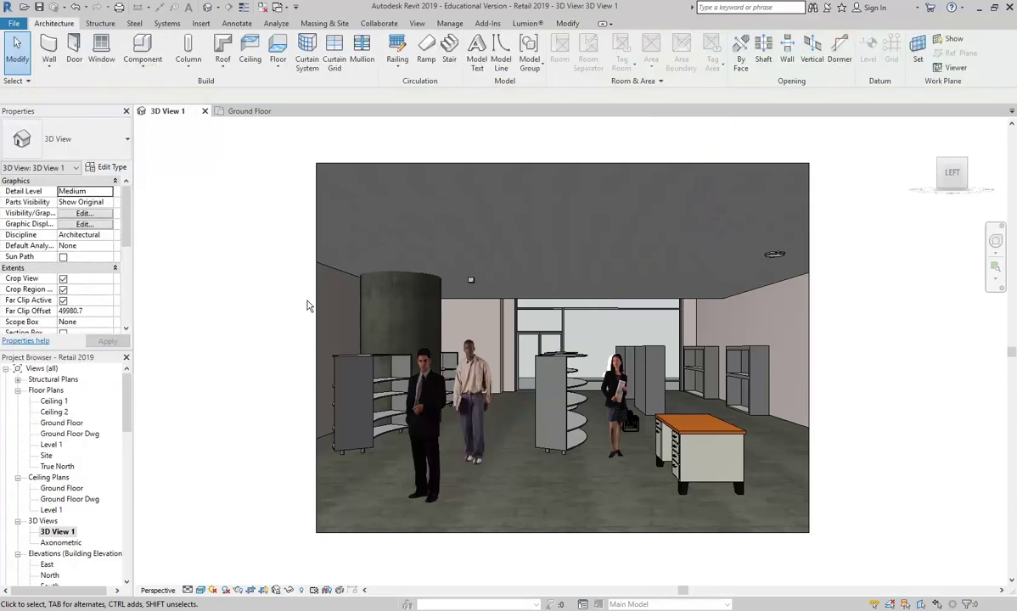
# Try the Alex type on the second man again, and switch him back to Jay.
pyautogui.click(466, 384)
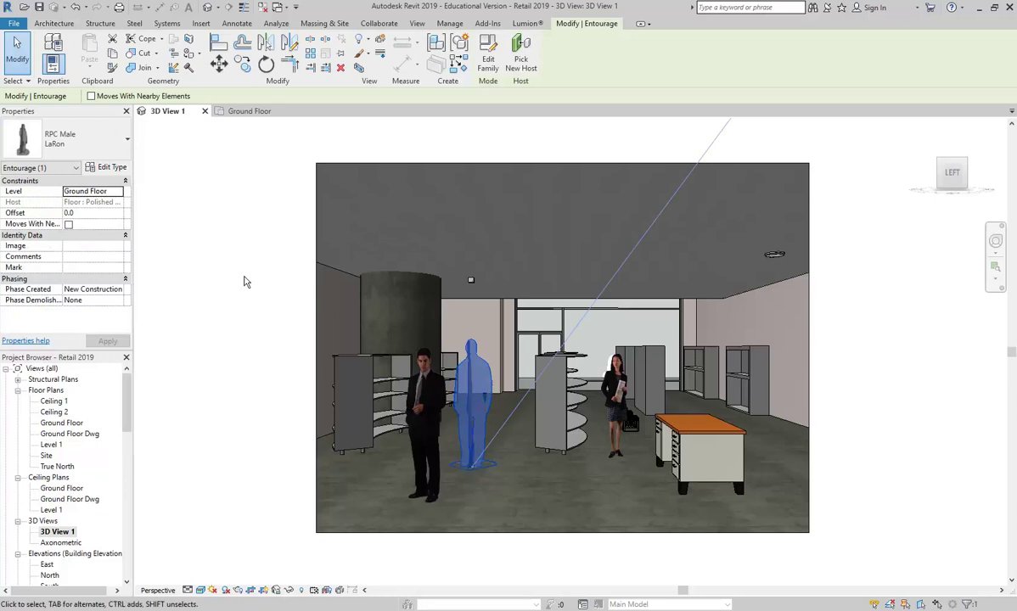
pyautogui.click(76, 138)
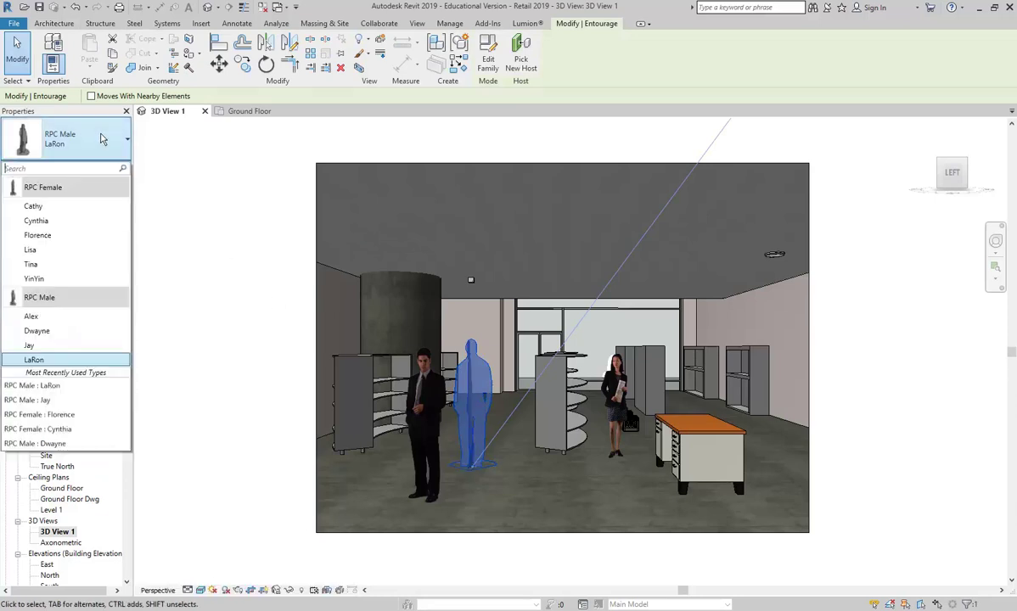
pyautogui.click(59, 317)
pyautogui.click(81, 139)
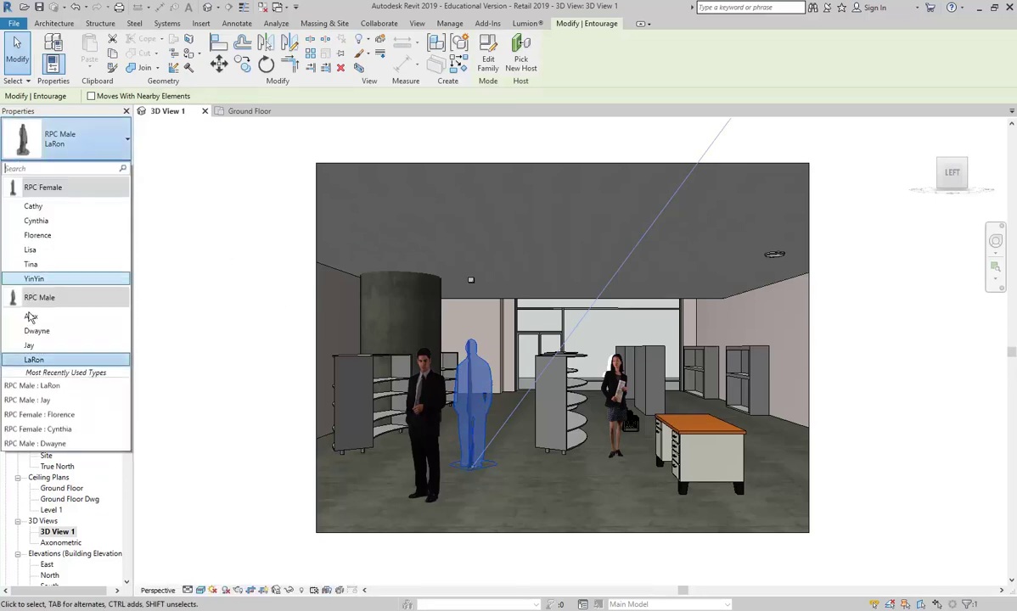
pyautogui.click(39, 345)
pyautogui.click(216, 233)
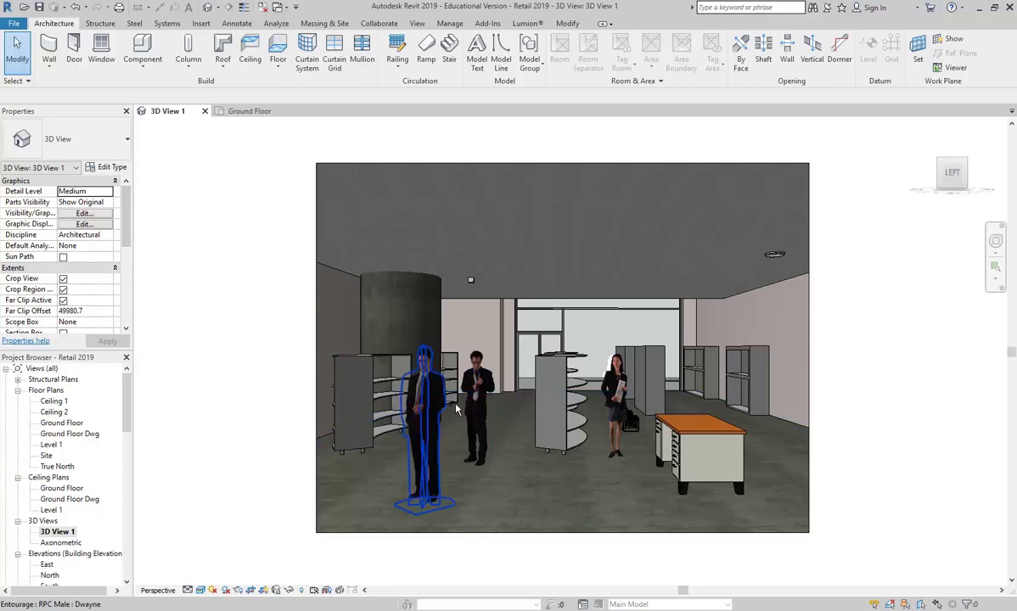
pyautogui.click(617, 421)
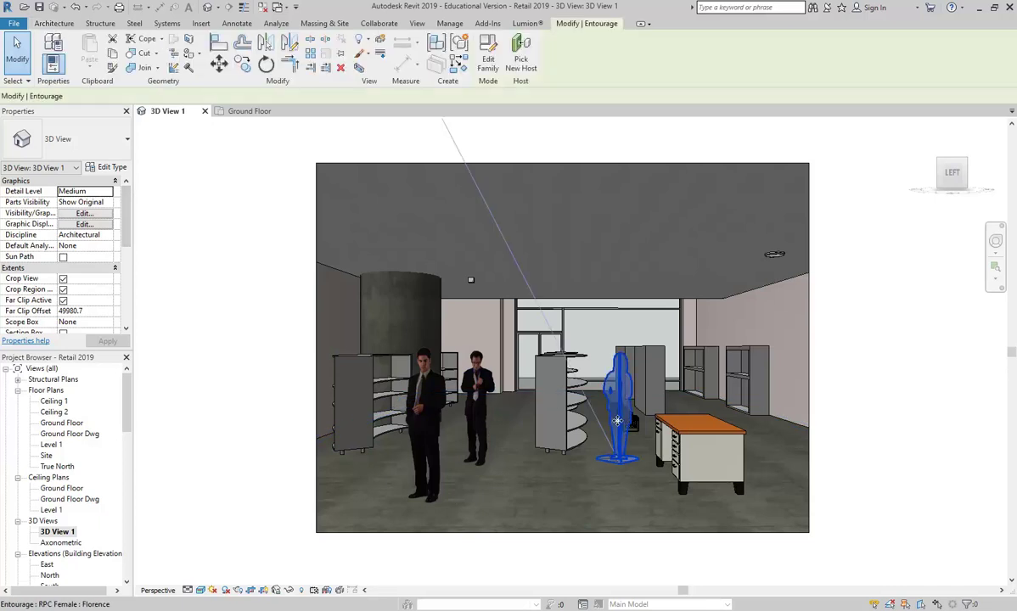
pyautogui.click(265, 285)
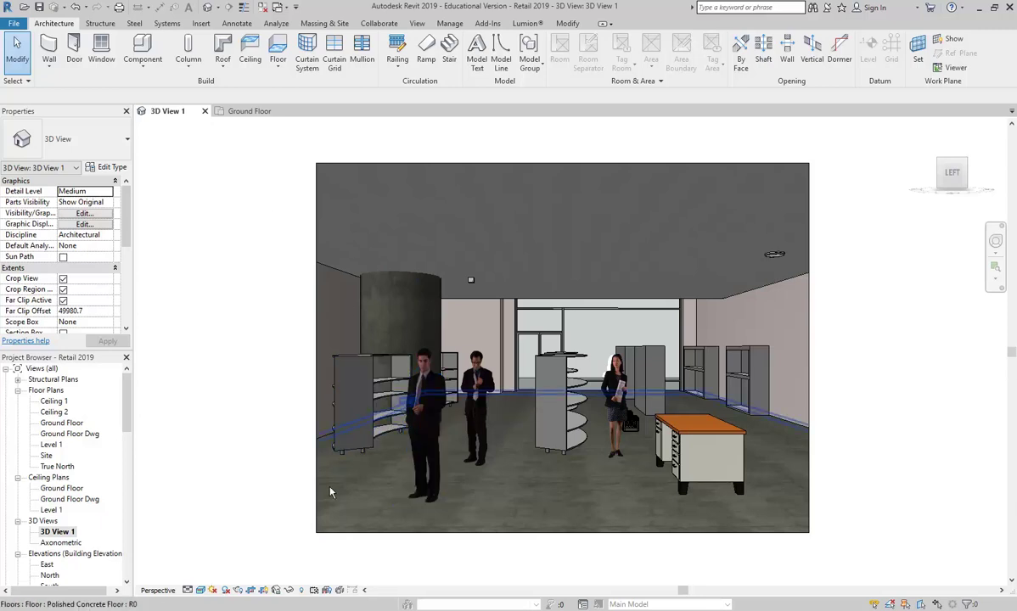
# Start a Draft rendering of 3D View 1, stop it partway and close the Rendering dialog.
pyautogui.click(70, 77)
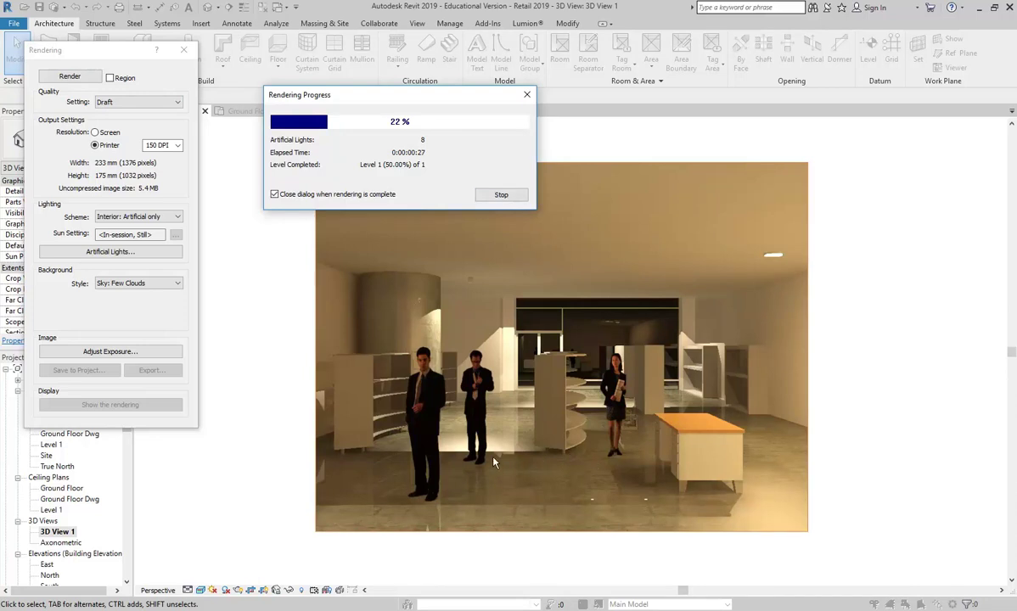
pyautogui.click(481, 194)
pyautogui.click(519, 312)
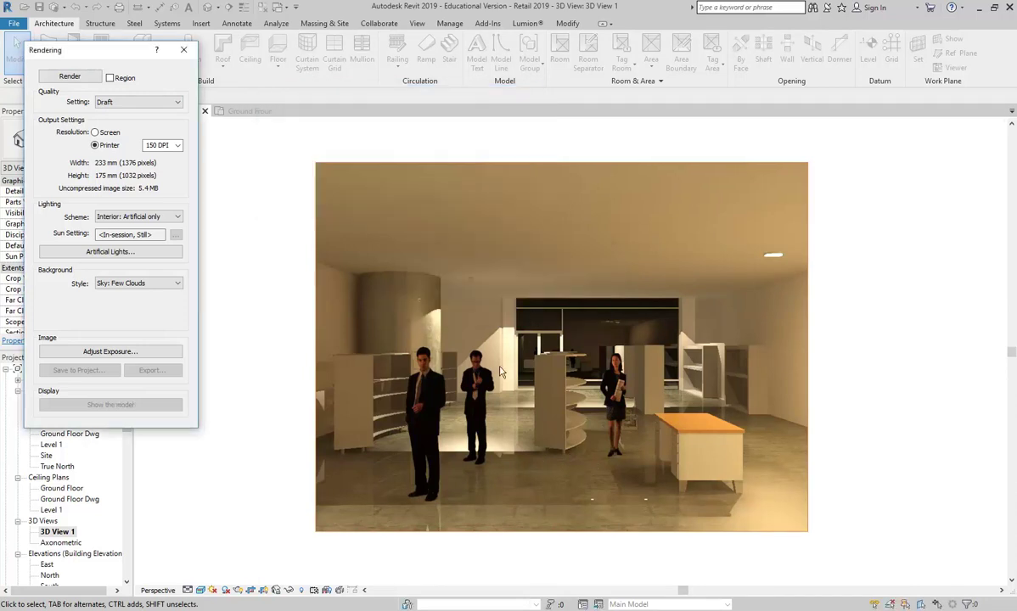
pyautogui.click(184, 50)
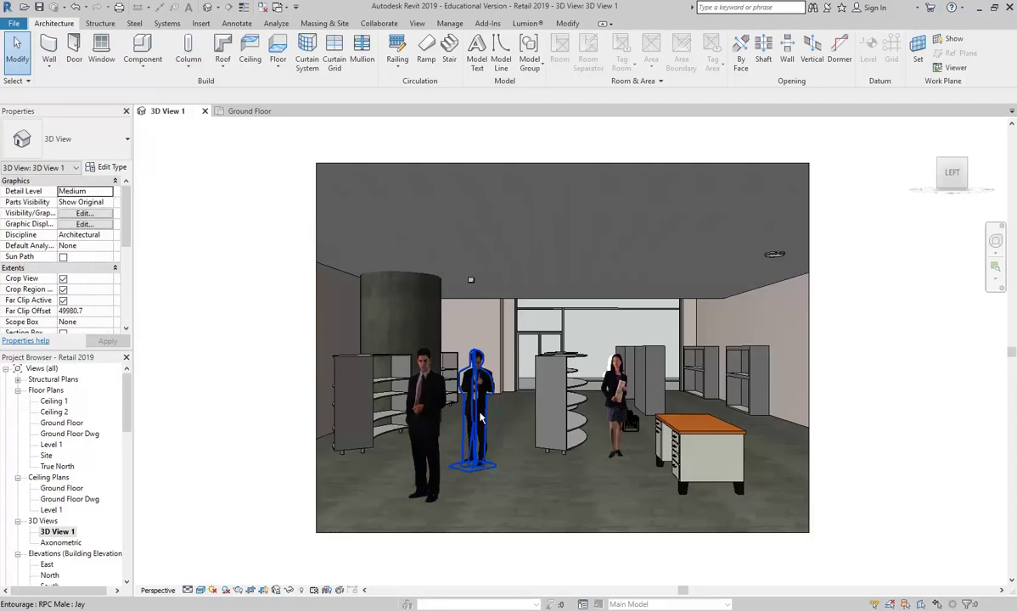
# Move the Jay figure farther back into the shop, between the curved shelving units.
pyautogui.click(481, 417)
pyautogui.moveTo(481, 418); pyautogui.dragTo(480, 404)
pyautogui.click(232, 317)
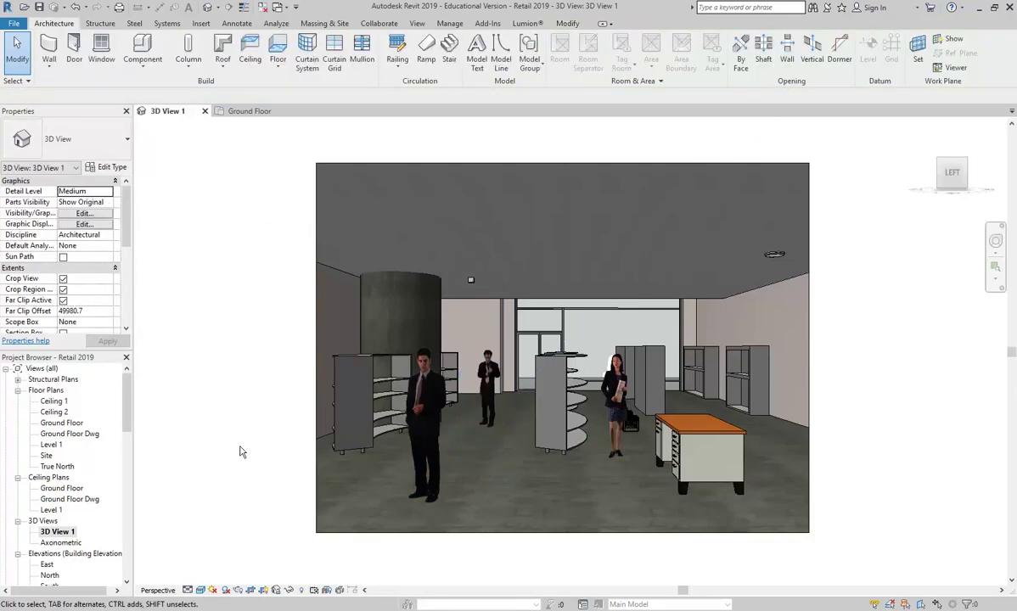
# Render 3D View 1 at Draft quality and export it as a JPEG named 3D View 1 tmp.
pyautogui.click(239, 591)
pyautogui.click(69, 76)
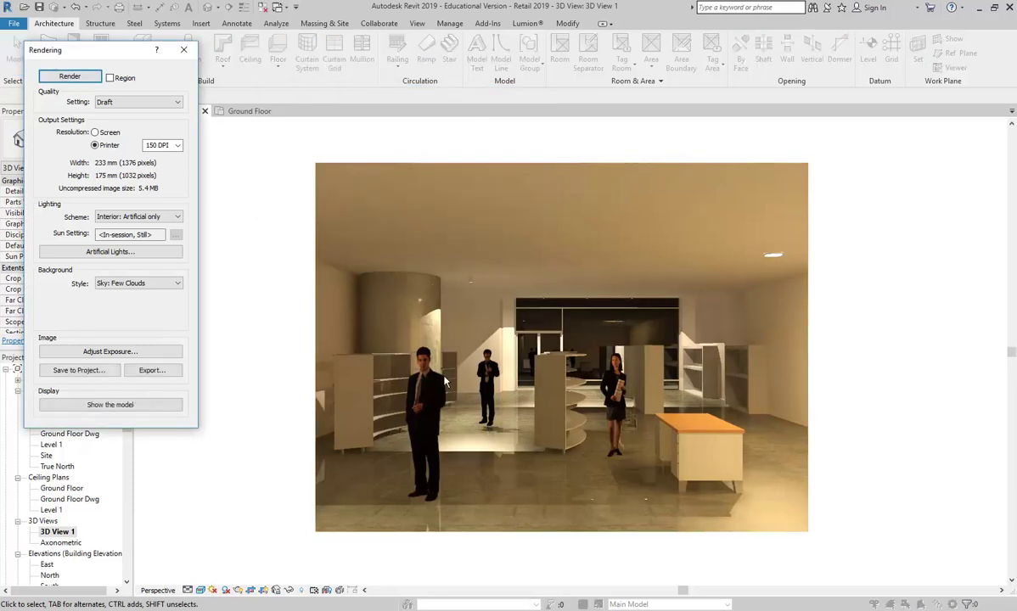
pyautogui.click(153, 369)
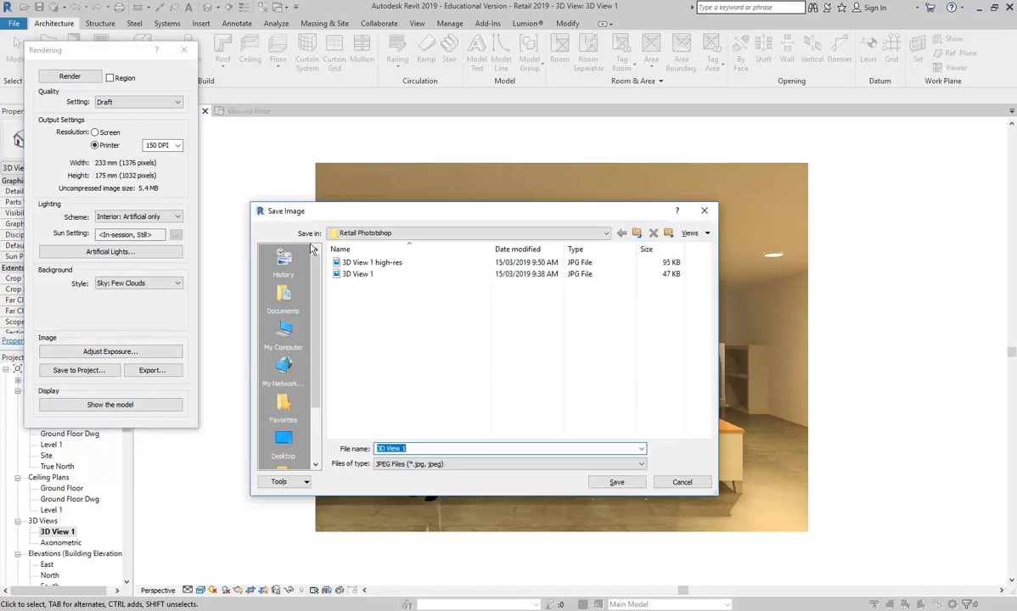
pyautogui.click(437, 448)
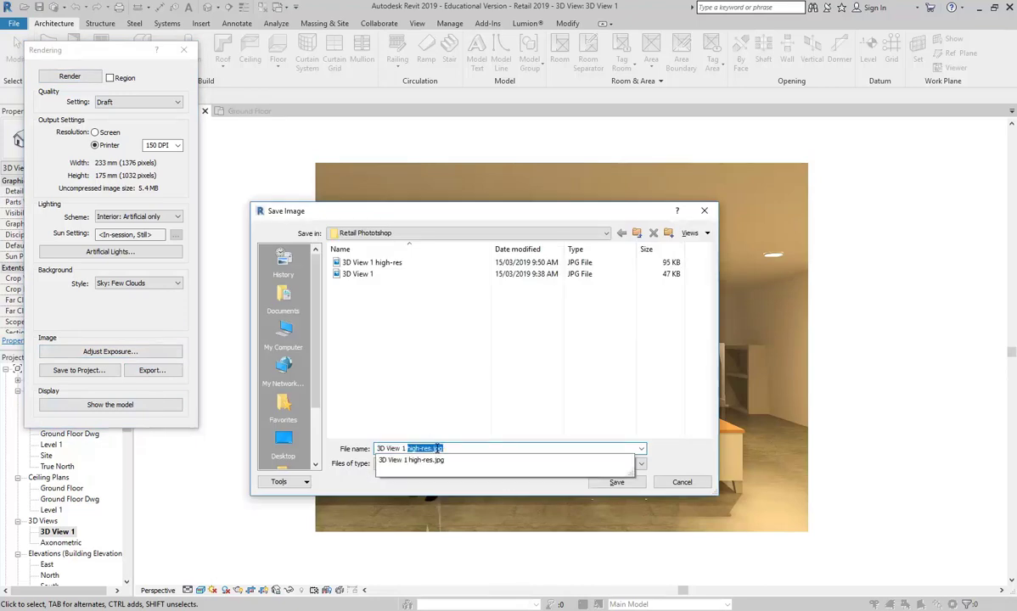
pyautogui.write('t')
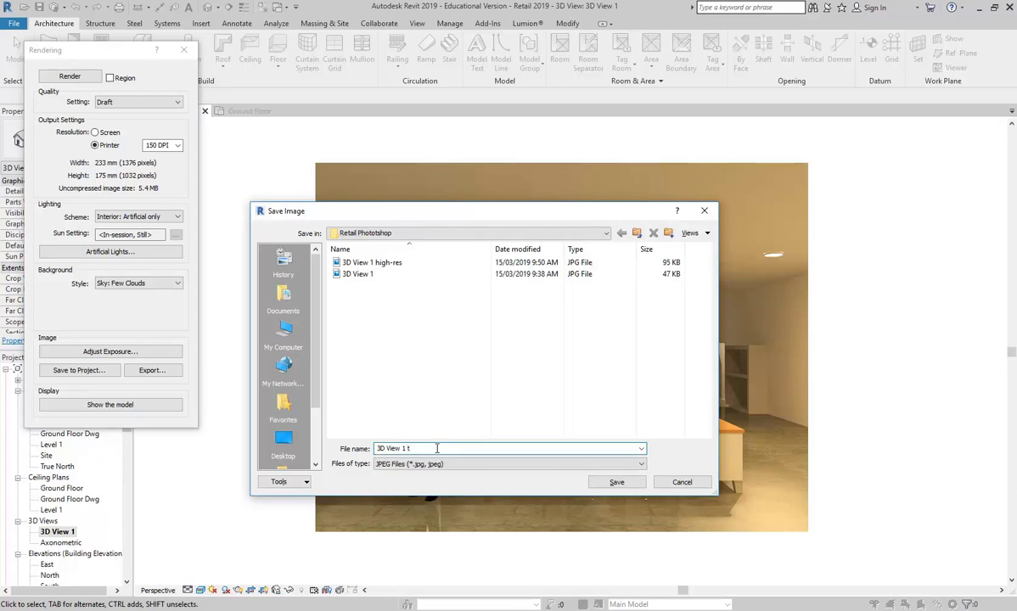
pyautogui.write('mp')
pyautogui.click(616, 481)
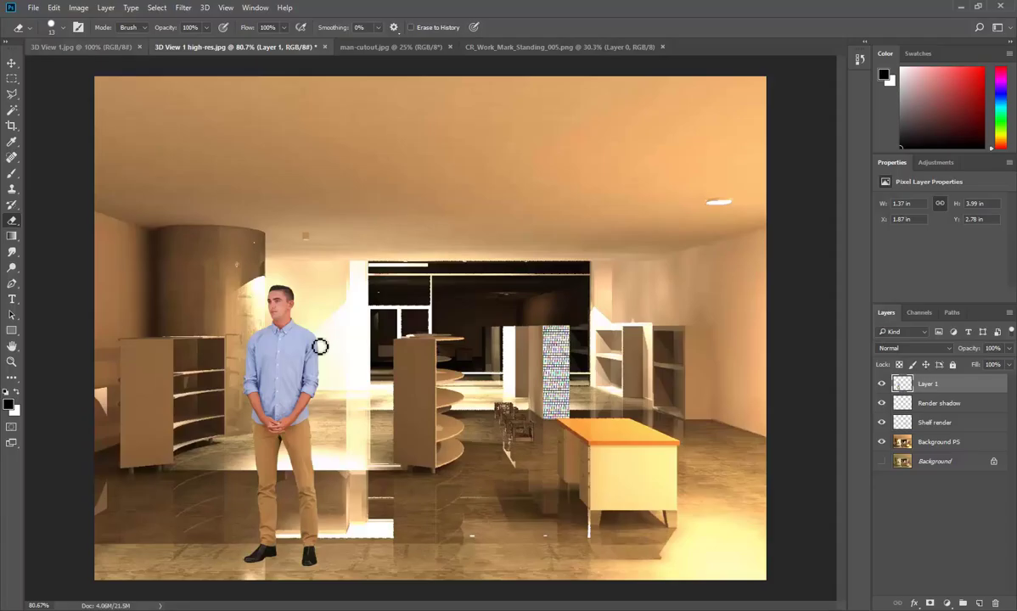
# Open the 3D View 1 tmp image from the 2019, 3D & Digital Pres, Retail Phototshop folder on the home drive.
pyautogui.click(33, 8)
pyautogui.click(38, 37)
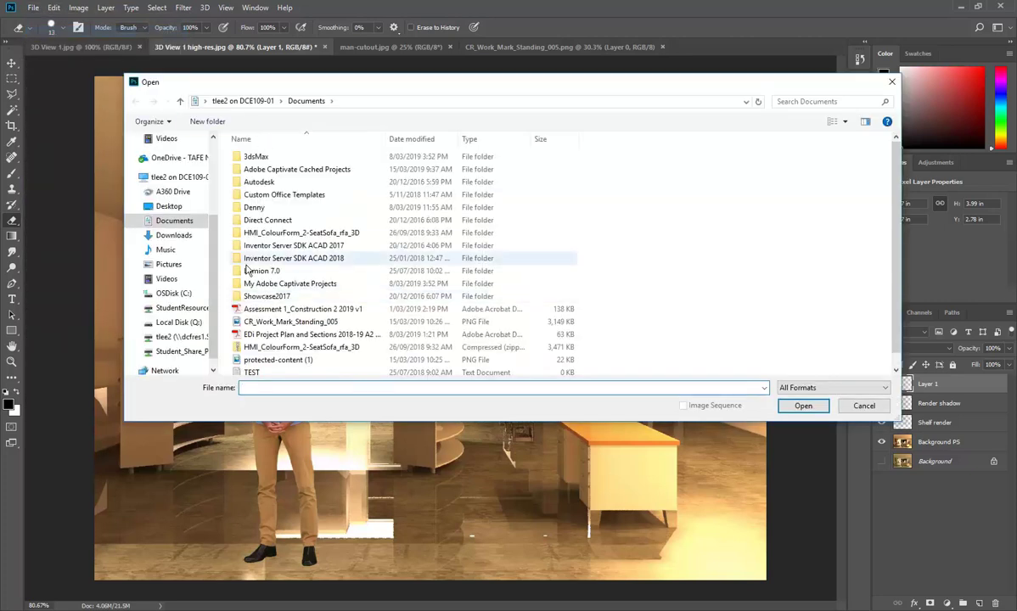
pyautogui.click(170, 350)
pyautogui.click(167, 340)
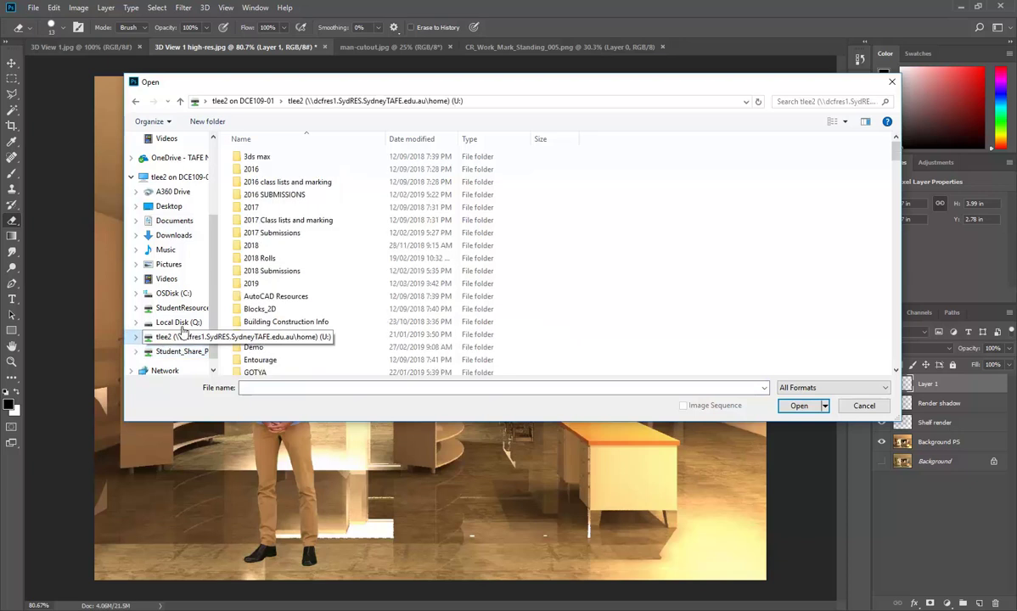
pyautogui.doubleClick(259, 284)
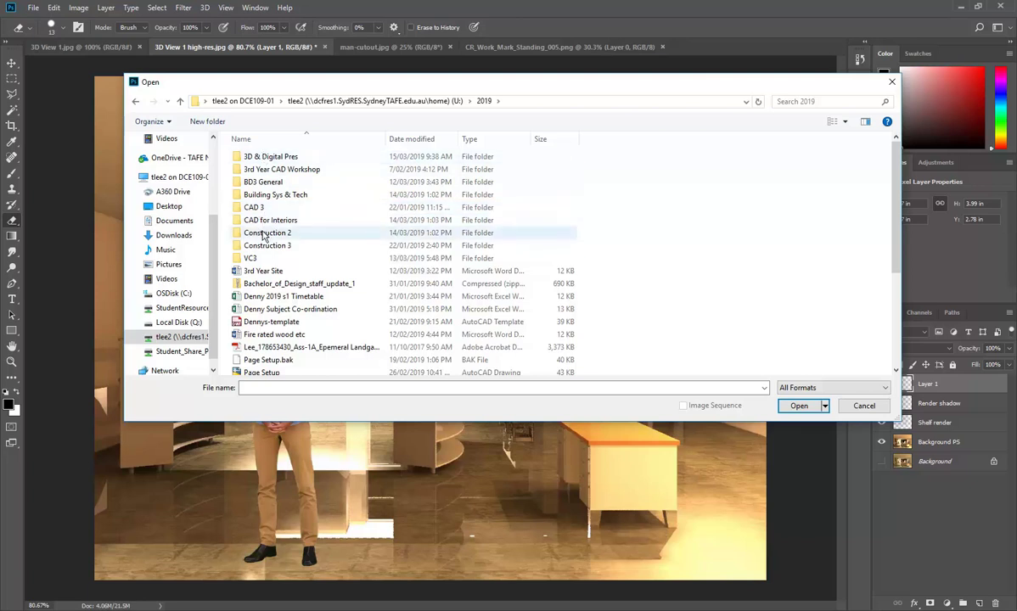
pyautogui.doubleClick(267, 156)
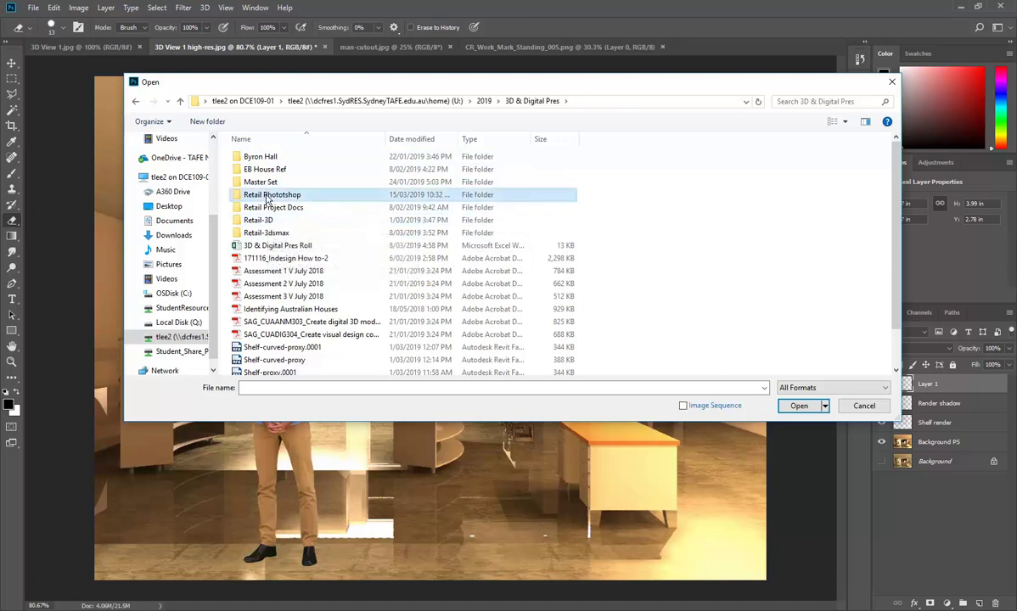
pyautogui.doubleClick(267, 196)
pyautogui.doubleClick(262, 173)
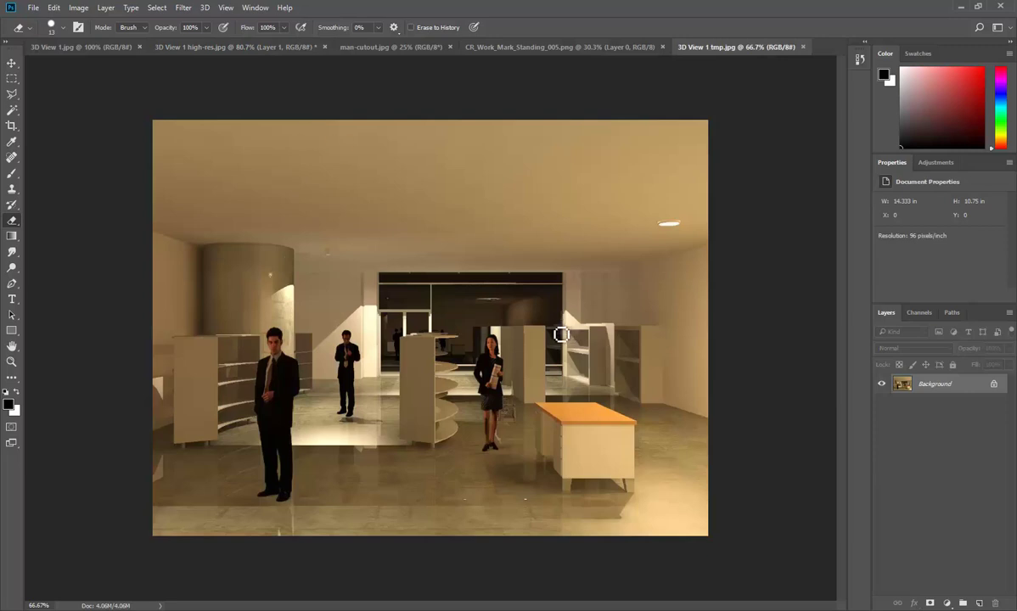
# Copy the whole 3D View 1 tmp image and paste it directly above the Background PS layer in 3D View 1 high-res.
pyautogui.click(53, 8)
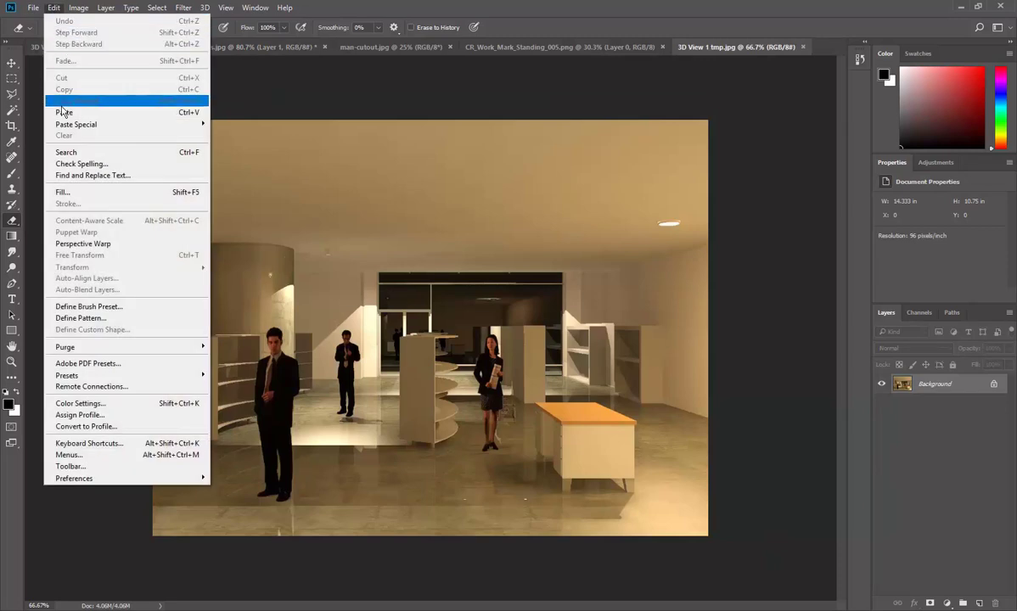
pyautogui.click(158, 21)
pyautogui.click(53, 7)
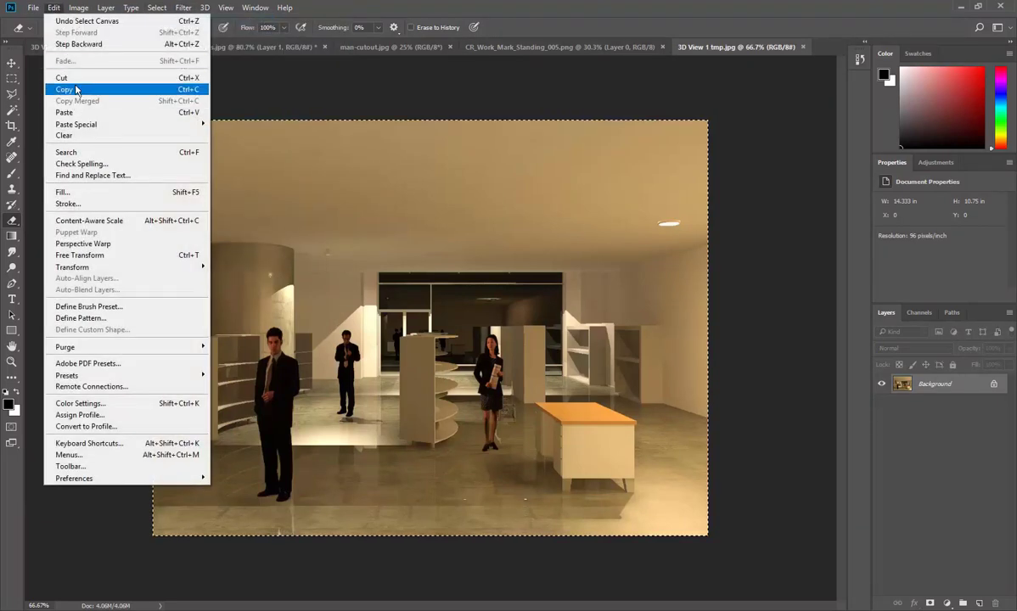
pyautogui.click(75, 89)
pyautogui.click(211, 46)
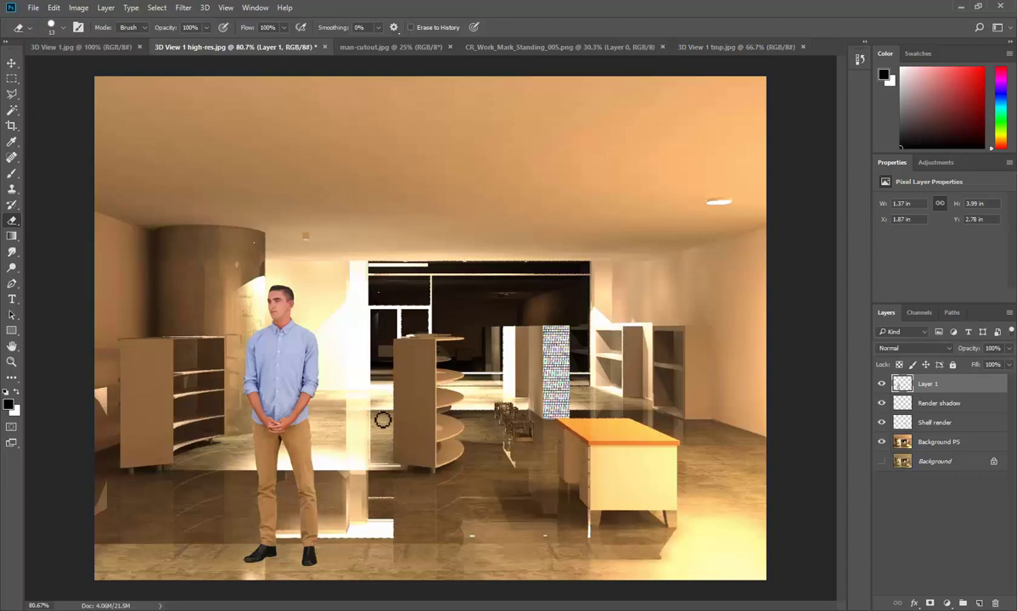
pyautogui.click(902, 445)
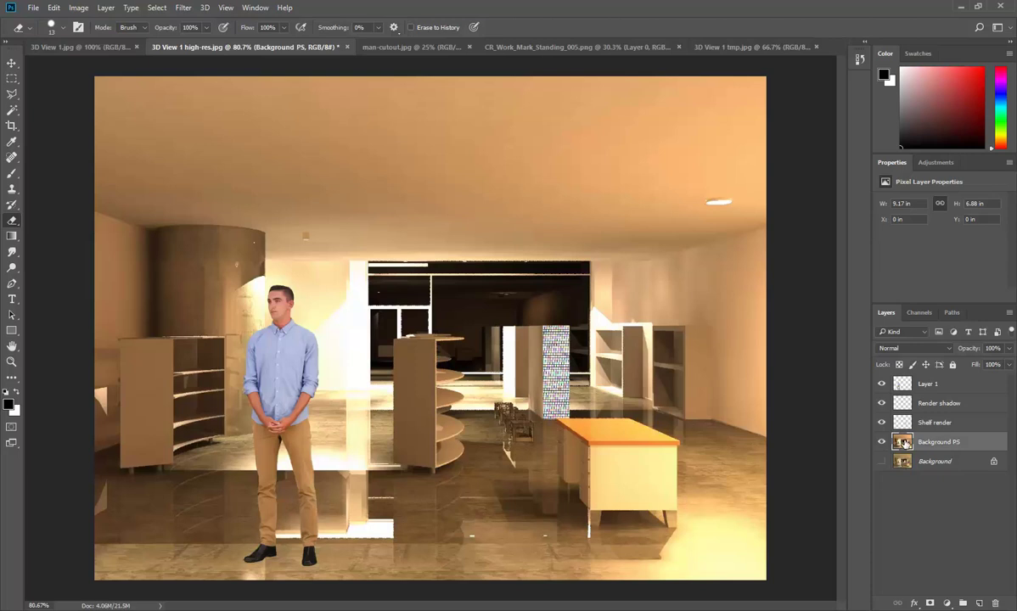
pyautogui.click(54, 9)
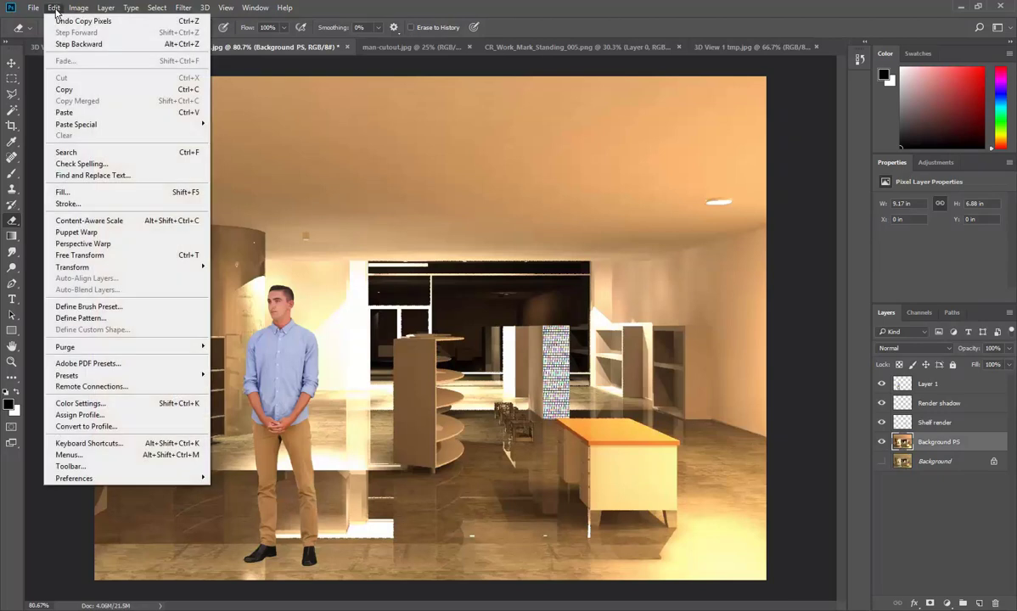
pyautogui.click(76, 112)
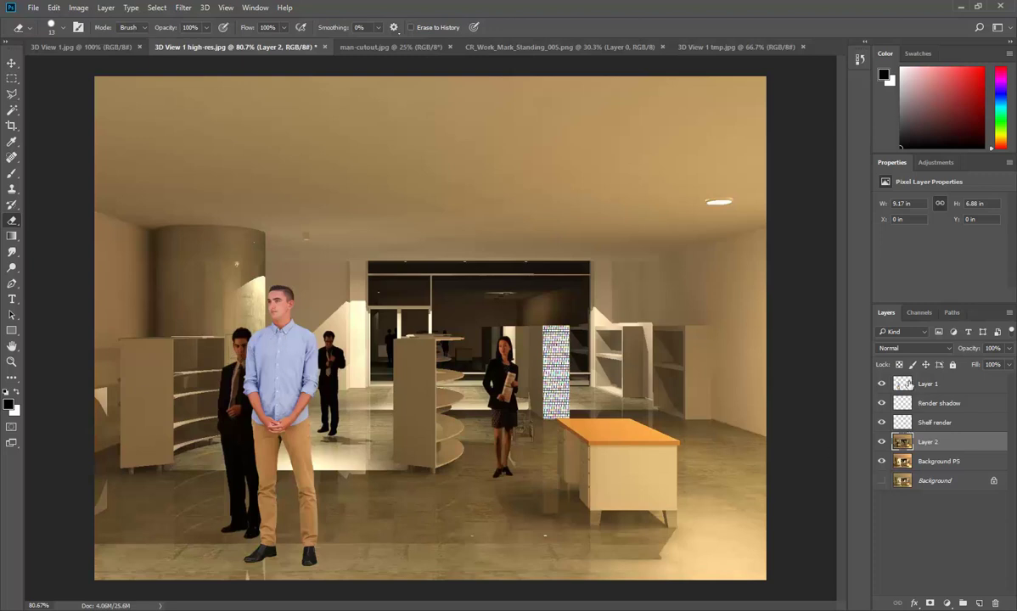
# Scale the blue-shirt man on Layer 1 down to about 1.07 by 3.13 in and place him over the front suited figure.
pyautogui.click(873, 386)
pyautogui.click(881, 383)
pyautogui.click(881, 383)
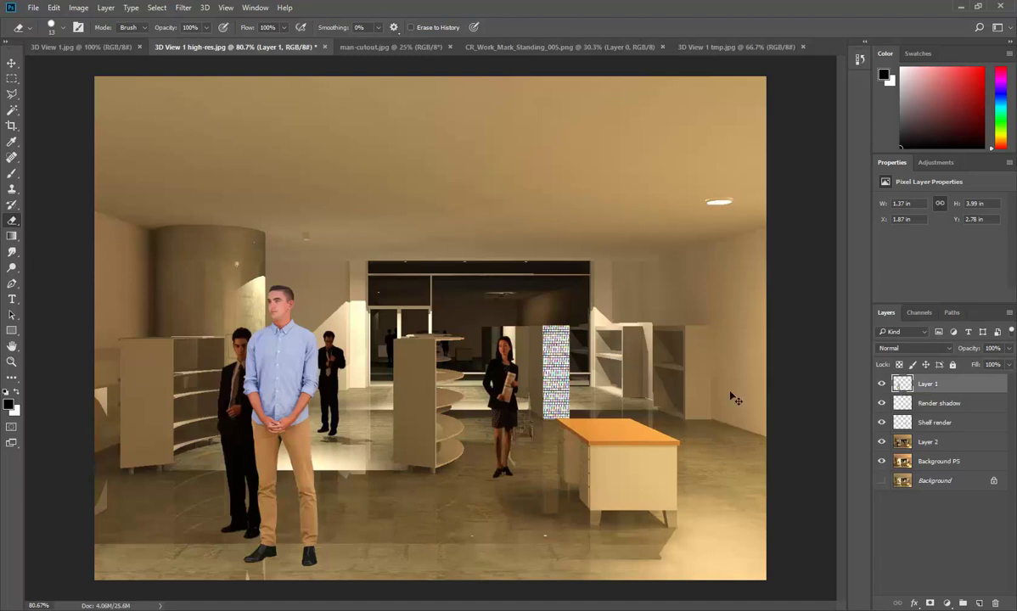
pyautogui.hotkey('ctrl', 't')
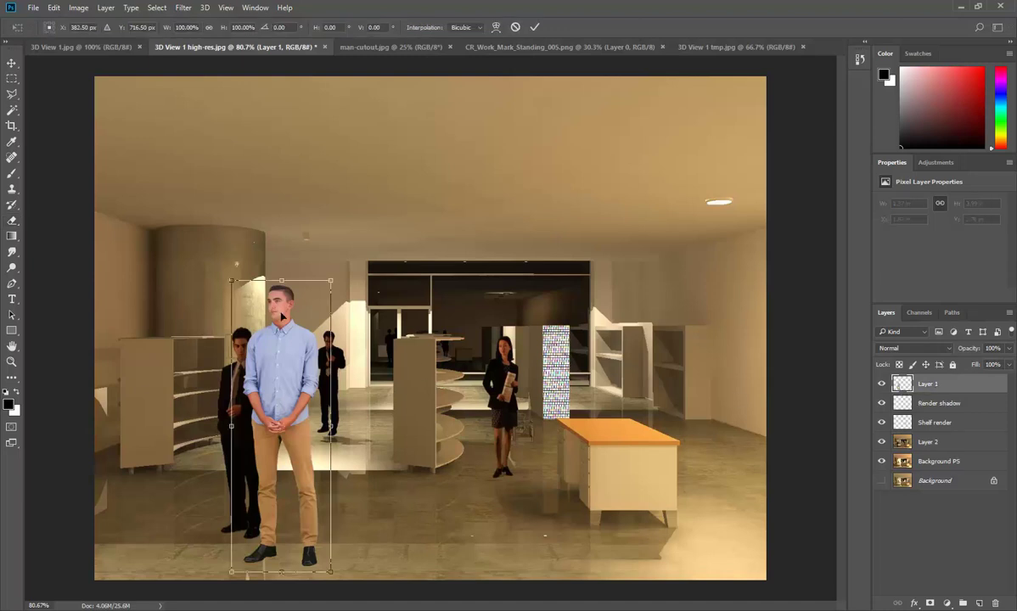
pyautogui.moveTo(331, 280); pyautogui.dragTo(318, 315)
pyautogui.moveTo(277, 385); pyautogui.dragTo(250, 357)
pyautogui.moveTo(292, 288); pyautogui.dragTo(279, 315)
pyautogui.press('Return')
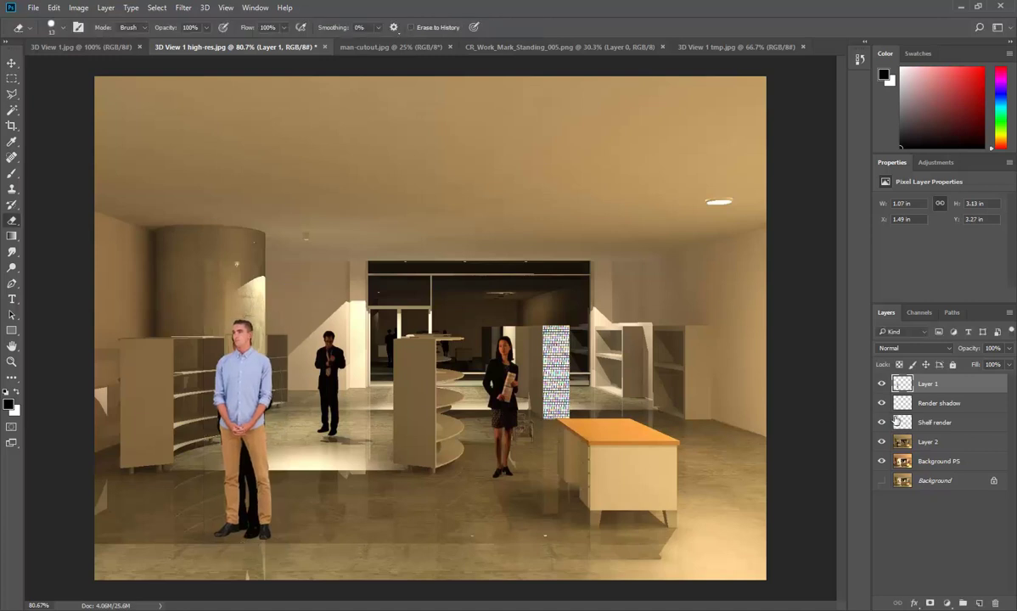
# Compare the composite with and without the pasted render on Layer 2.
pyautogui.click(881, 442)
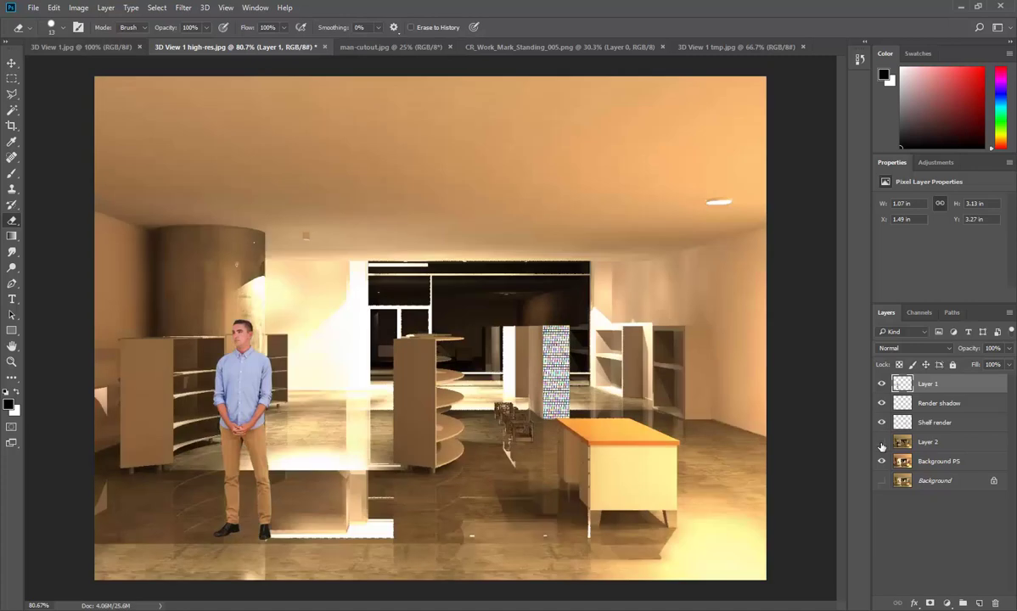
pyautogui.click(881, 442)
pyautogui.click(880, 442)
pyautogui.click(881, 442)
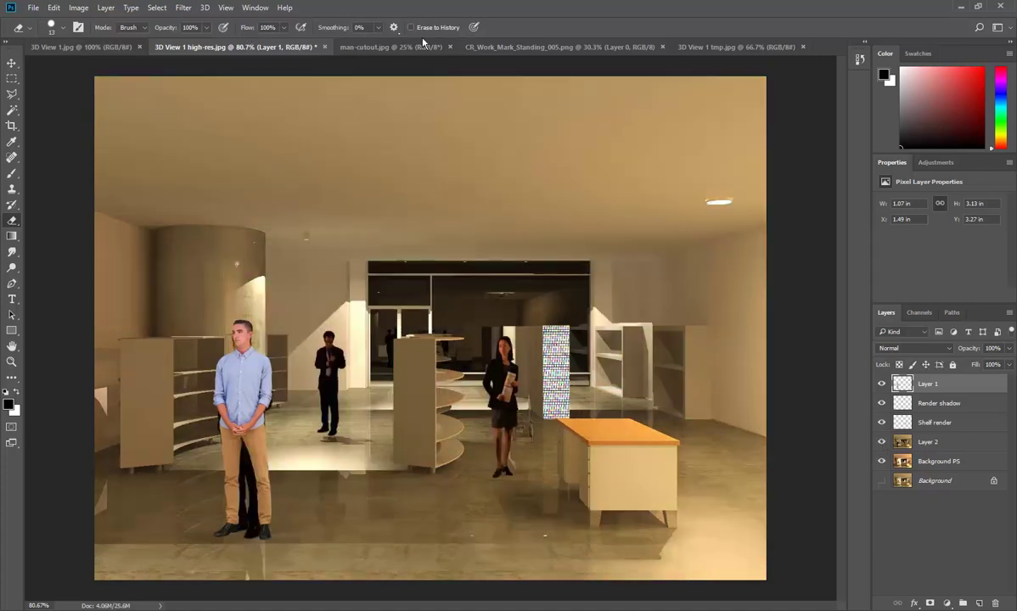
# Select the entire man-cutout image and copy it.
pyautogui.click(392, 48)
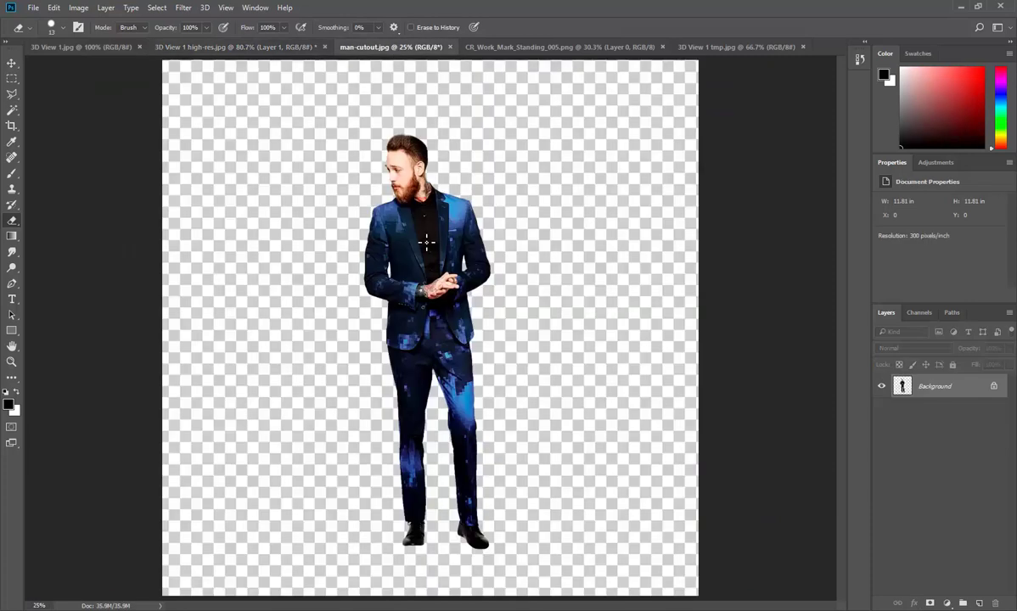
pyautogui.click(54, 7)
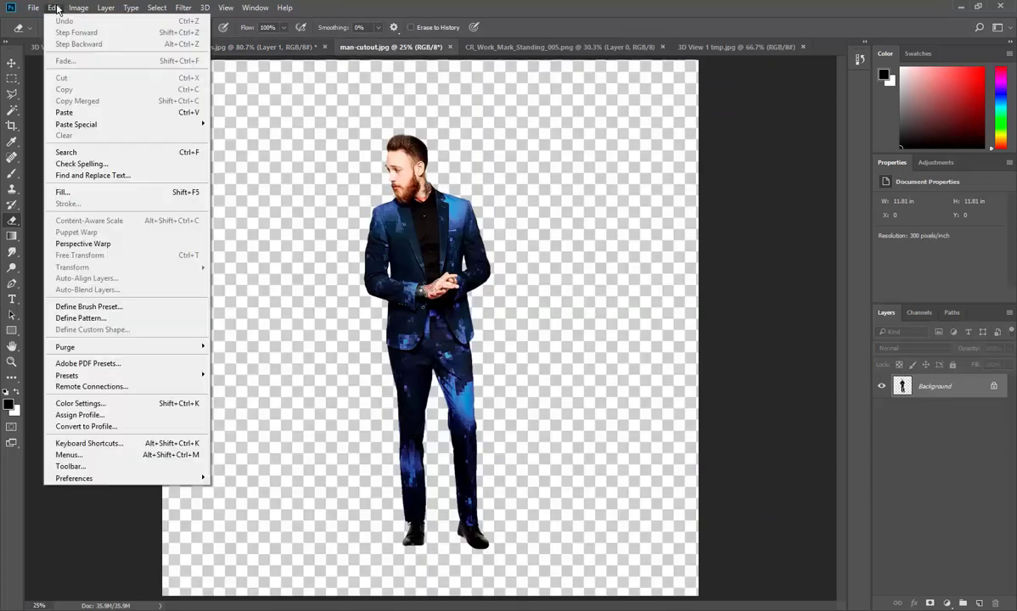
pyautogui.click(157, 20)
pyautogui.click(56, 8)
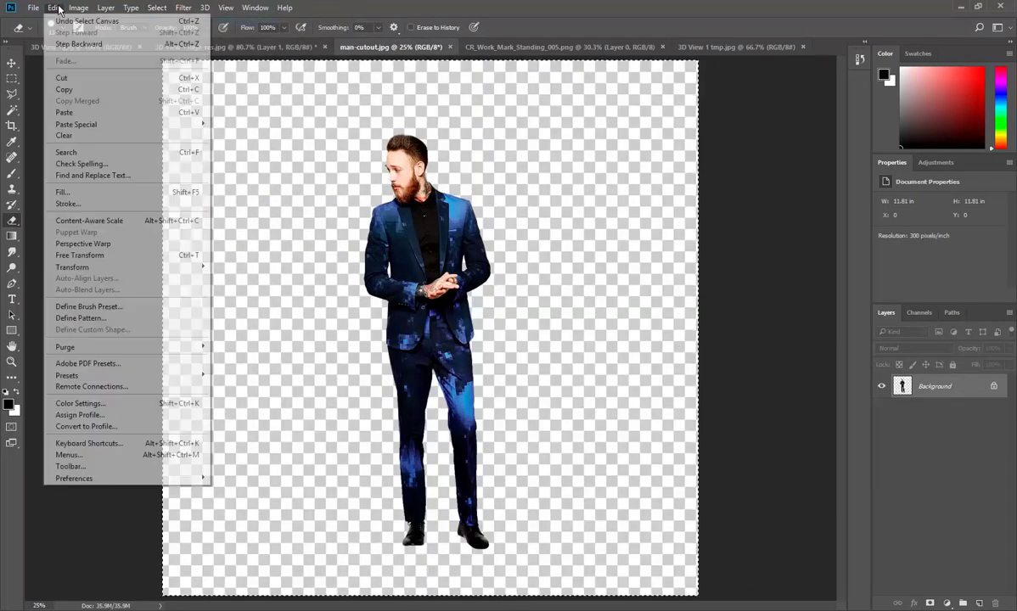
pyautogui.click(62, 91)
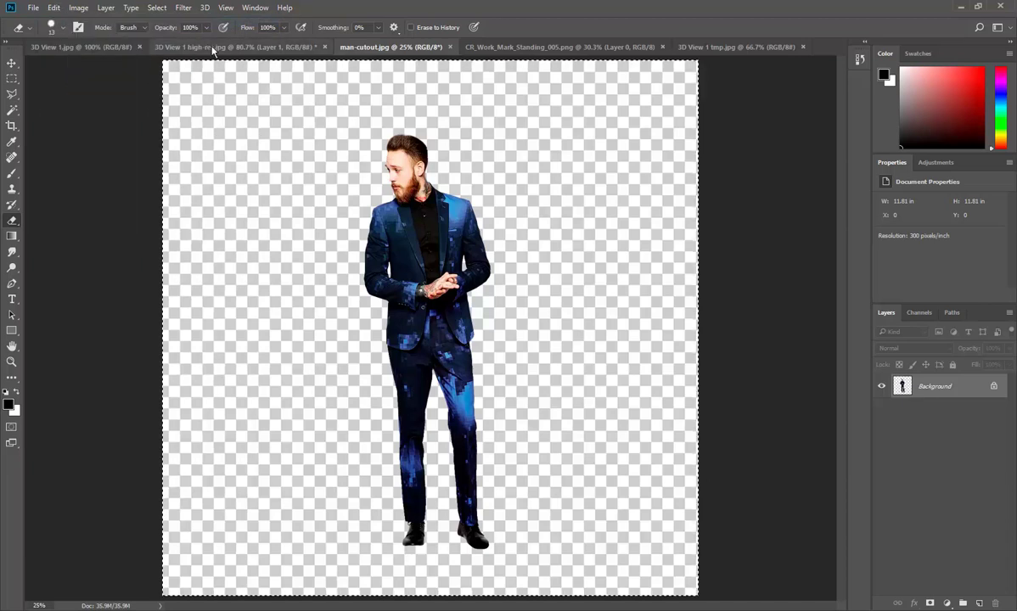
# Try to paste the copied man cutout above Layer 1 in the 3D View 1 high-res image.
pyautogui.click(233, 47)
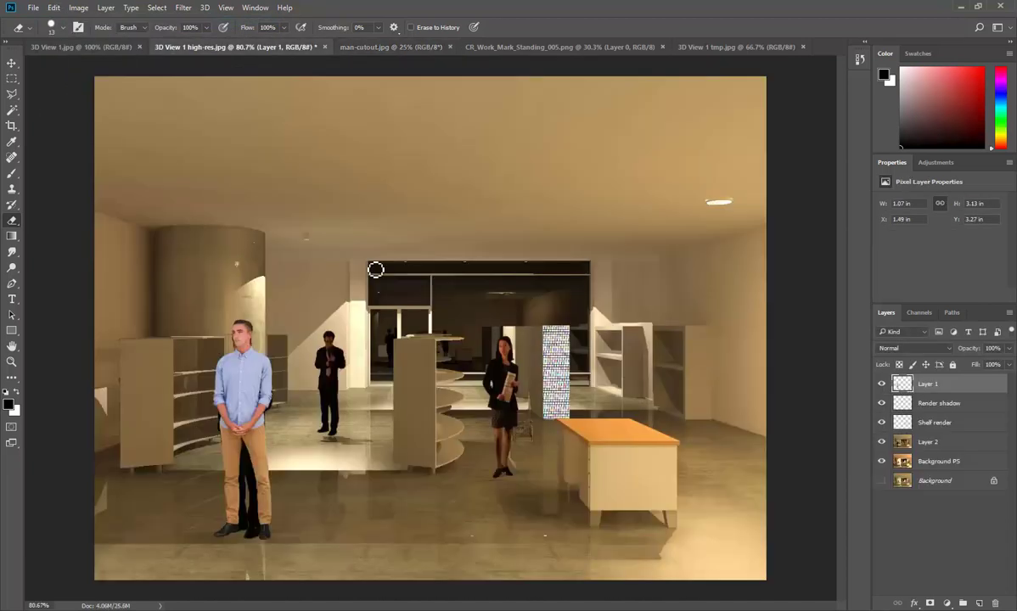
pyautogui.click(53, 8)
pyautogui.click(66, 113)
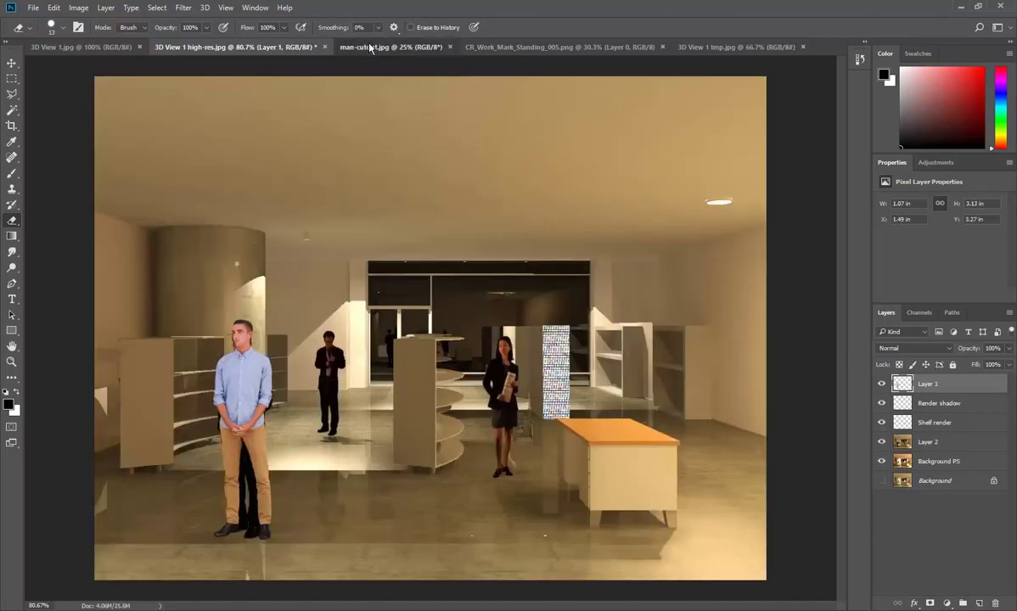
# Copy the selected man-cutout image again, paste it above Layer 1 in 3D View 1 high-res, and hide the pasted layer.
pyautogui.click(370, 47)
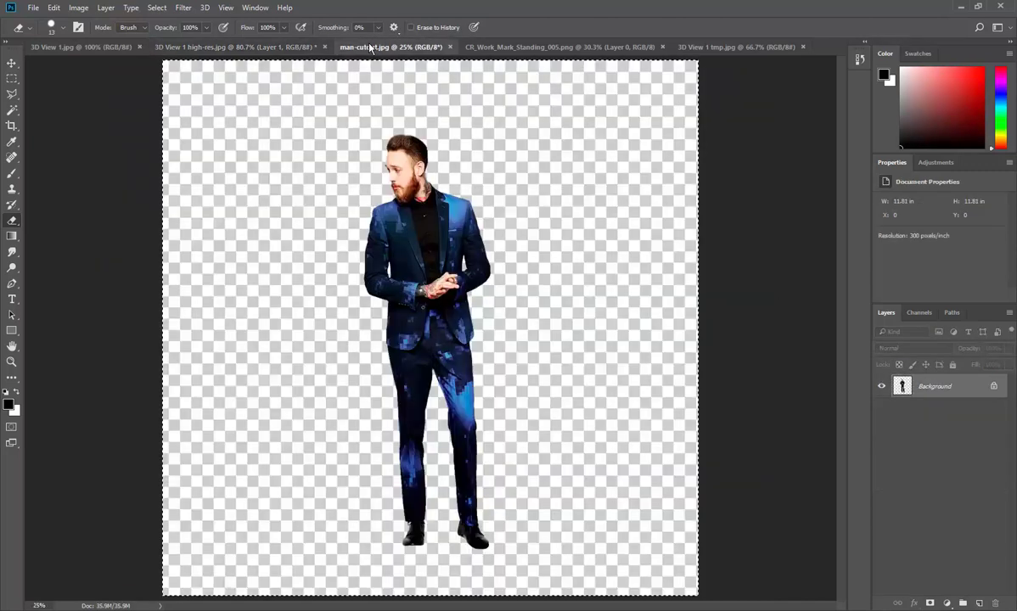
pyautogui.click(53, 8)
pyautogui.click(68, 89)
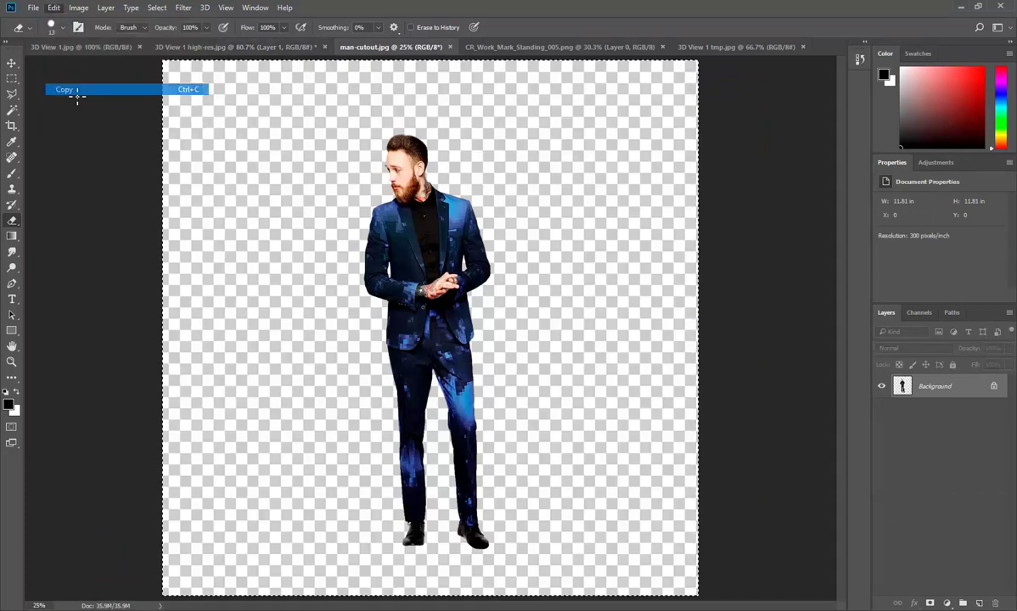
pyautogui.click(206, 48)
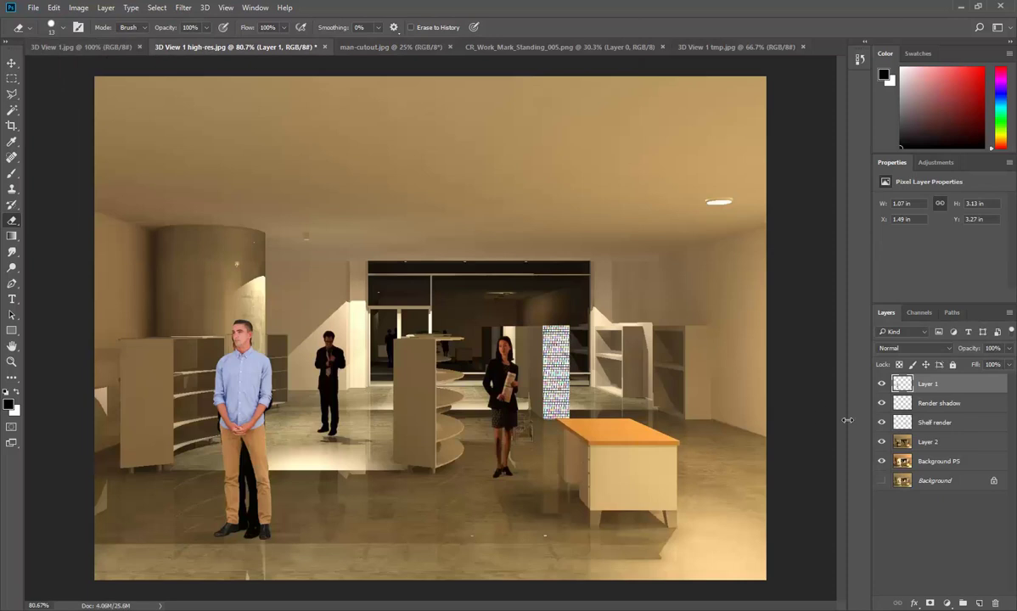
pyautogui.click(53, 8)
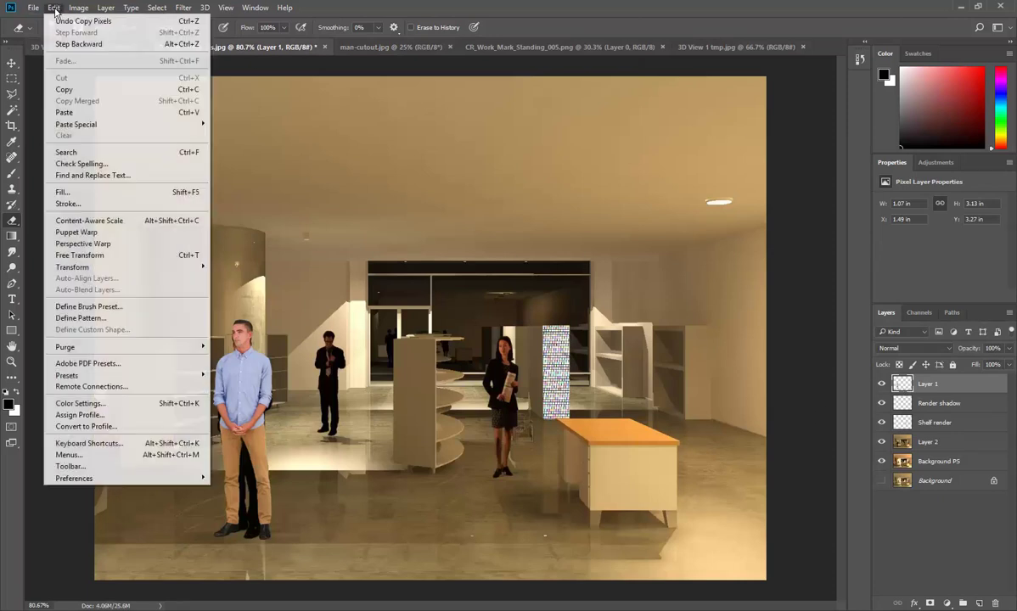
pyautogui.click(119, 112)
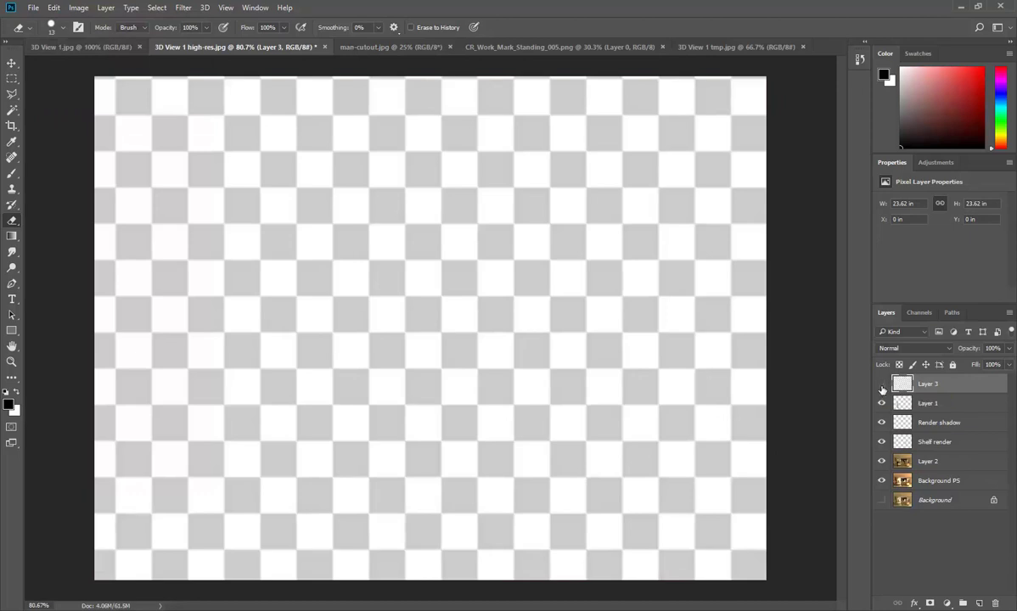
pyautogui.click(881, 384)
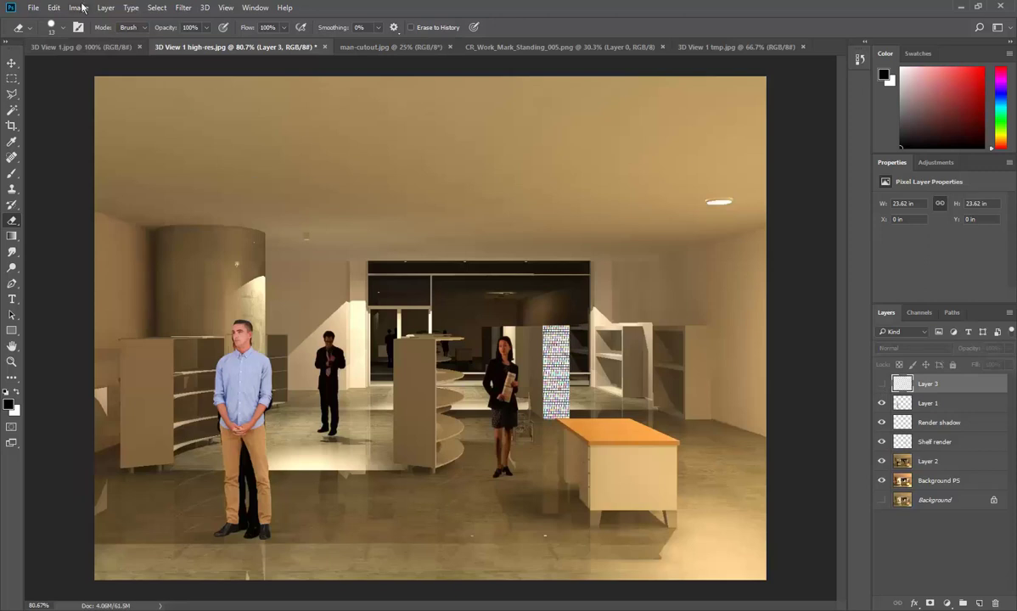
# Close the man-cutout image.
pyautogui.click(33, 7)
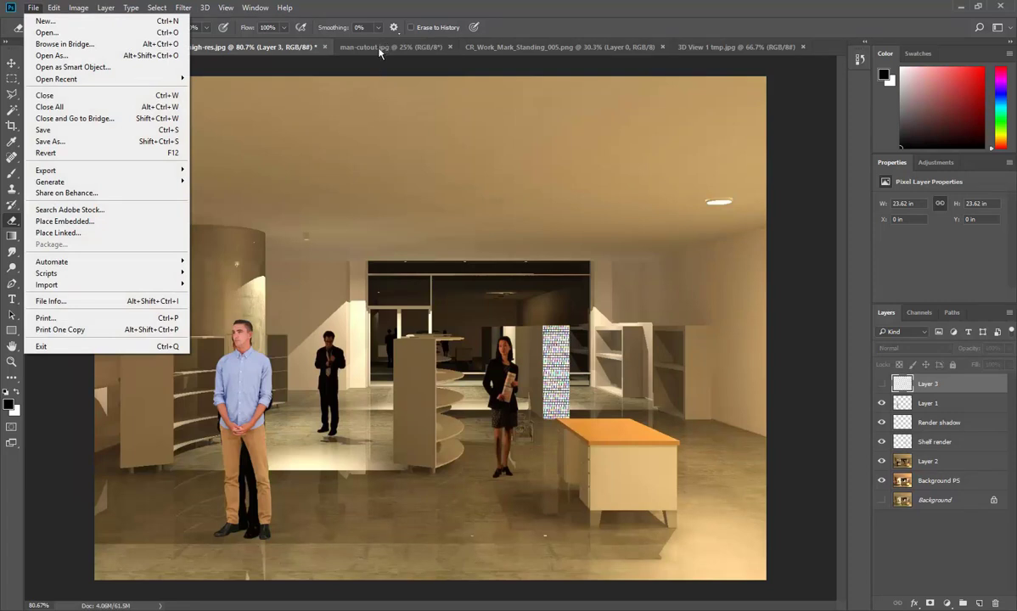
pyautogui.click(41, 8)
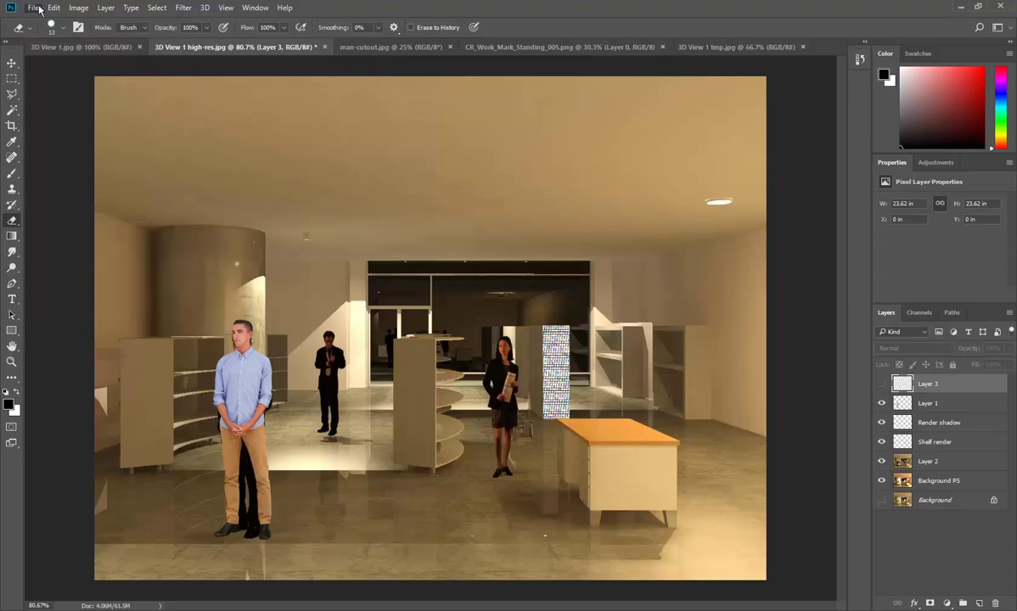
pyautogui.click(382, 46)
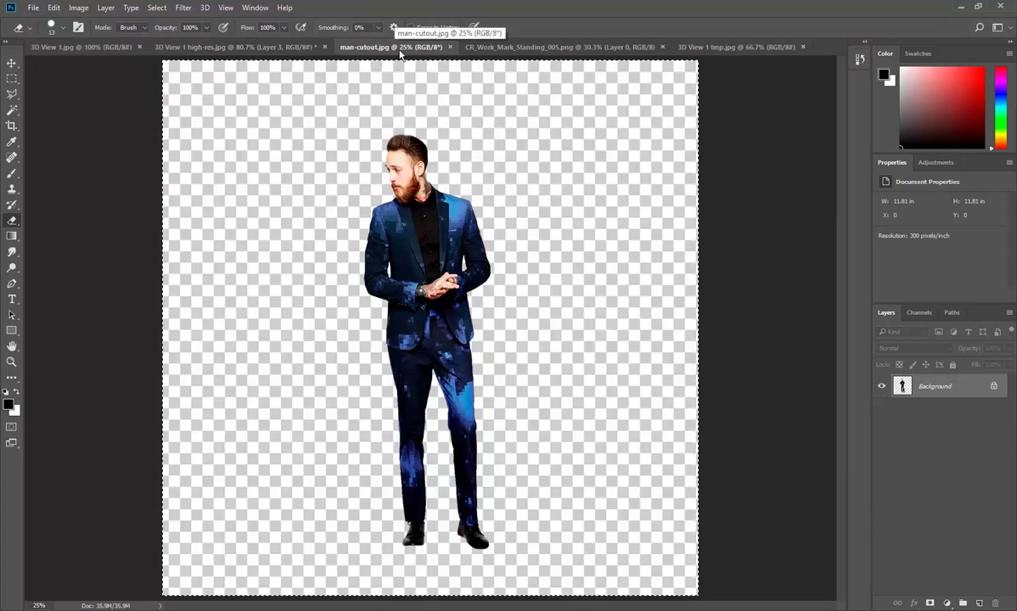
pyautogui.click(451, 47)
# Browse for a file to open in the People folder under StudentResources, EDU_DC_InteriorDesign, Material Images.
pyautogui.click(32, 7)
pyautogui.click(40, 31)
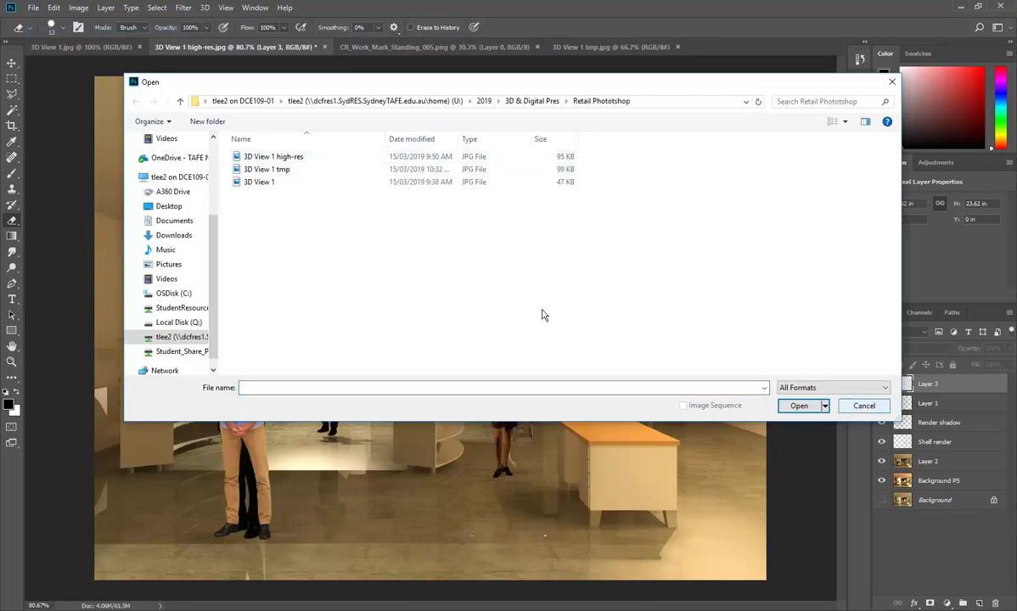
pyautogui.click(174, 307)
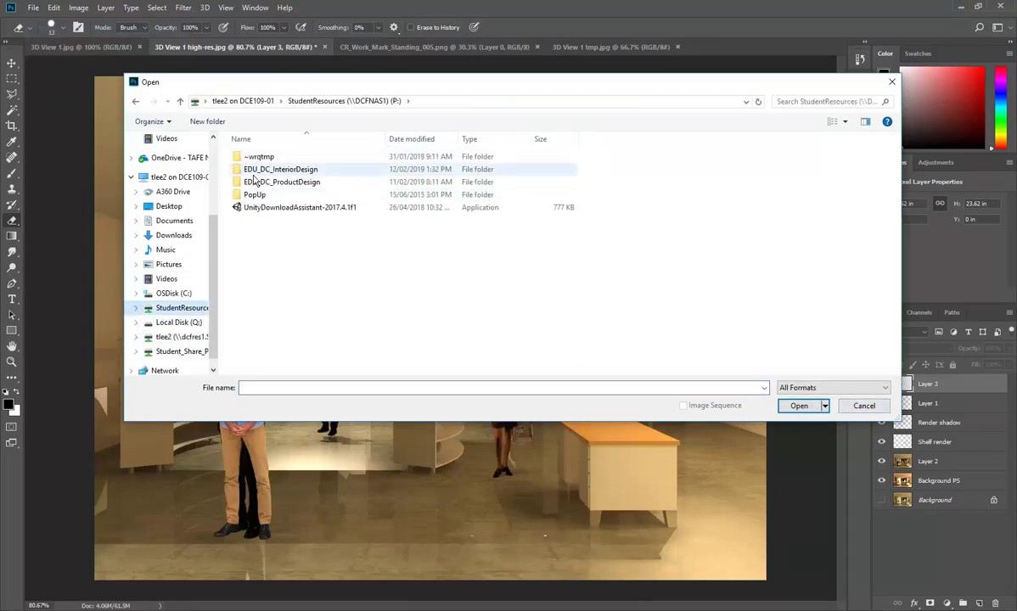
pyautogui.doubleClick(254, 171)
pyautogui.scroll(-5, 280, 243)
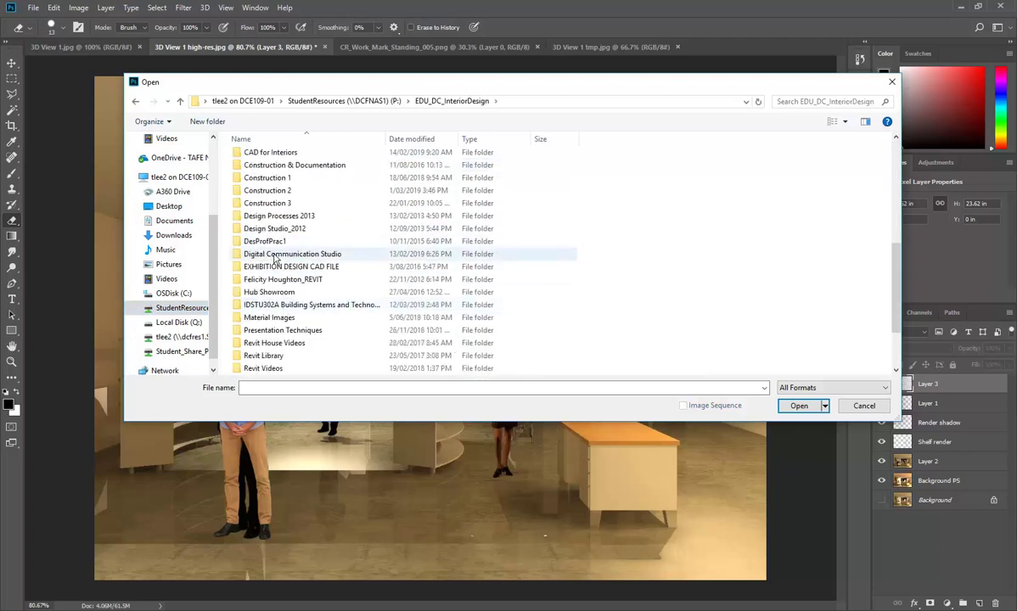
pyautogui.scroll(-2, 280, 268)
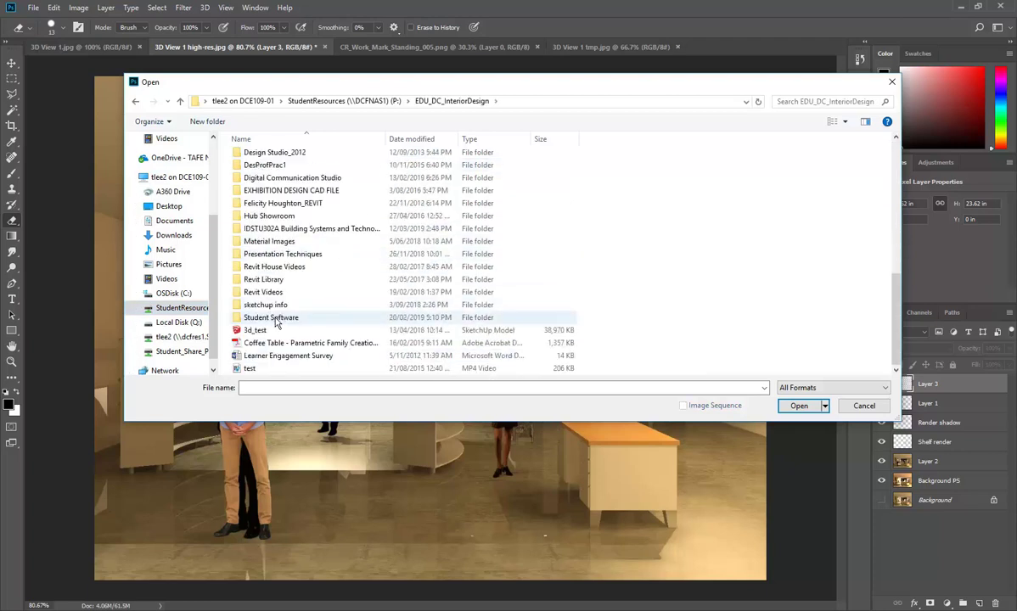
pyautogui.doubleClick(264, 241)
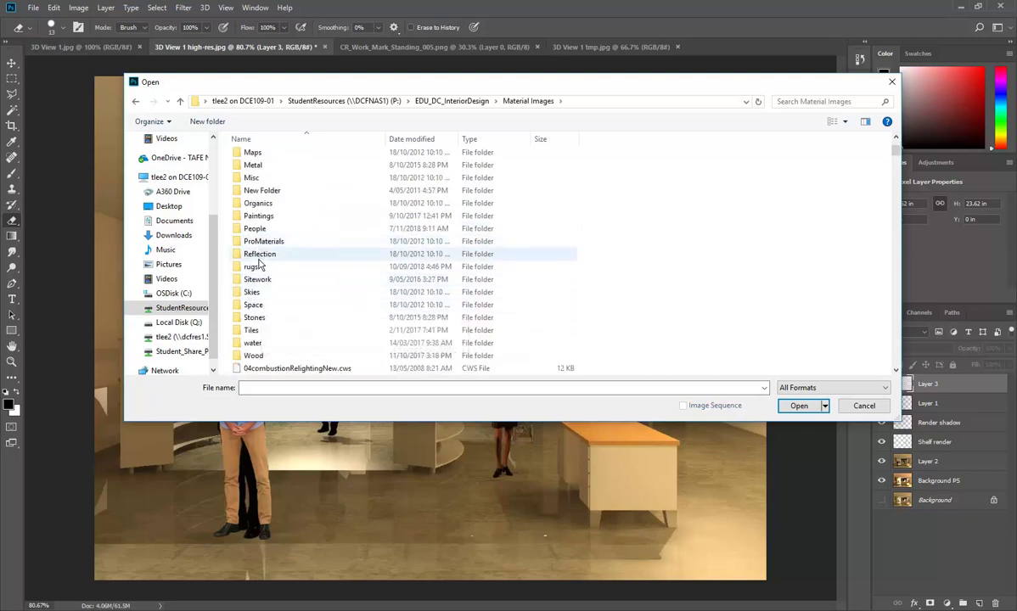
pyautogui.click(258, 229)
pyautogui.doubleClick(260, 234)
# Delete the man-cutout image listed after the PSD in the People folder and open man-cutout.png.
pyautogui.click(250, 151)
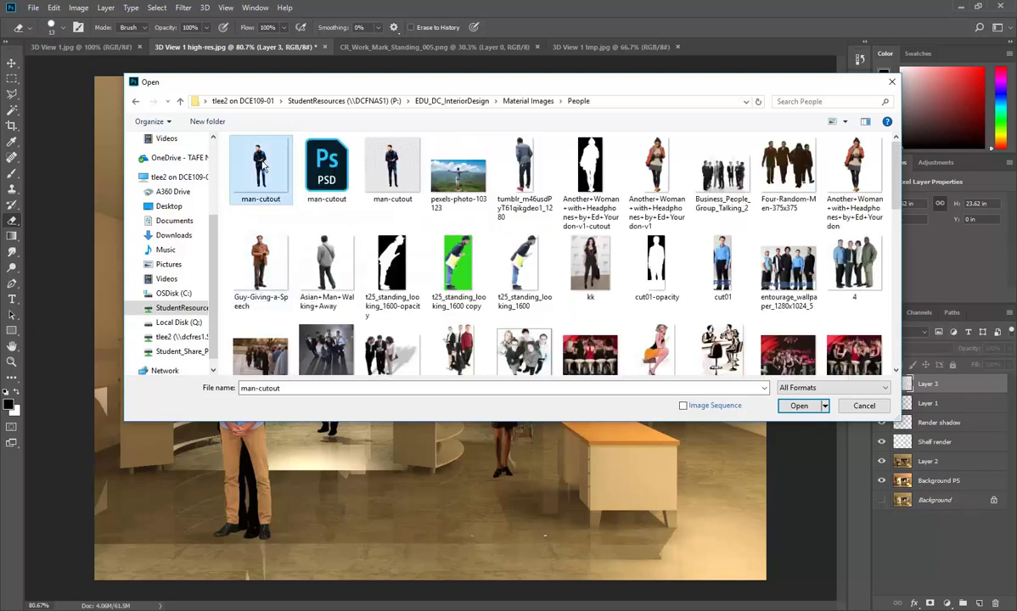
pyautogui.rightClick(365, 153)
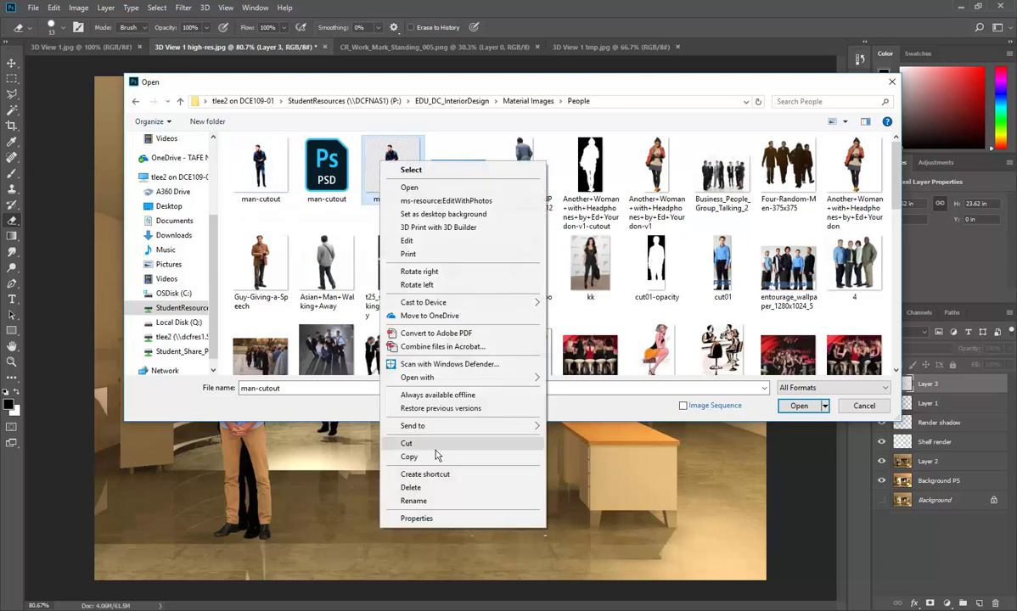
pyautogui.click(434, 485)
pyautogui.click(549, 358)
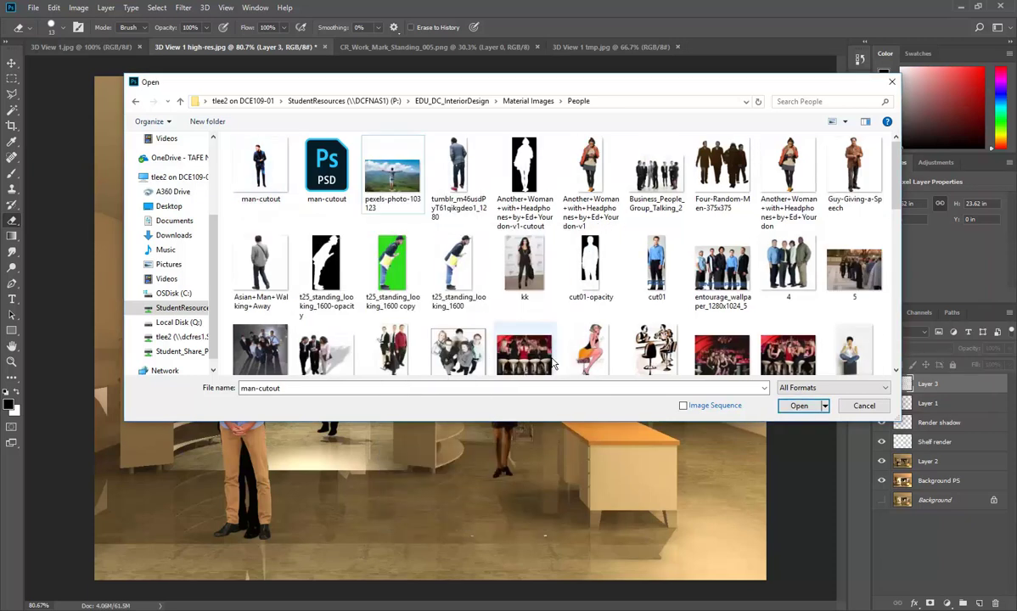
pyautogui.press('Escape')
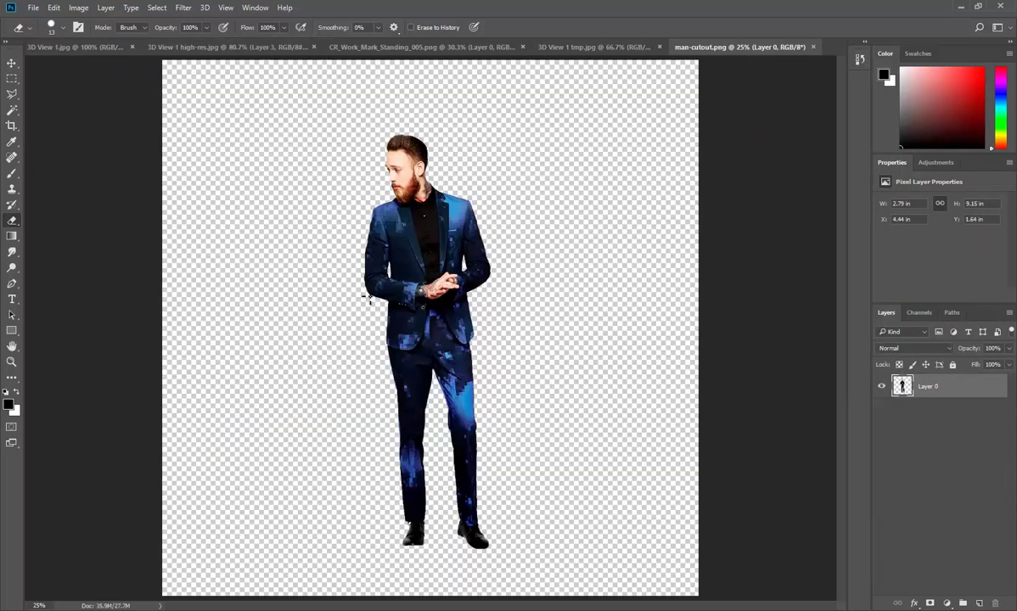
# Copy the entire man-cutout.png image and paste it as a new layer above Layer 3 in 3D View 1 high-res.
pyautogui.hotkey('ctrl', 'a')
pyautogui.click(193, 47)
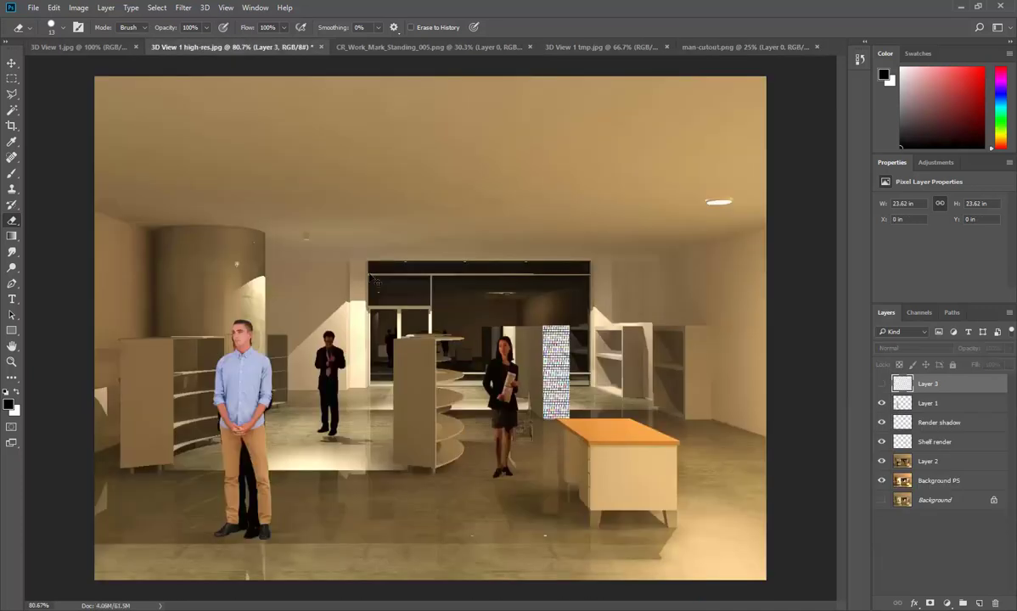
pyautogui.hotkey('ctrl', 'v')
# Scale the pasted man to about 0.67 by 2.17 in, matching the rendered woman's height, and place him over her.
pyautogui.hotkey('ctrl', 't')
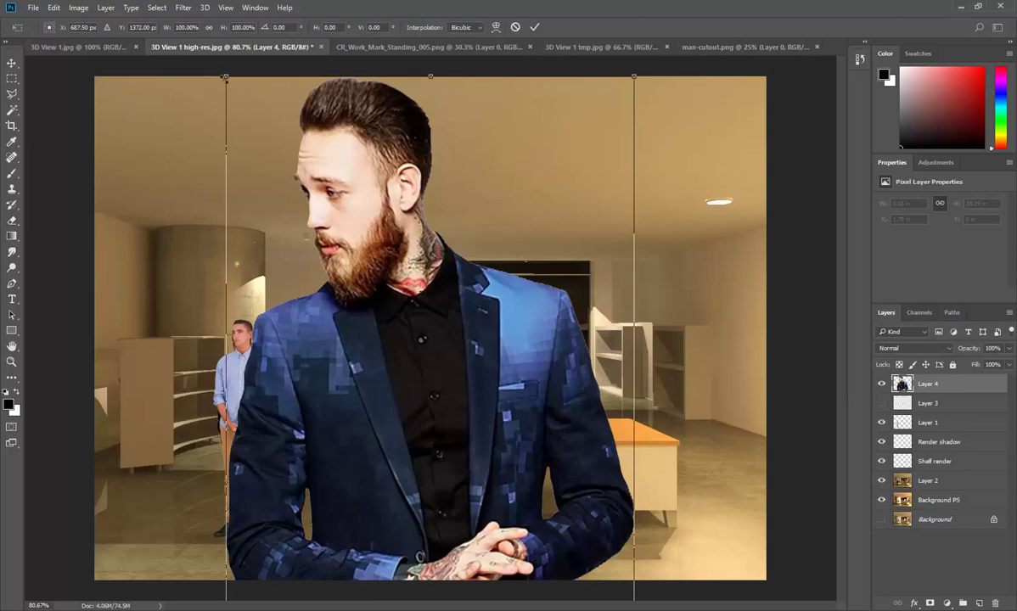
pyautogui.moveTo(226, 77); pyautogui.dragTo(445, 422)
pyautogui.moveTo(426, 521); pyautogui.dragTo(402, 159)
pyautogui.moveTo(608, 93); pyautogui.dragTo(448, 342)
pyautogui.moveTo(395, 467); pyautogui.dragTo(451, 187)
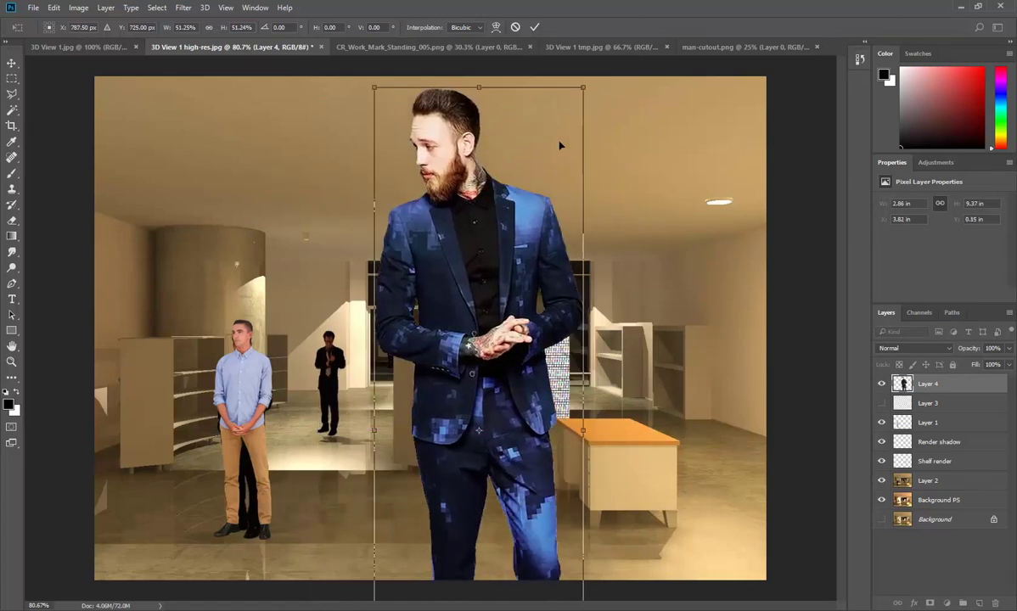
pyautogui.moveTo(581, 89); pyautogui.dragTo(473, 314)
pyautogui.moveTo(479, 387); pyautogui.dragTo(559, 163)
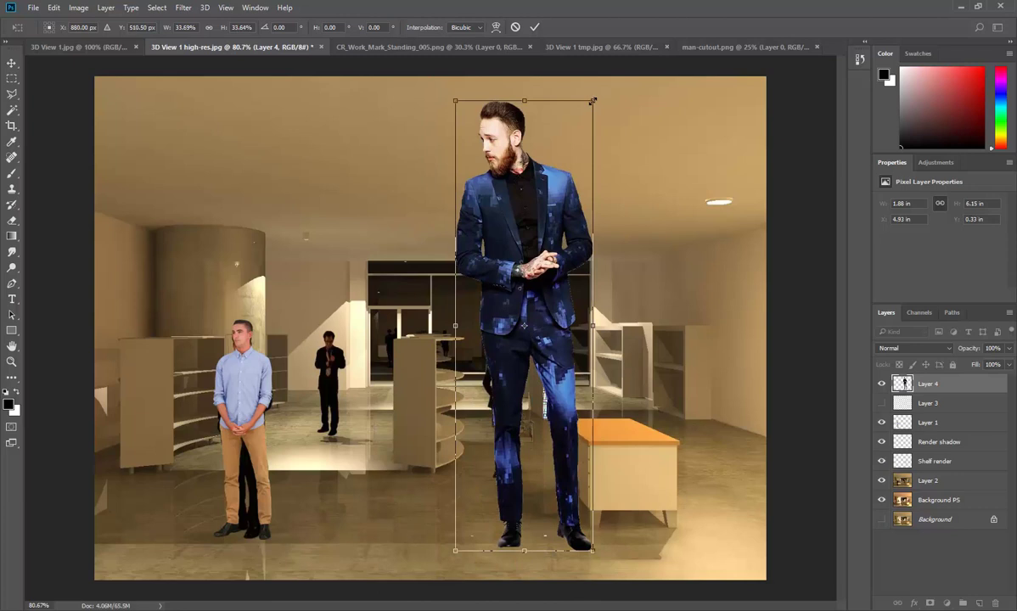
pyautogui.moveTo(593, 101); pyautogui.dragTo(518, 331)
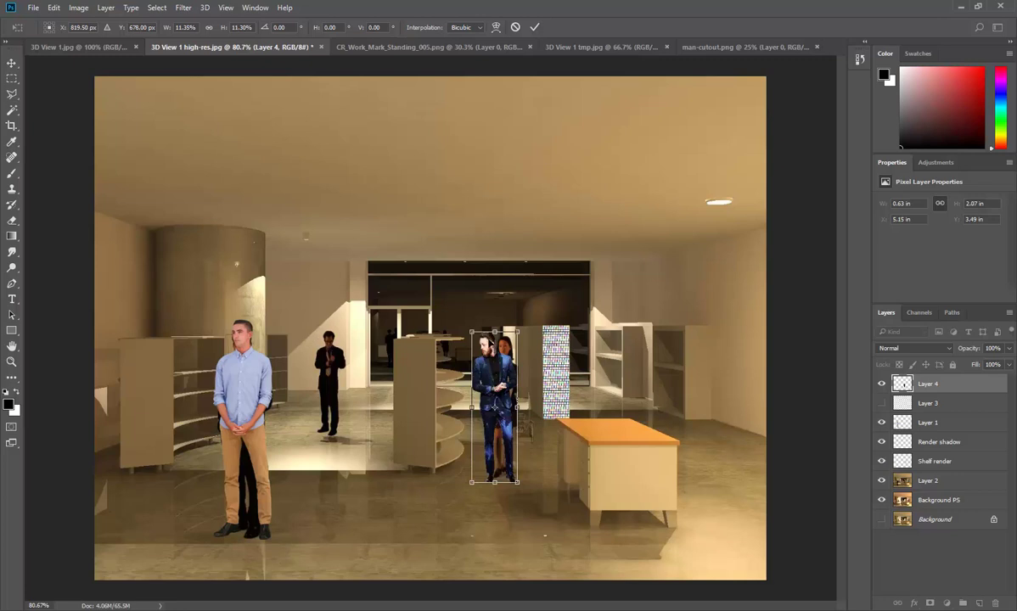
pyautogui.moveTo(518, 330)
pyautogui.mouseDown()
pyautogui.moveTo(516, 314)
pyautogui.moveTo(520, 322)
pyautogui.mouseUp()
pyautogui.press('Return')
pyautogui.press('e')
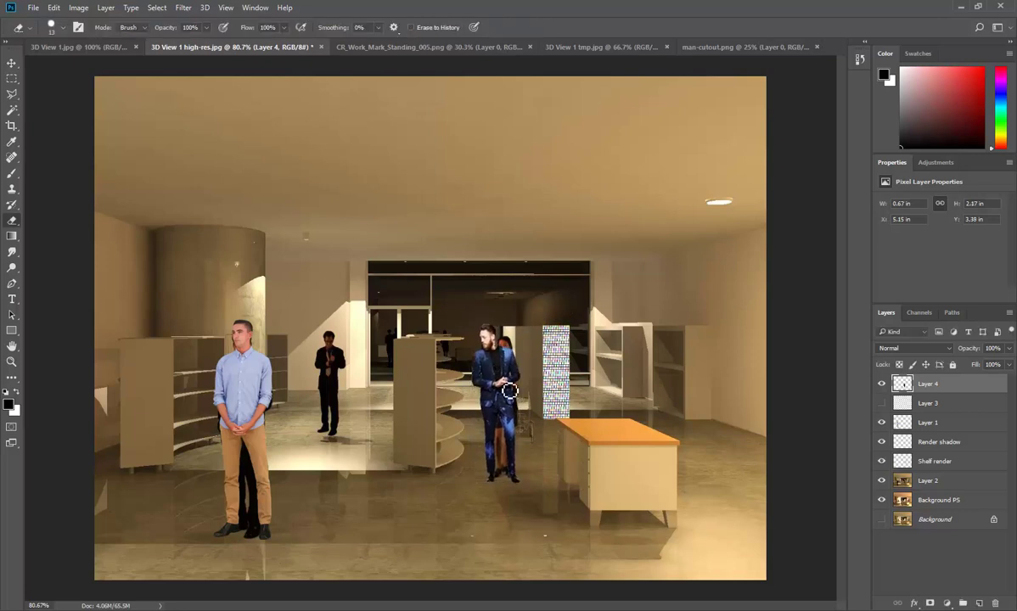
# Toggle the visibility of Layer 2 to compare the scene with and without the rendered people.
pyautogui.click(881, 480)
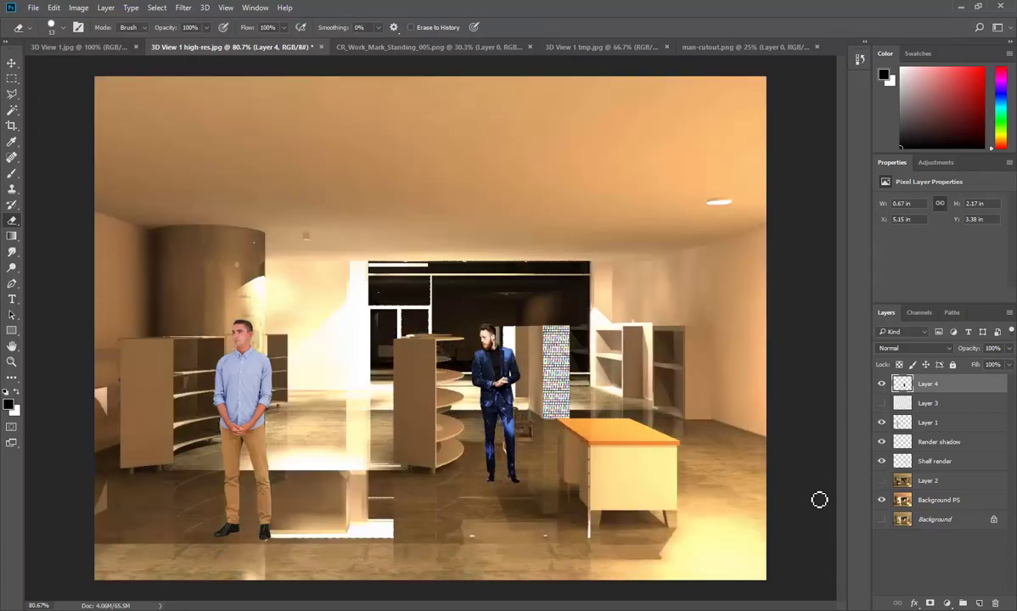
pyautogui.click(881, 480)
pyautogui.click(881, 480)
pyautogui.click(881, 480)
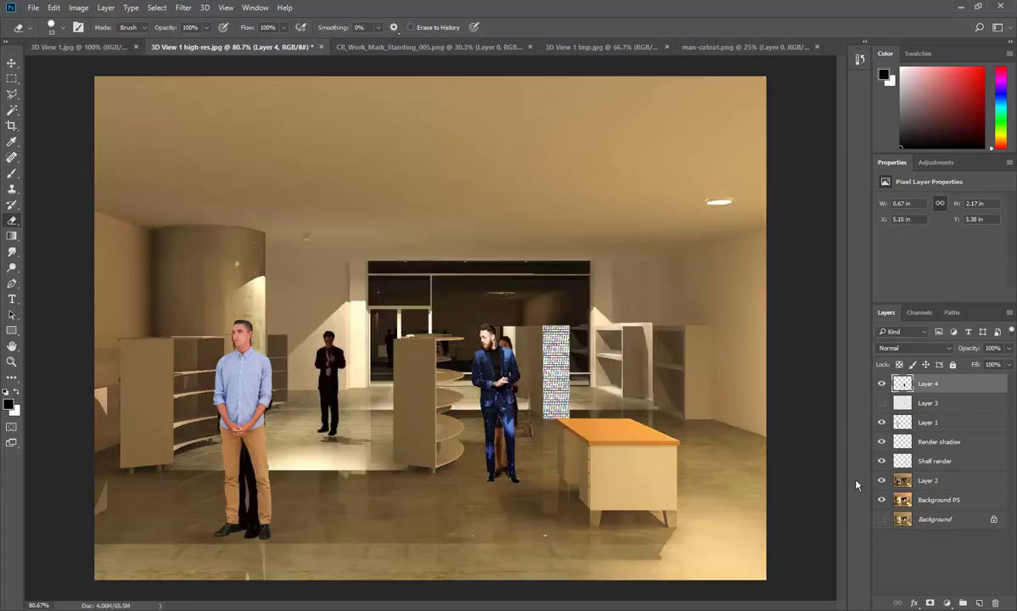
# Load the pixels of Layer 4 as a selection around the man in the blue suit.
pyautogui.click(11, 63)
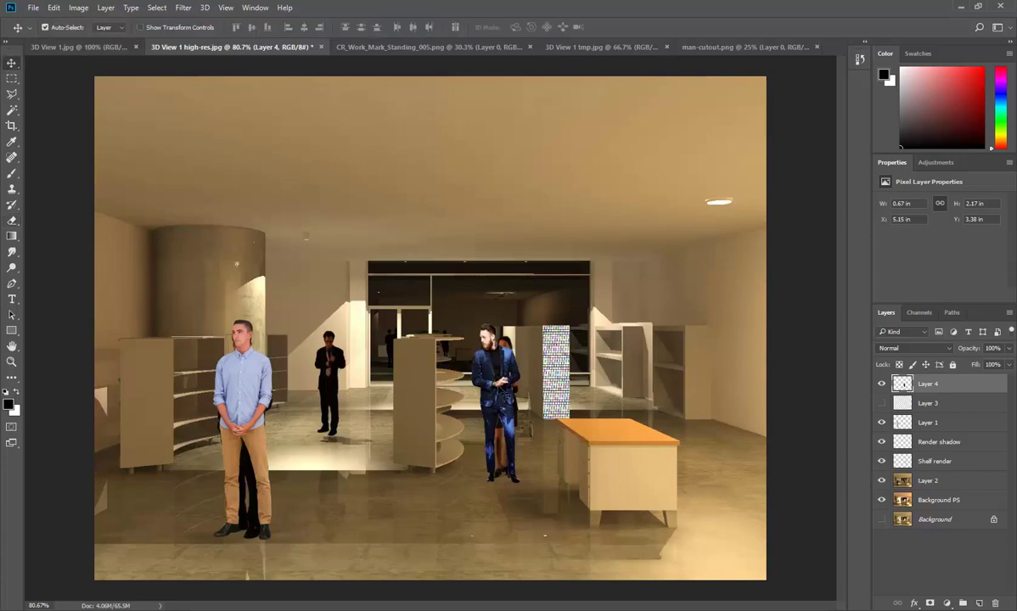
pyautogui.rightClick(902, 387)
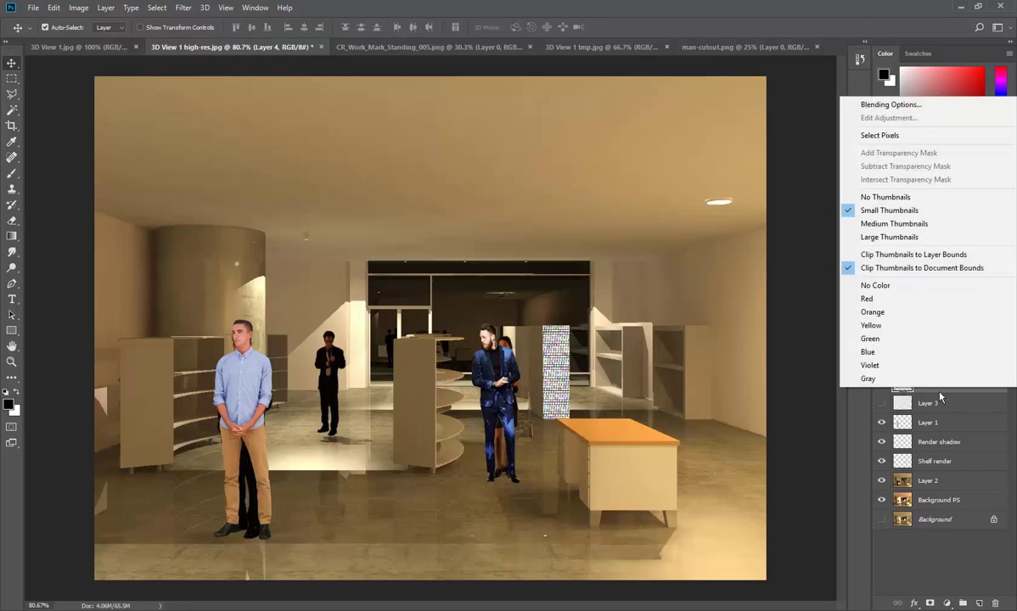
pyautogui.click(936, 393)
pyautogui.rightClick(902, 384)
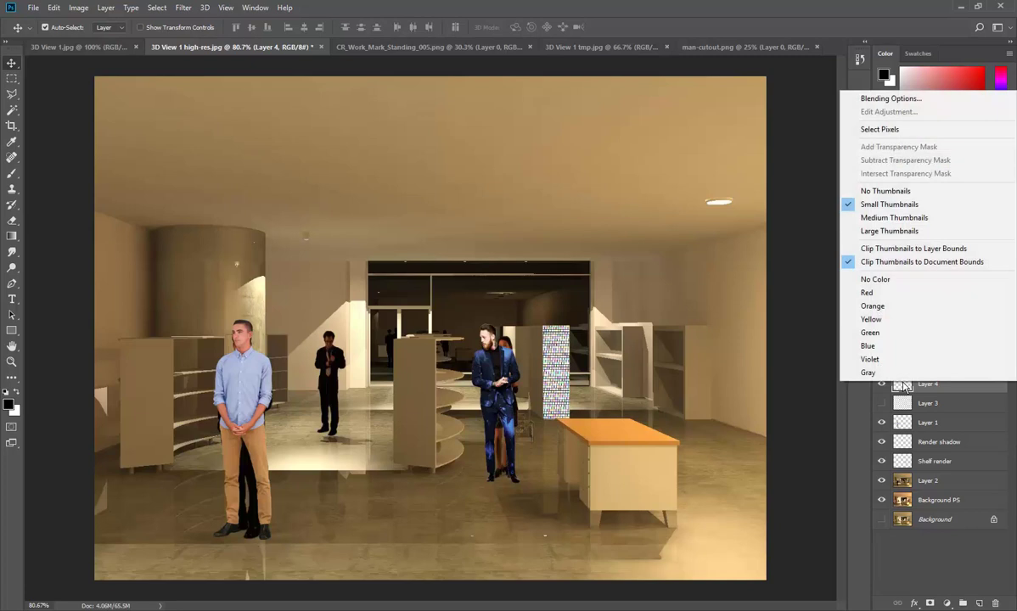
pyautogui.click(890, 132)
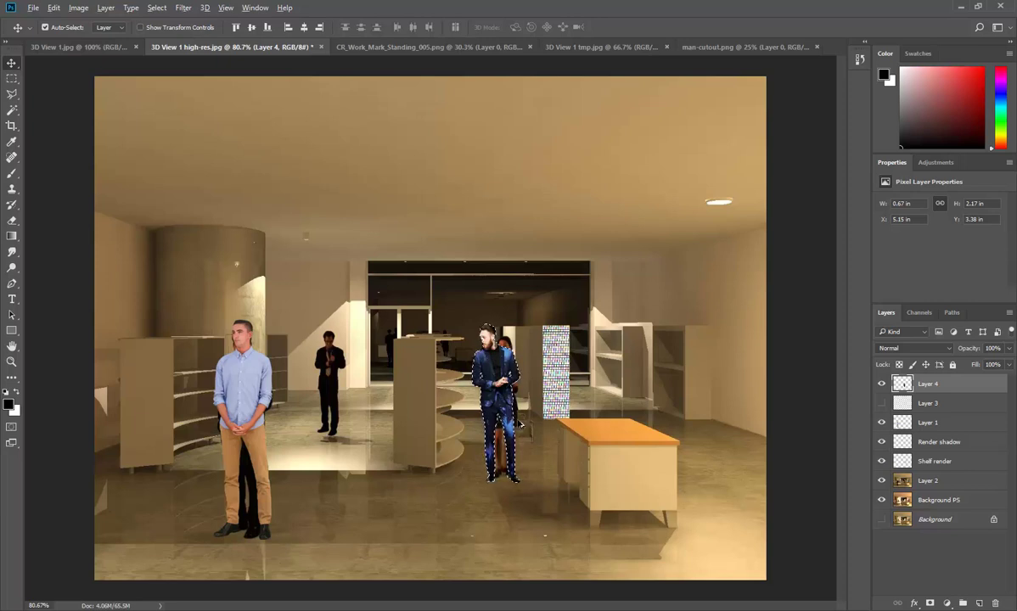
# Create a new empty layer and place it directly below Layer 4, keeping the man's outline selected.
pyautogui.scroll(4, 513, 469)
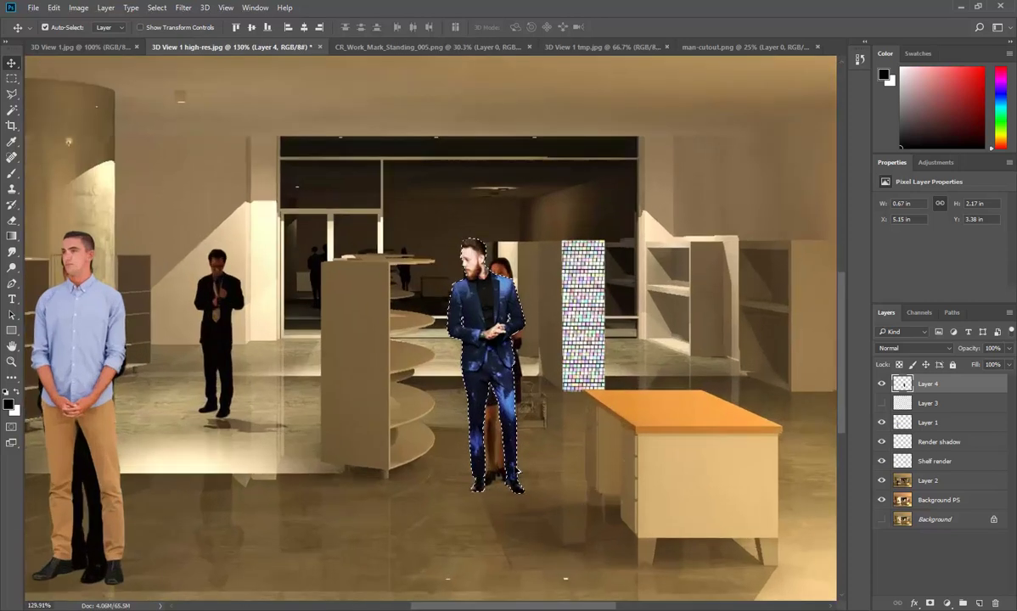
pyautogui.scroll(-3, 522, 470)
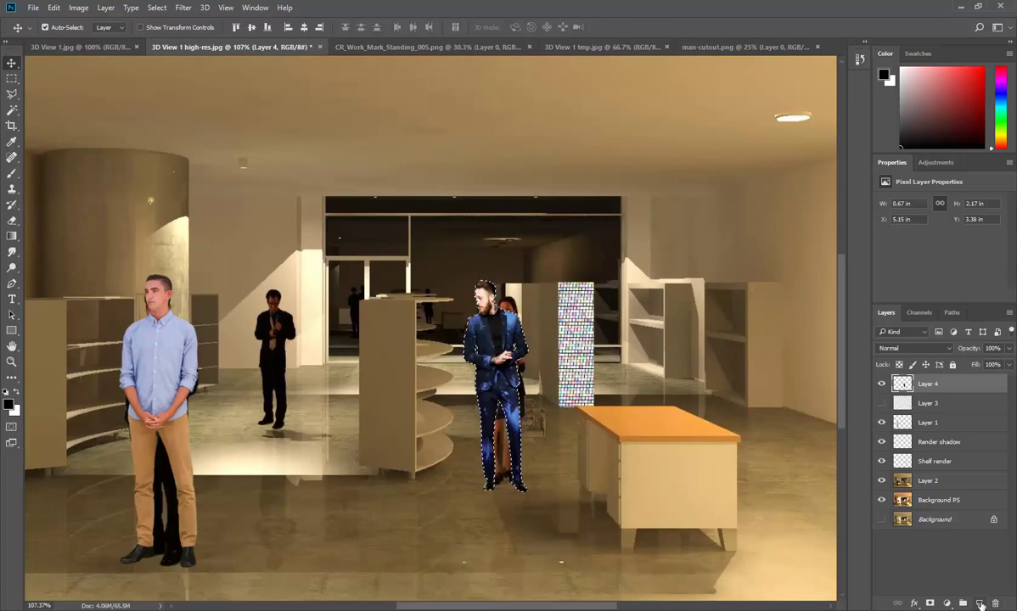
pyautogui.hotkey('ctrl', 'shift', 'alt', 'n')
pyautogui.moveTo(900, 382); pyautogui.dragTo(900, 404)
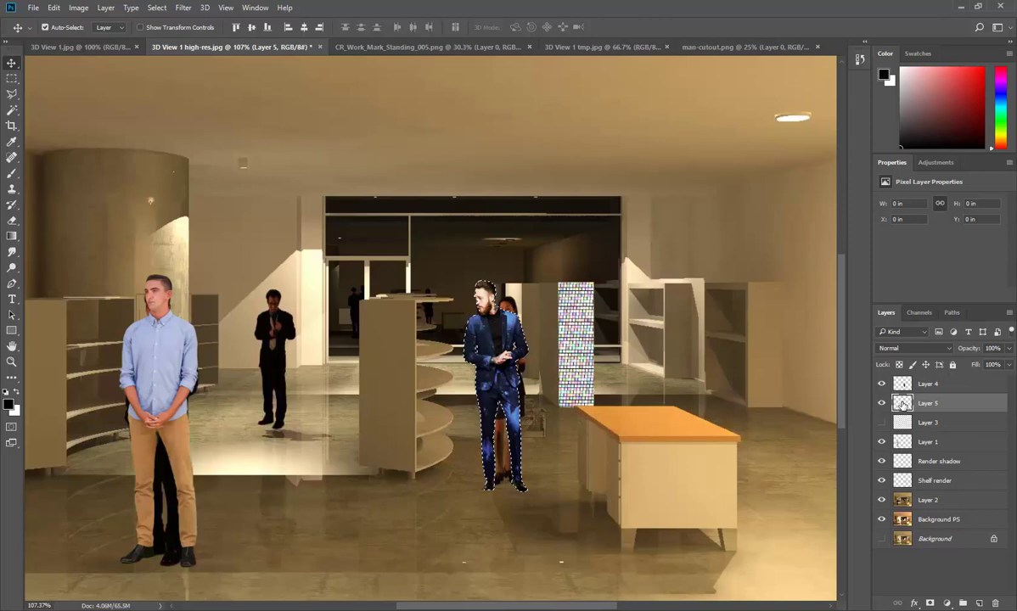
# Rename Layer 4, which holds the man cutout, as Man-blue-suit.
pyautogui.doubleClick(927, 384)
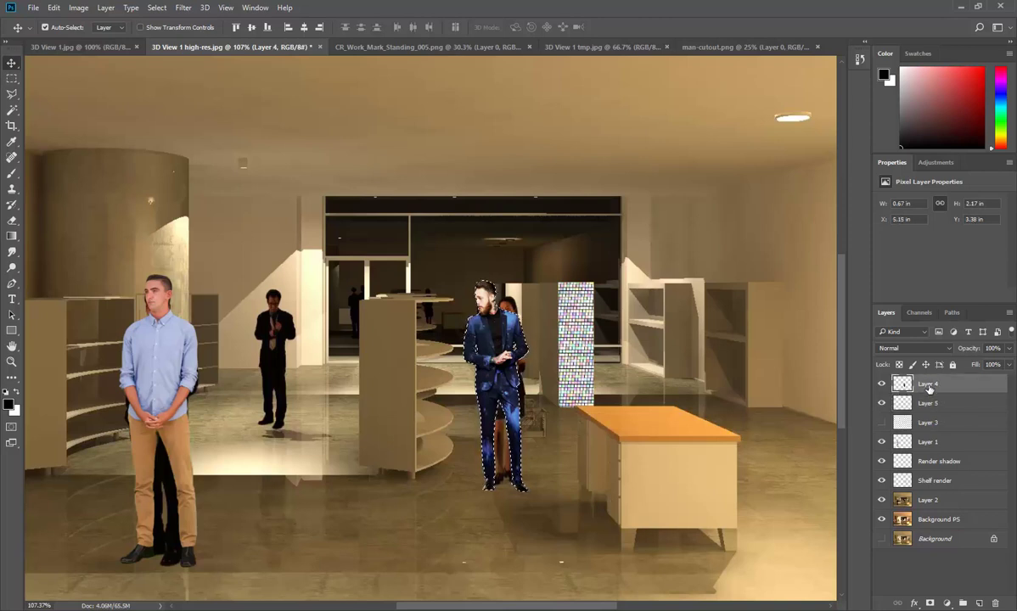
pyautogui.write('Man-blue')
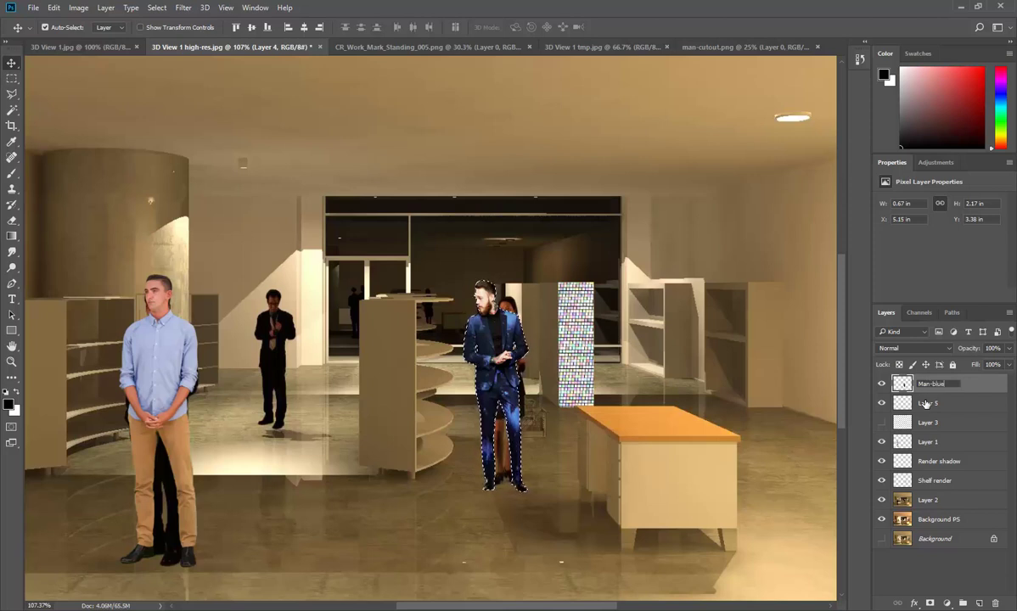
pyautogui.write('-suit')
pyautogui.press('Return')
# Rename the empty layer below Man-blue-suit as Man-BSUIT-Shadow.
pyautogui.click(930, 404)
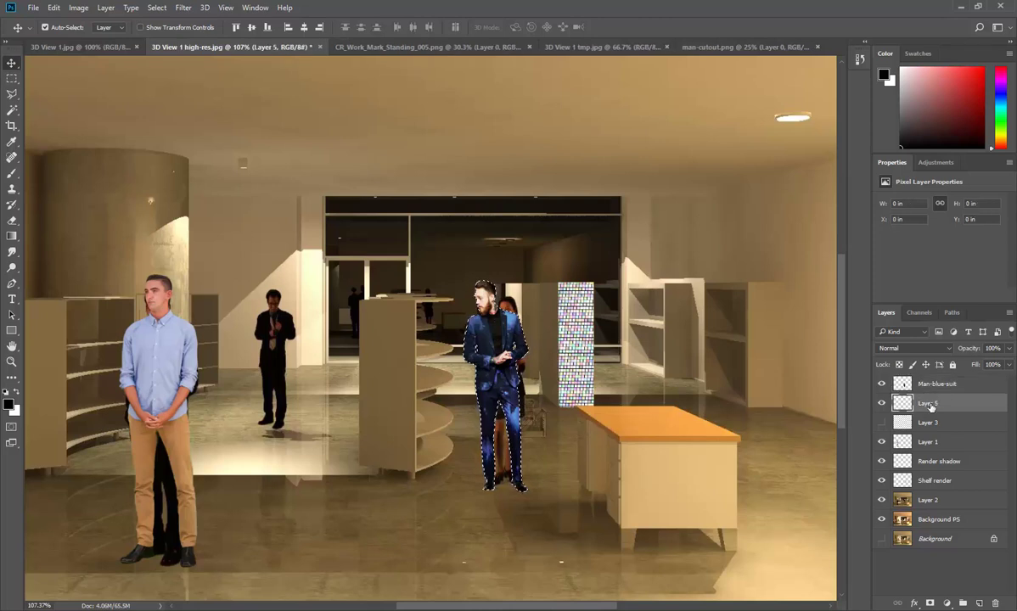
pyautogui.doubleClick(928, 404)
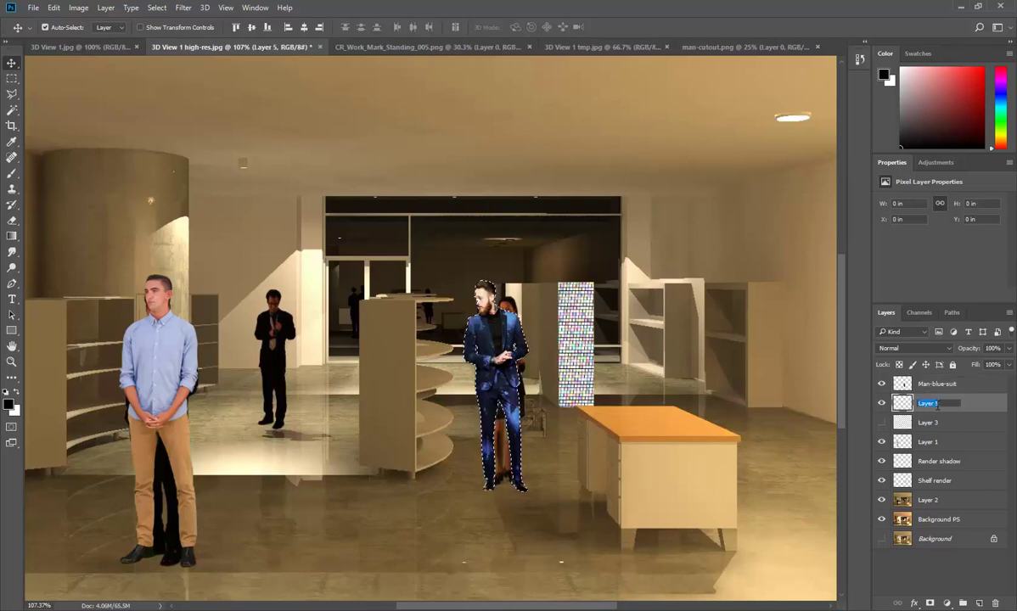
pyautogui.write('Man-')
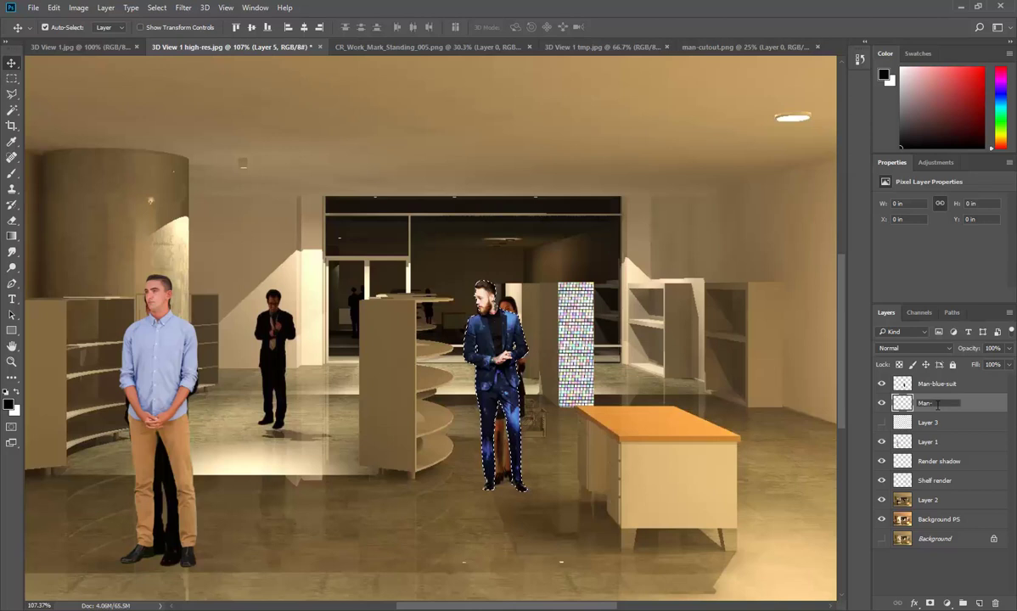
pyautogui.write('B')
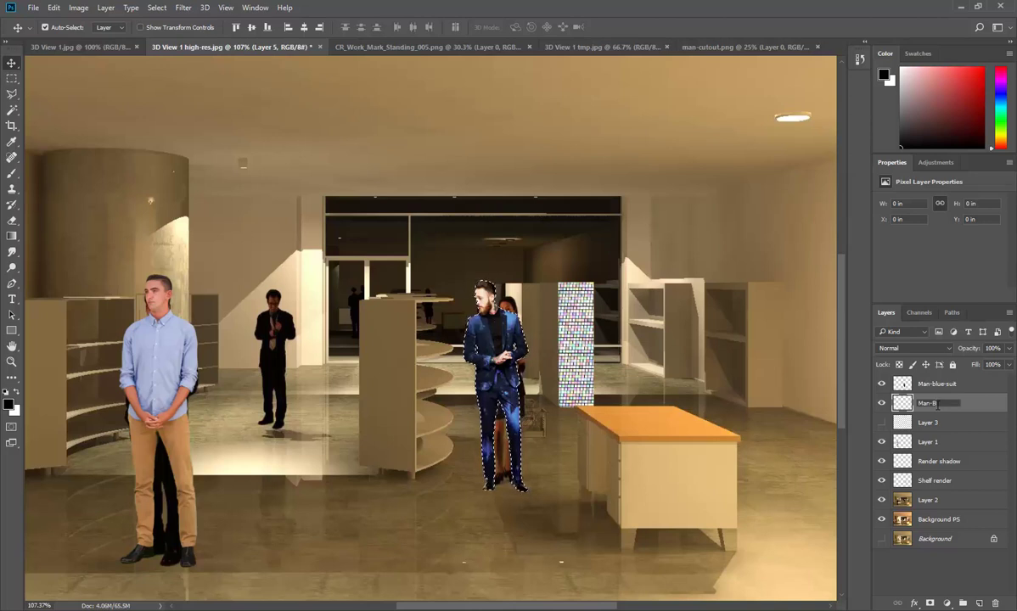
pyautogui.write('SUIT')
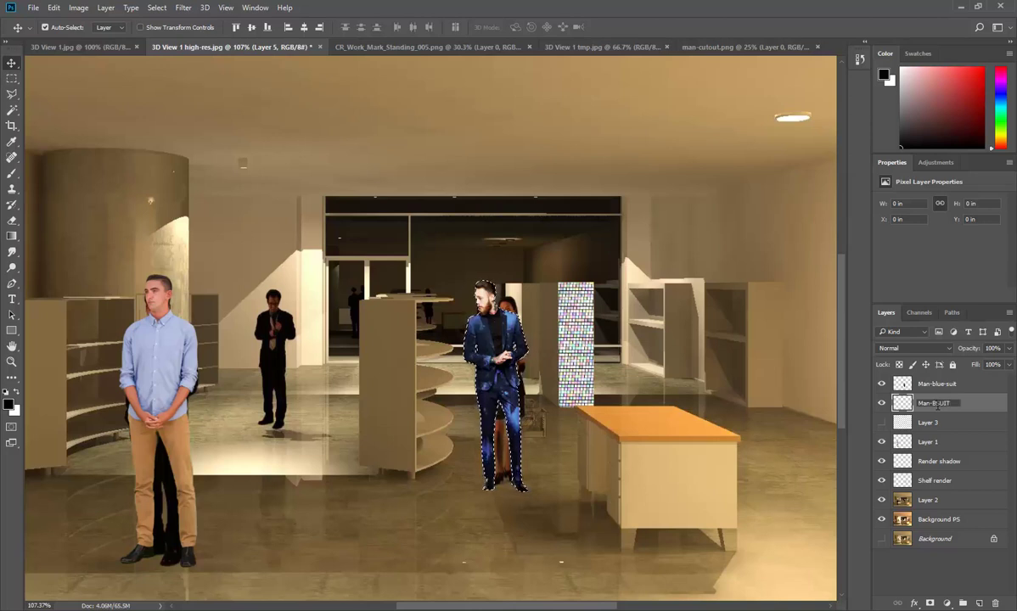
pyautogui.write('-S')
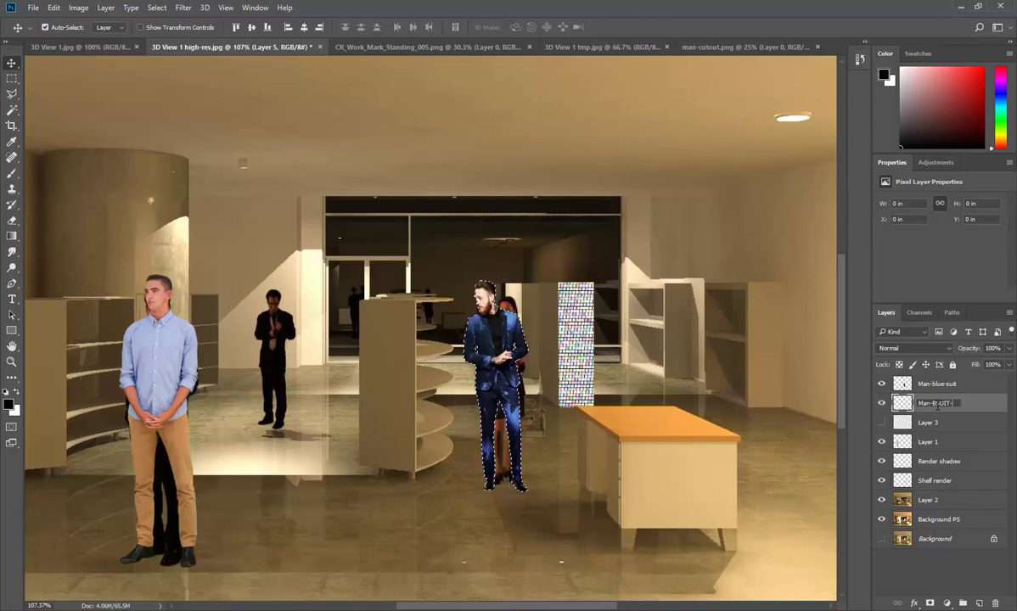
pyautogui.write('hadow')
pyautogui.press('Return')
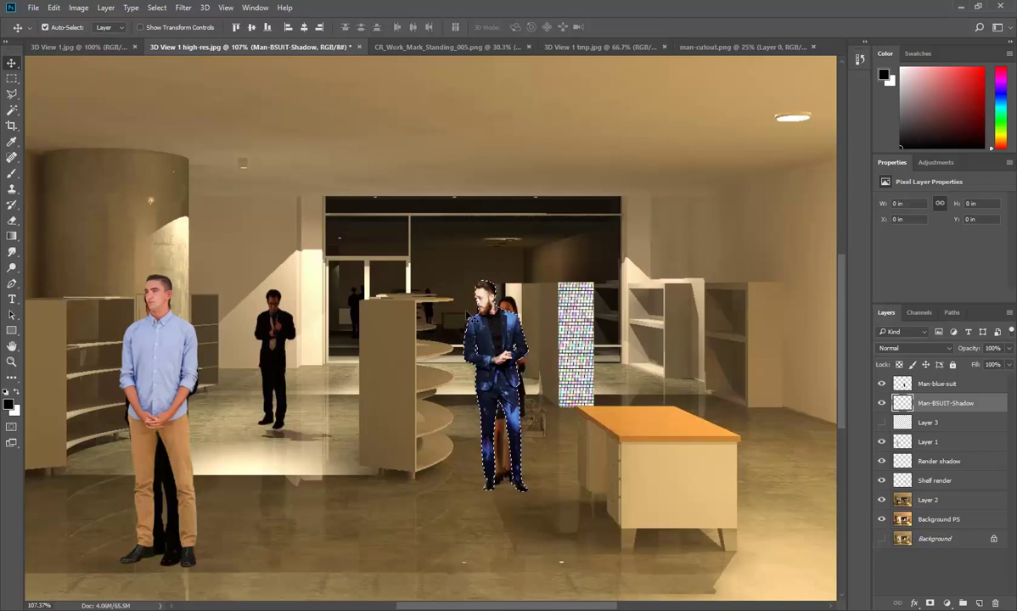
pyautogui.click(54, 8)
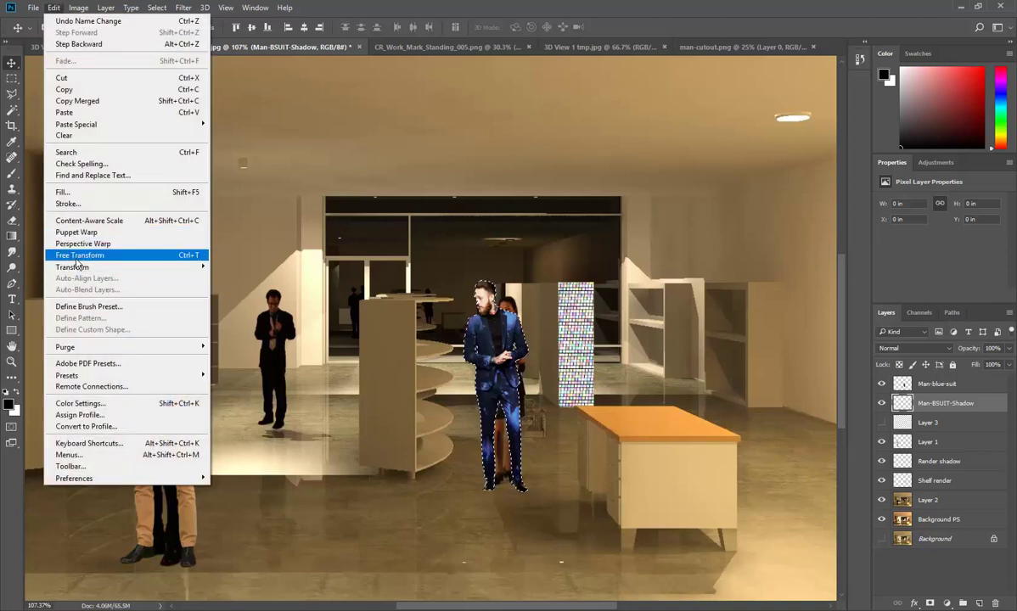
pyautogui.click(77, 256)
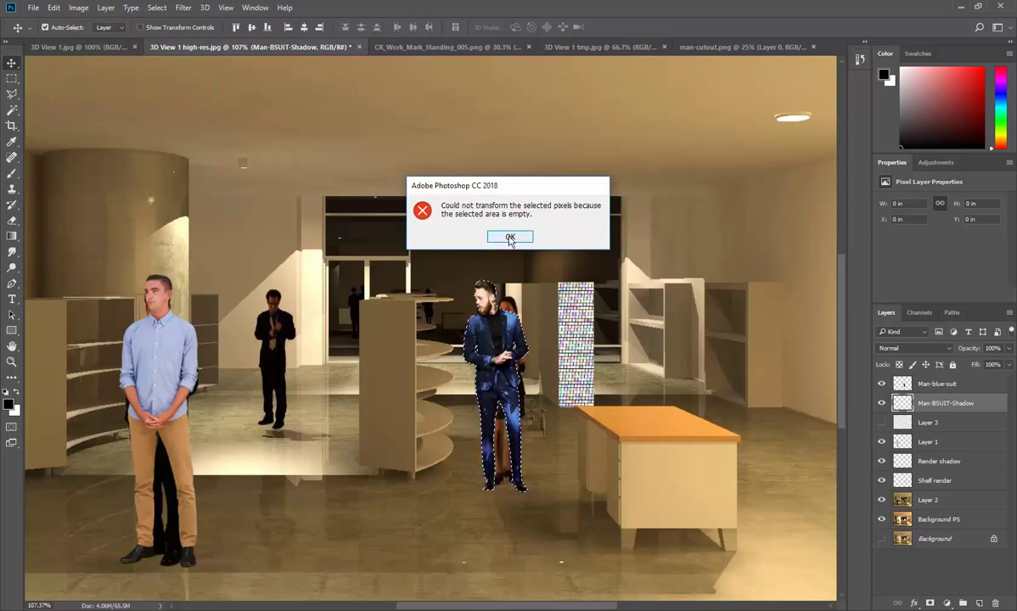
pyautogui.click(510, 238)
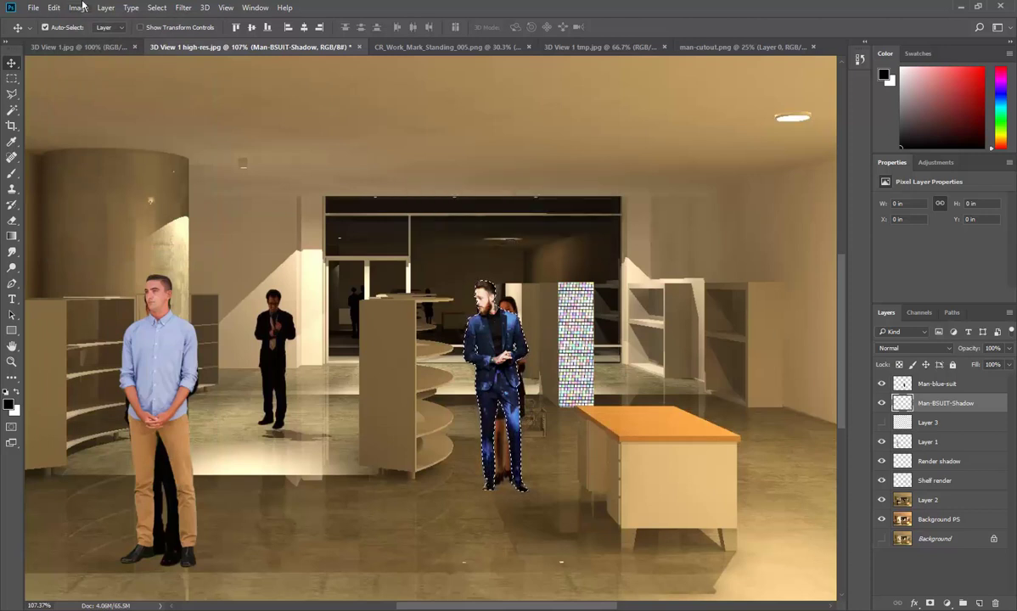
pyautogui.click(53, 8)
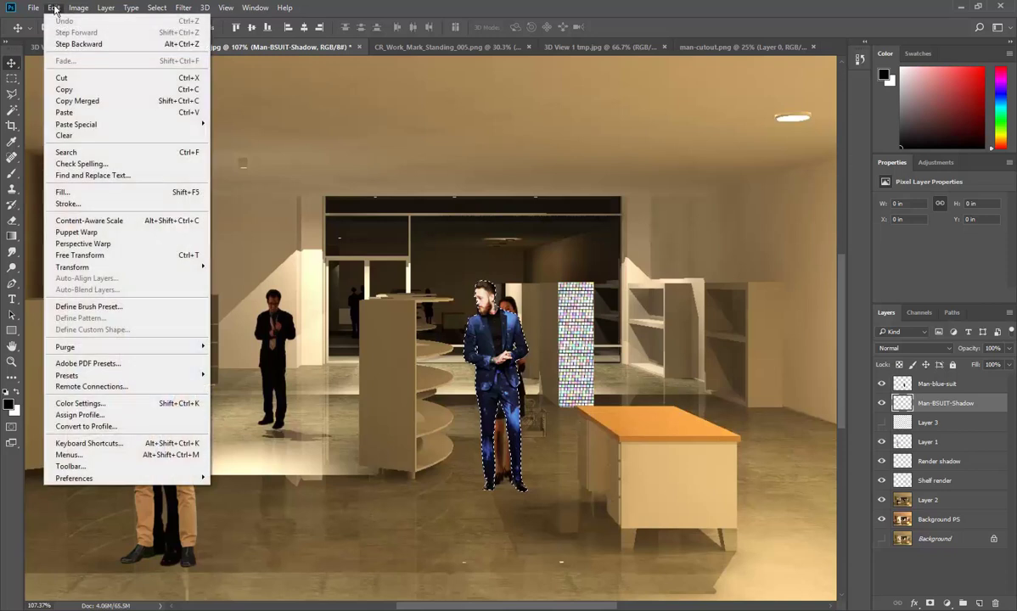
pyautogui.click(53, 8)
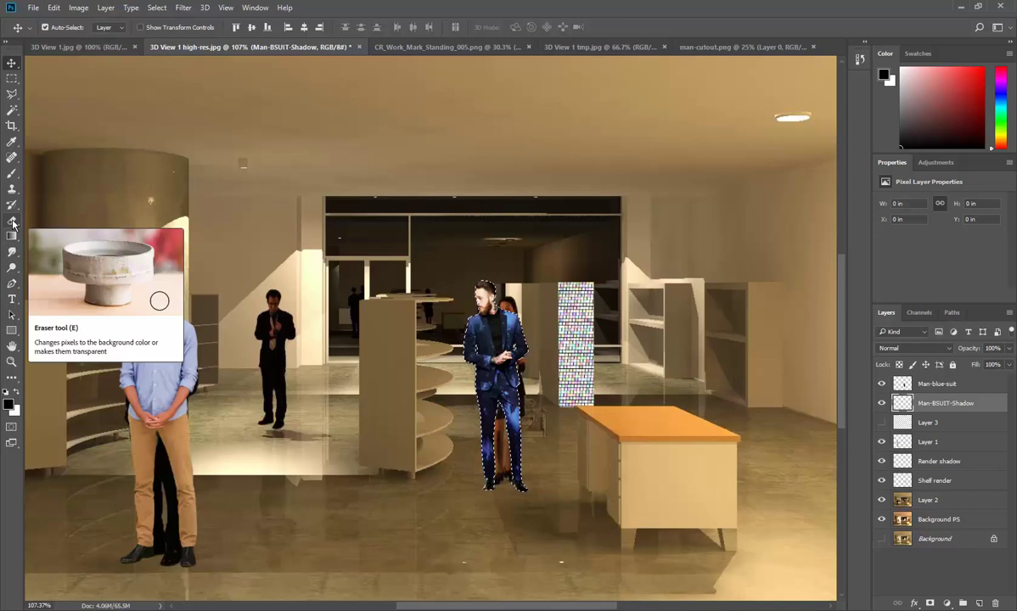
# Fill the man-shaped selection on Man-BSUIT-Shadow with black, and briefly hide Man-blue-suit to check the silhouette.
pyautogui.click(53, 8)
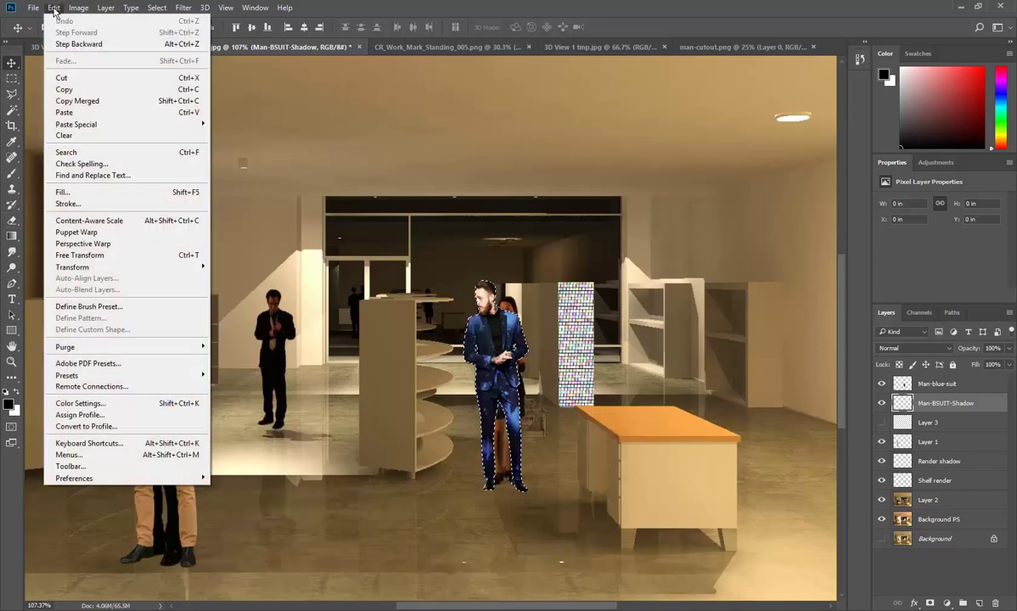
pyautogui.click(78, 194)
pyautogui.click(536, 180)
pyautogui.click(509, 258)
pyautogui.click(591, 179)
pyautogui.press('v')
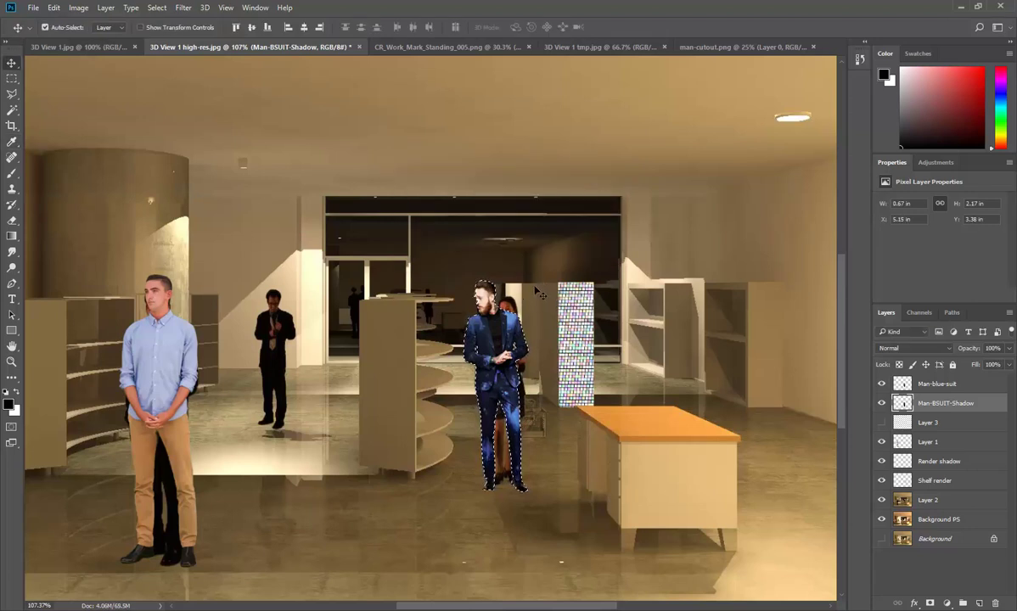
pyautogui.click(881, 384)
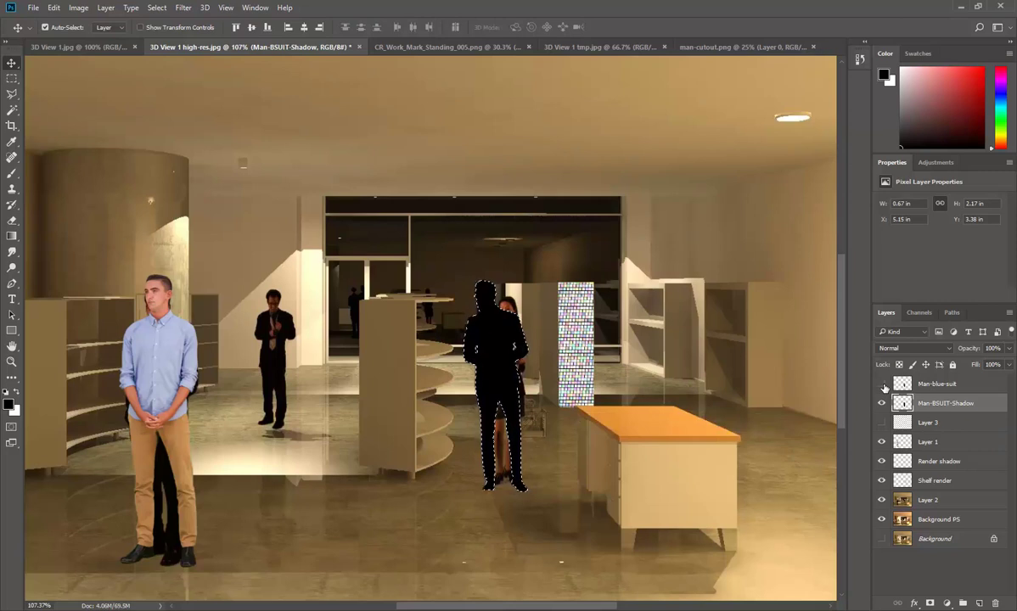
pyautogui.click(881, 383)
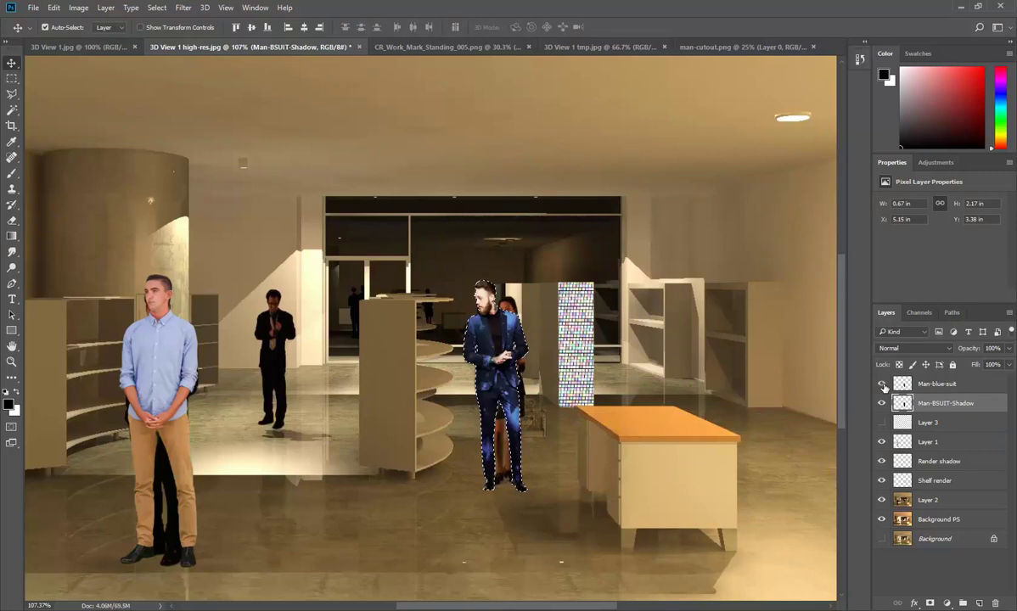
# Hide Layer 2, and flip the black silhouette below the man's feet, squashed to about 30% of its height.
pyautogui.click(882, 500)
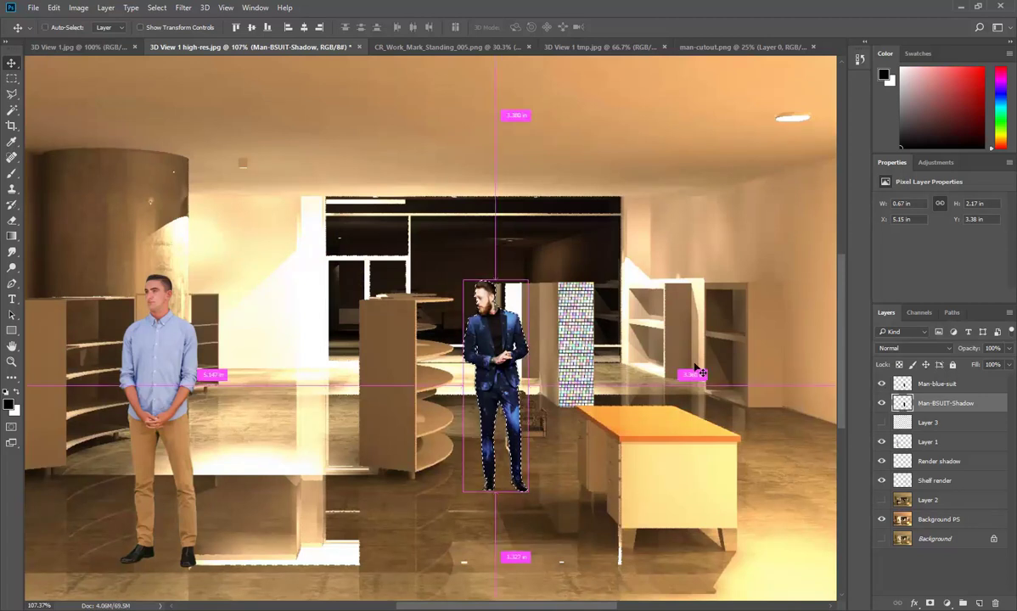
pyautogui.hotkey('ctrl', 't')
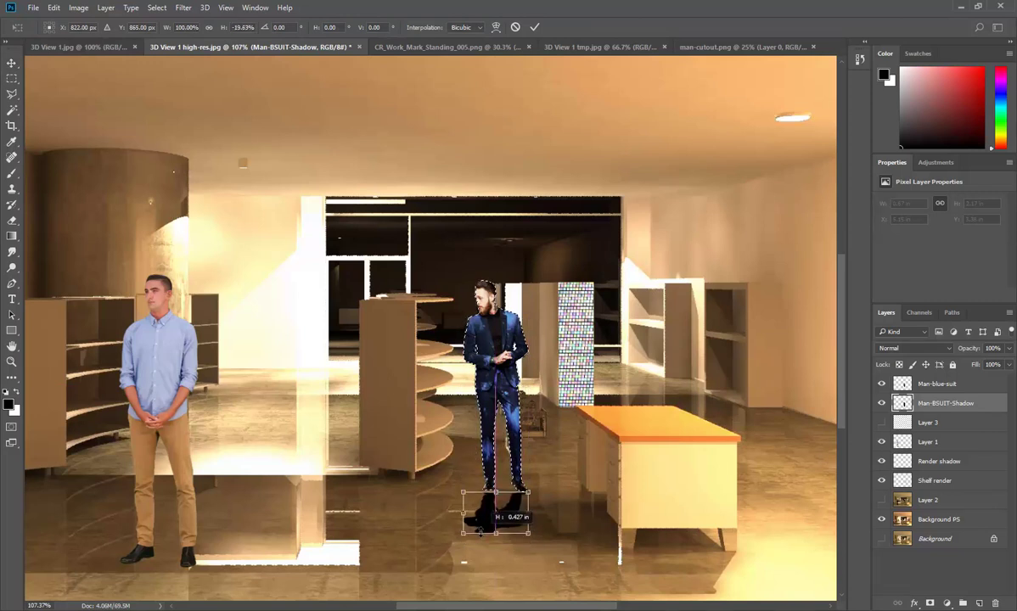
pyautogui.moveTo(480, 527); pyautogui.dragTo(484, 531)
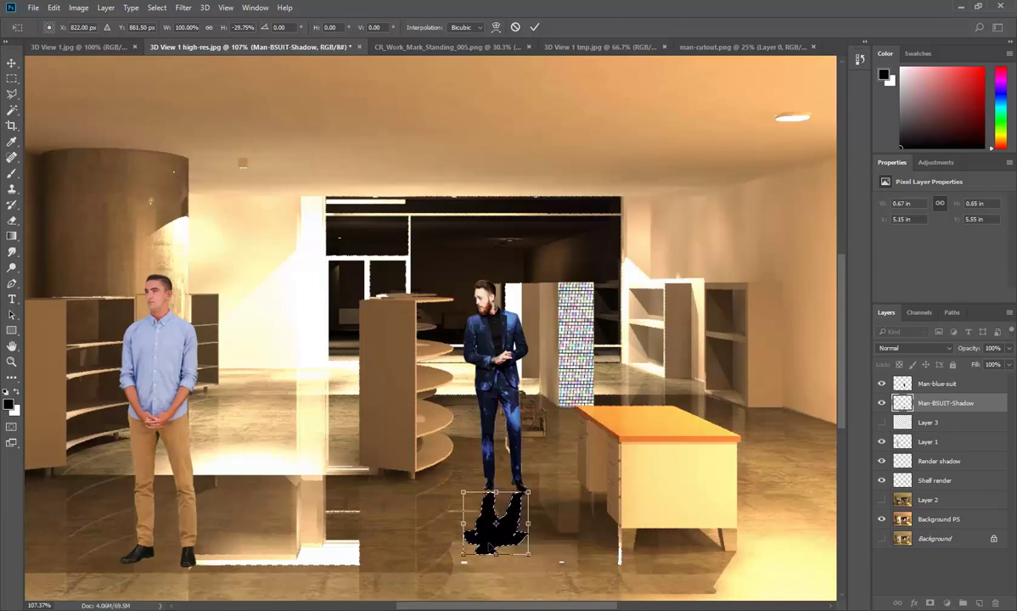
pyautogui.press('Return')
# Skew the flipped silhouette horizontally by about 49° so it slants across the floor toward the desk.
pyautogui.click(53, 9)
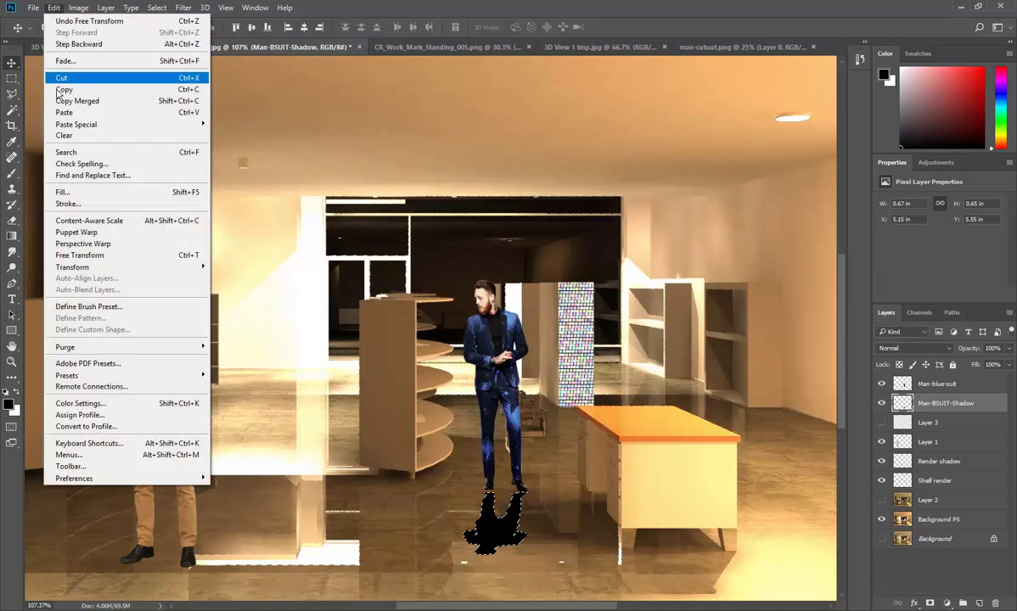
pyautogui.moveTo(73, 270)
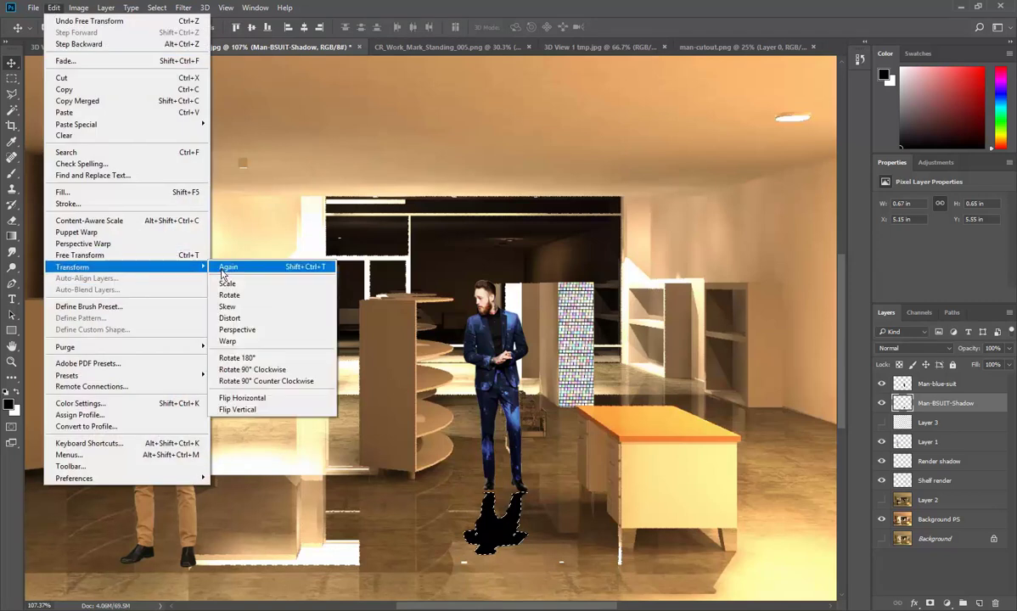
pyautogui.click(235, 313)
pyautogui.moveTo(496, 556); pyautogui.dragTo(571, 533)
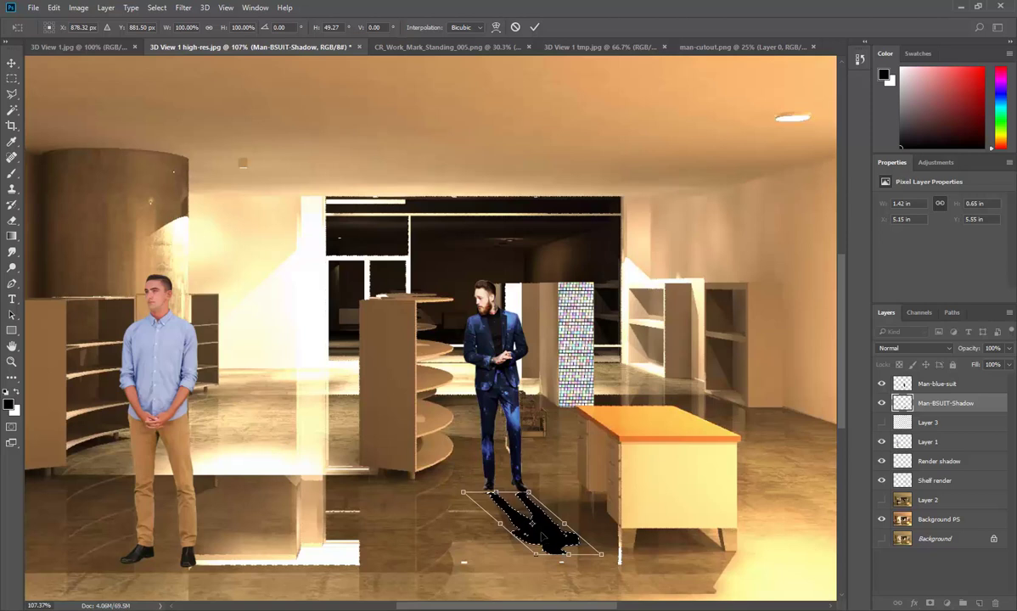
pyautogui.press('Return')
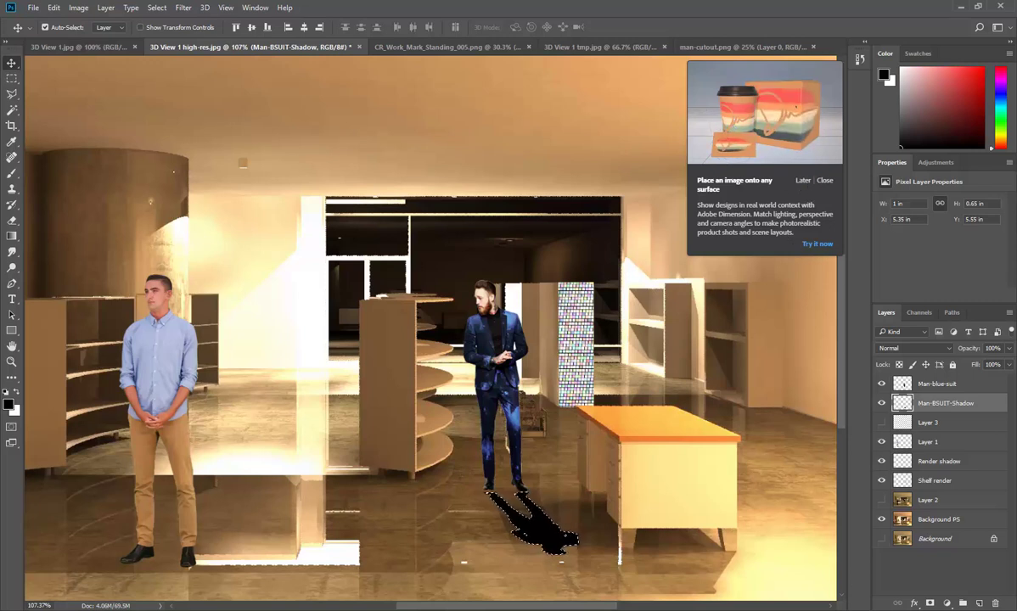
# Switch to the browser to look at the Adding People entry on visualizingarchitecture.com, and return to Photoshop.
pyautogui.click(100, 609)
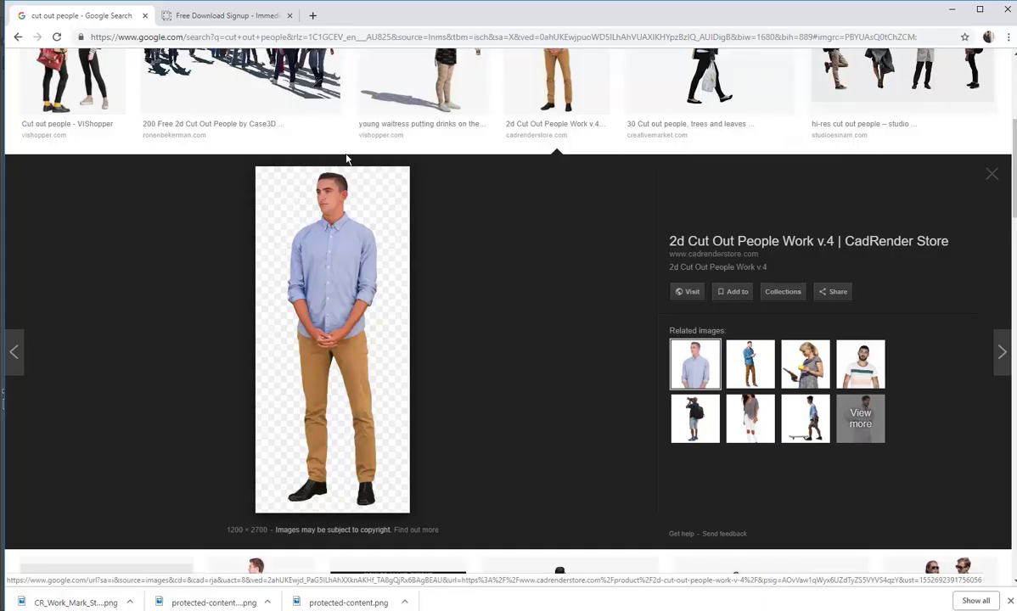
pyautogui.click(100, 609)
pyautogui.moveTo(80, 608)
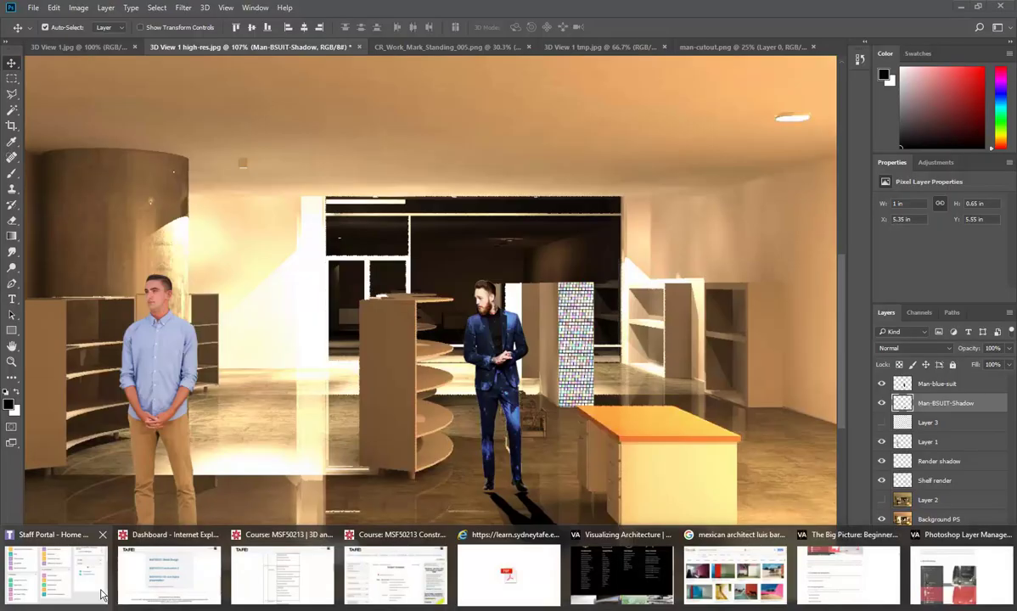
pyautogui.click(590, 540)
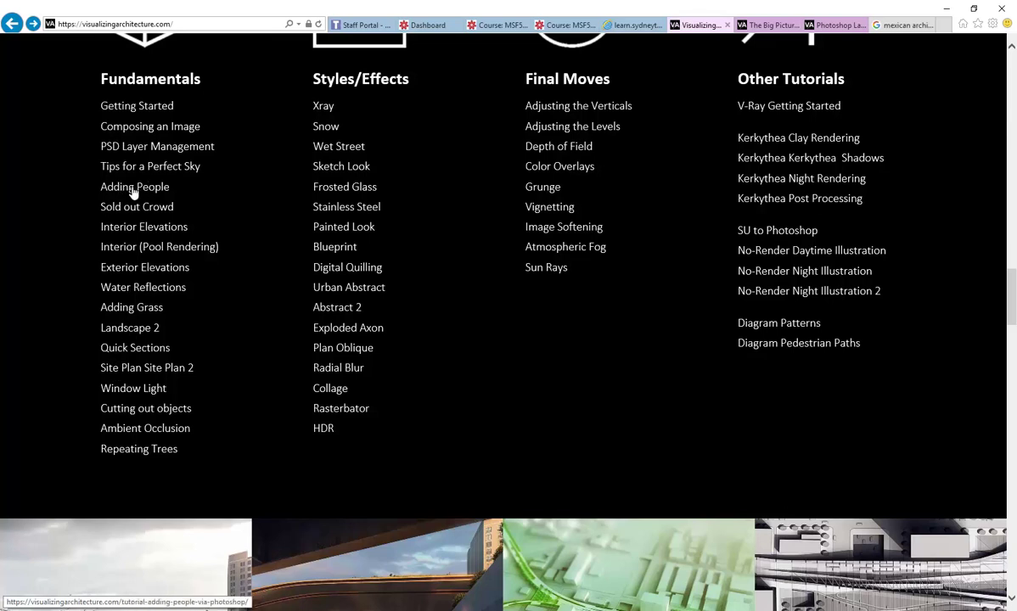
pyautogui.click(945, 9)
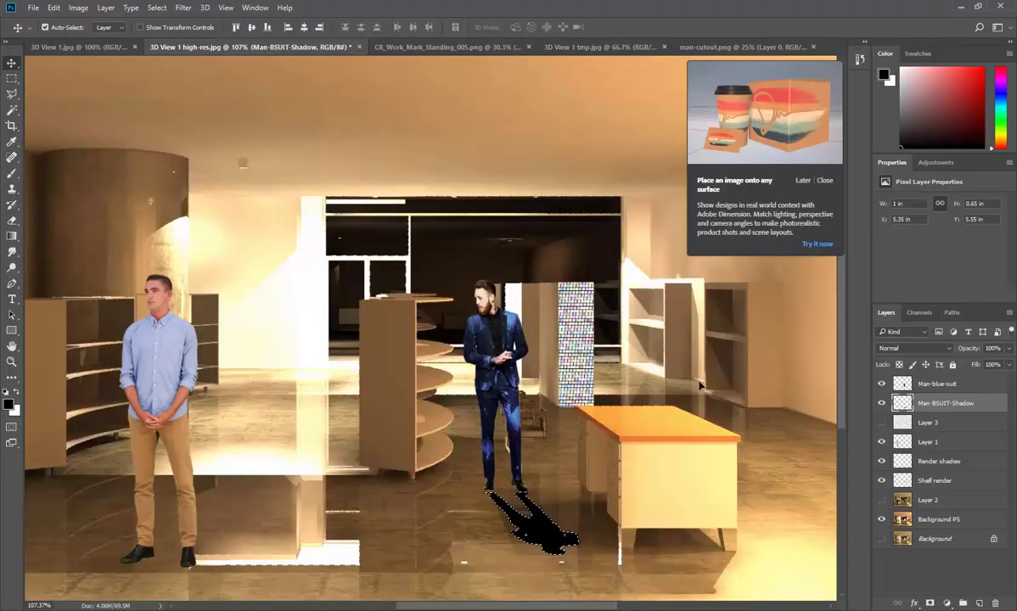
# Move the shadow up to meet the man's shoes and skew it horizontally by a further 26.5° or so.
pyautogui.moveTo(531, 523); pyautogui.dragTo(536, 526)
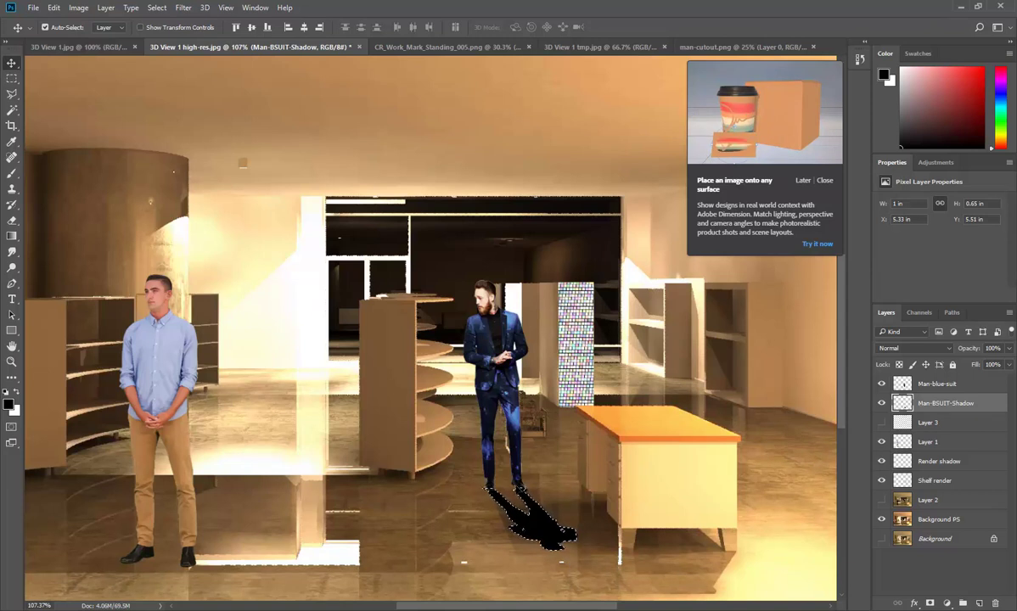
pyautogui.moveTo(548, 530); pyautogui.dragTo(546, 528)
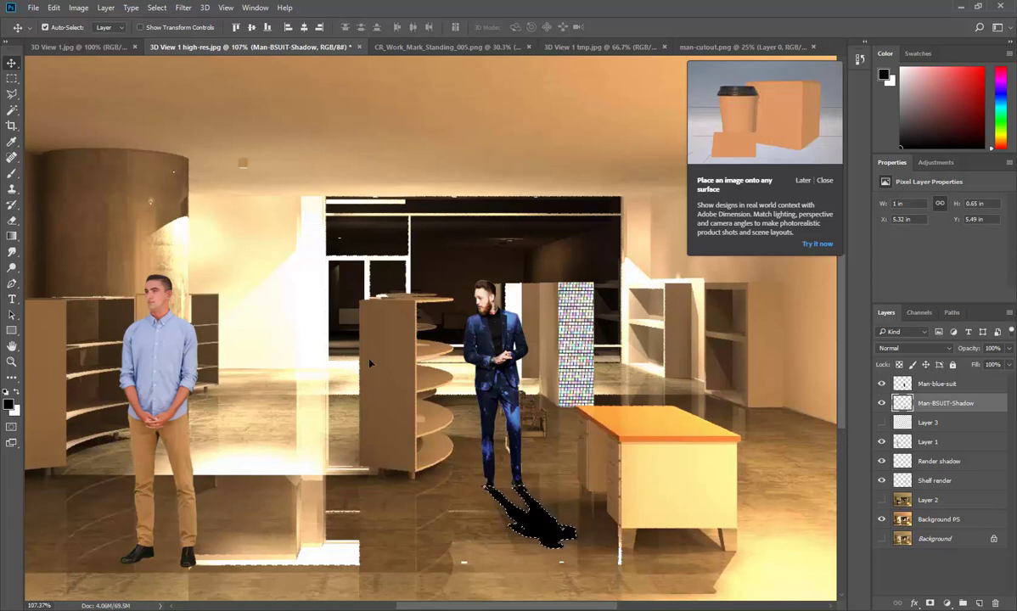
pyautogui.hotkey('ctrl', 't')
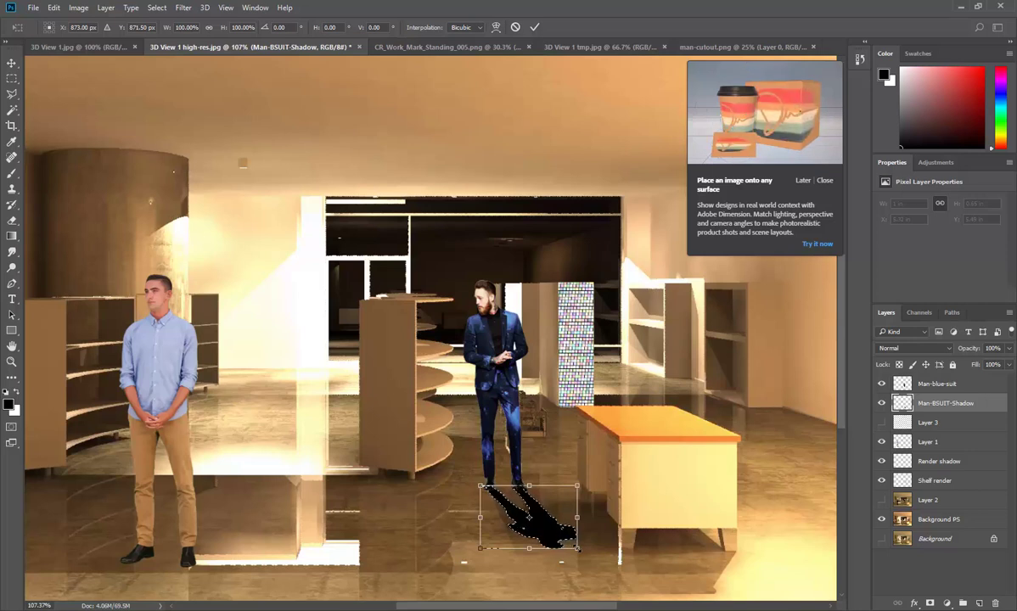
pyautogui.rightClick(484, 553)
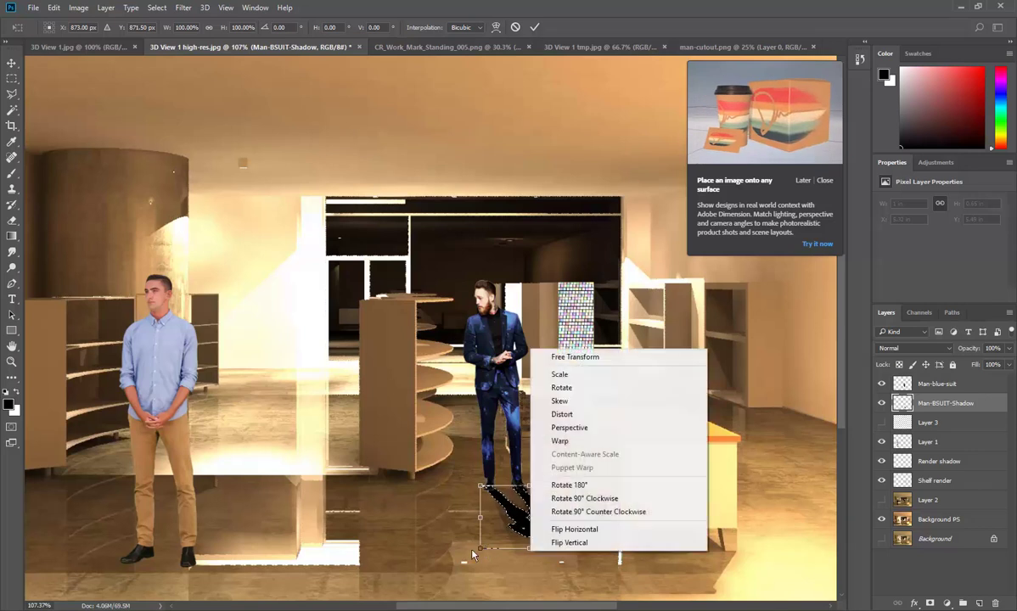
pyautogui.click(584, 403)
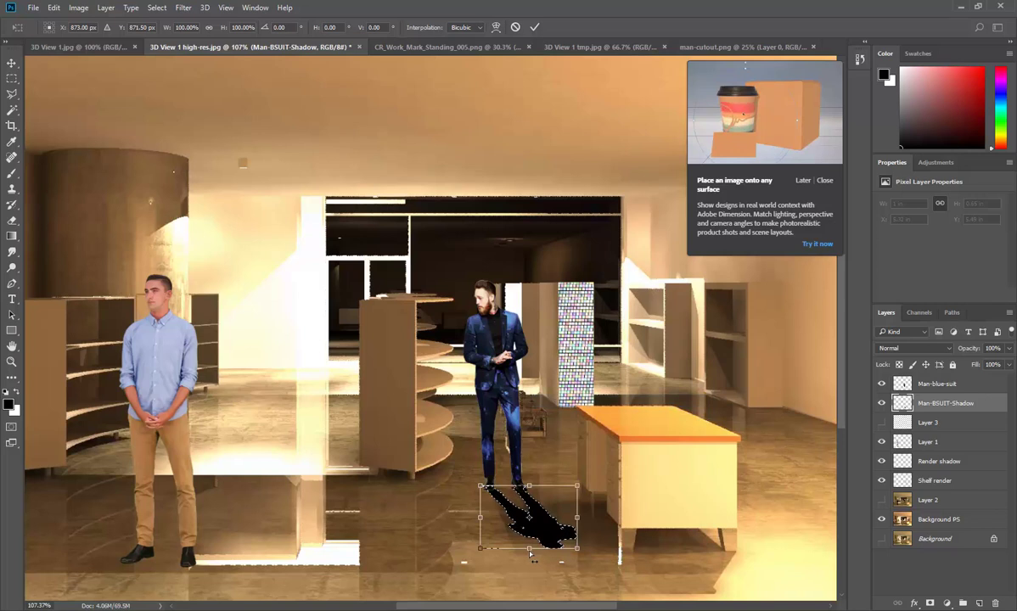
pyautogui.moveTo(561, 548); pyautogui.dragTo(561, 553)
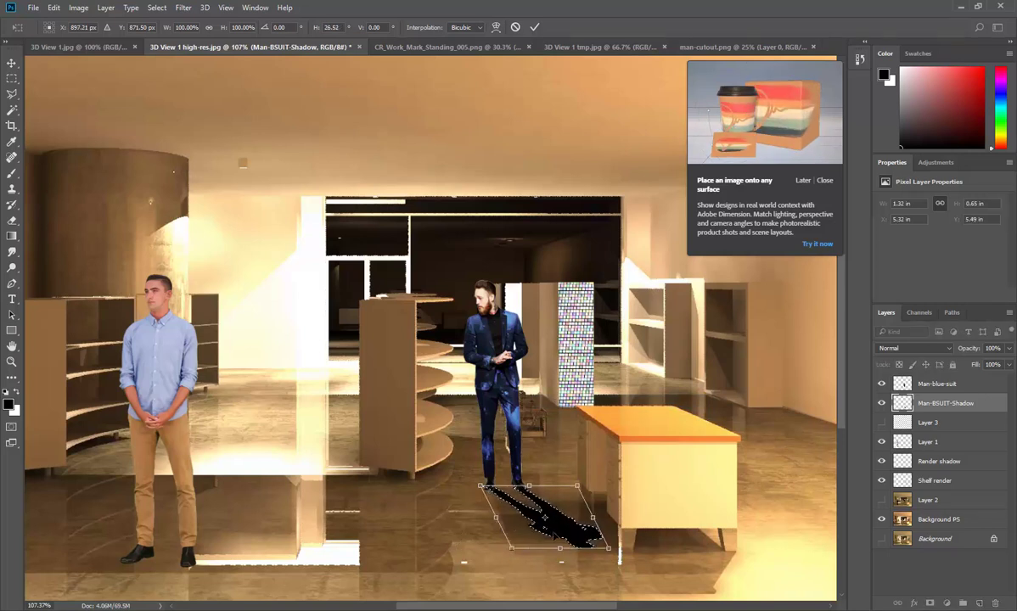
# Scale the shadow to about 75% height and increase its horizontal skew to about 31.6°, applying the transform.
pyautogui.rightClick(553, 537)
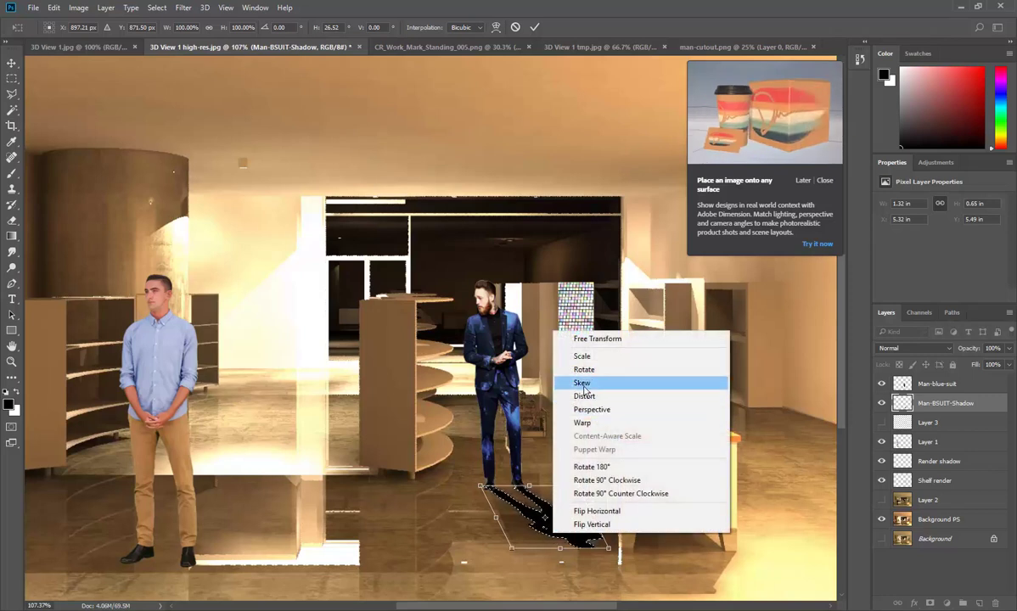
pyautogui.click(587, 340)
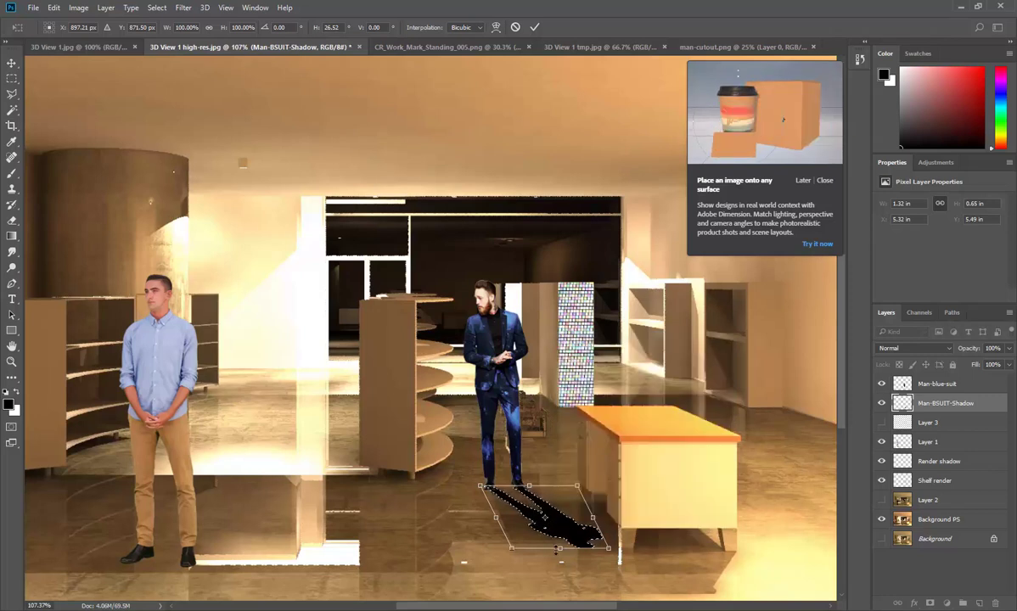
pyautogui.moveTo(560, 550); pyautogui.dragTo(552, 540)
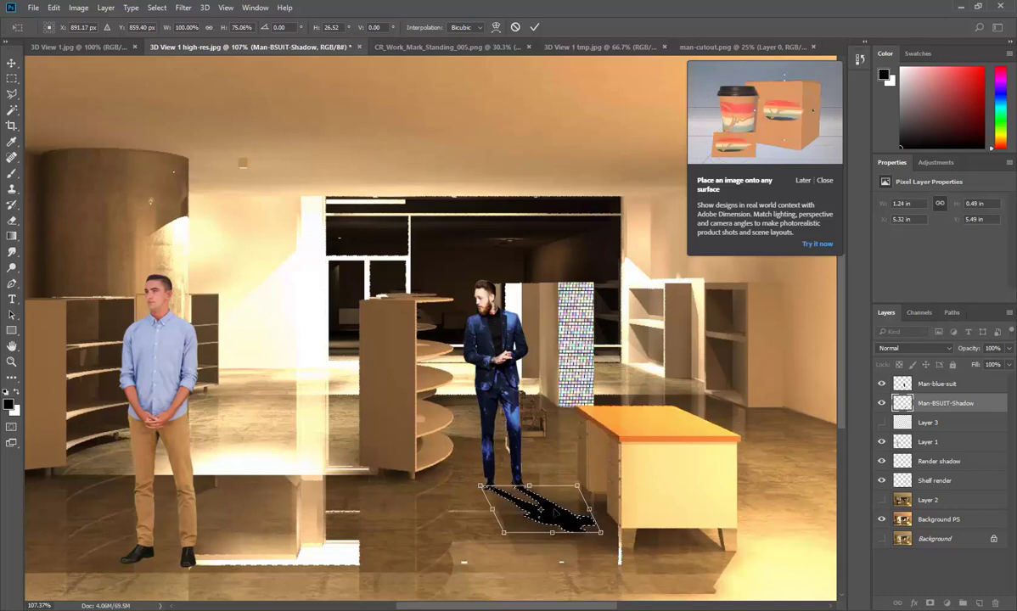
pyautogui.rightClick(555, 507)
pyautogui.click(583, 358)
pyautogui.moveTo(551, 532)
pyautogui.mouseDown()
pyautogui.moveTo(454, 534)
pyautogui.moveTo(557, 531)
pyautogui.mouseUp()
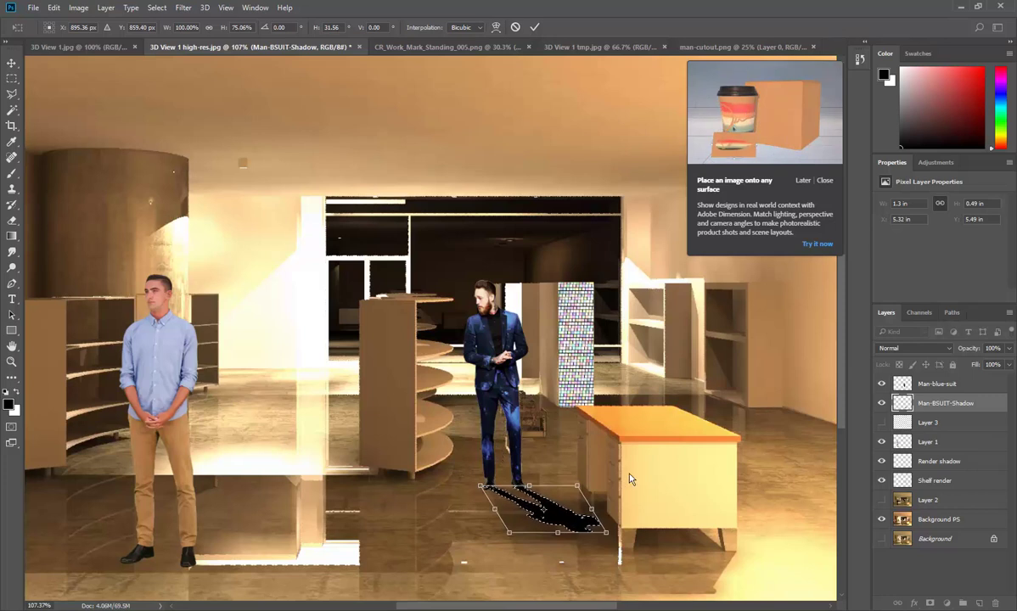
pyautogui.press('Return')
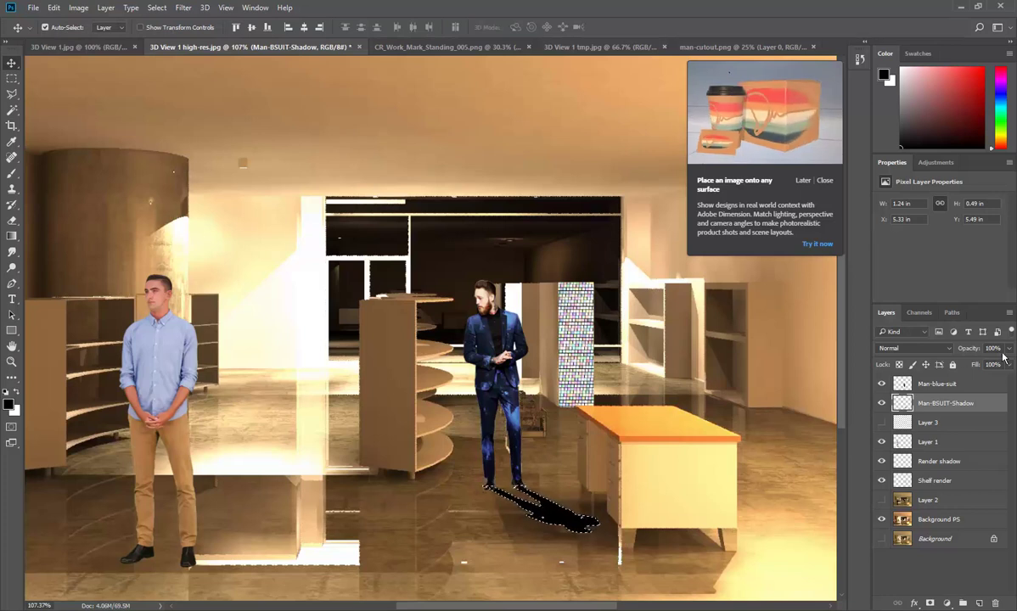
# Set the Man-BSUIT-Shadow layer's blend mode to Multiply and its opacity to 34%.
pyautogui.click(950, 355)
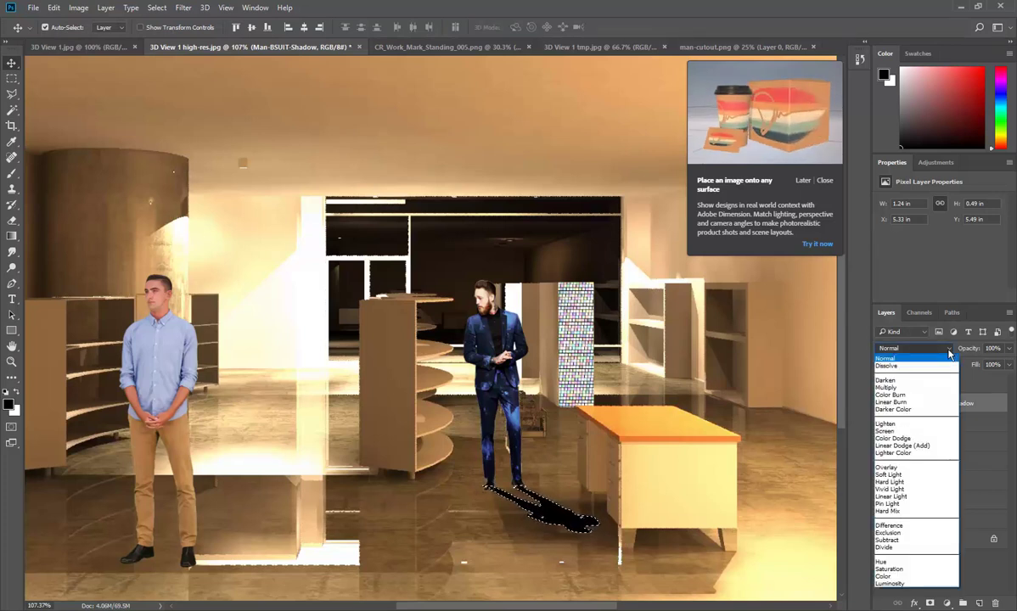
pyautogui.click(913, 387)
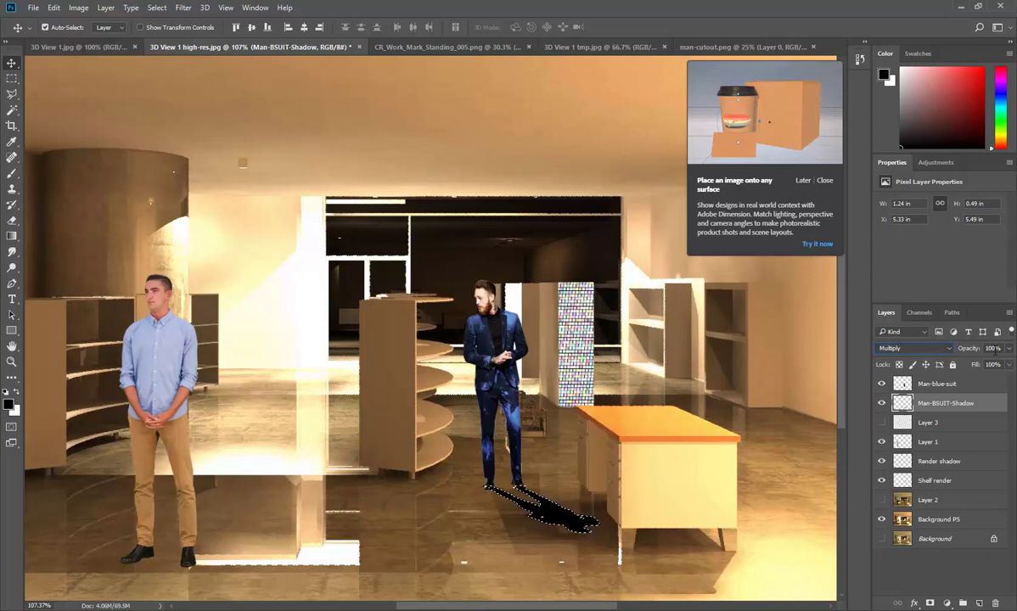
pyautogui.click(1008, 349)
pyautogui.moveTo(1008, 354); pyautogui.dragTo(970, 365)
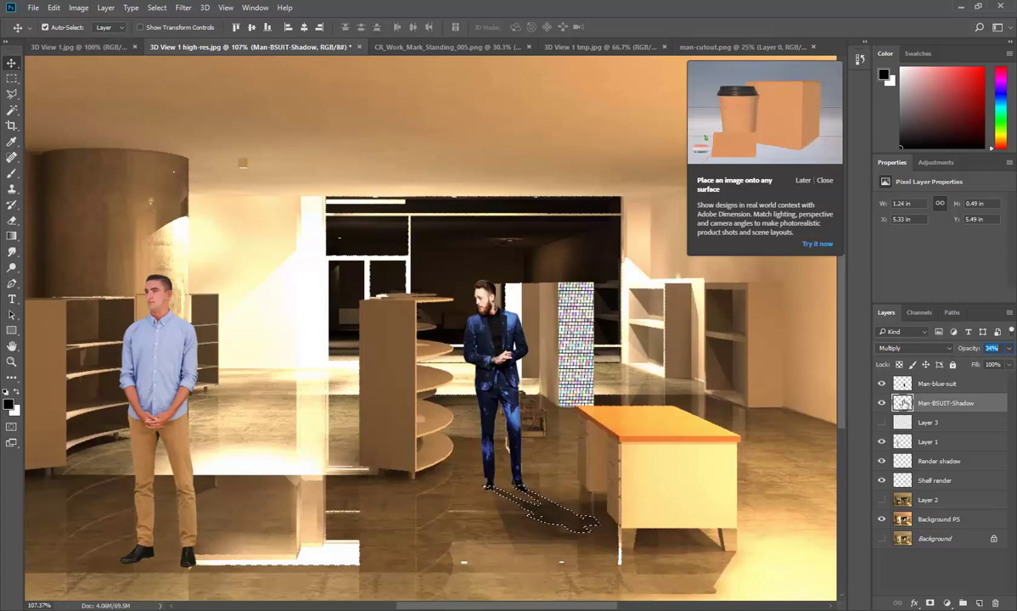
# Deselect the outline around the blue-suited man's floor shadow.
pyautogui.click(54, 7)
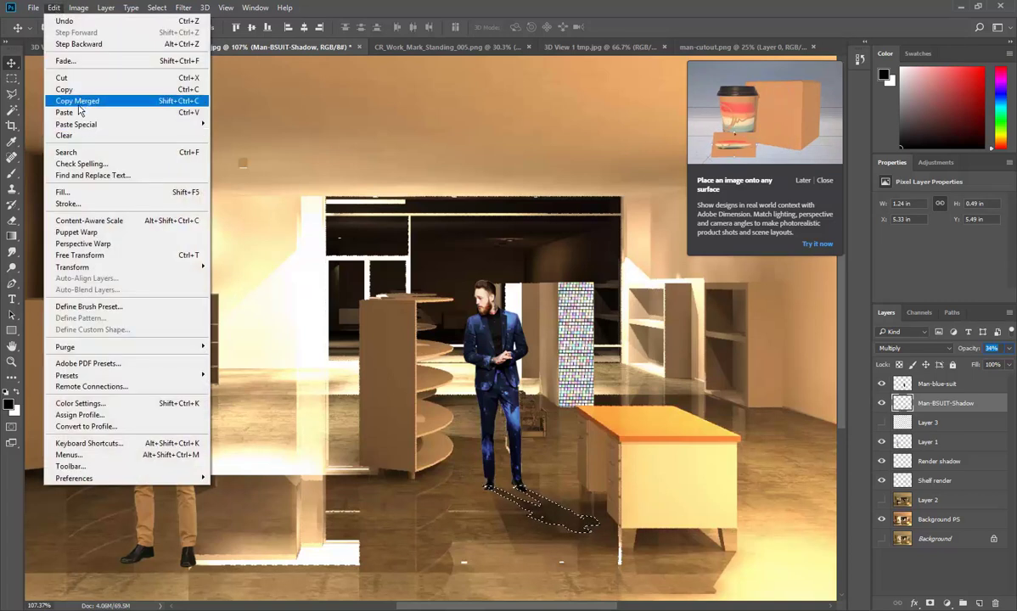
pyautogui.moveTo(157, 9)
pyautogui.click(163, 32)
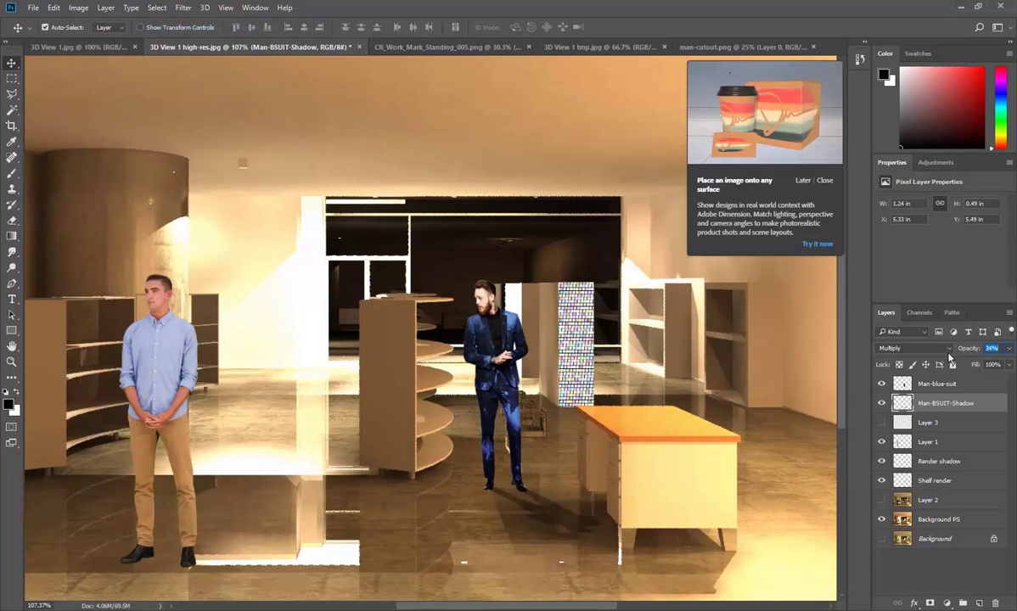
# Compare the Man-BSUIT-Shadow layer in Normal and Multiply blend modes, settling on Multiply, and dismiss the Adobe Dimension suggestion.
pyautogui.click(947, 348)
pyautogui.click(919, 363)
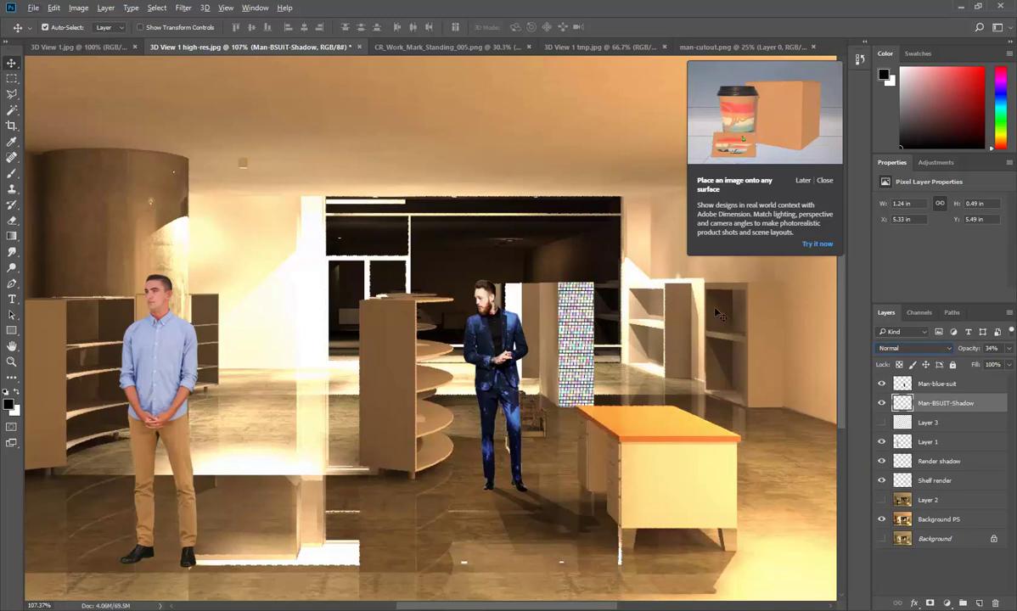
pyautogui.click(817, 180)
pyautogui.scroll(5, 550, 518)
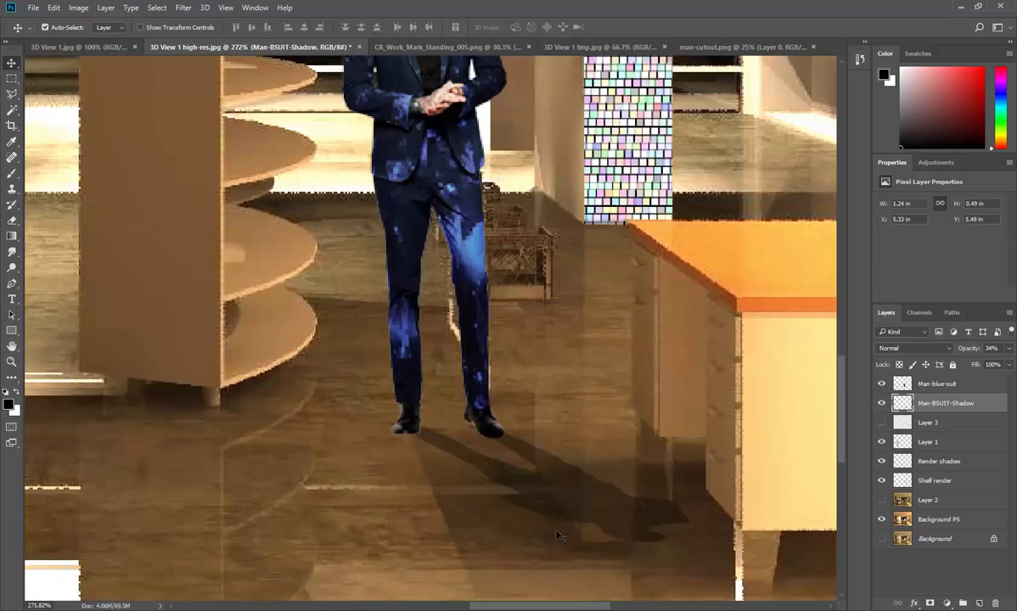
pyautogui.scroll(3, 557, 543)
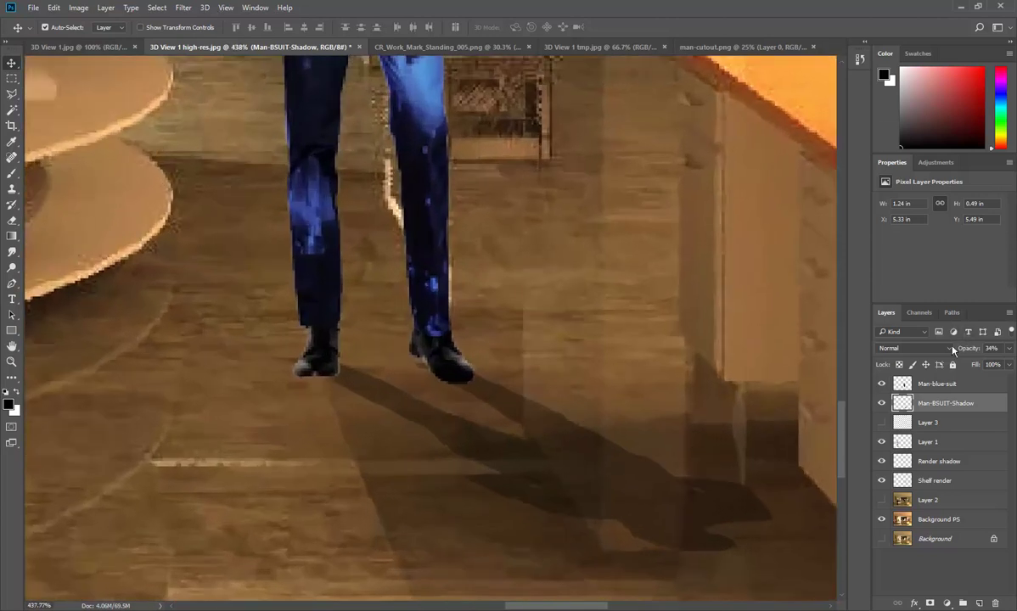
pyautogui.click(950, 348)
pyautogui.click(887, 387)
pyautogui.click(946, 349)
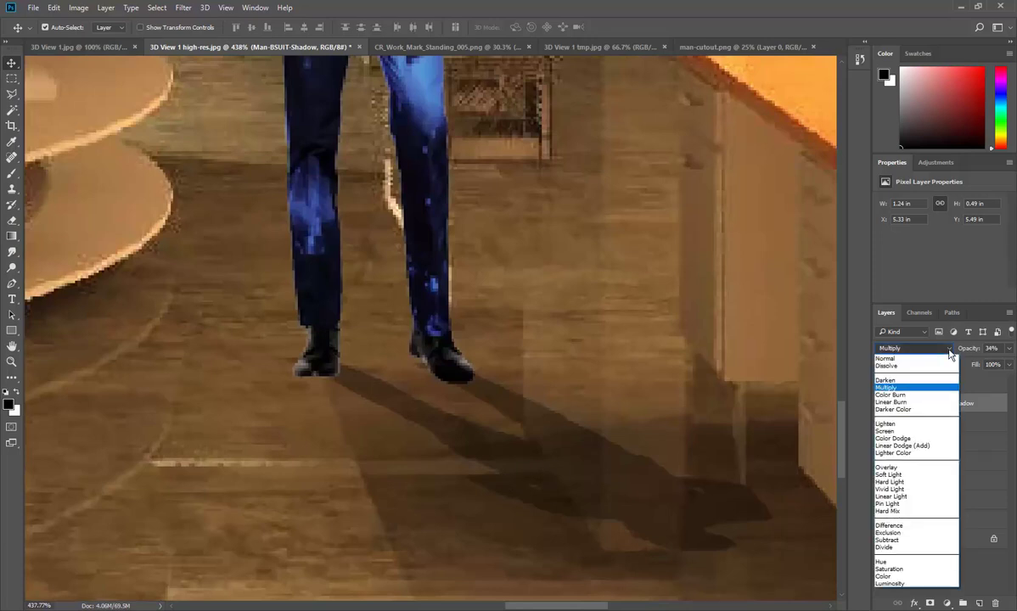
pyautogui.click(910, 389)
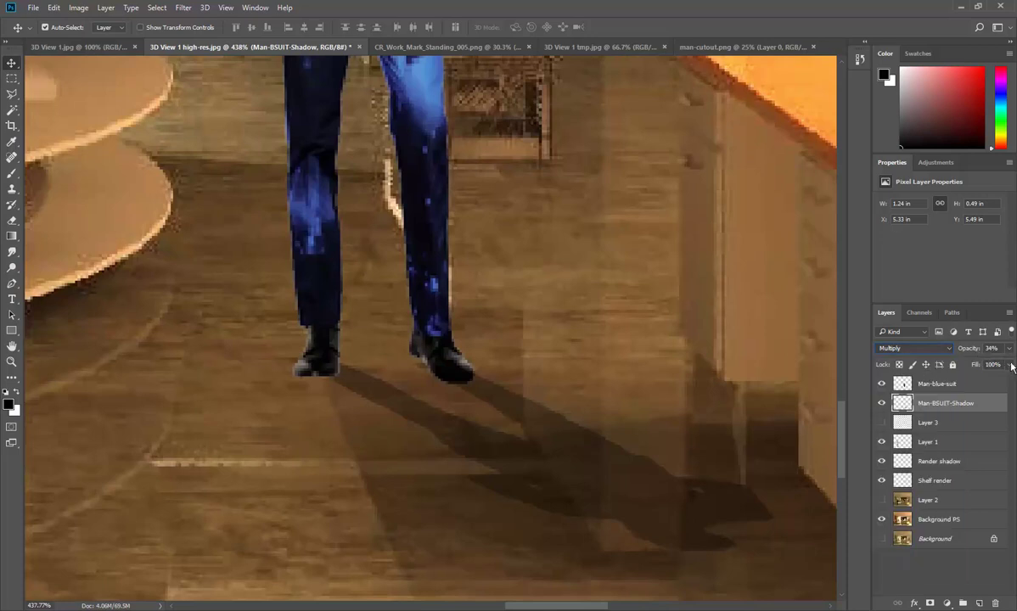
# Reduce the shadow layer's opacity to 30% and compare Normal against Multiply blending, keeping Multiply.
pyautogui.click(1009, 348)
pyautogui.moveTo(976, 364)
pyautogui.mouseDown()
pyautogui.moveTo(993, 366)
pyautogui.moveTo(951, 368)
pyautogui.moveTo(973, 365)
pyautogui.mouseUp()
pyautogui.click(946, 348)
pyautogui.click(933, 359)
pyautogui.click(946, 350)
pyautogui.click(913, 388)
pyautogui.click(900, 348)
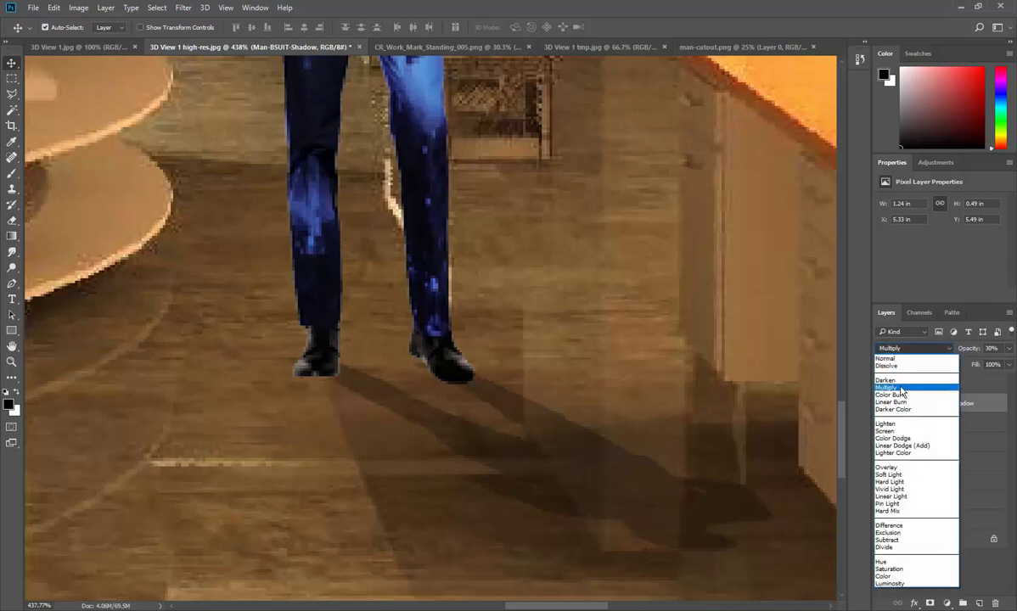
pyautogui.click(903, 388)
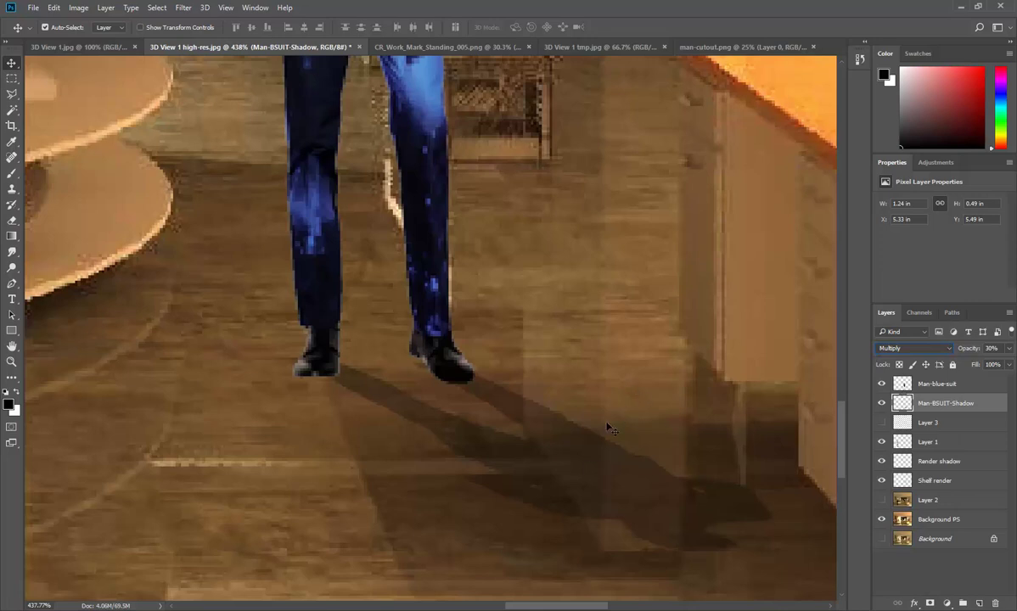
pyautogui.click(1008, 348)
pyautogui.moveTo(964, 366); pyautogui.dragTo(962, 365)
pyautogui.click(1009, 348)
pyautogui.scroll(2, 465, 466)
pyautogui.scroll(-1, 465, 466)
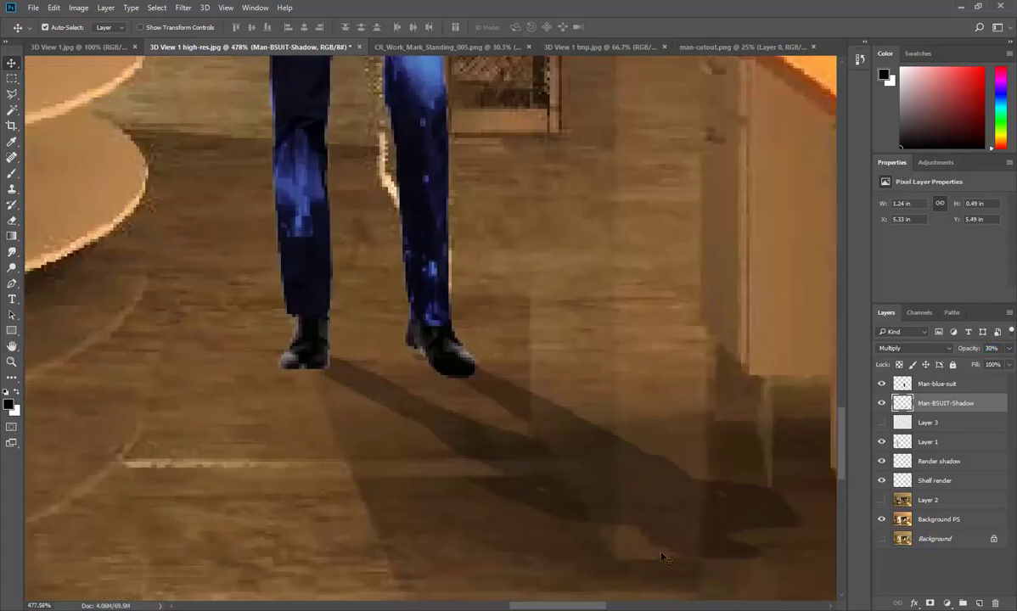
# Set the foreground colour to a dark grey with 30% brightness.
pyautogui.click(8, 404)
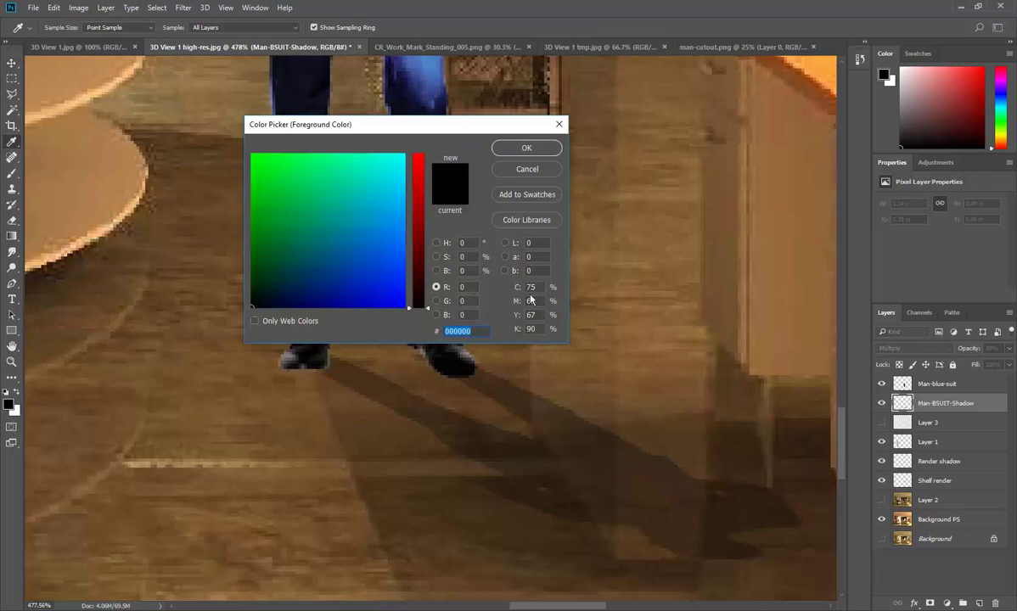
pyautogui.moveTo(540, 329); pyautogui.dragTo(504, 329)
pyautogui.click(436, 243)
pyautogui.click(436, 257)
pyautogui.click(436, 270)
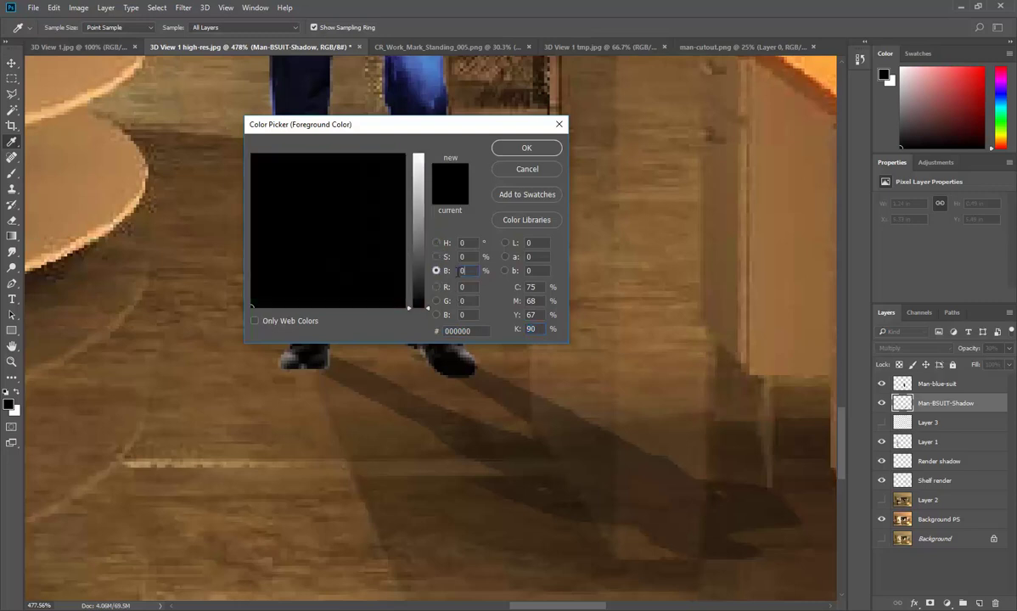
pyautogui.write('30')
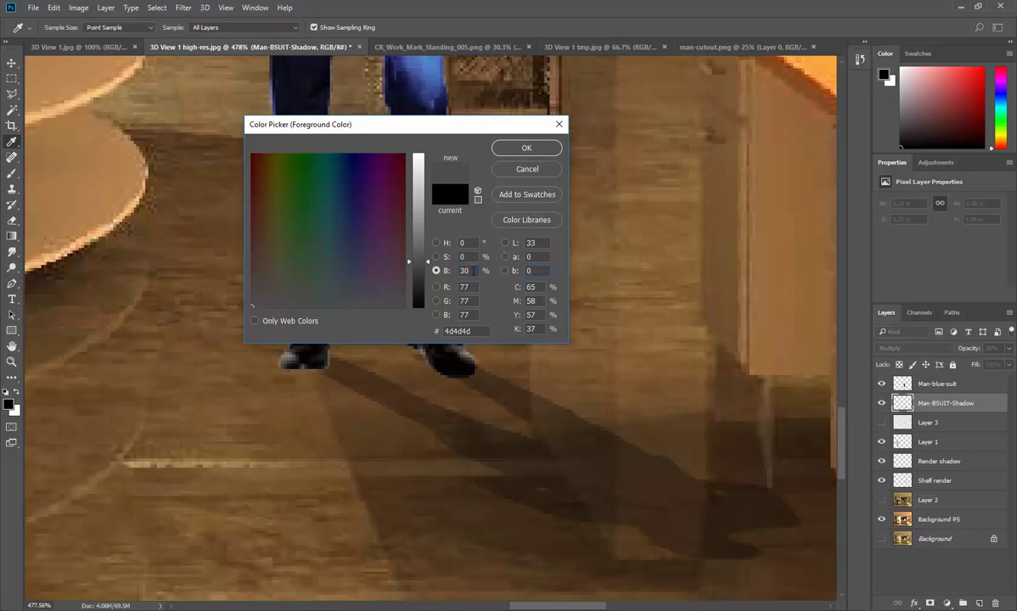
pyautogui.click(511, 148)
pyautogui.press('v')
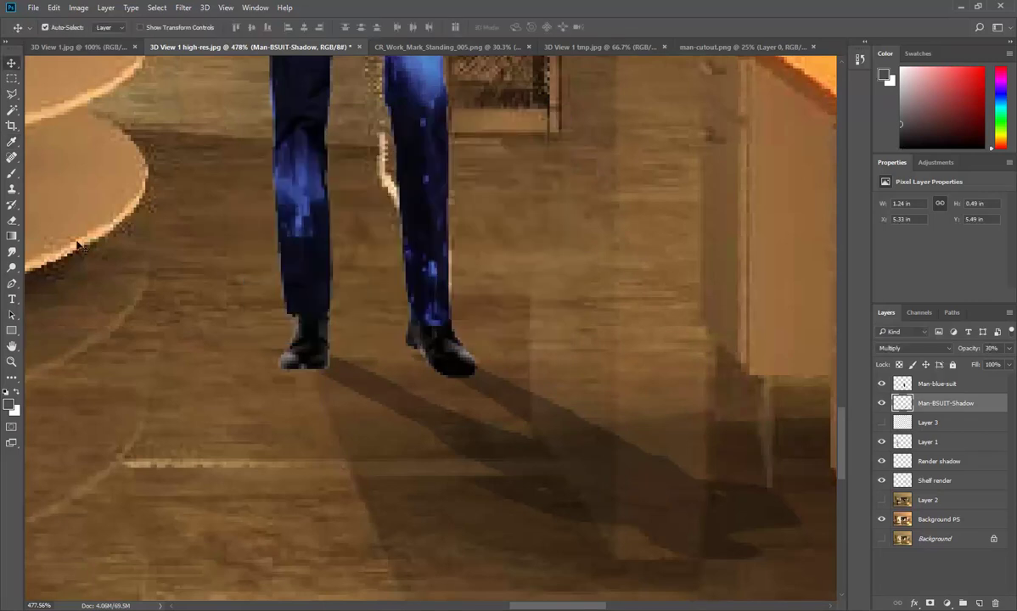
# Paint dark grey on the Man-BSUIT-Shadow layer with a size 4 Brush, around where the shadow meets the blue-suited man's rear shoe.
pyautogui.click(12, 174)
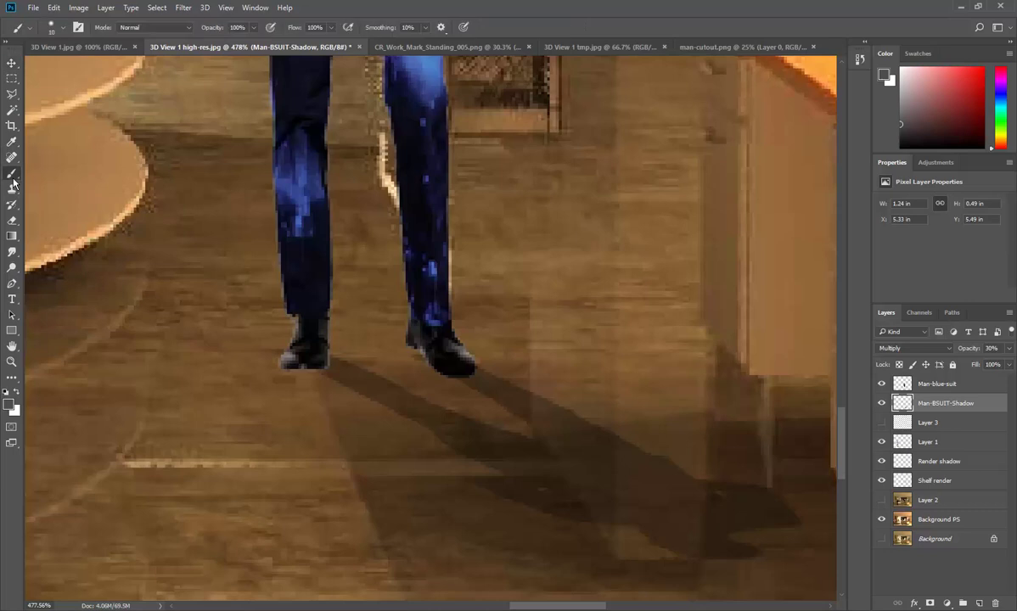
pyautogui.moveTo(316, 380); pyautogui.dragTo(372, 416)
pyautogui.press('[')
pyautogui.press('[')
pyautogui.press('[')
pyautogui.press('[')
pyautogui.press('[')
pyautogui.press('[')
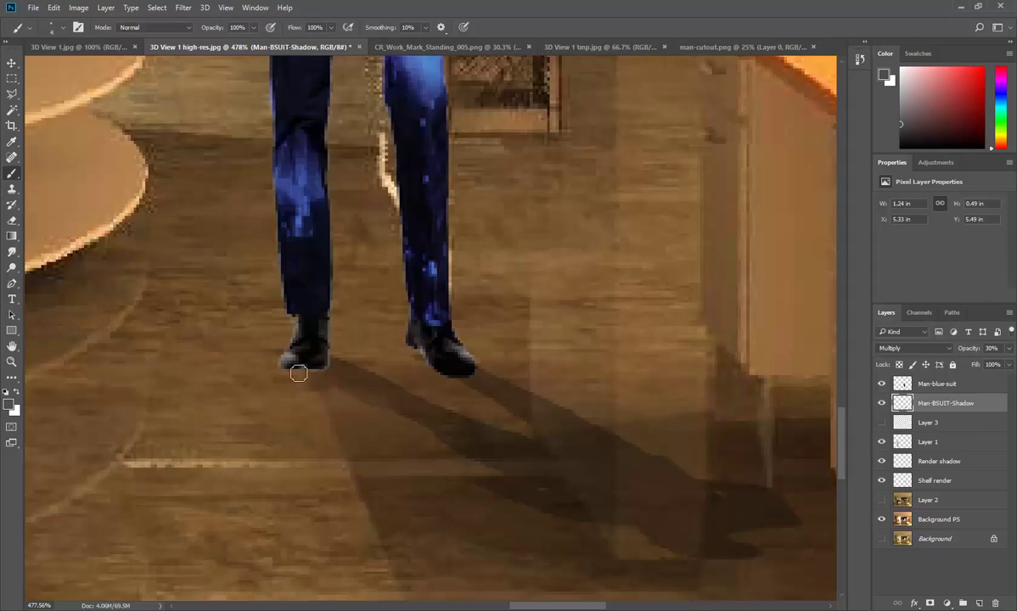
pyautogui.moveTo(338, 357); pyautogui.dragTo(387, 385)
# Compare the grey strokes with the black shadow in Normal and Multiply blending at 100% layer opacity.
pyautogui.click(908, 348)
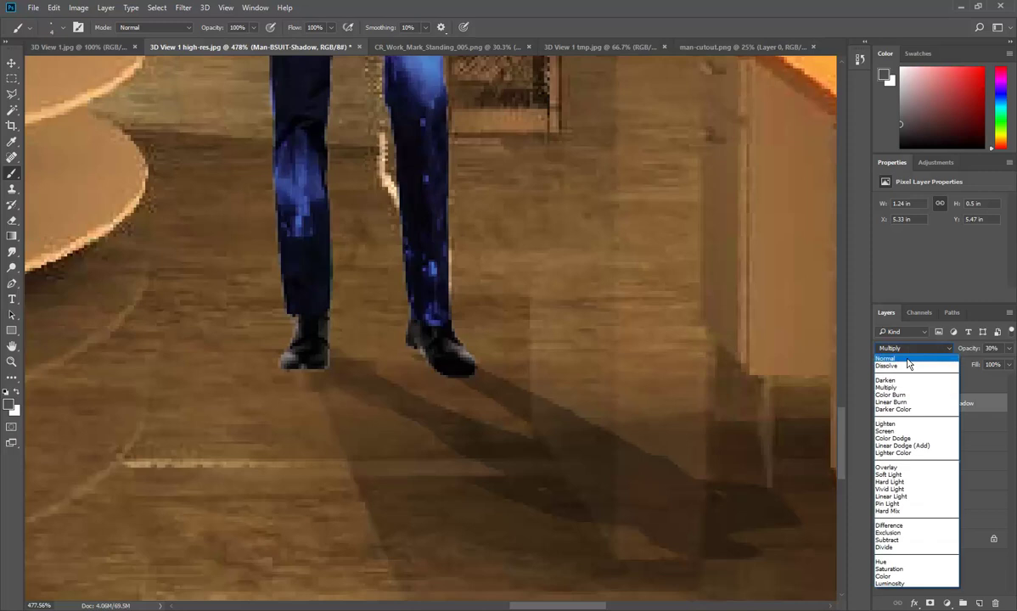
pyautogui.click(908, 359)
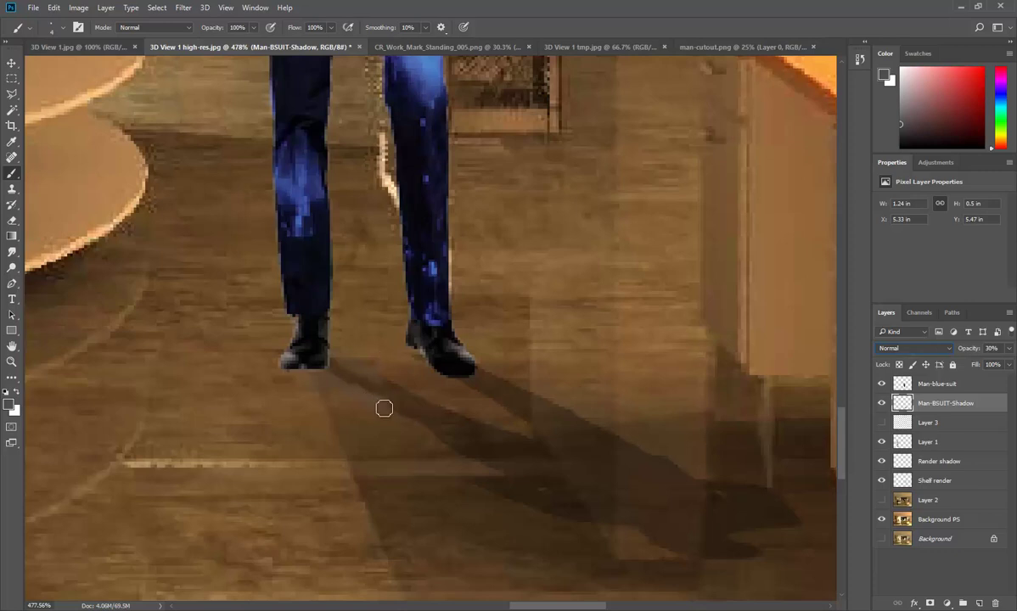
pyautogui.click(1008, 348)
pyautogui.moveTo(967, 362); pyautogui.dragTo(1007, 362)
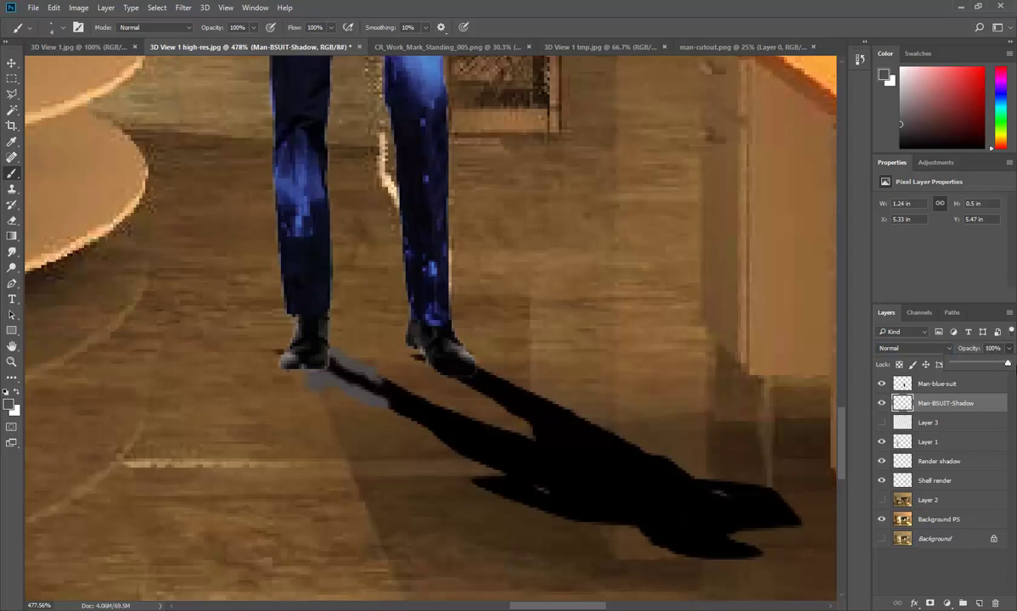
pyautogui.click(899, 348)
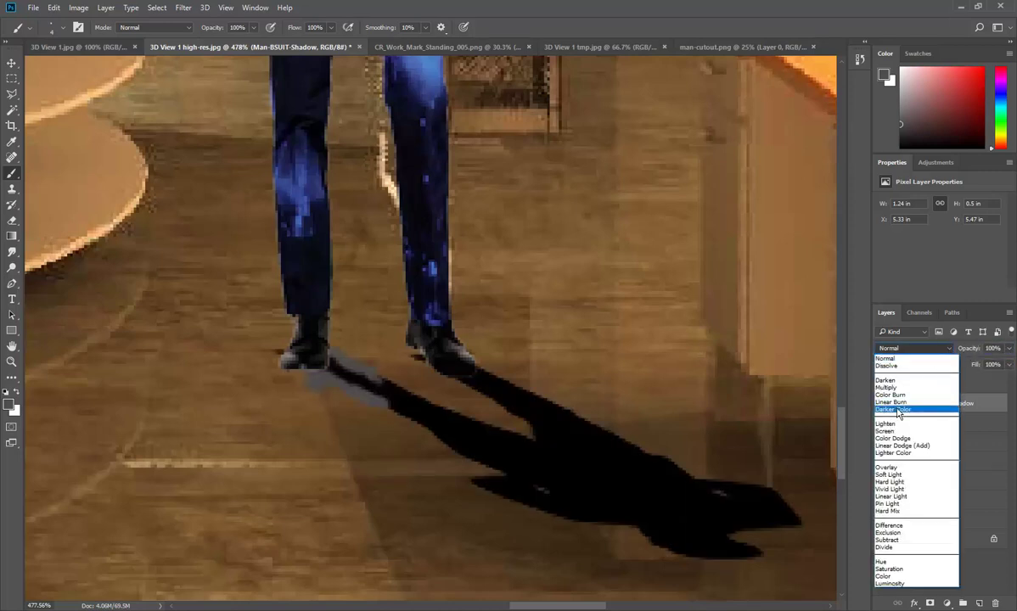
pyautogui.click(886, 387)
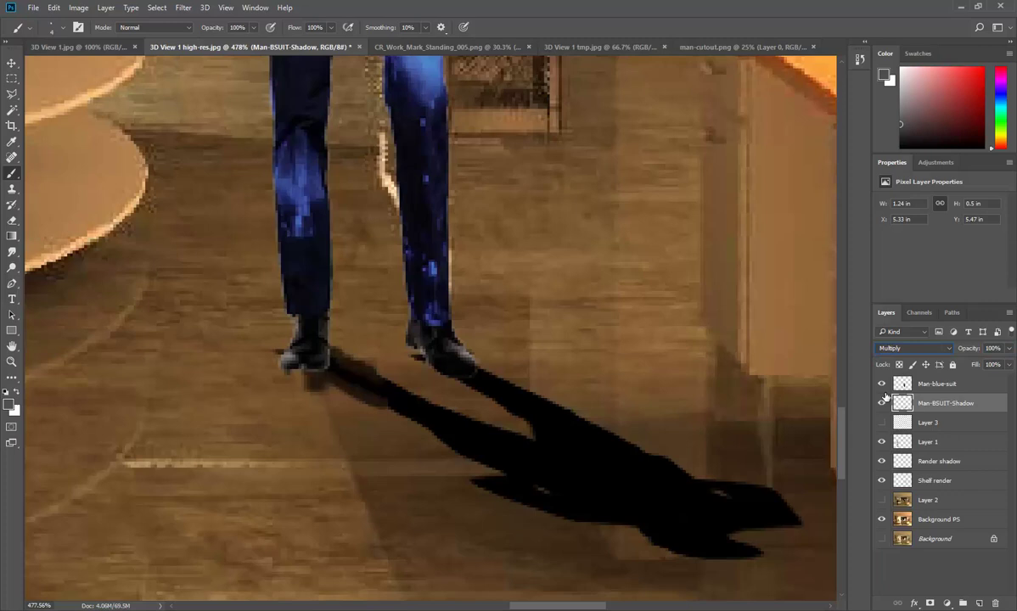
pyautogui.click(317, 377)
# Set the shadow layer's opacity to 43% and compare Normal with Multiply blending, keeping Multiply.
pyautogui.click(1008, 348)
pyautogui.moveTo(1003, 364); pyautogui.dragTo(977, 366)
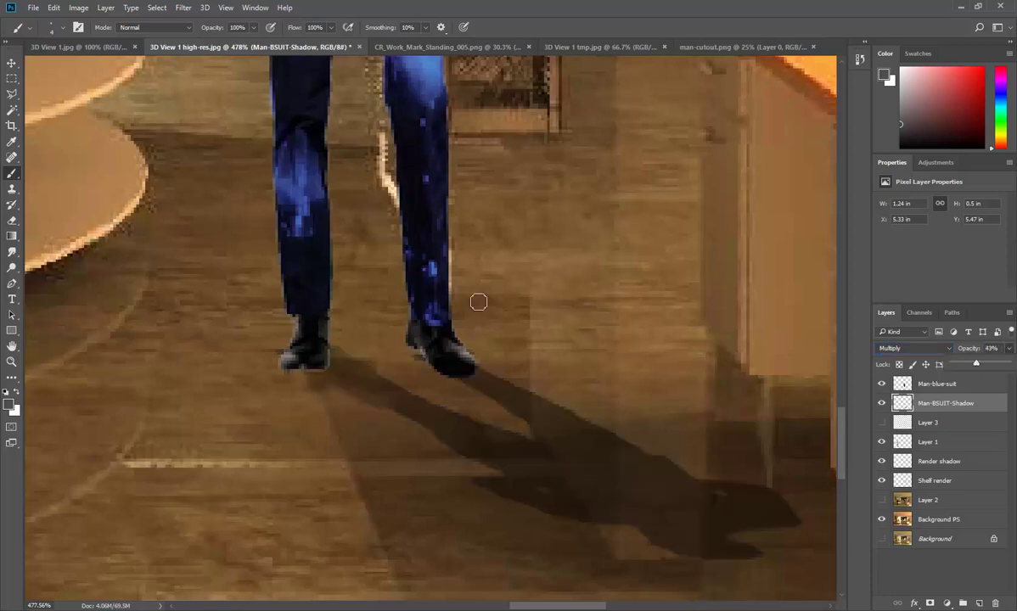
pyautogui.click(946, 355)
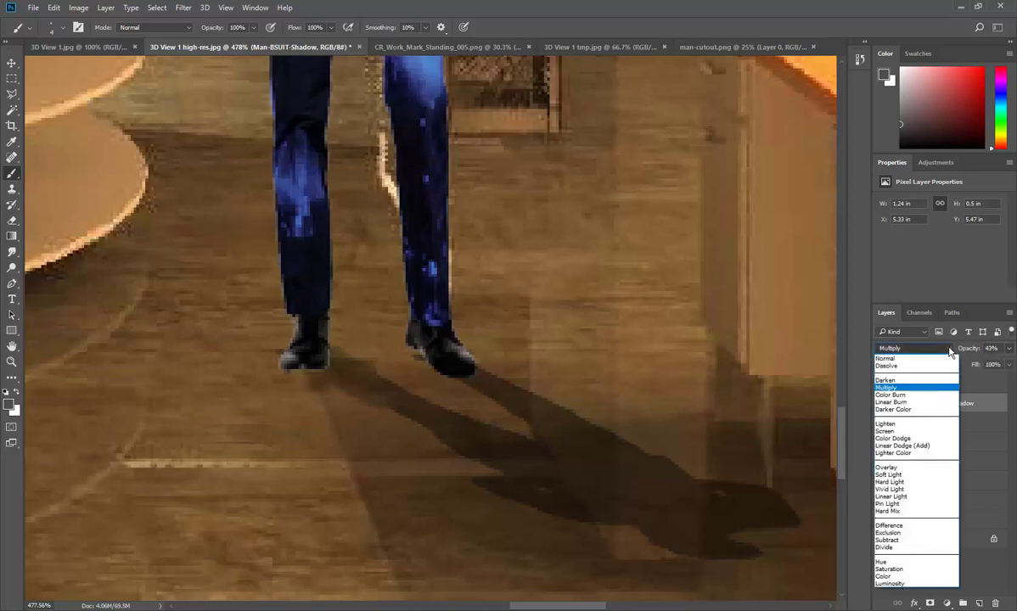
pyautogui.click(912, 359)
pyautogui.click(938, 351)
pyautogui.click(891, 386)
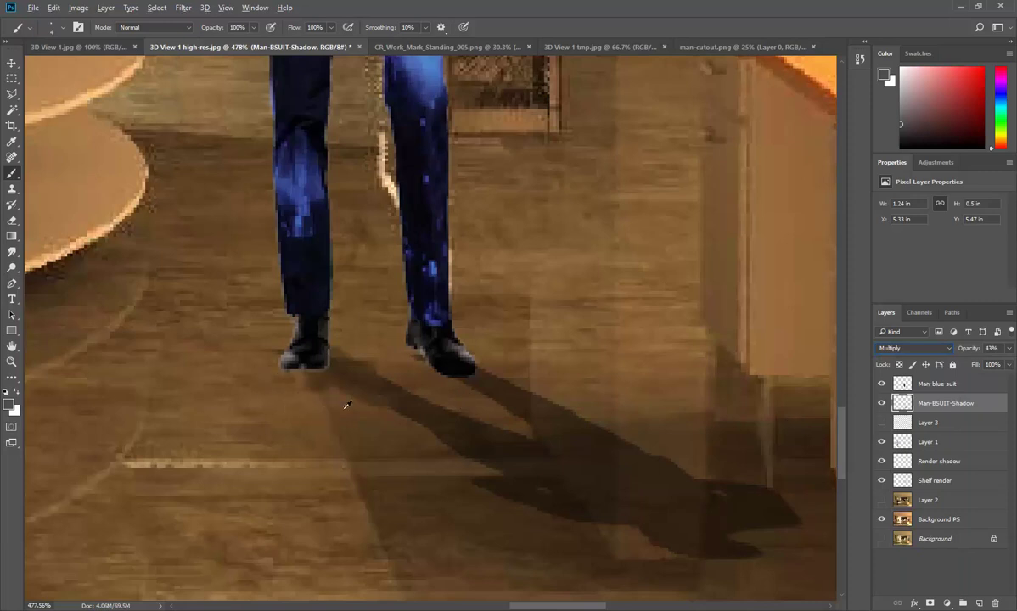
# Toggle the Man-BSUIT-Shadow layer's visibility to compare the whole render with and without the shadow.
pyautogui.press('v')
pyautogui.scroll(-18, 343, 378)
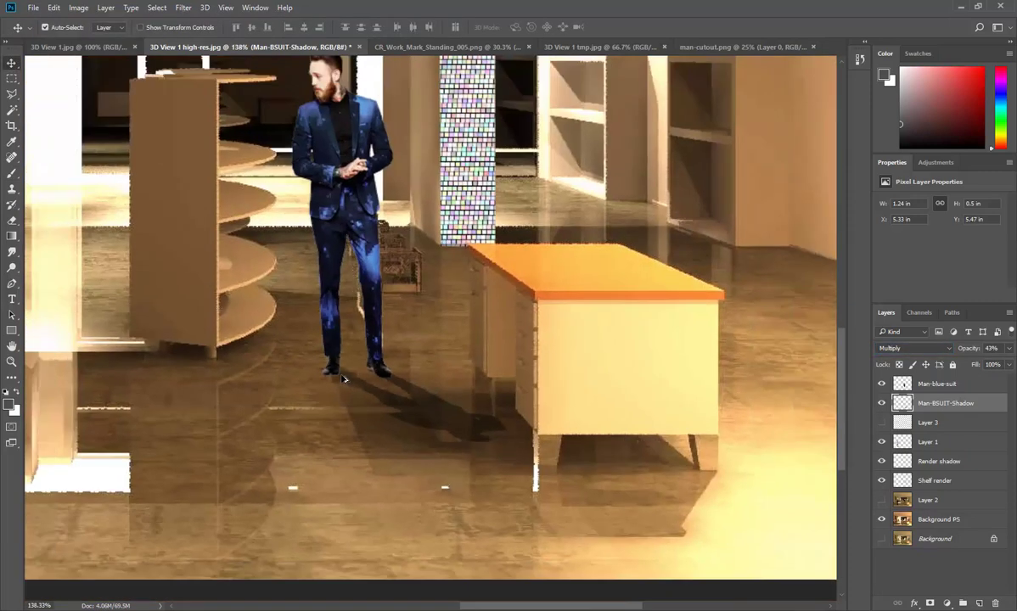
pyautogui.scroll(2, 414, 480)
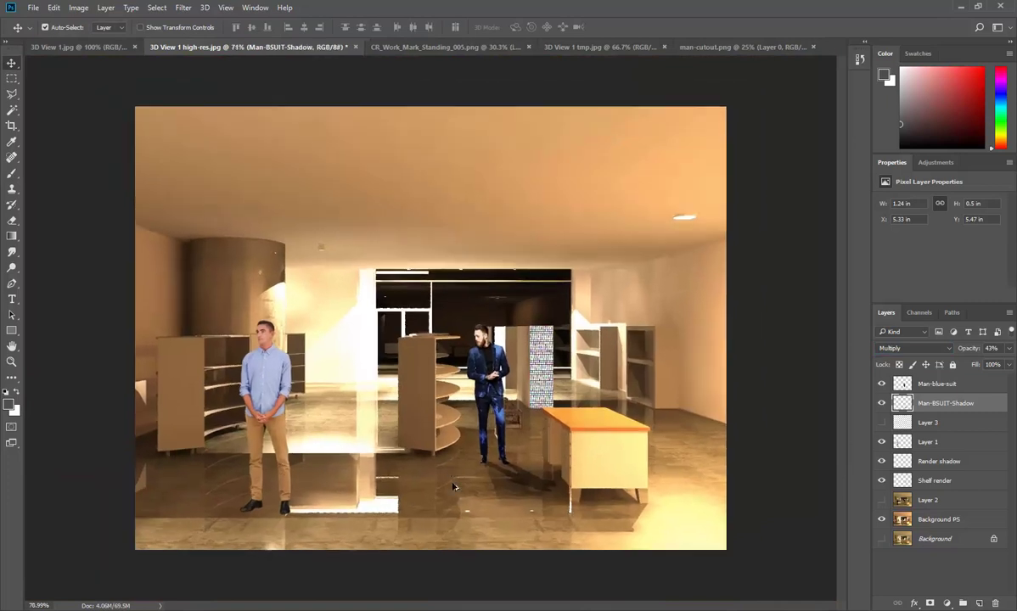
pyautogui.click(882, 405)
pyautogui.click(881, 404)
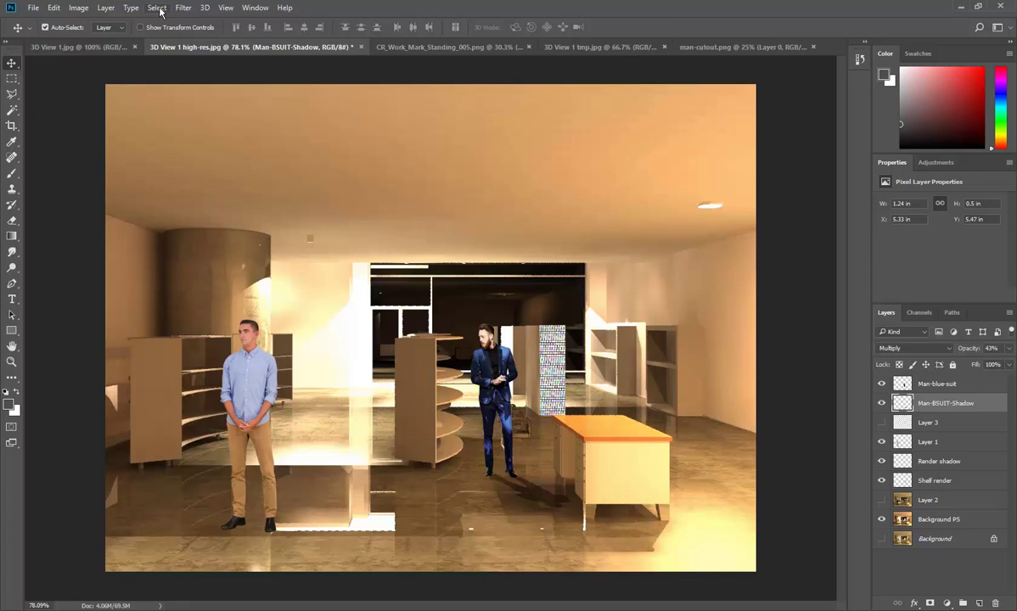
# Switch to the browser to look over the visualizingarchitecture.com tutorial list, and minimise it.
pyautogui.moveTo(75, 610)
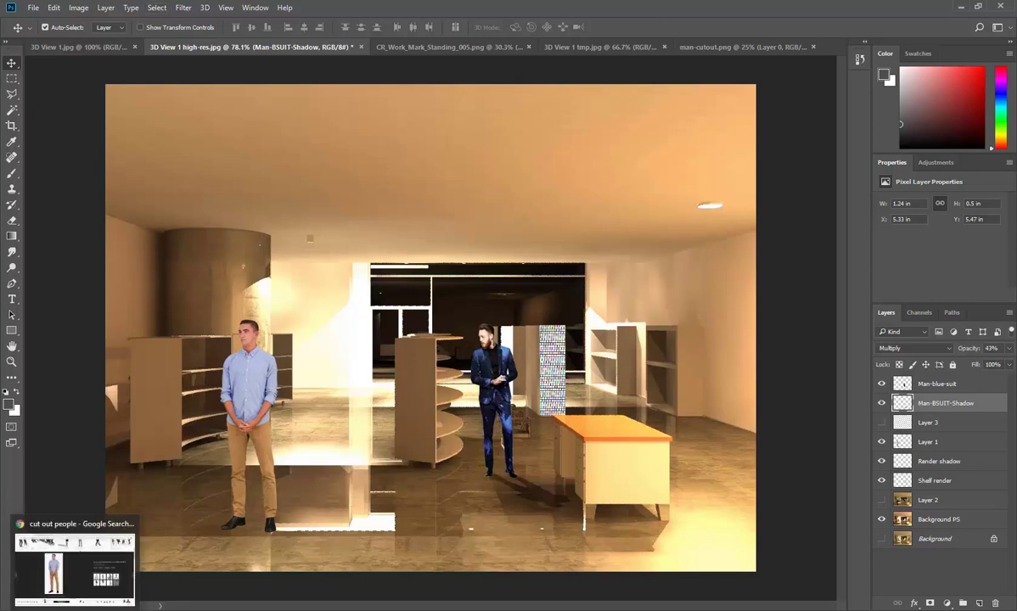
pyautogui.moveTo(110, 610)
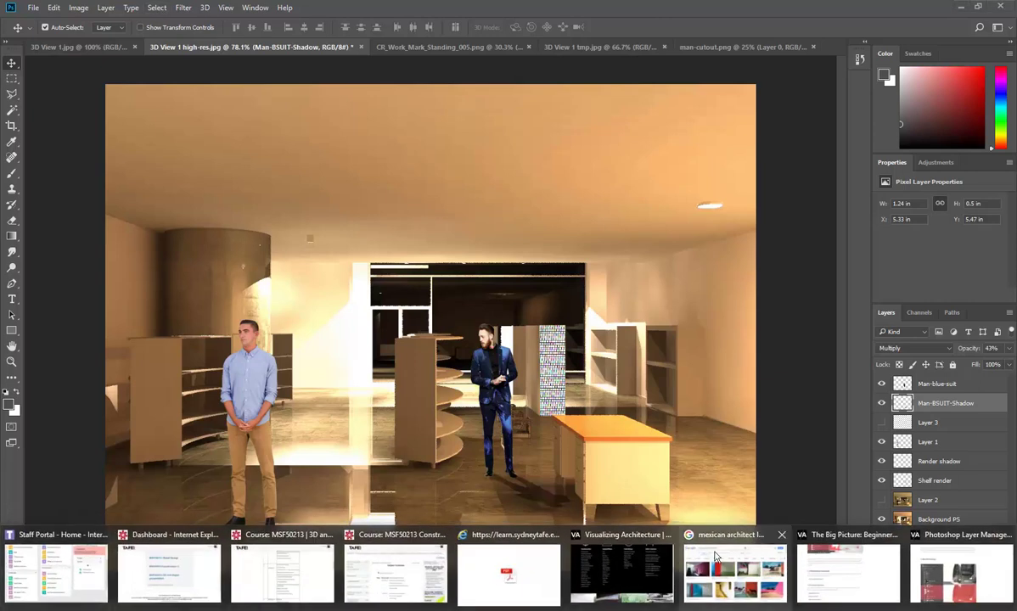
pyautogui.click(625, 565)
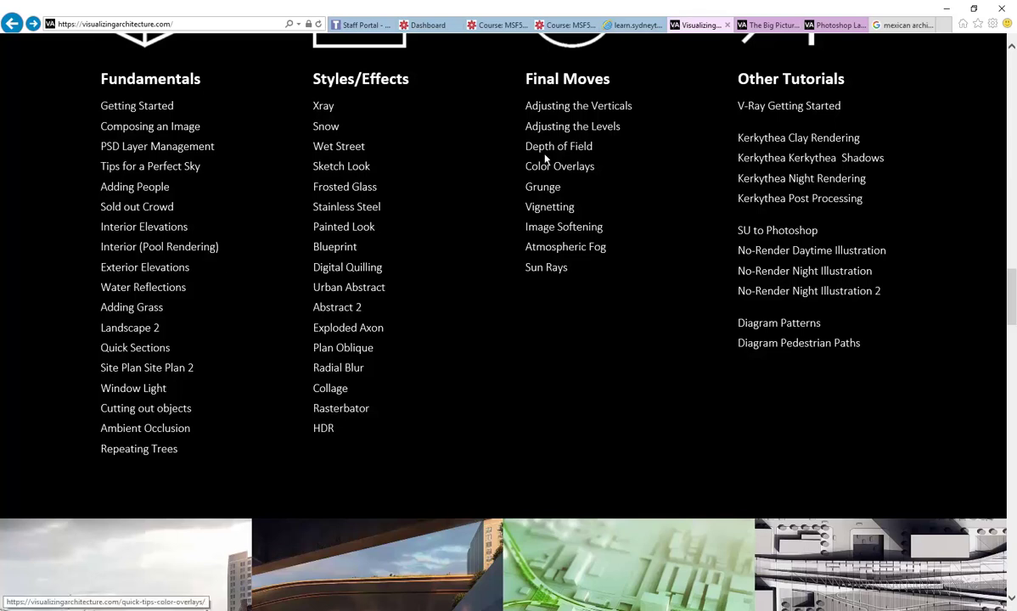
pyautogui.click(946, 8)
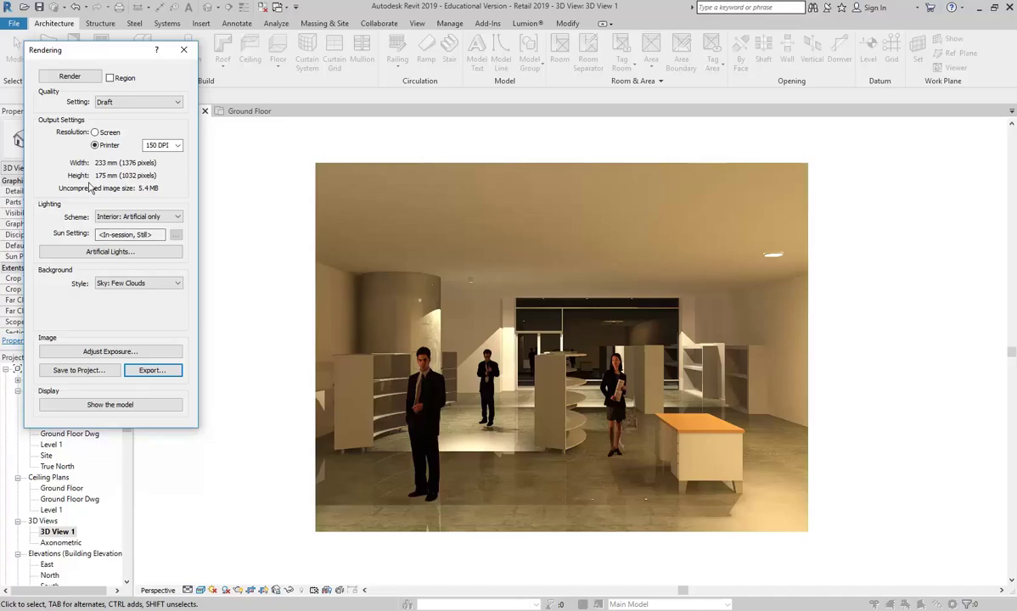
# Switch to Revit and close the Rendering dialog to return to the model in 3D View 1.
pyautogui.click(183, 49)
pyautogui.click(428, 432)
pyautogui.click(211, 343)
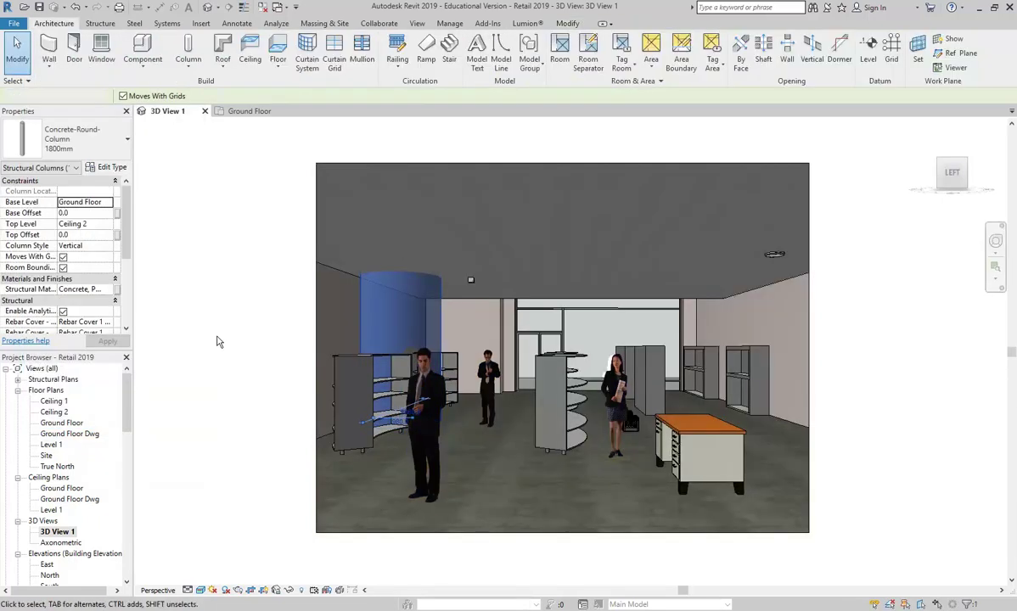
# Hide the Entourage category in 3D View 1 starting from the foreground RPC male figure, and undo the hiding.
pyautogui.click(437, 462)
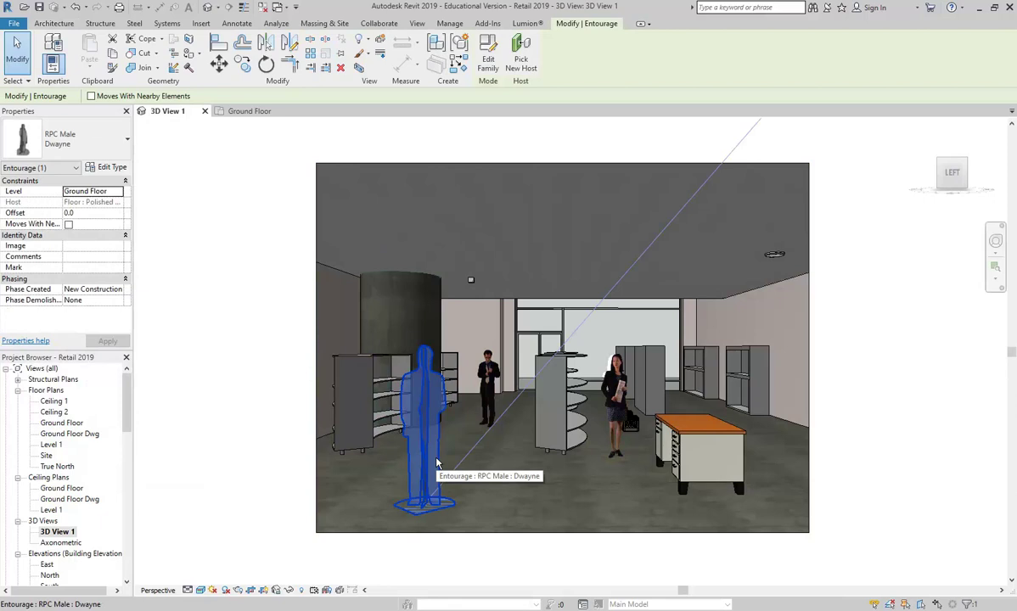
pyautogui.press('v')
pyautogui.press('h')
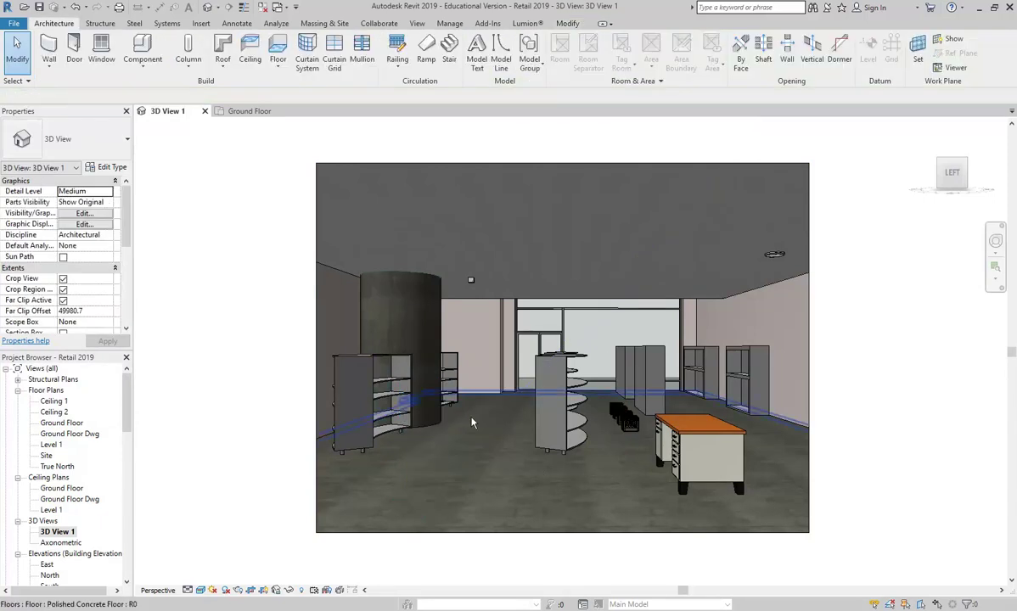
pyautogui.click(74, 7)
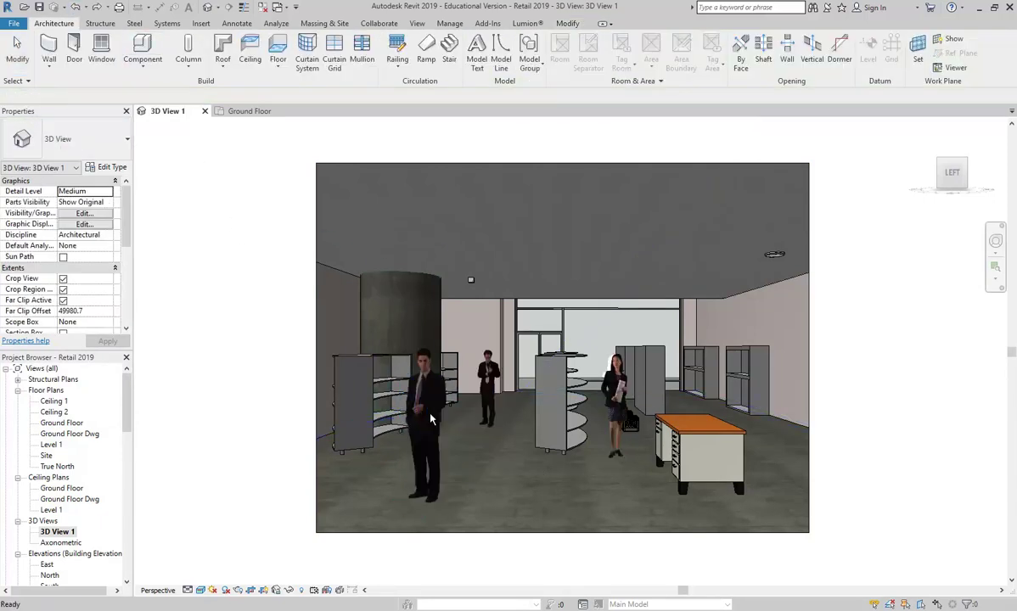
# Hide the Entourage category in 3D View 1, starting from the foreground RPC male figure.
pyautogui.rightClick(435, 454)
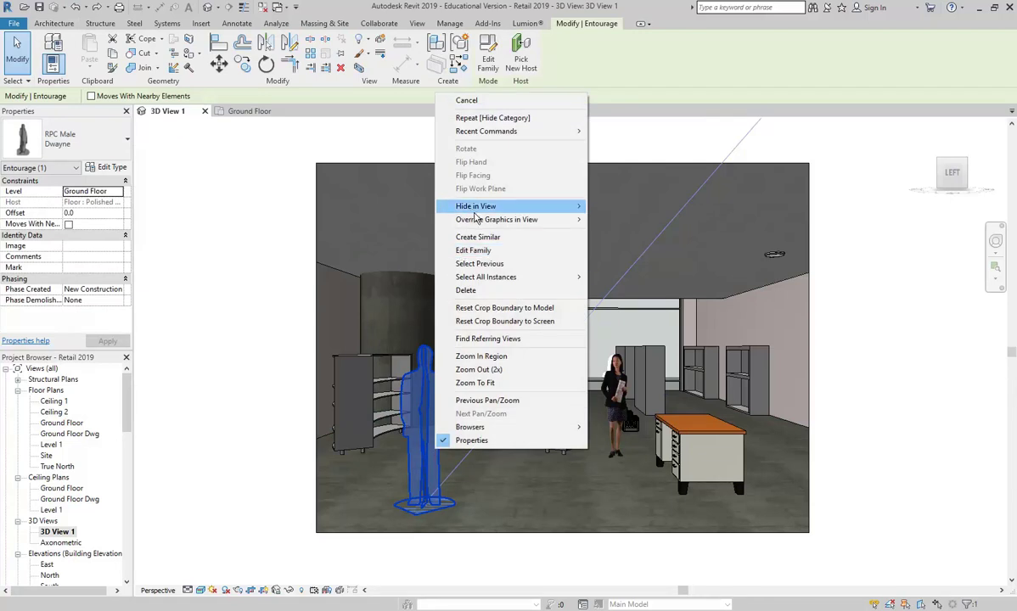
pyautogui.moveTo(475, 210)
pyautogui.click(613, 218)
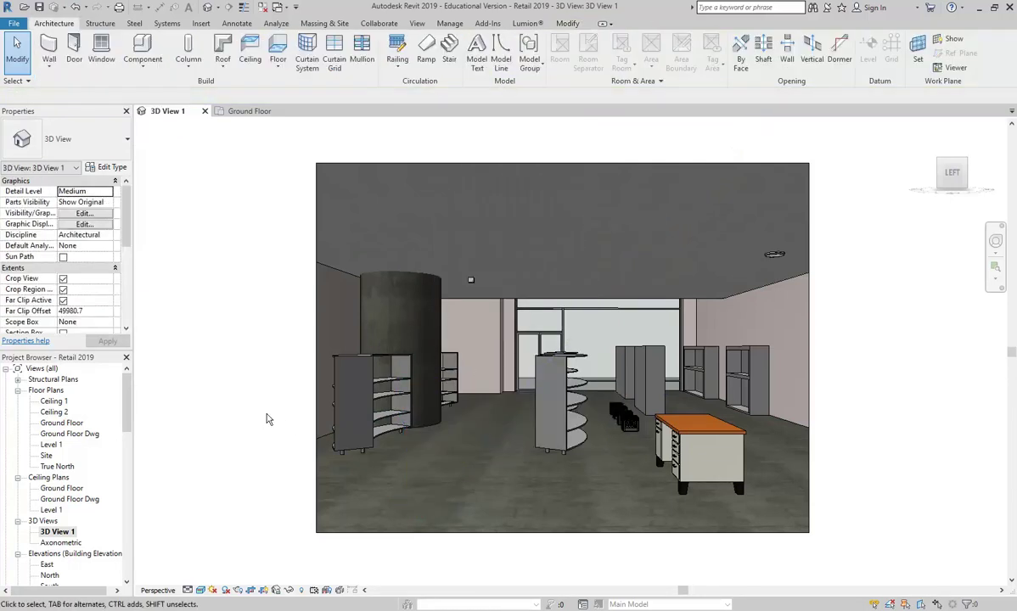
# Set the rendering background style to Transparent and render 3D View 1.
pyautogui.click(234, 590)
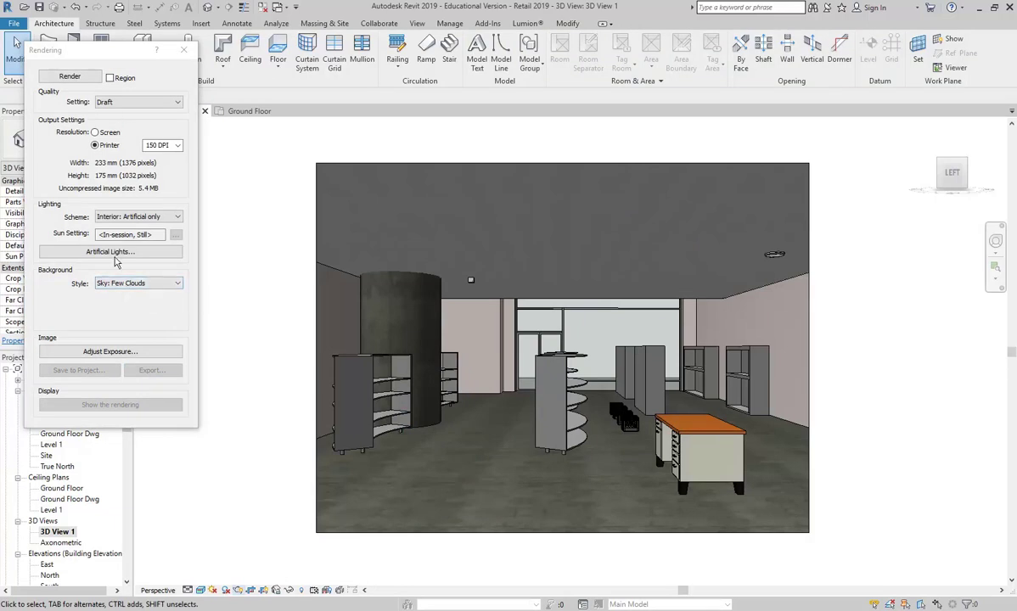
pyautogui.click(127, 283)
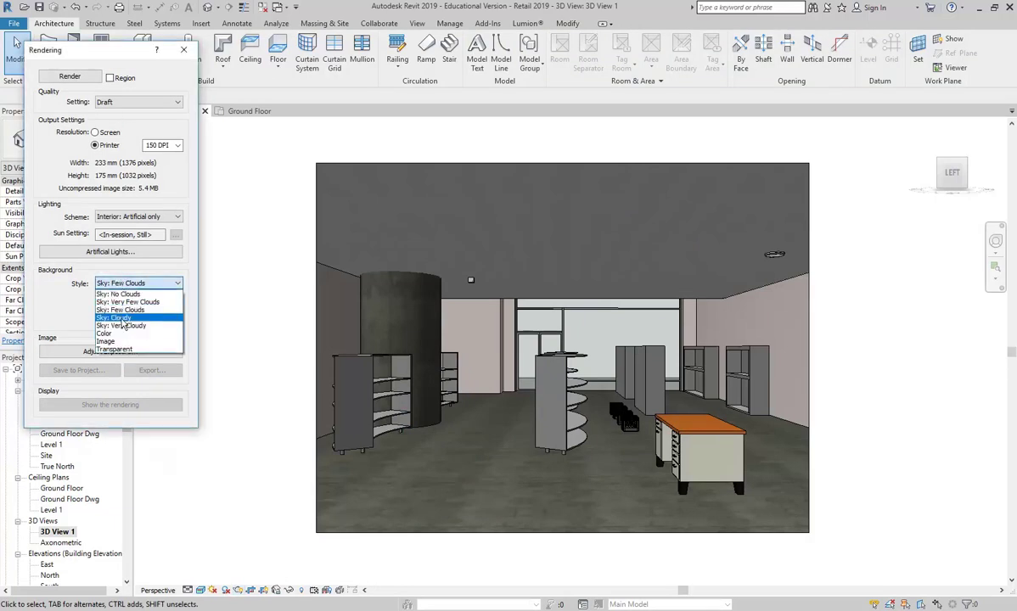
pyautogui.click(123, 350)
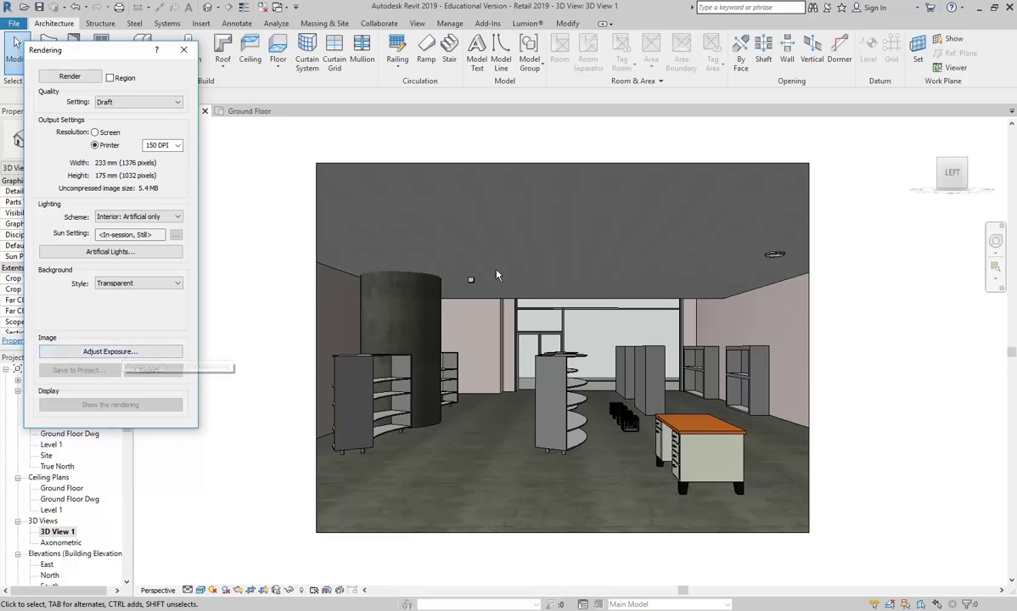
pyautogui.click(71, 77)
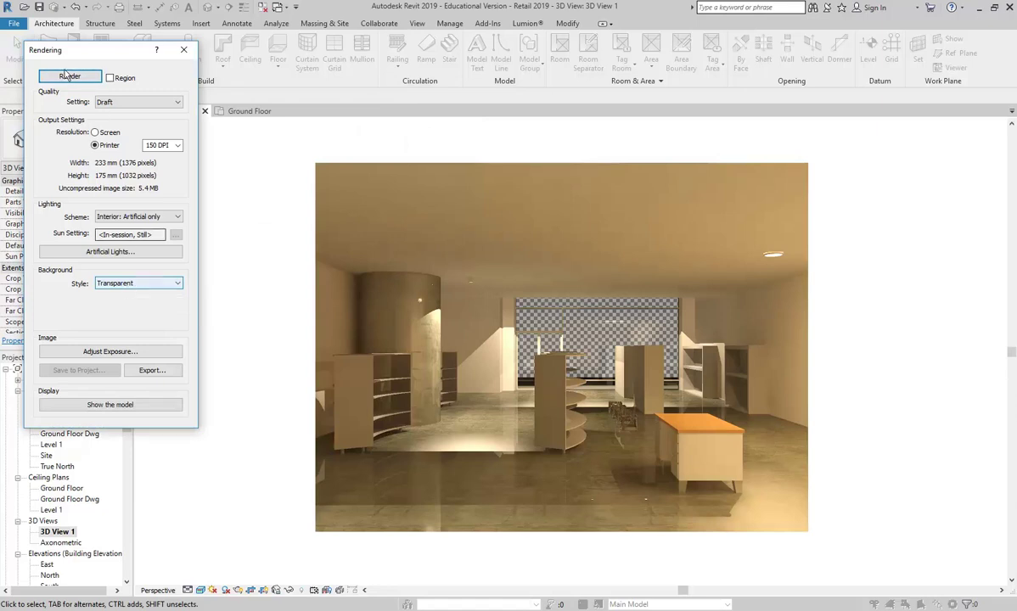
# Export the rendering to the Retail Phototshop folder as a PNG named 3D View 1-trans-back.
pyautogui.click(151, 370)
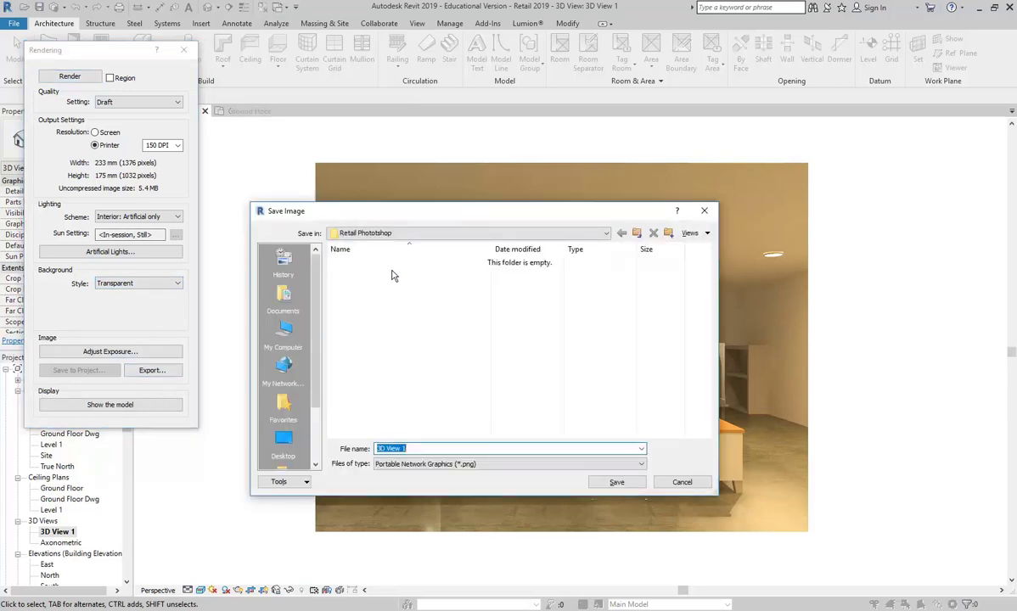
pyautogui.click(431, 447)
pyautogui.press('BackSpace')
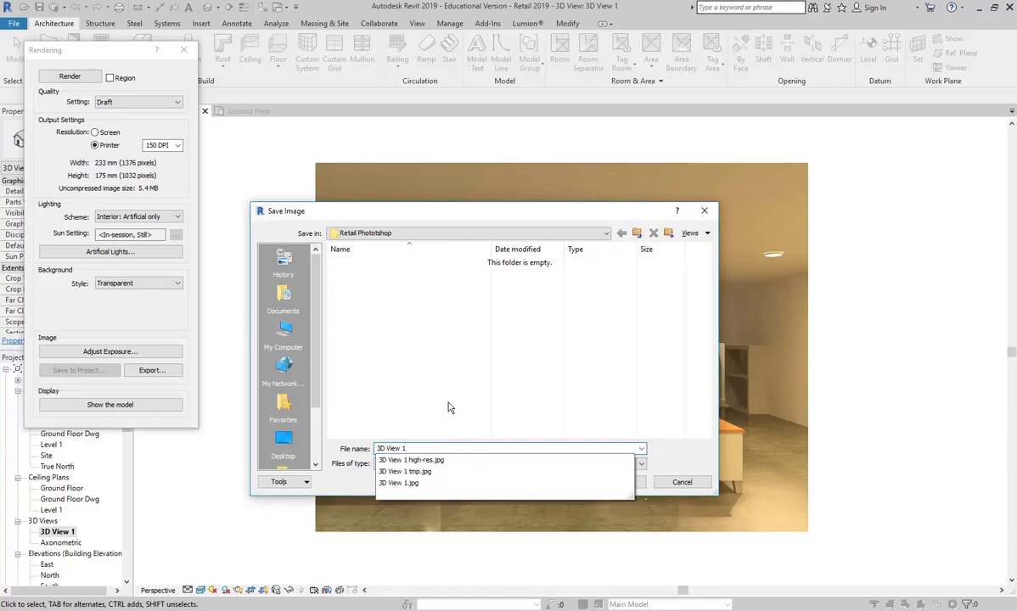
pyautogui.write('-trans-back')
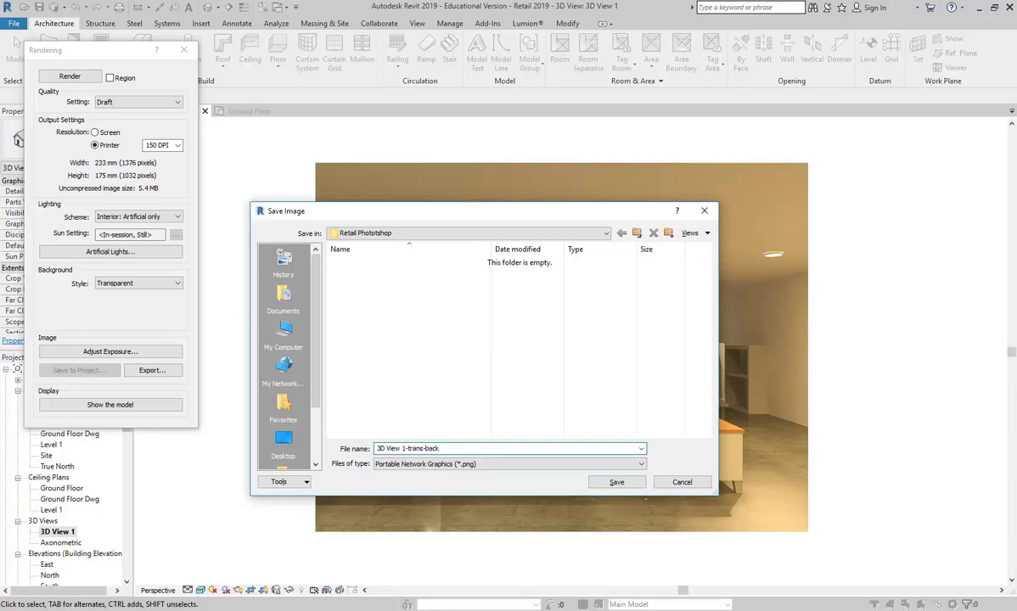
pyautogui.click(613, 481)
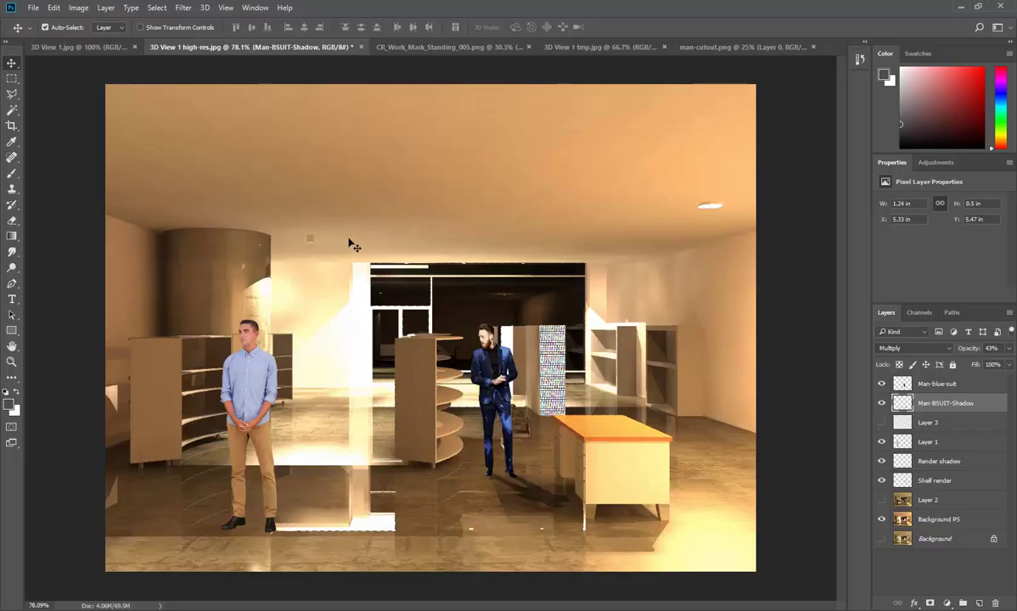
# Switch to Photoshop and open 3D View 1-trans-back.png from 2019 > 3D & Digital Pres > Retail Phototshop on the U: drive.
pyautogui.click(31, 8)
pyautogui.click(38, 34)
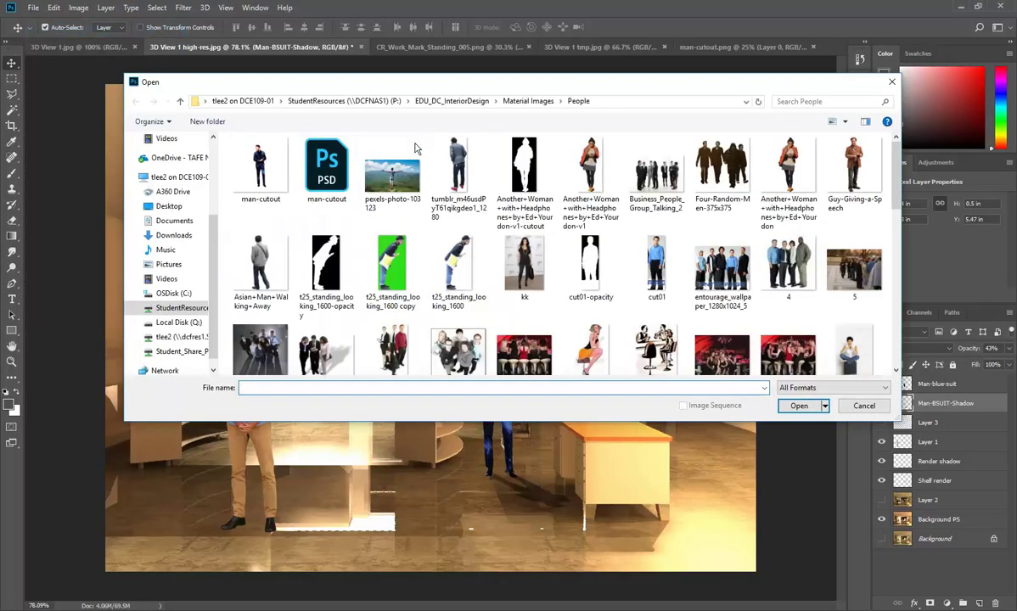
pyautogui.click(174, 336)
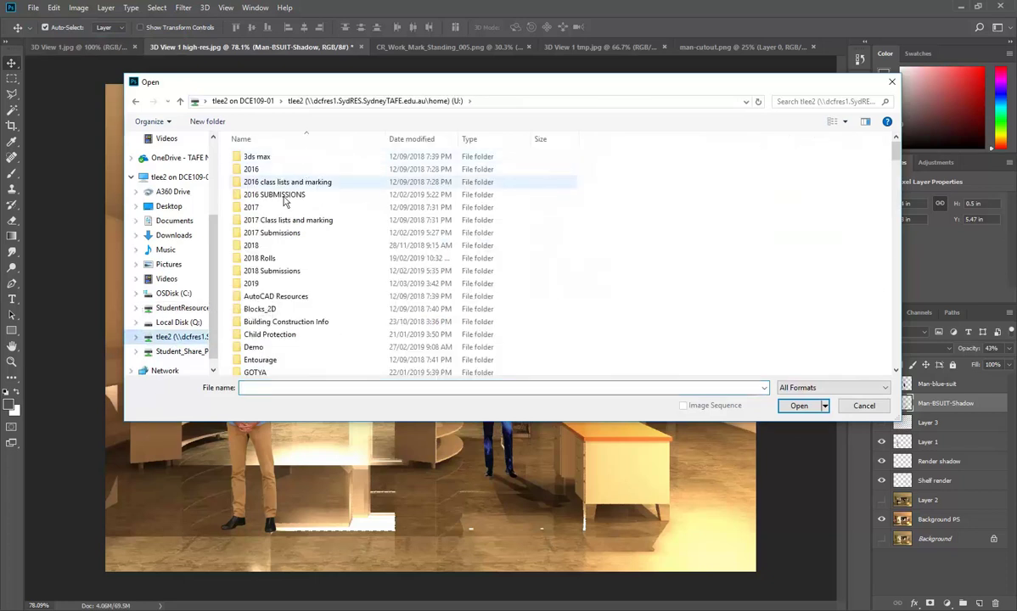
pyautogui.doubleClick(261, 283)
pyautogui.doubleClick(263, 158)
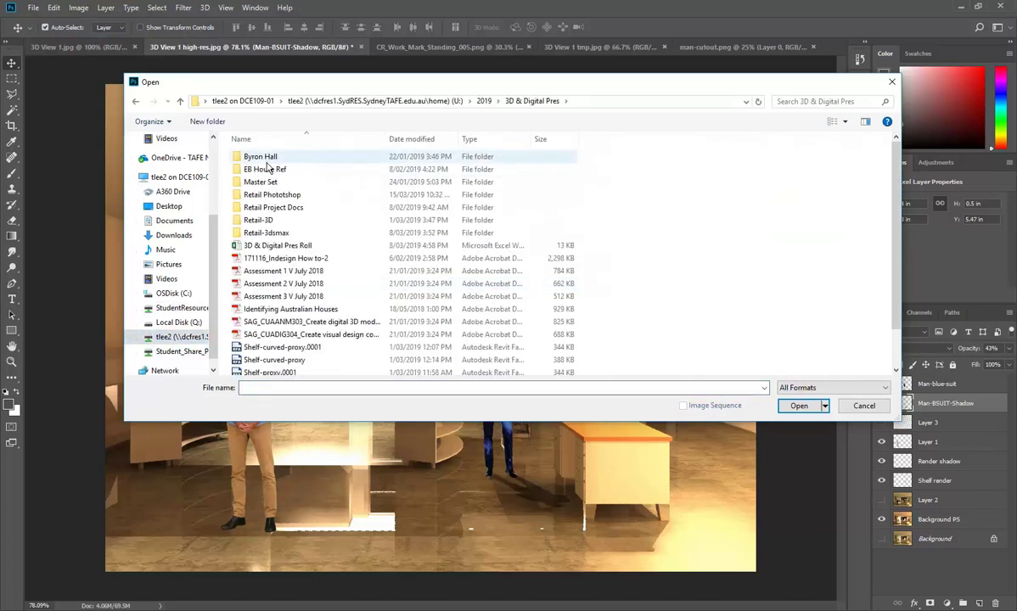
pyautogui.doubleClick(272, 195)
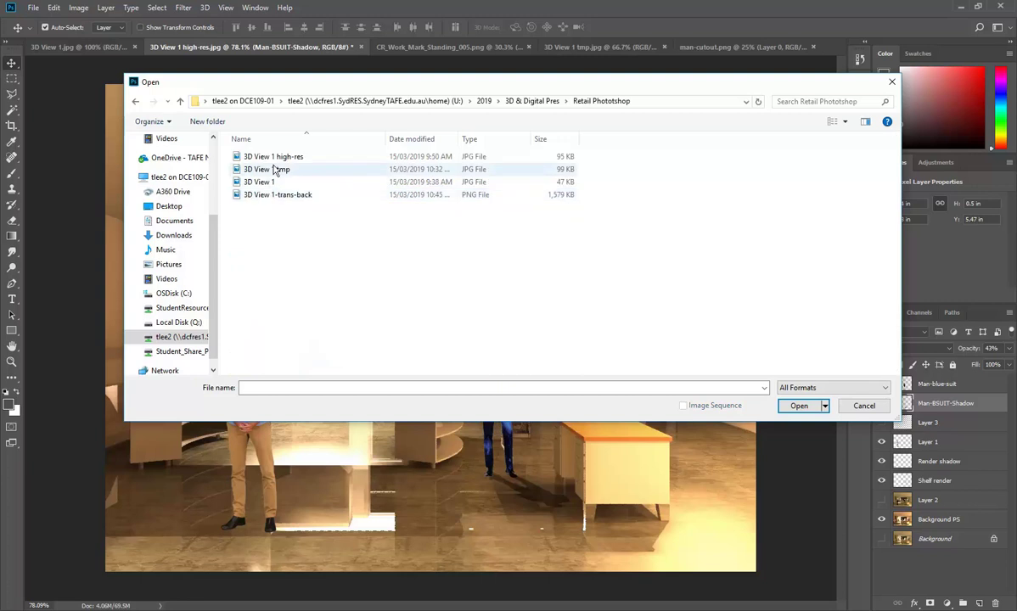
pyautogui.doubleClick(277, 195)
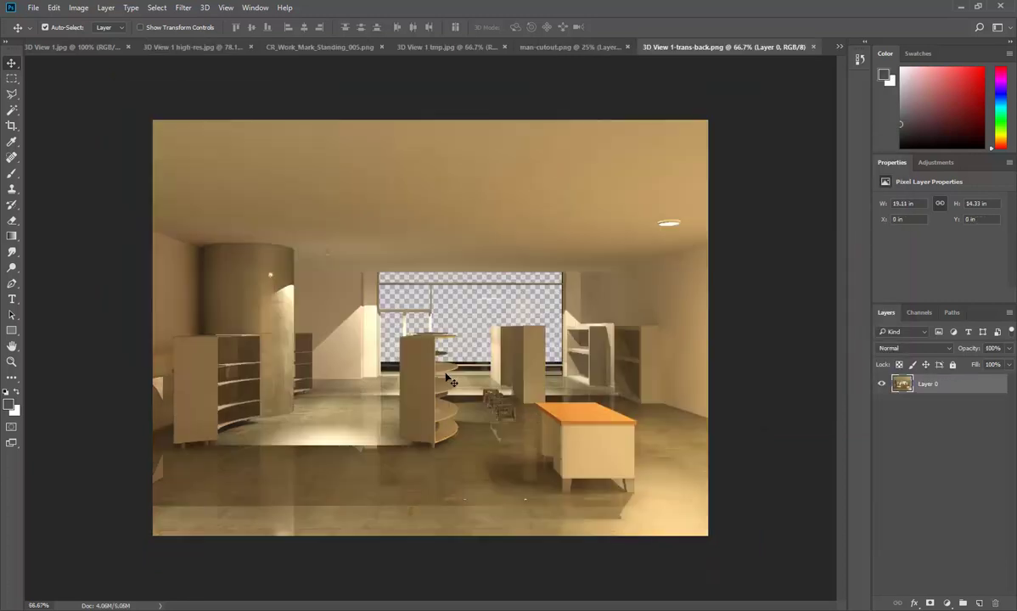
# Copy the whole transparent-background render and paste it into 3D View 1 high-res.jpg as a layer directly above Background PS.
pyautogui.hotkey('ctrl', 'a')
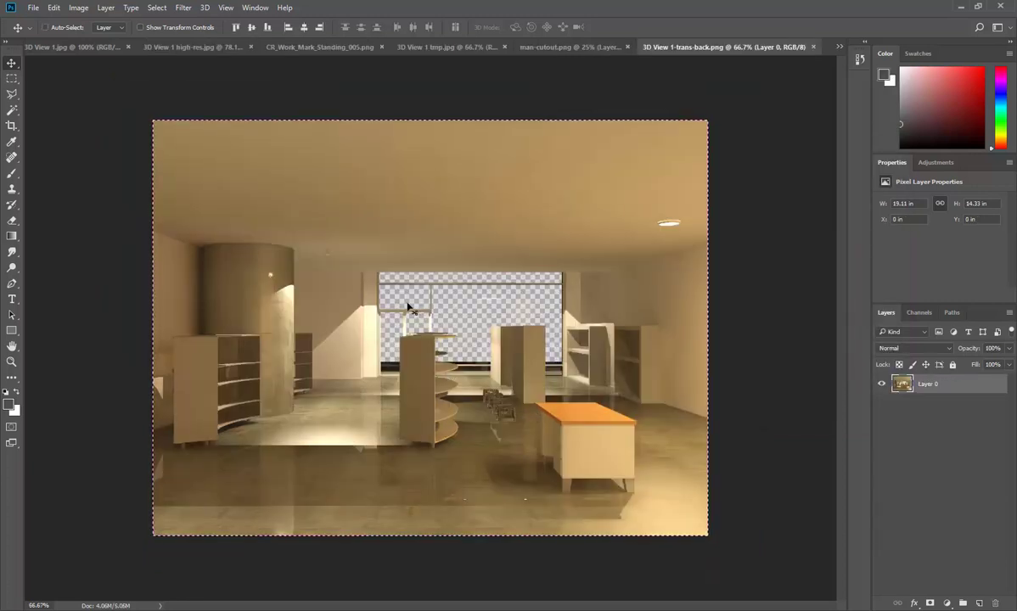
pyautogui.click(57, 46)
pyautogui.click(201, 46)
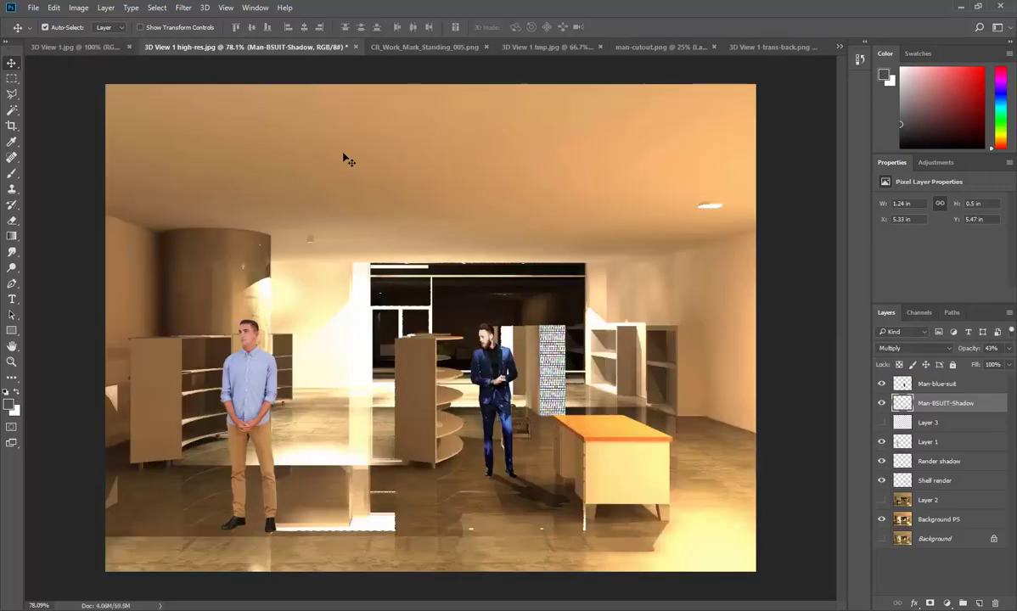
pyautogui.click(908, 520)
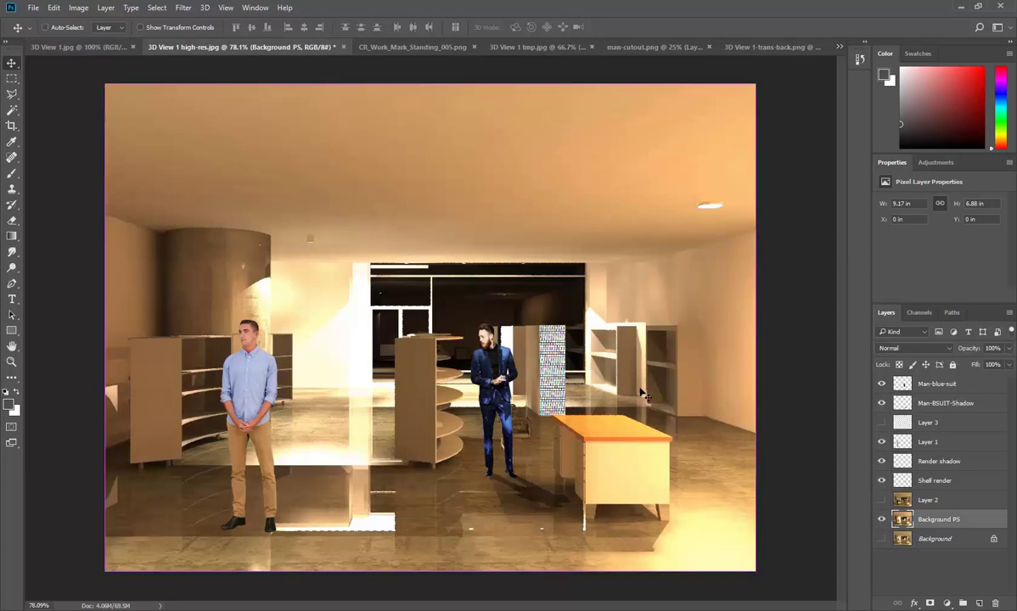
pyautogui.hotkey('ctrl', 'v')
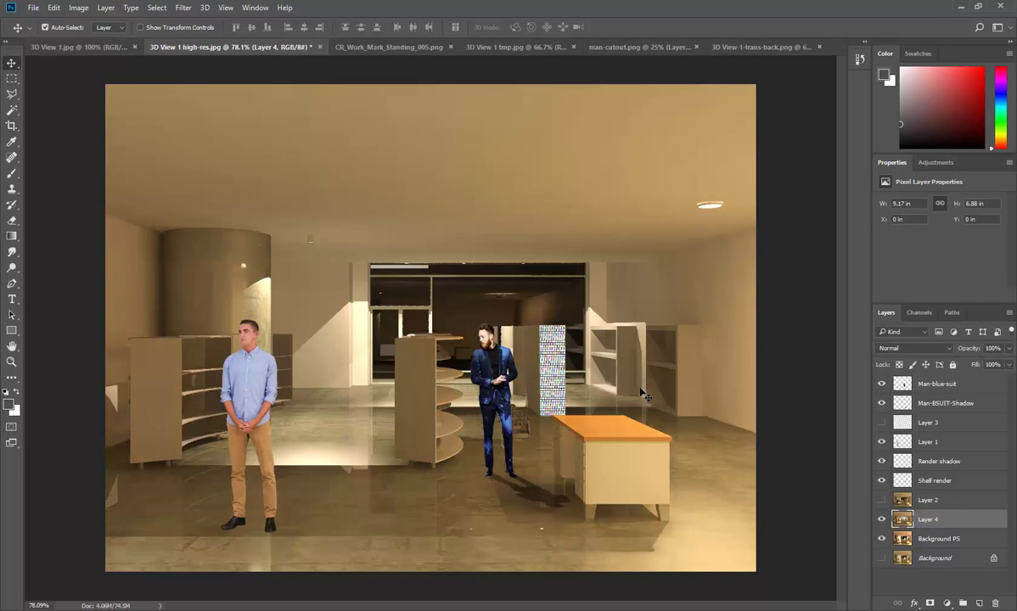
# Hide the Background PS layer and make it the active layer.
pyautogui.click(884, 540)
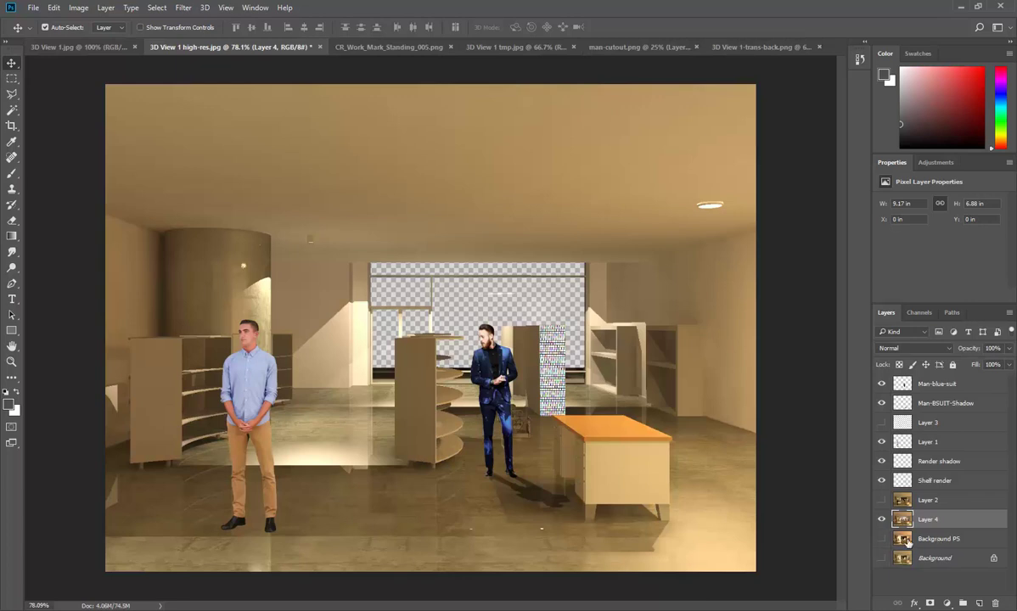
pyautogui.click(904, 540)
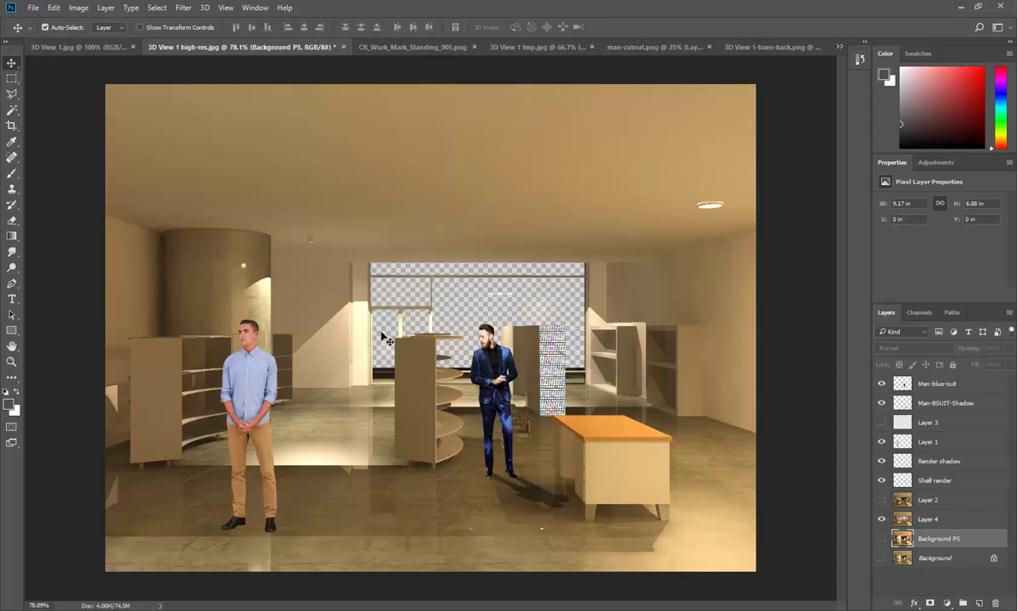
pyautogui.click(33, 7)
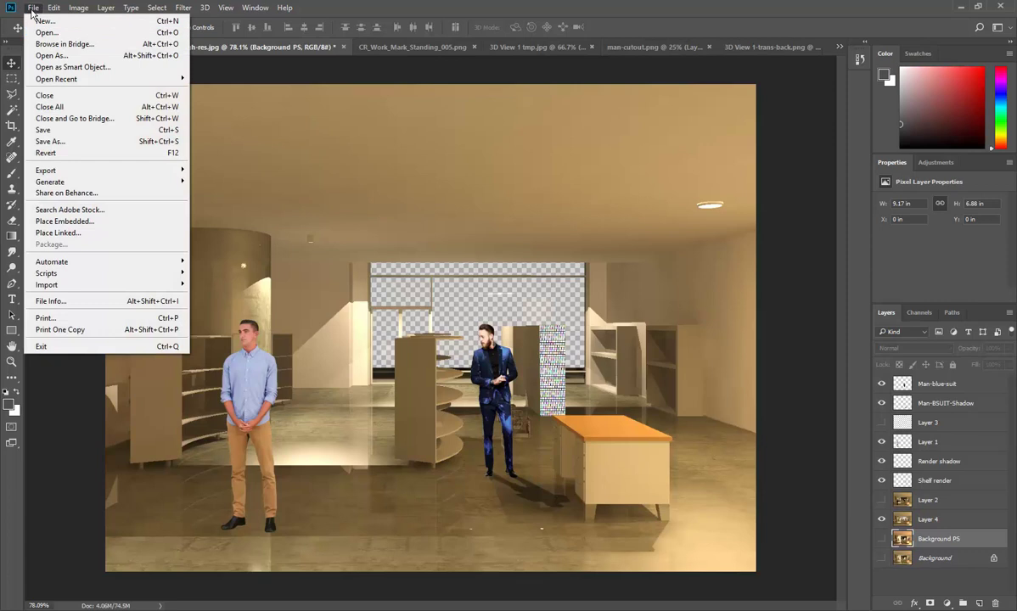
pyautogui.press('Escape')
# Close the CR_Work_Mark_Standing_005.png, 3D View 1 tmp.jpg, man-cutout.png and 3D View 1-trans-back.png documents.
pyautogui.click(399, 47)
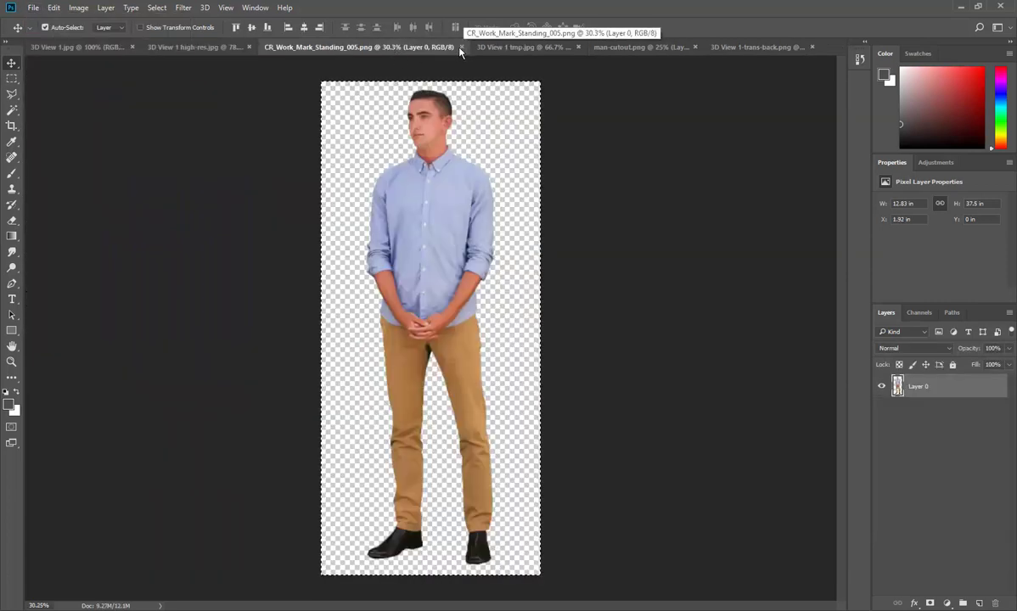
pyautogui.click(461, 46)
pyautogui.click(443, 49)
pyautogui.click(483, 47)
pyautogui.click(475, 49)
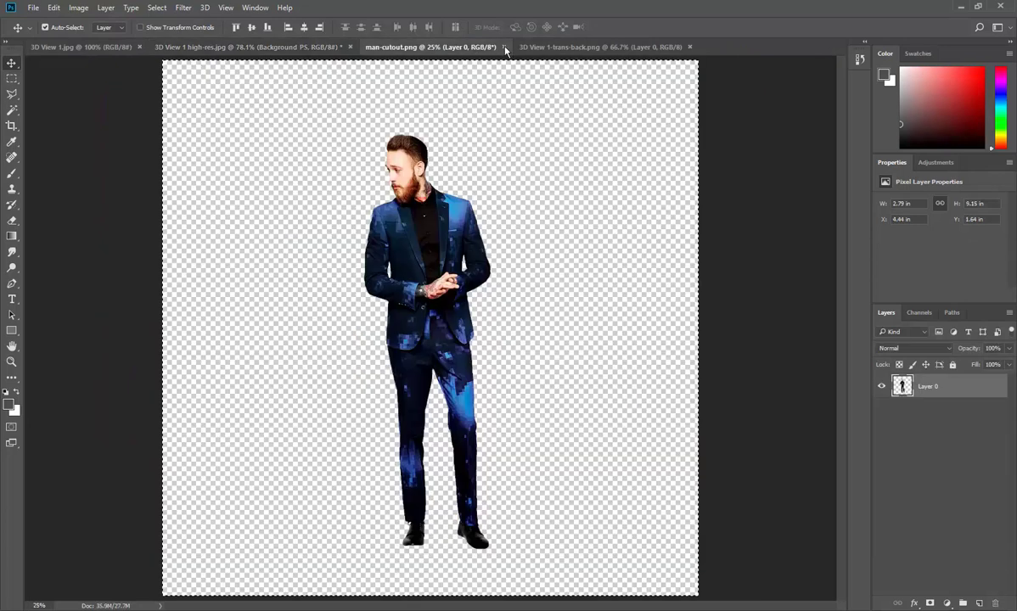
pyautogui.click(504, 47)
pyautogui.click(514, 51)
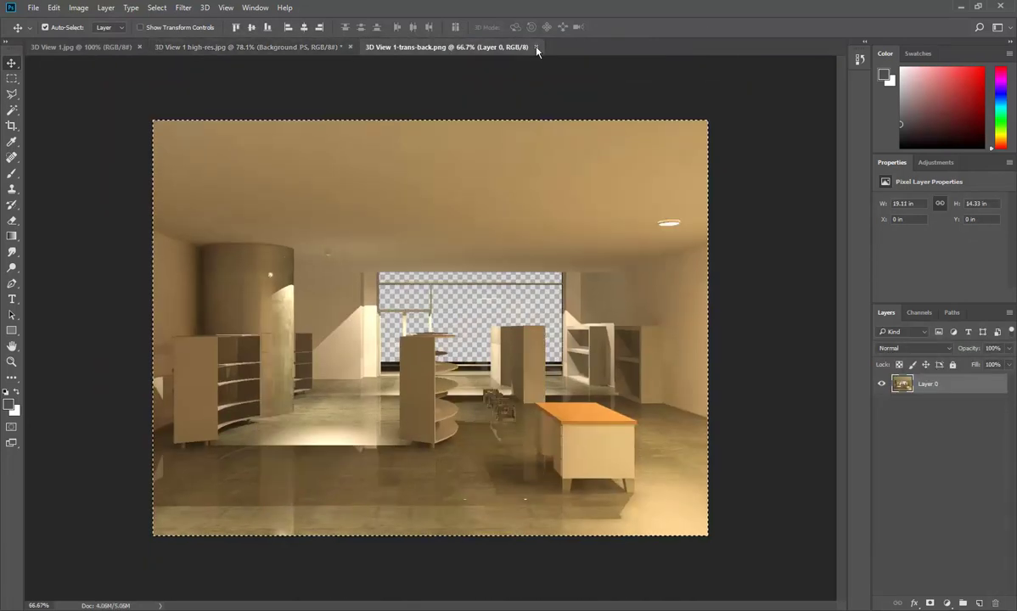
pyautogui.click(536, 47)
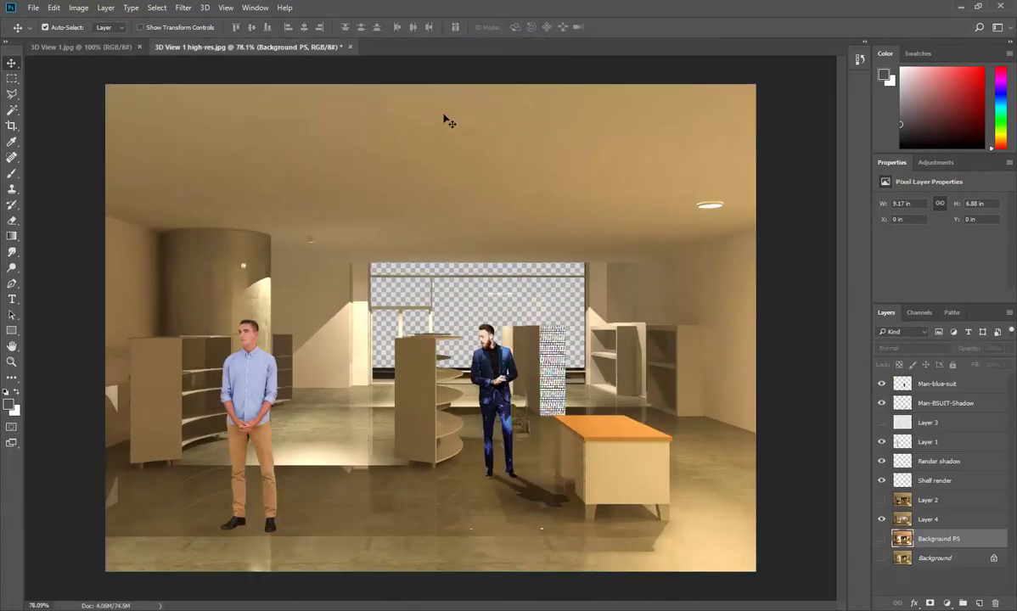
# Start opening a file and browse to EDU_DC_InteriorDesign > Material Images > Backgrounds on the StudentResources drive.
pyautogui.click(33, 8)
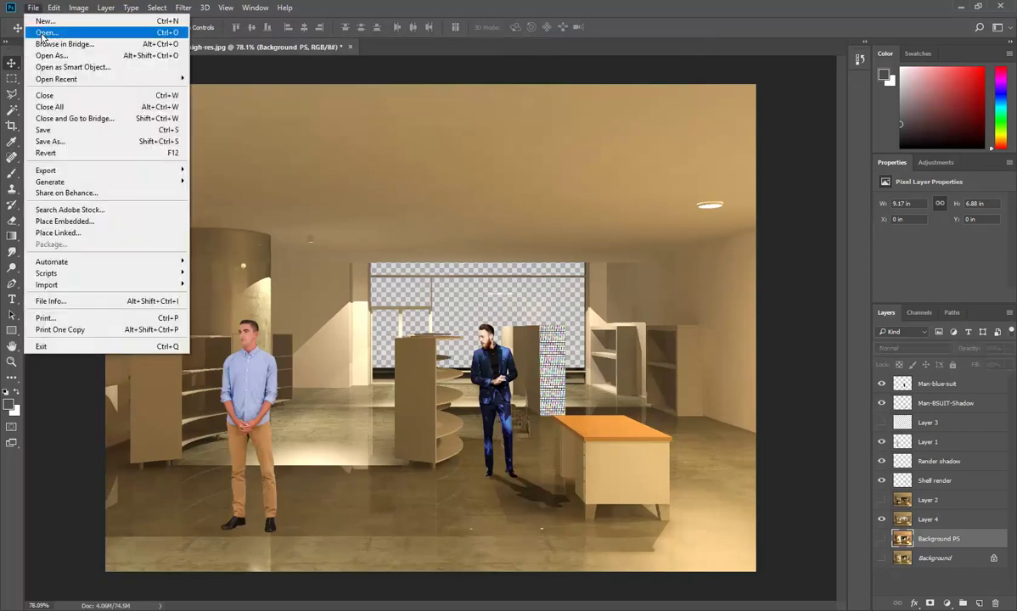
pyautogui.click(44, 33)
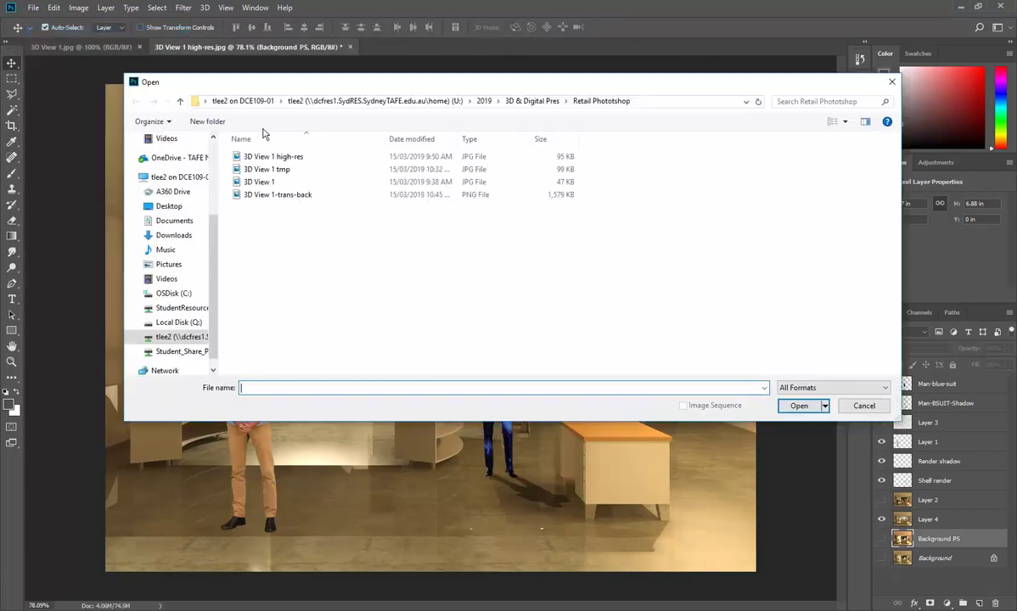
pyautogui.click(179, 352)
pyautogui.click(176, 307)
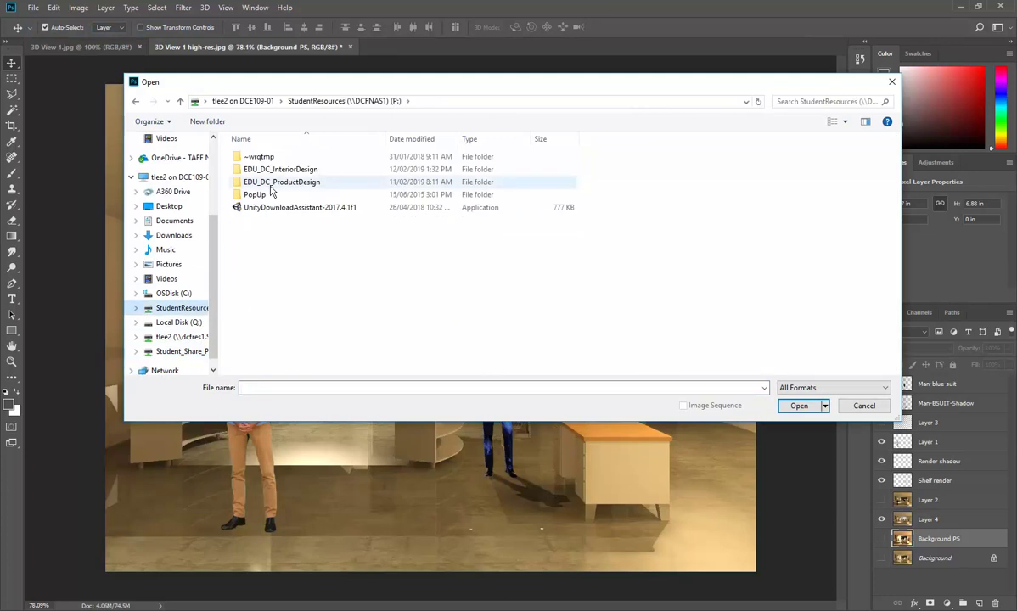
pyautogui.doubleClick(280, 169)
pyautogui.scroll(-6, 286, 311)
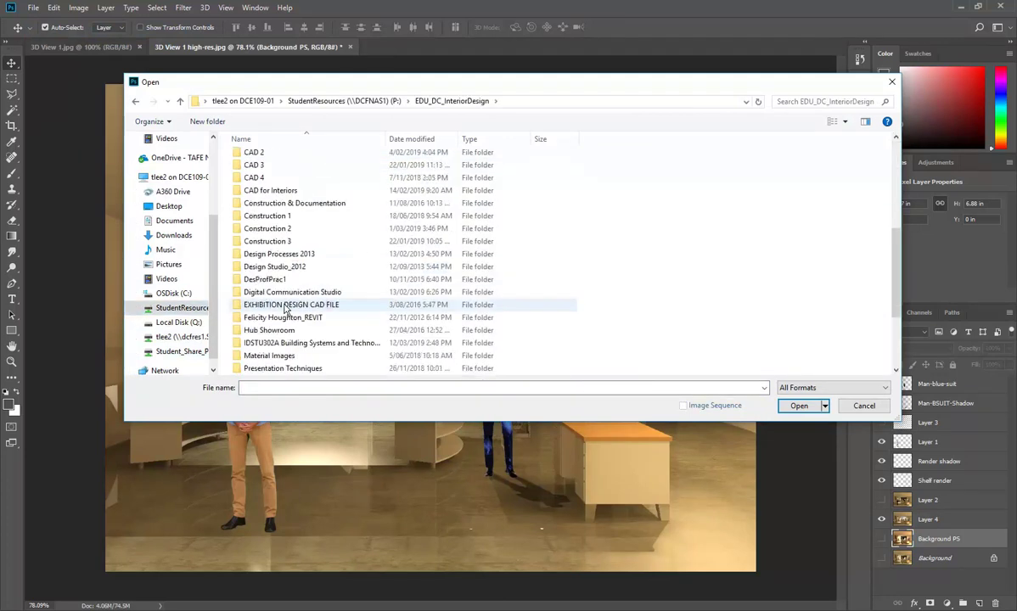
pyautogui.doubleClick(272, 356)
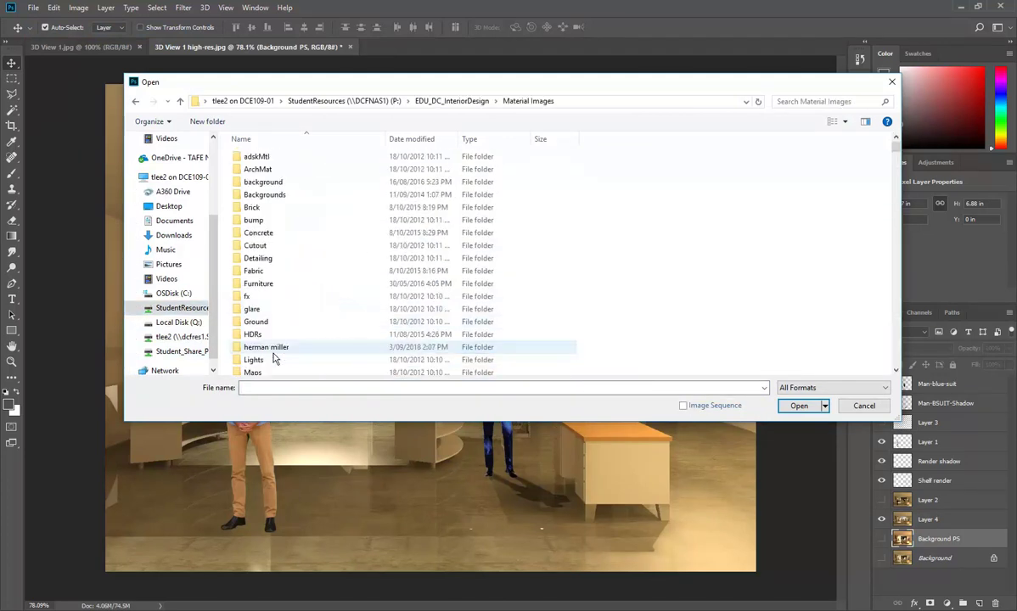
pyautogui.click(250, 195)
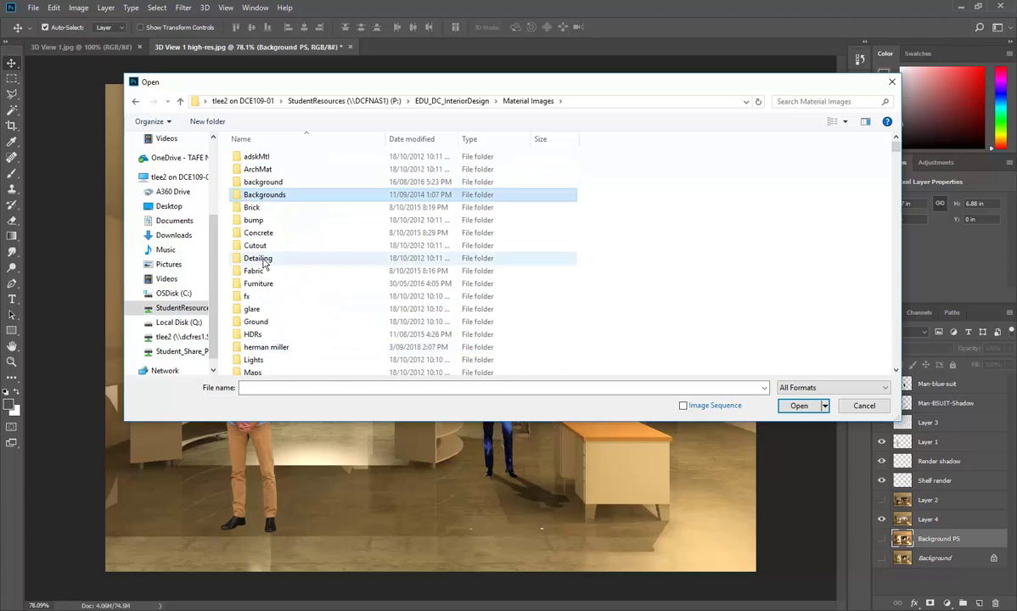
pyautogui.doubleClick(250, 195)
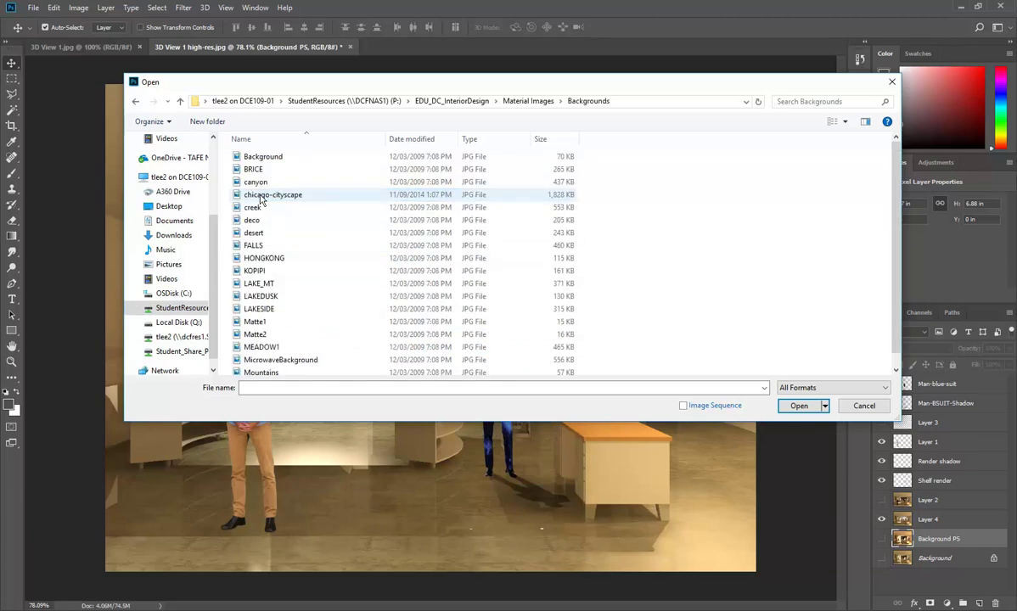
# Display the files in the Backgrounds folder as large icons.
pyautogui.rightClick(640, 198)
pyautogui.moveTo(671, 201)
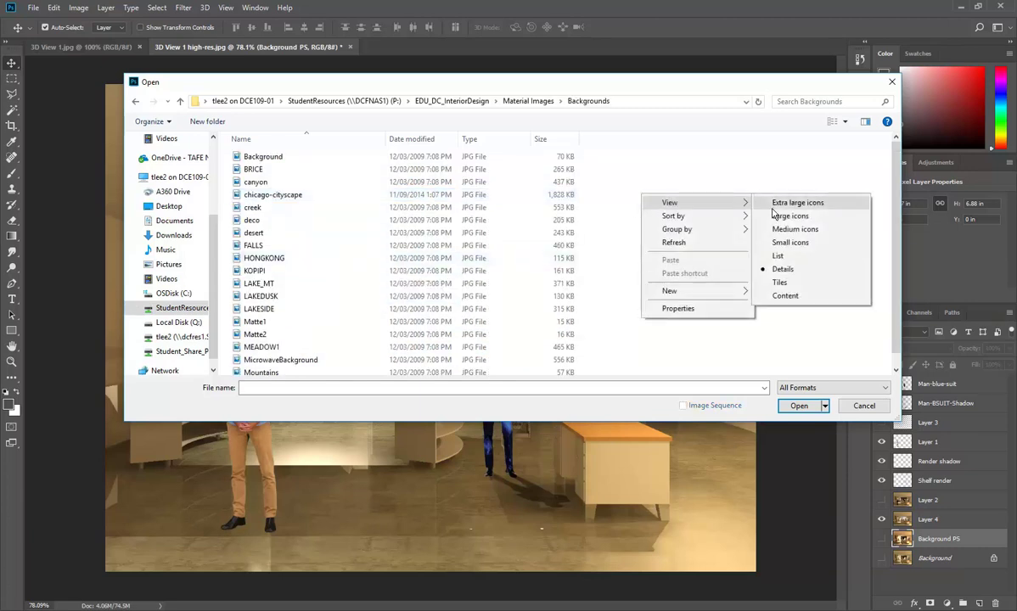
pyautogui.click(738, 214)
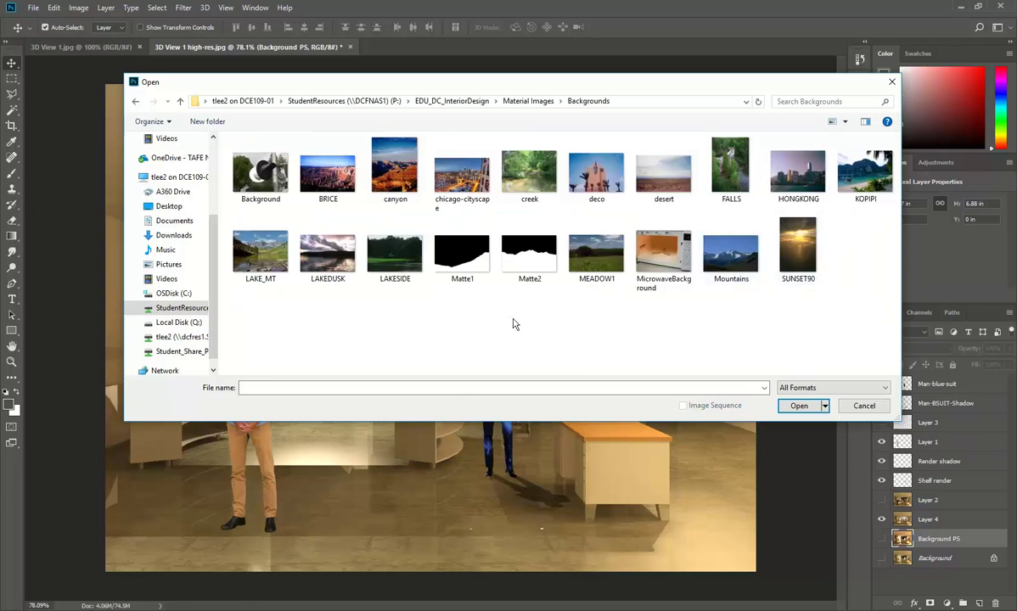
# Browse the background folder under Material Images as large icons in an enlarged dialog, then close it without opening a file.
pyautogui.click(180, 101)
pyautogui.doubleClick(259, 182)
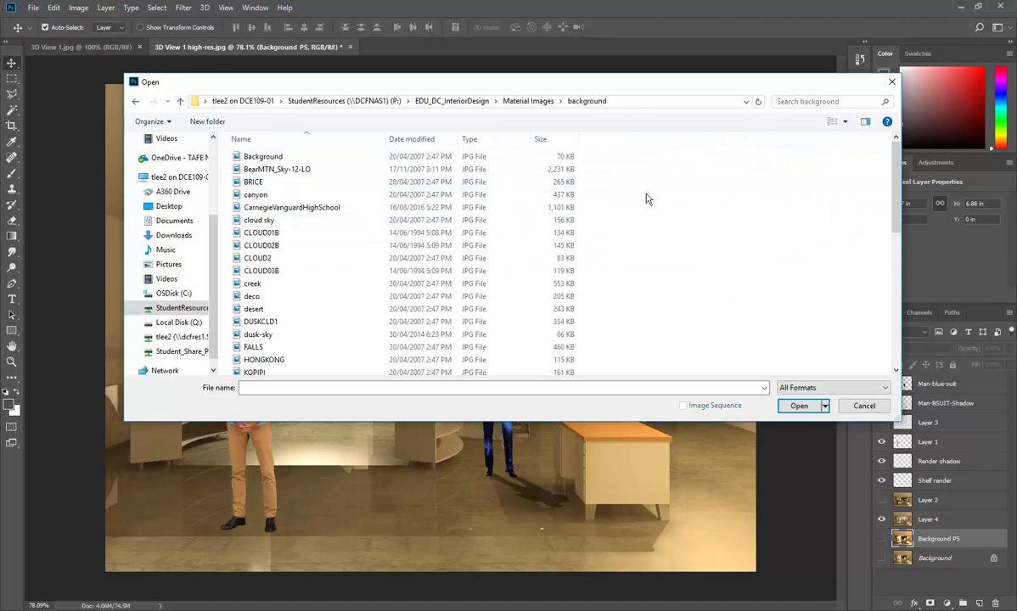
pyautogui.rightClick(649, 206)
pyautogui.moveTo(670, 202)
pyautogui.click(790, 218)
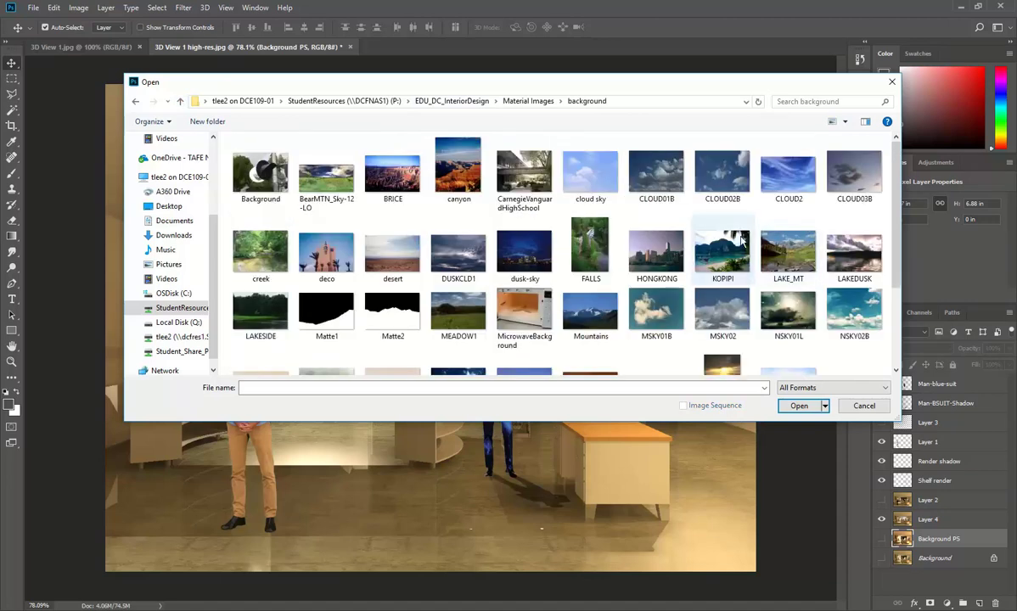
pyautogui.moveTo(893, 415); pyautogui.dragTo(991, 537)
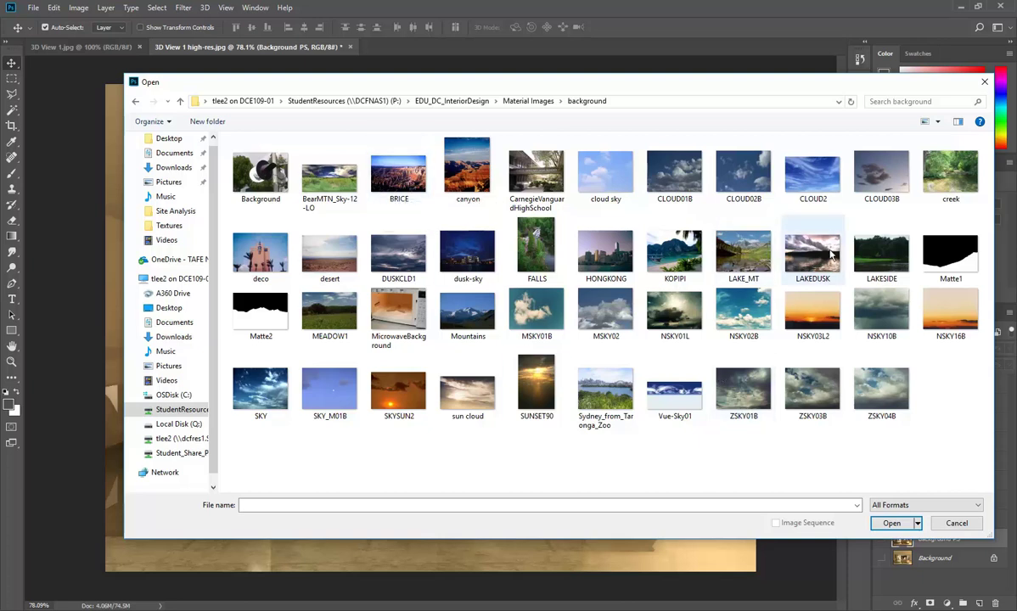
pyautogui.click(946, 523)
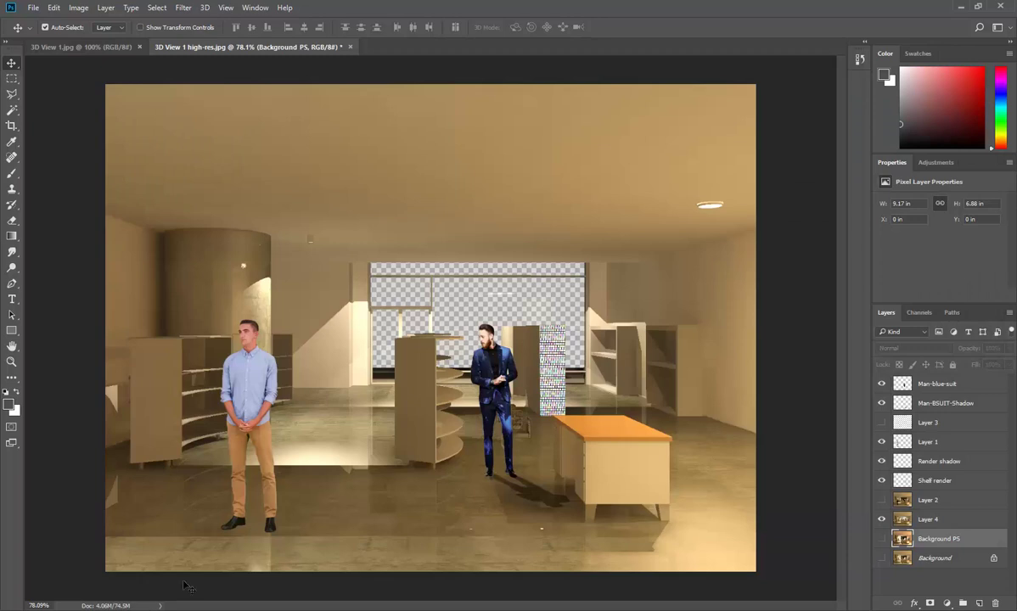
# Switch to Chrome and load the google.com home page in a new tab, ready for a search.
pyautogui.hotkey('alt', 'Tab')
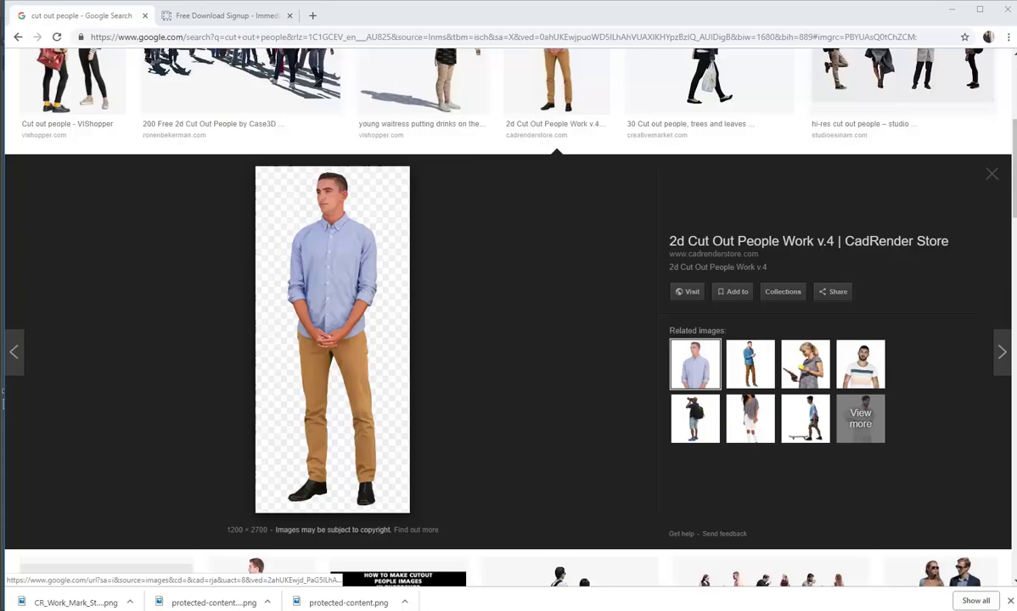
pyautogui.click(223, 17)
pyautogui.click(313, 16)
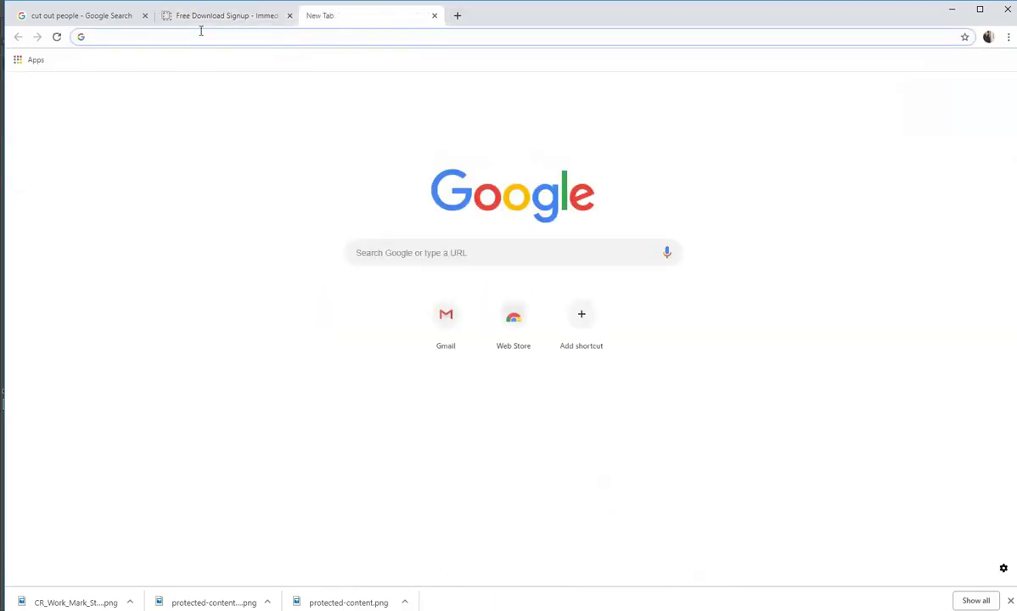
pyautogui.write('google.com')
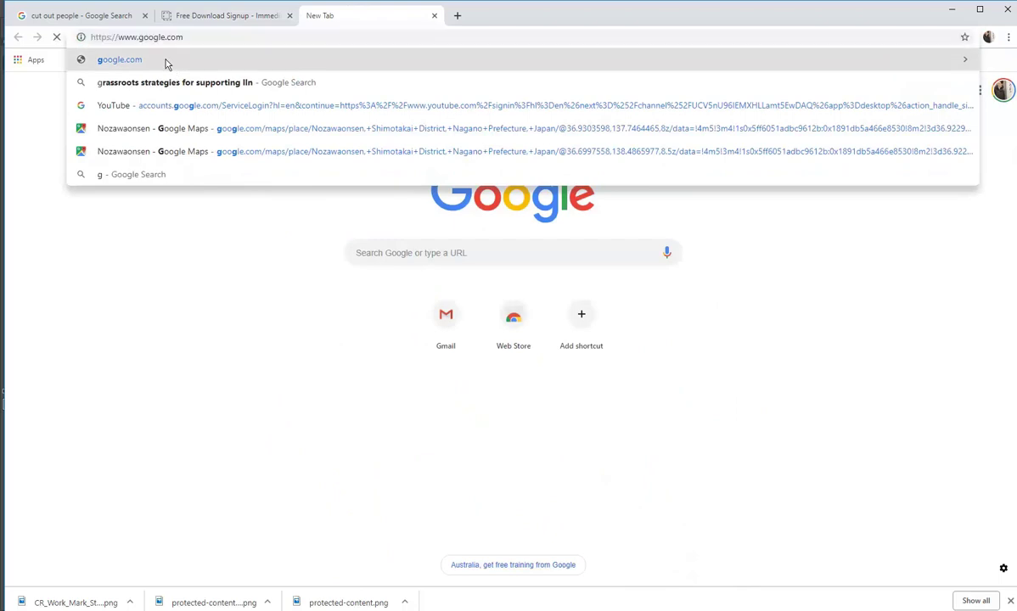
pyautogui.click(167, 61)
pyautogui.click(441, 252)
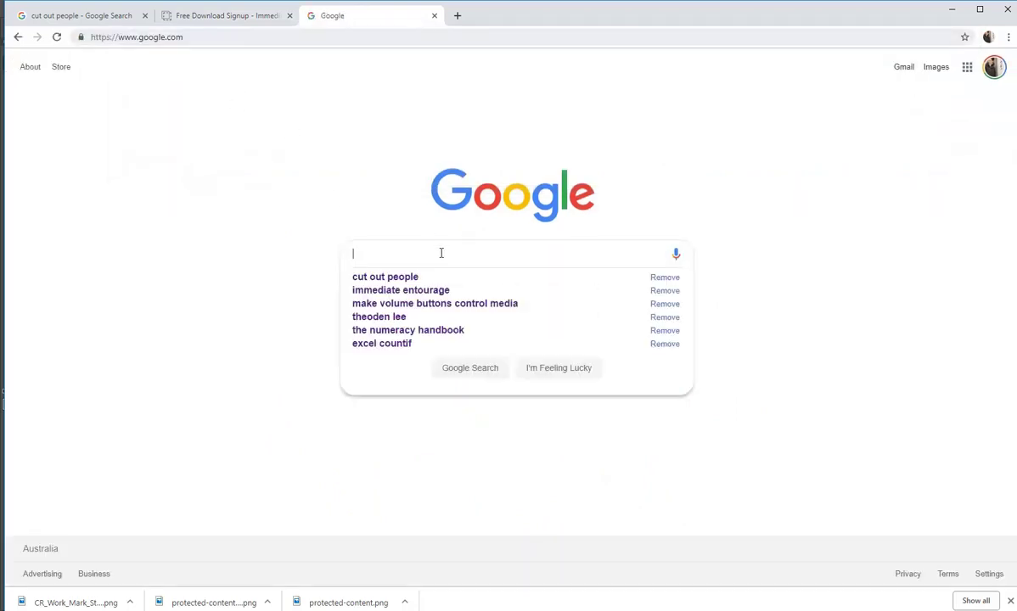
# Search Google for "retail facades" and allow the site to know the location.
pyautogui.write('retail facades')
pyautogui.press('Return')
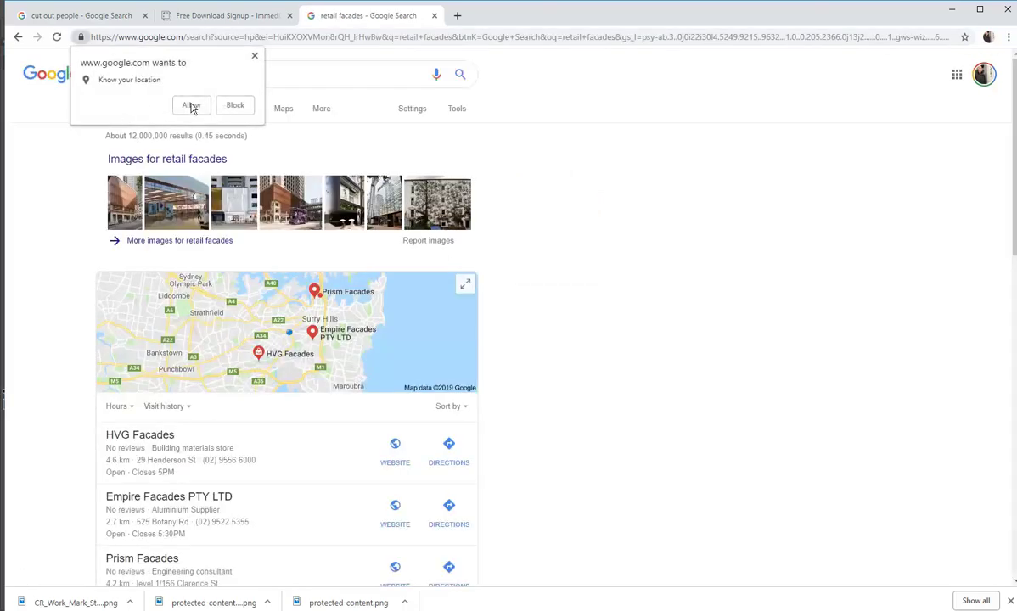
pyautogui.click(191, 107)
# Replace the search with "shopping centre shops" and show the image results.
pyautogui.click(132, 75)
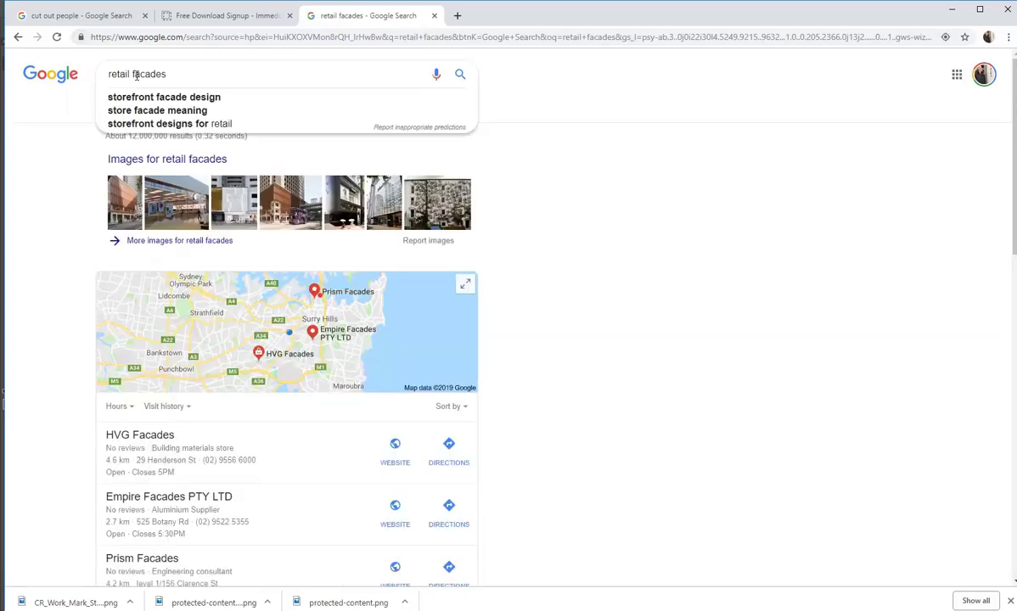
pyautogui.moveTo(188, 74); pyautogui.dragTo(32, 76)
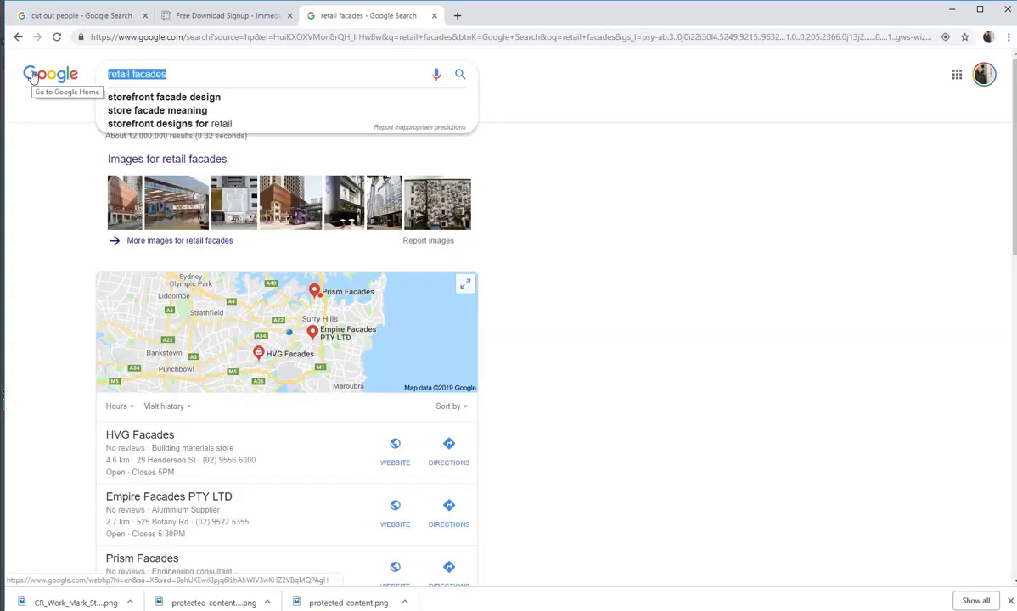
pyautogui.write('shopping')
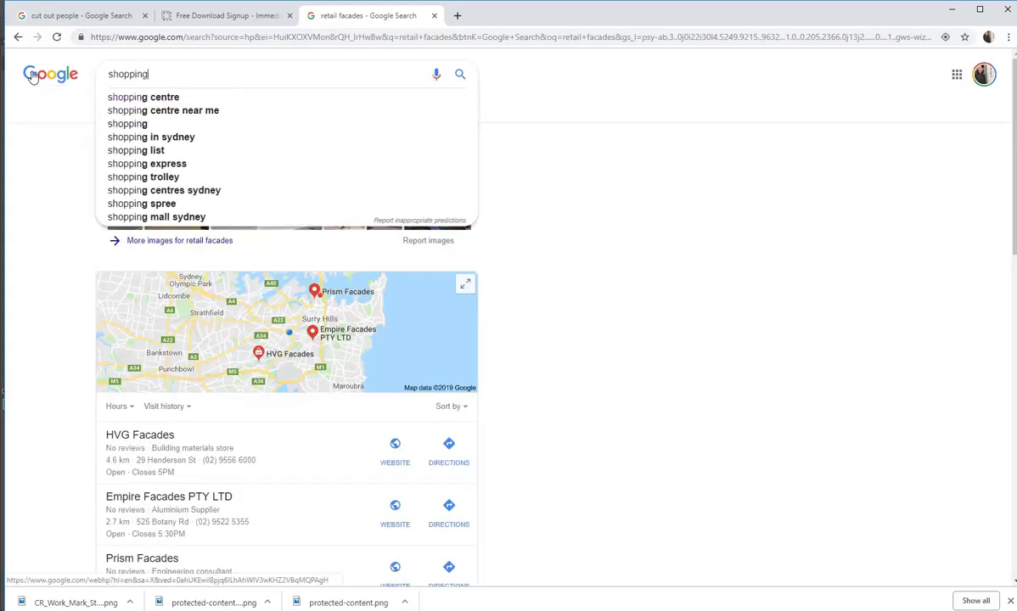
pyautogui.write(' centr')
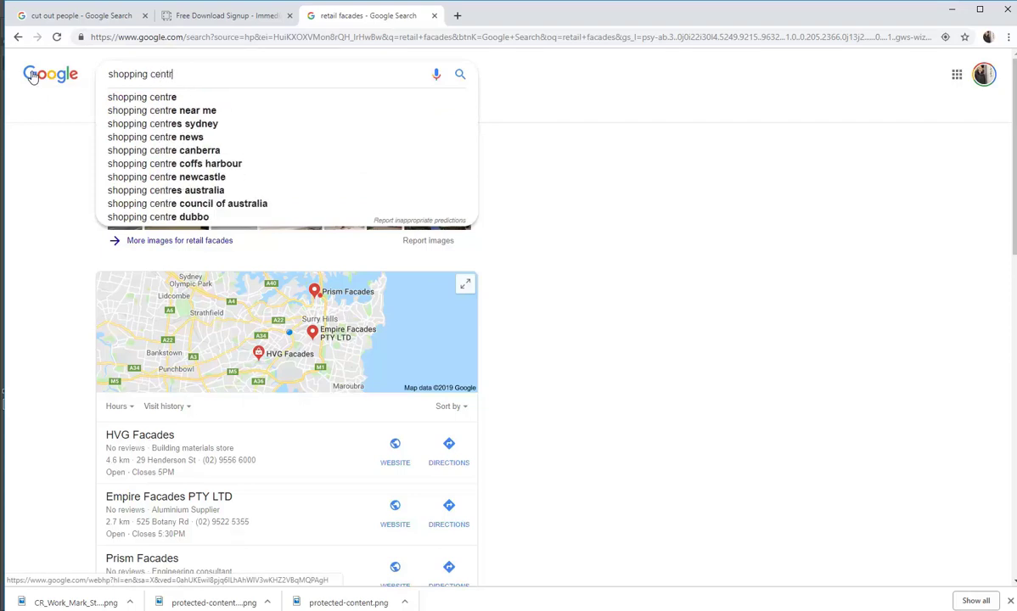
pyautogui.write('e shops')
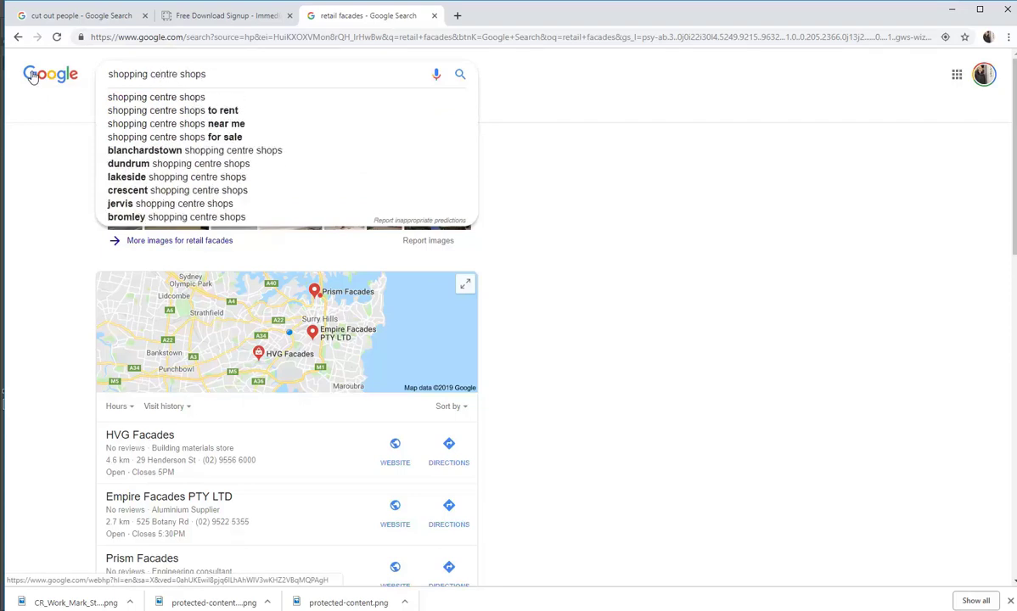
pyautogui.press('Return')
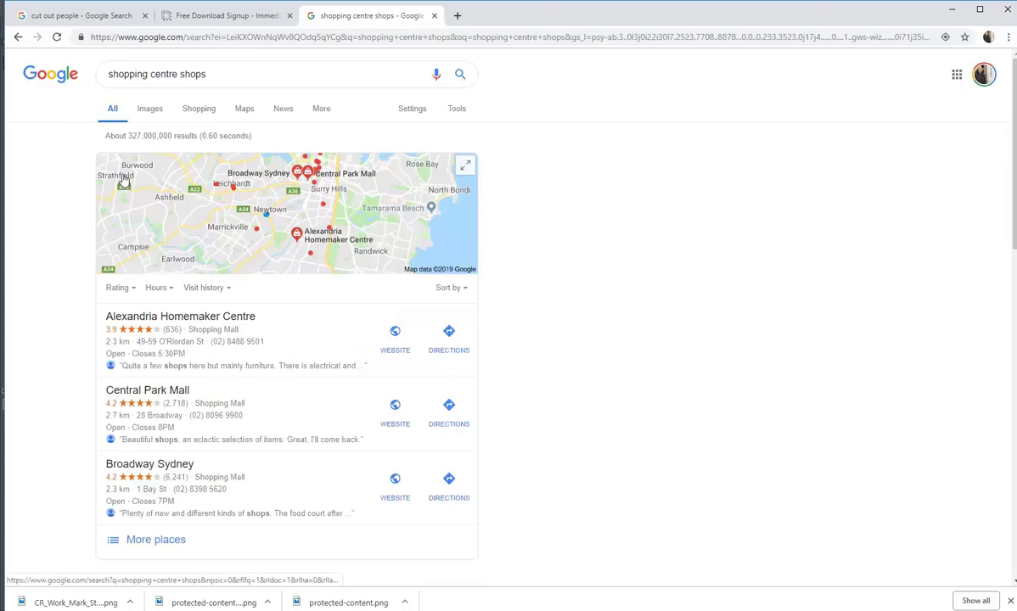
pyautogui.click(149, 114)
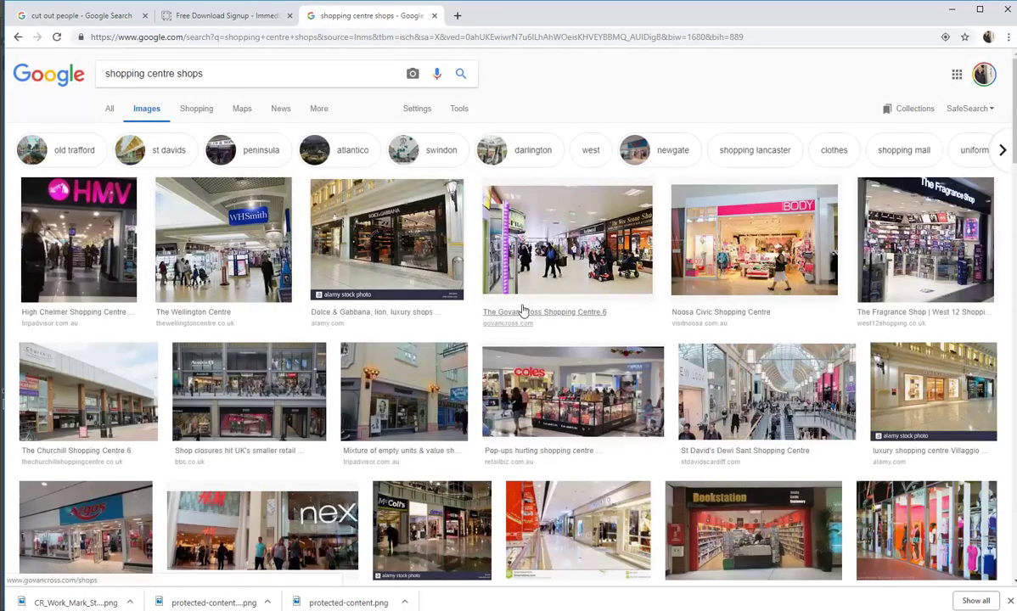
# Examine the shopping centre image results for an interior view suitable as the backdrop behind the shop window.
pyautogui.scroll(-1, 502, 305)
pyautogui.scroll(-3, 502, 304)
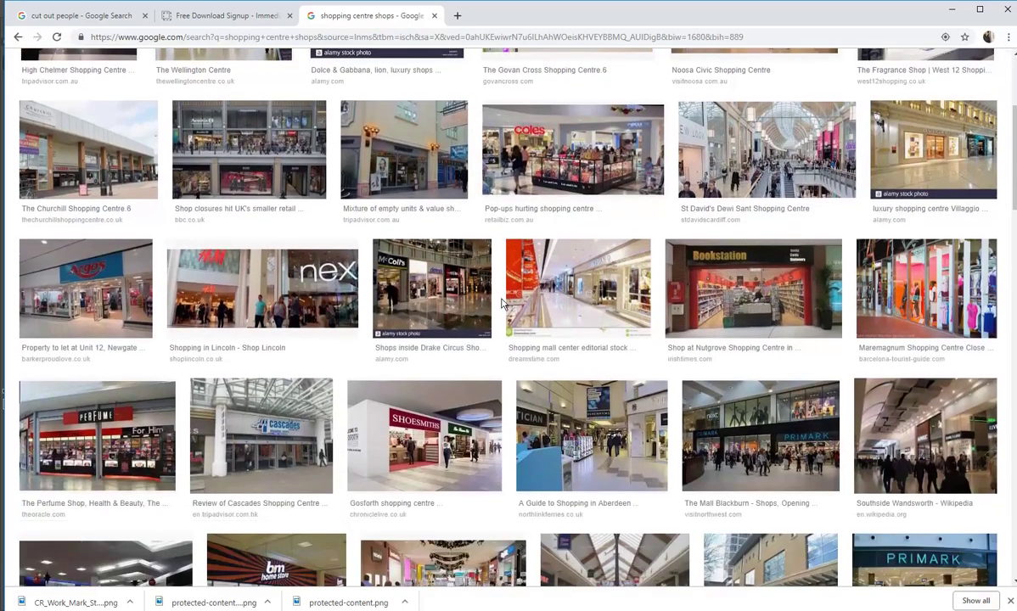
pyautogui.scroll(-4, 502, 305)
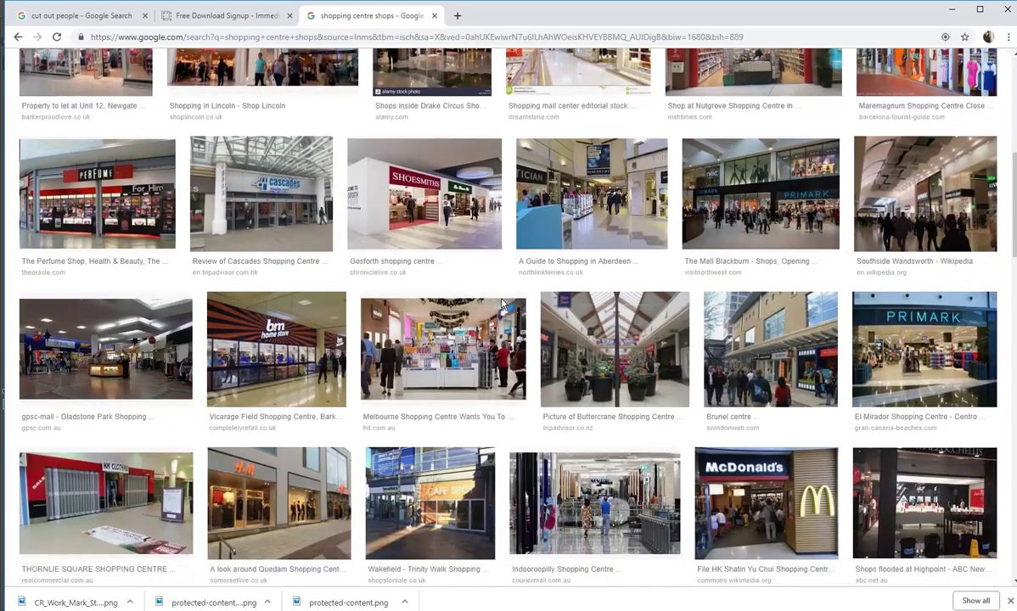
pyautogui.scroll(-5, 503, 305)
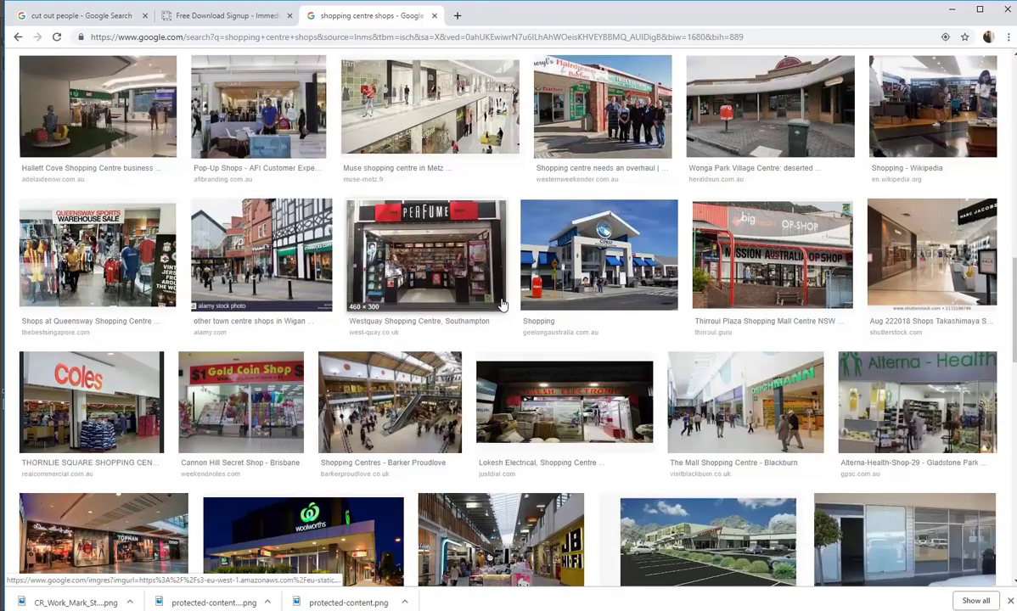
pyautogui.scroll(-2, 503, 305)
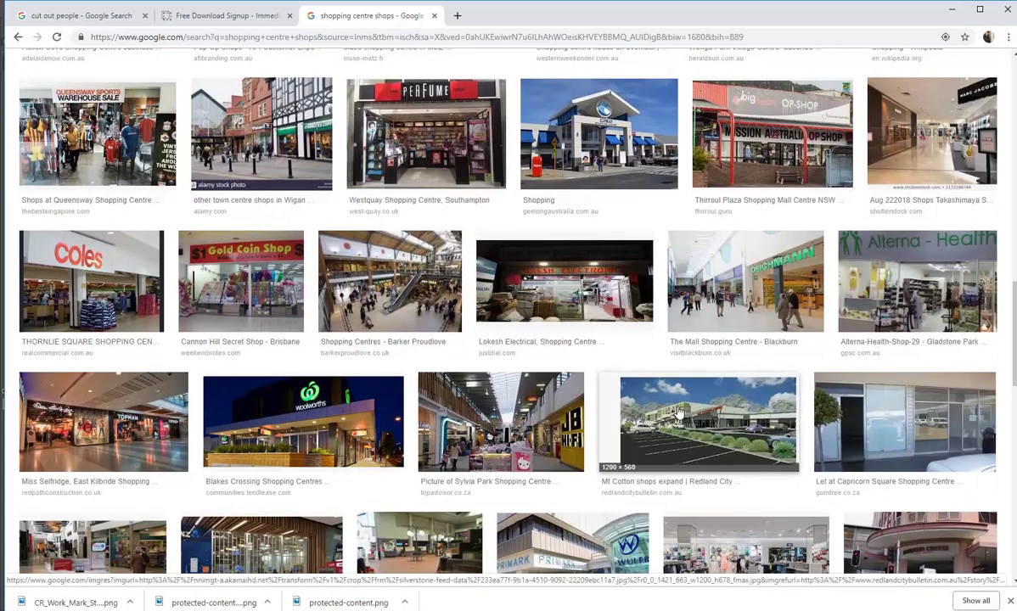
pyautogui.scroll(-2, 272, 359)
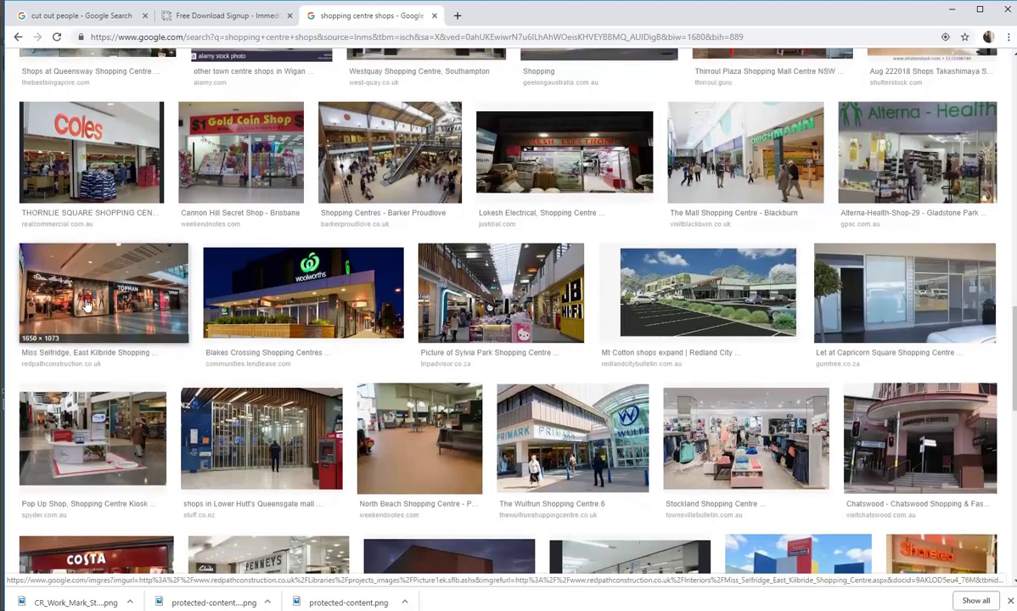
pyautogui.scroll(-2, 139, 308)
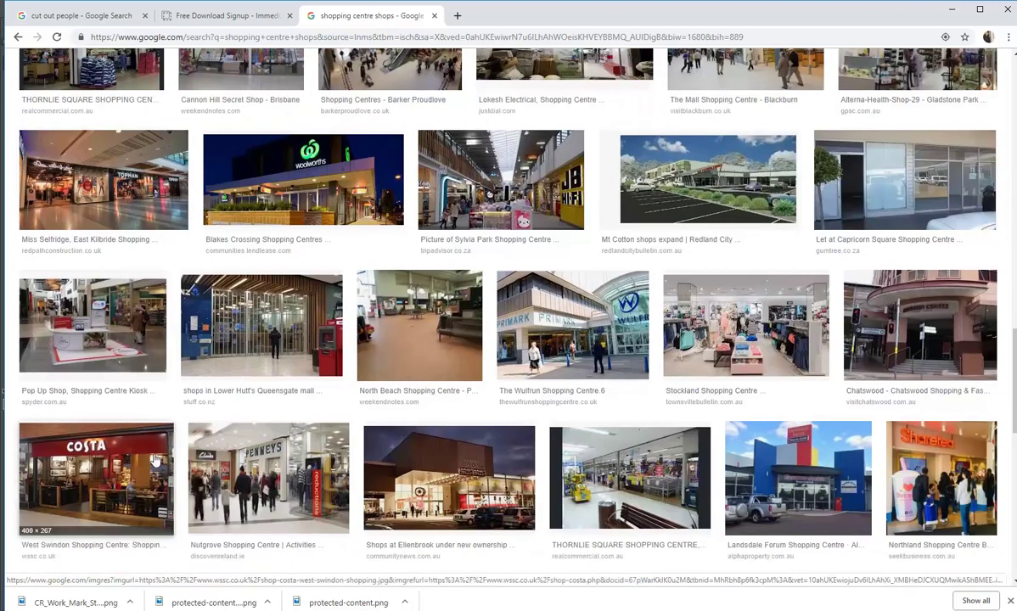
pyautogui.scroll(-3, 106, 327)
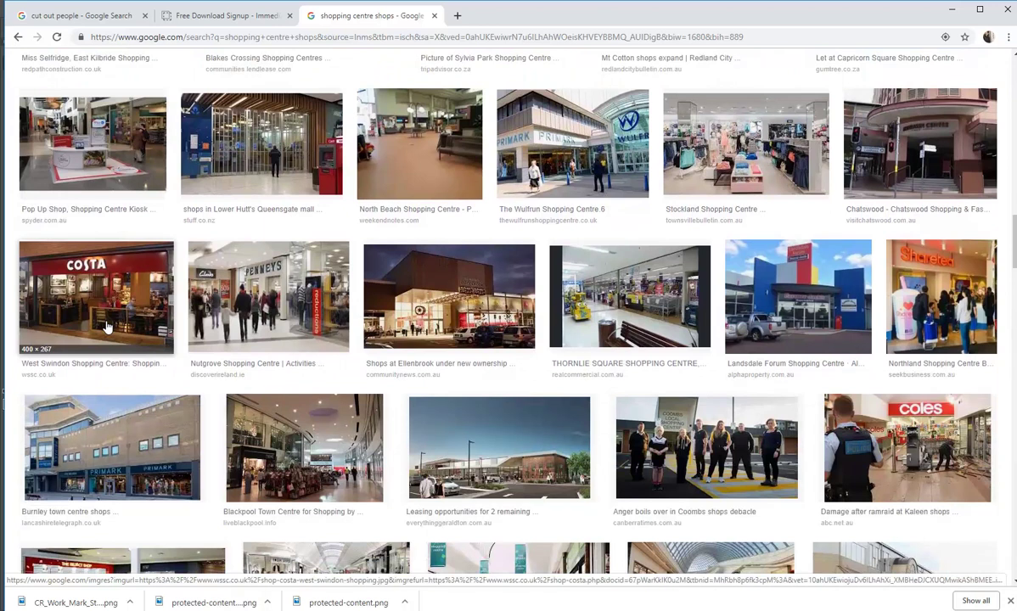
pyautogui.scroll(-3, 106, 327)
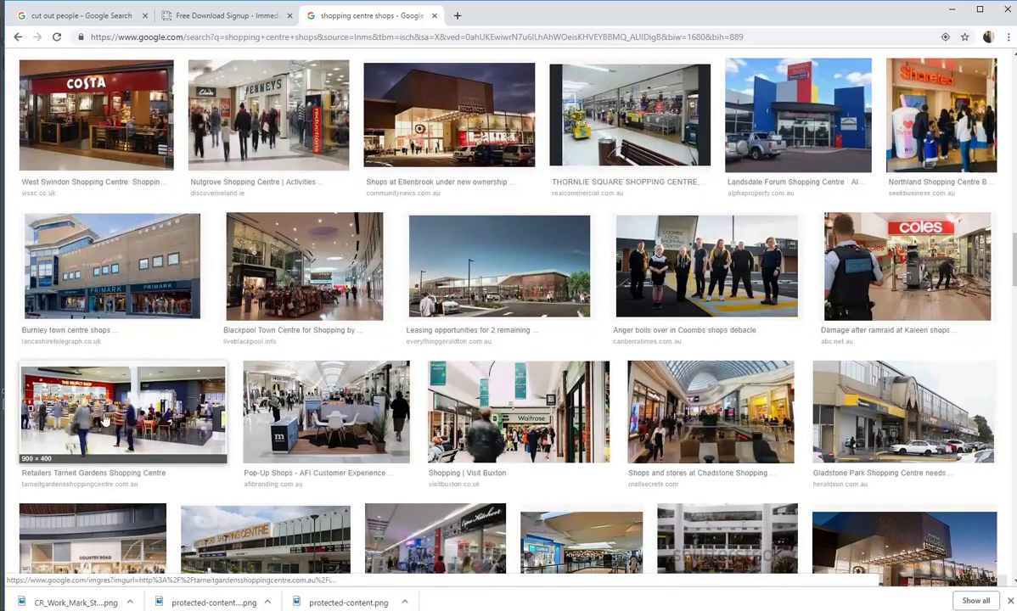
pyautogui.scroll(-3, 110, 416)
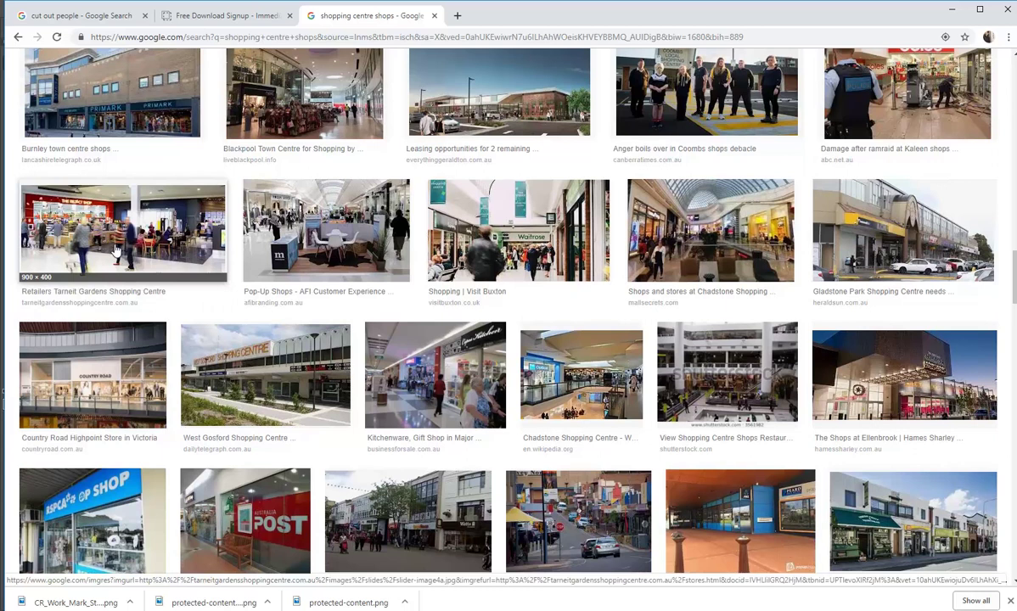
# Save the Retailers Tarneit Gardens Shopping Centre image to the Documents folder as the JPEG slider-image4a.
pyautogui.click(115, 249)
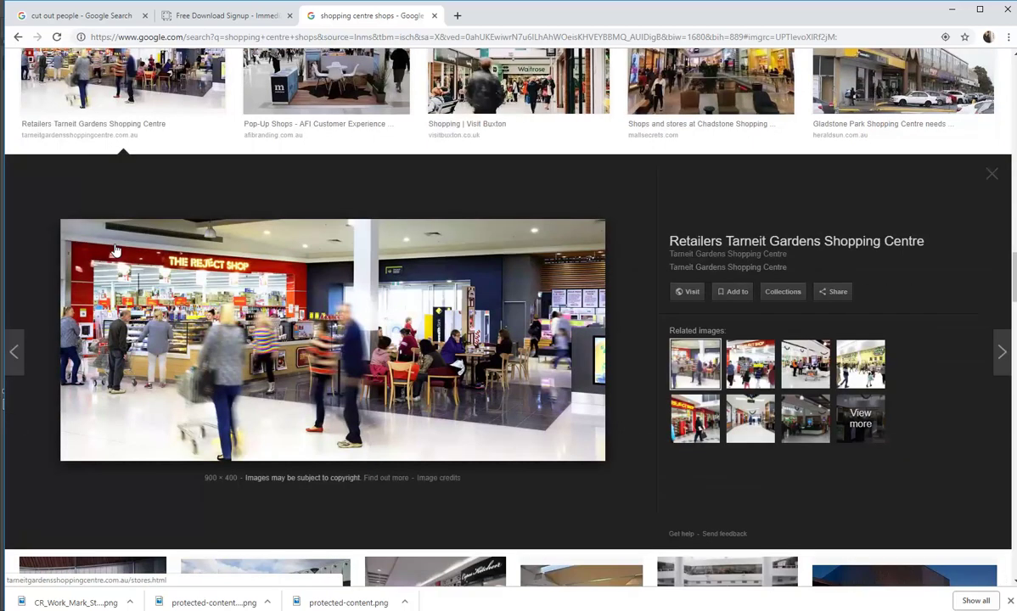
pyautogui.rightClick(348, 300)
pyautogui.click(401, 410)
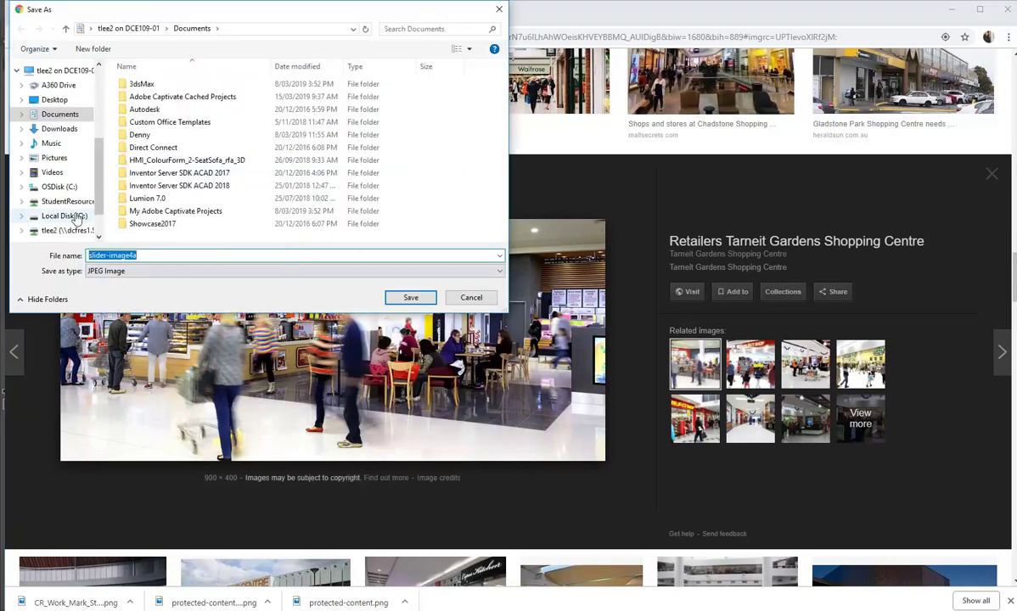
pyautogui.click(61, 115)
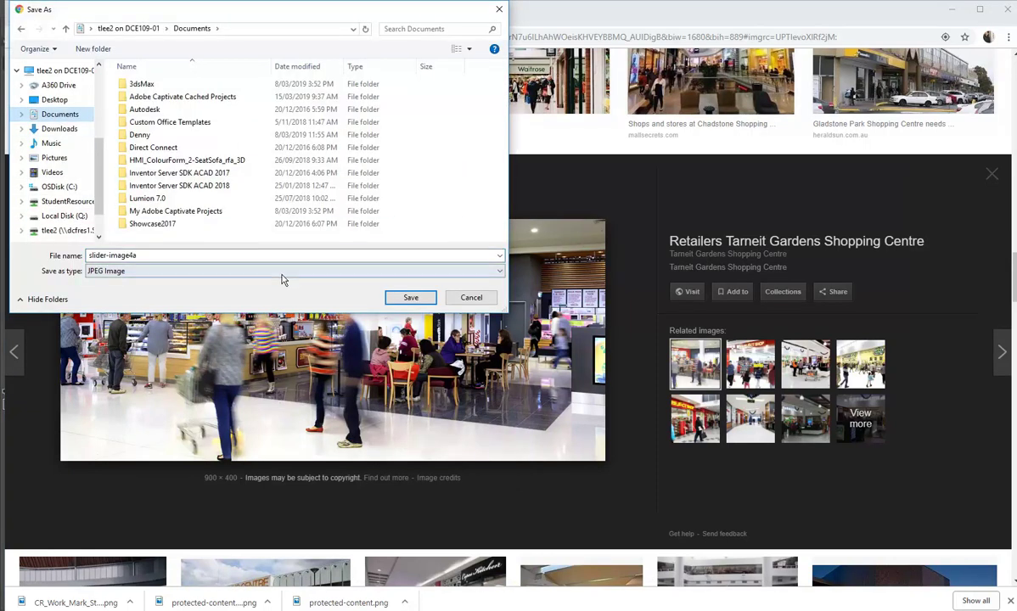
pyautogui.click(409, 297)
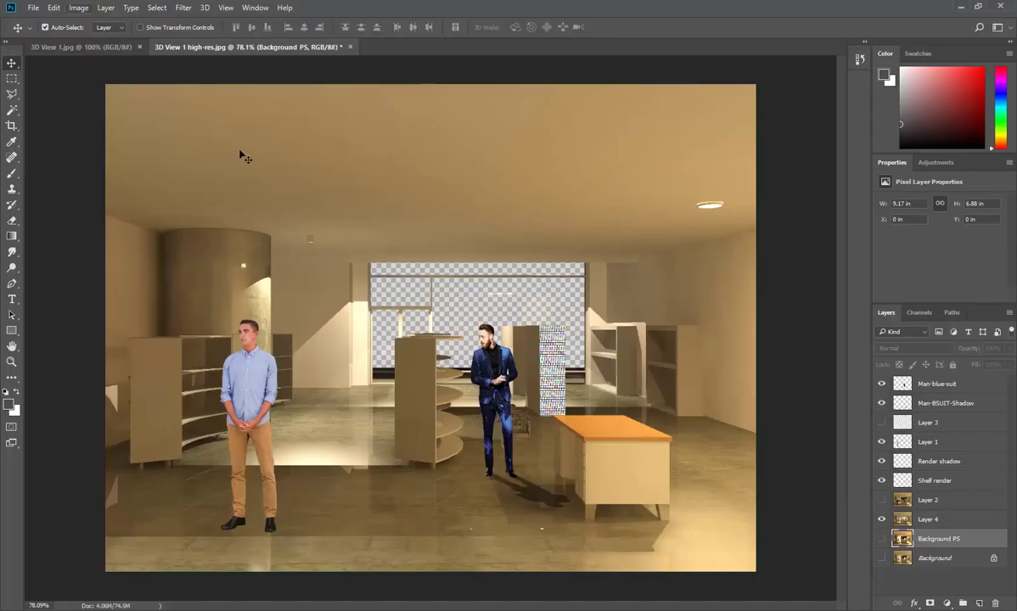
# Switch to Photoshop and open slider-image4a from the Documents folder, displaying the folder's files as large icons.
pyautogui.click(33, 8)
pyautogui.click(44, 32)
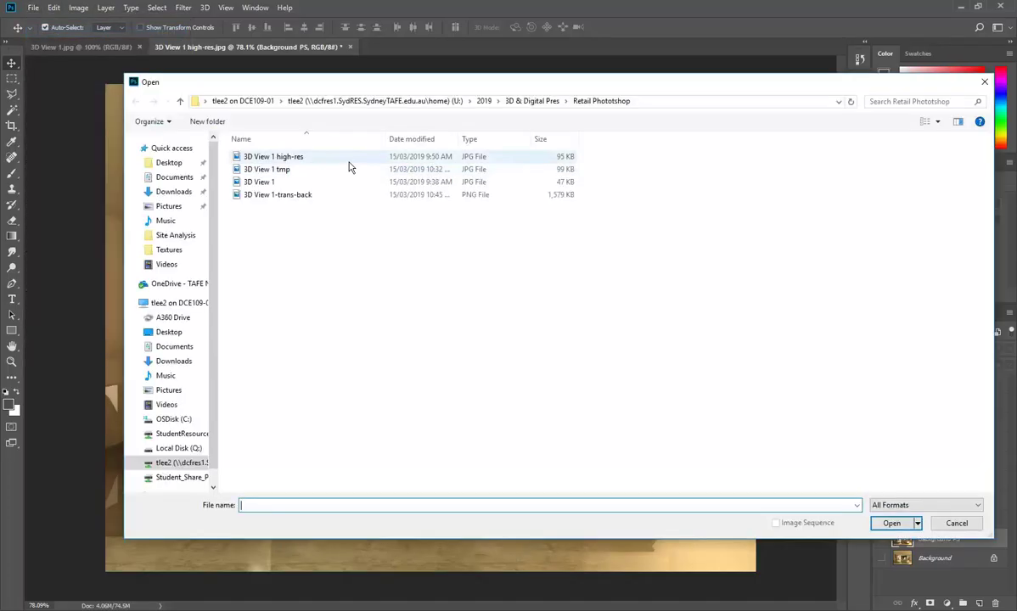
pyautogui.click(172, 178)
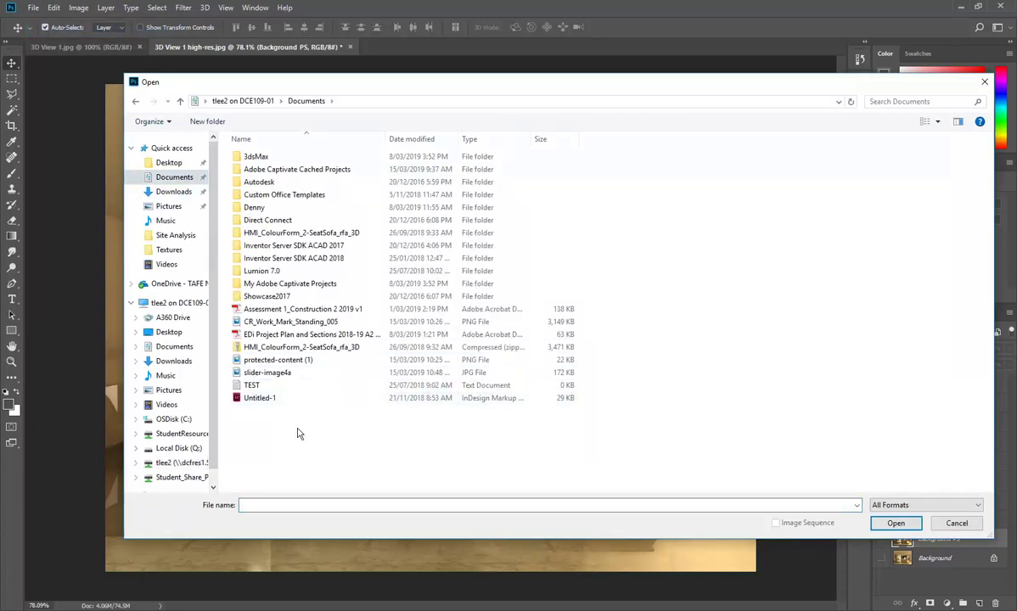
pyautogui.click(274, 374)
pyautogui.rightClick(287, 424)
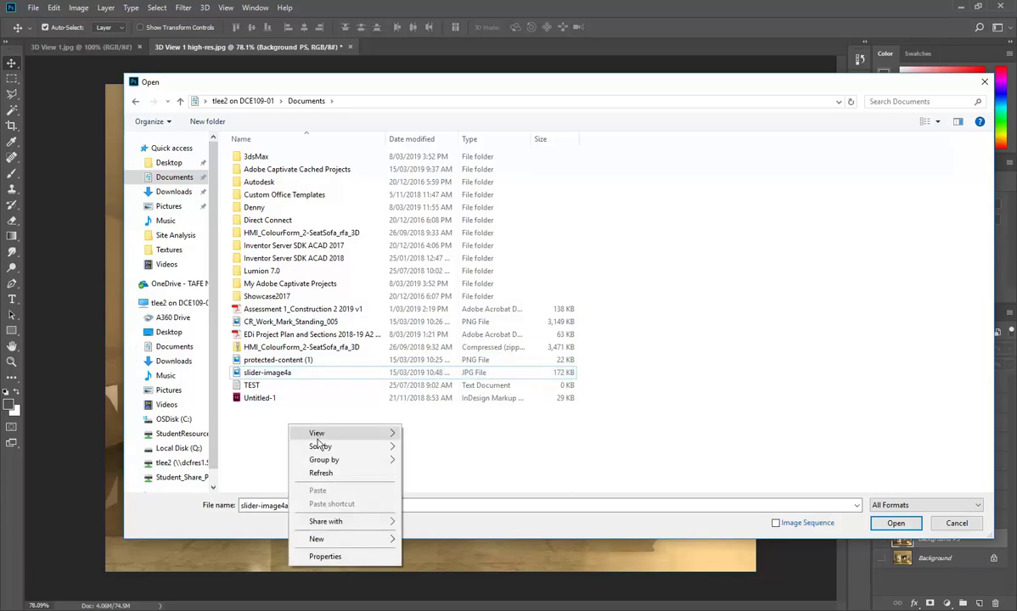
pyautogui.moveTo(317, 434)
pyautogui.click(436, 447)
pyautogui.doubleClick(673, 270)
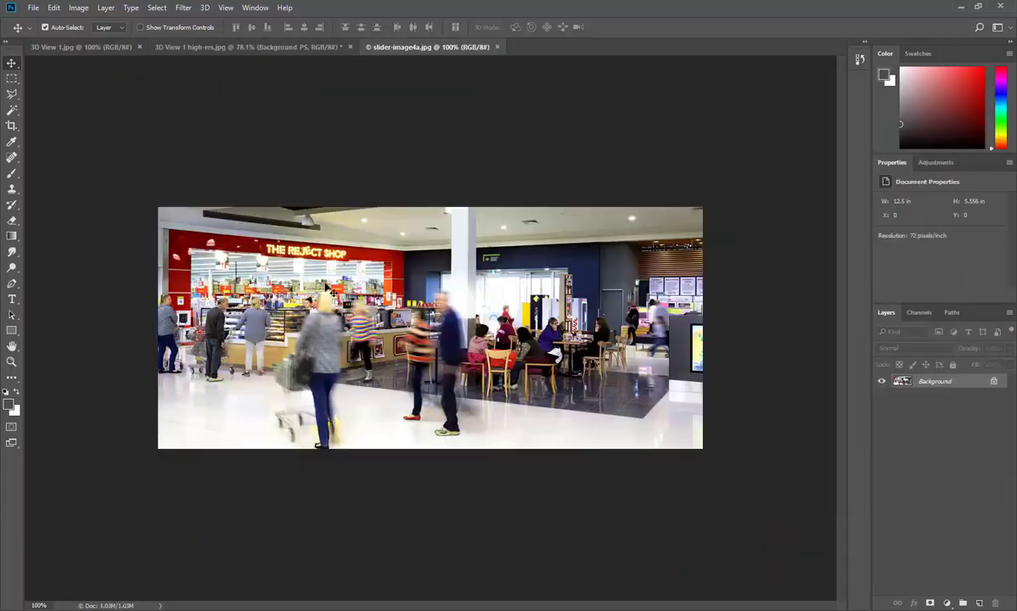
# Copy the whole slider-image4a picture into the 3D View 1 high-res document as a layer between Layer 4 and Background PS.
pyautogui.hotkey('ctrl', 'a')
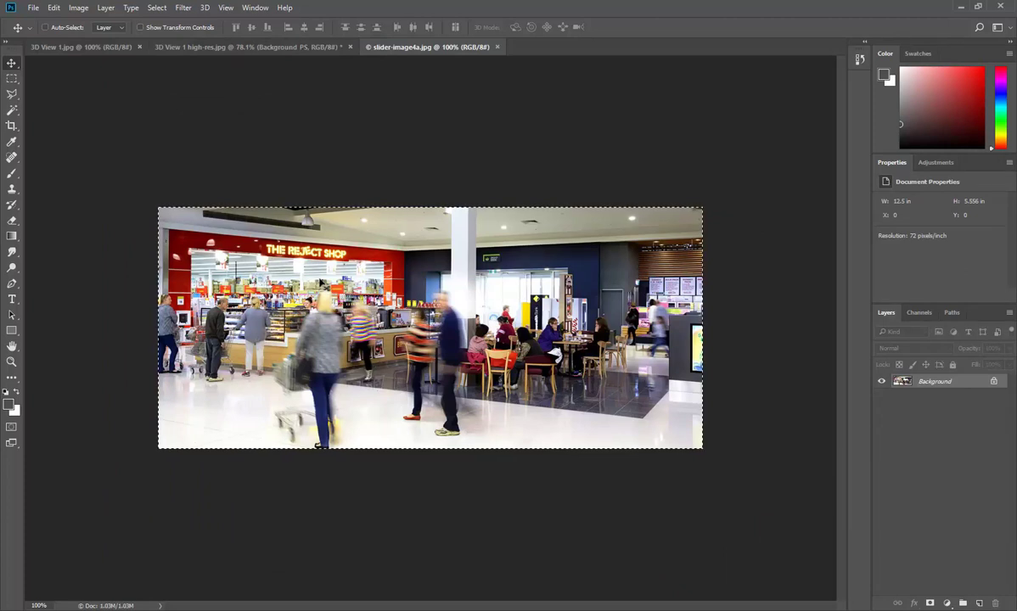
pyautogui.click(224, 47)
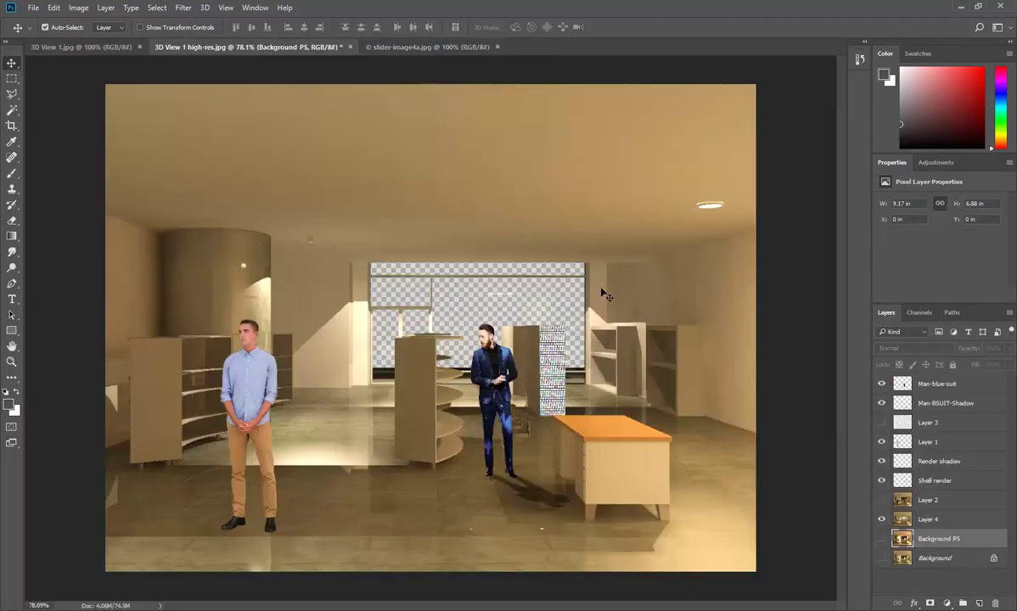
pyautogui.click(923, 519)
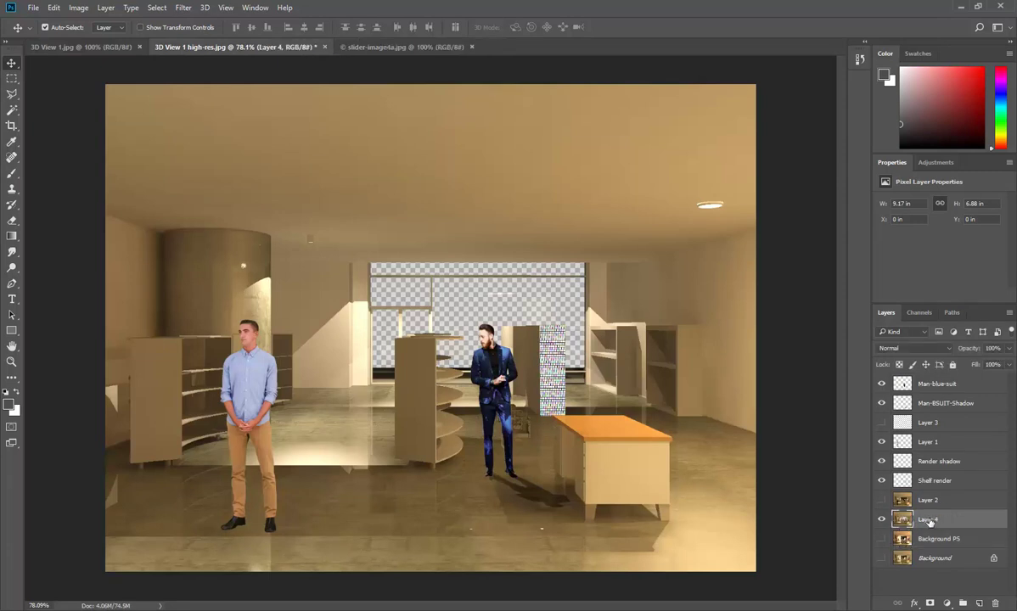
pyautogui.click(903, 539)
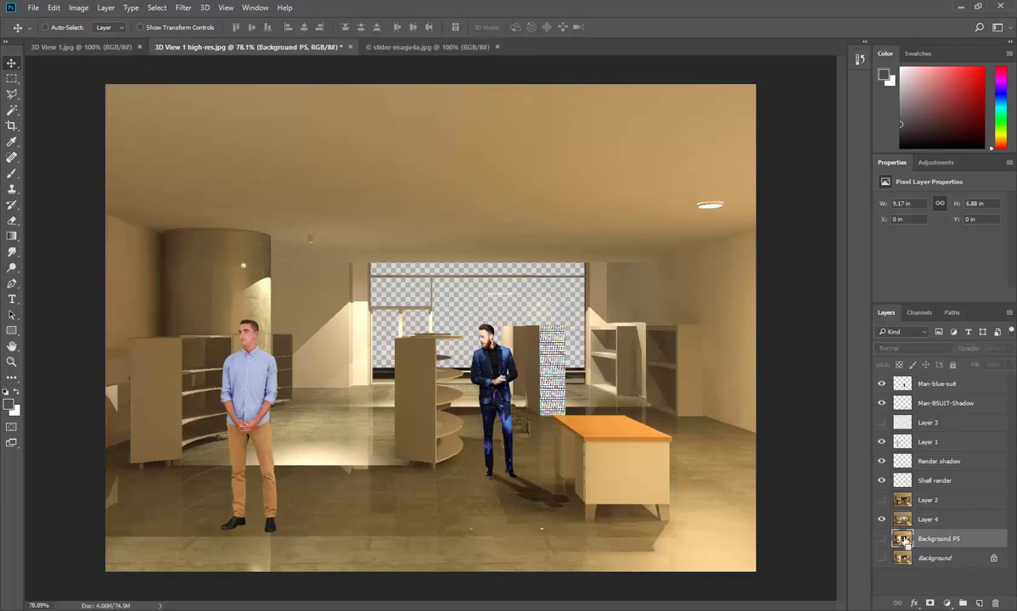
pyautogui.hotkey('ctrl', 'v')
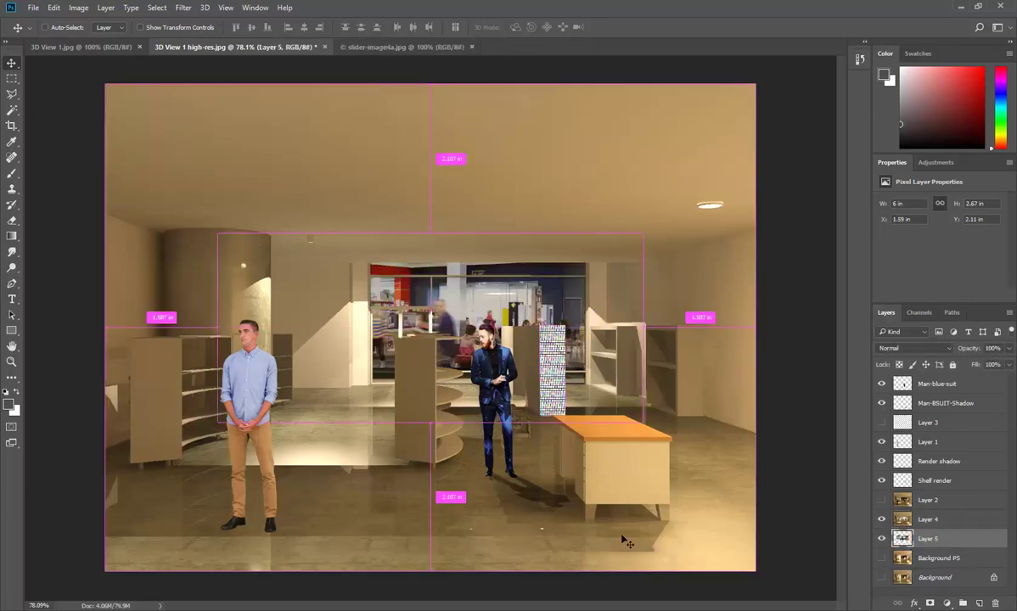
# Scale the pasted shopping centre image down to about 4.04 by 1.79 in so it sits behind the shop window.
pyautogui.hotkey('ctrl', 't')
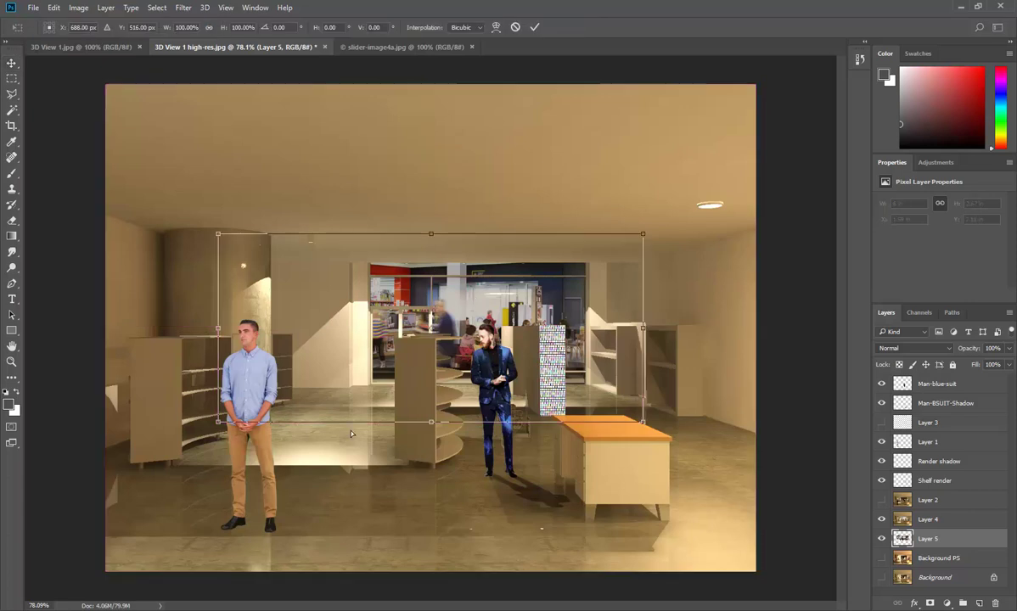
pyautogui.moveTo(218, 421); pyautogui.dragTo(290, 402)
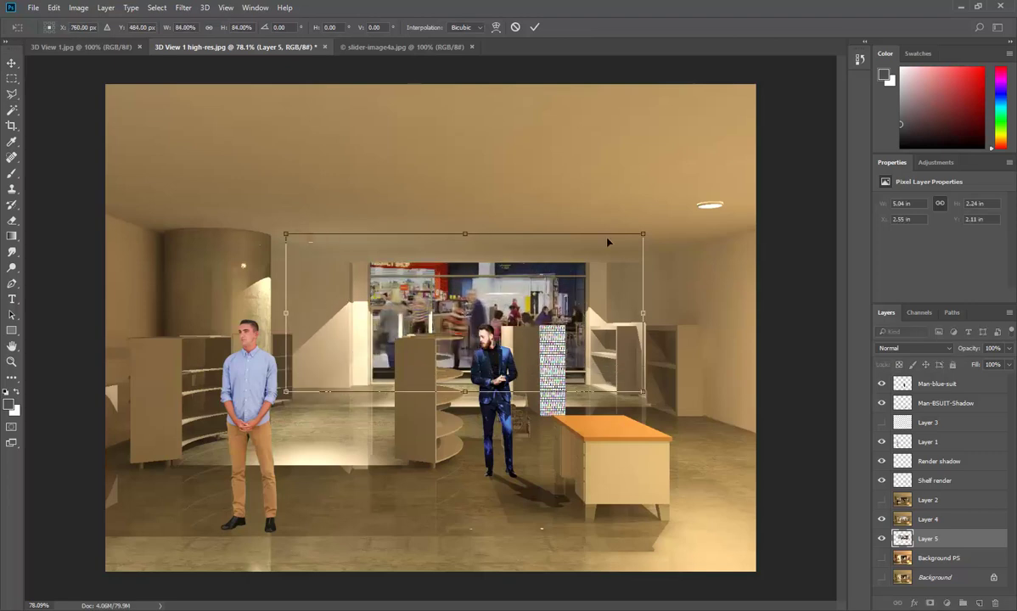
pyautogui.moveTo(286, 234); pyautogui.dragTo(328, 260)
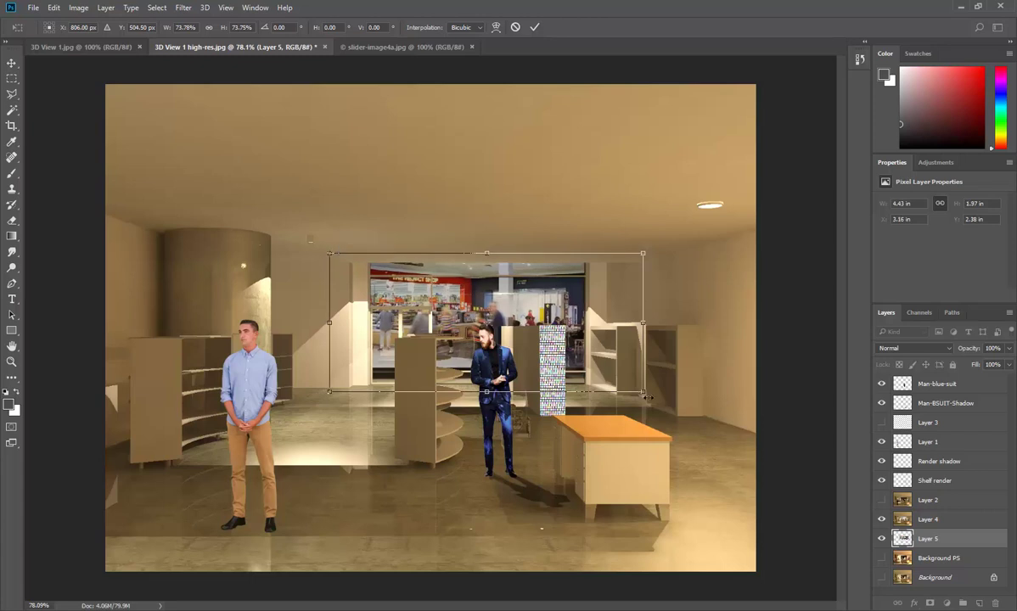
pyautogui.moveTo(643, 393); pyautogui.dragTo(630, 386)
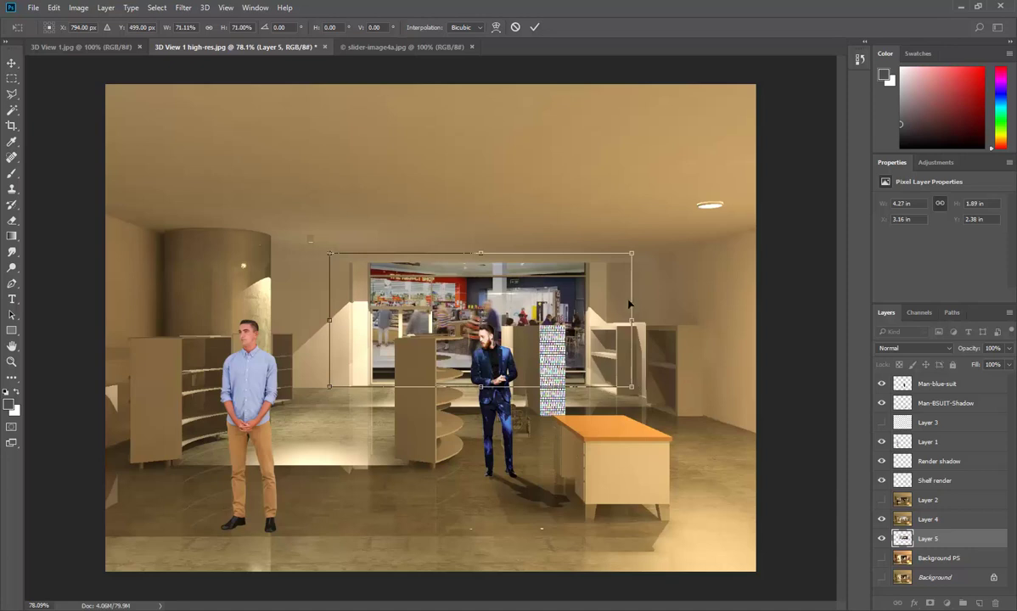
pyautogui.moveTo(633, 253); pyautogui.dragTo(620, 257)
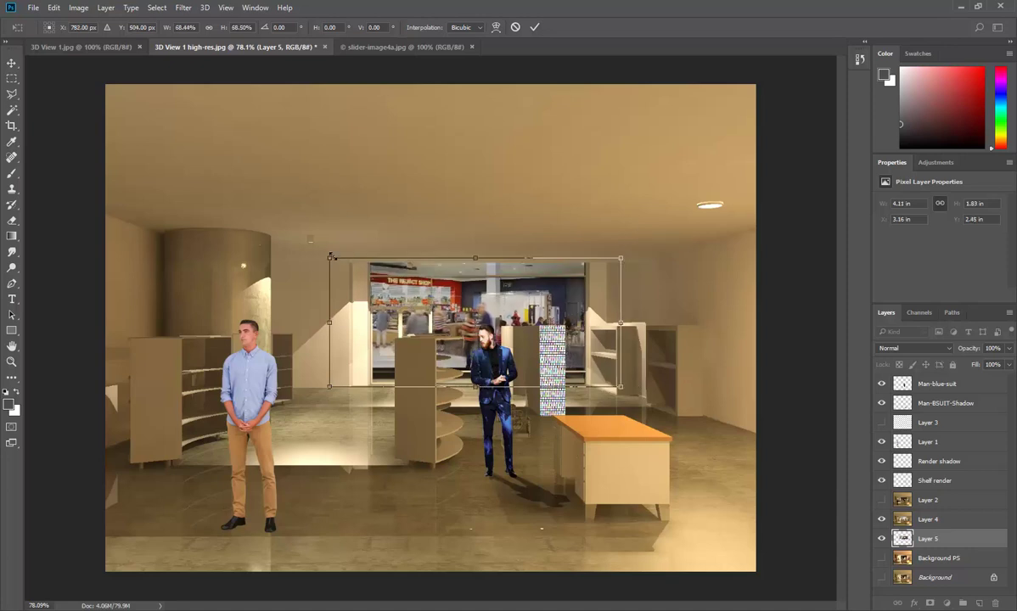
pyautogui.moveTo(331, 257); pyautogui.dragTo(334, 260)
pyautogui.press('Return')
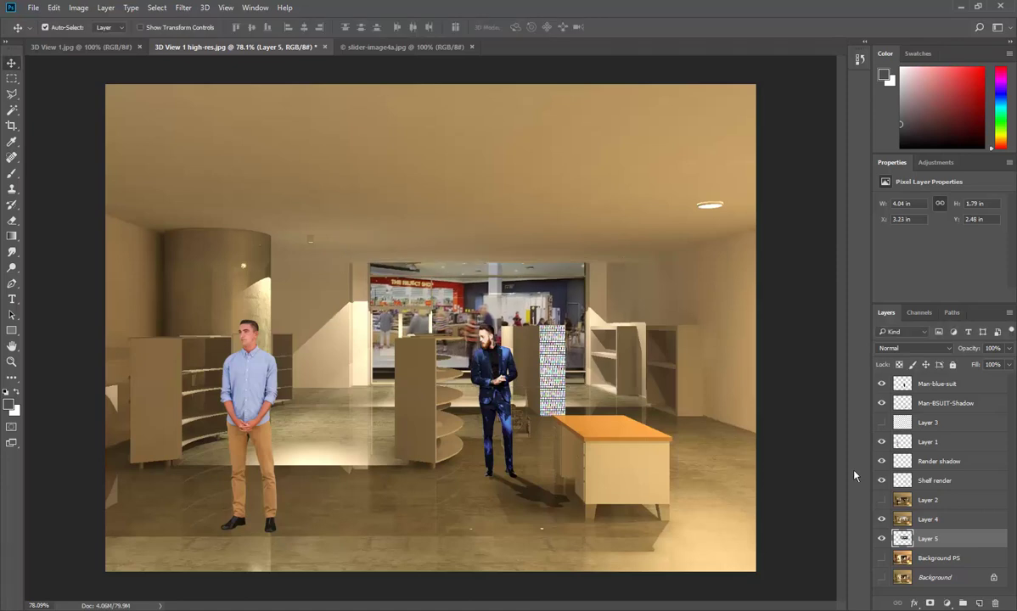
# Apply a Levels adjustment to the shopping centre layer, raising the black input point and brightening the midtones.
pyautogui.click(1008, 364)
pyautogui.moveTo(1008, 382)
pyautogui.mouseDown()
pyautogui.moveTo(997, 383)
pyautogui.moveTo(1009, 382)
pyautogui.mouseUp()
pyautogui.click(78, 8)
pyautogui.moveTo(191, 40)
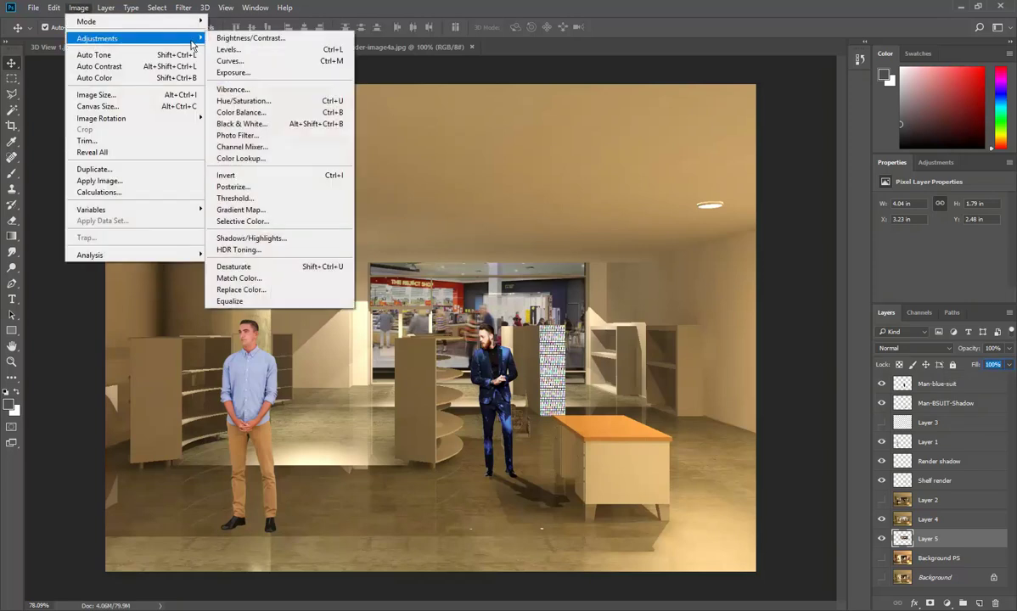
pyautogui.click(249, 49)
pyautogui.moveTo(505, 134); pyautogui.dragTo(833, 127)
pyautogui.moveTo(806, 269); pyautogui.dragTo(798, 268)
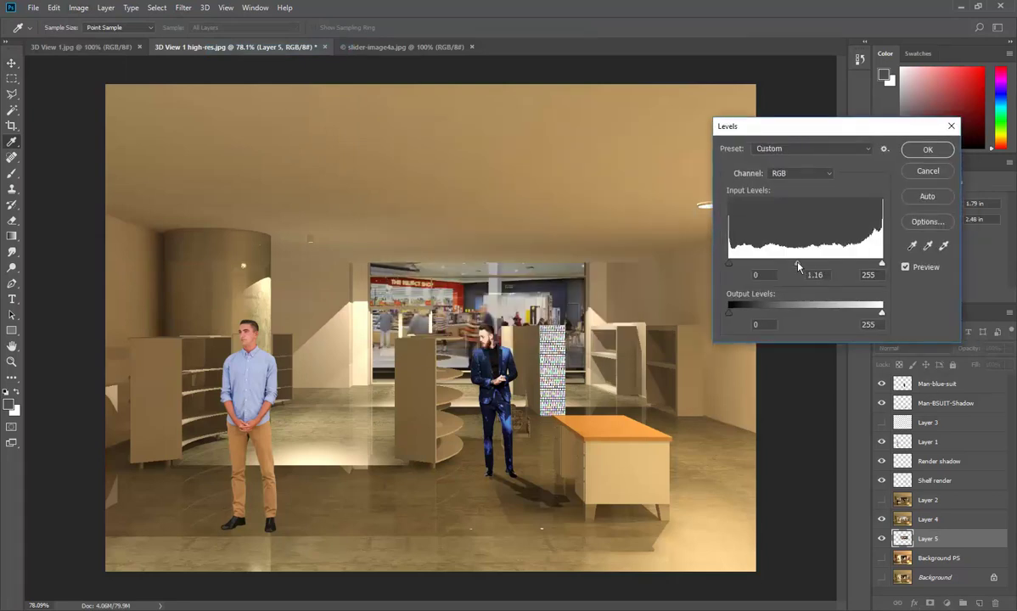
pyautogui.moveTo(882, 265)
pyautogui.mouseDown()
pyautogui.moveTo(872, 265)
pyautogui.moveTo(881, 265)
pyautogui.mouseUp()
pyautogui.moveTo(728, 264); pyautogui.dragTo(737, 266)
pyautogui.moveTo(802, 267); pyautogui.dragTo(794, 266)
pyautogui.click(924, 150)
pyautogui.press('v')
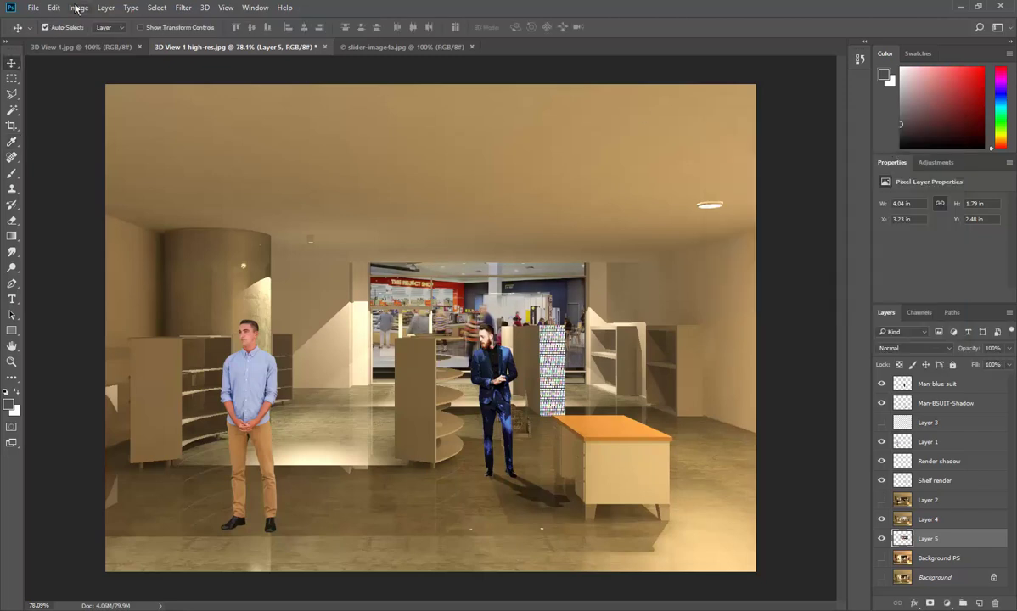
# Lighten the shopping centre layer with a Hue/Saturation adjustment, setting Lightness to +26.
pyautogui.click(78, 8)
pyautogui.moveTo(136, 38)
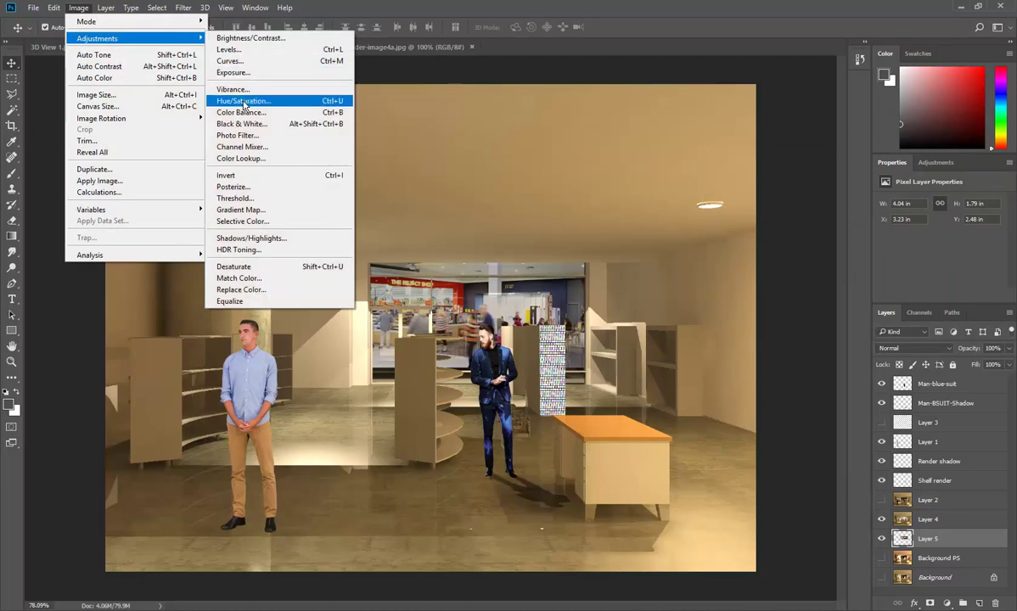
pyautogui.click(242, 100)
pyautogui.moveTo(484, 279); pyautogui.dragTo(491, 278)
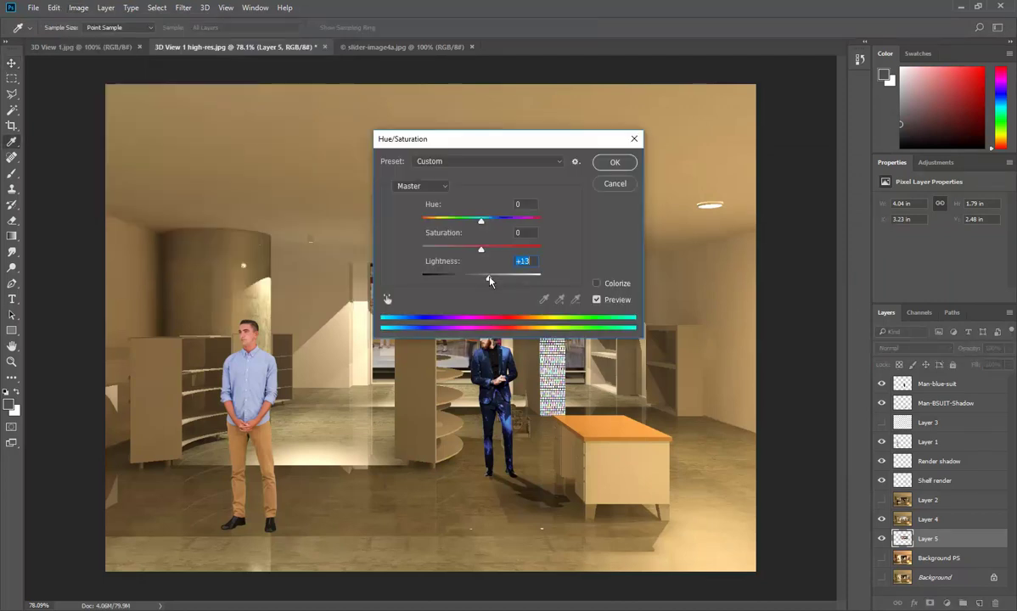
pyautogui.moveTo(559, 141); pyautogui.dragTo(835, 119)
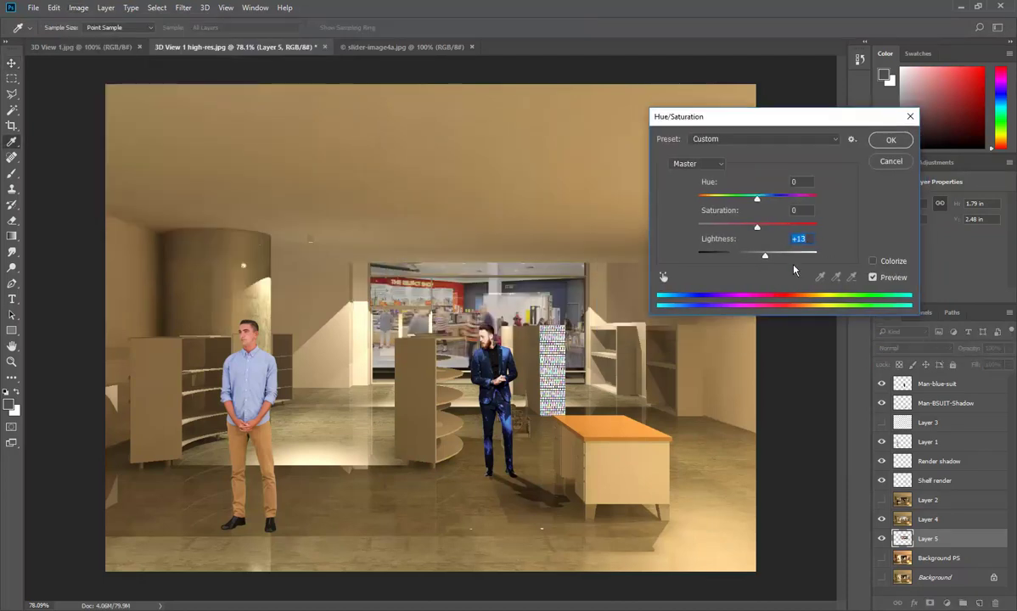
pyautogui.moveTo(765, 259)
pyautogui.mouseDown()
pyautogui.moveTo(782, 258)
pyautogui.moveTo(772, 259)
pyautogui.mouseUp()
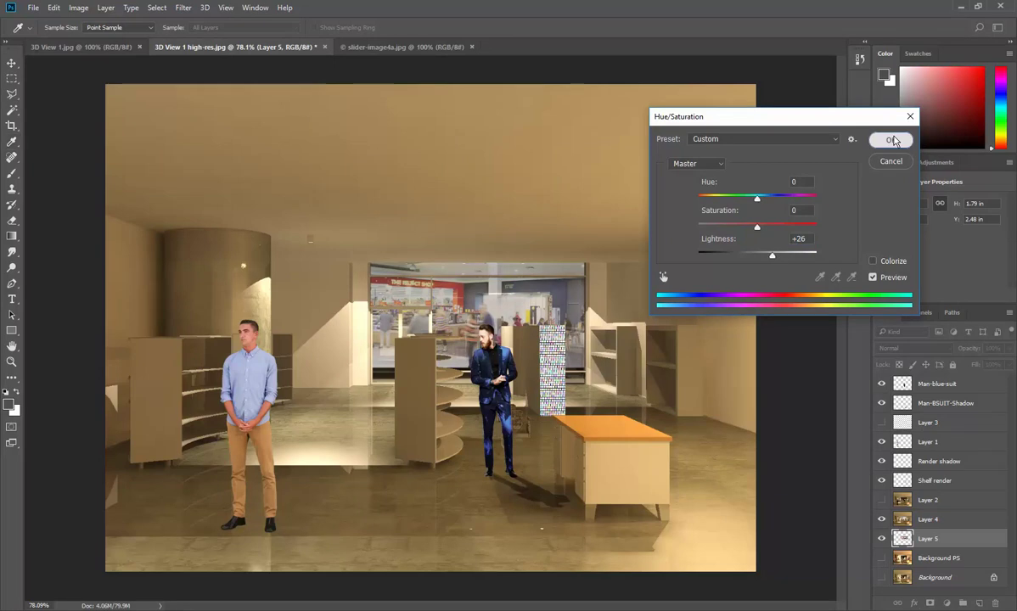
pyautogui.click(890, 139)
# Apply an Exposure adjustment to the shopping centre layer with Exposure -0.05 and Gamma Correction 0.56.
pyautogui.click(78, 8)
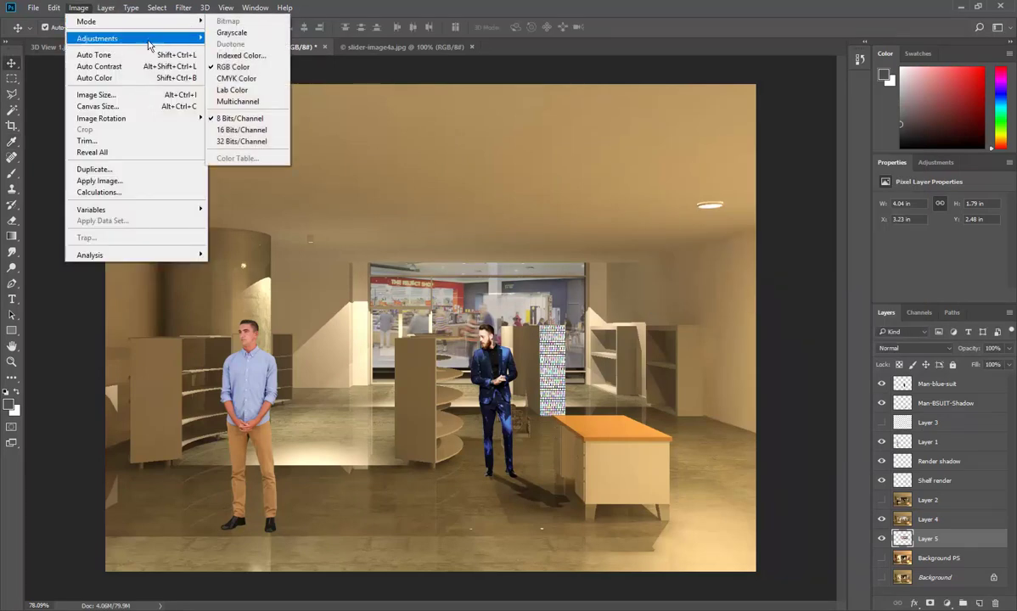
pyautogui.moveTo(149, 39)
pyautogui.click(243, 74)
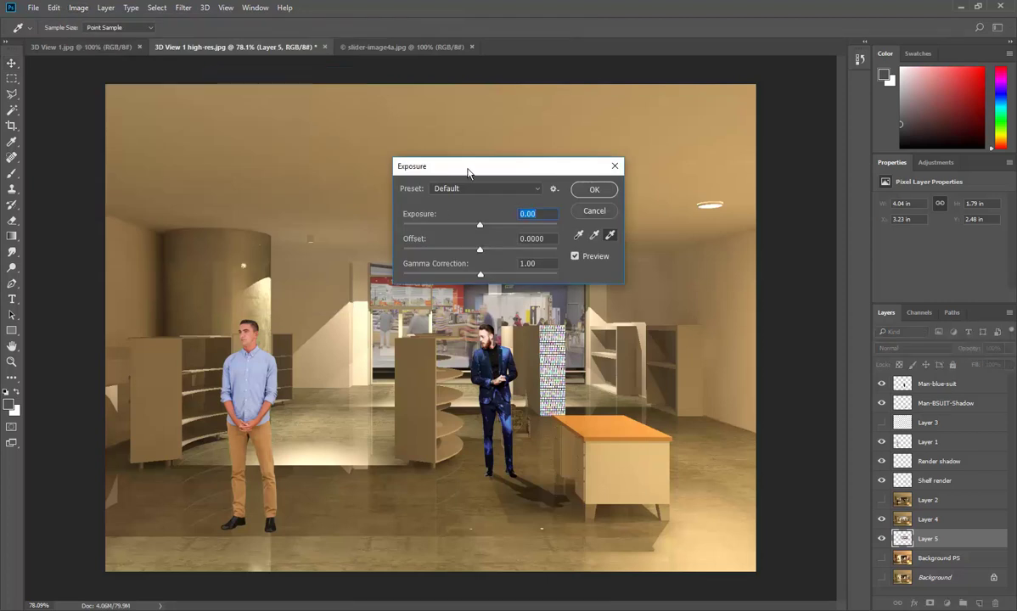
pyautogui.moveTo(465, 168); pyautogui.dragTo(689, 179)
pyautogui.moveTo(674, 221)
pyautogui.mouseDown()
pyautogui.moveTo(665, 221)
pyautogui.moveTo(674, 221)
pyautogui.mouseUp()
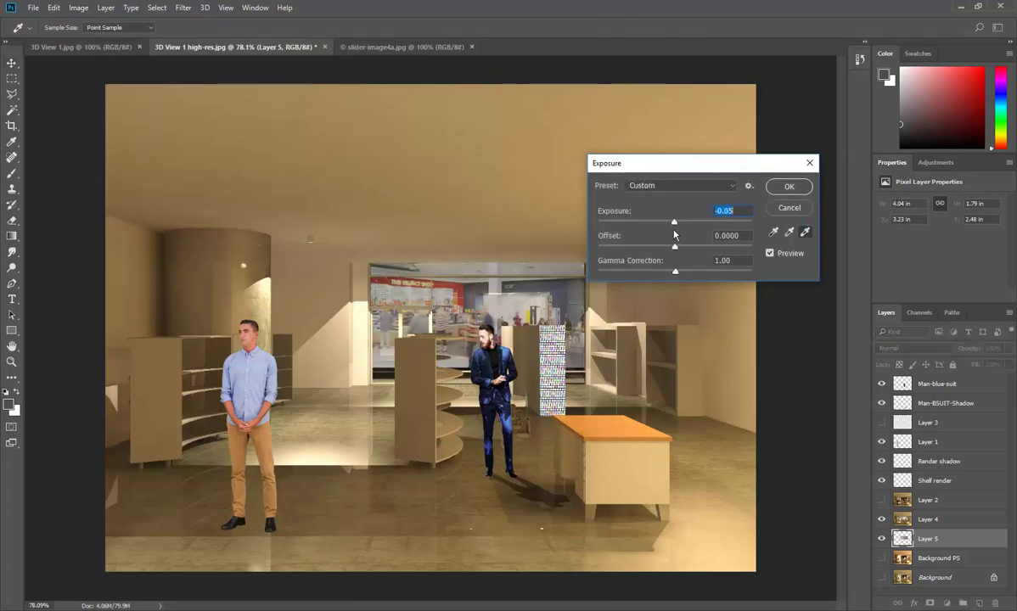
pyautogui.moveTo(675, 271); pyautogui.dragTo(702, 272)
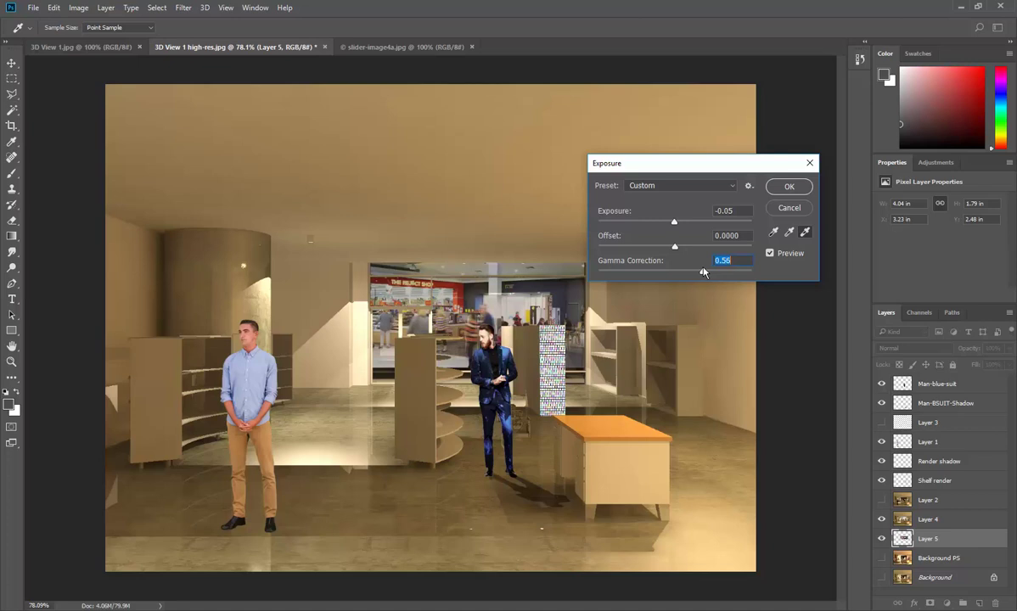
pyautogui.click(789, 186)
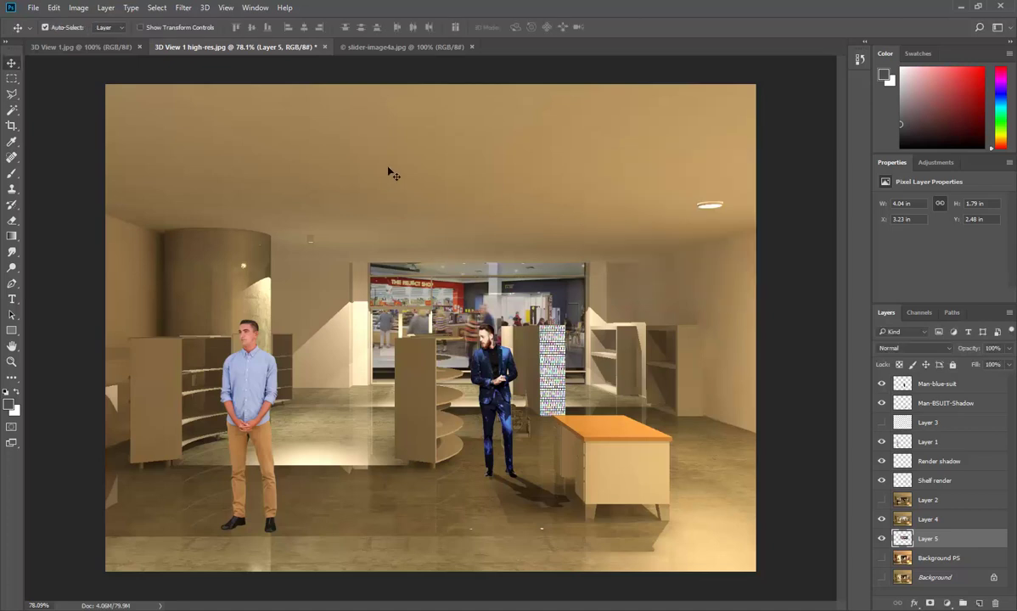
# Apply a Brightness/Contrast adjustment to the shopping centre layer with Brightness -11 and Contrast 5.
pyautogui.click(78, 8)
pyautogui.moveTo(97, 38)
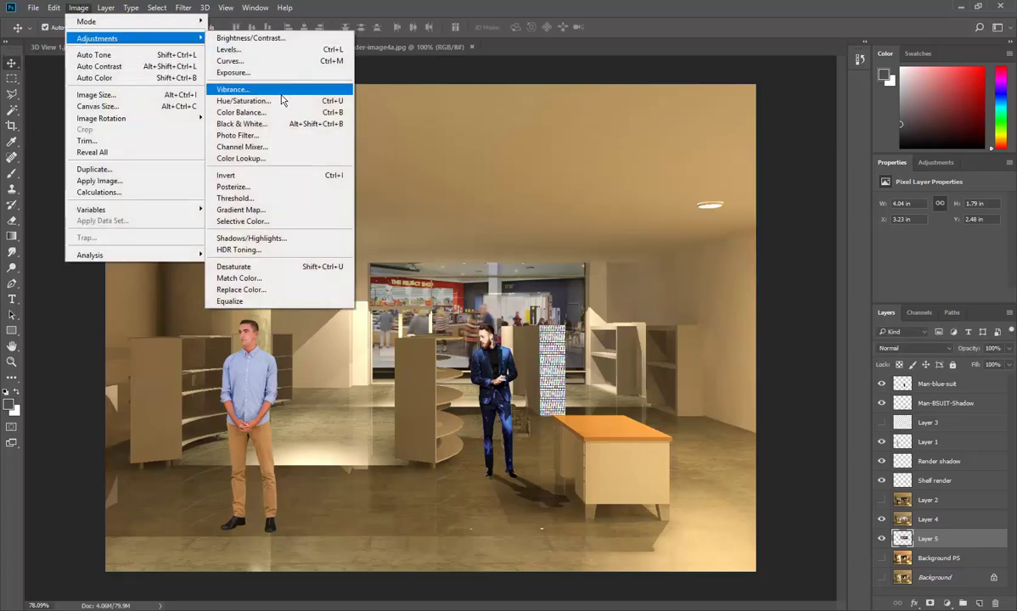
pyautogui.click(251, 38)
pyautogui.moveTo(538, 168); pyautogui.dragTo(697, 148)
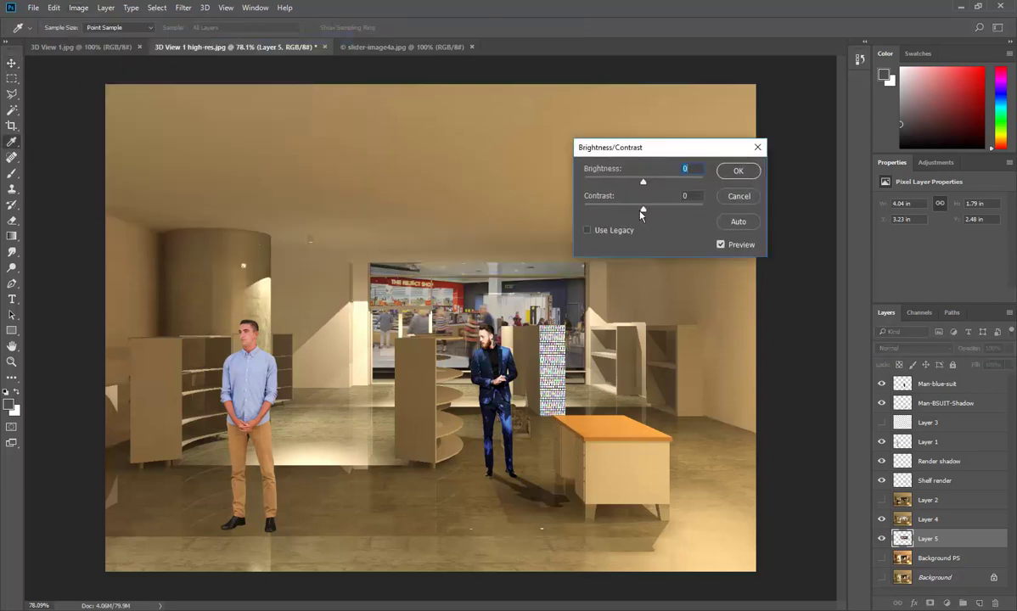
pyautogui.moveTo(643, 187); pyautogui.dragTo(645, 216)
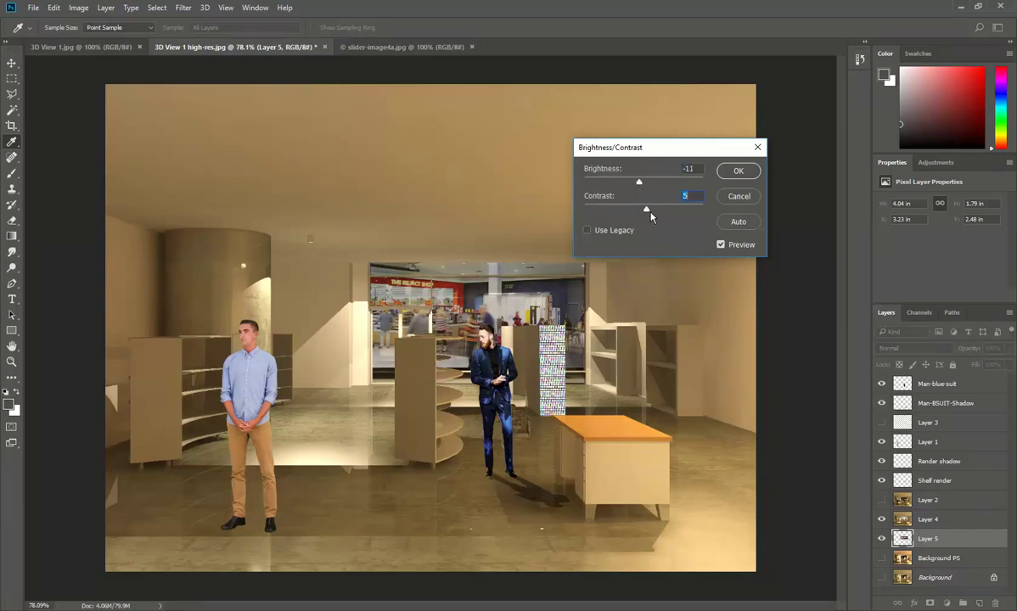
pyautogui.click(735, 171)
pyautogui.press('v')
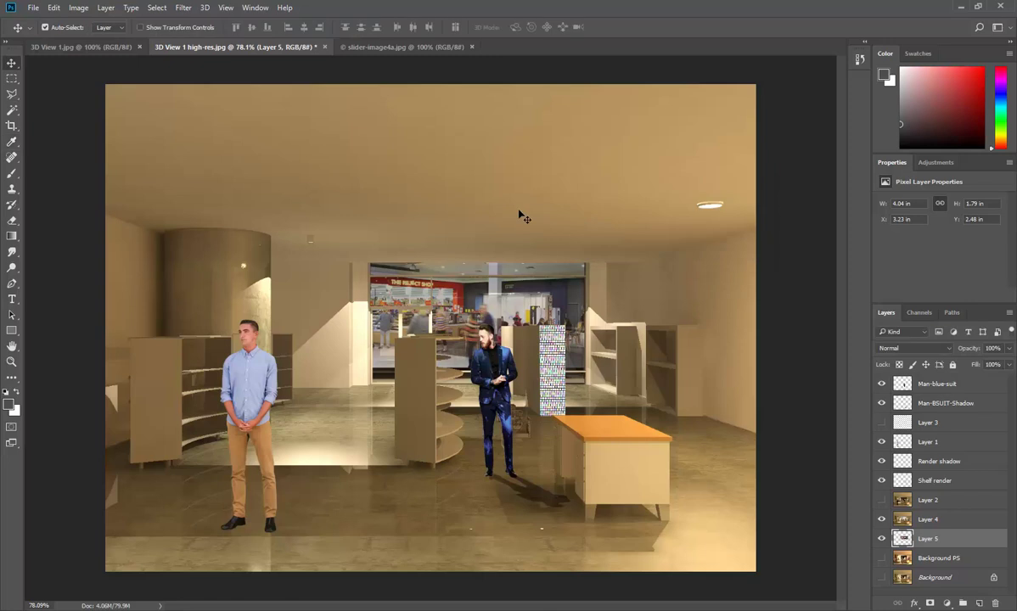